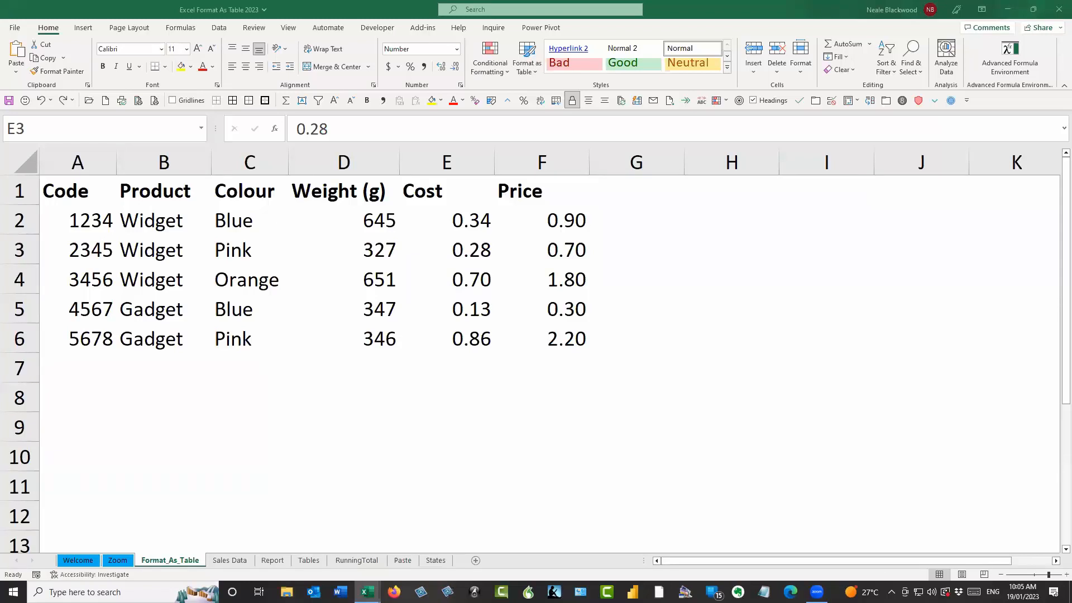
Step: Clear the price values in F2:F6 and undo the deletion
click(571, 223)
drag(573, 242, 573, 326)
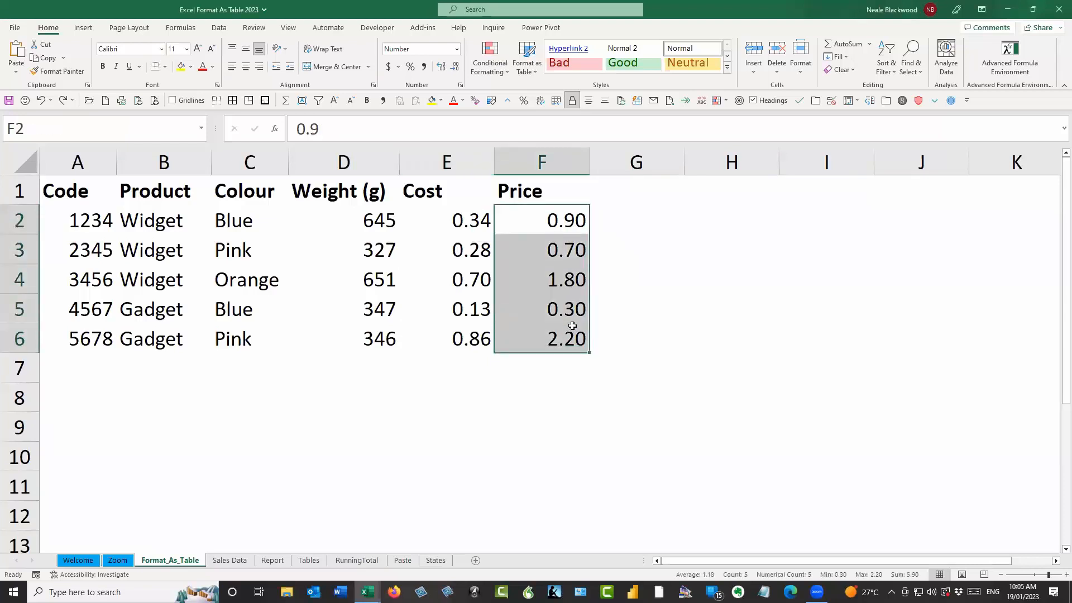
key(Delete)
click(571, 199)
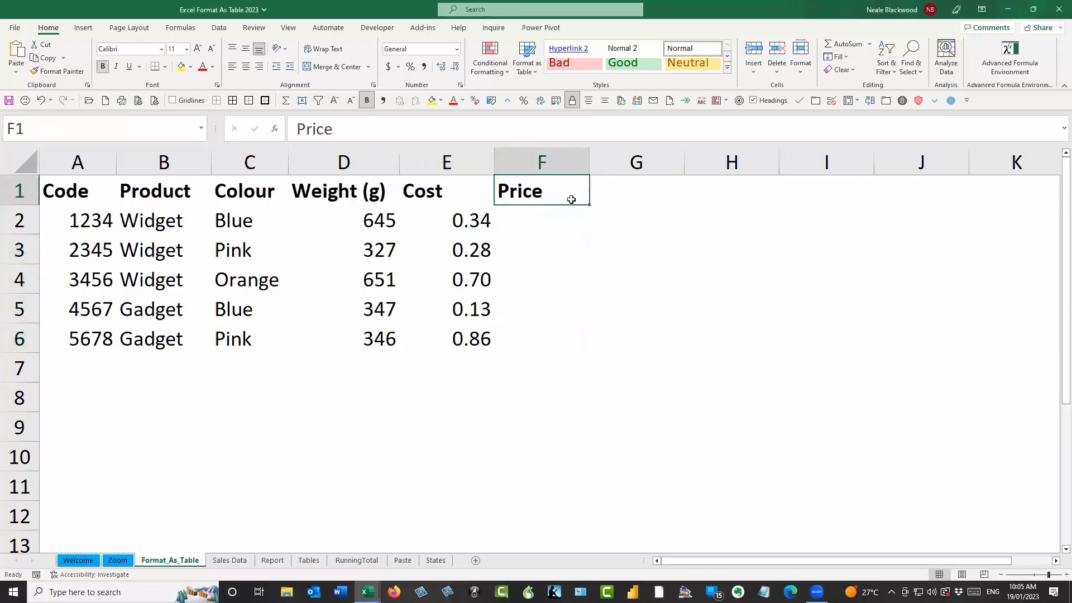
click(40, 102)
Step: Insert a blank column between the Cost and Price columns
click(539, 151)
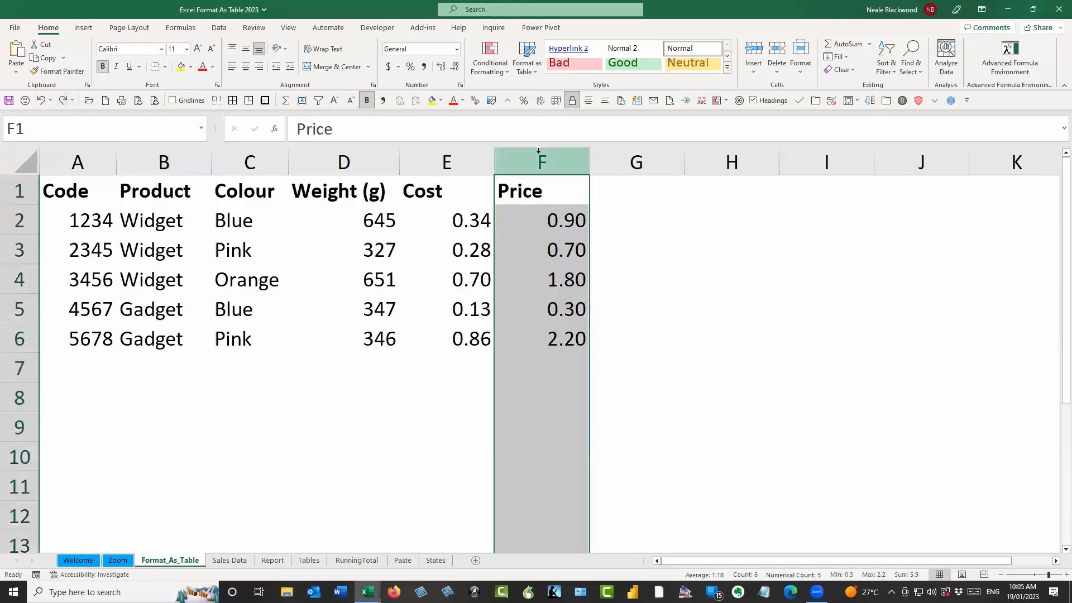
key(ctrl+shift+equal)
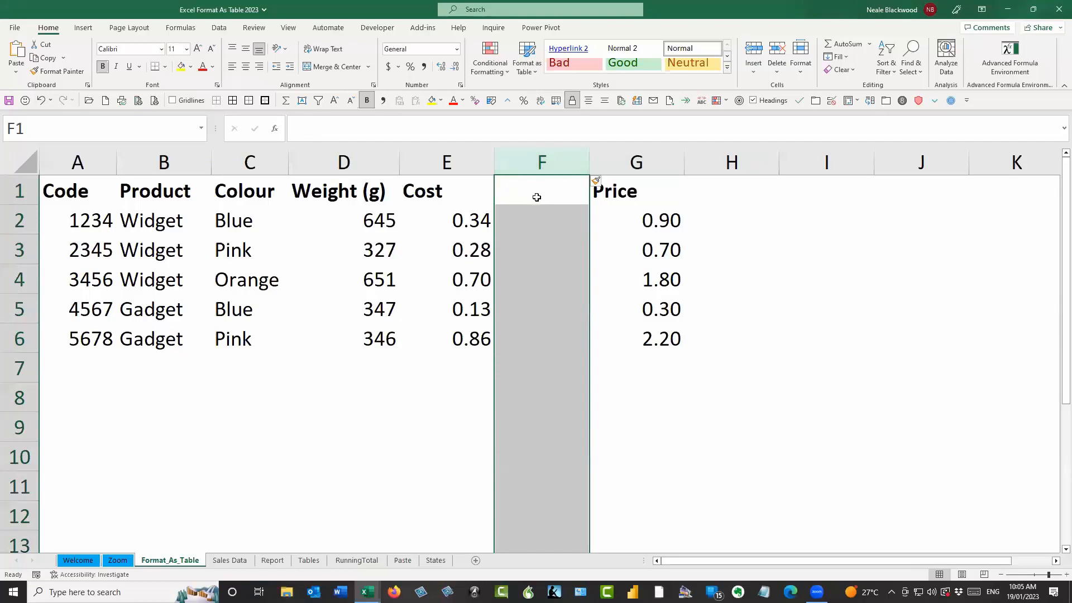
click(541, 193)
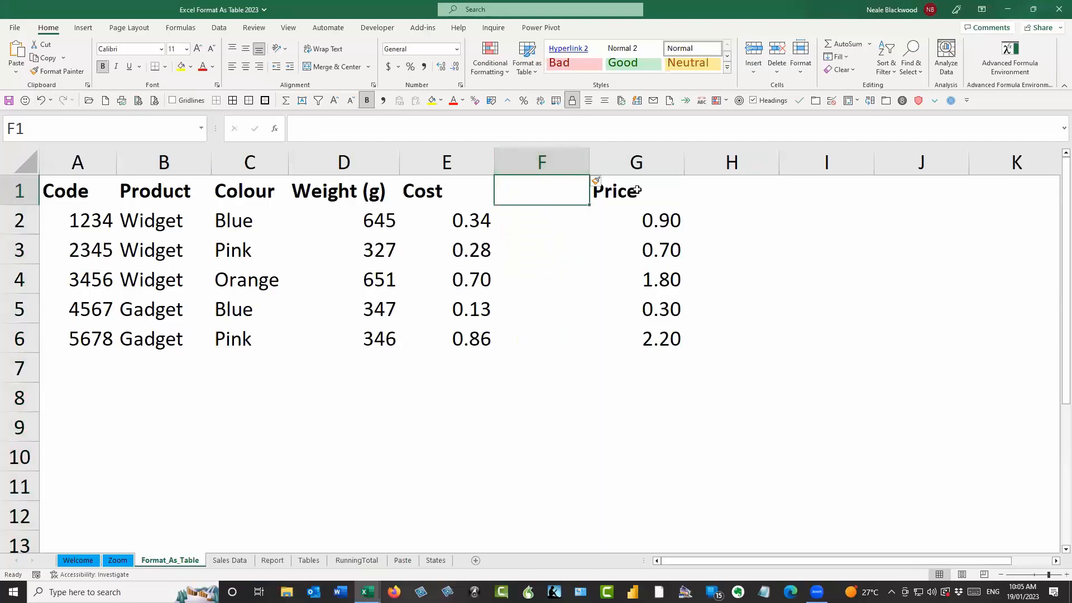
Step: Insert a blank row above the record with code 3456
click(20, 278)
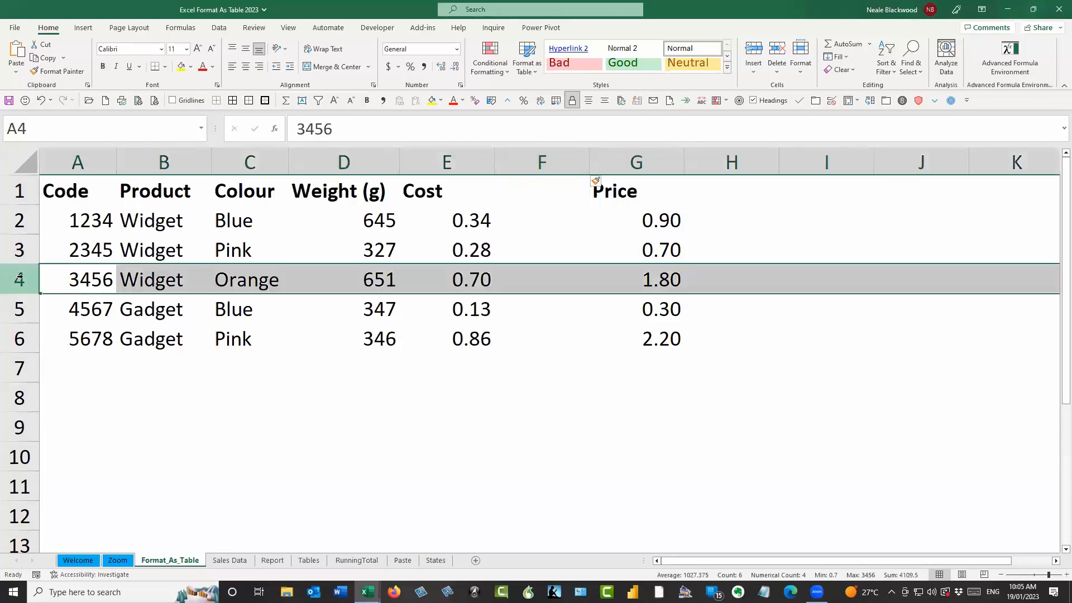
key(ctrl+shift+plus)
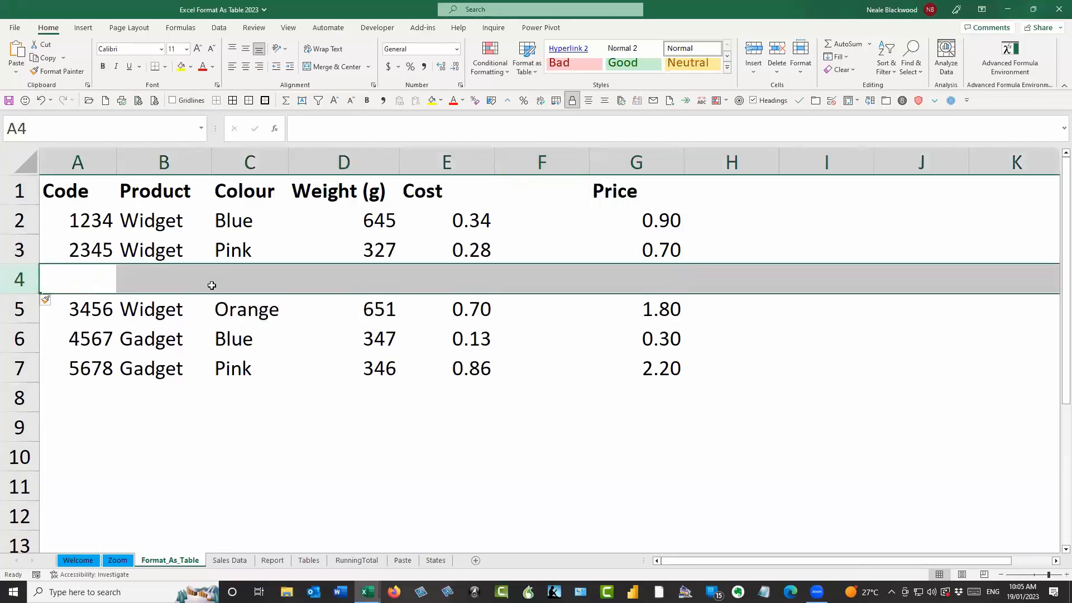
click(219, 282)
click(658, 275)
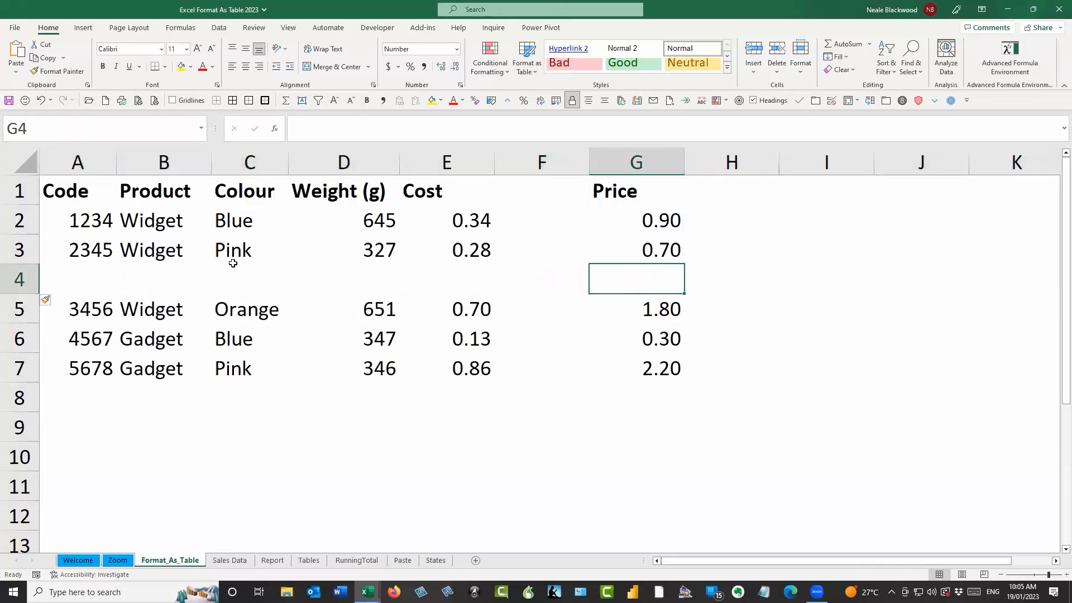
Step: Delete the blank column F and the blank row 4 from the product data
click(20, 278)
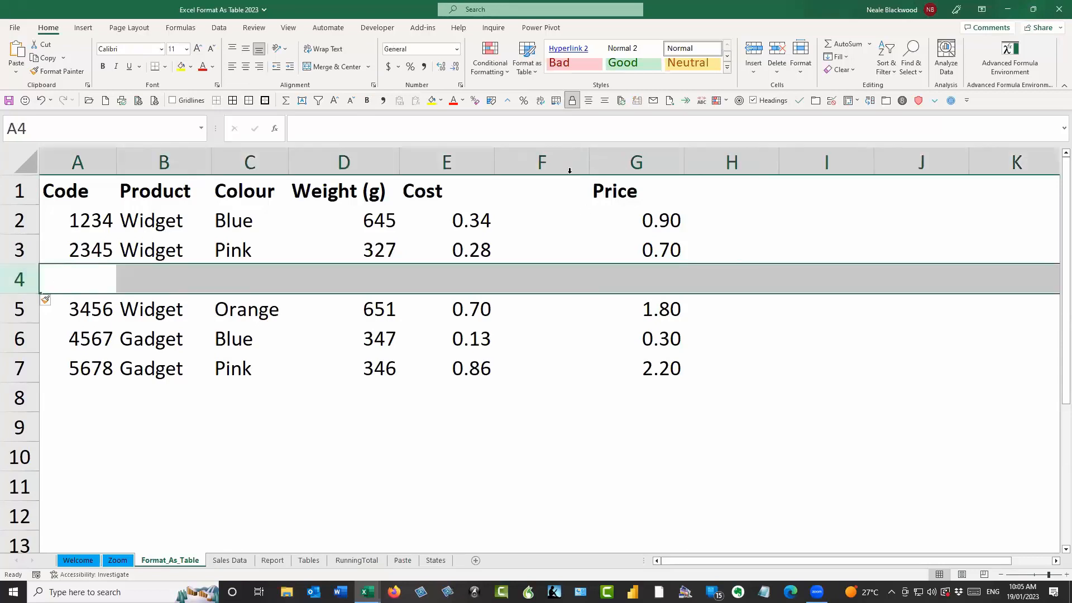
click(541, 162)
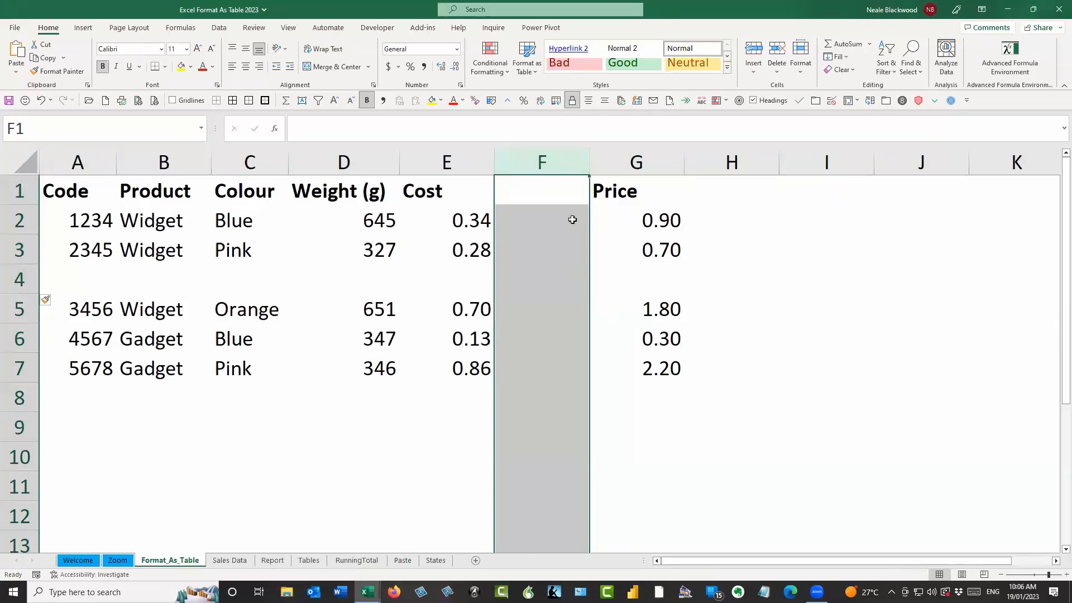
key(ctrl+minus)
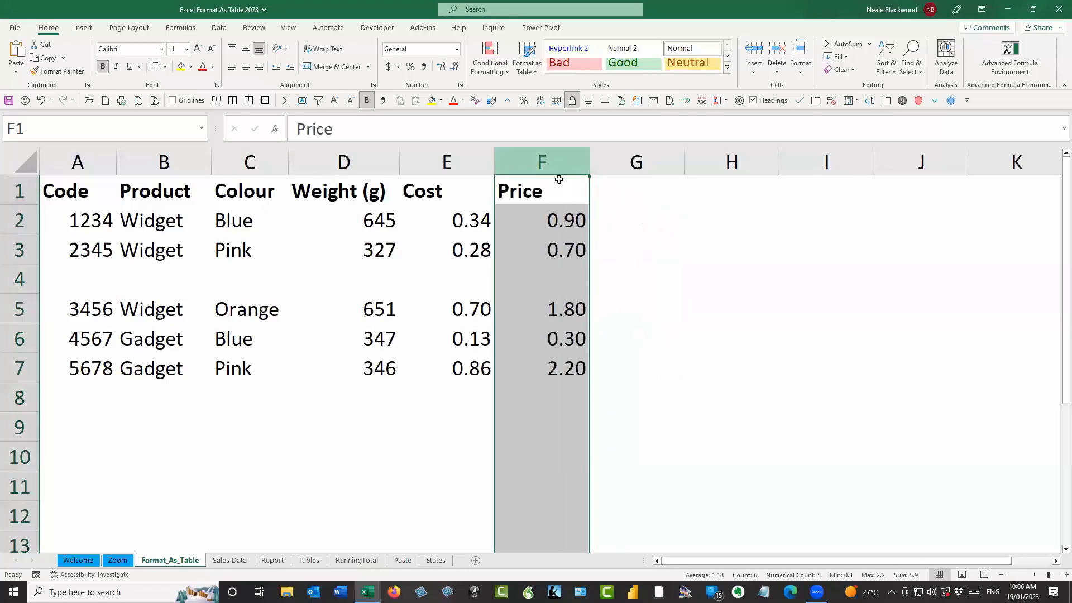
click(26, 279)
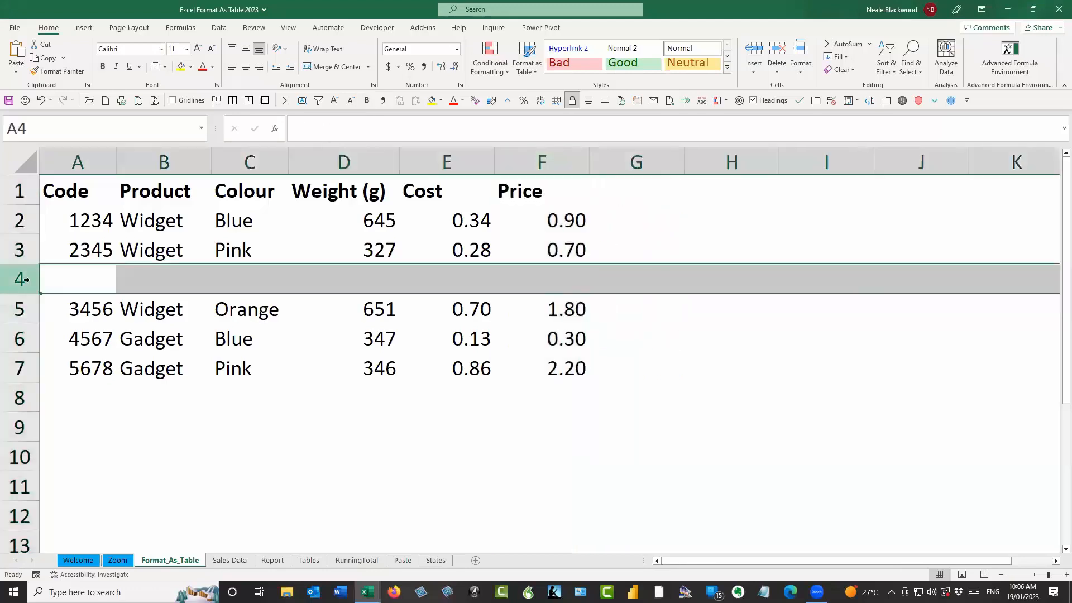
key(ctrl+minus)
click(346, 250)
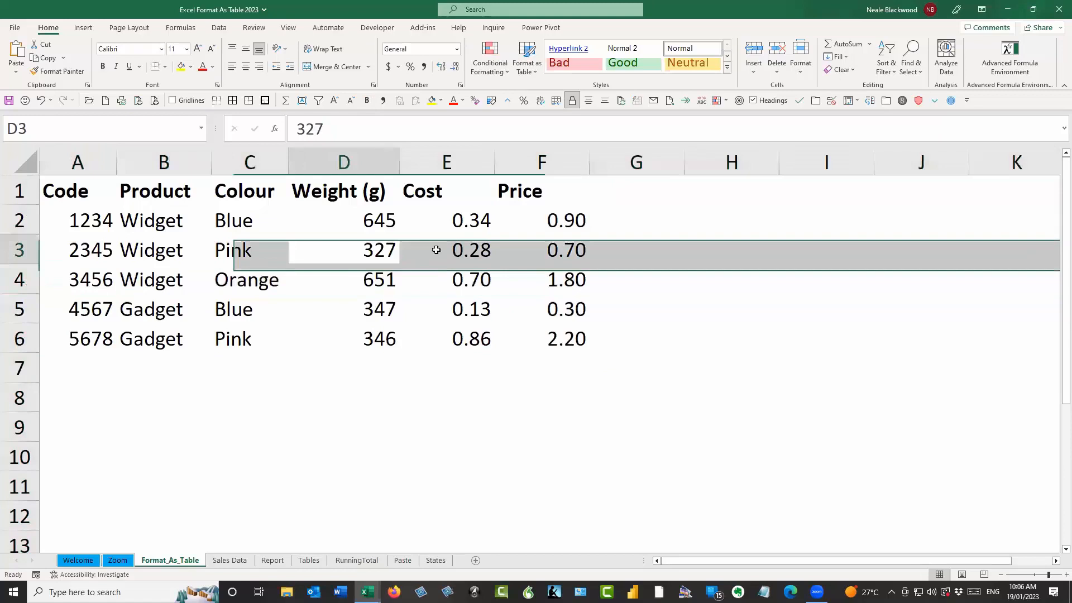
click(478, 247)
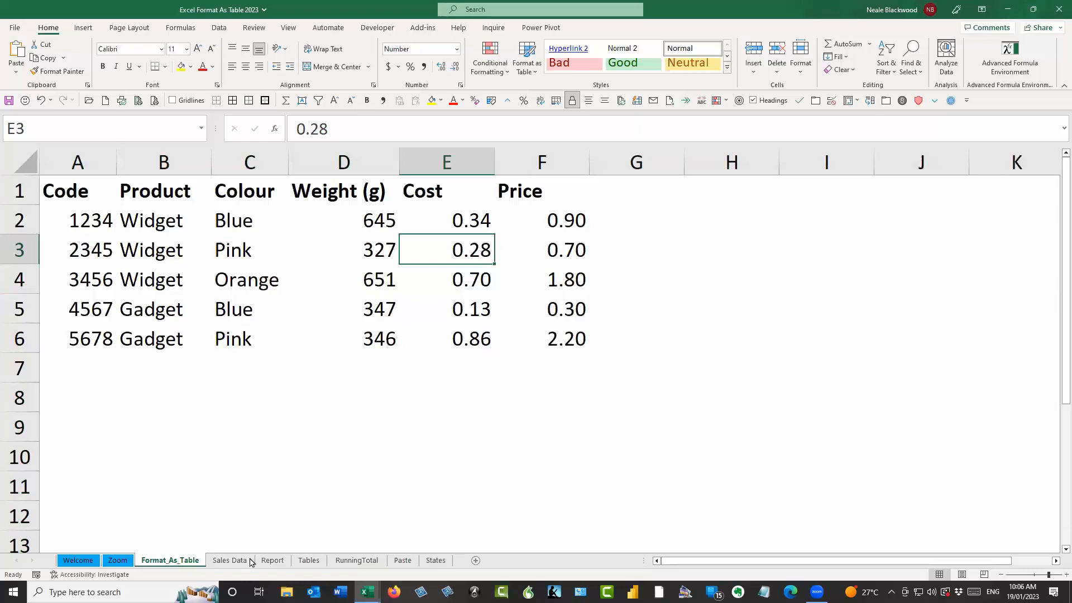
Step: Increase the height of row 10 on the Sales Data sheet to roughly three times the standard row height
click(229, 560)
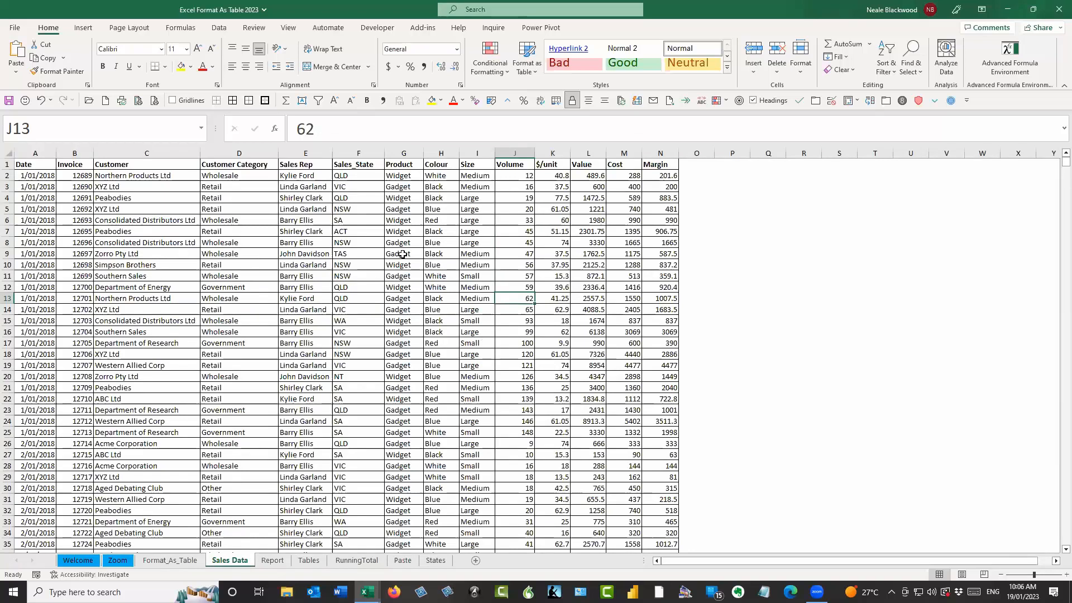
click(10, 265)
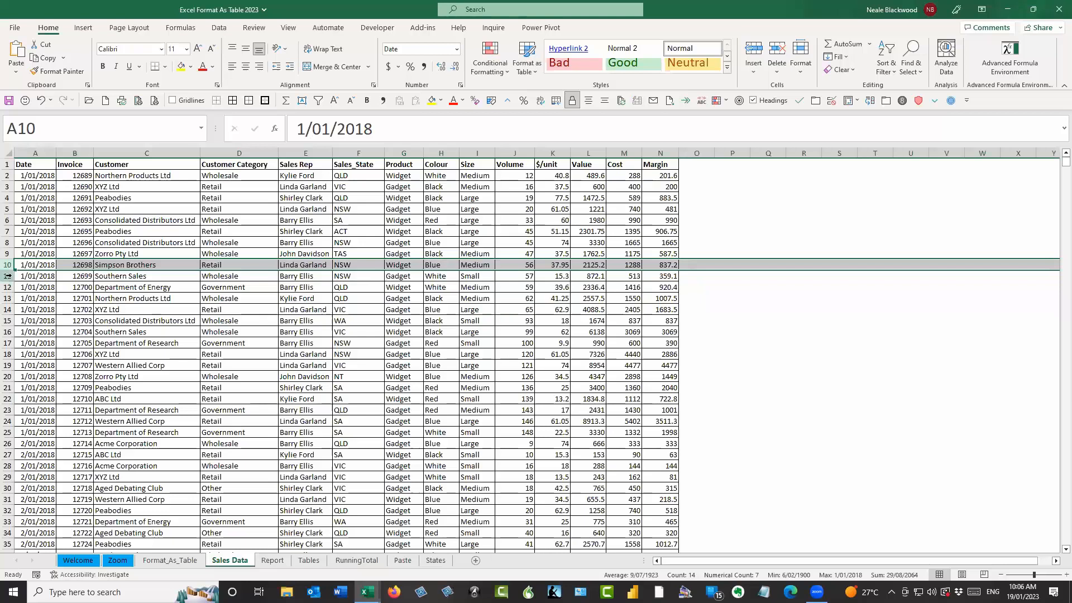
drag(12, 269, 11, 288)
click(49, 269)
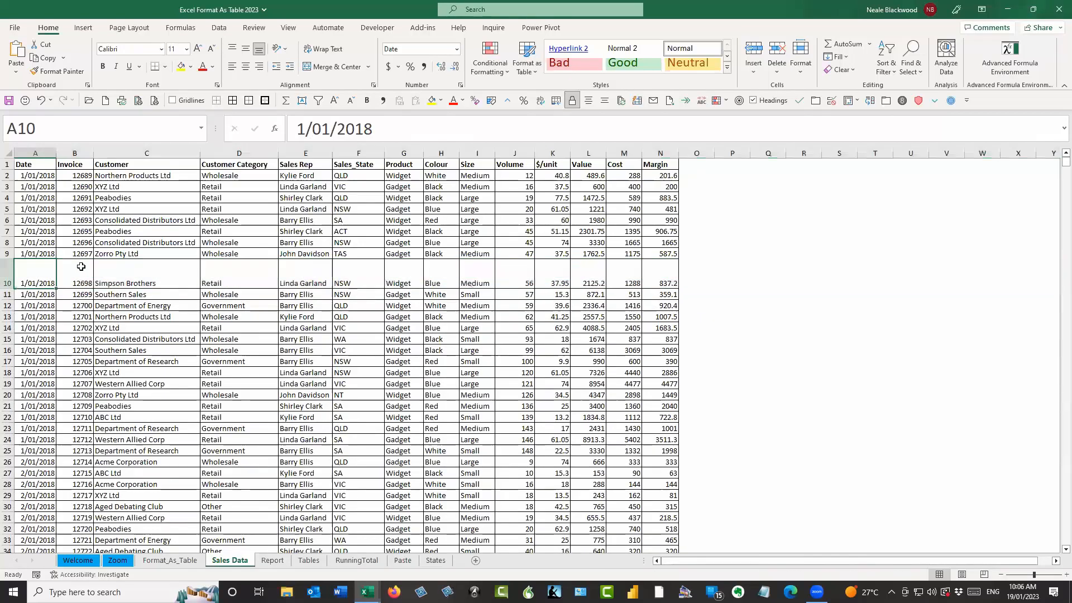
drag(643, 268, 51, 275)
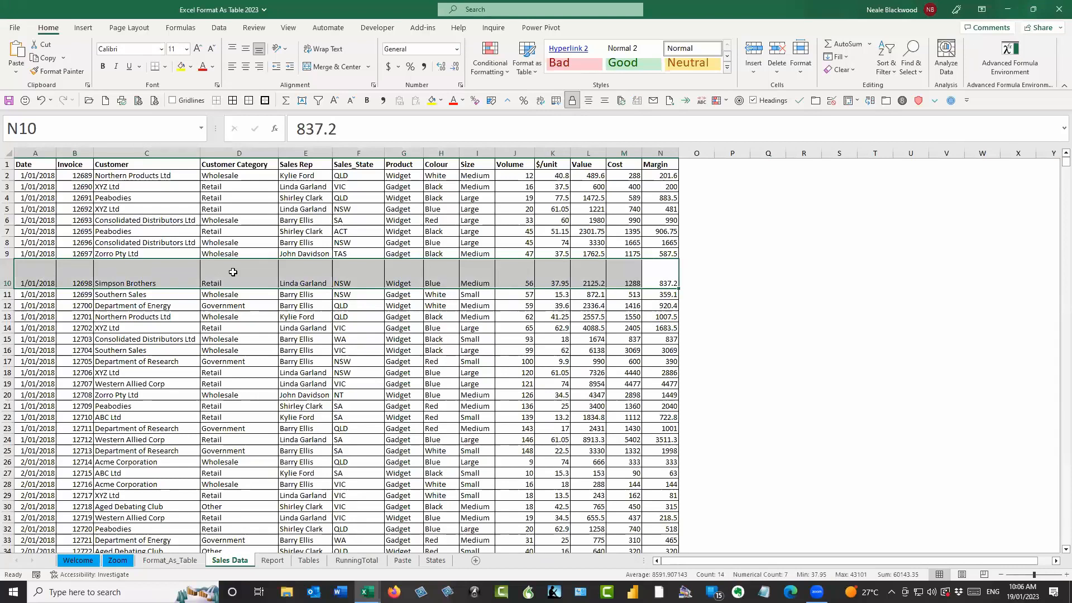
click(319, 240)
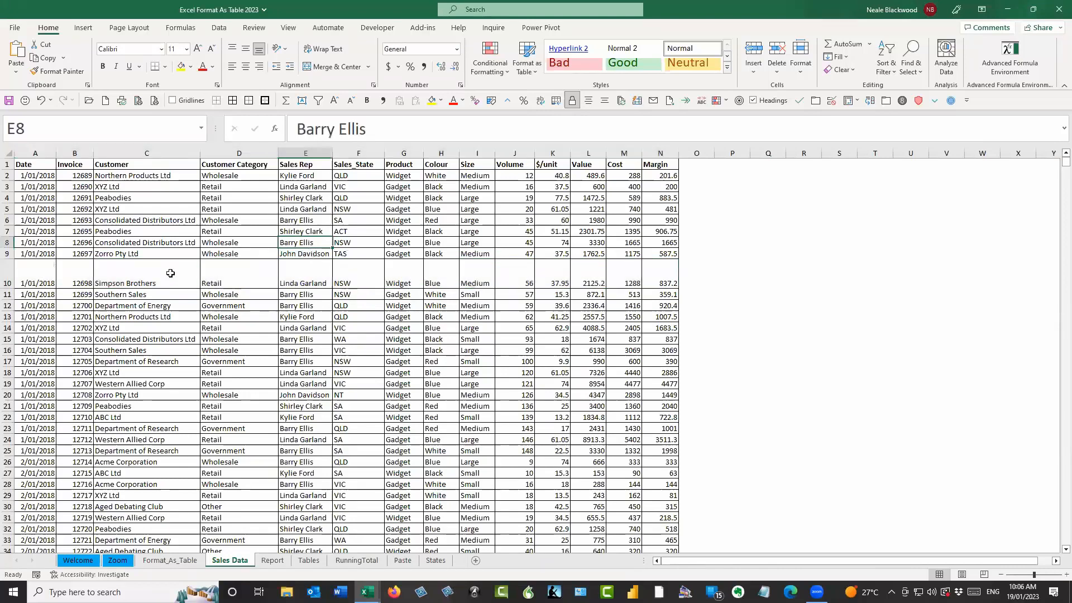
Step: Return to the Format_As_Table sheet and examine how the Cost column and the first record are laid out, down to the last cost entry
click(173, 560)
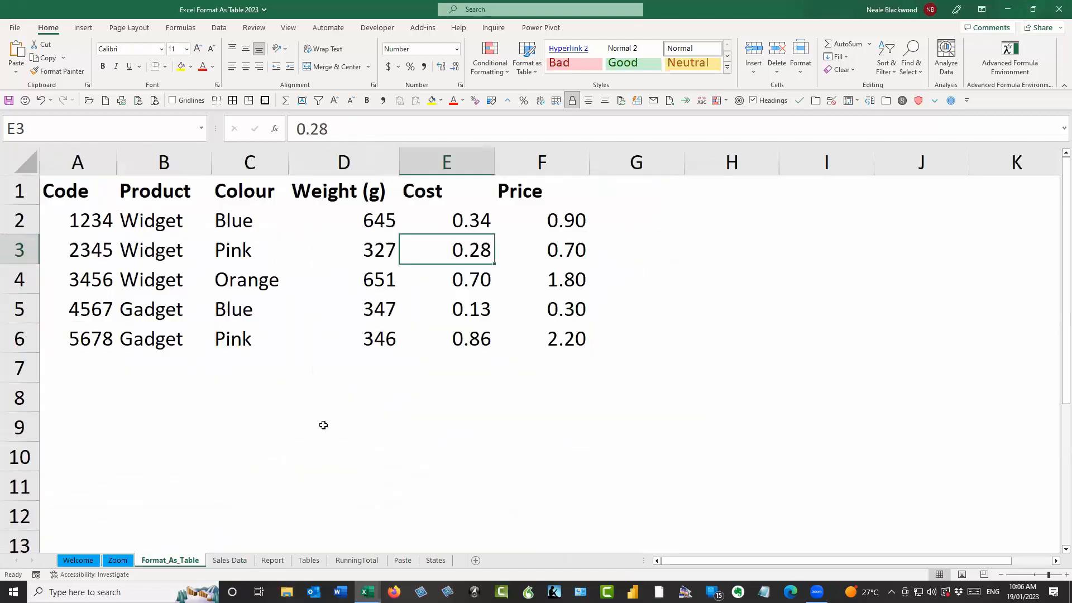
click(379, 255)
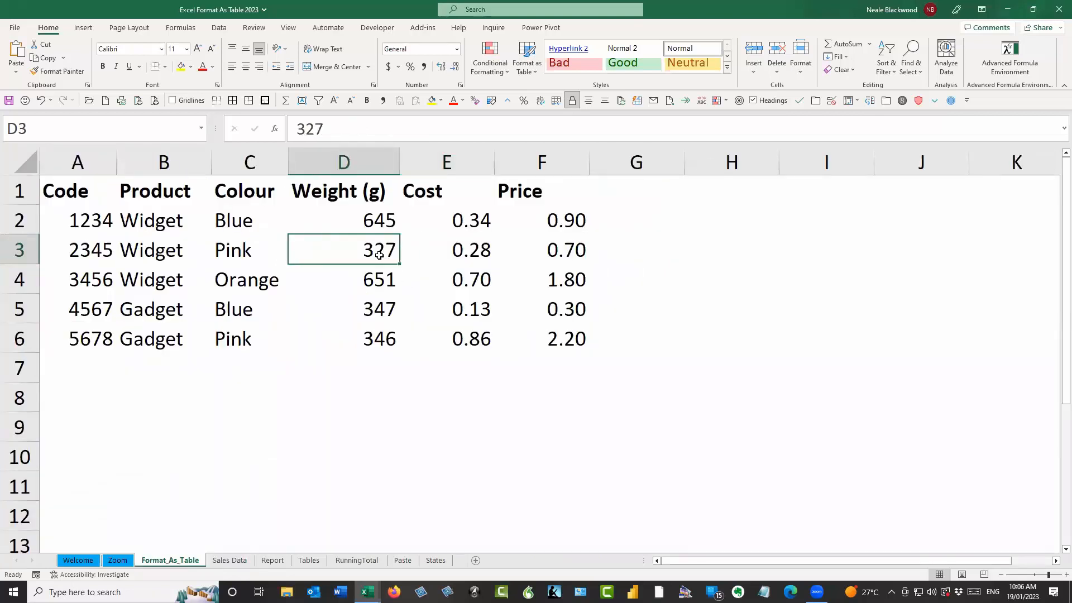
click(463, 218)
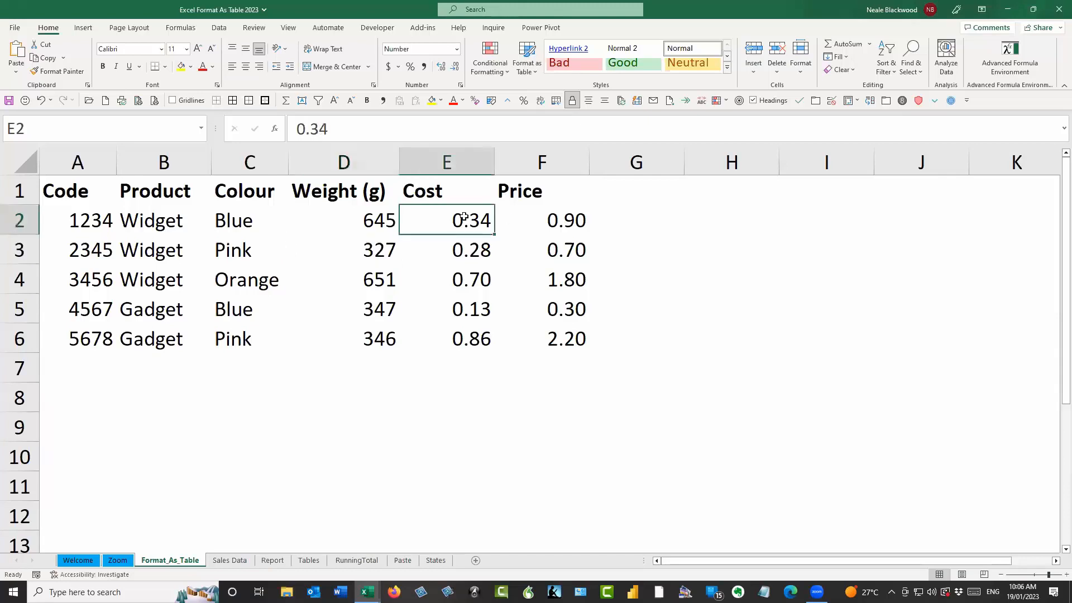
click(455, 164)
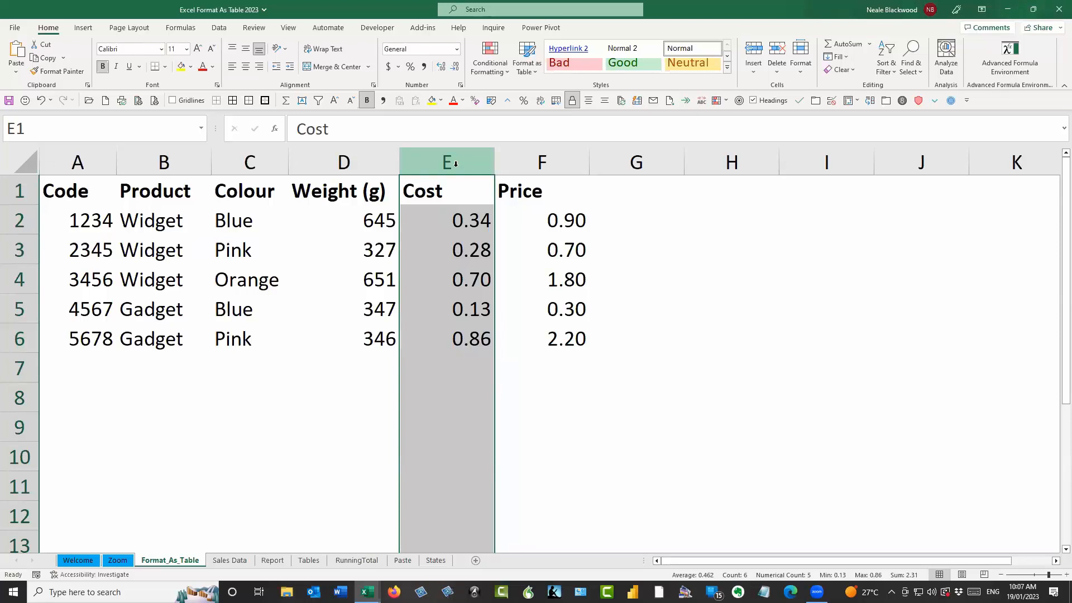
drag(470, 191, 473, 330)
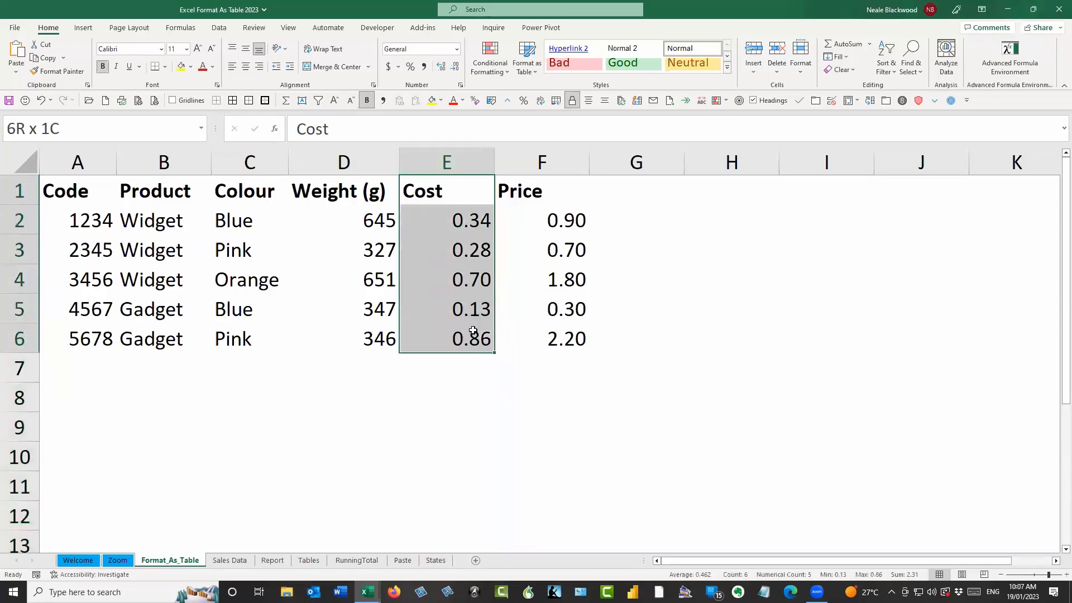
click(25, 218)
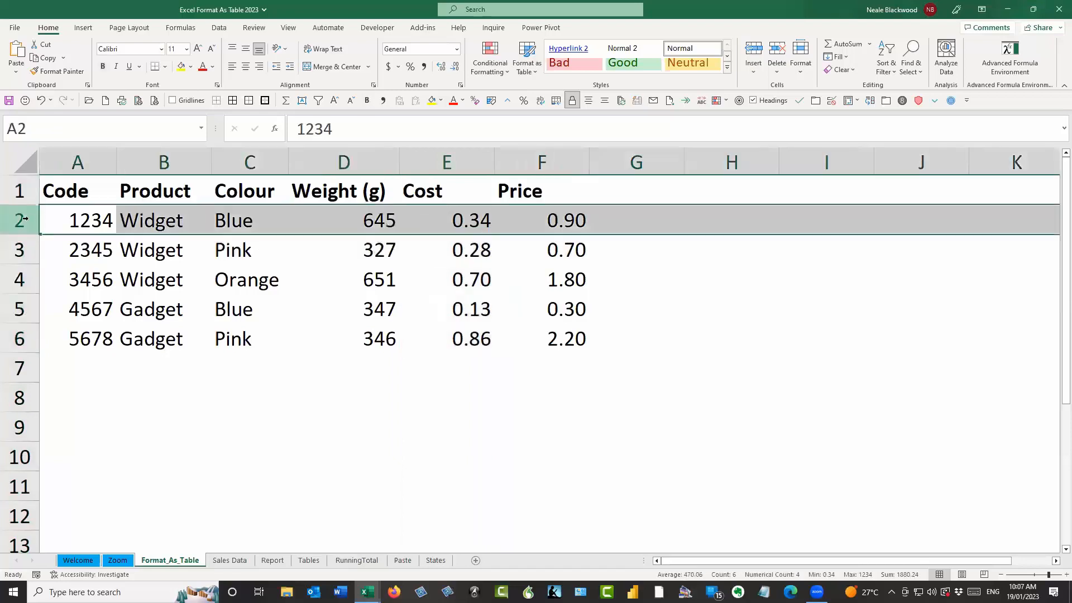
click(256, 223)
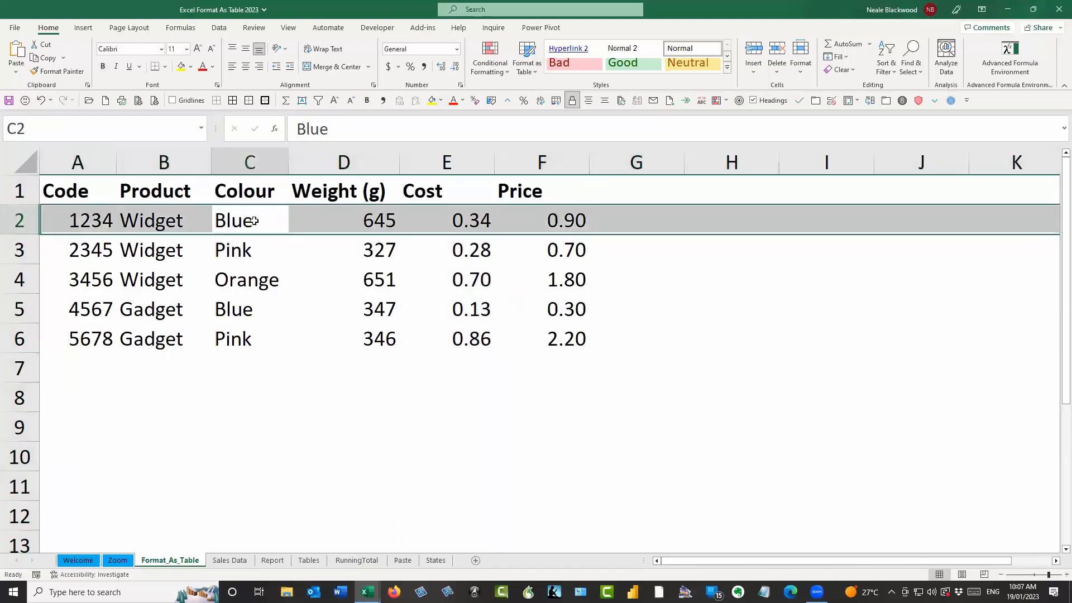
click(35, 220)
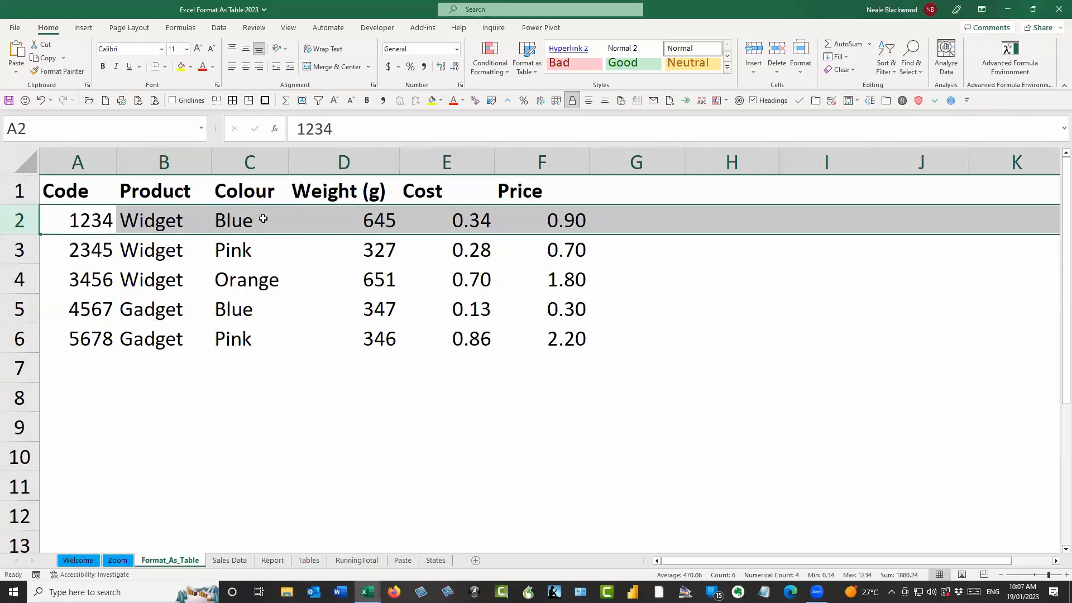
click(461, 193)
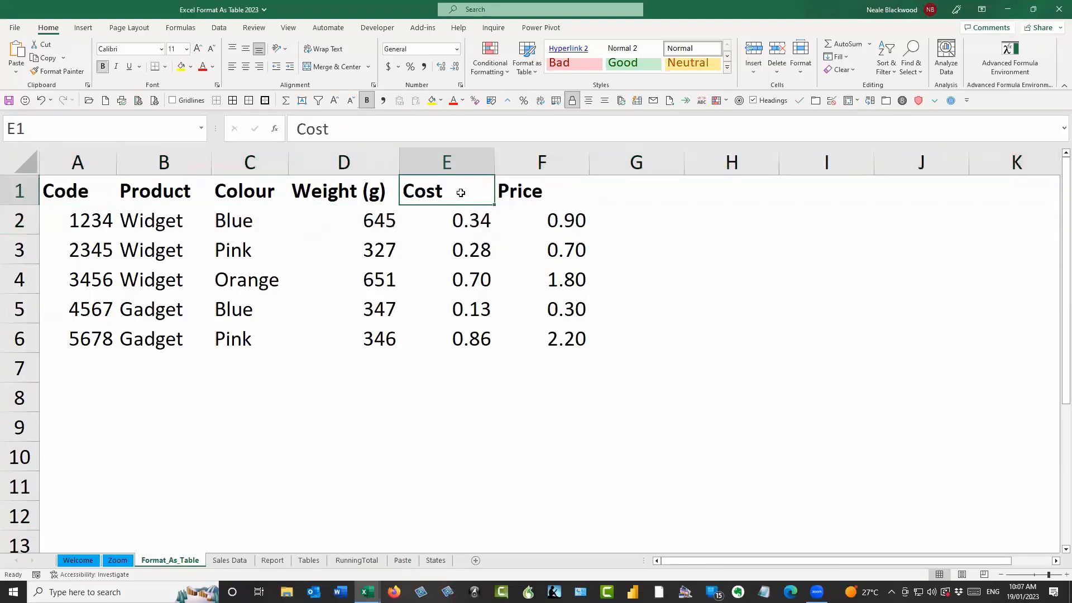
key(ctrl+Down)
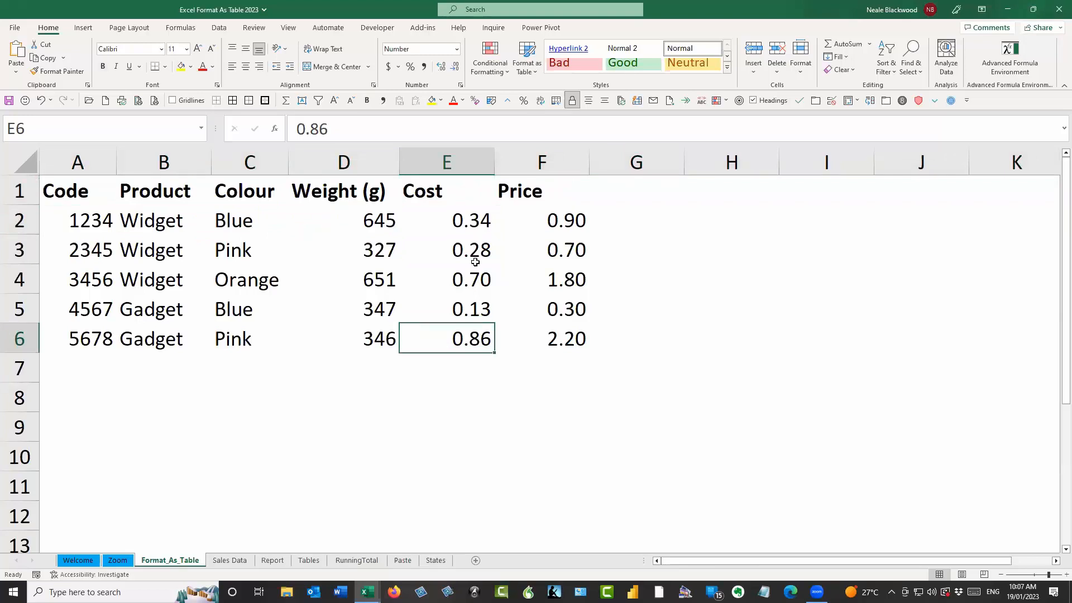
Step: Review the filter options for cell E3 and the commands for turning the range into a table
click(477, 243)
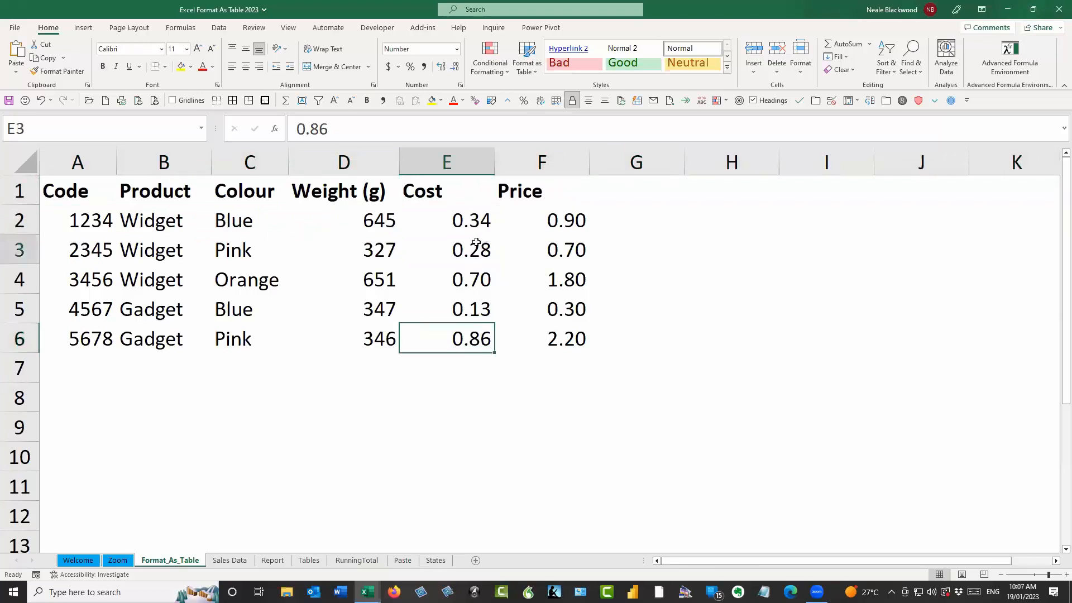
right_click(474, 248)
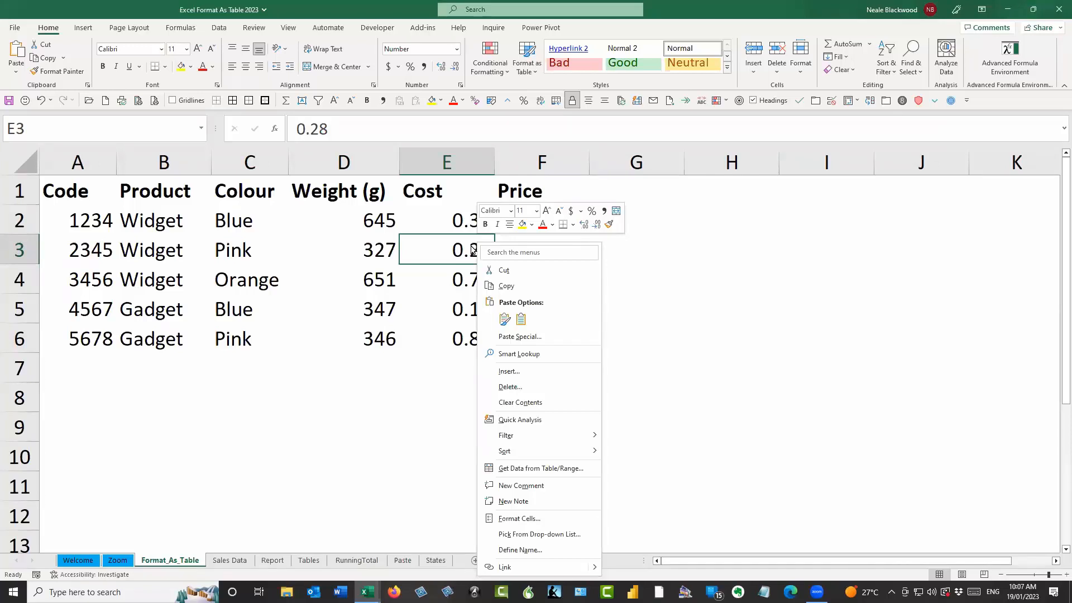
mouse_move(556, 438)
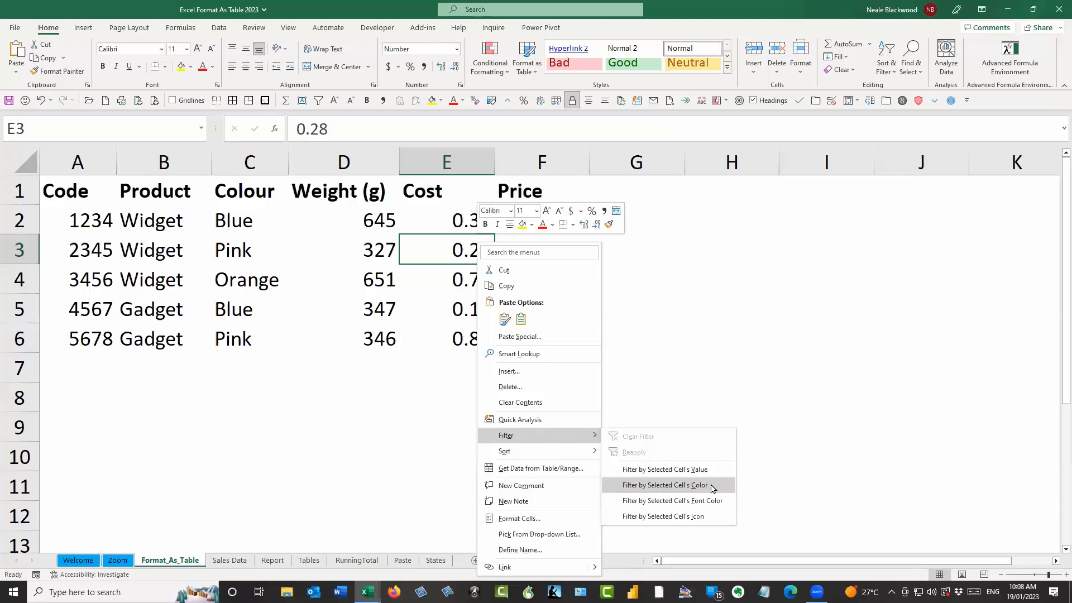
key(Escape)
key(Escape)
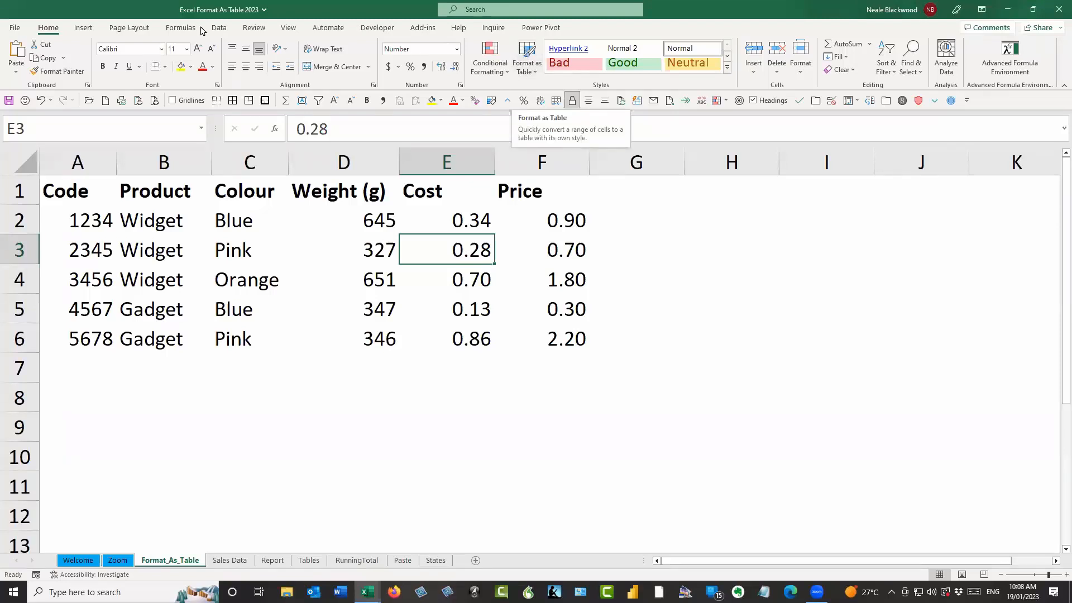
click(83, 29)
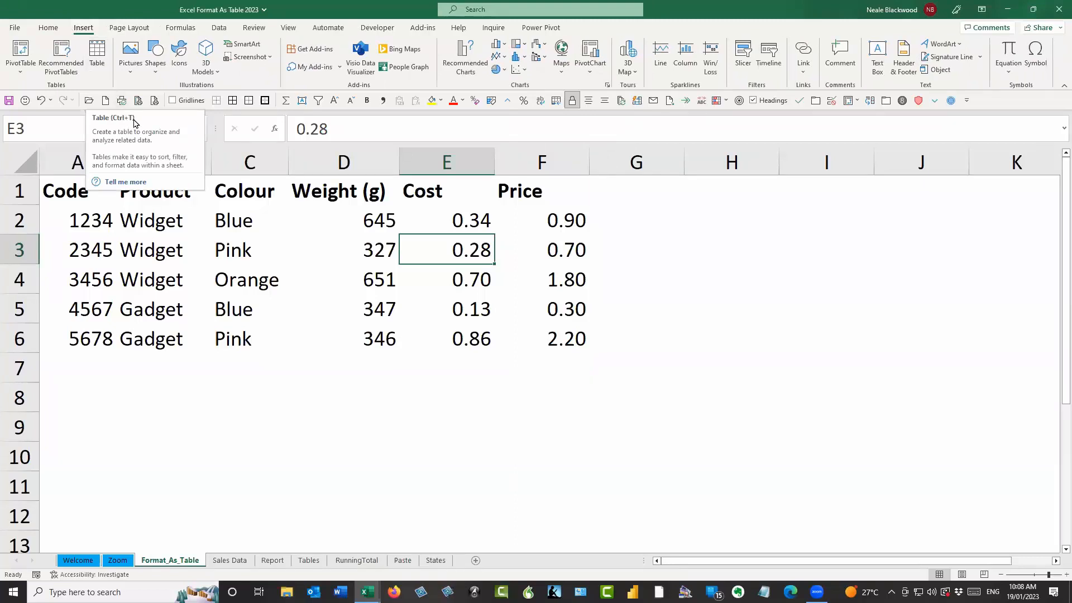
click(52, 29)
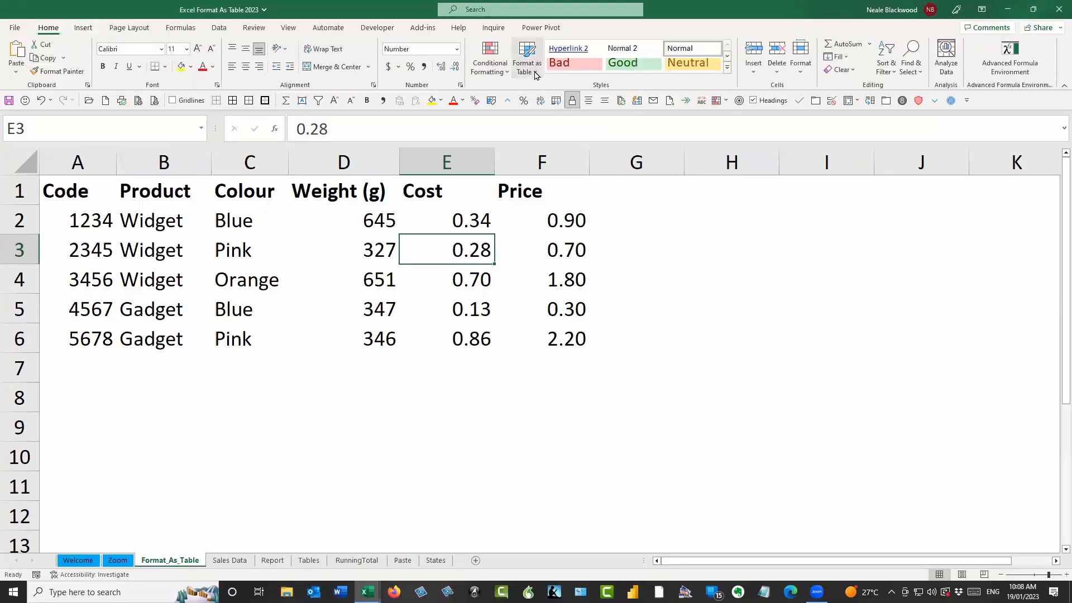
Step: Format the range A1:F6 as a table with headers, using the orange style in the first row of the Medium group
click(547, 214)
click(426, 221)
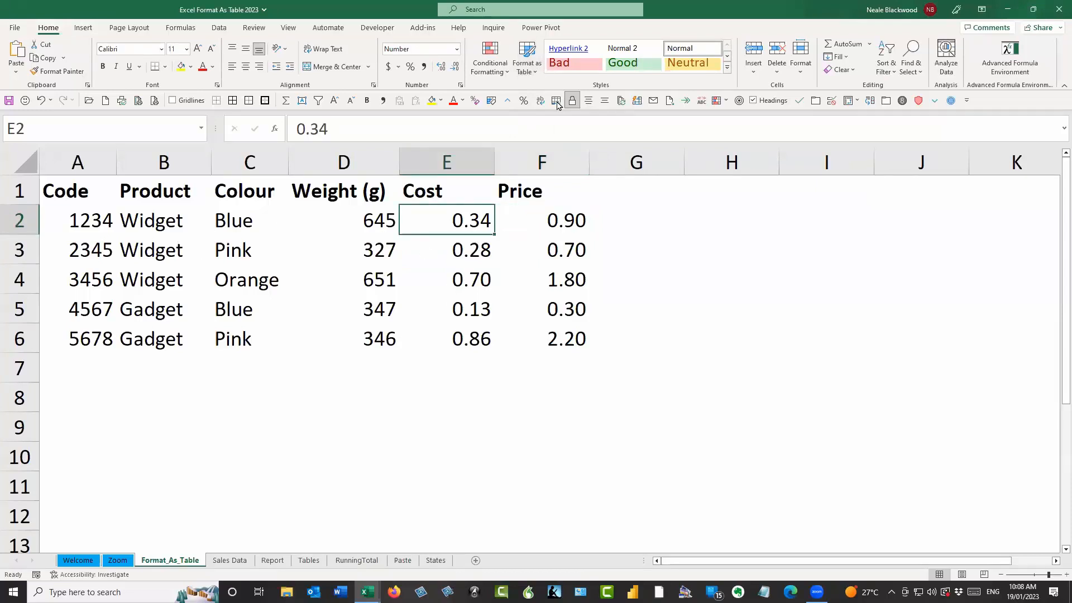
click(535, 76)
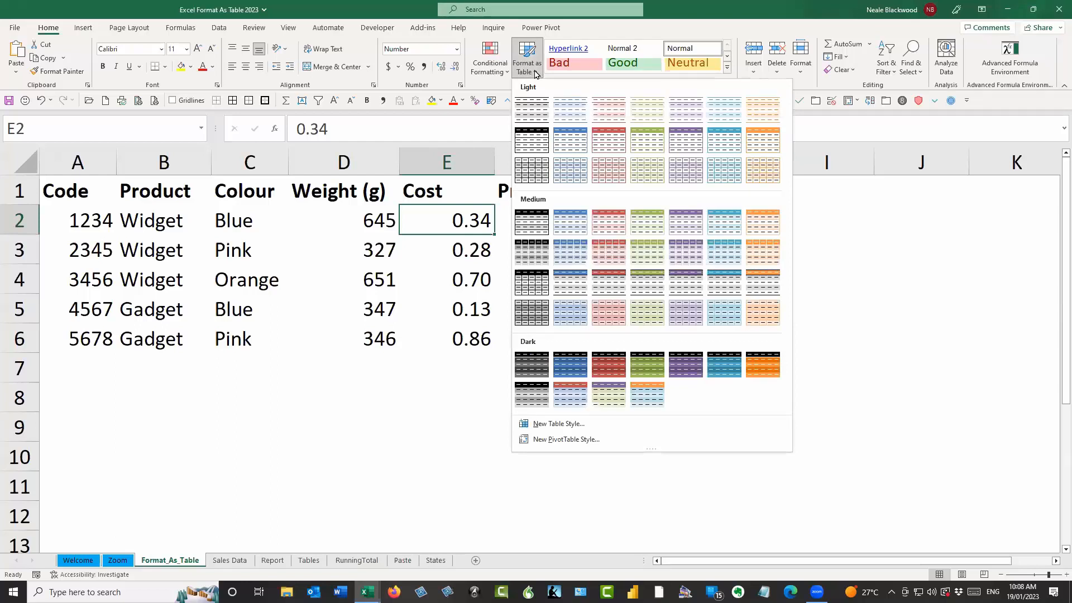
click(765, 225)
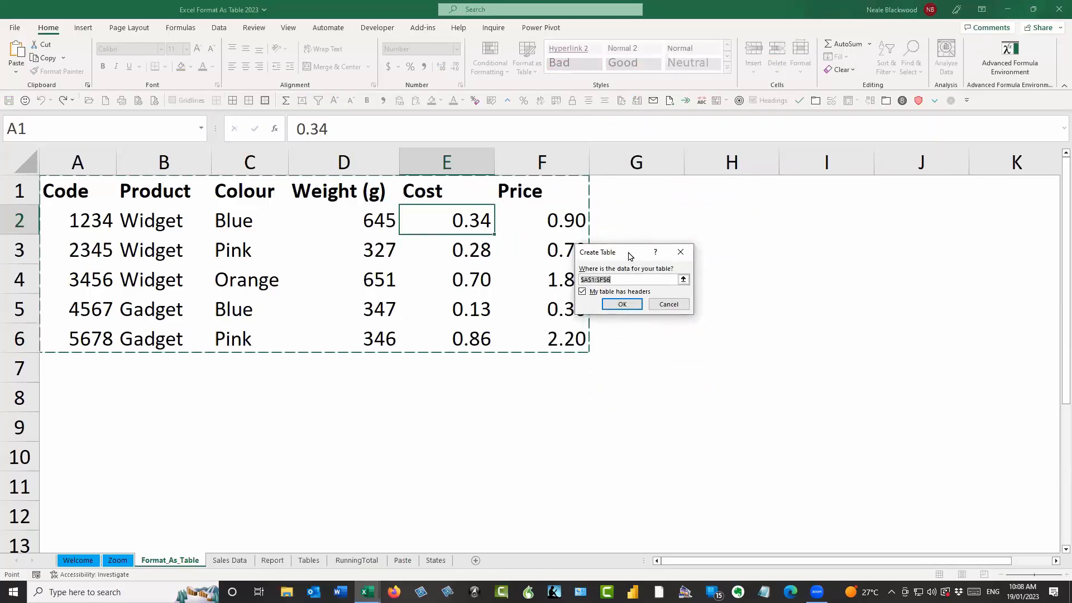
drag(629, 251, 678, 230)
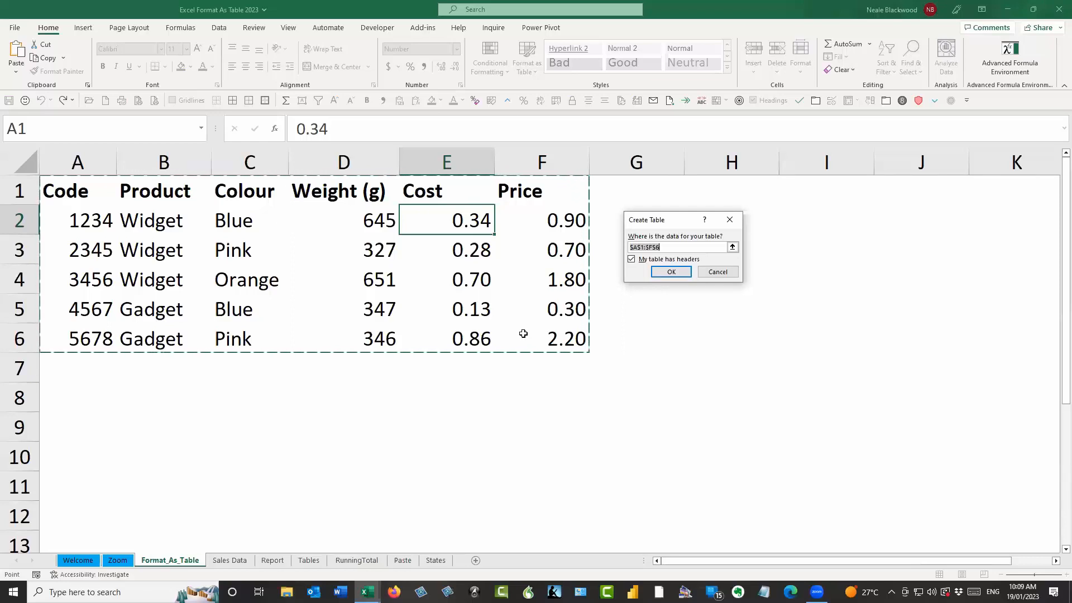
click(672, 272)
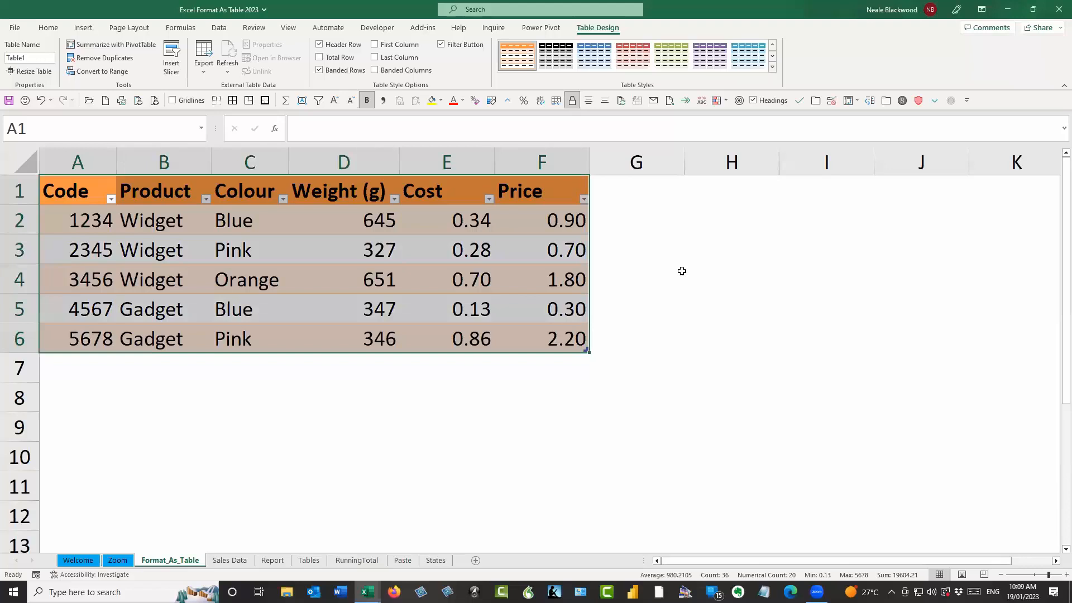
click(693, 271)
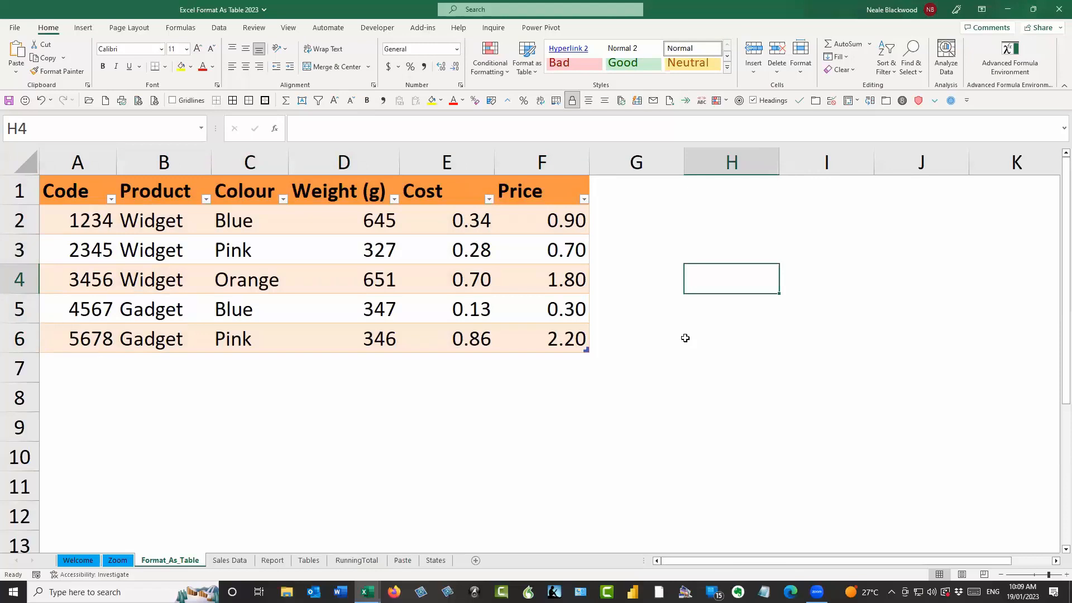
Step: Examine the new table's cells in the Weight and Cost columns and the sort and filter options for Price
click(366, 228)
click(367, 249)
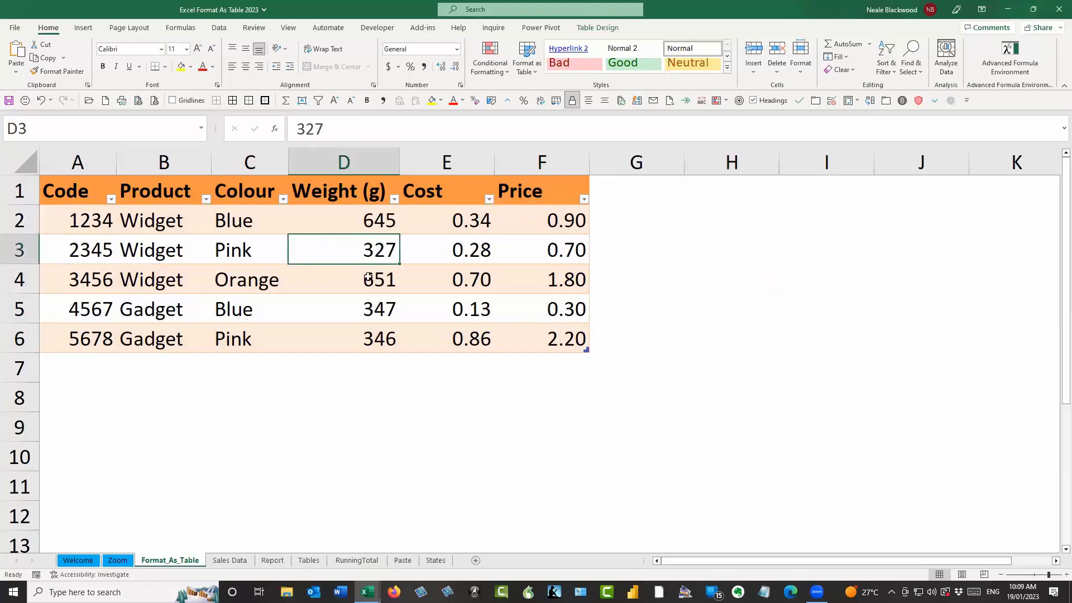
click(368, 277)
click(482, 316)
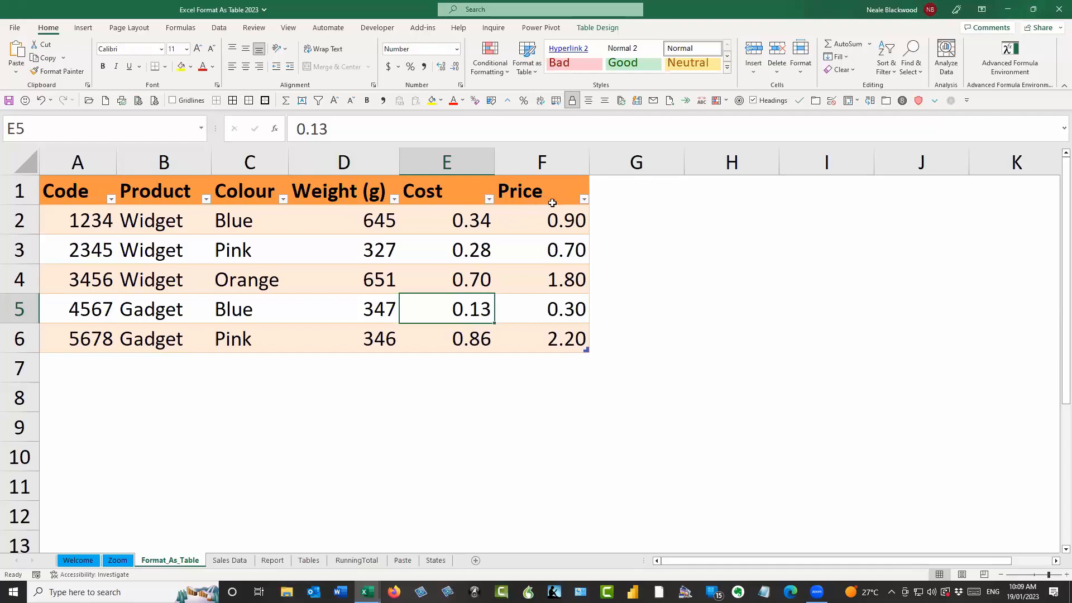
click(584, 200)
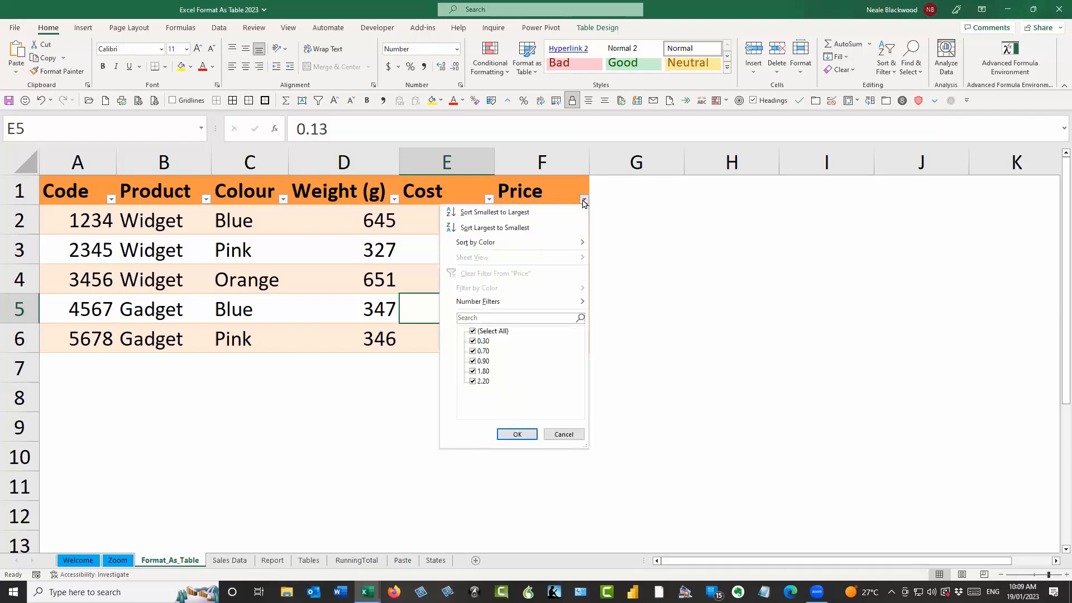
click(583, 199)
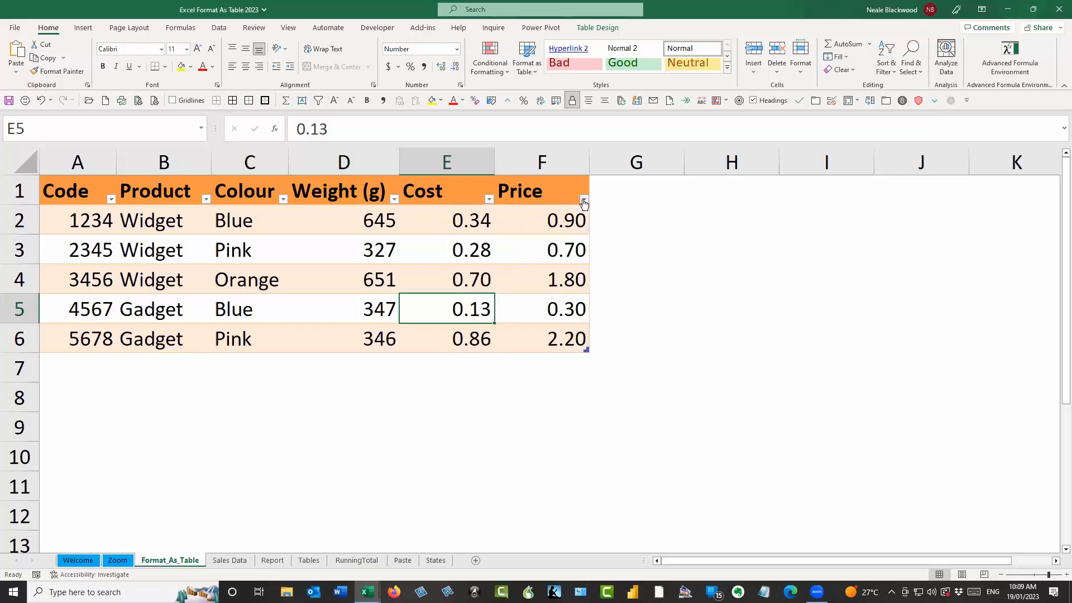
click(358, 238)
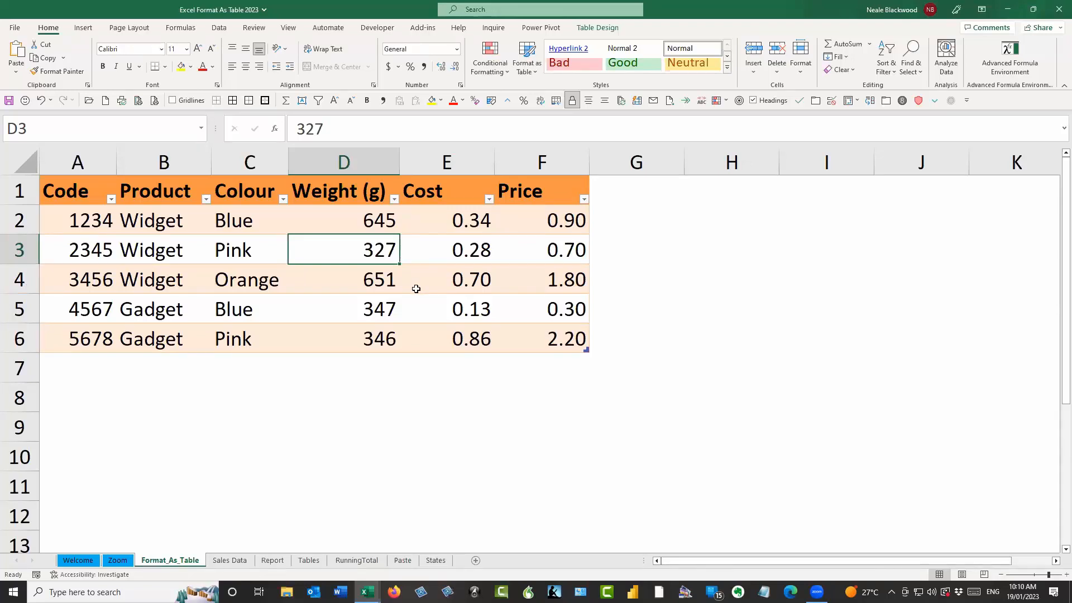
Step: Add two records directly below the table by entering the codes 8888 in A7 and 9999 in A8
click(104, 364)
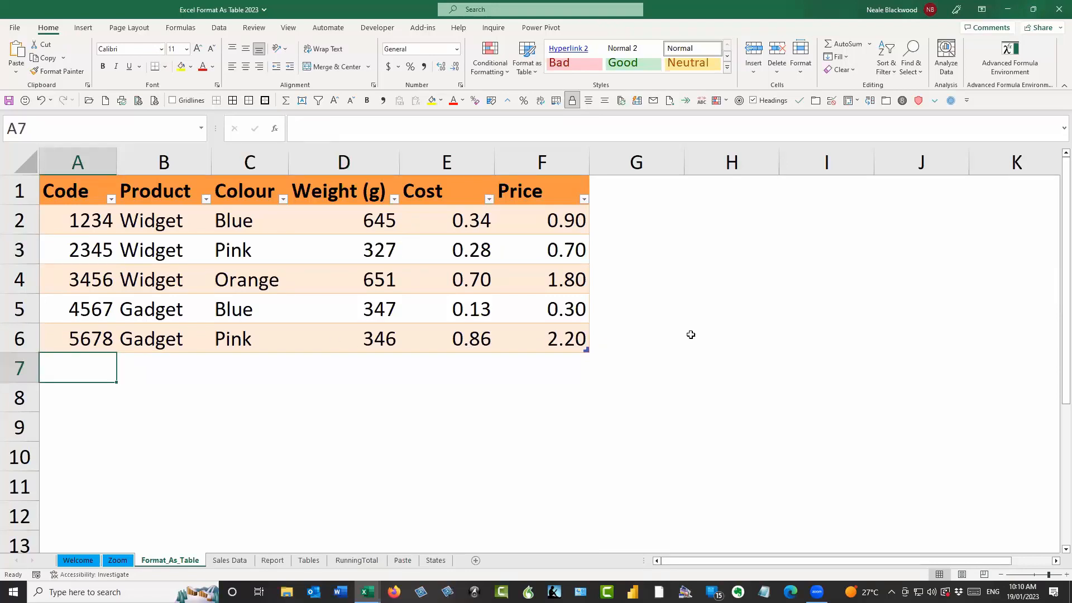
text(8888)
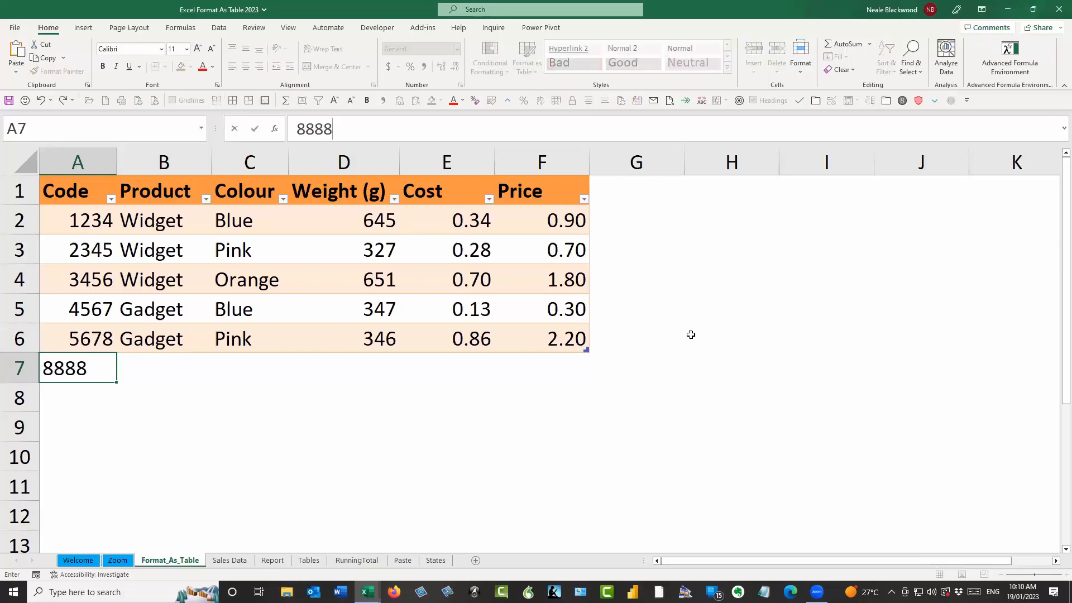
key(Return)
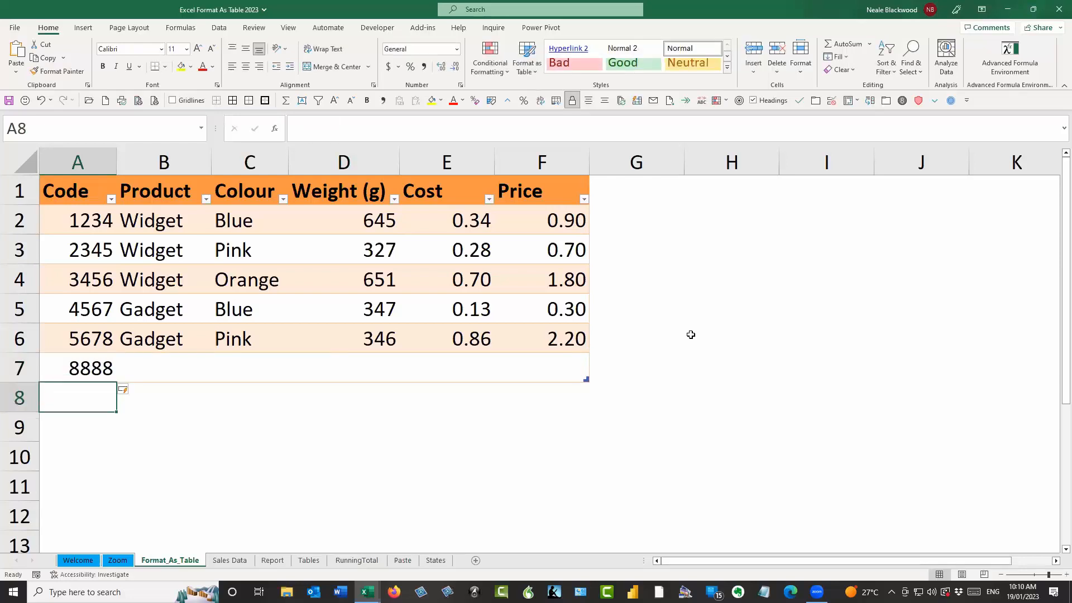
text(9999)
key(Return)
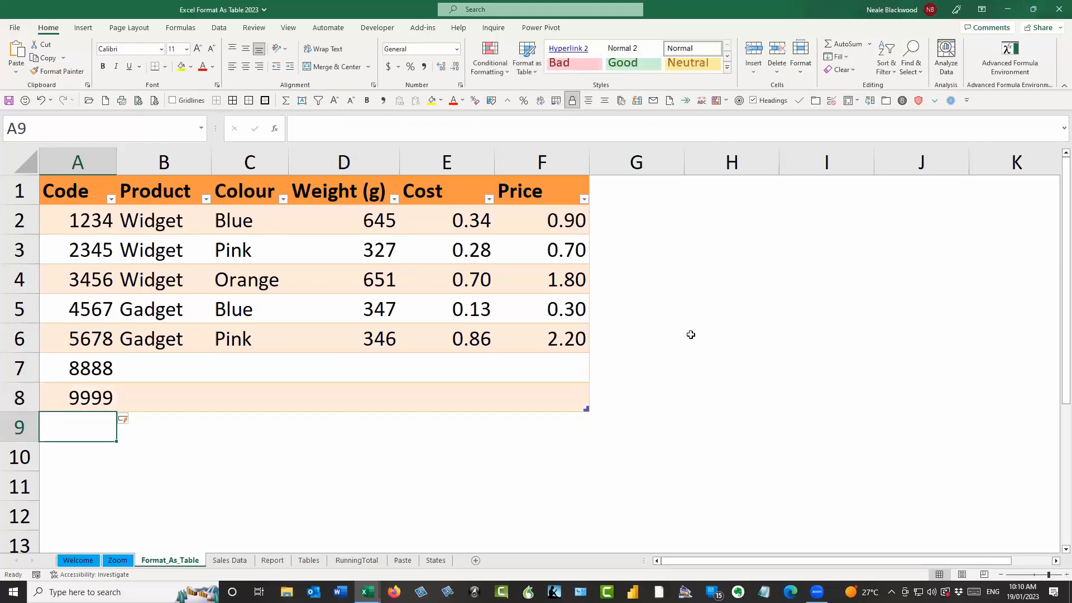
Step: Enter the products for the two new records: Gadget in B7 and Widget in B8
key(Up)
key(Up)
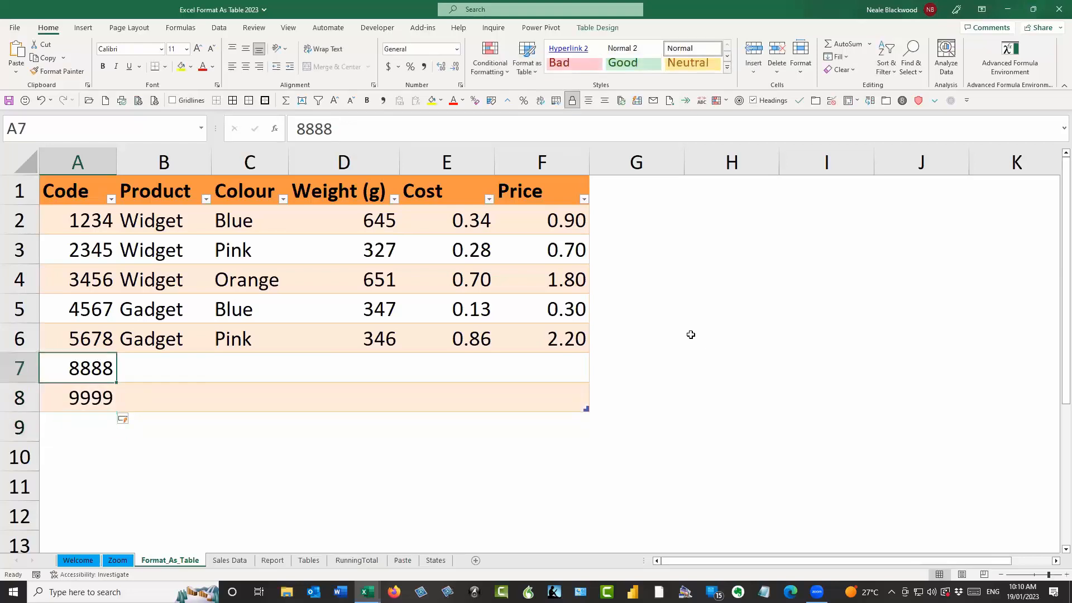
key(Right)
text(gadget)
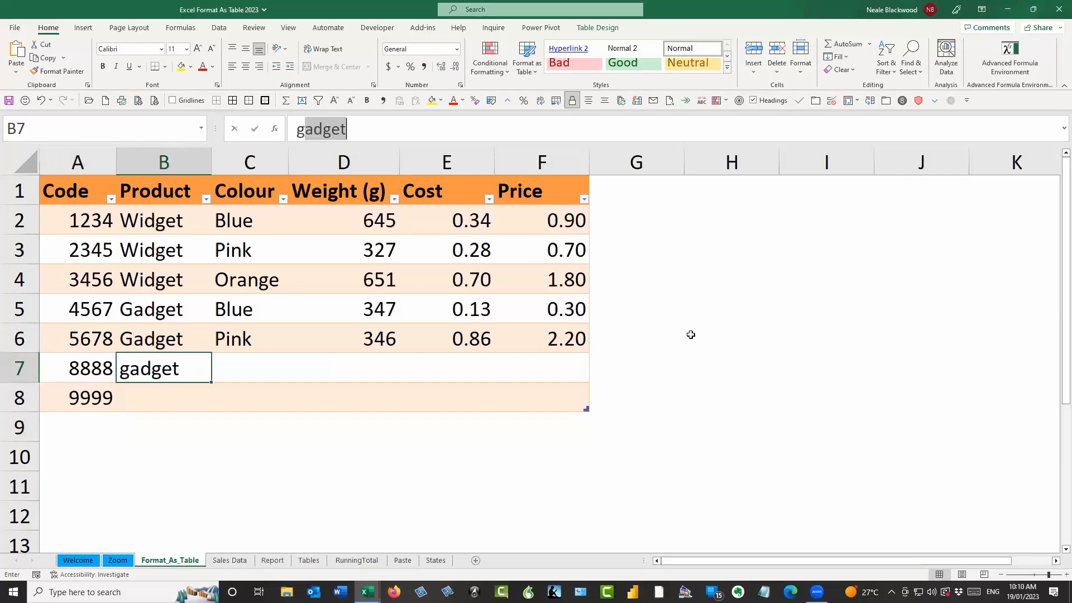
key(Return)
text(widget)
key(Up)
Step: Enter Yellow as the colour of both new records in C7 and C8
key(Up)
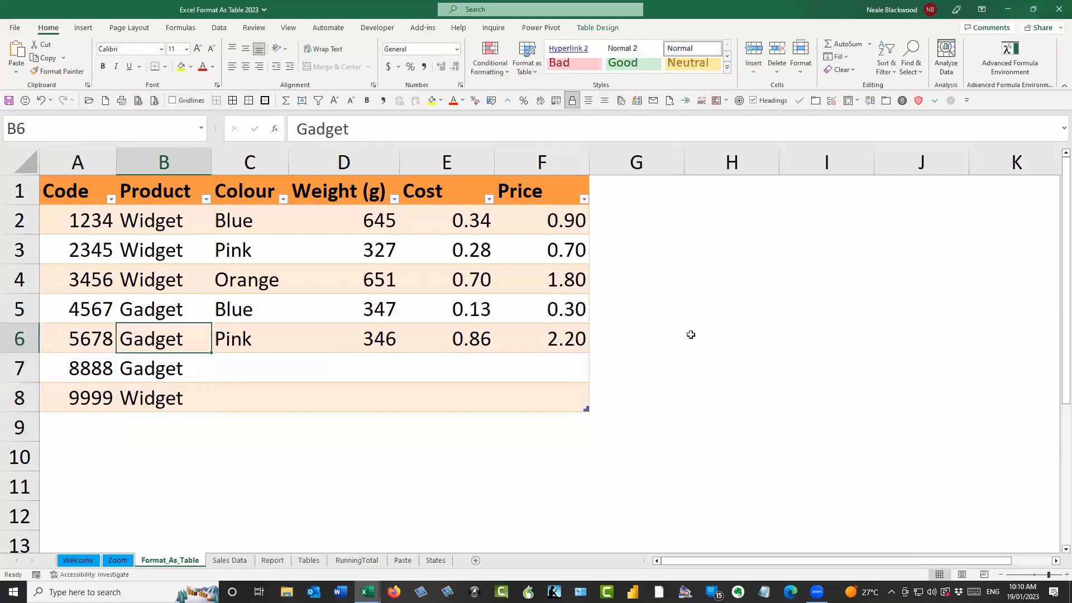
key(Right)
key(Down)
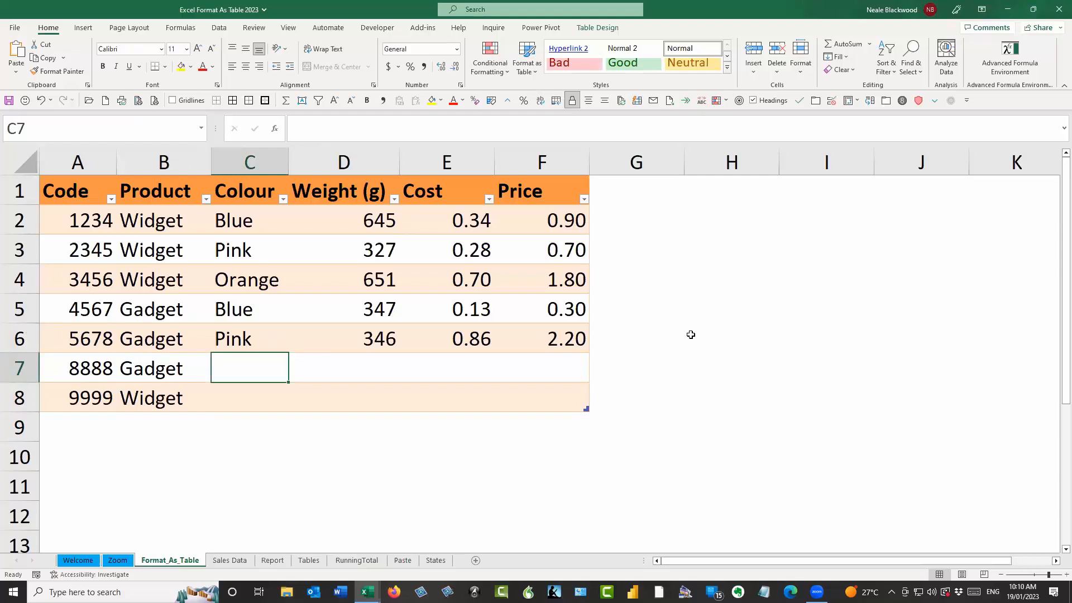
text(Yellow)
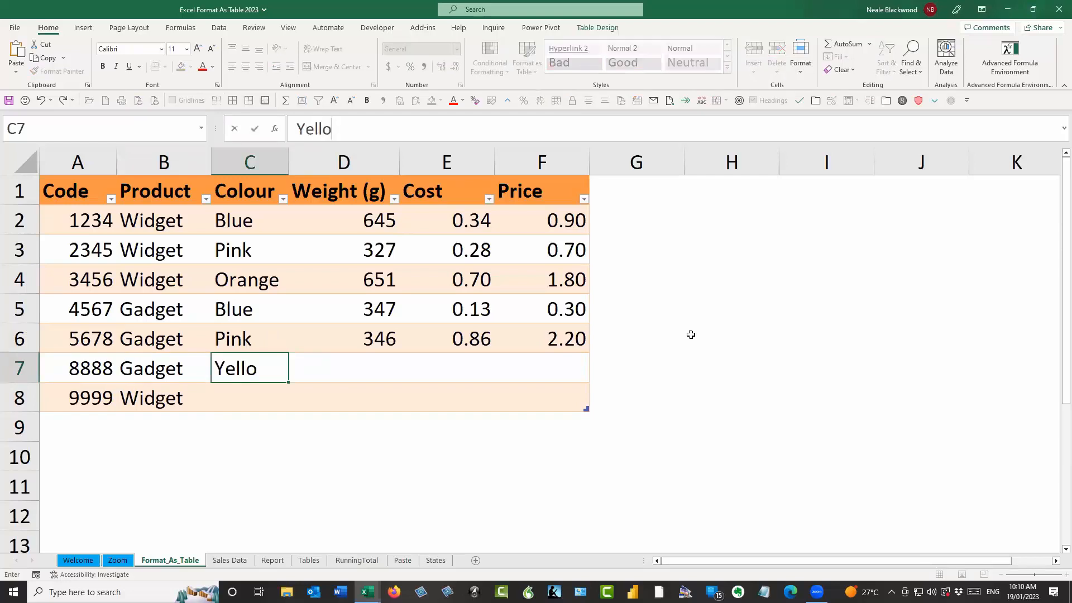
key(Return)
text(Yellow)
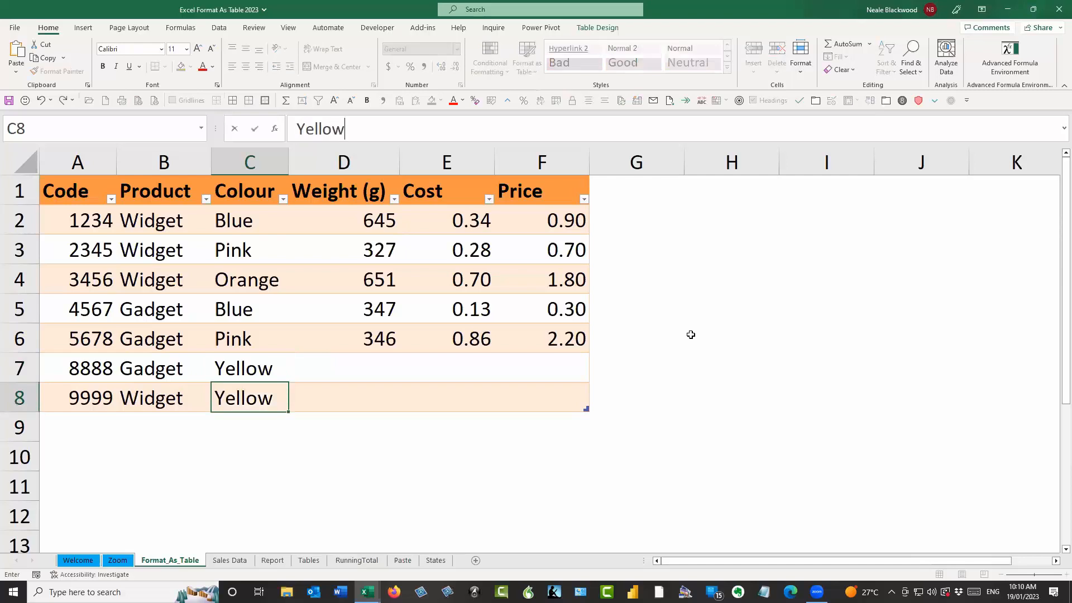
key(Up)
Step: Enter the weights of the two new records: 500 in D7 and 700 in D8
key(Right)
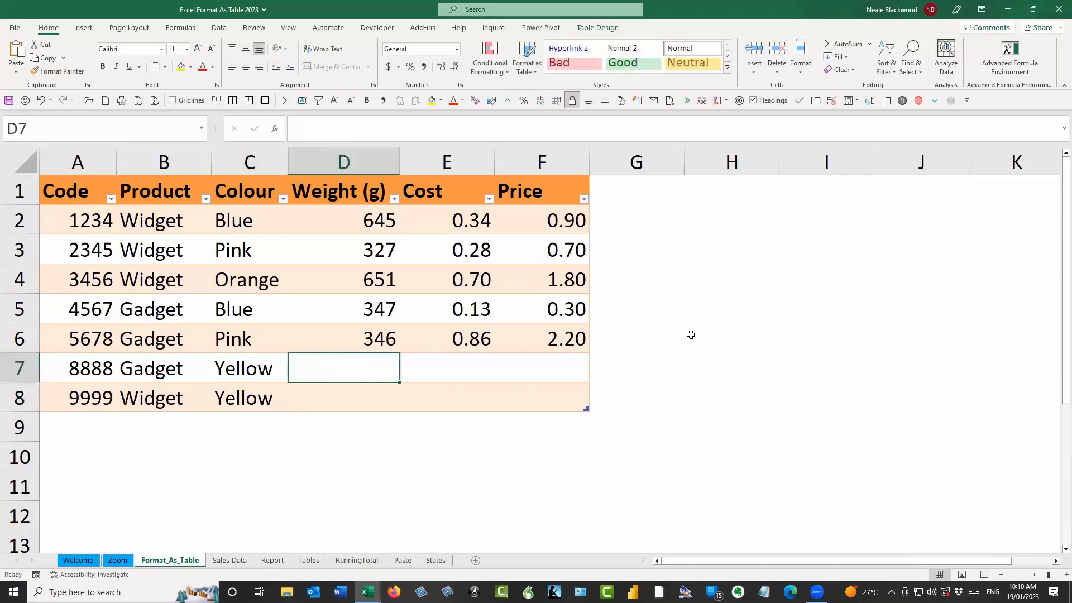
text(500)
key(Return)
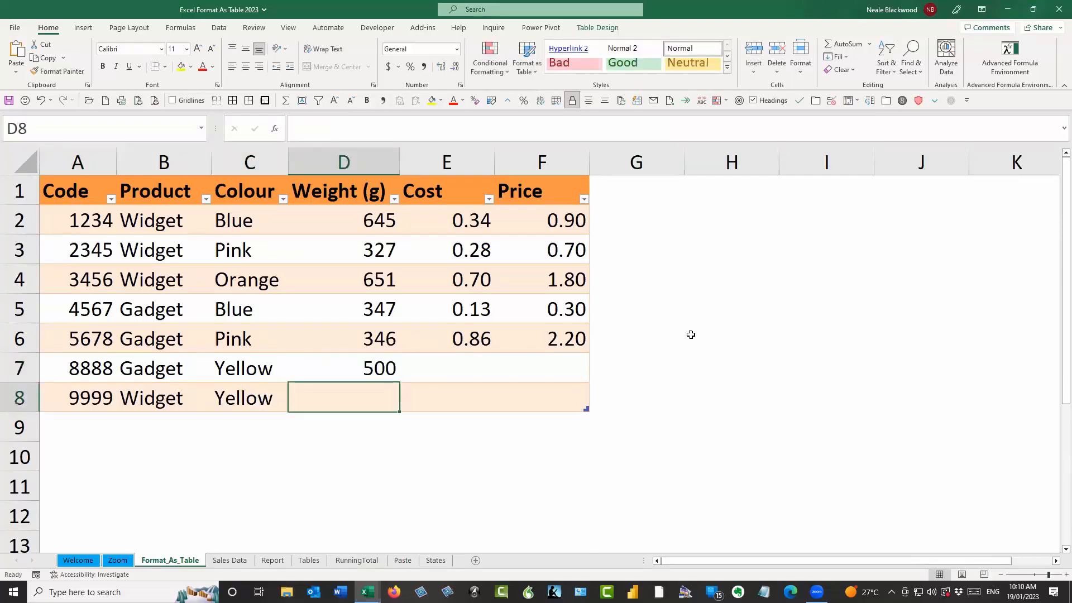
text(700)
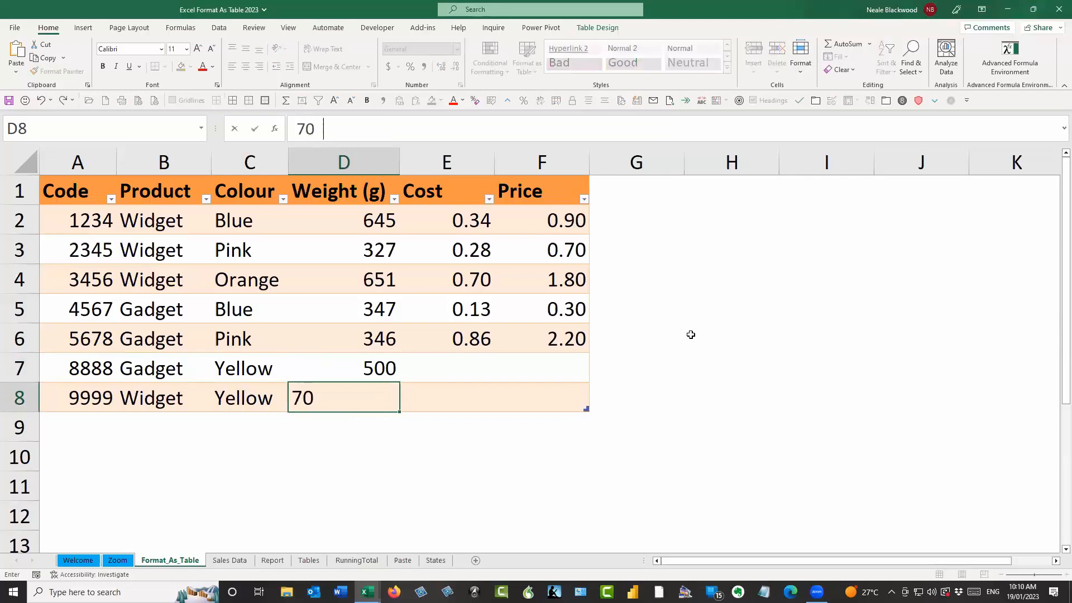
key(Up)
Step: Enter the costs of the two new records: 1 in E7 and 2 in E8
key(Right)
key(Right)
key(Left)
key(Down)
key(Up)
text(1)
key(Return)
text(2)
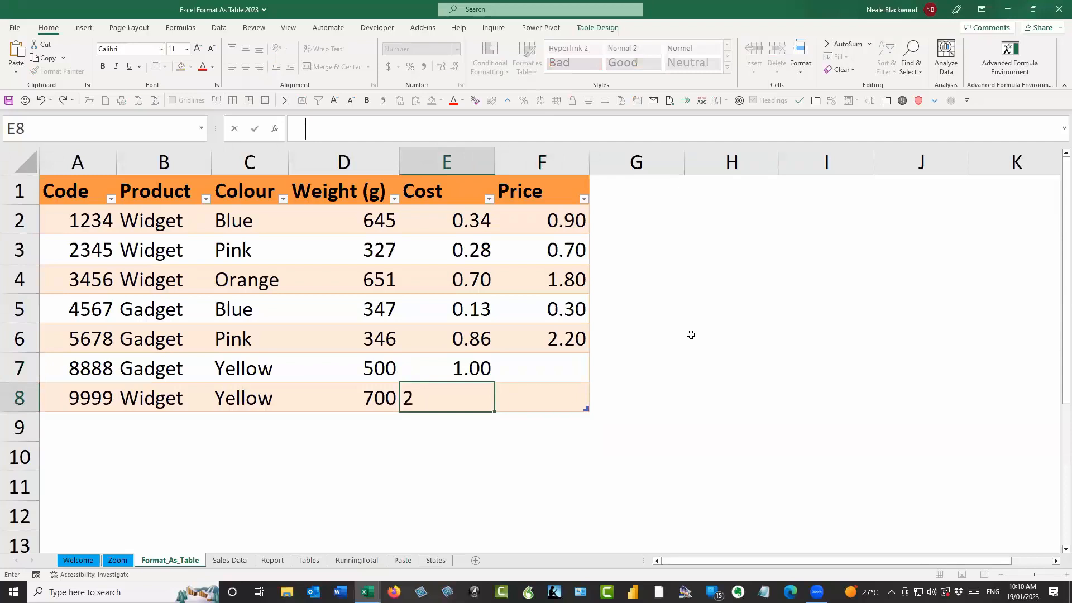
key(Up)
Step: Enter the prices of the two new records: 5 in F7 and 6 in F8
key(Up)
key(Right)
key(Down)
text(5)
key(Return)
text(6)
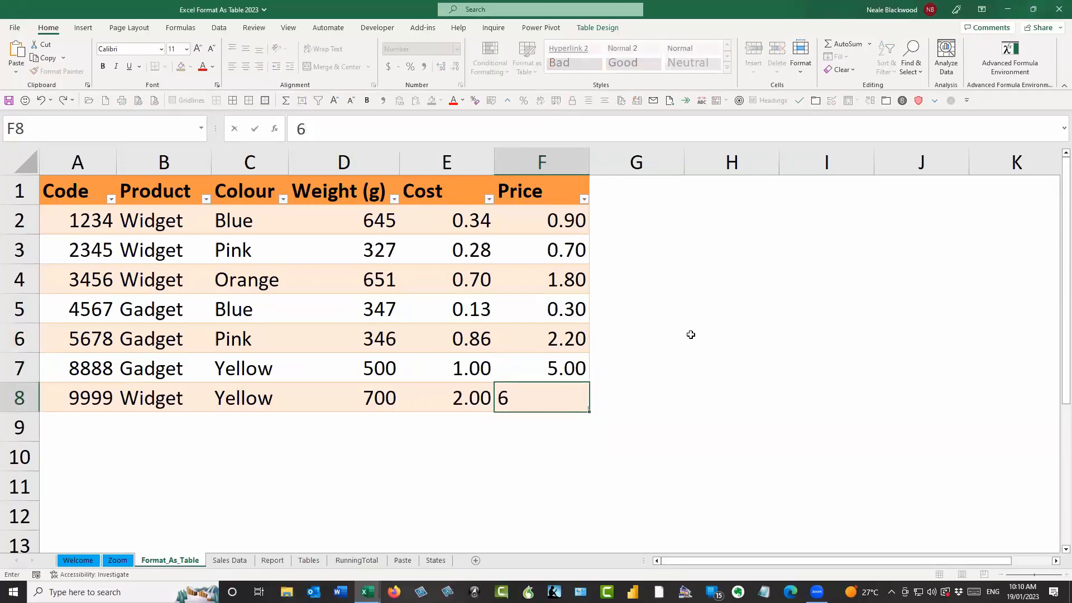
key(Up)
Step: Add a column to the table beside Price by entering the heading Margin in G1
key(Up)
key(Up)
key(Up)
key(Up)
key(Up)
key(Up)
key(Down)
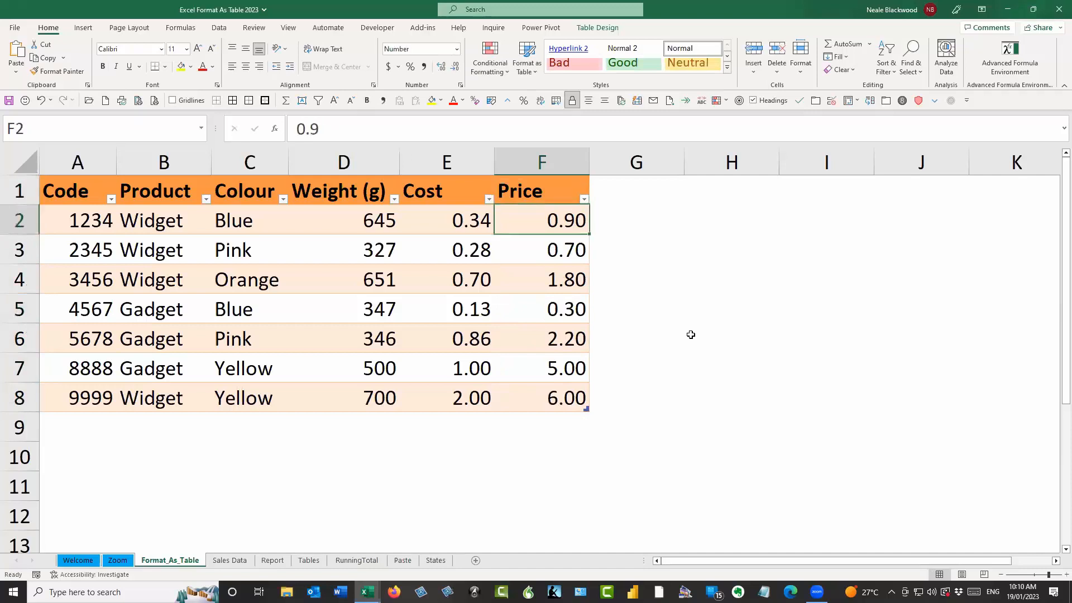
key(Down)
key(Down)
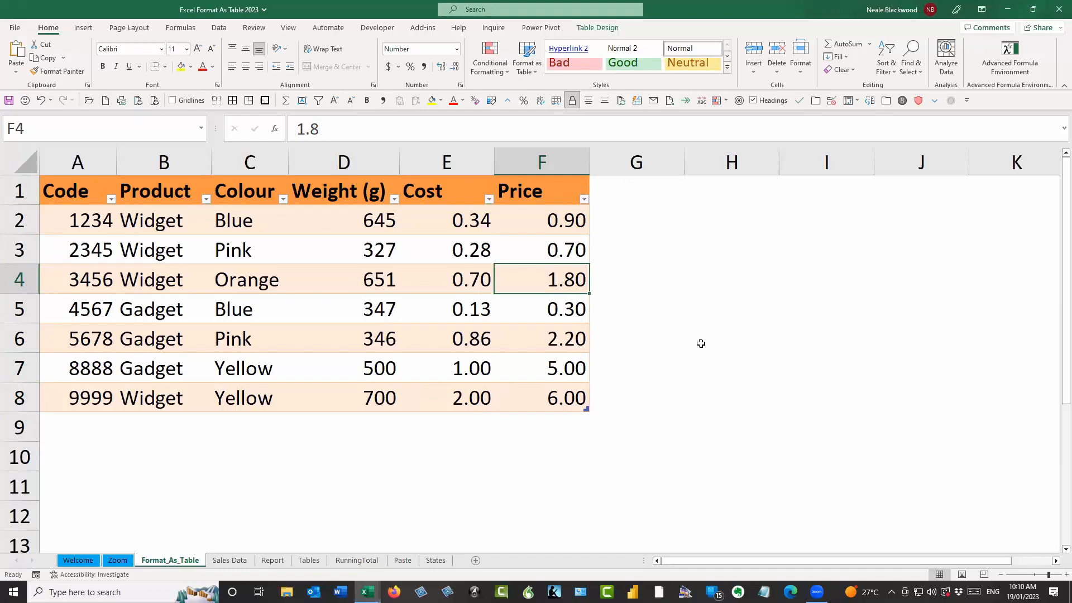
key(Up)
key(Up)
key(Up)
key(Right)
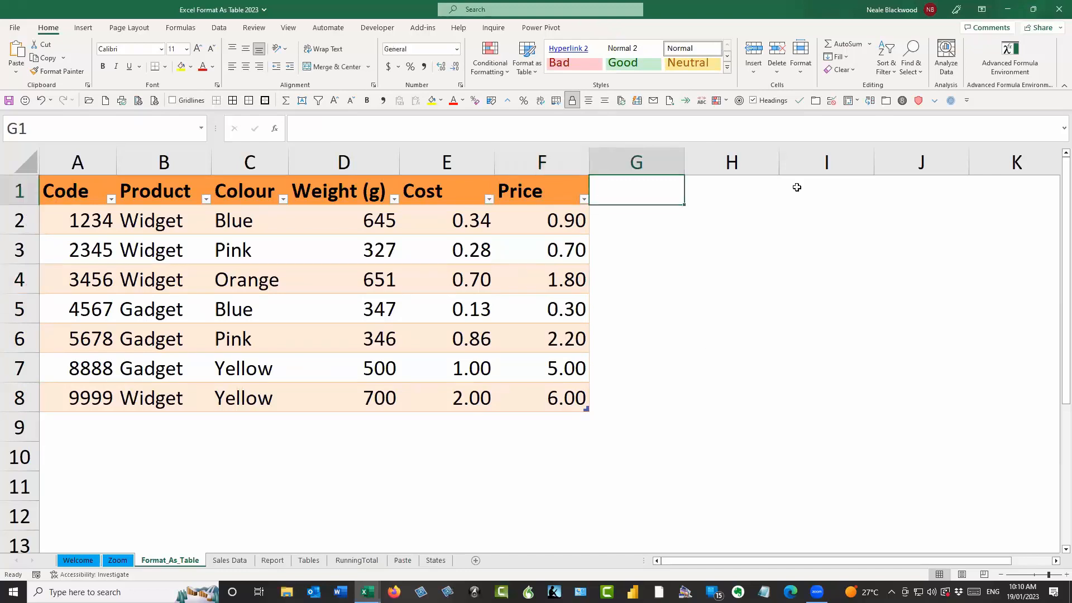
text(Margin)
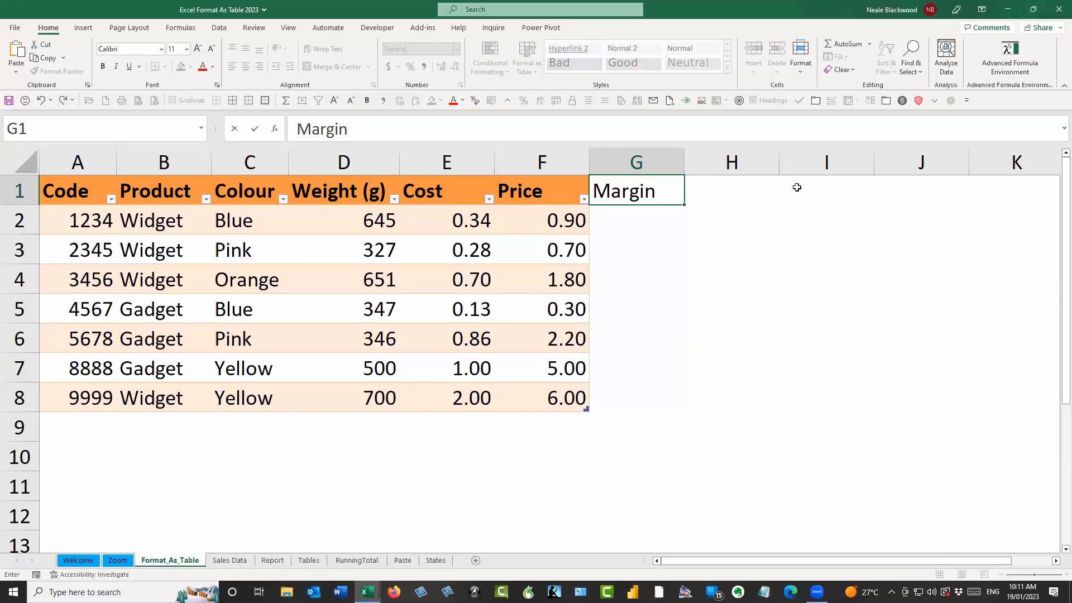
key(Return)
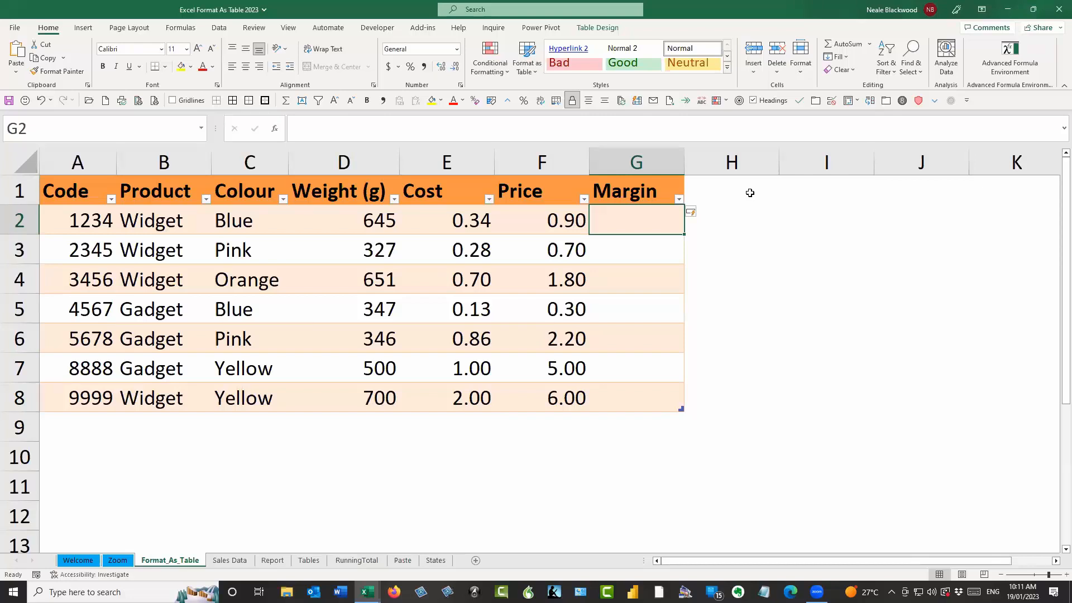
text(=)
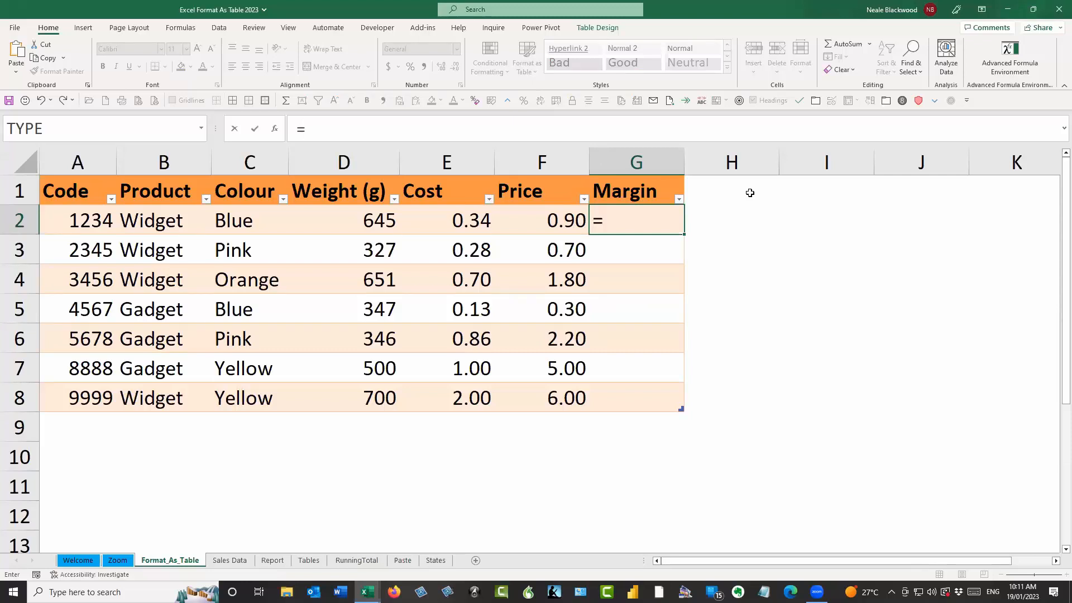
key(Left)
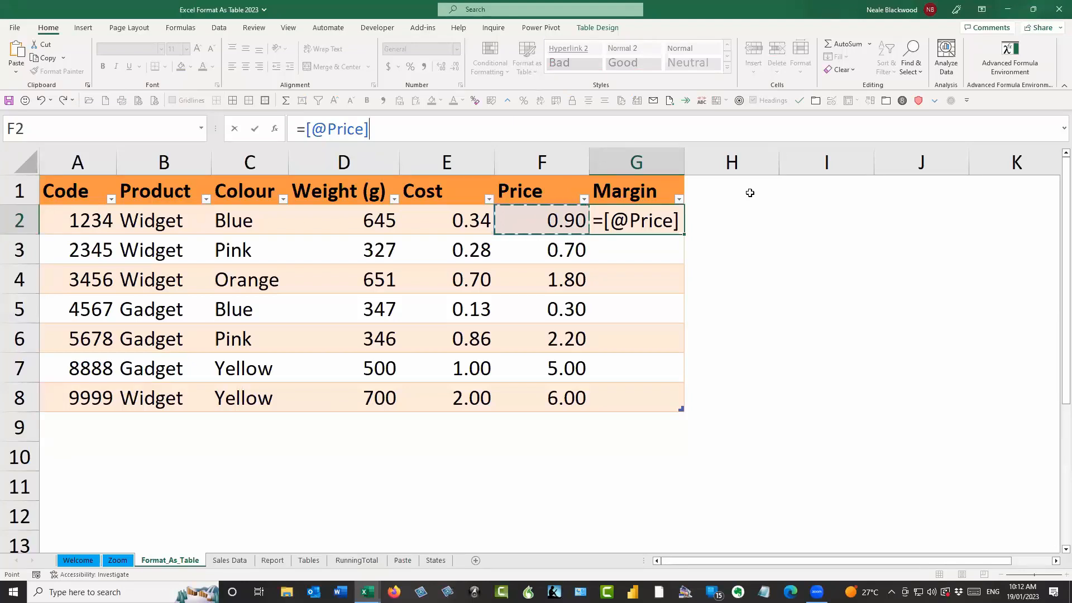
text(-)
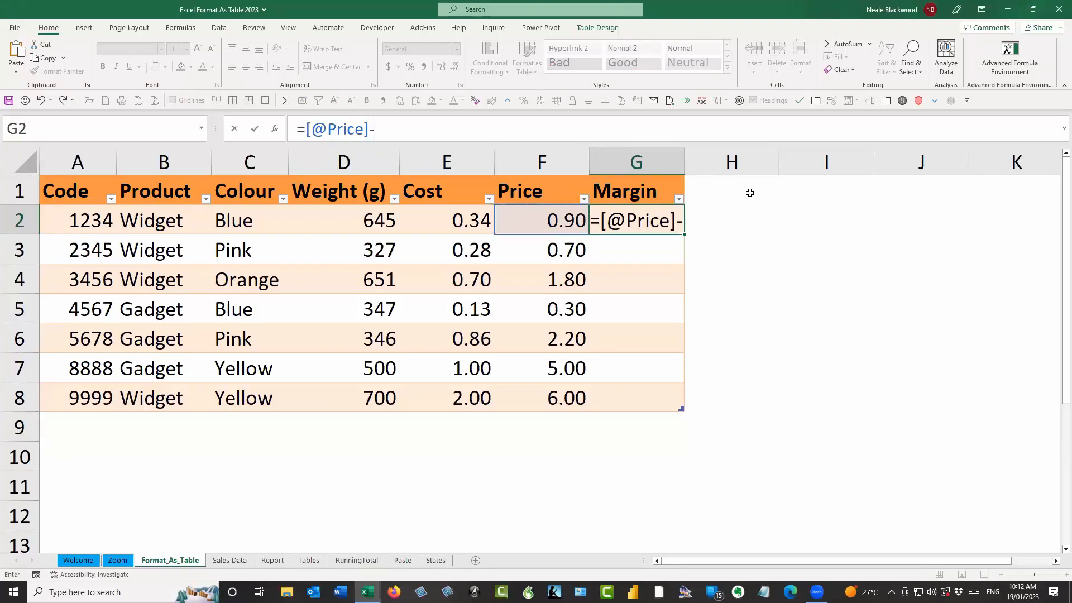
key(Left)
key(Left)
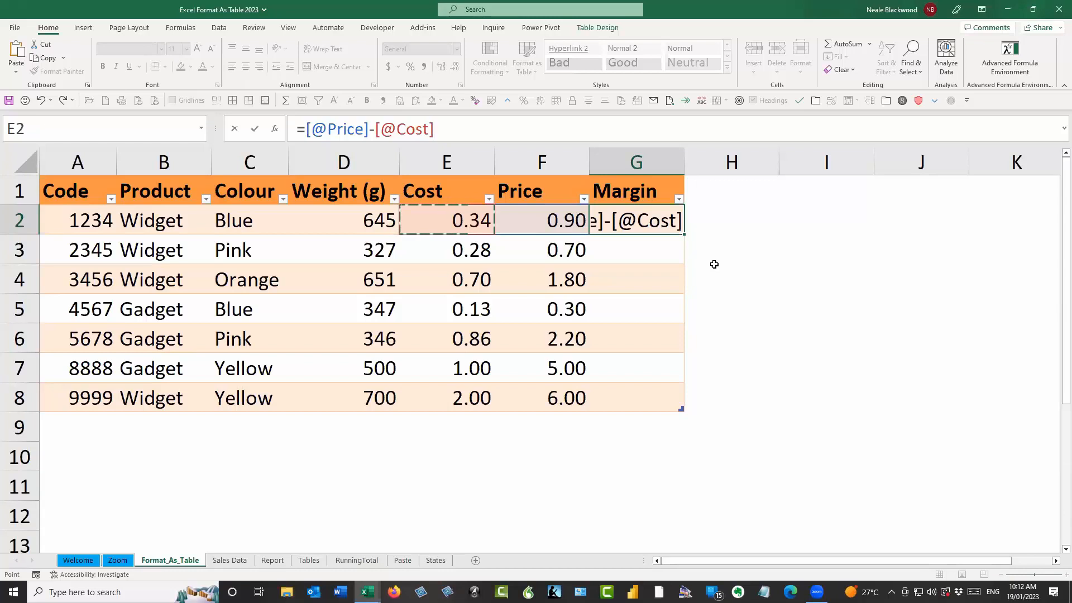
key(Return)
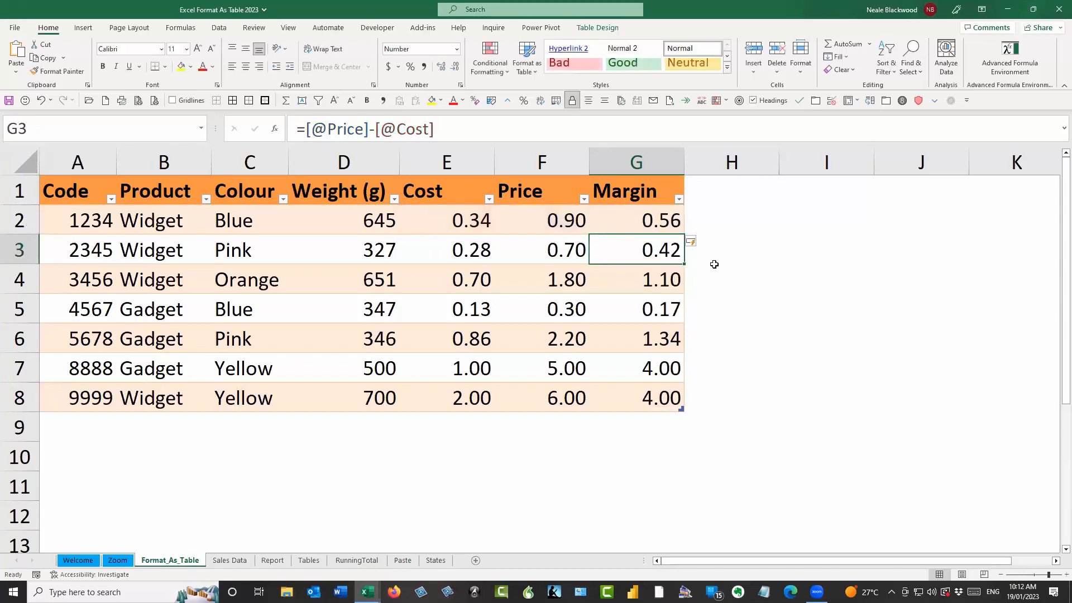
Step: Check the formula in the cells down the Margin column and inspect the cells referenced by G8
key(Down)
key(Down)
key(Down)
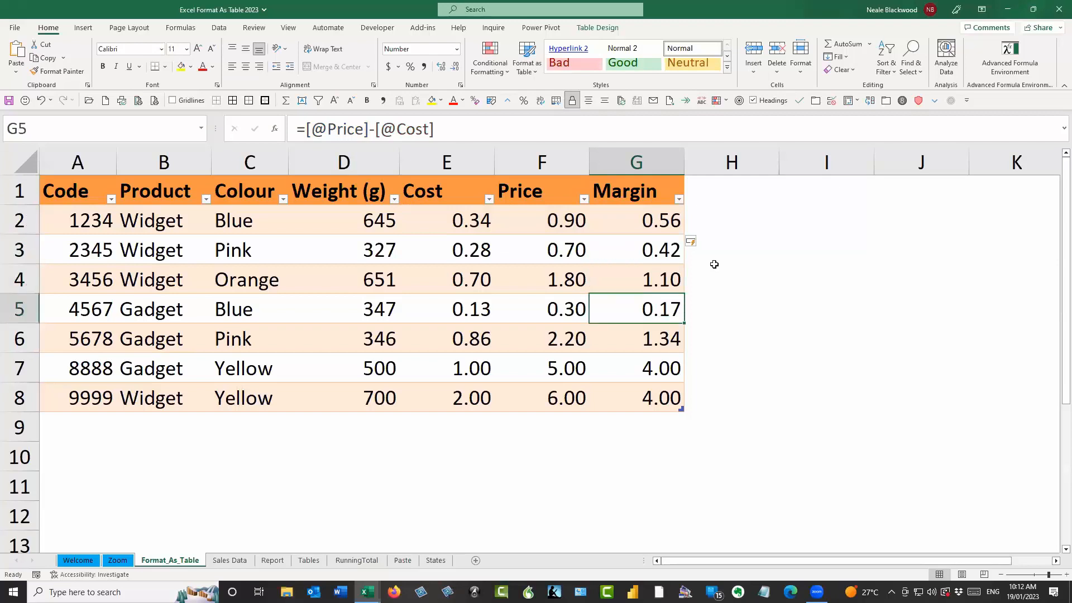
key(Down)
key(Down)
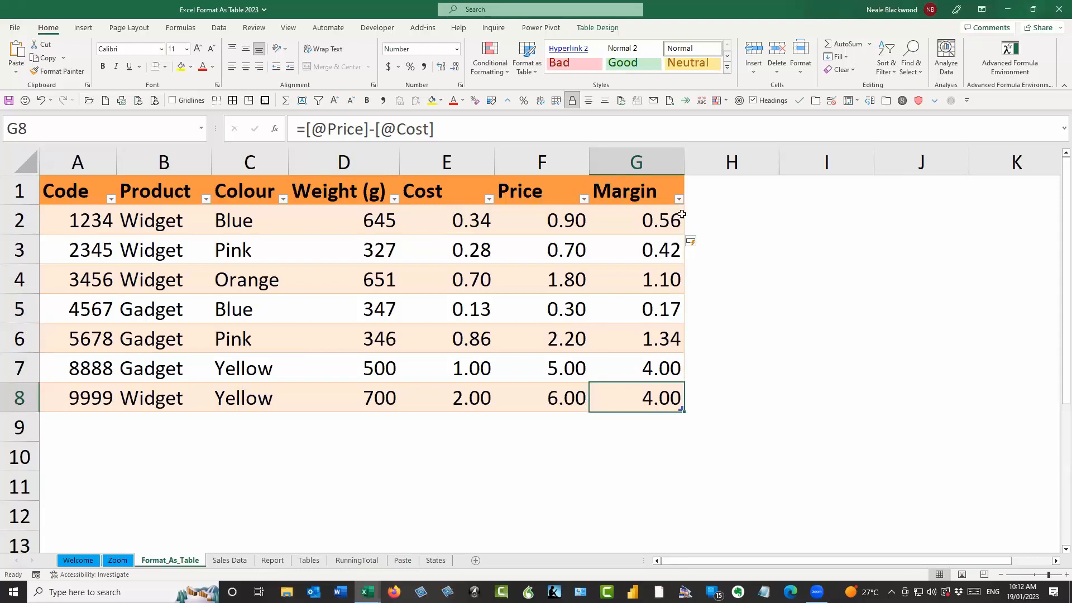
click(524, 131)
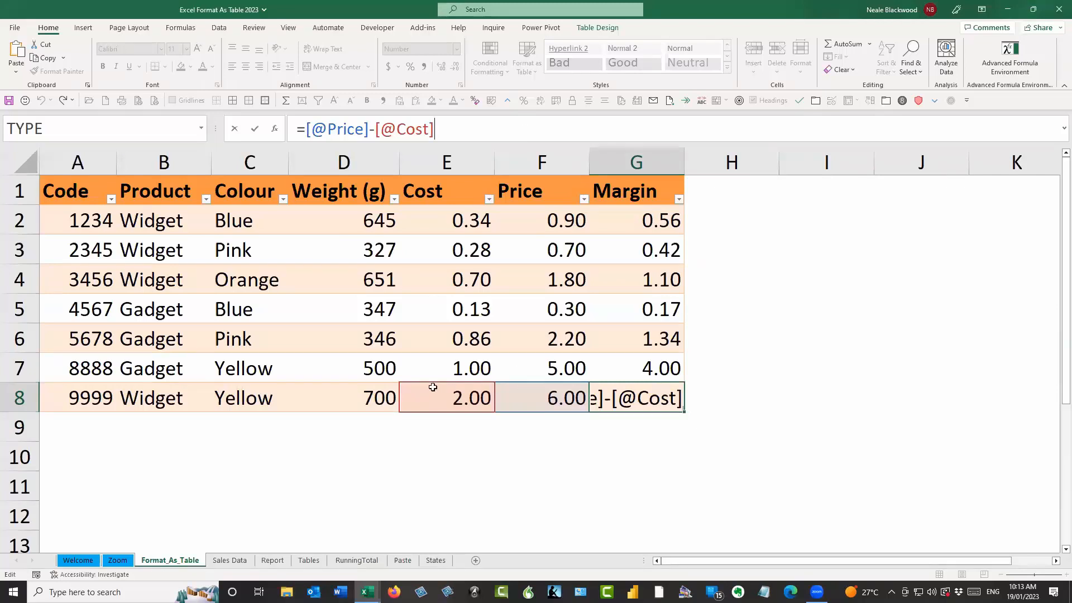
key(ctrl+Return)
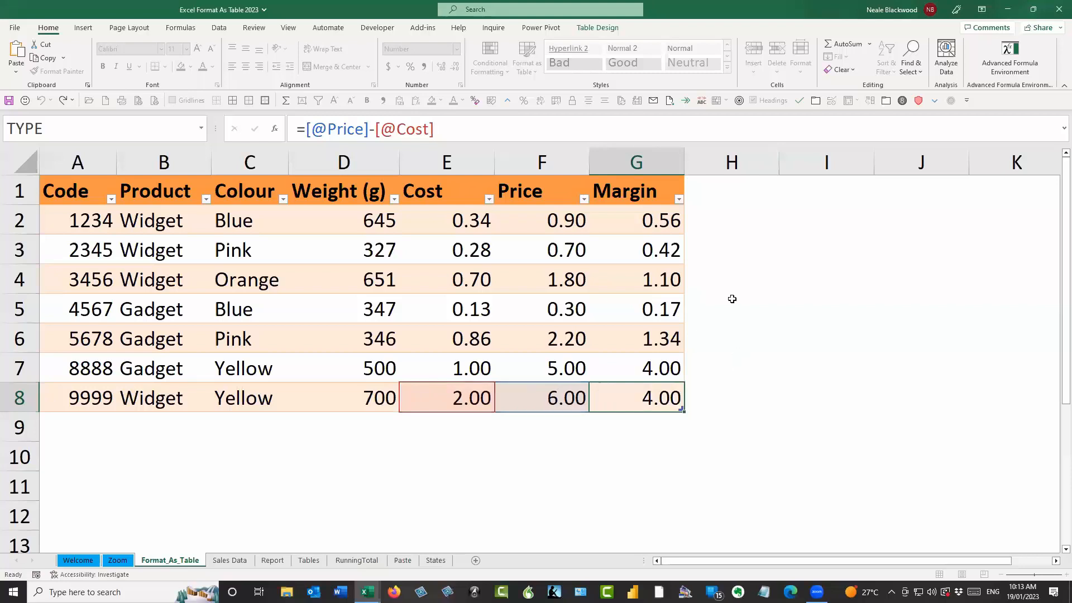
Step: Add a new record in row 9 with code 9955, product Gadget and colour White
click(97, 428)
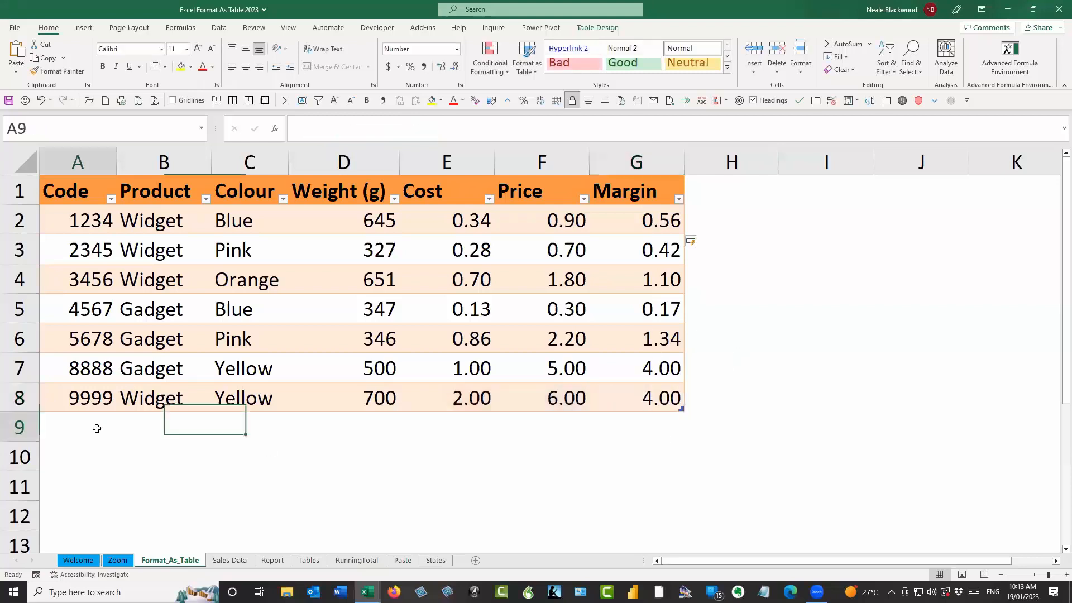
text(9955)
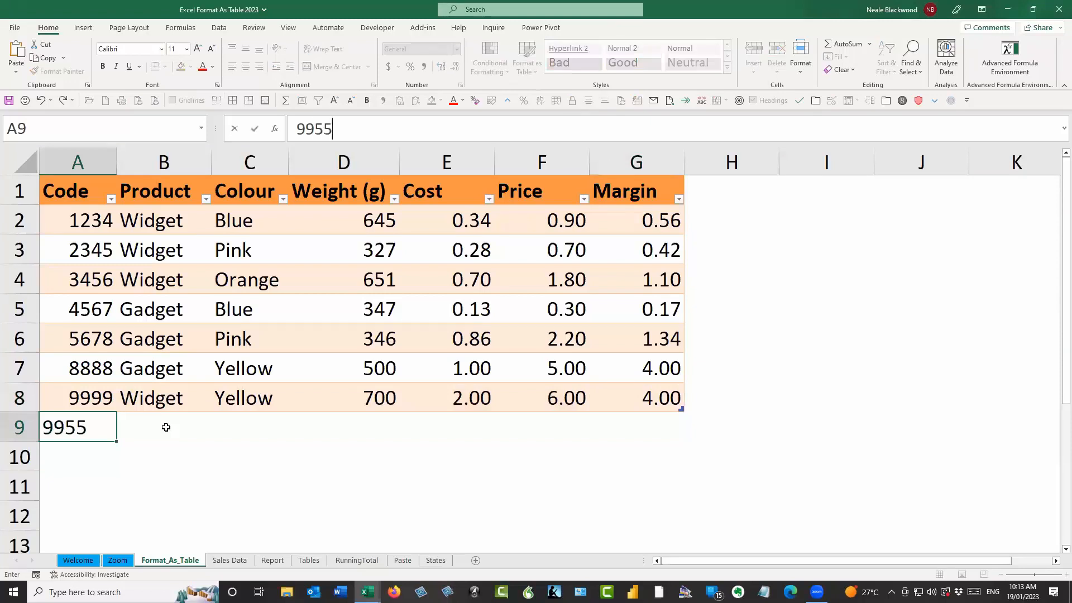
key(Tab)
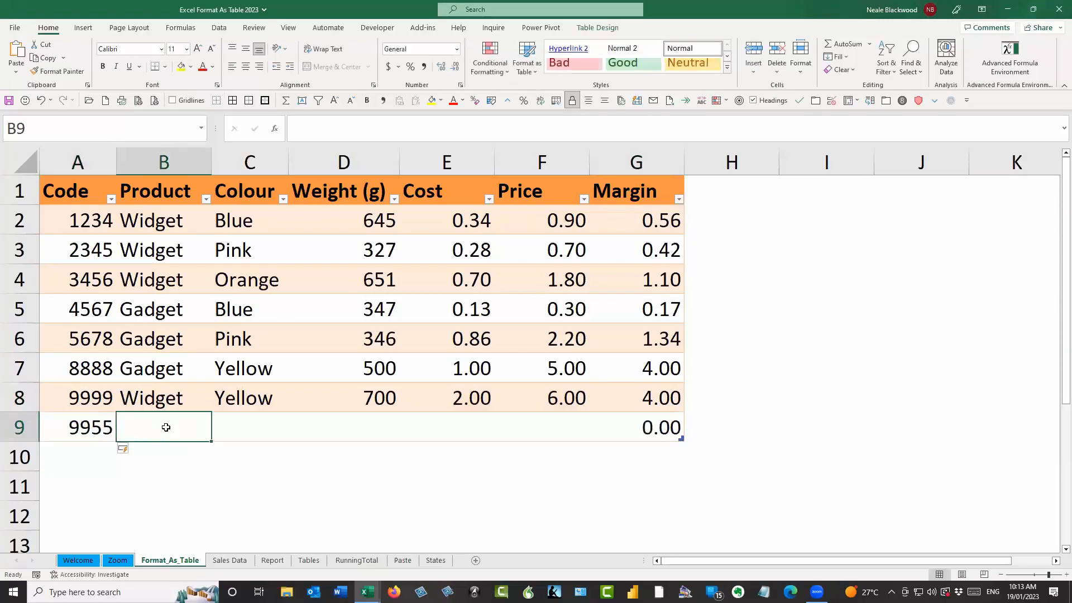
text(gadget)
key(Tab)
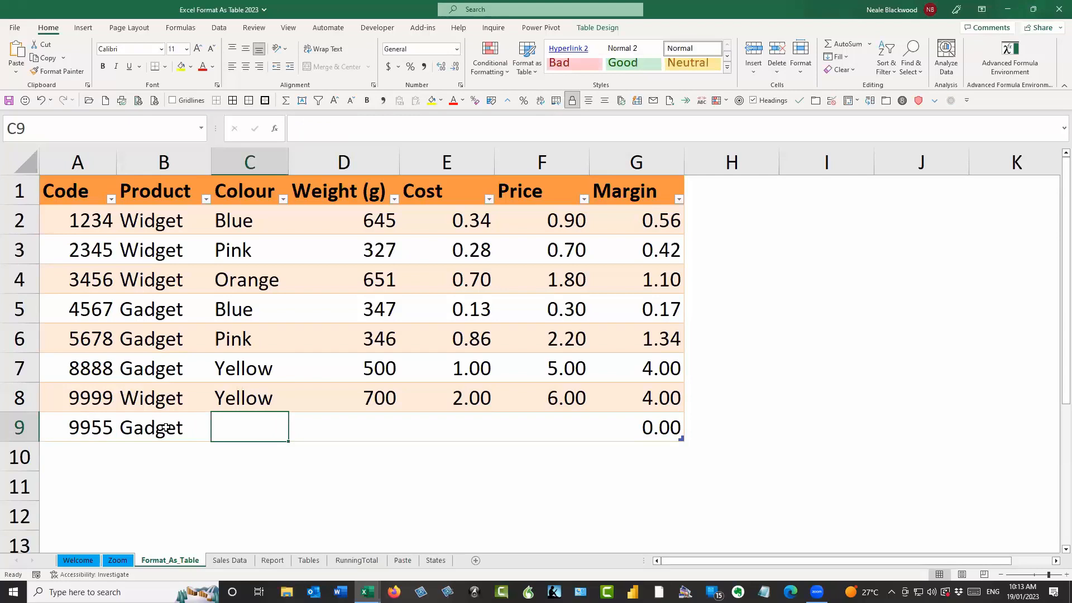
text(White)
key(Return)
key(Tab)
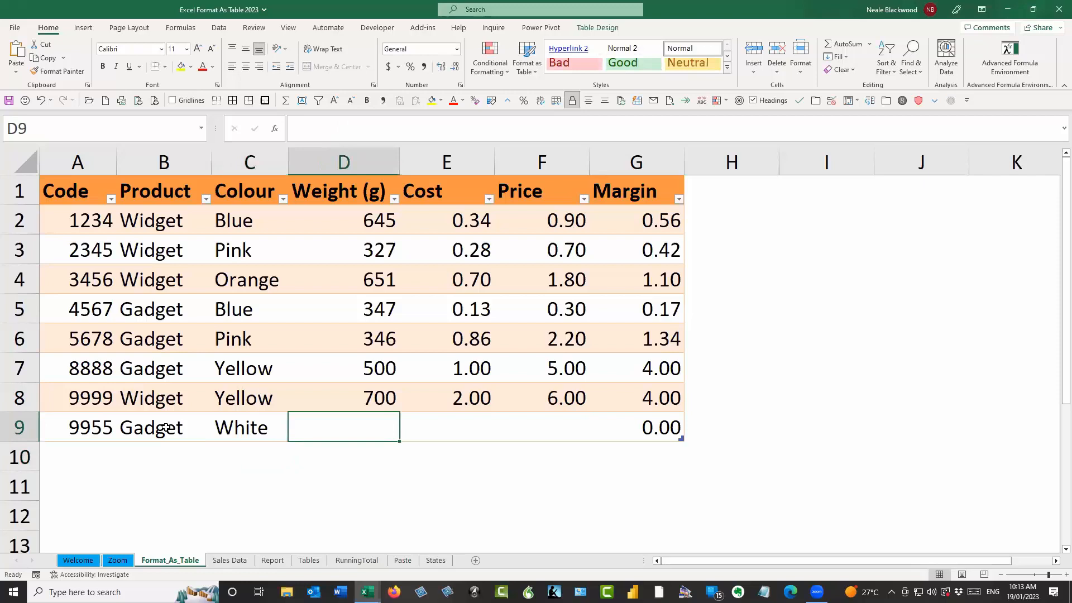
Step: Complete the new record in row 9 with weight 800, cost 3 and price 8
text(800)
key(Tab)
text(3)
key(Tab)
text(8)
key(Up)
key(Down)
key(Tab)
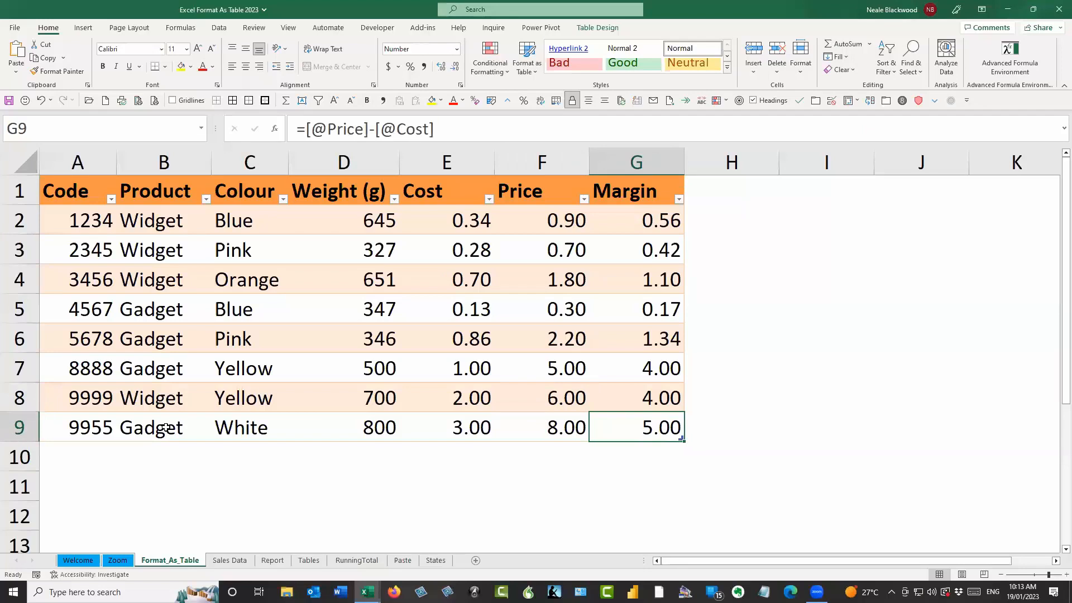
Step: Review the cells of the new record in row 9, ending at its Margin formula
key(Left)
key(Left)
key(Left)
key(Left)
key(Left)
key(Left)
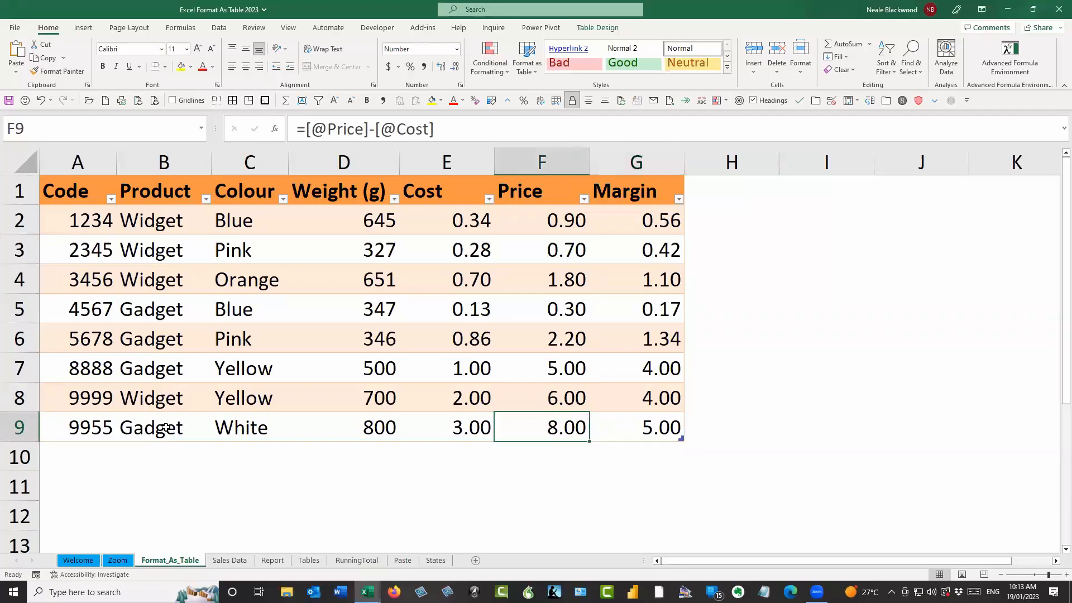
key(Right)
key(Left)
key(Right)
key(Right)
key(Right)
key(Right)
key(Right)
key(Right)
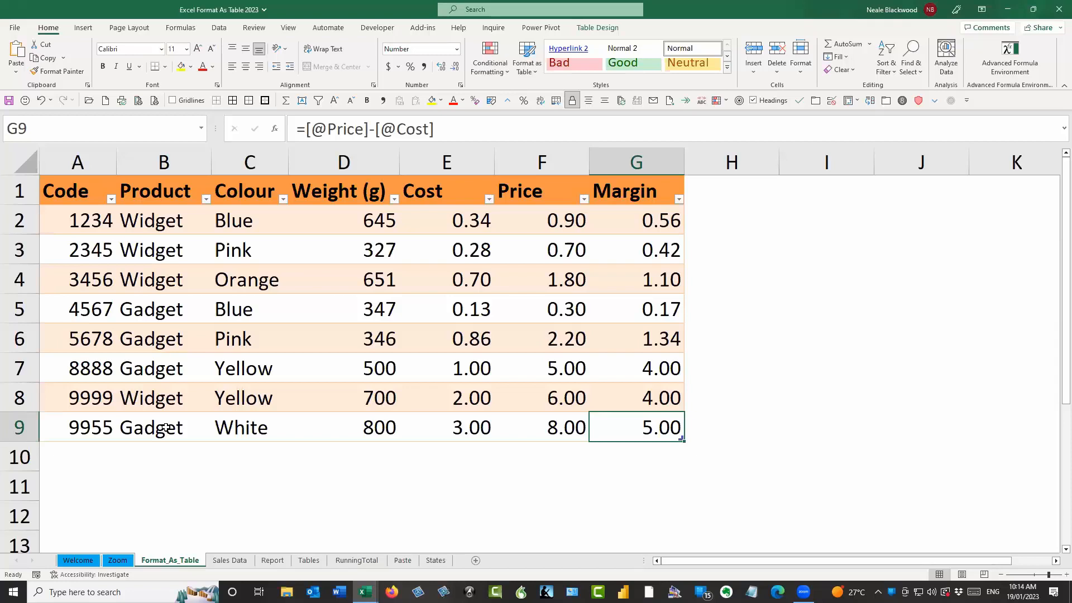
Step: Inspect the Margin formula in G5 and G2, including the Price and Cost cells that G2 refers to
click(647, 306)
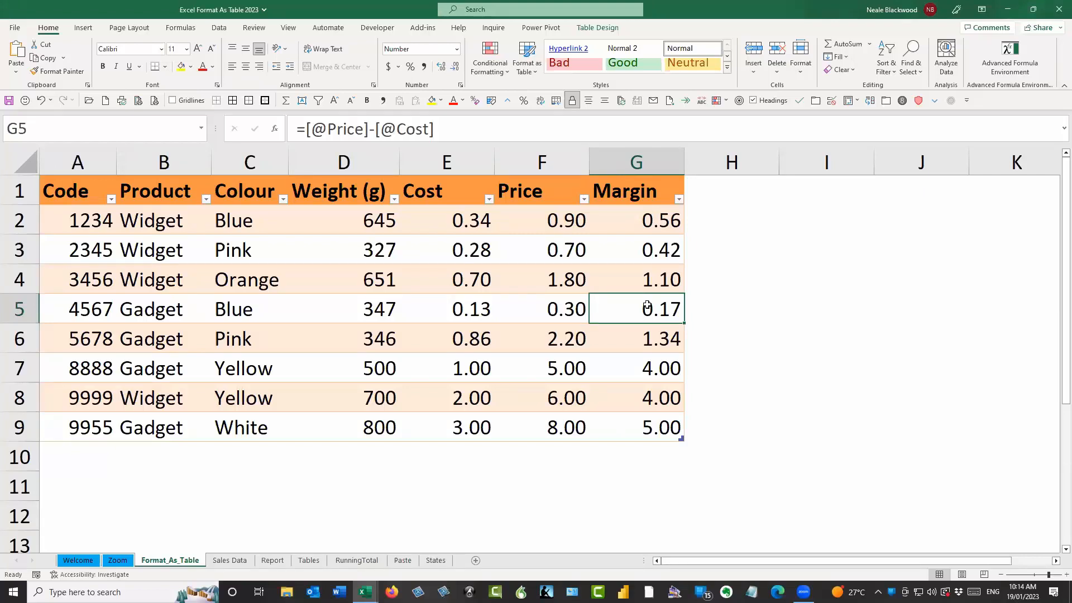
key(Up)
key(Up)
key(Up)
key(Up)
key(Right)
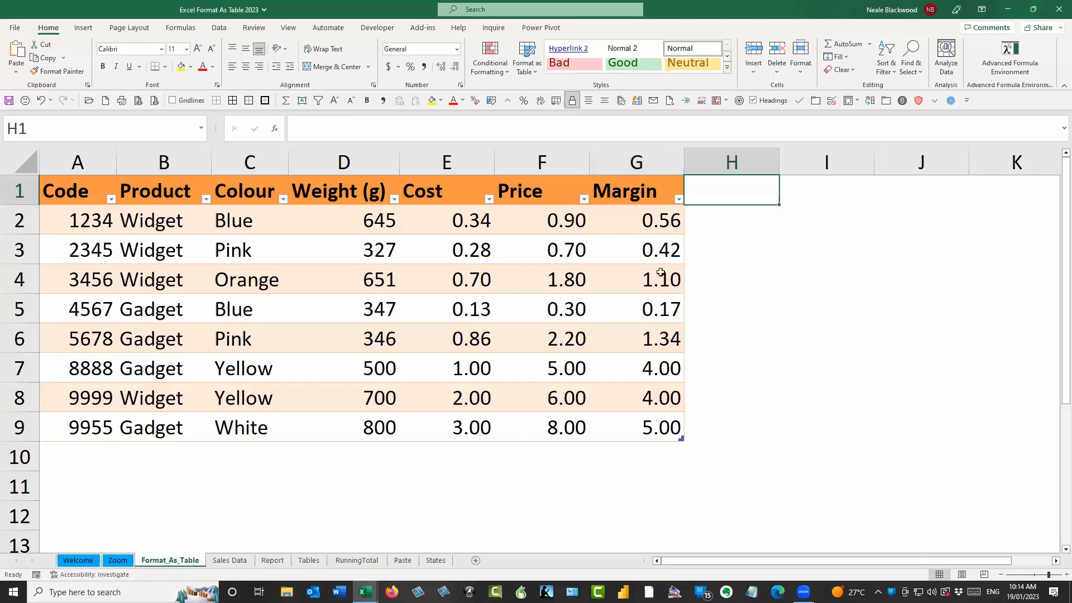
click(639, 221)
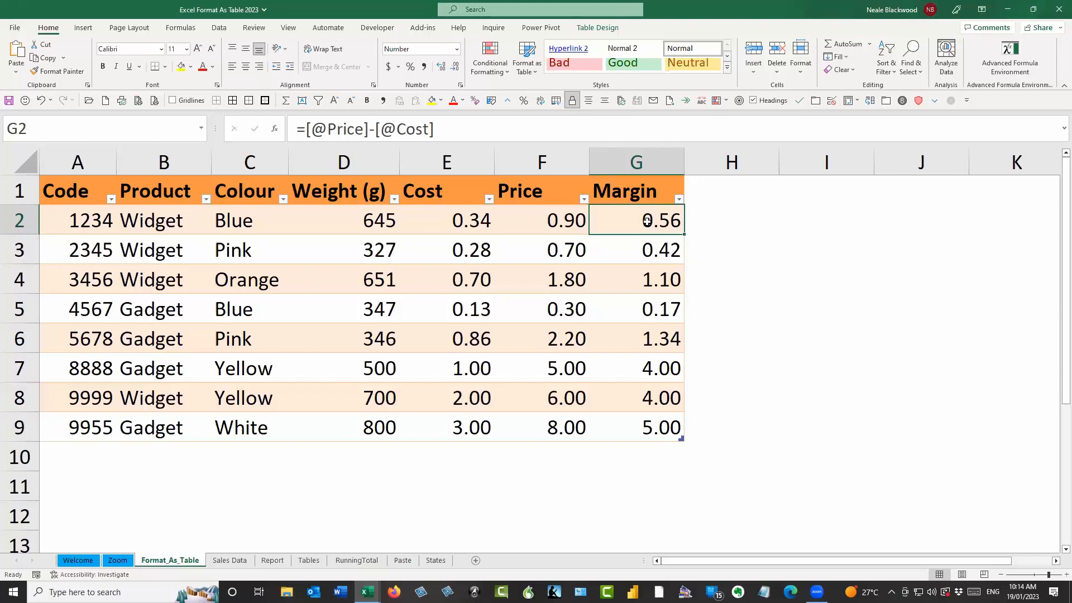
key(Down)
key(Up)
triple_click(293, 131)
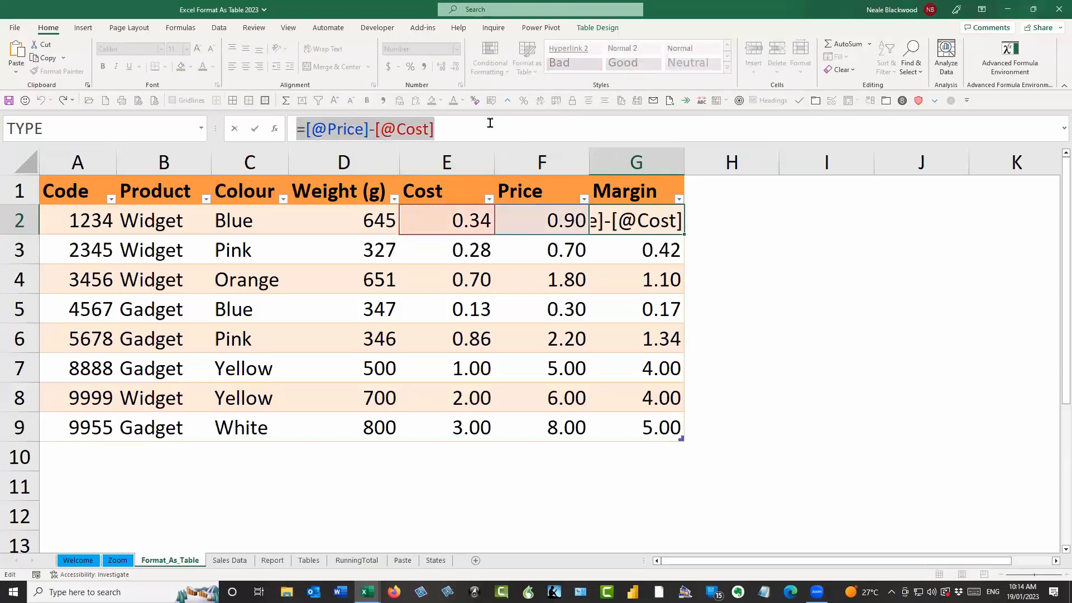
key(Escape)
click(555, 218)
click(615, 218)
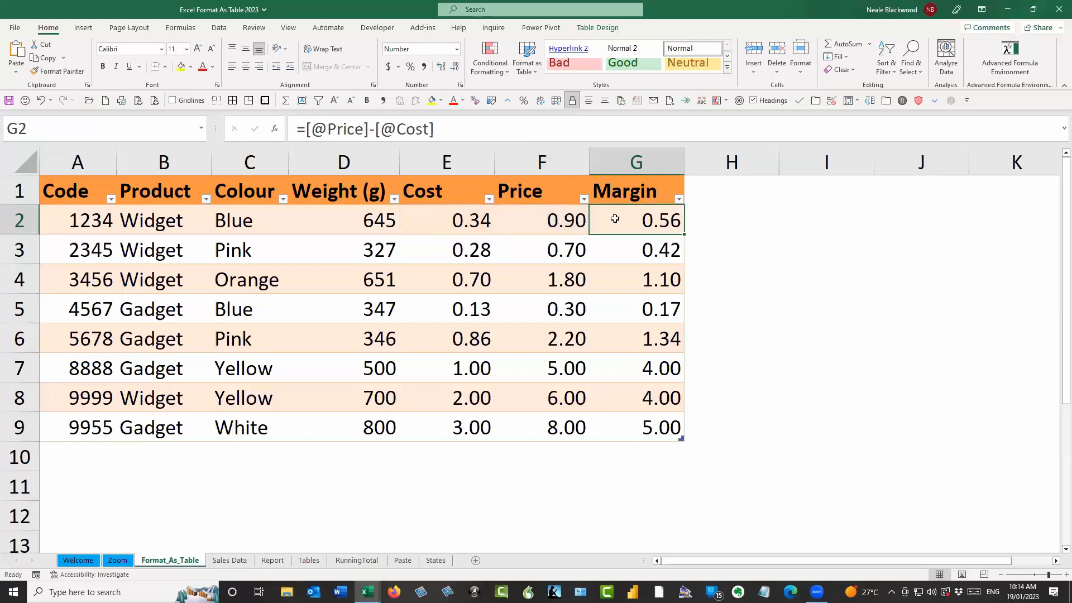
Step: Rename the table as tblParts in its table properties
click(547, 220)
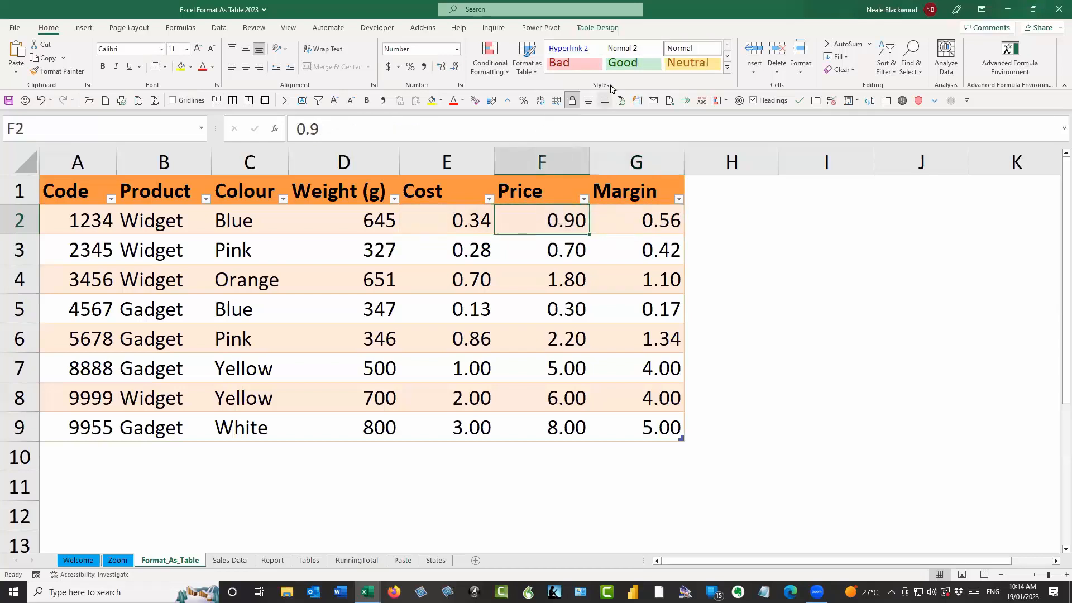
click(593, 29)
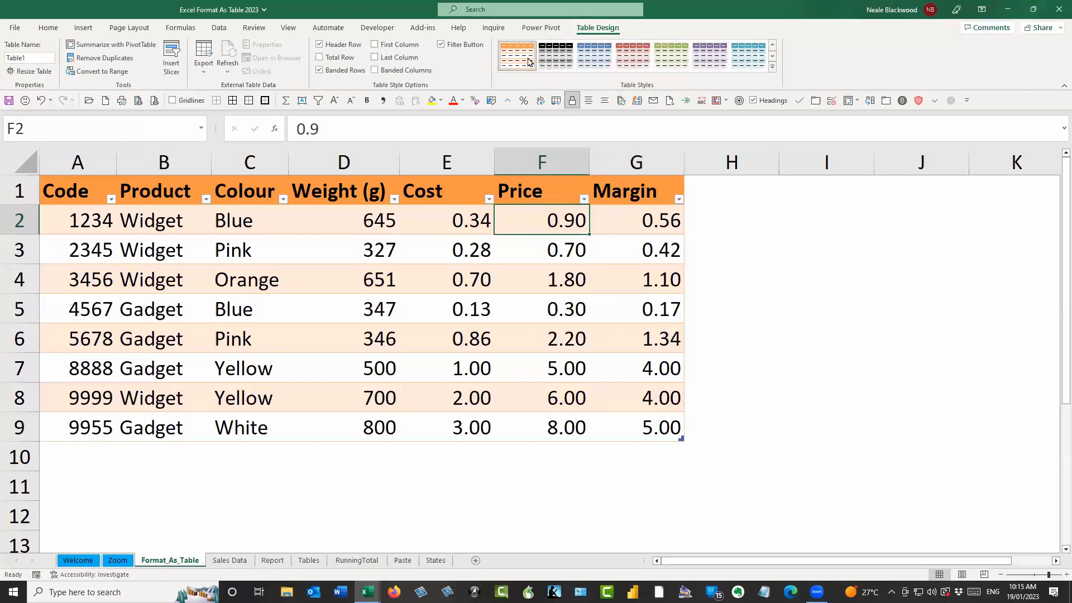
click(45, 59)
click(47, 57)
key(BackSpace)
key(BackSpace)
key(BackSpace)
key(BackSpace)
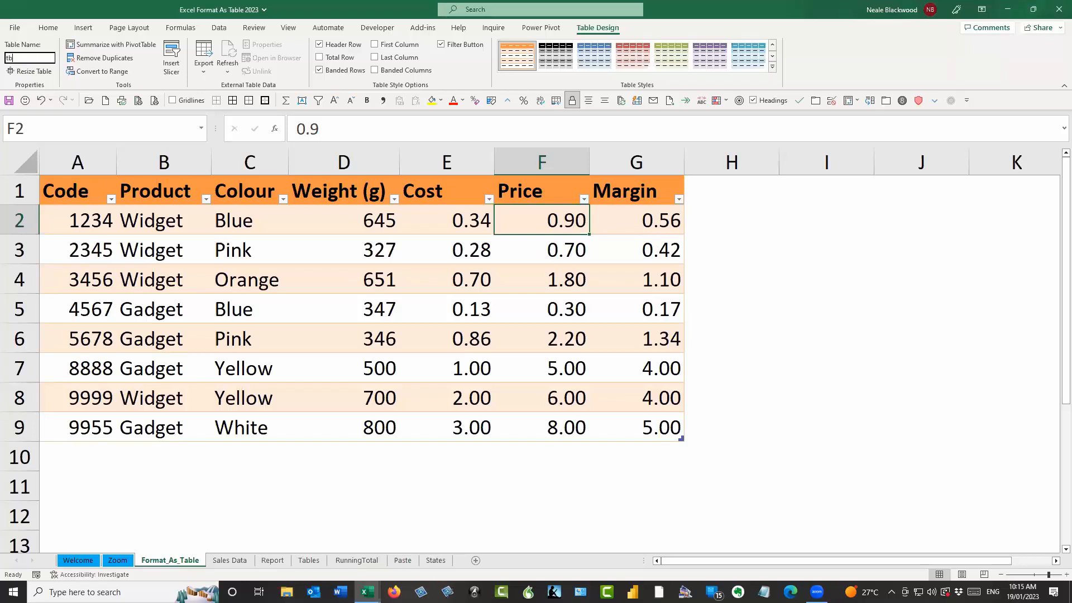
text(tblParts)
key(Up)
key(Down)
Step: Start a SUM formula in I1 with the table's whole Margin column, G2 to G9, as its argument
key(Right)
key(Right)
key(Right)
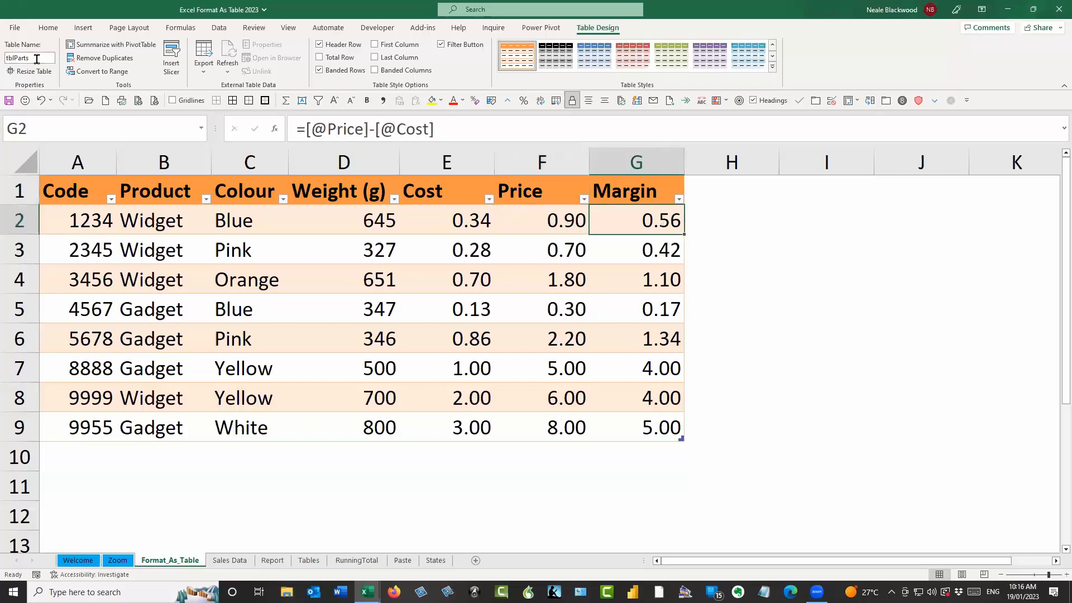
key(Right)
key(Up)
key(Left)
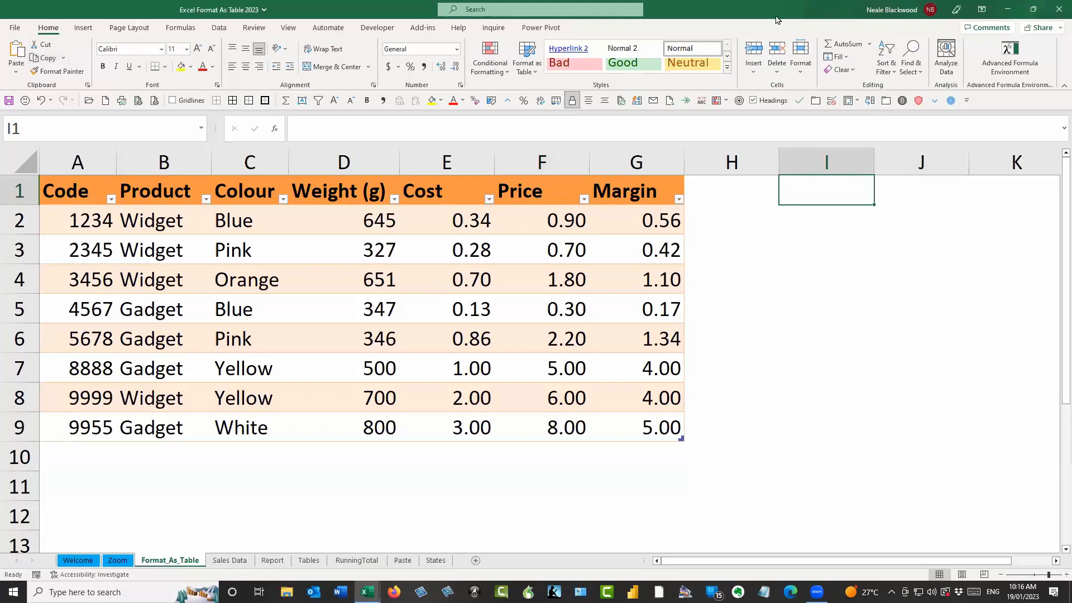
text(=sum)
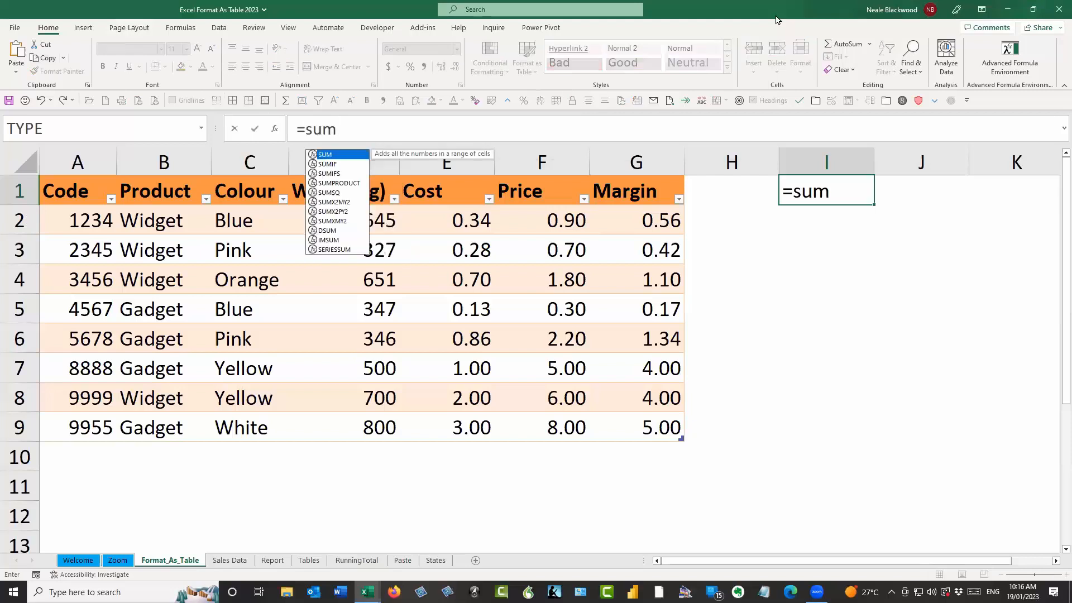
key(Tab)
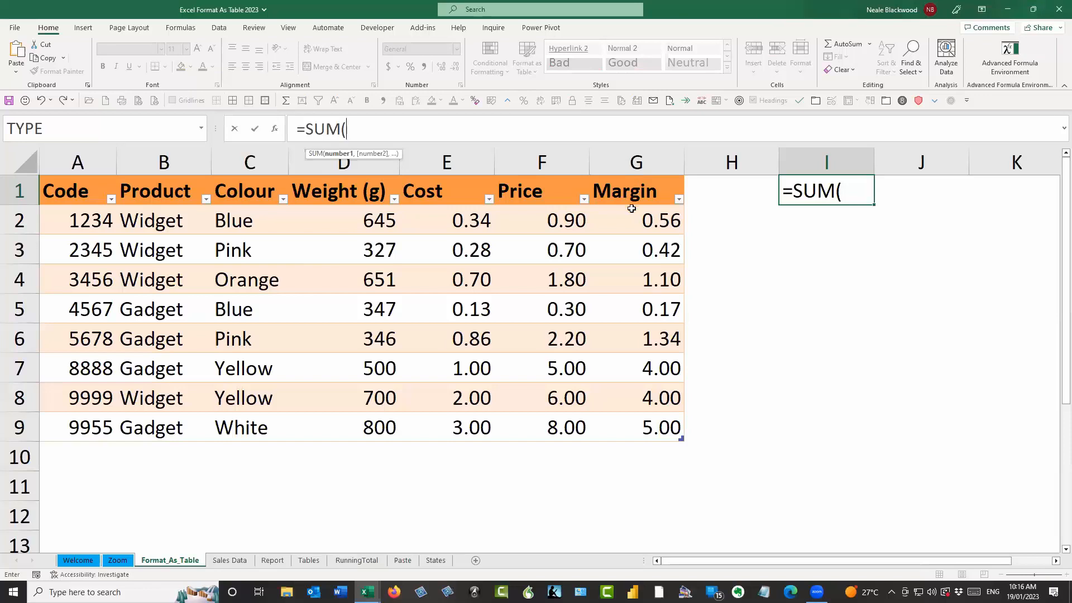
click(629, 250)
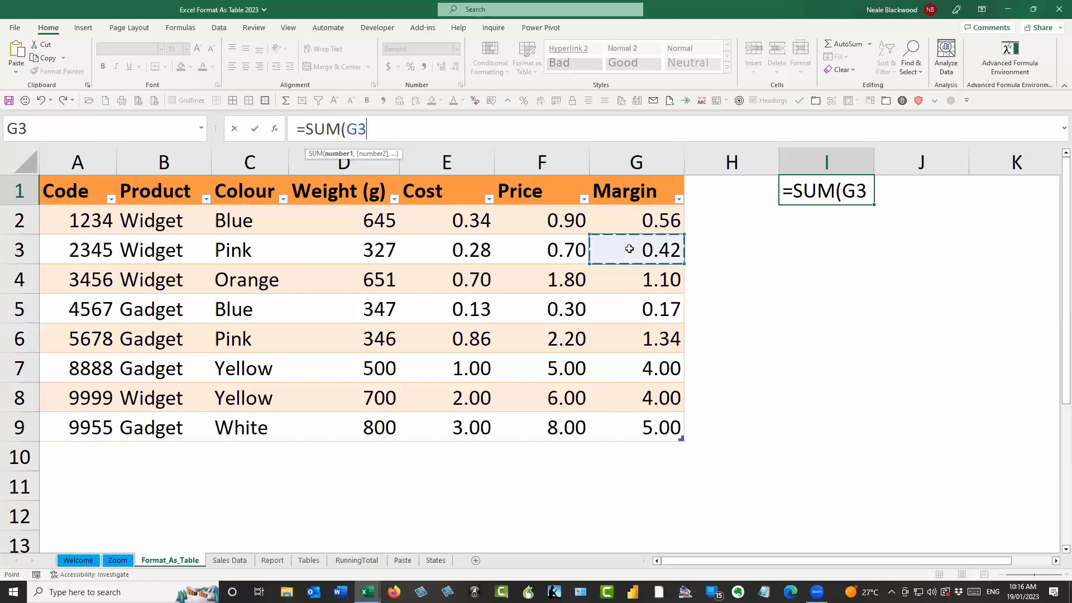
click(634, 222)
drag(616, 232, 641, 419)
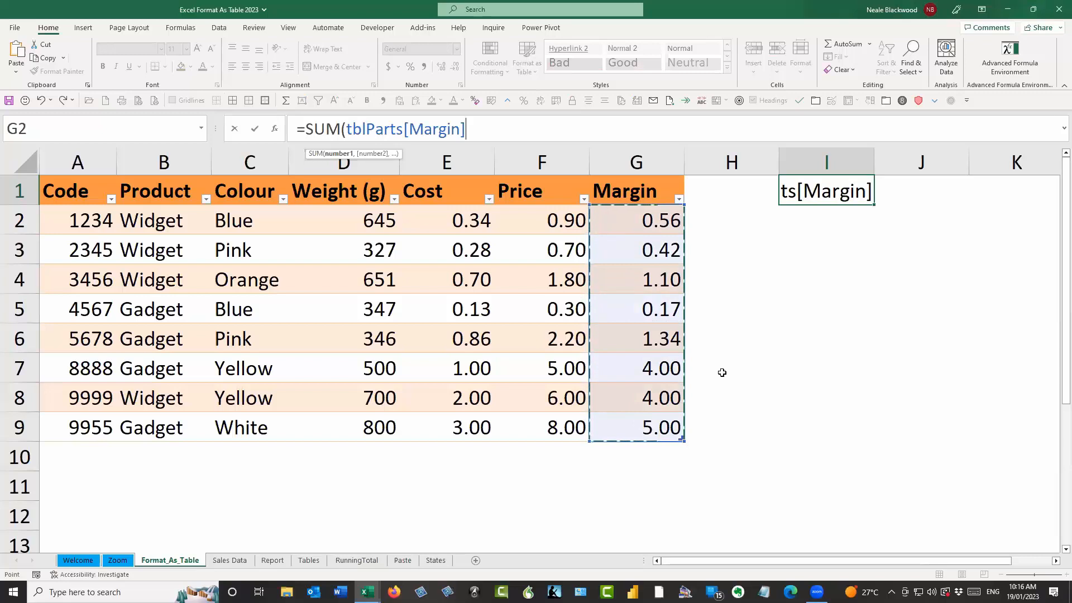
Step: Reselect the Margin data, ending with the whole column G2 to G9, and complete I1 as =SUM(tblParts[Margin])
drag(642, 224, 664, 401)
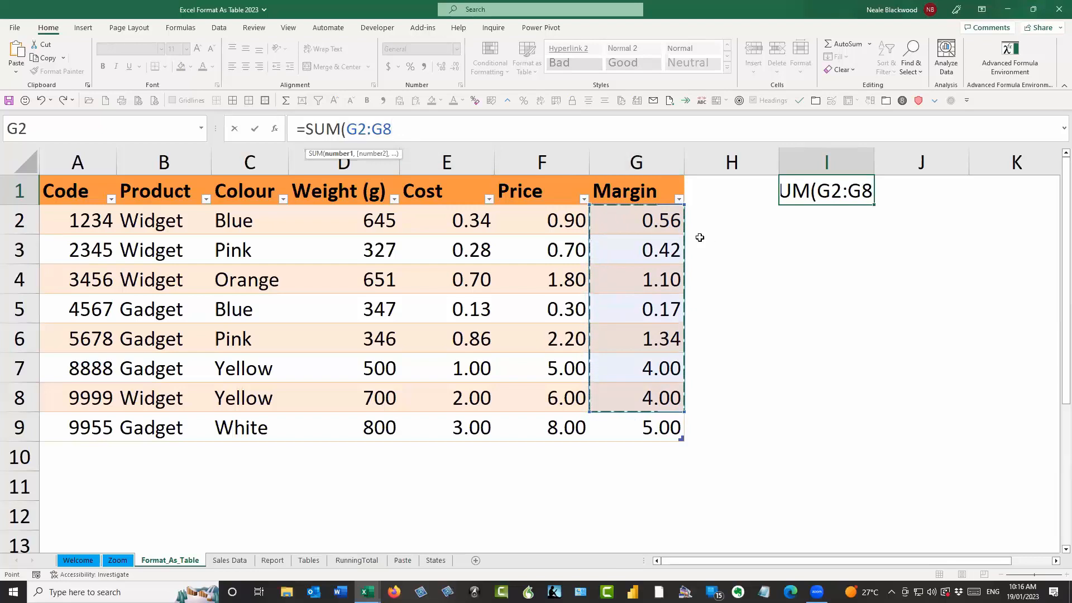
drag(641, 226, 649, 429)
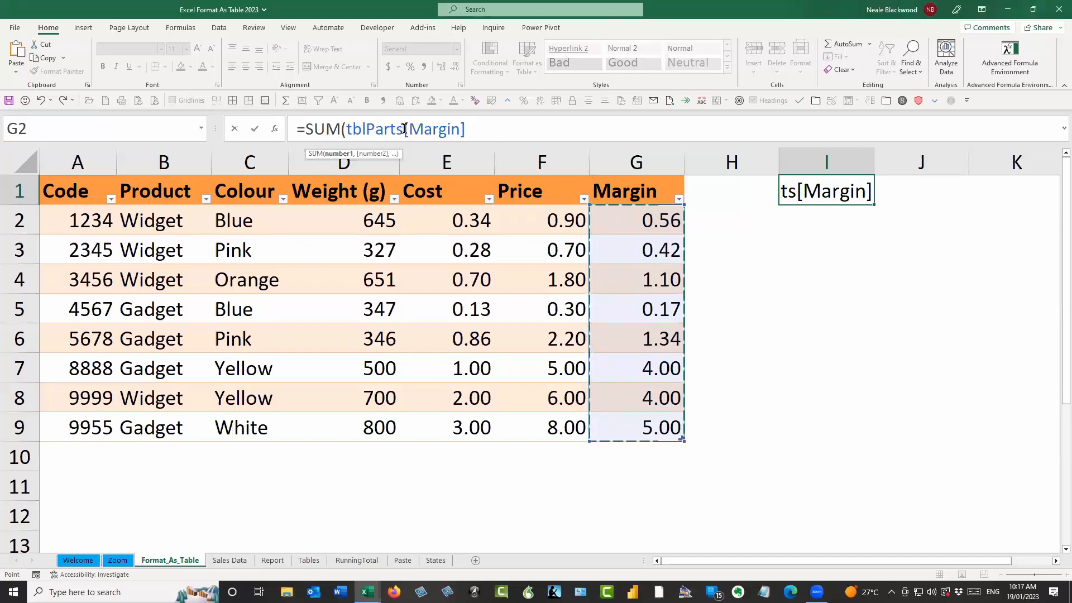
click(475, 129)
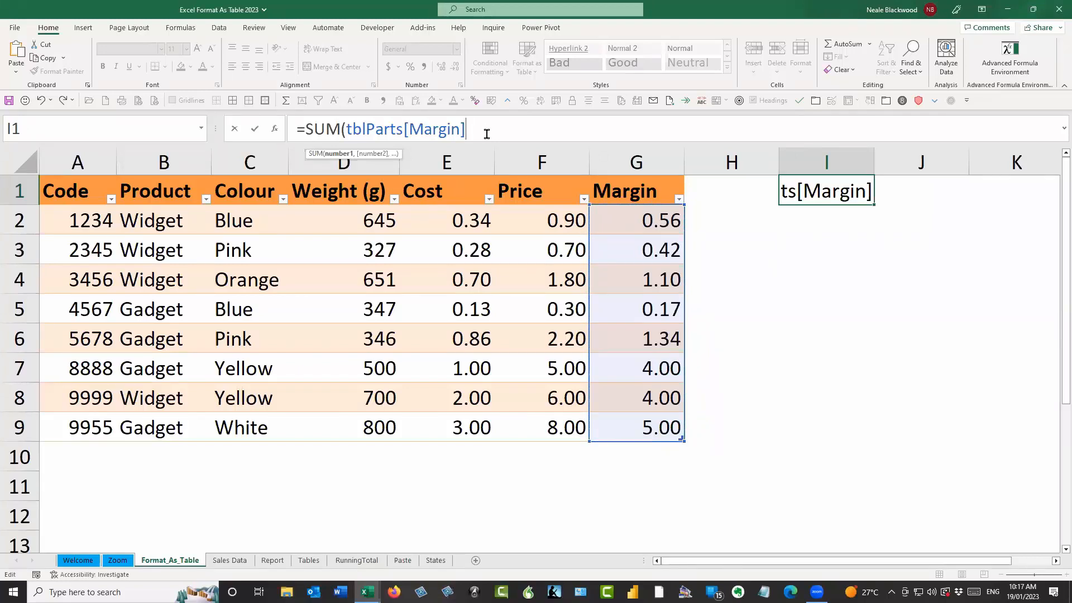
text())
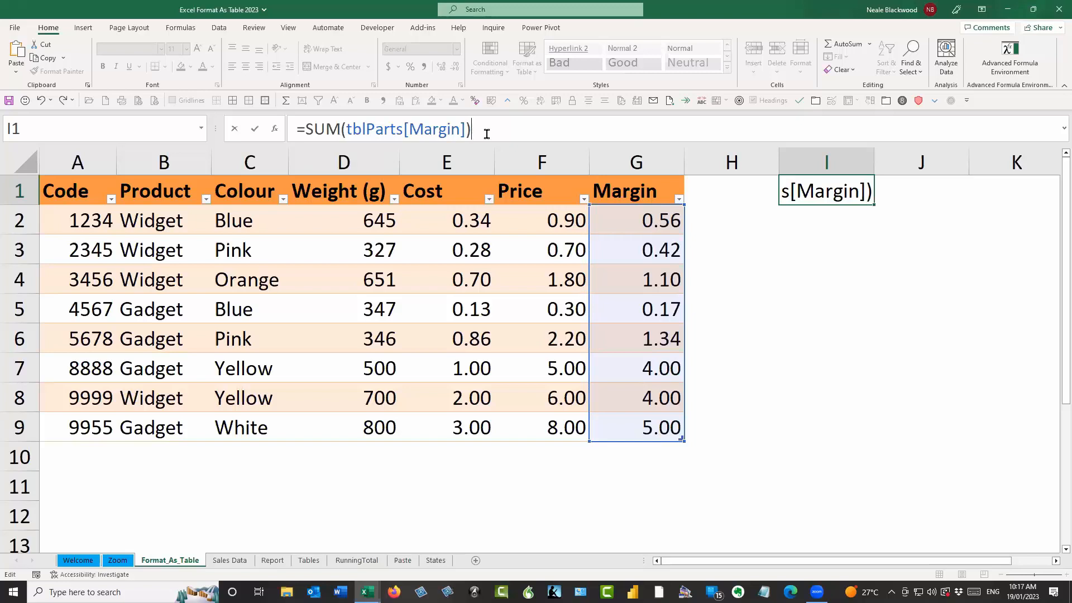
key(Return)
key(Up)
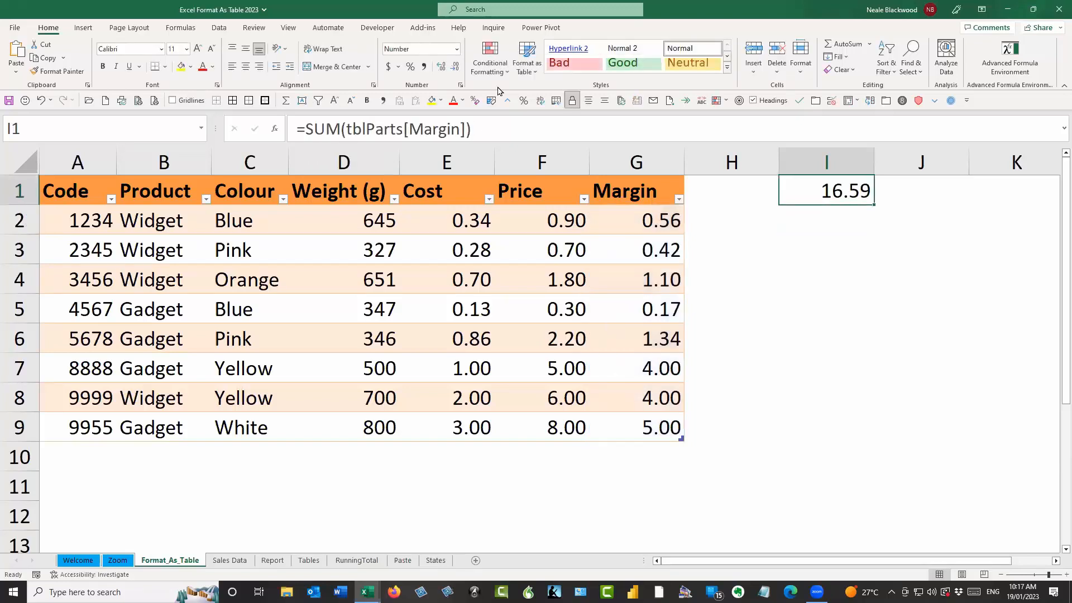
Step: Start a new record in row 10 directly below the table with code 6677, product Gadget and colour black
click(87, 435)
click(89, 450)
text(66)
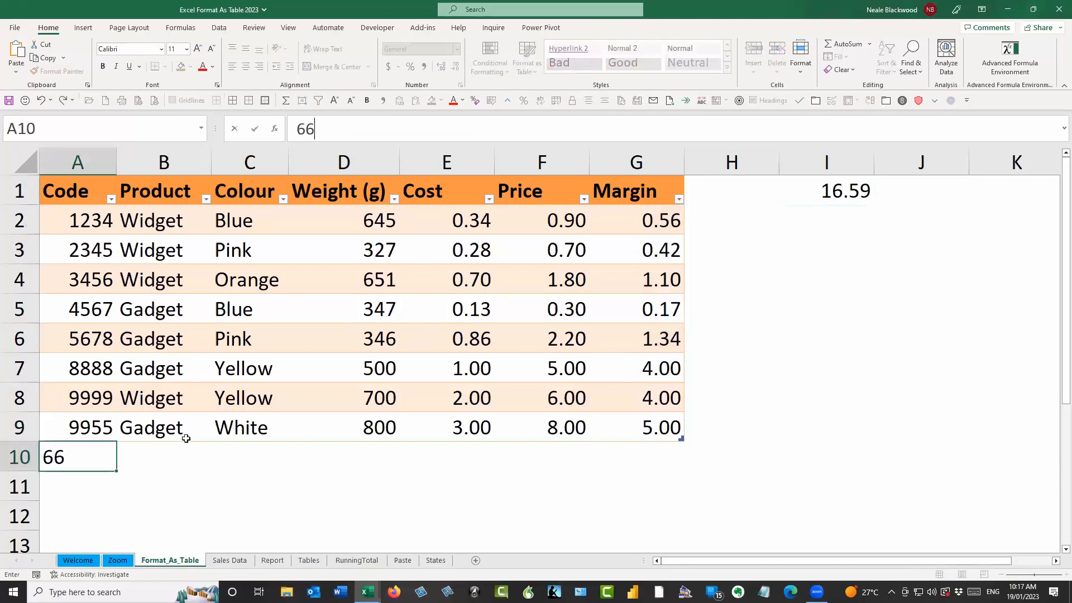
text(77)
key(Tab)
text(G)
key(Tab)
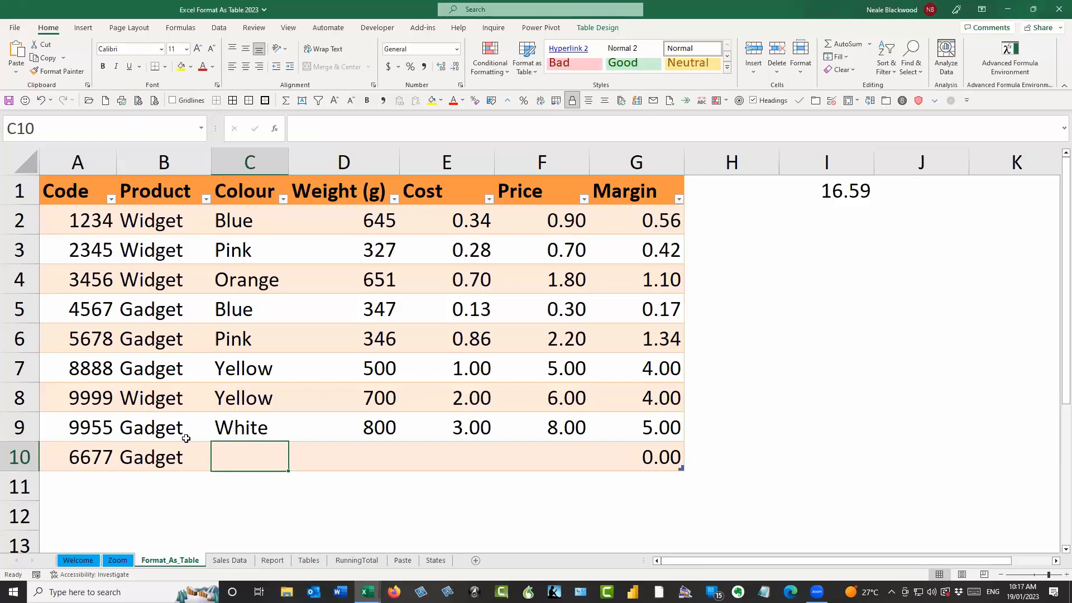
text(black)
key(Tab)
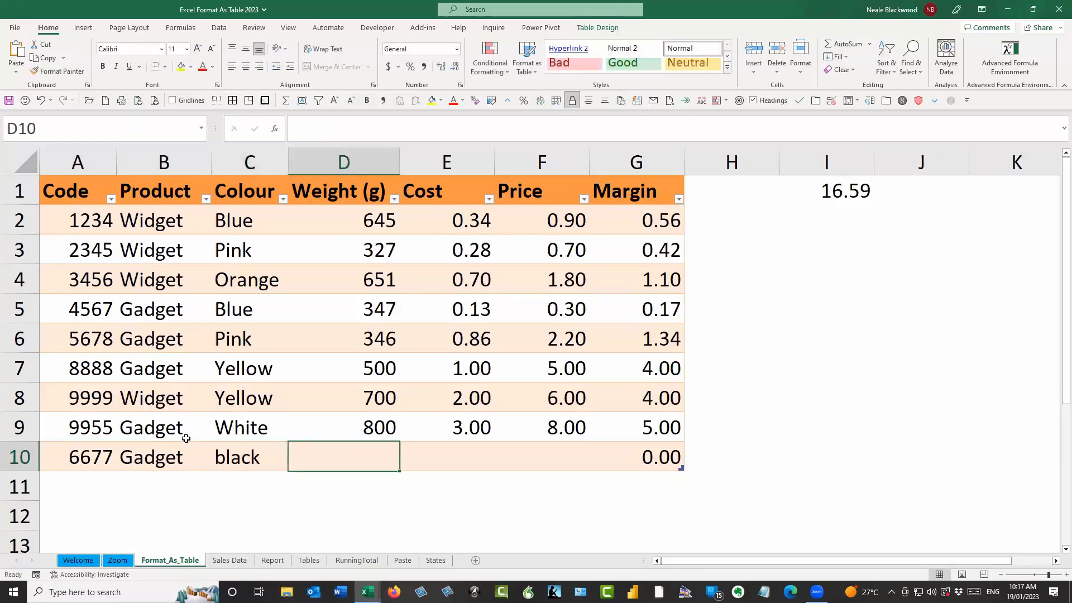
Step: Complete the row 10 record with weight 900, cost 4 and price 9
text(900)
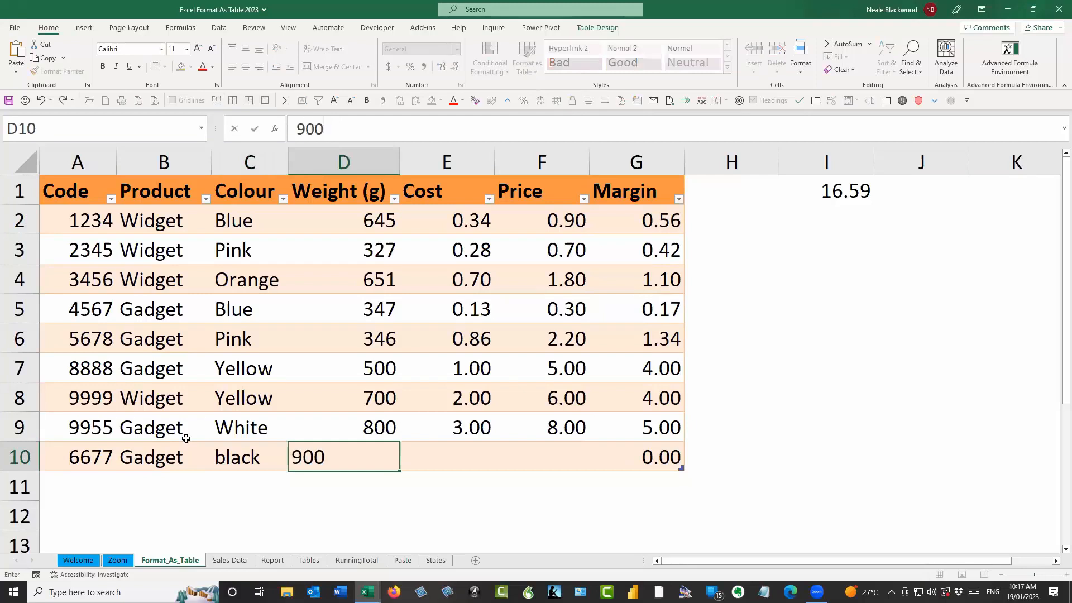
key(Tab)
text(4)
key(Tab)
text(9)
key(Tab)
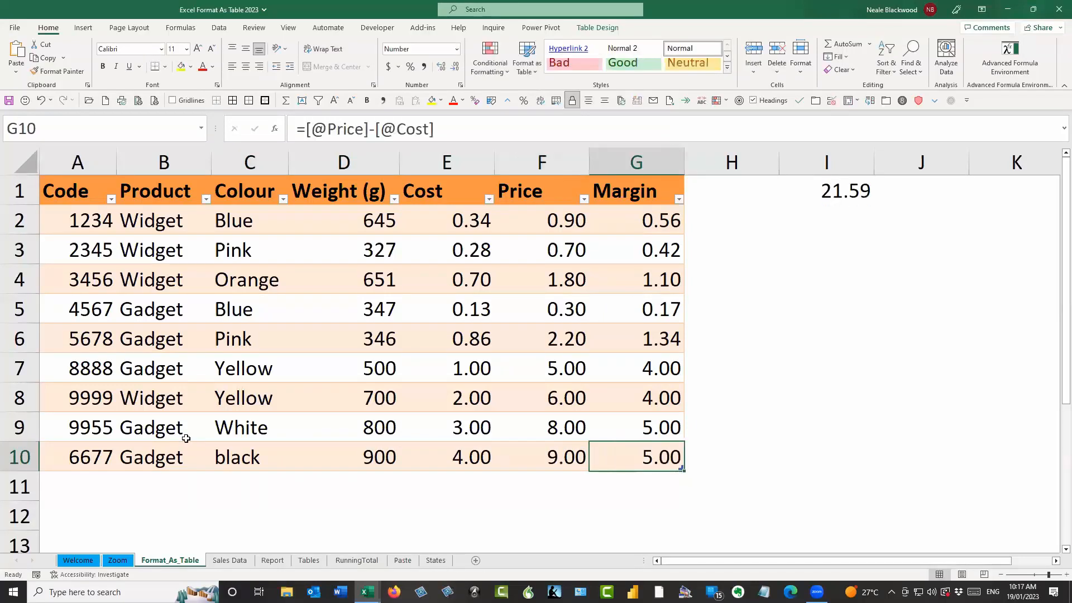
Step: Inspect the SUM formula in I1 and the Margin range it refers to
click(829, 192)
click(606, 119)
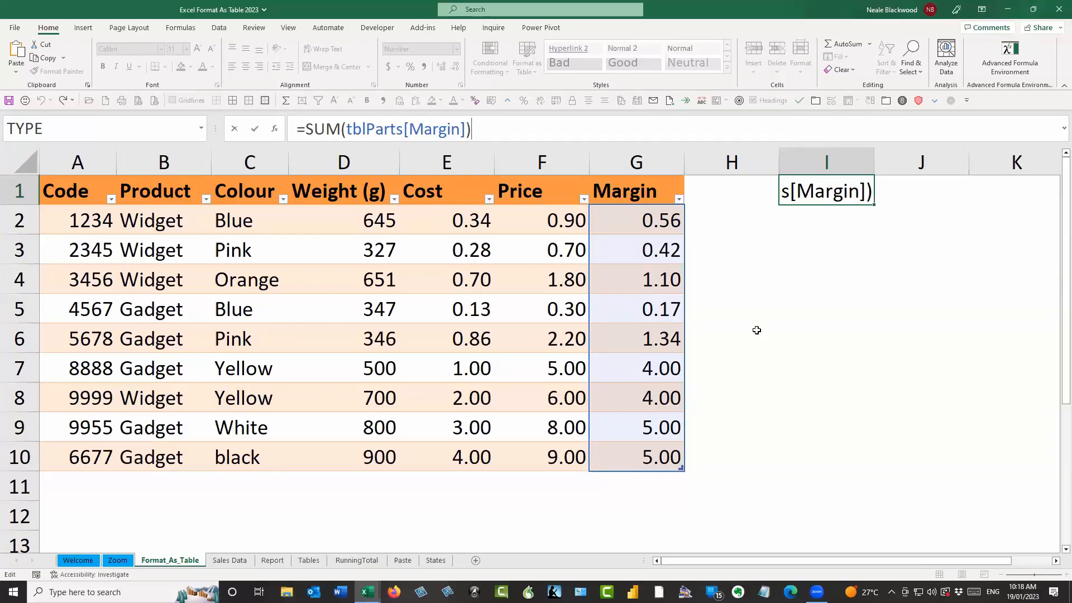
key(ctrl+Return)
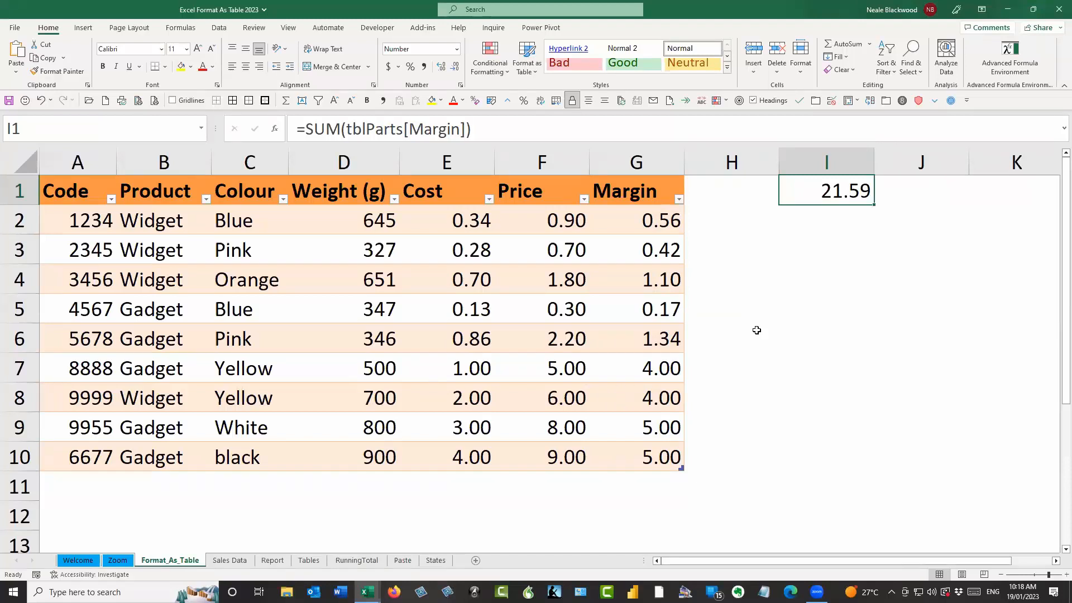
key(Right)
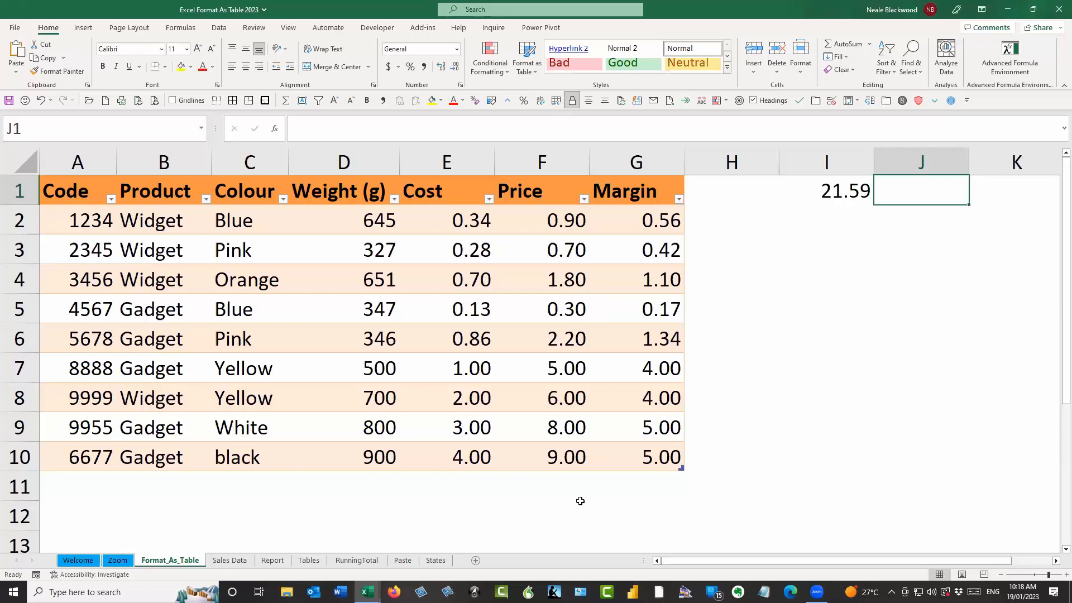
click(641, 486)
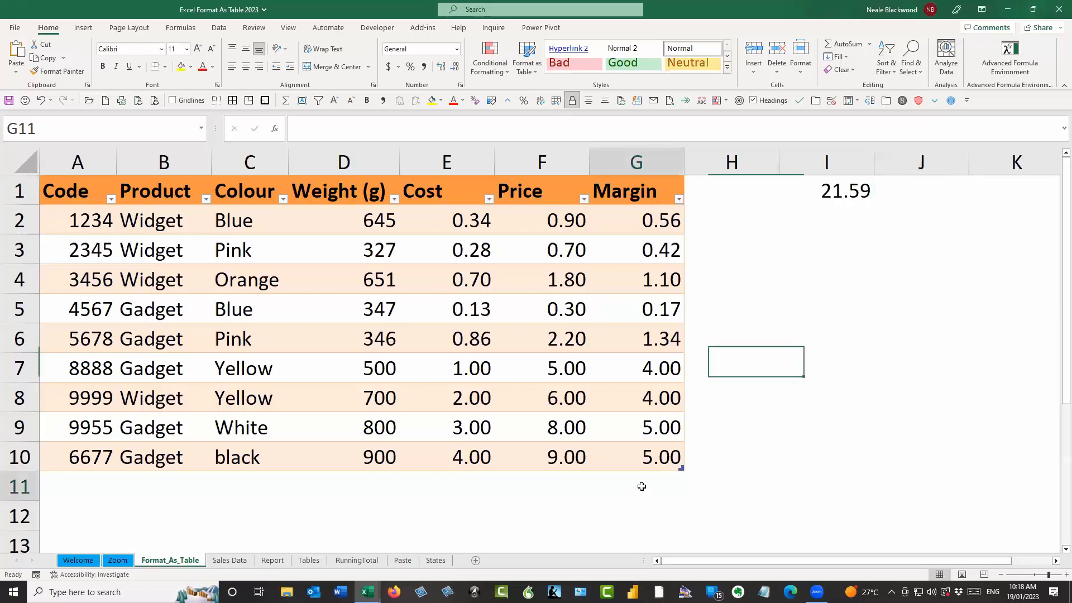
click(622, 454)
right_click(622, 453)
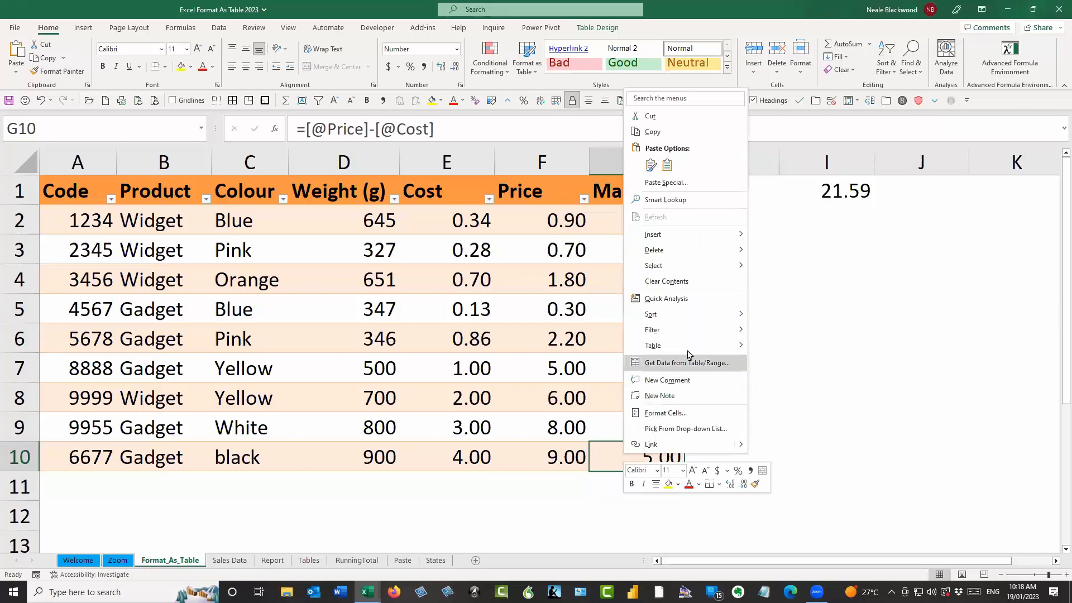
mouse_move(688, 352)
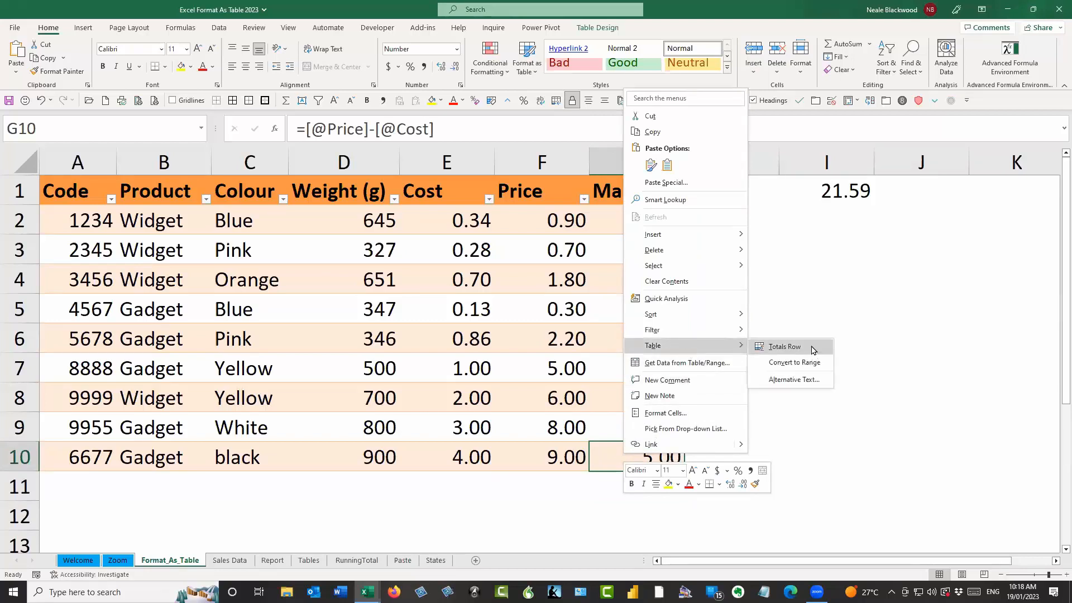
key(Escape)
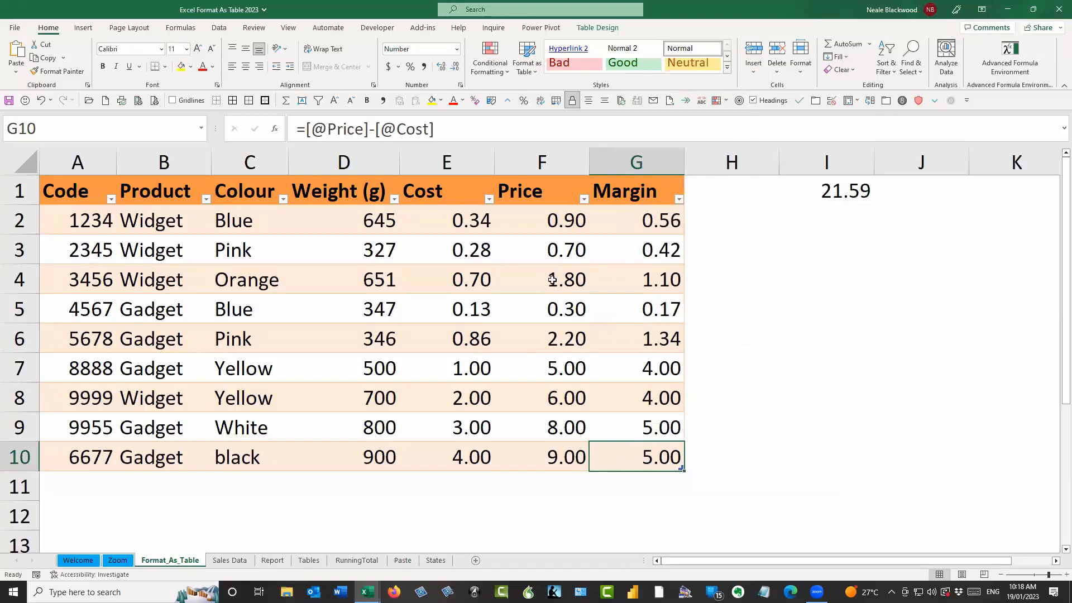
click(554, 279)
right_click(555, 279)
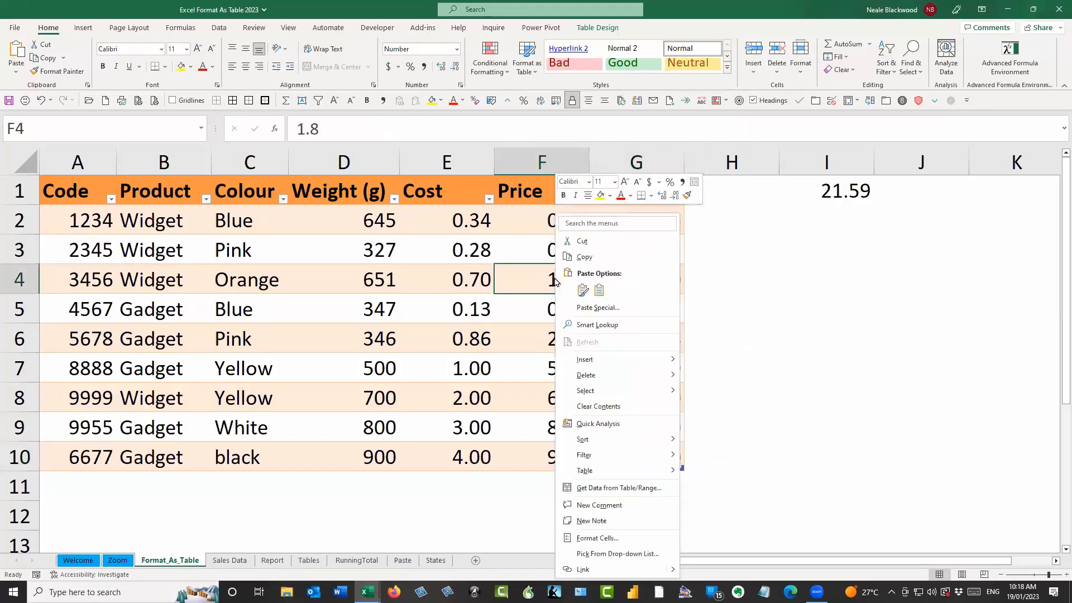
click(851, 242)
Step: Fill J1 to J11 beside the table with the number series 1 to 11
click(941, 192)
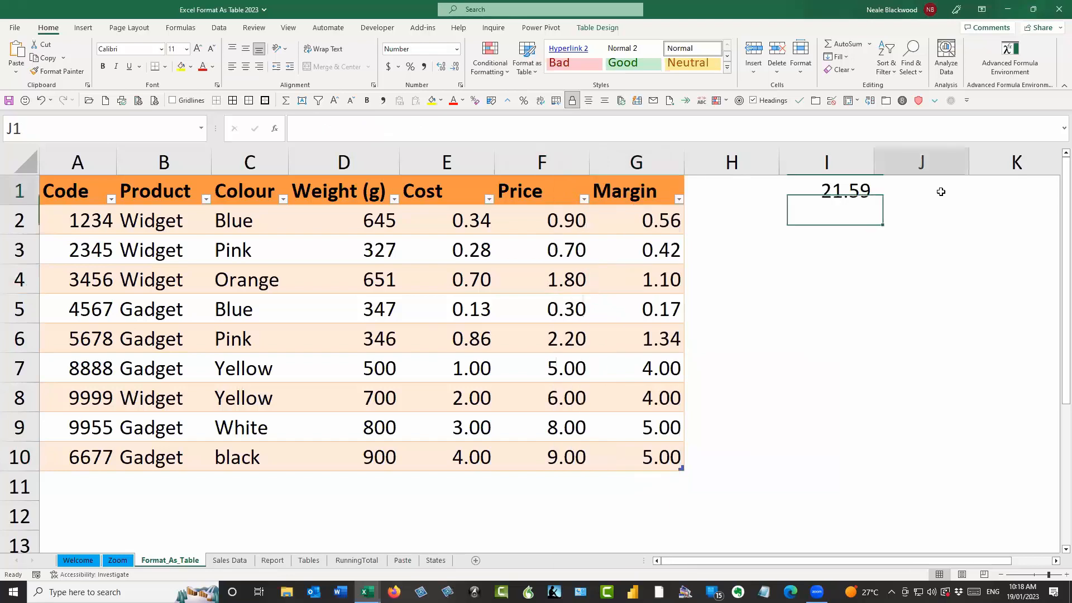
text(1)
key(Return)
click(941, 191)
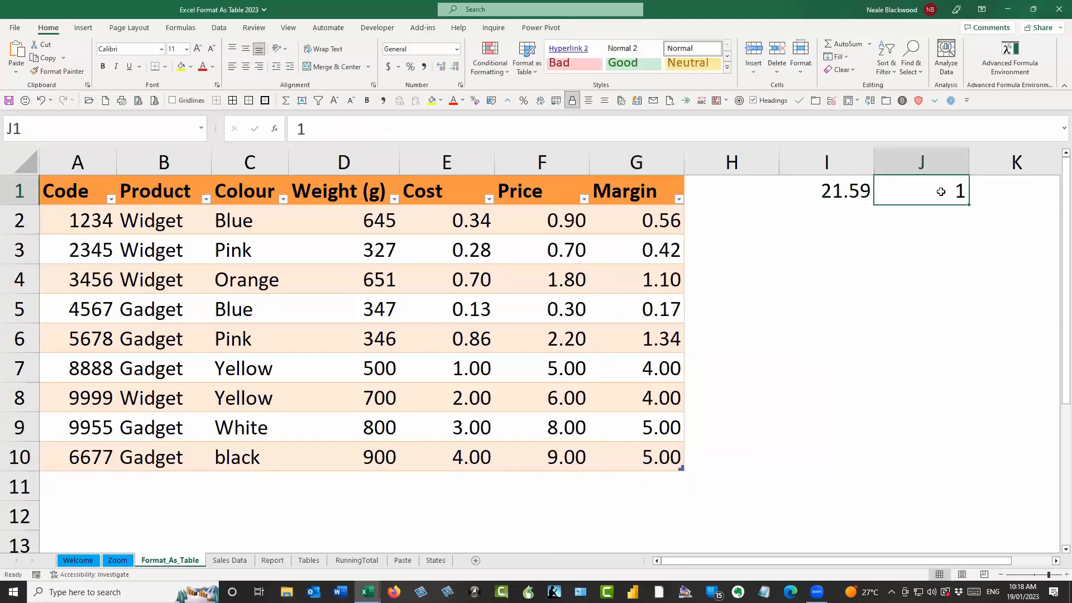
drag(970, 219, 994, 496)
drag(946, 190, 965, 491)
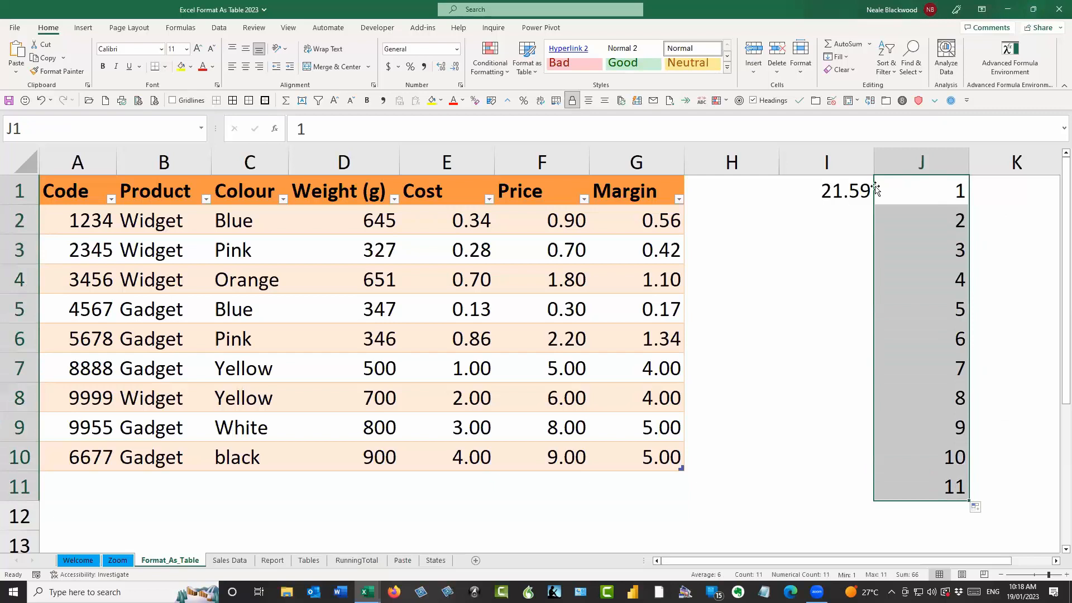
Step: Insert a new table row above the row 5 record with code 4567
click(607, 306)
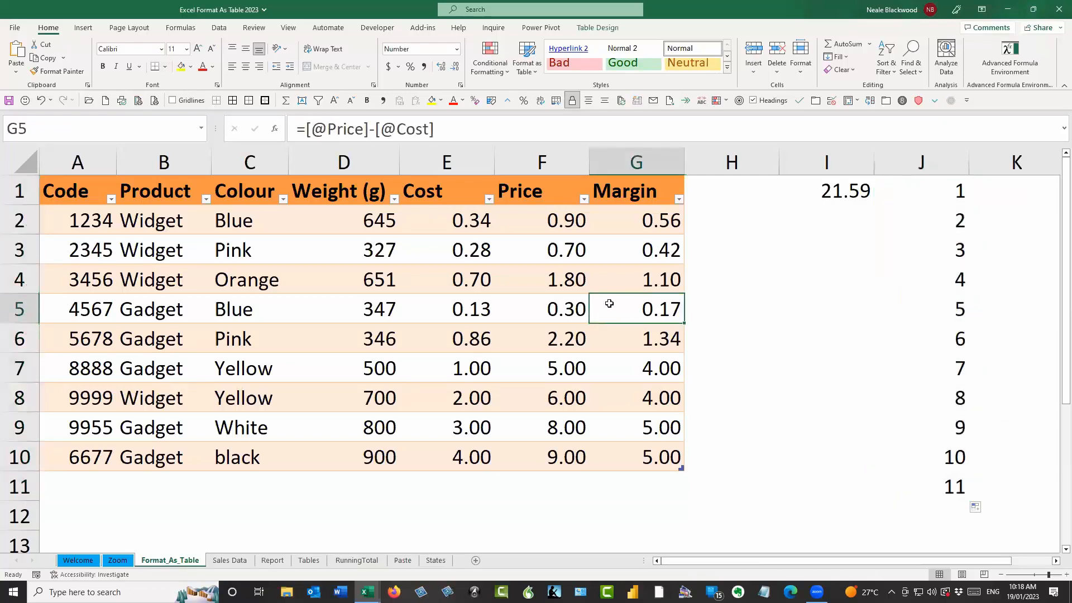
click(569, 307)
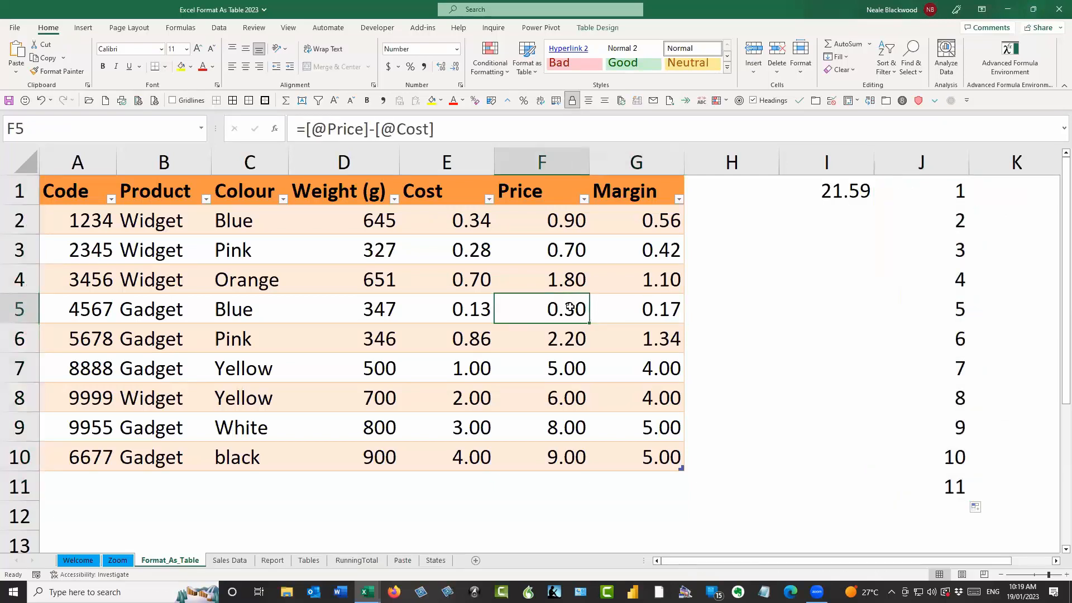
right_click(569, 307)
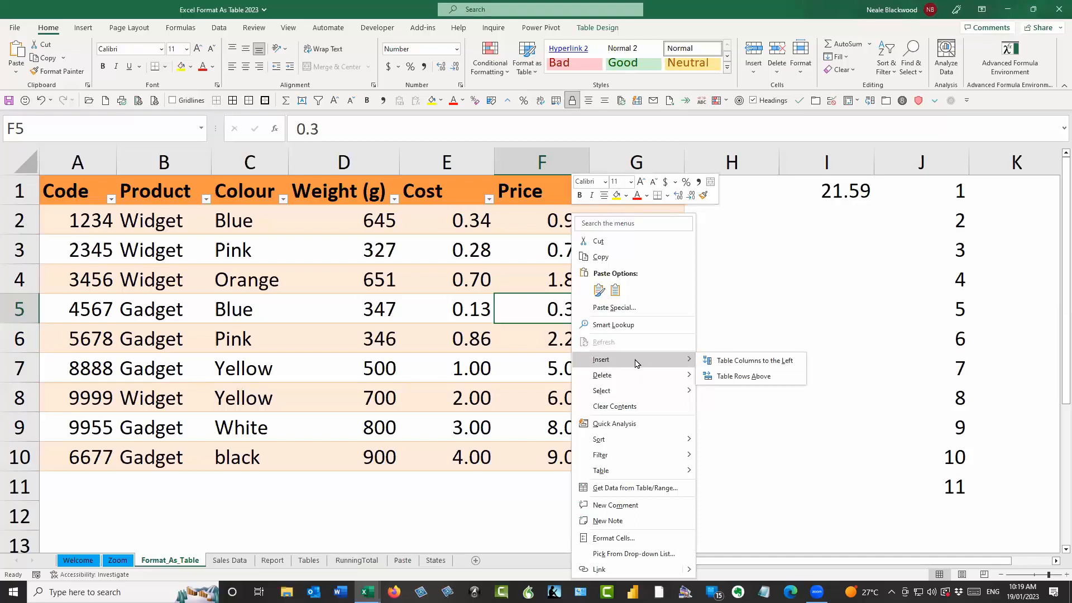
click(735, 377)
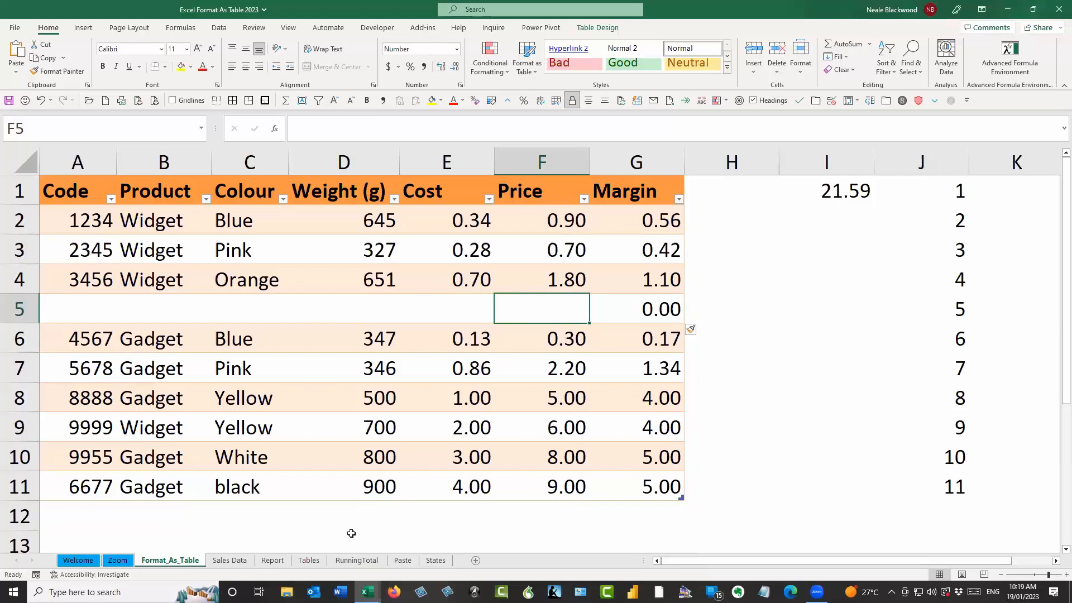
Step: Delete the blank table row 5
right_click(561, 305)
mouse_move(599, 379)
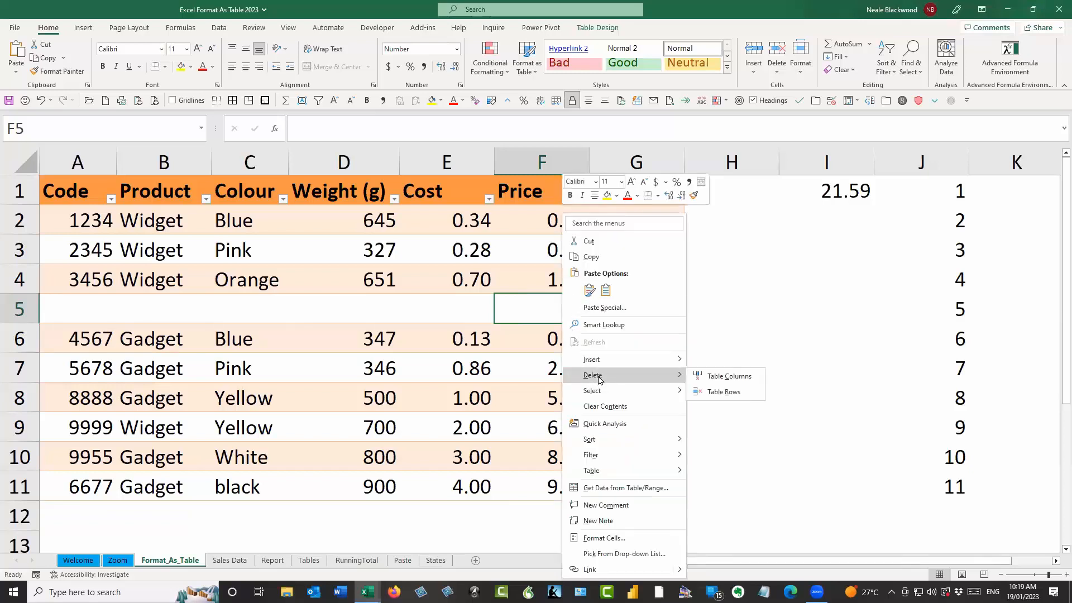
click(743, 392)
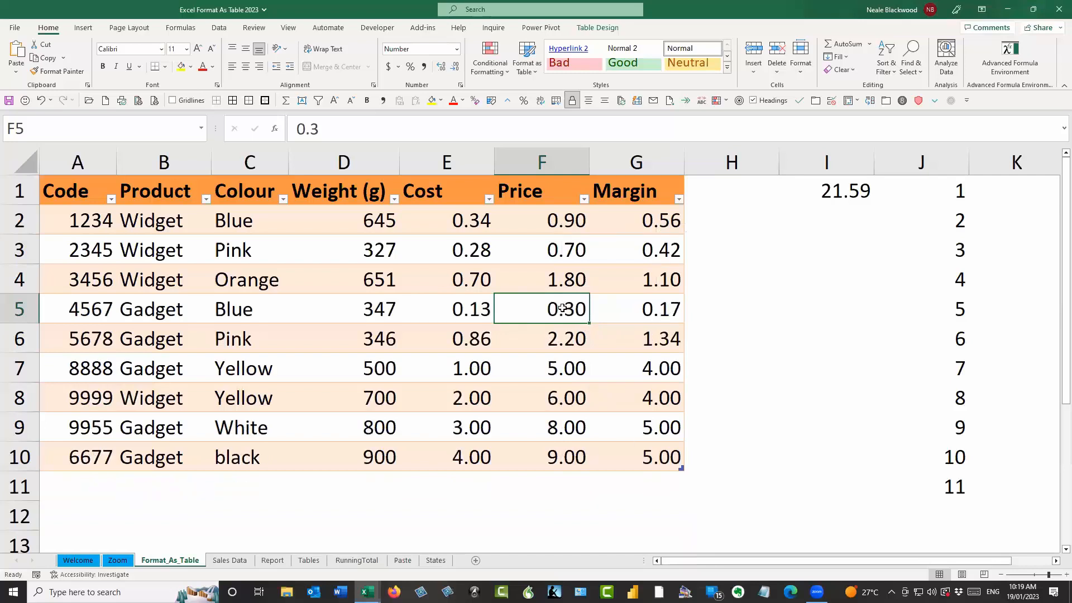
Step: Add a totals row to the table
right_click(563, 307)
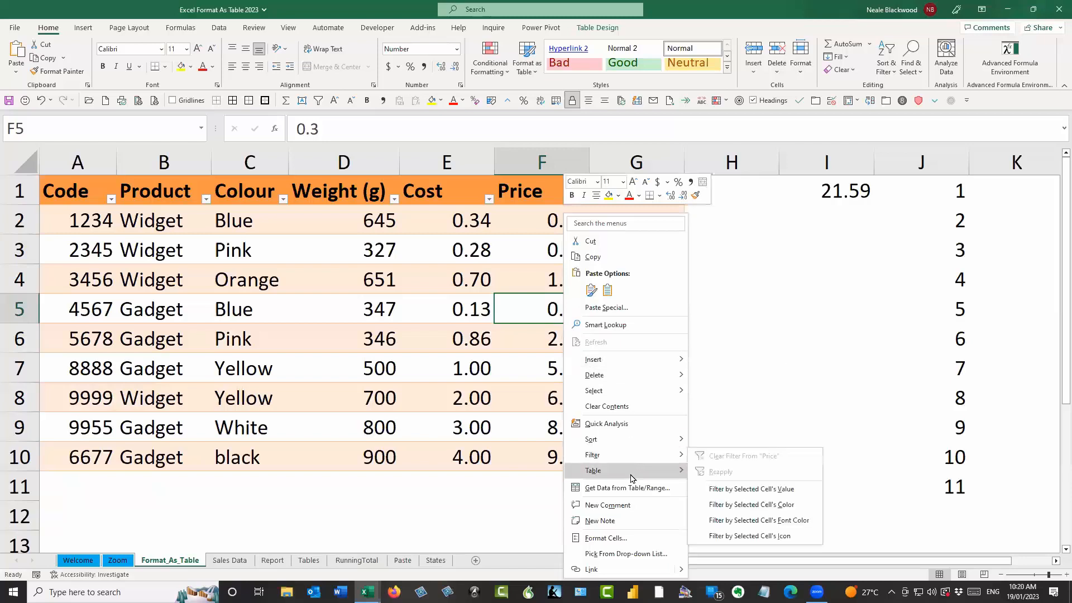
mouse_move(642, 471)
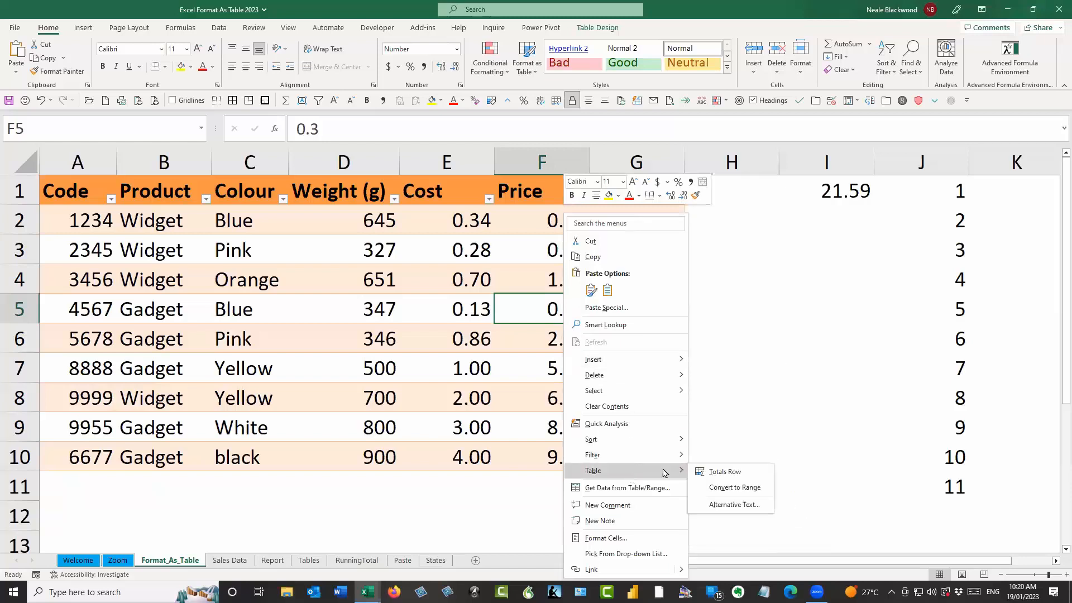
click(735, 475)
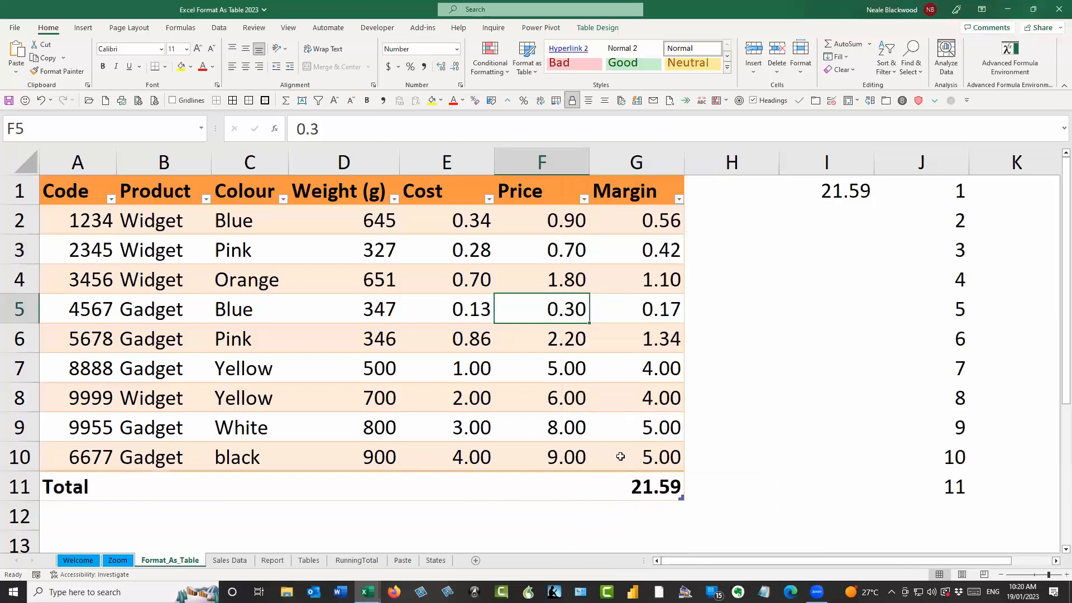
Step: Edit the Margin total's SUBTOTAL formula in G11, replacing its function number with a reference to F2
click(655, 490)
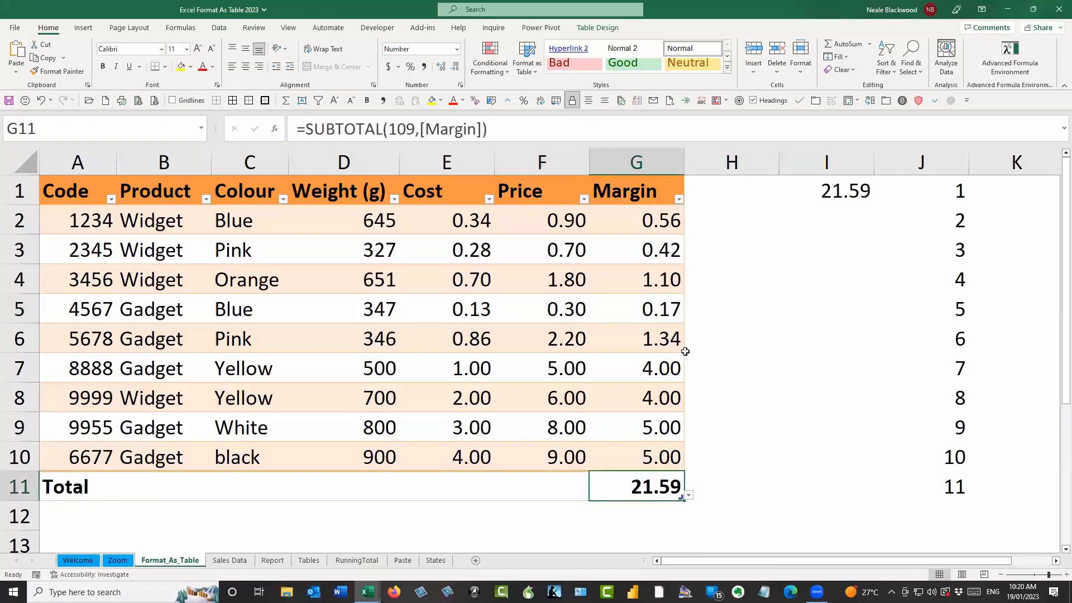
click(503, 127)
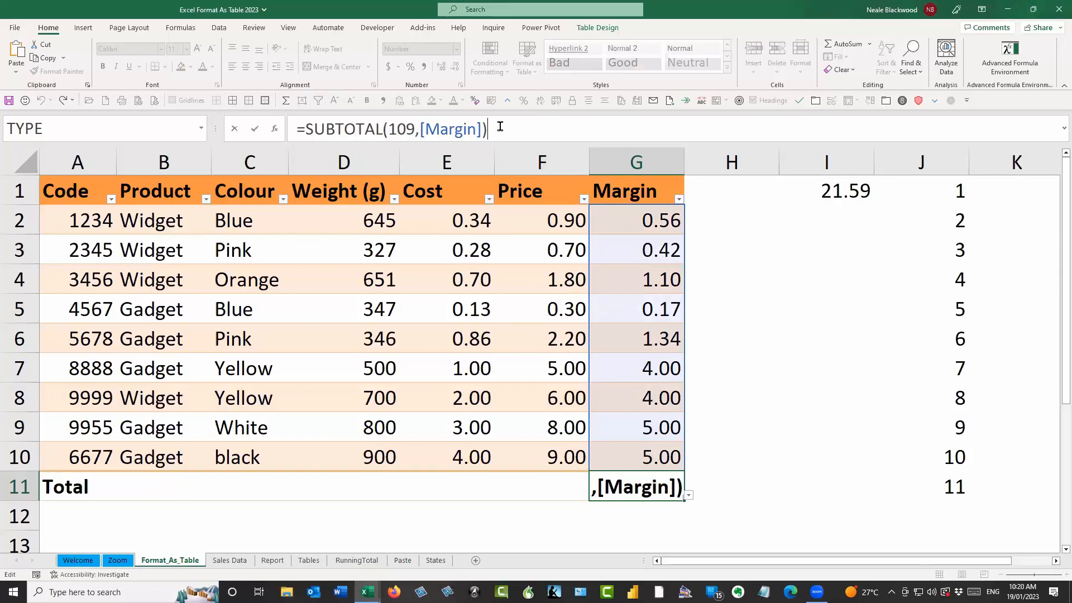
drag(391, 128, 414, 127)
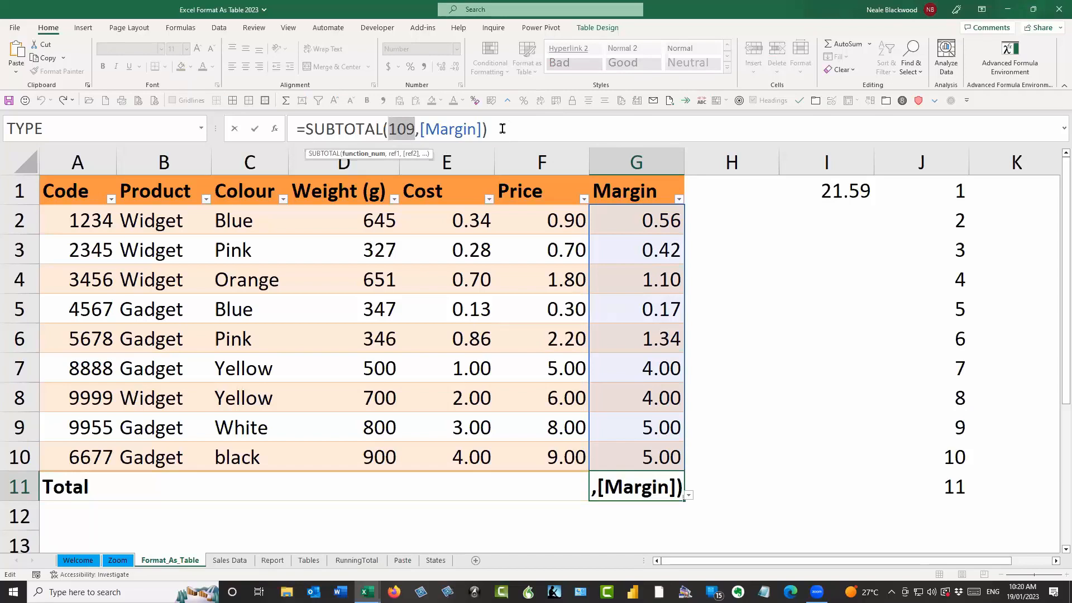
click(504, 226)
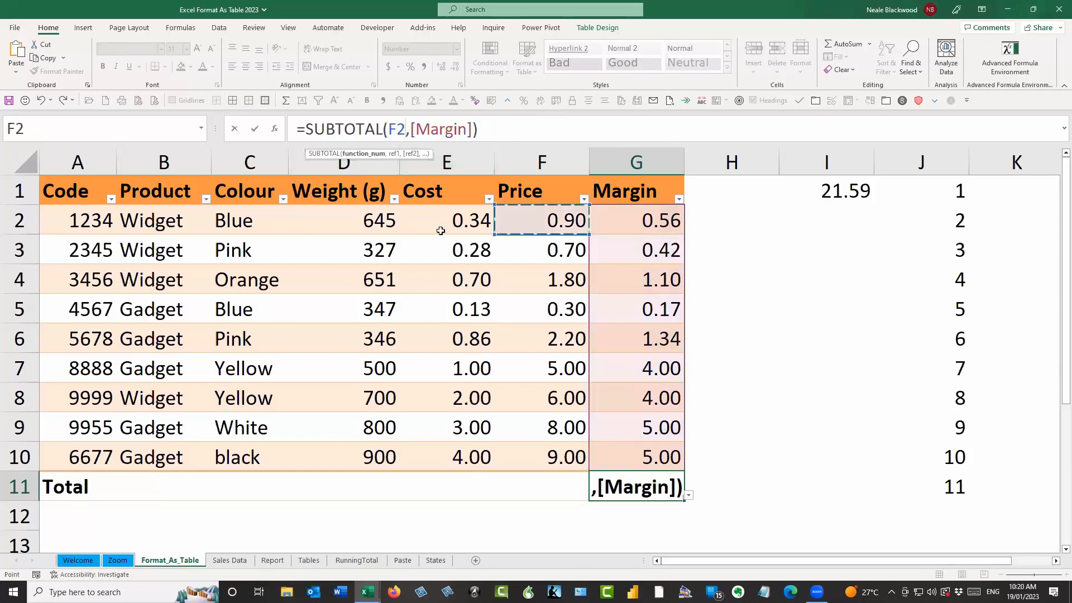
Step: Filter the Colour column to show only the Blue records
click(283, 200)
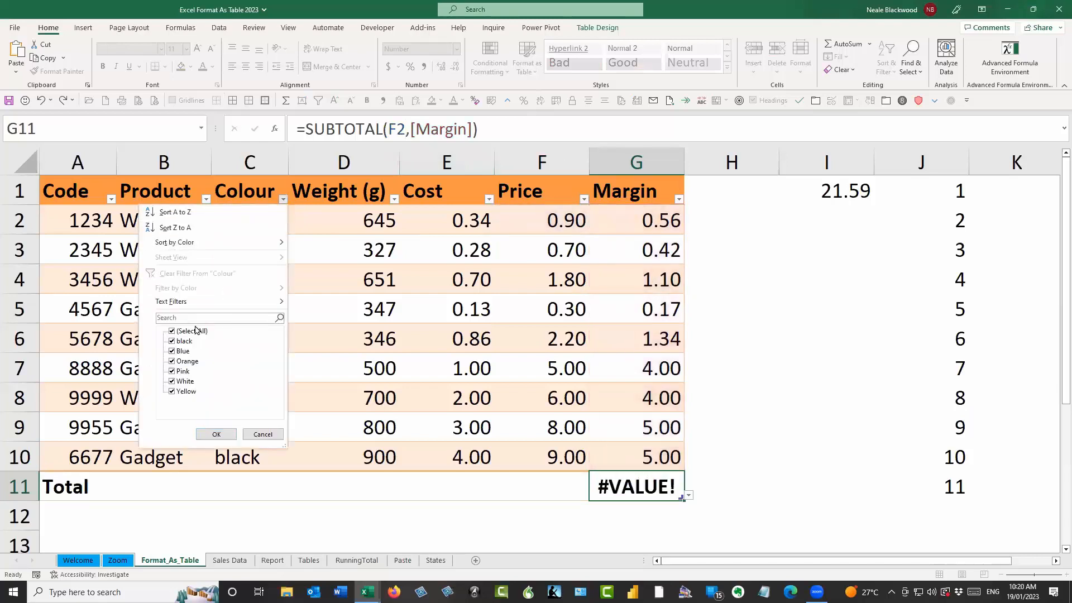
click(172, 331)
click(171, 351)
click(216, 434)
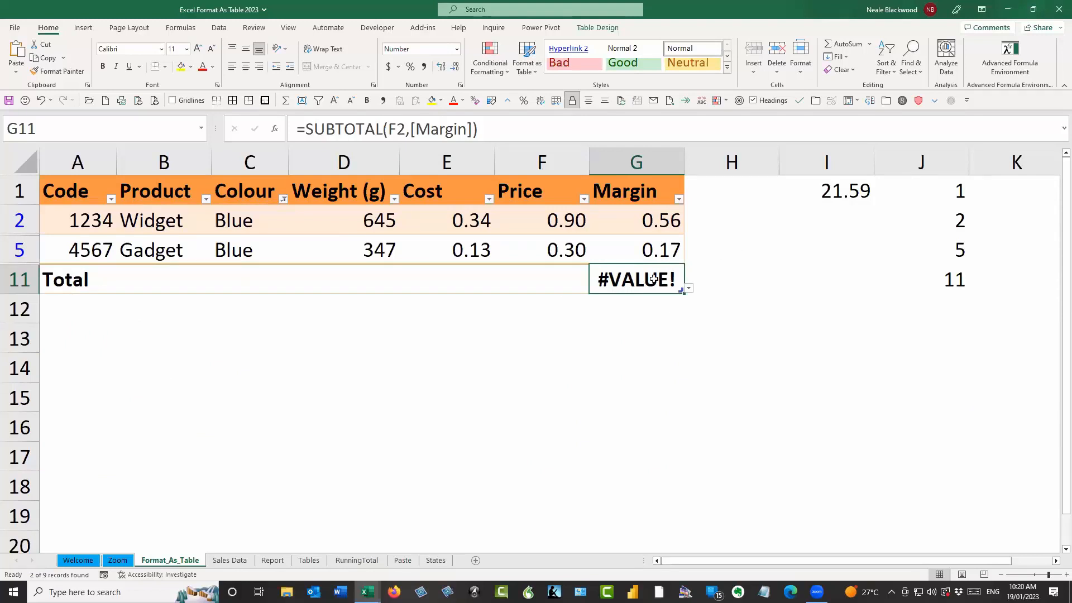
Step: Examine the function choices for the Margin total and the formulas in G2 and G11
click(689, 288)
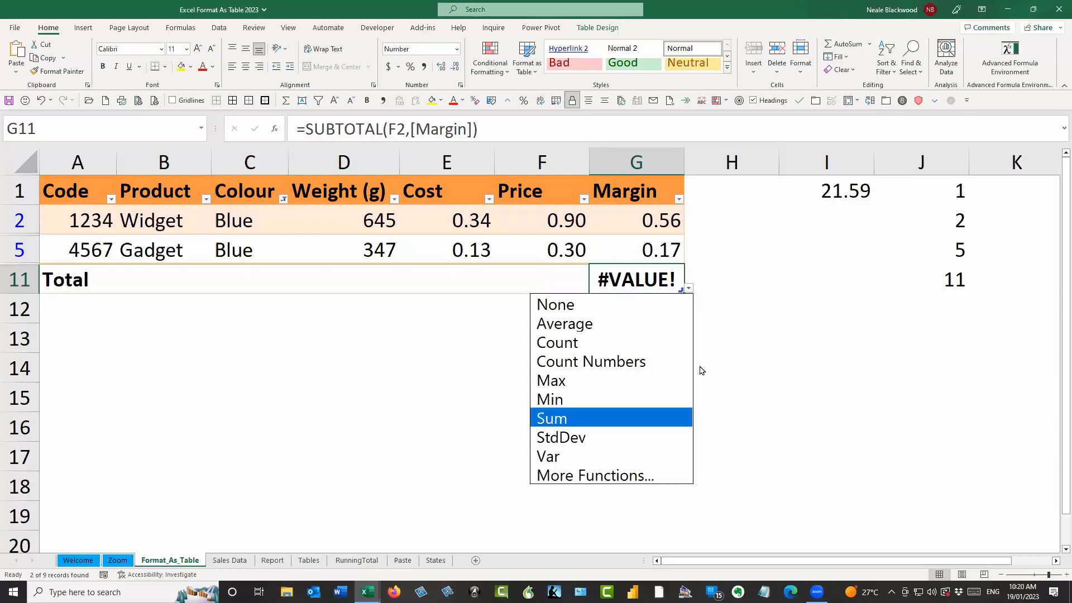
click(727, 319)
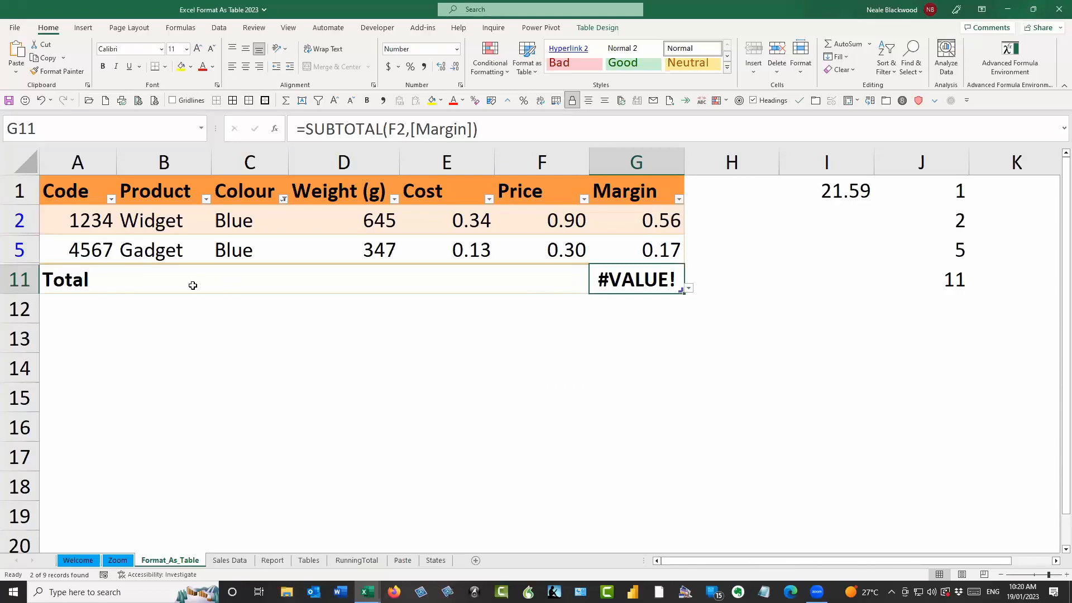
click(633, 222)
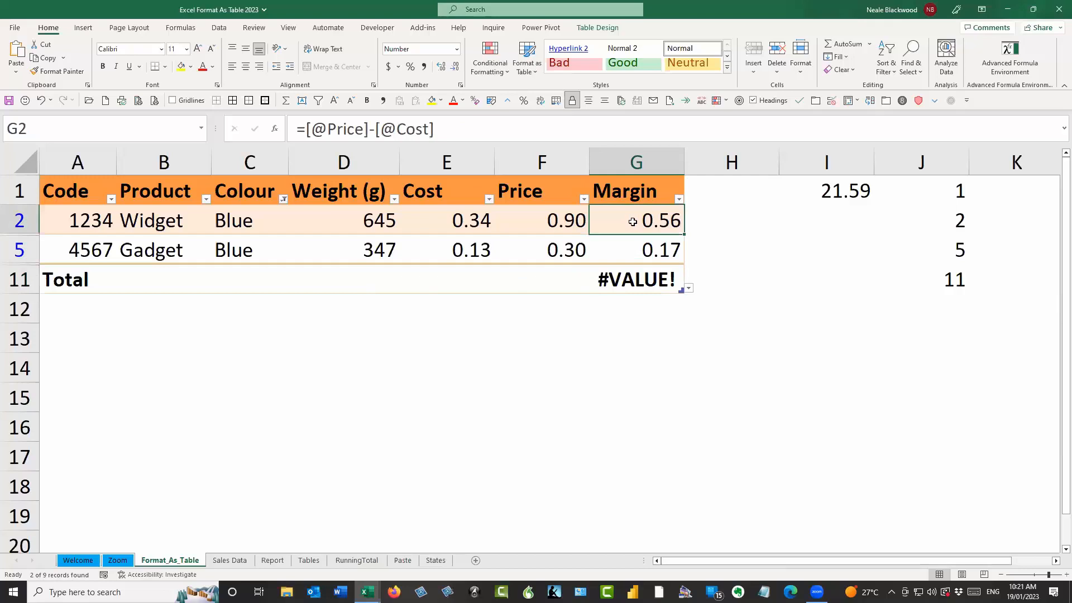
click(628, 281)
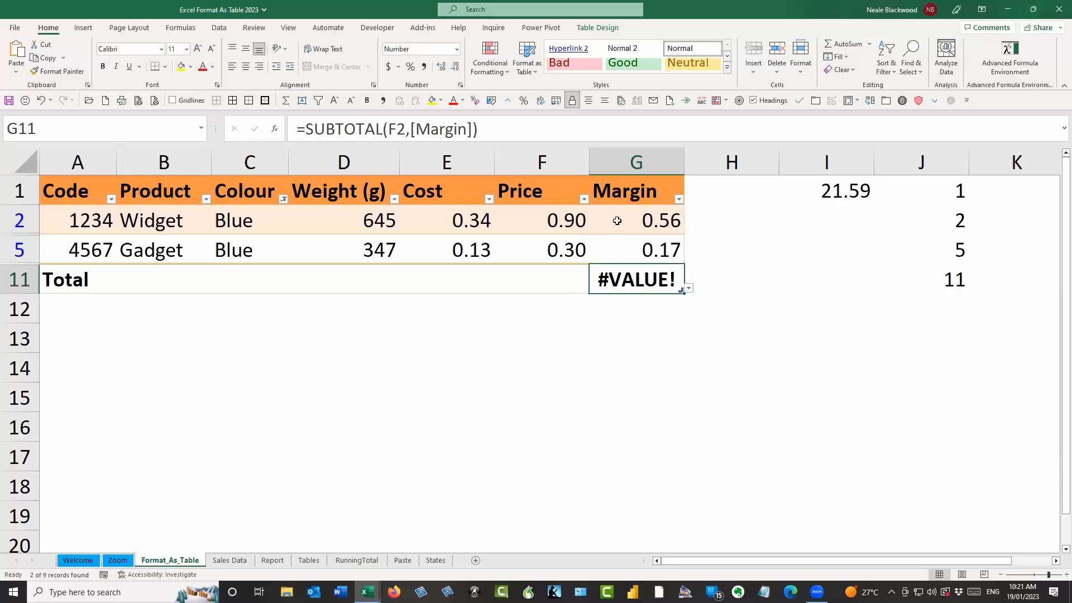
click(616, 221)
right_click(616, 221)
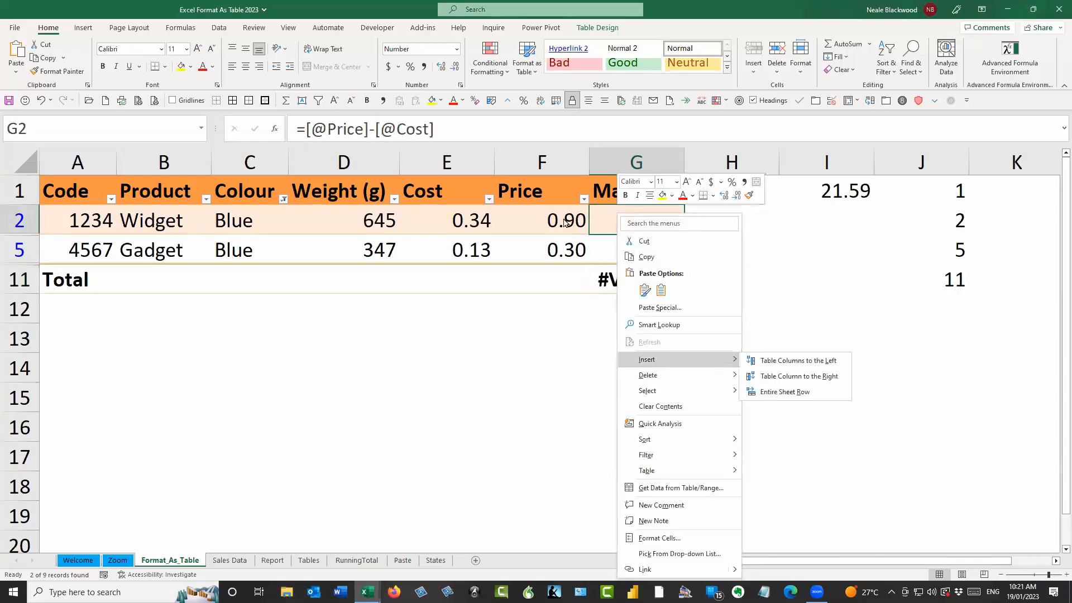
click(627, 207)
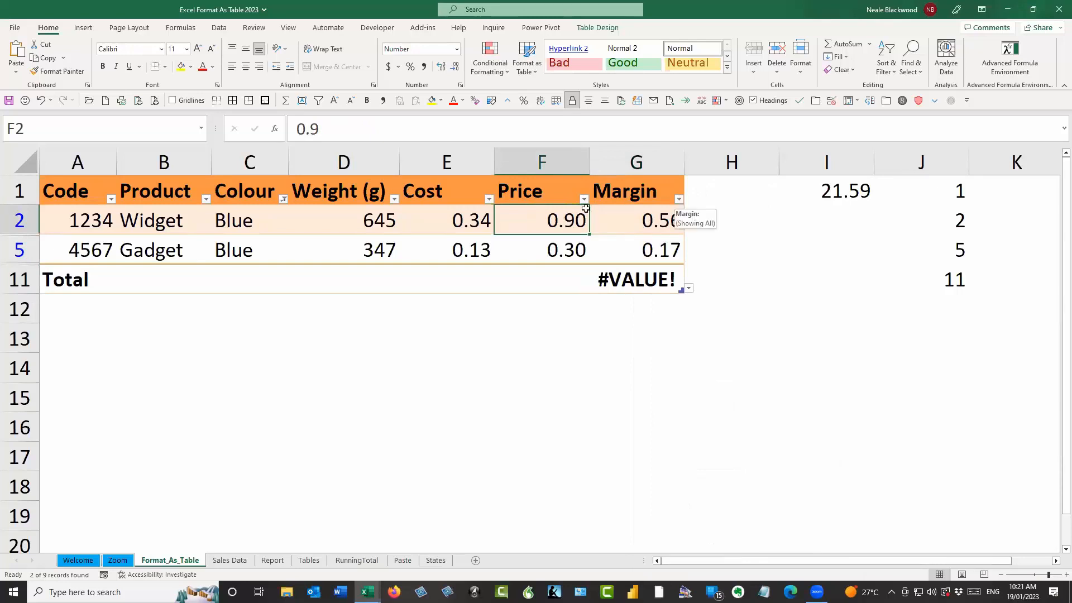
Step: Reselect all colours in the Colour filter so every table record is included
click(283, 199)
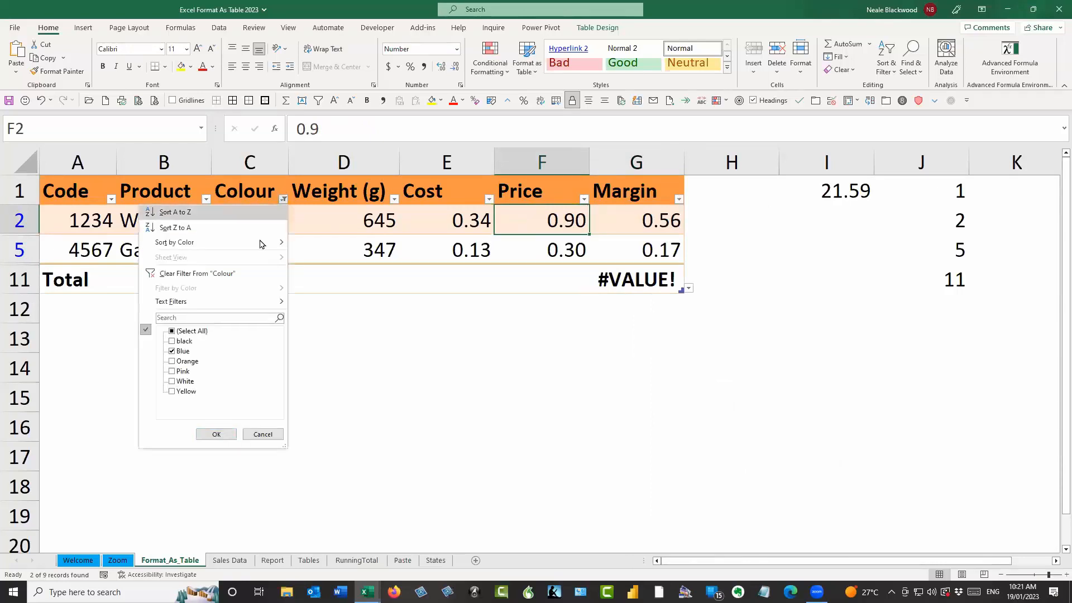
click(172, 331)
click(216, 435)
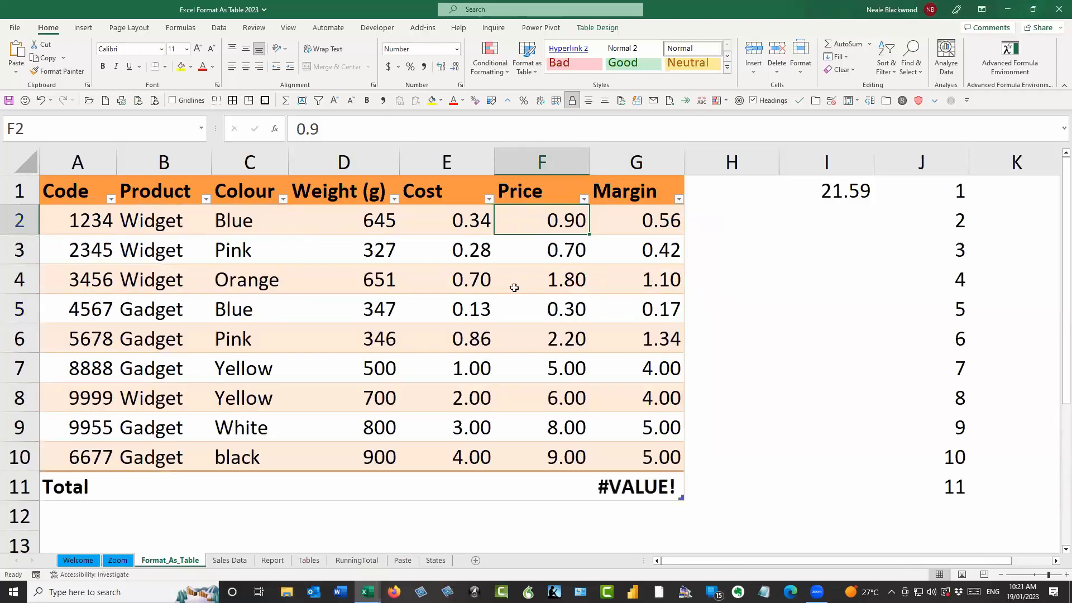
Step: Replace the F2 reference in G11's SUBTOTAL formula with function number 109
click(548, 248)
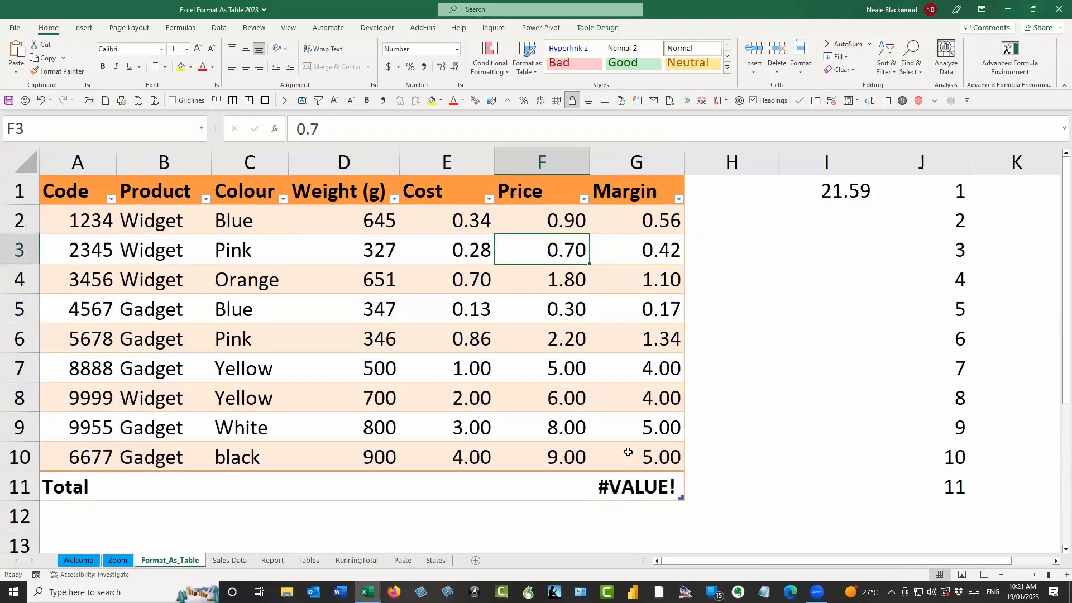
click(632, 484)
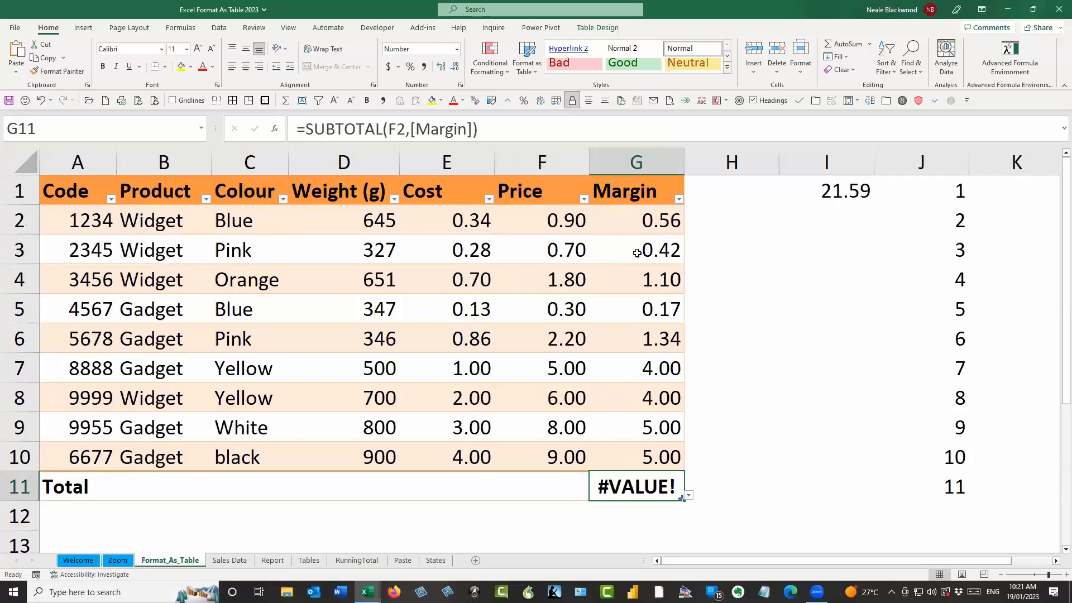
double_click(387, 129)
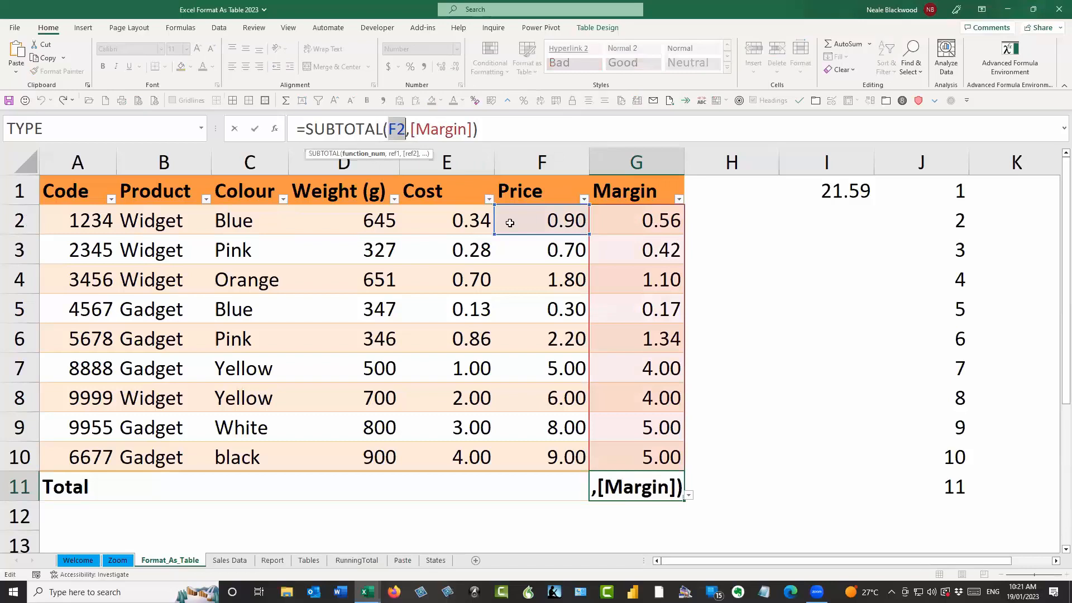
text(109)
key(Return)
key(Up)
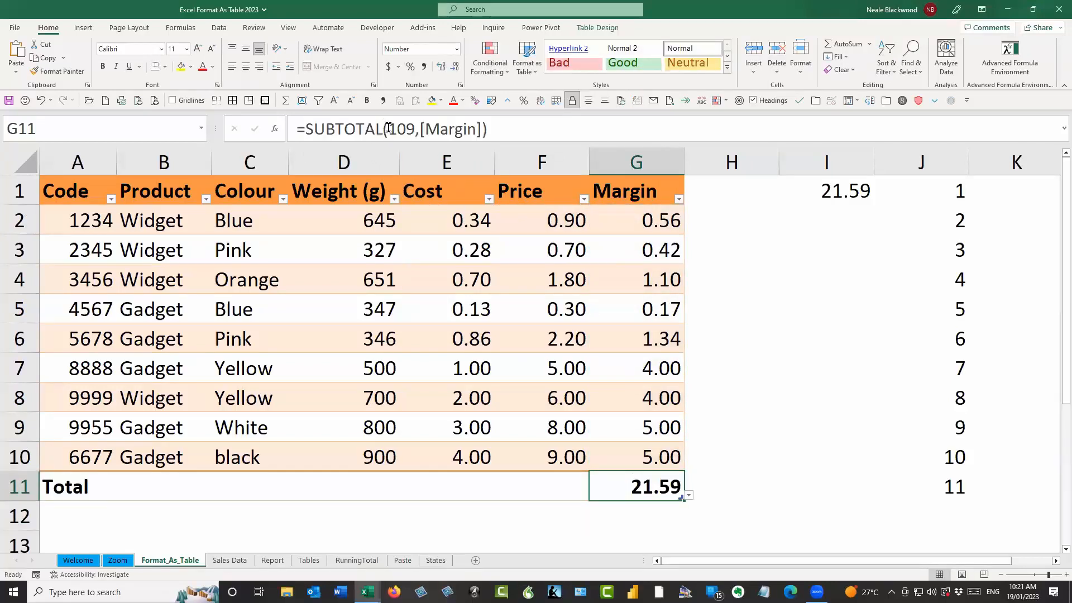
double_click(389, 128)
click(674, 280)
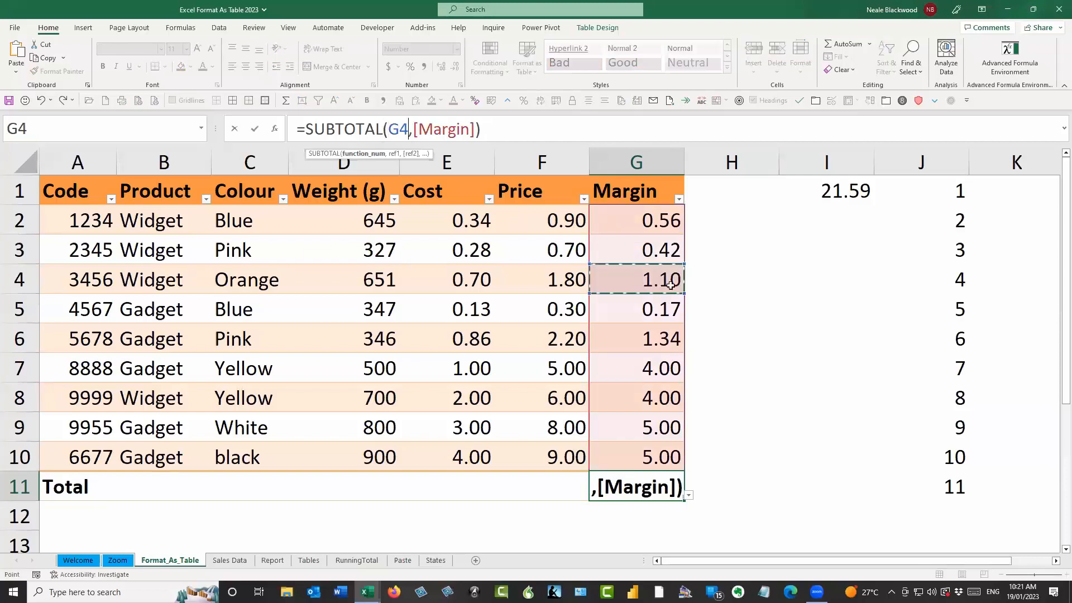
key(Escape)
click(636, 245)
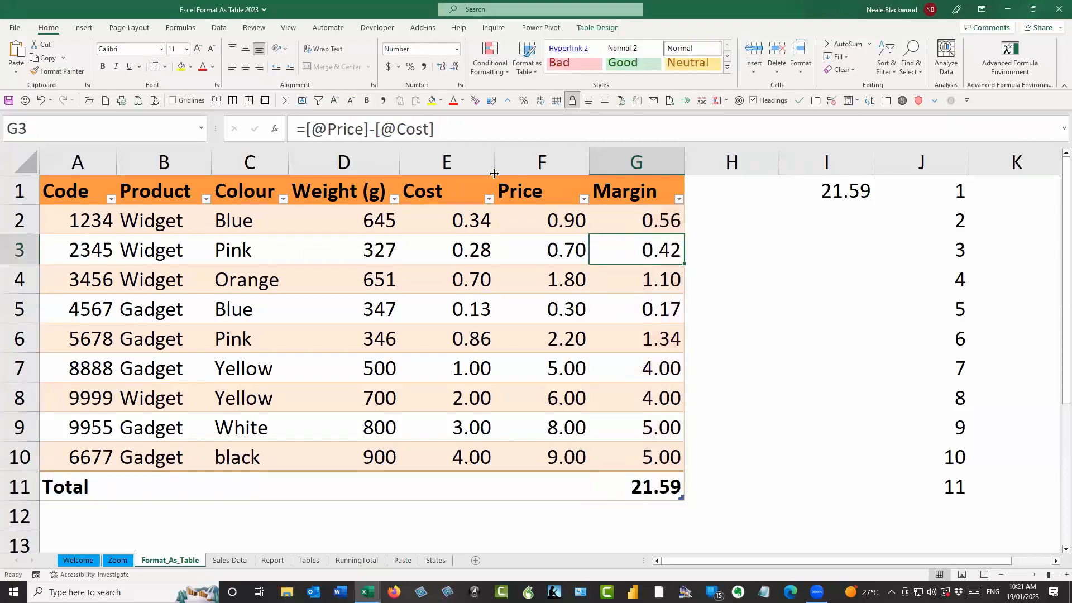
click(635, 218)
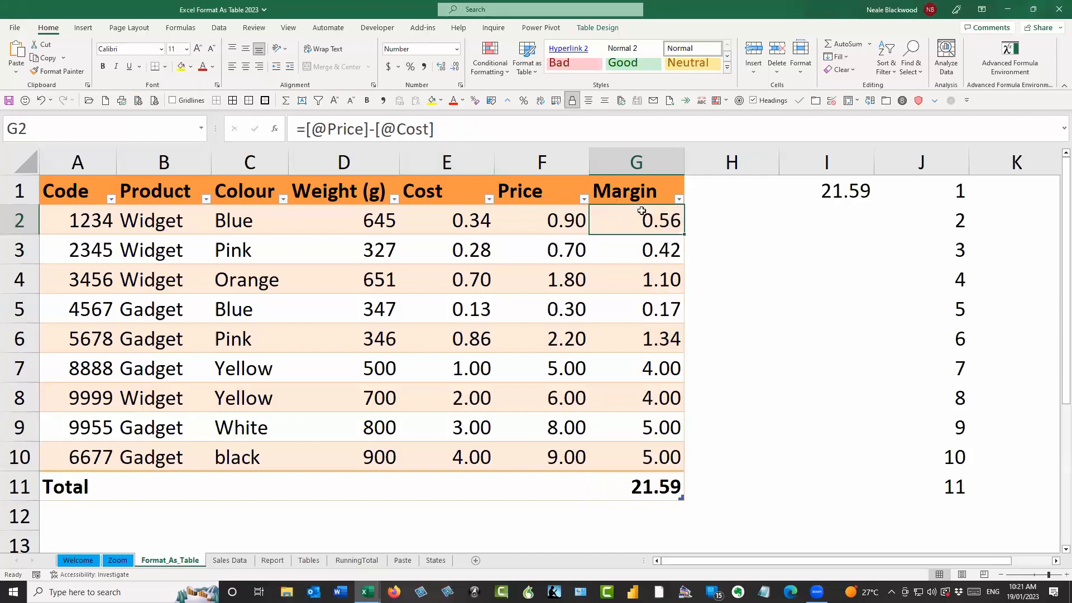
Step: Filter the table to Blue in the Colour column and check the Margin total in G11
click(283, 199)
click(184, 331)
click(182, 351)
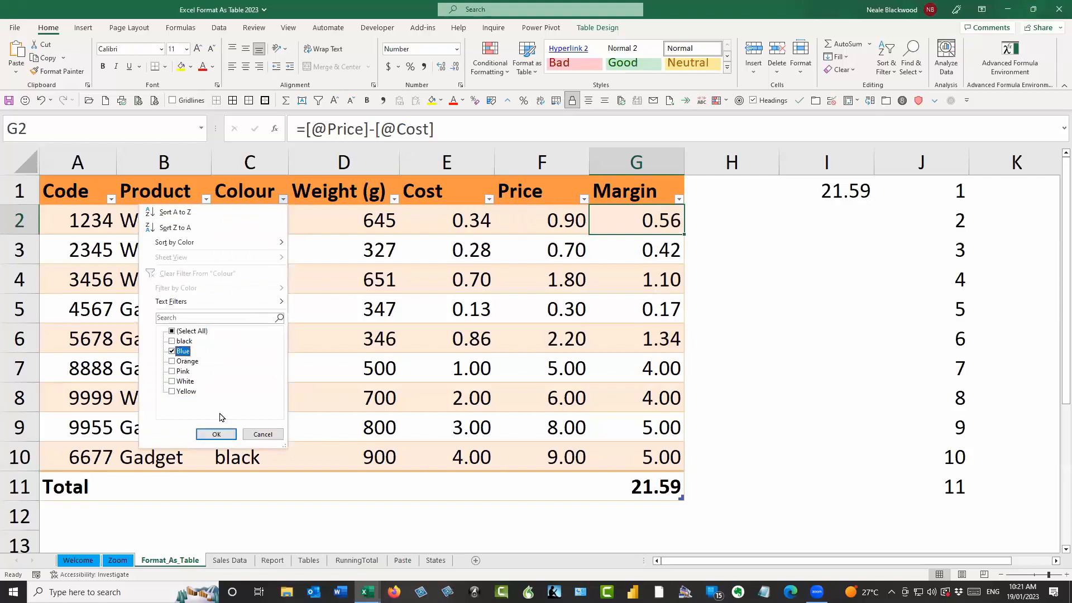
click(227, 435)
click(648, 282)
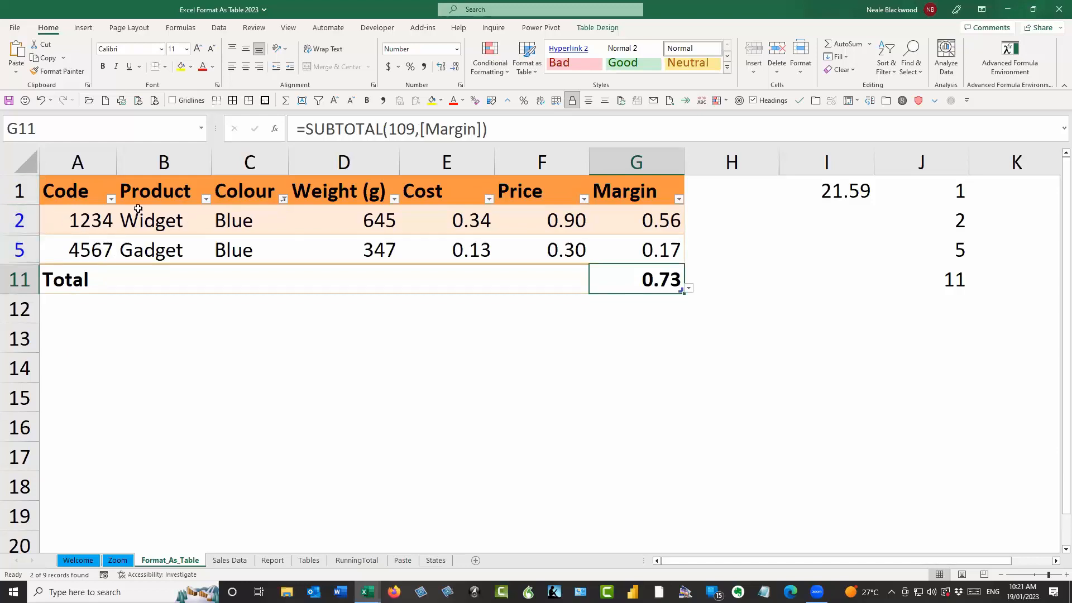
Step: Remove the Blue restriction from the Colour column by including all colours again
mouse_move(284, 206)
click(283, 200)
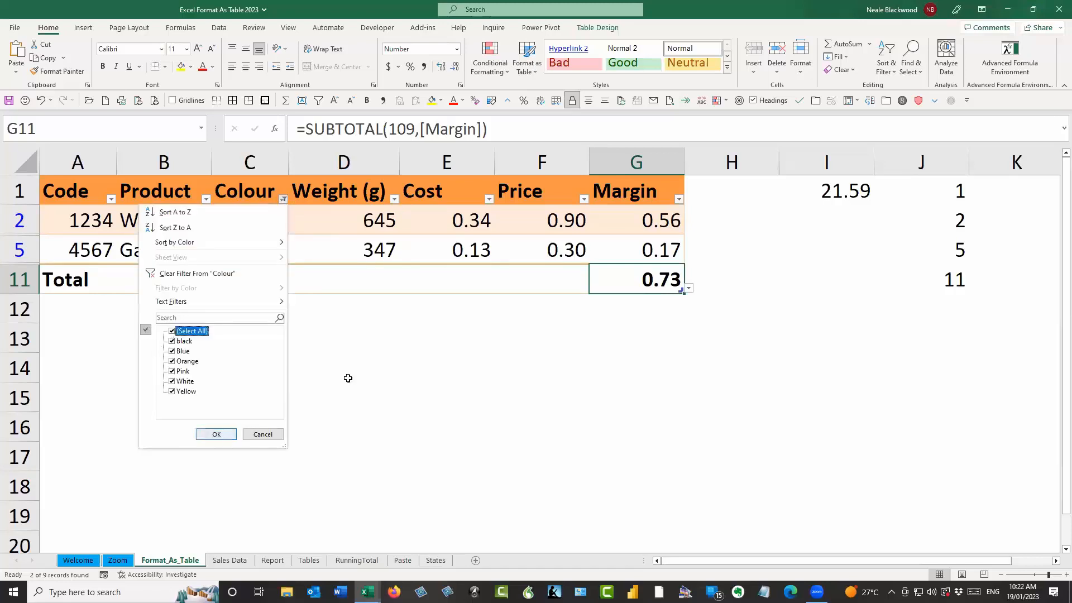
key(Return)
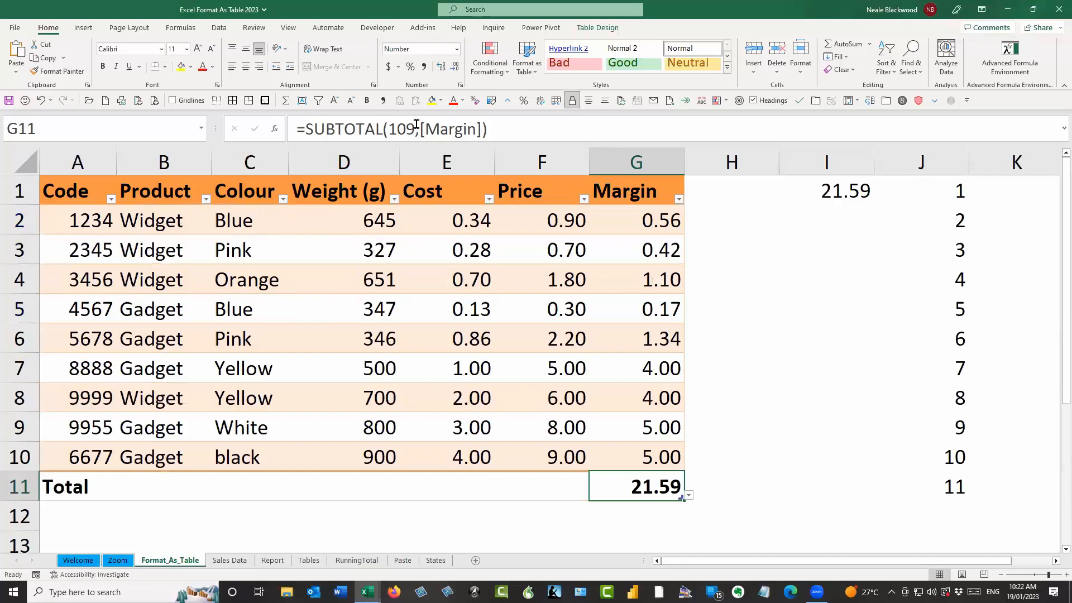
click(622, 283)
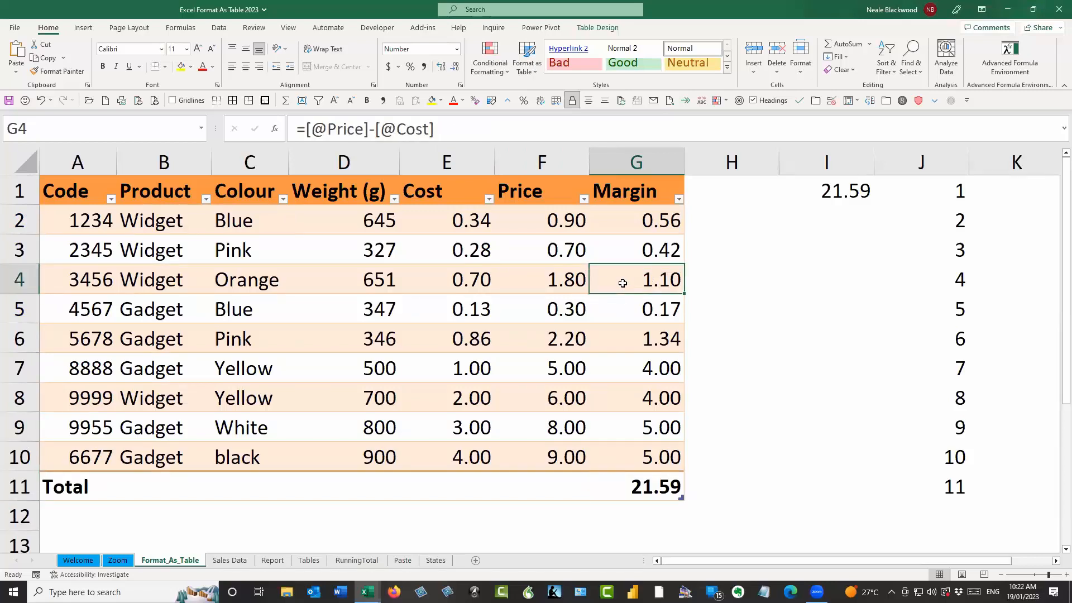
click(633, 248)
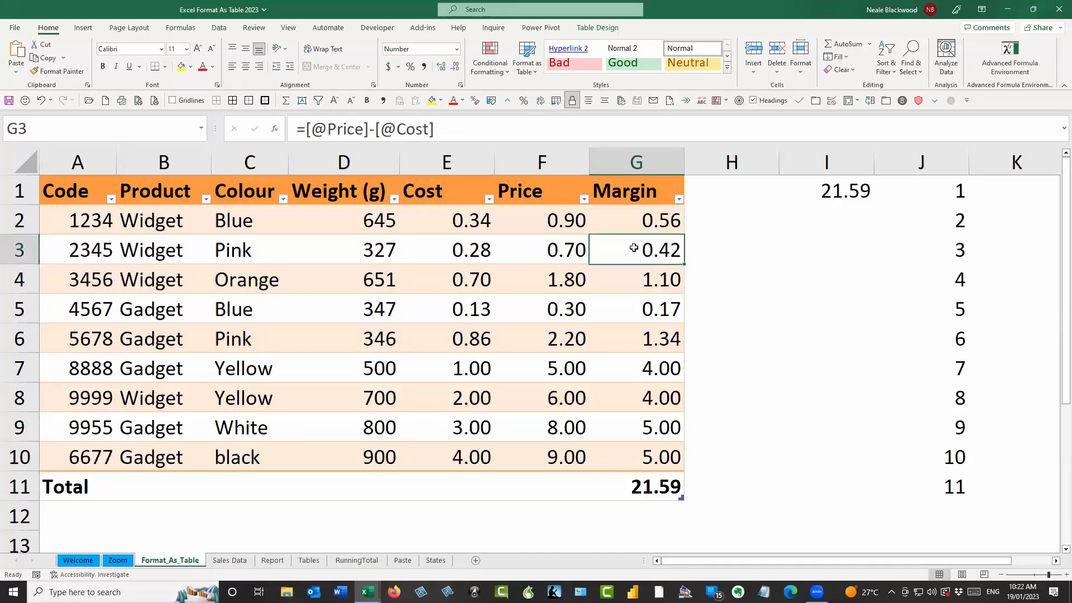
Step: Narrow columns I, J and H to make room beside the table
drag(870, 162, 836, 165)
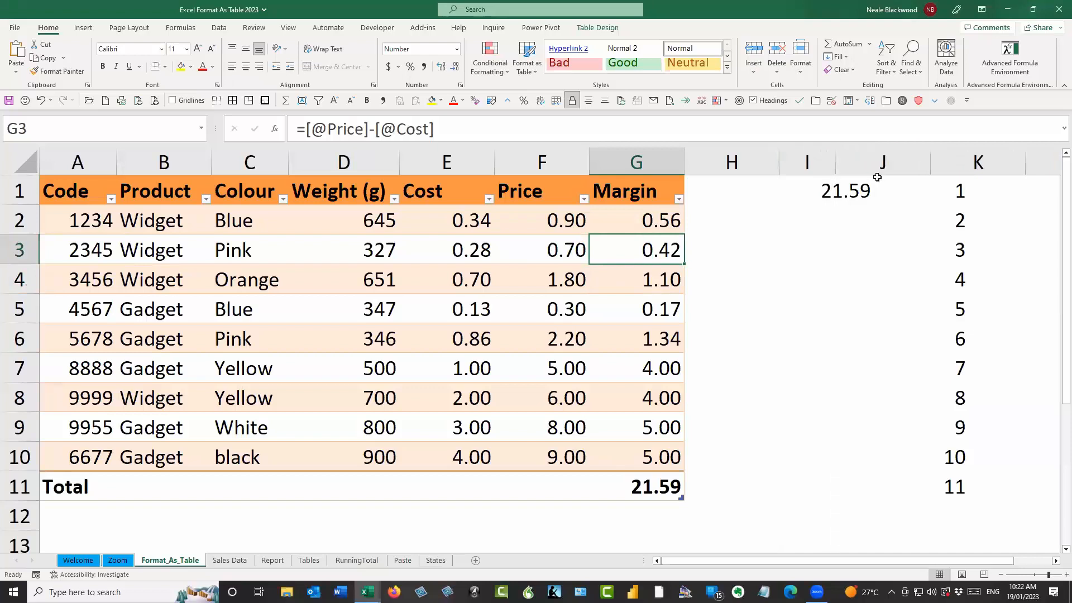
drag(928, 163, 883, 163)
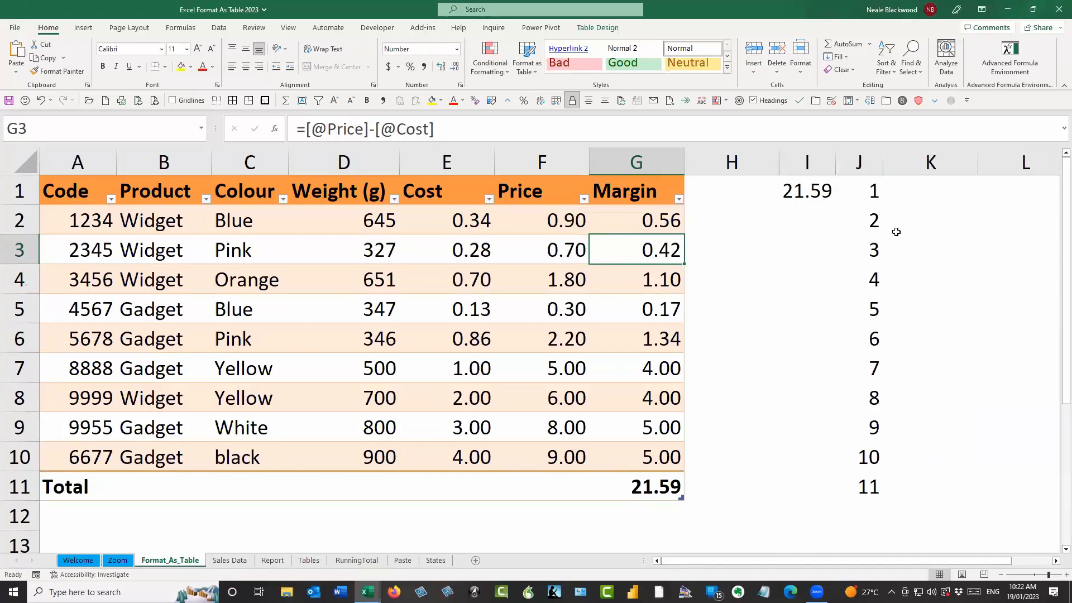
drag(779, 162, 730, 163)
Step: Enter the lookup code 4567 in cell K1
click(905, 188)
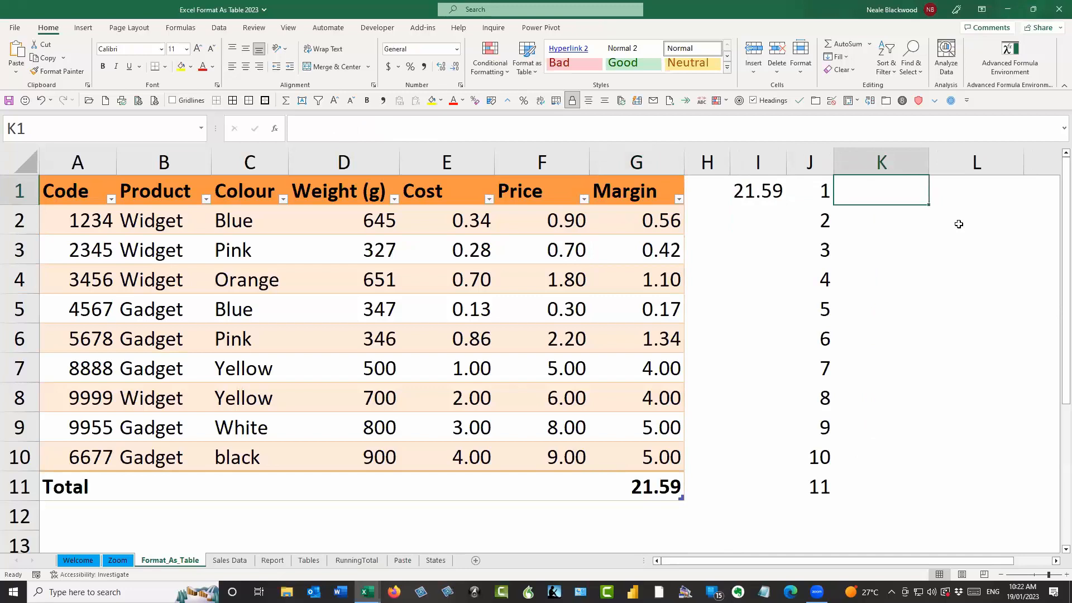
text(4567)
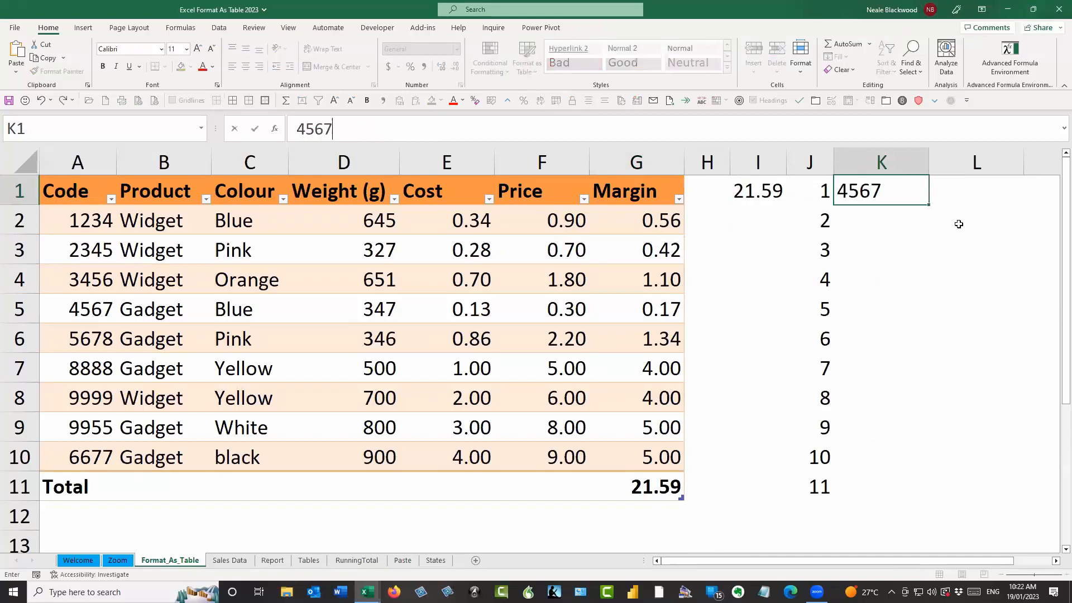
key(Return)
key(Up)
key(Right)
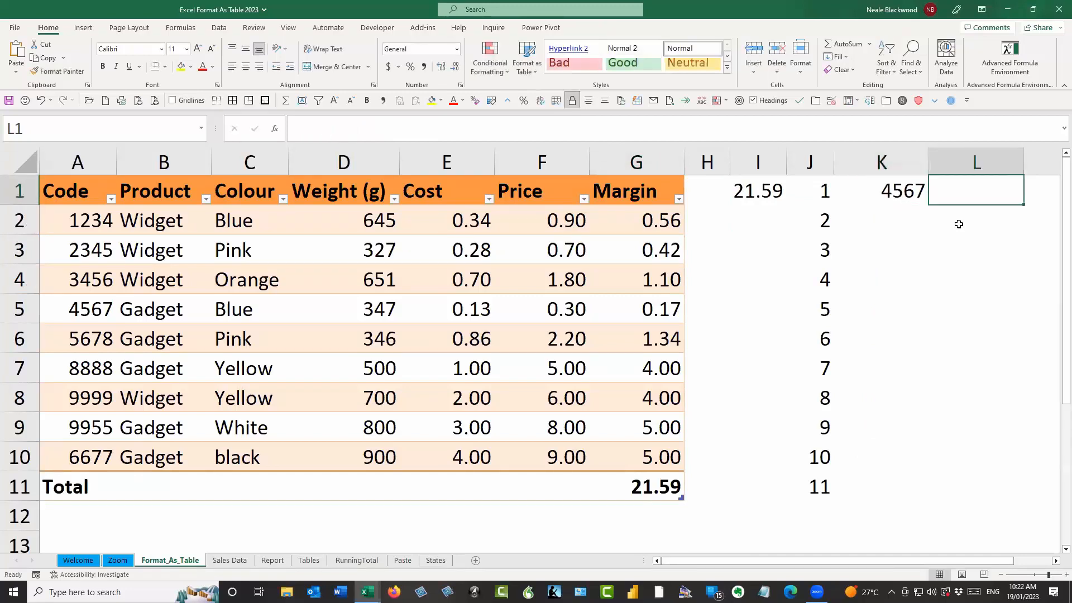
Step: Enter =VLOOKUP(K1,tblParts,3,0) in cell L1 to look up the colour for the code in K1
text(=vl)
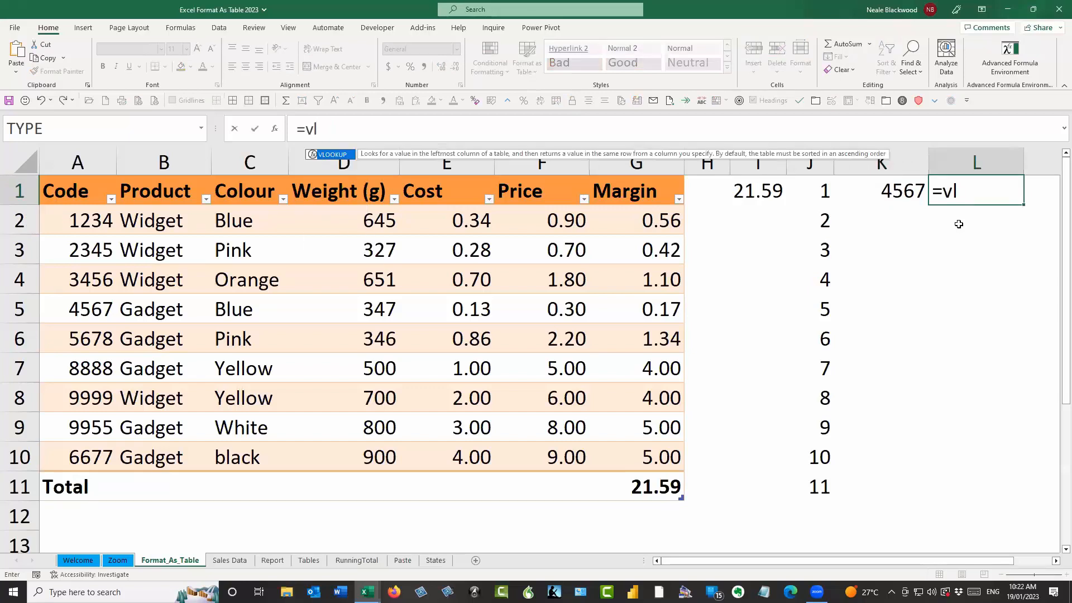
key(Tab)
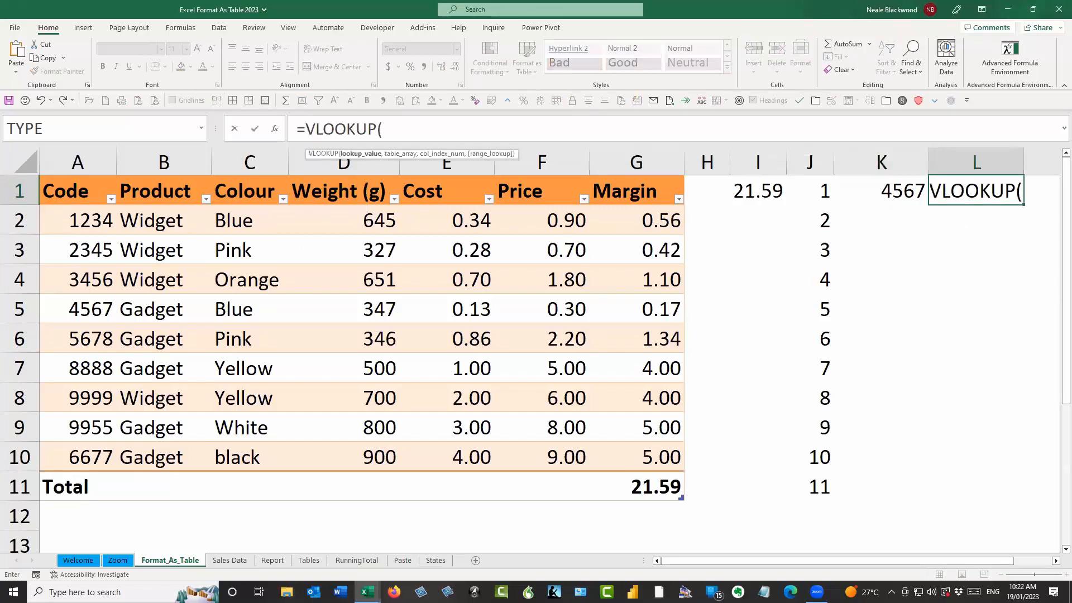
click(898, 198)
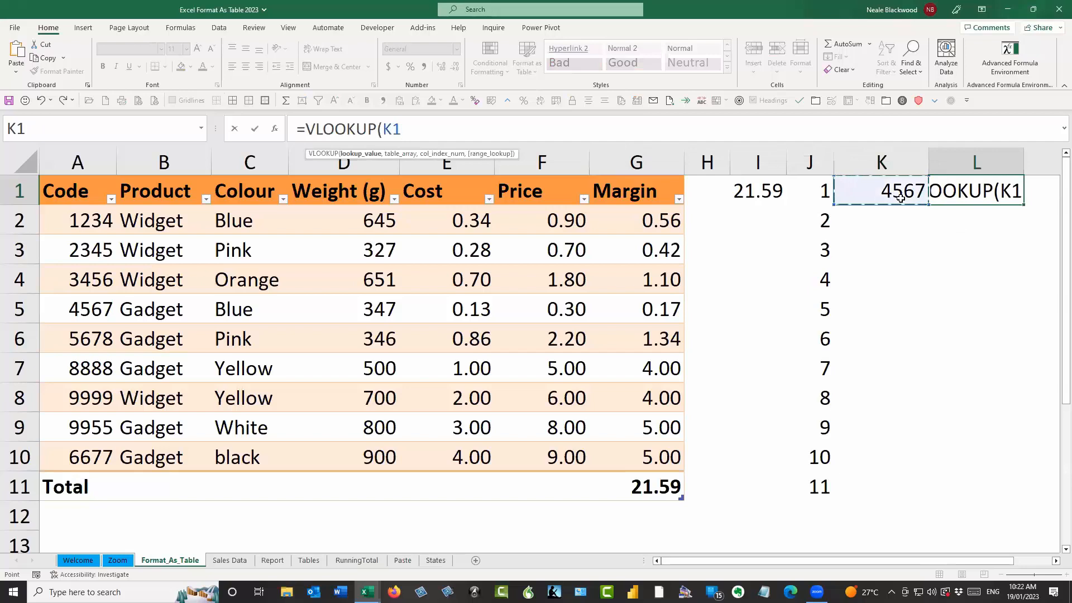
text(.)
key(BackSpace)
text(,)
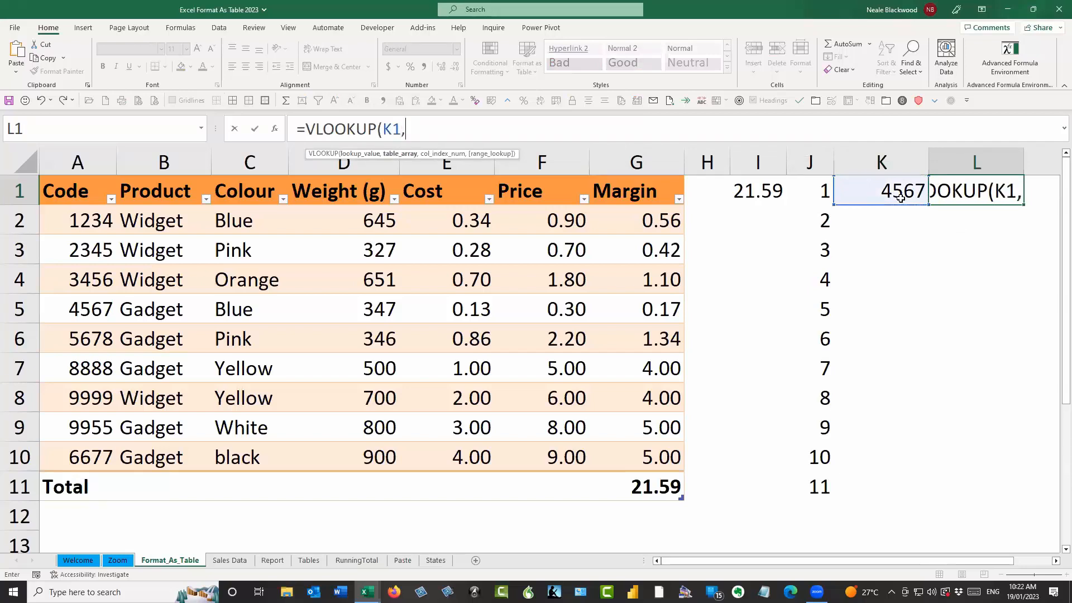
text(tbl)
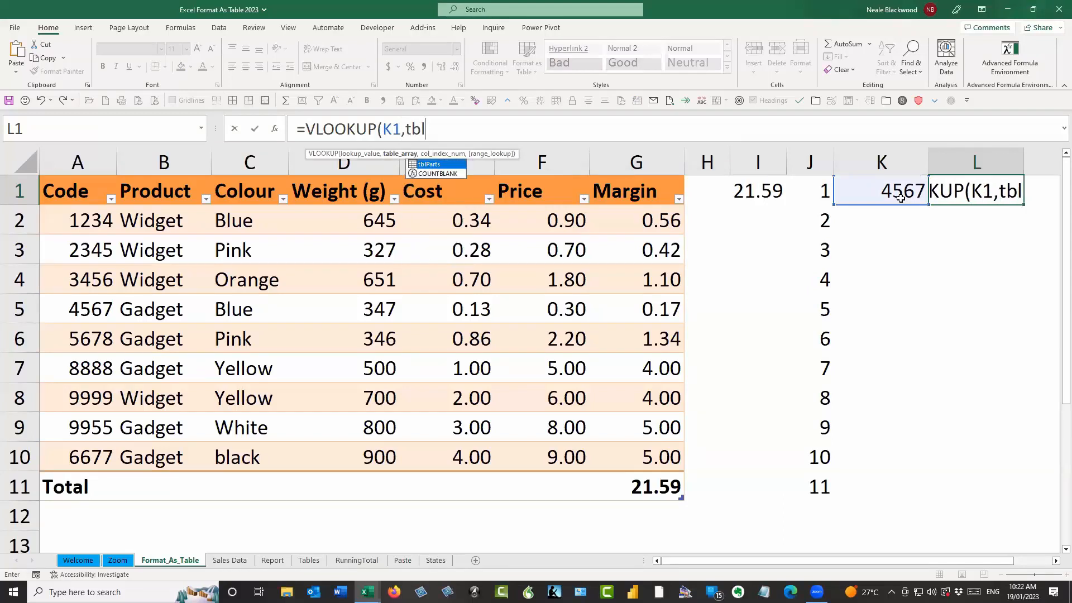
key(Tab)
text(.)
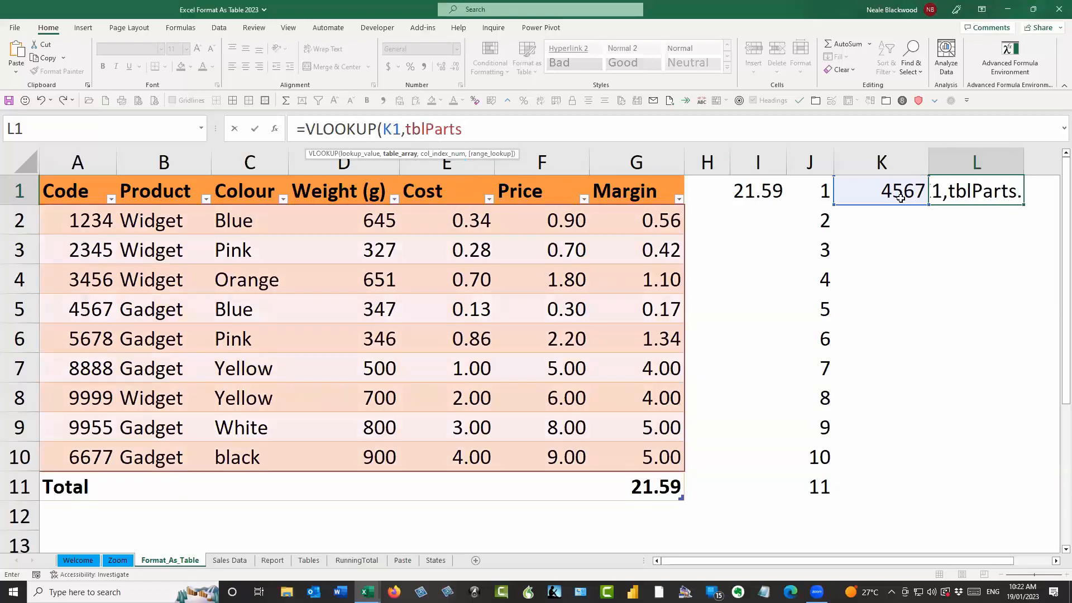
key(BackSpace)
text(,)
text(3)
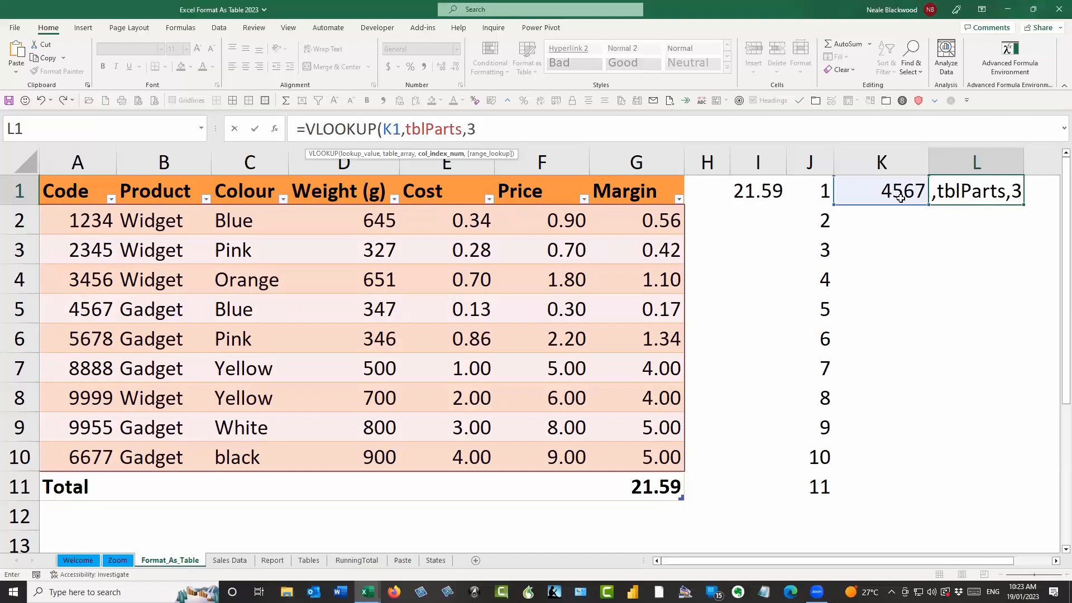
text(,0))
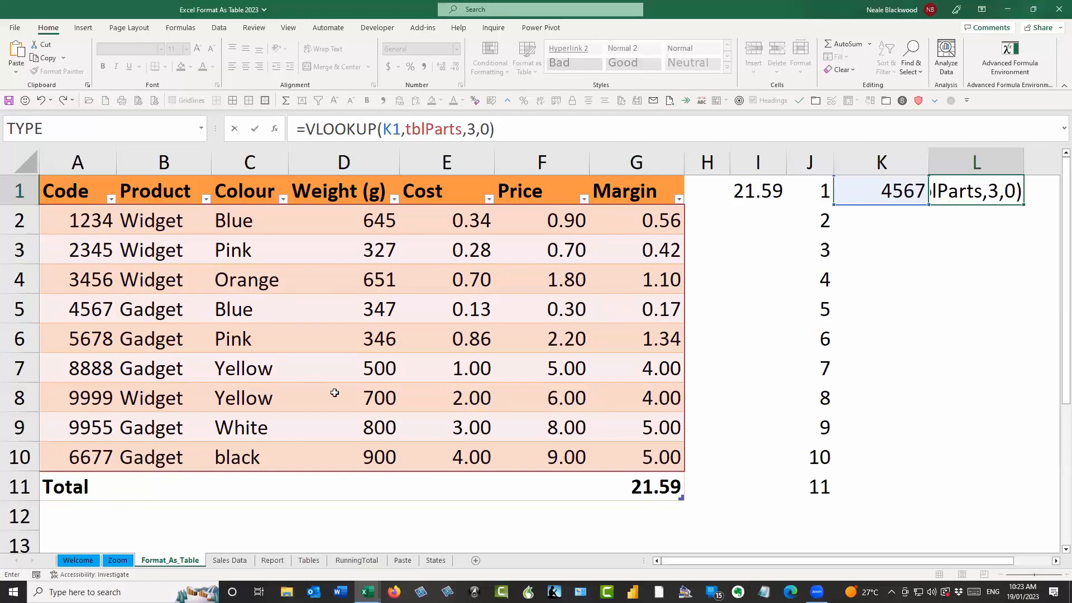
click(255, 129)
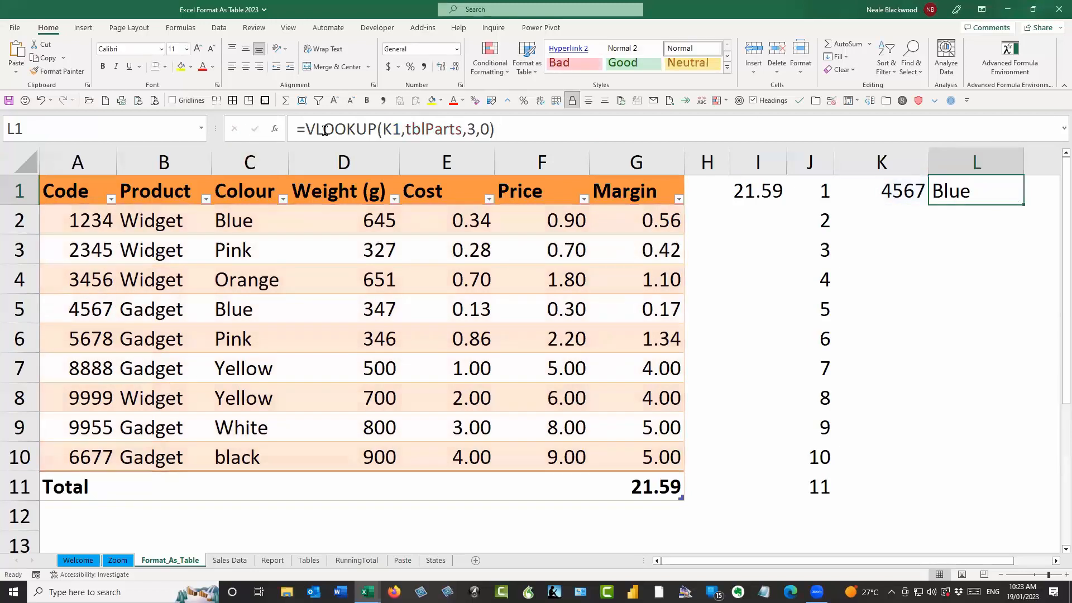
Step: Change the lookup code in K1 to 6677 and review the colour lookup in L1 and its tblParts argument
click(922, 192)
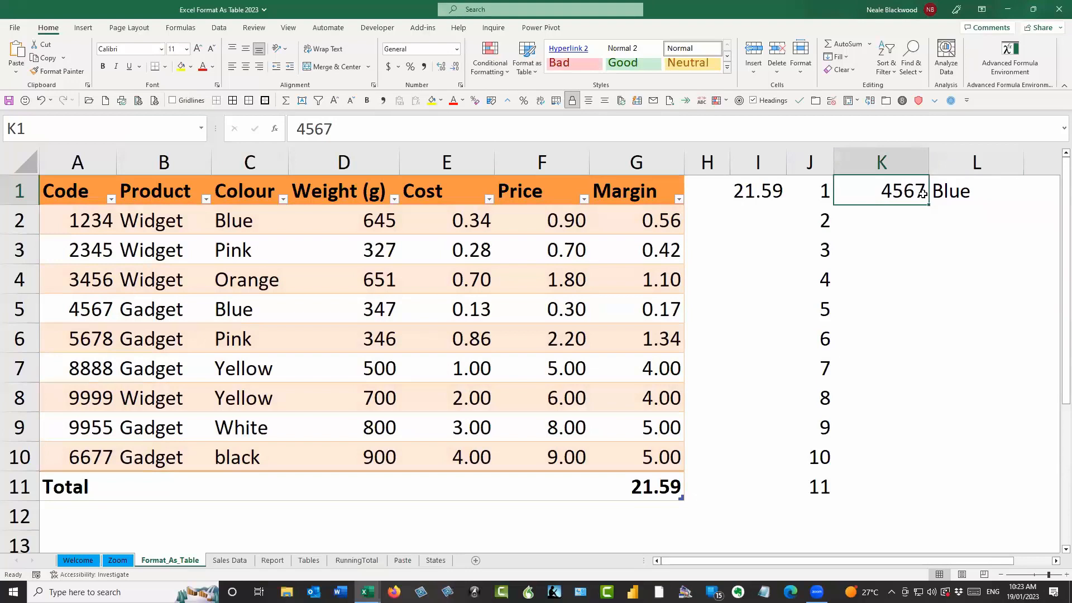
text(6677)
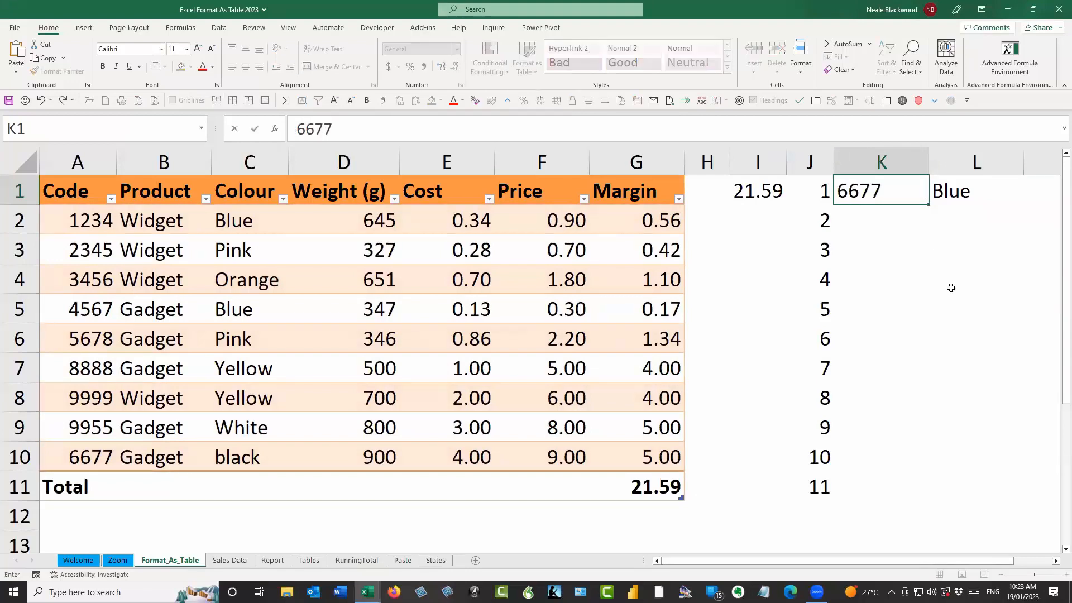
key(Return)
key(Up)
key(Right)
key(Left)
key(Right)
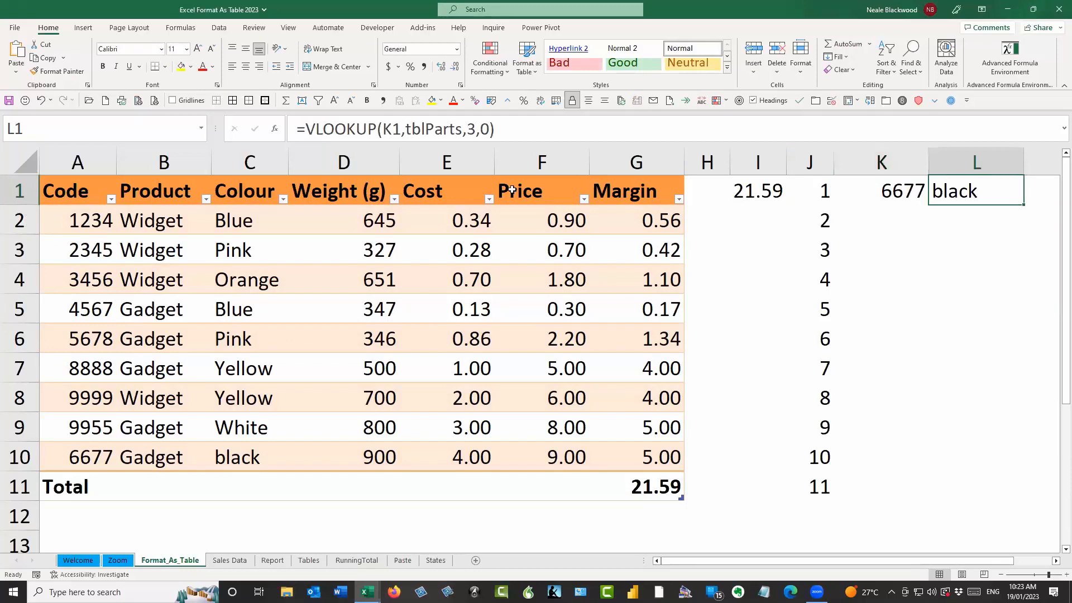
drag(404, 129, 462, 127)
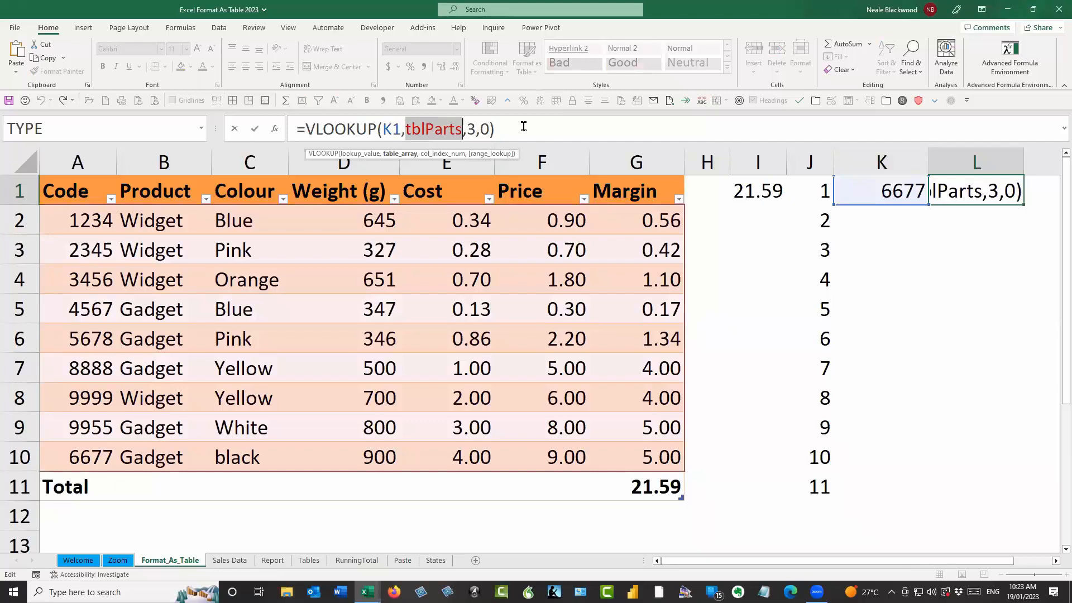
key(Escape)
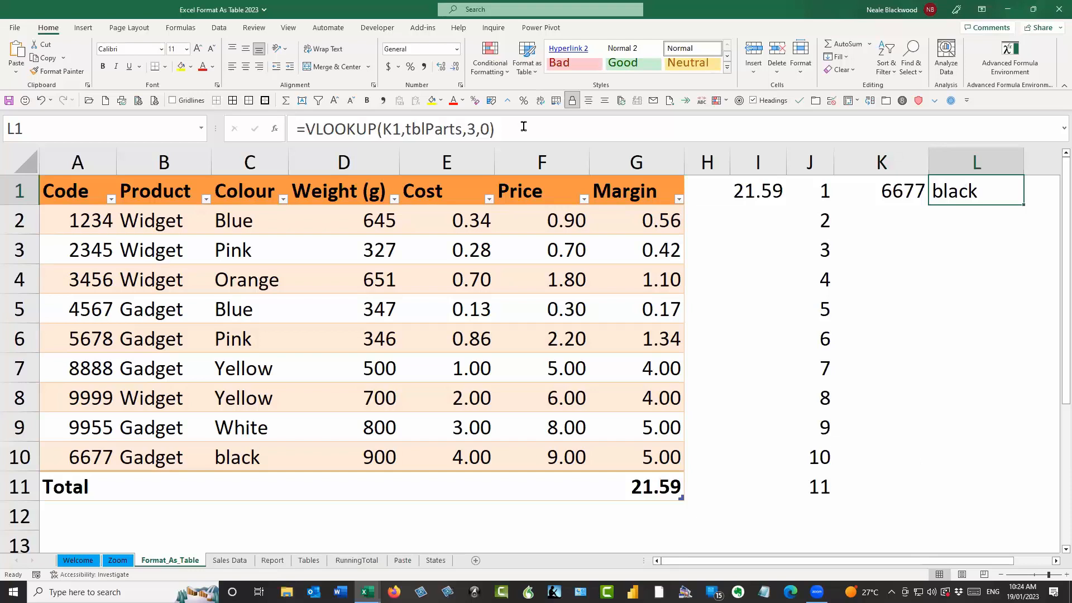
Step: Remove the totals row from the parts table
click(455, 272)
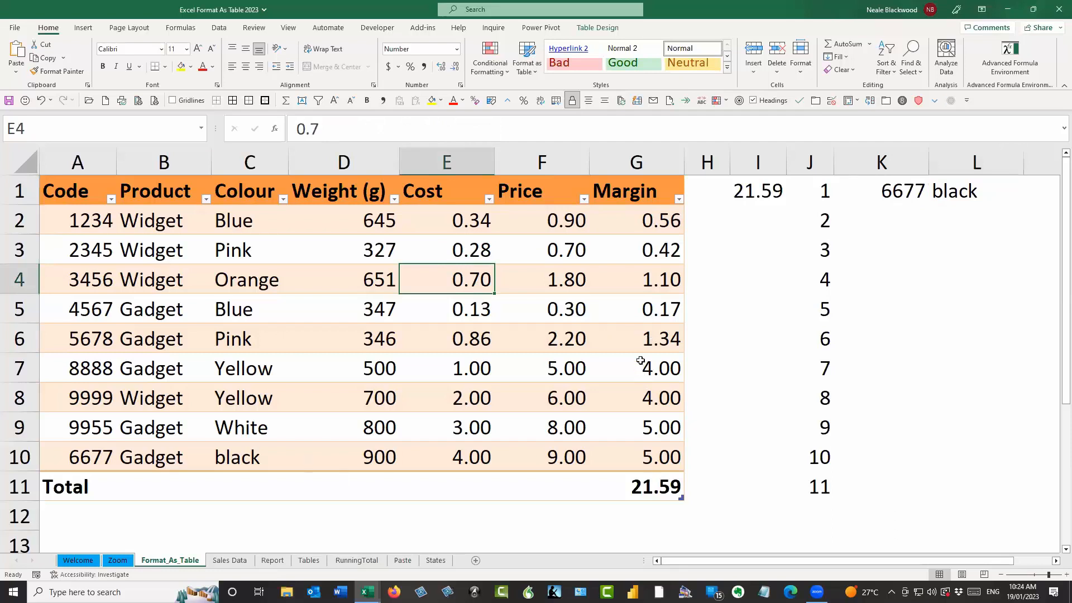
click(638, 338)
right_click(638, 339)
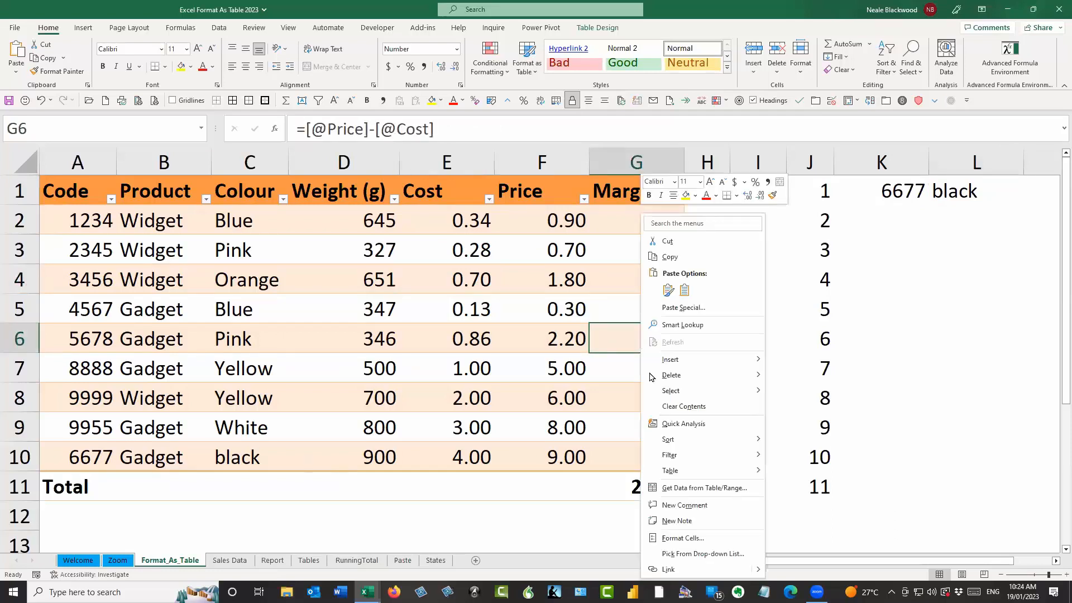
mouse_move(697, 474)
click(780, 473)
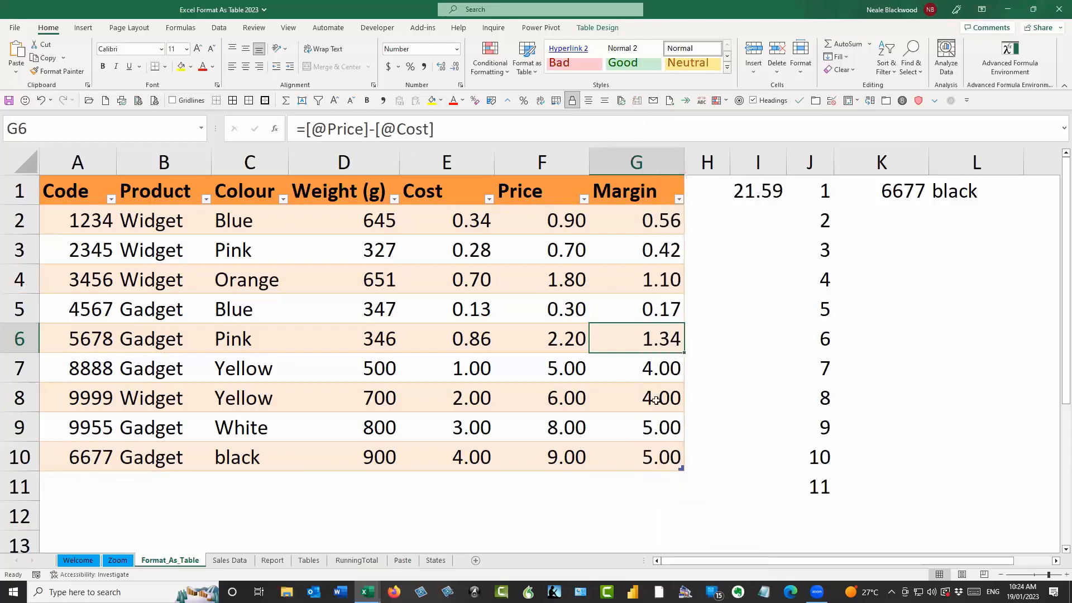
Step: Examine the table's last row cell by cell, from Code to the empty cells beyond Margin and back
click(630, 373)
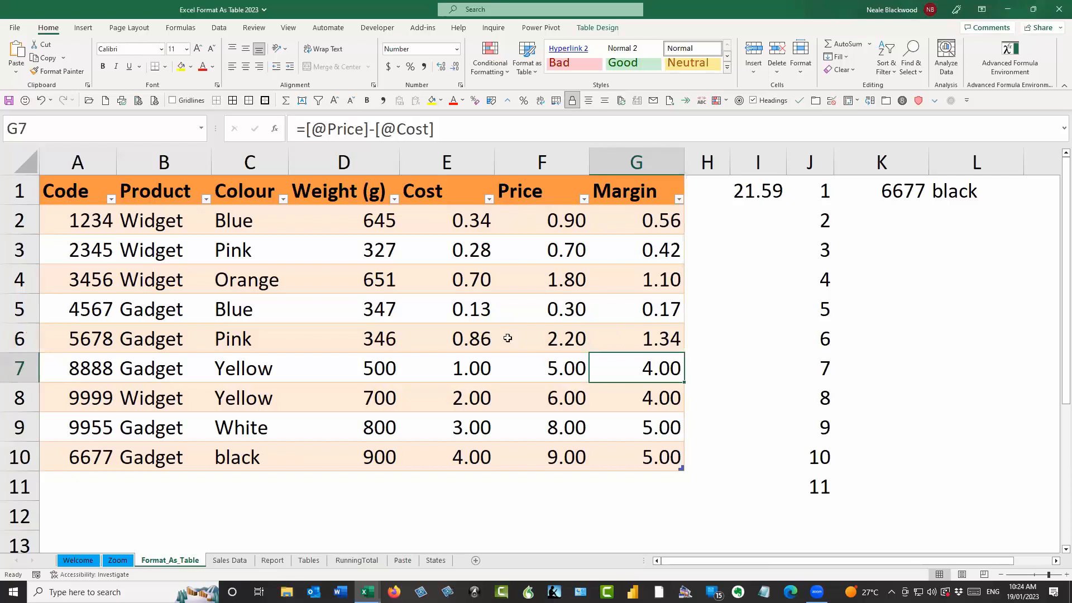
click(474, 330)
click(448, 450)
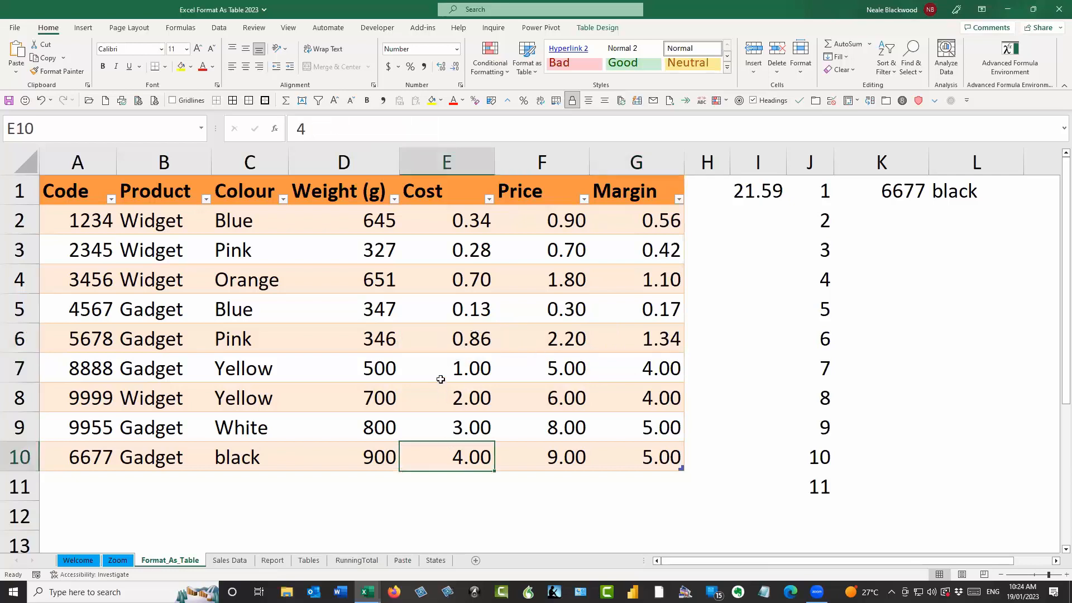
key(Left)
key(Left)
key(Left)
key(Left)
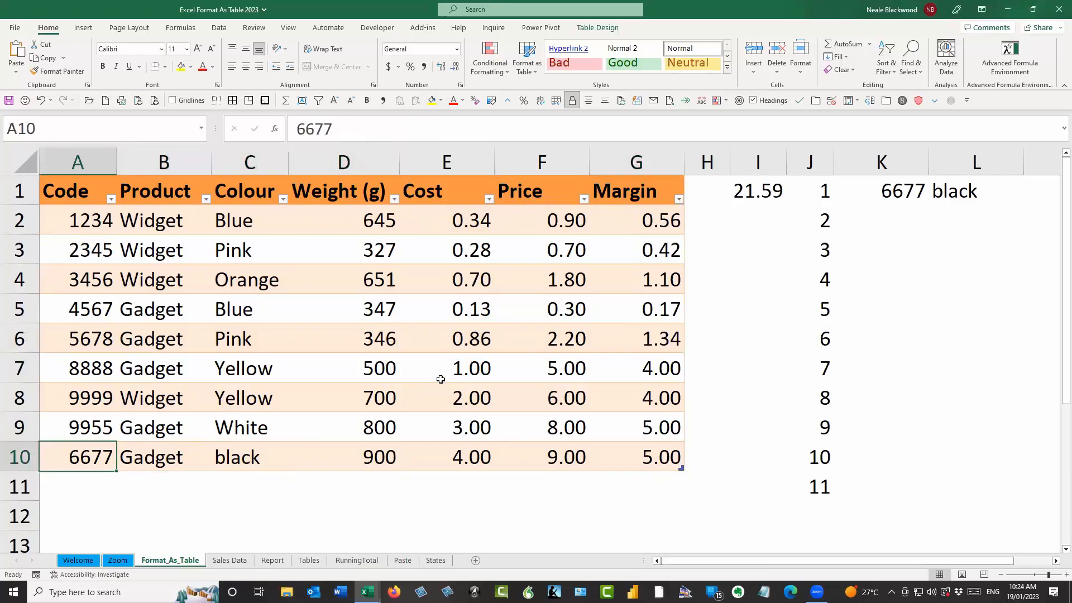
key(Right)
key(Right)
key(Right)
key(Right)
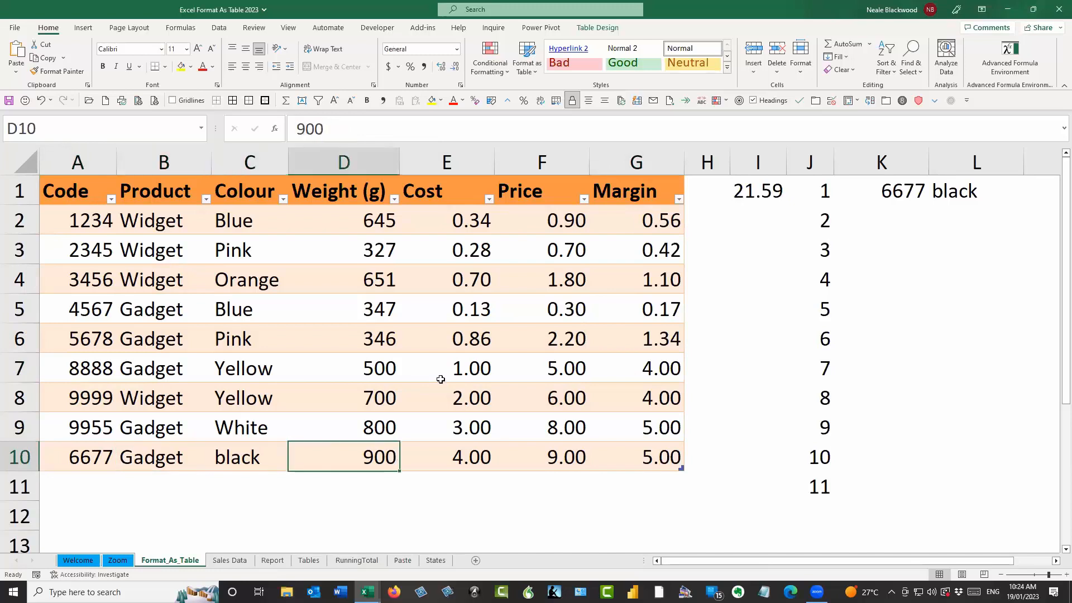
key(Right)
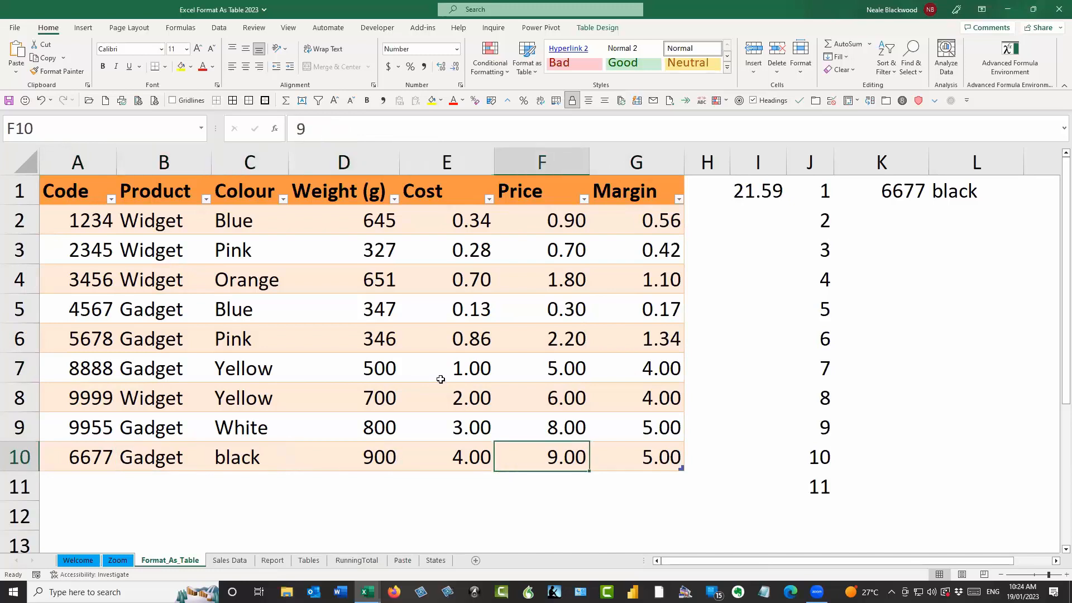
key(Right)
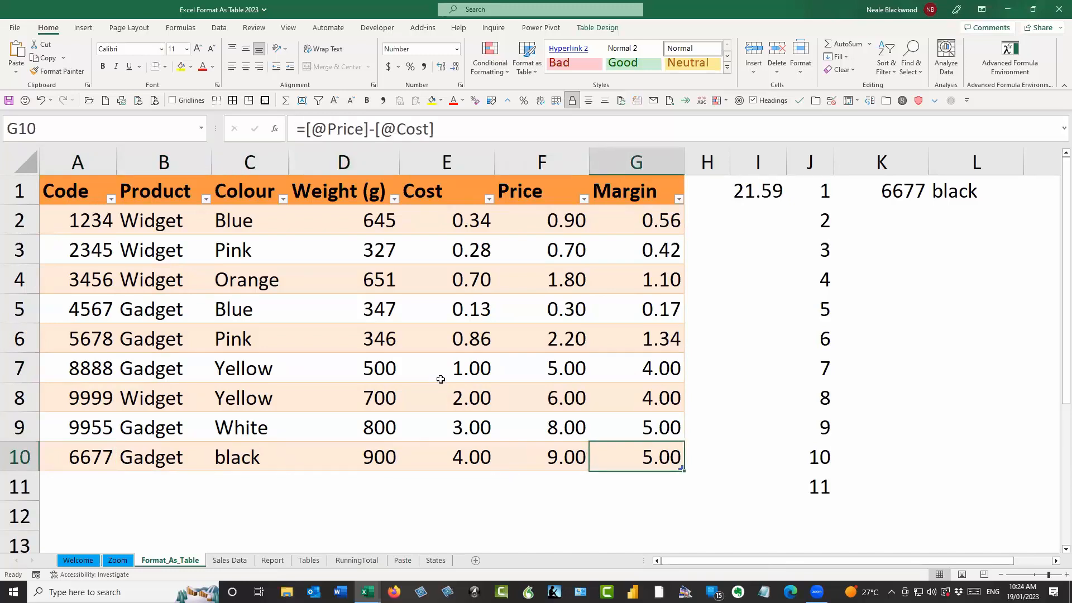
key(Right)
key(Right)
key(Right)
key(Right)
key(Right)
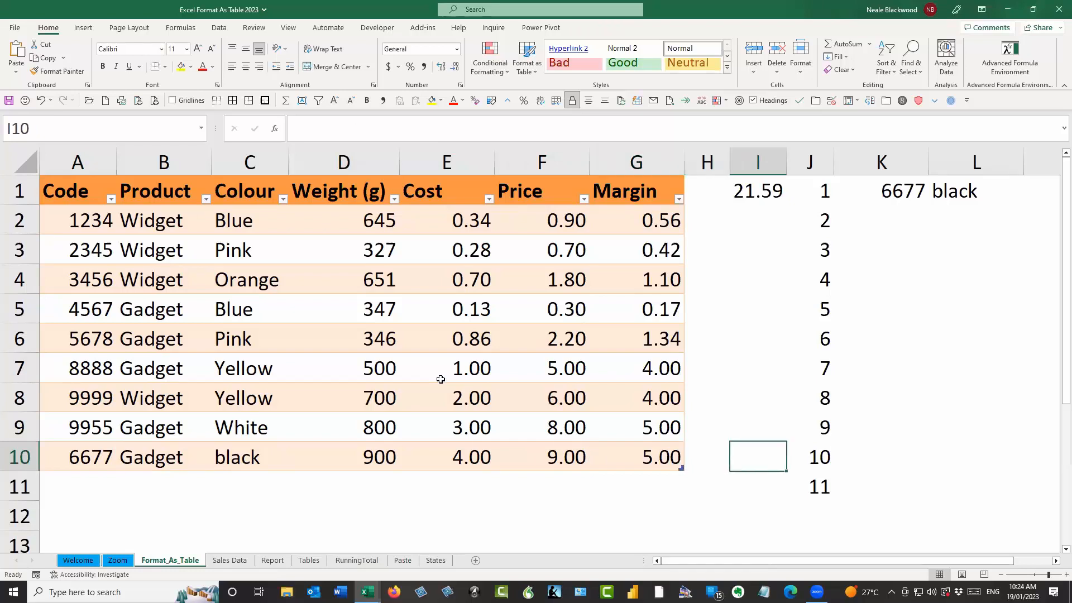
key(Left)
key(Left)
key(Left)
key(Left)
key(Left)
key(Left)
key(Left)
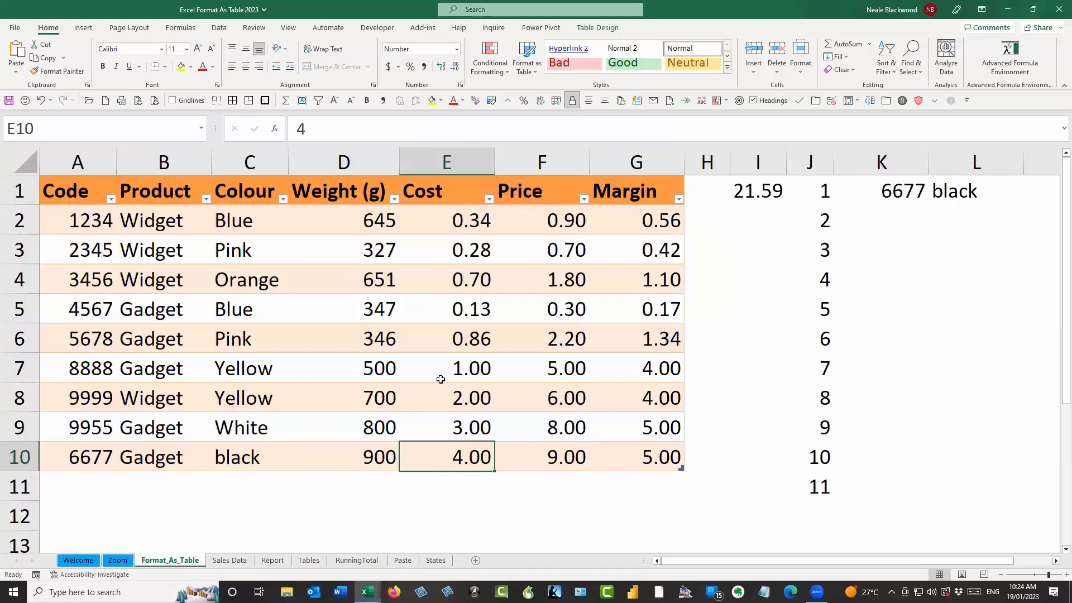
Step: Add a new row at the end of the table with Code 7777, Product Widget and Colour black
key(Right)
key(Right)
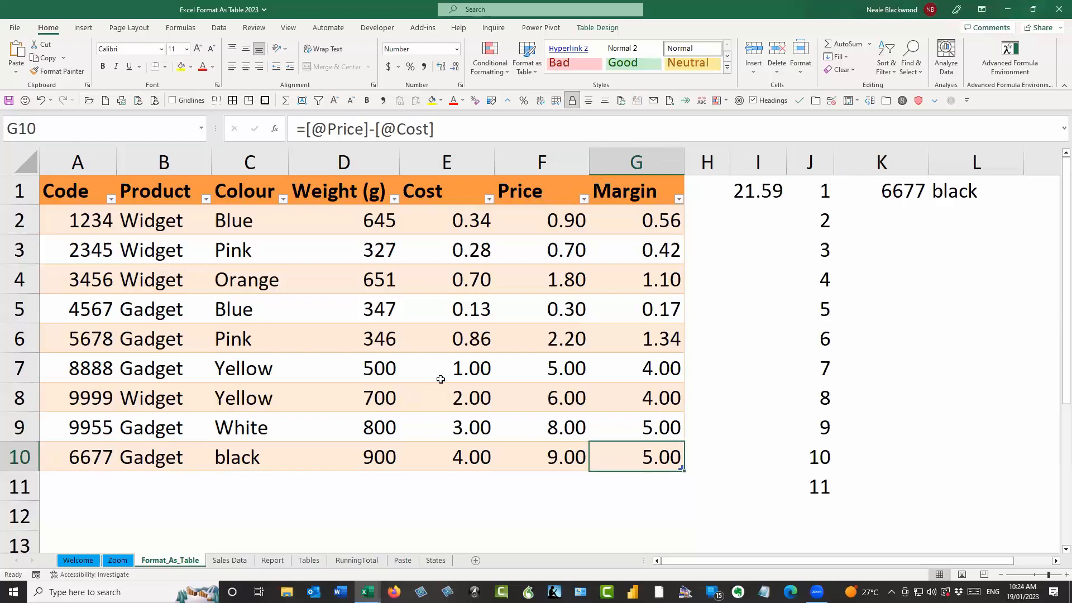
key(Tab)
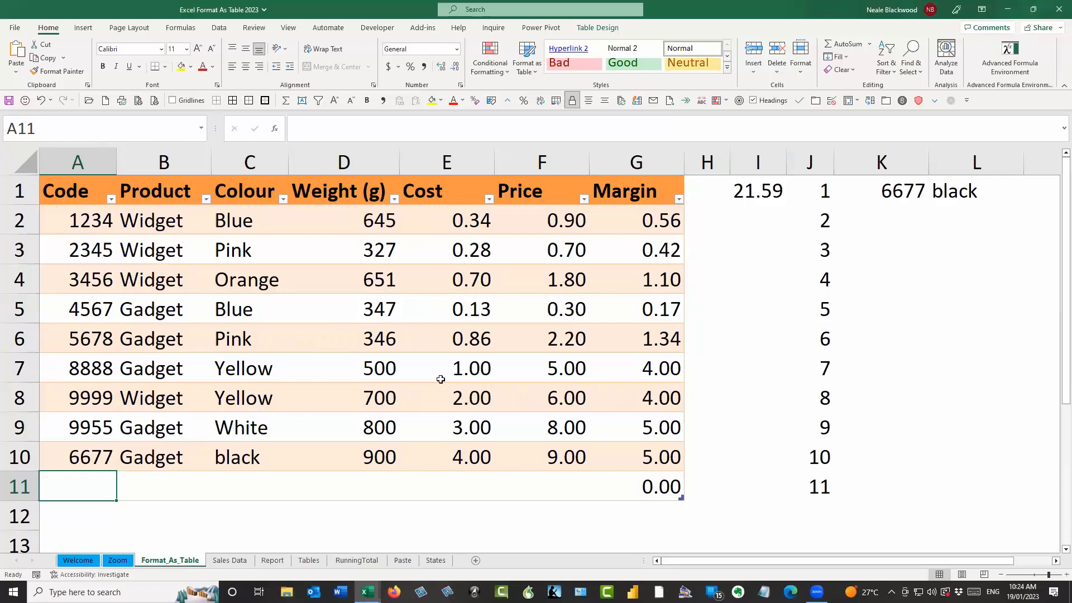
text(7777)
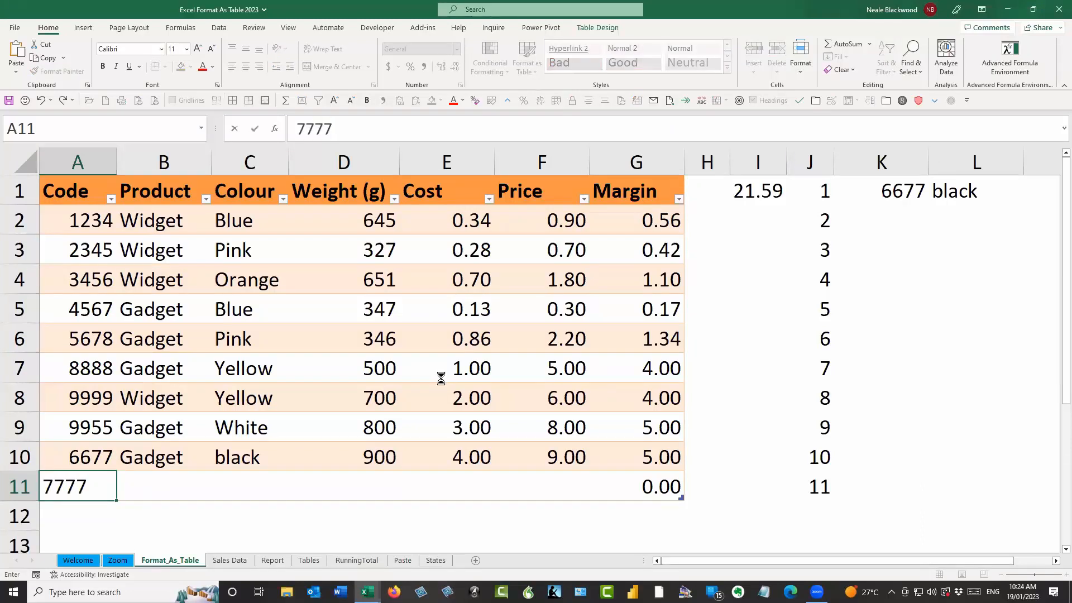
key(Tab)
text(g)
key(Tab)
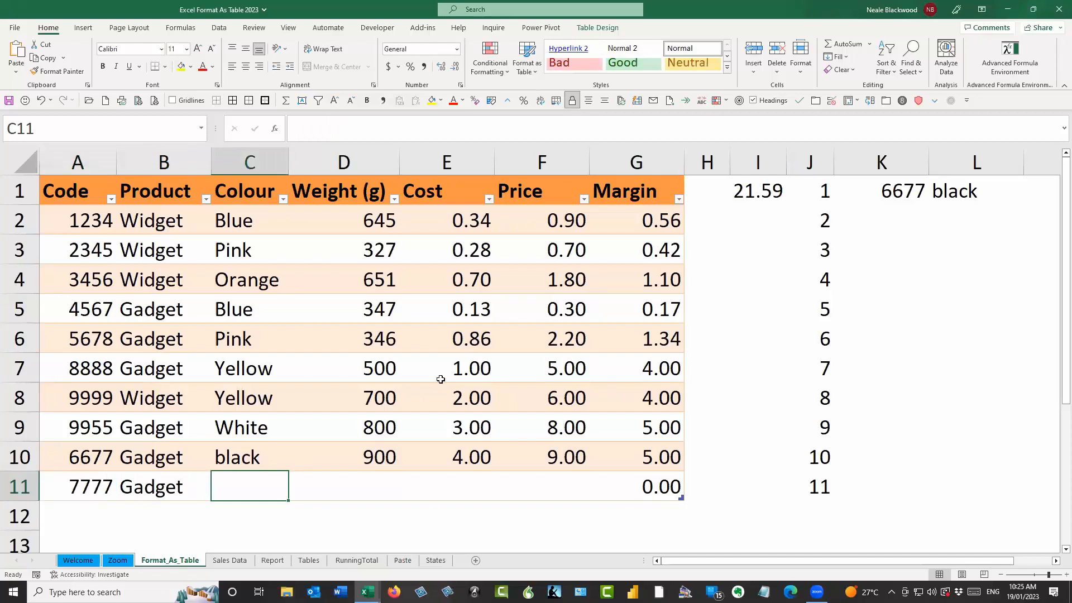
key(shift+Tab)
text(w)
key(Tab)
text(black)
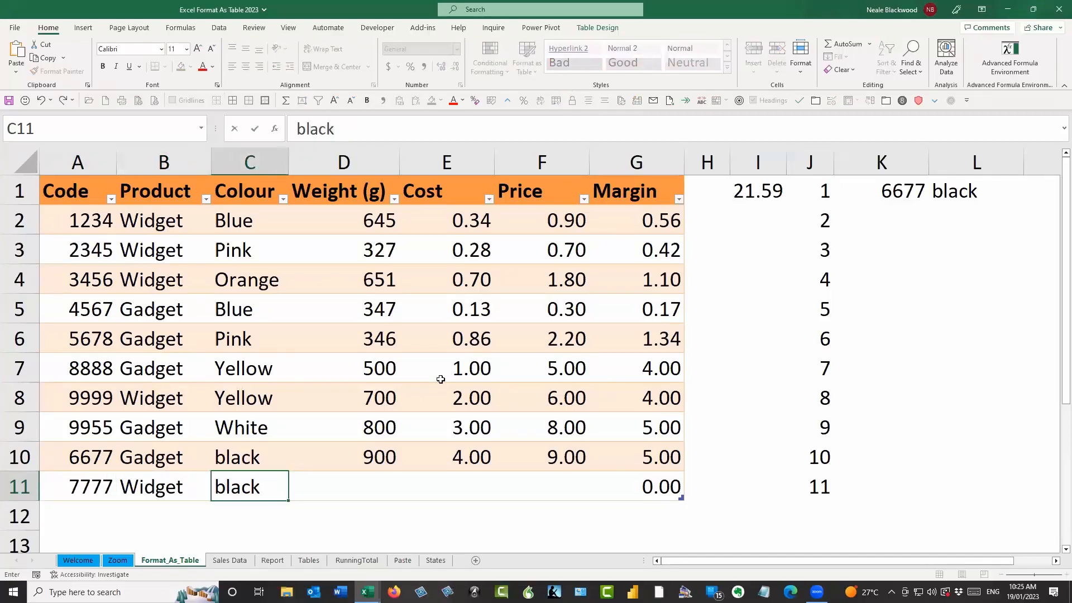
Step: Complete the new row 11 with Weight 950, Cost 5 and Price 10
key(Tab)
text(950)
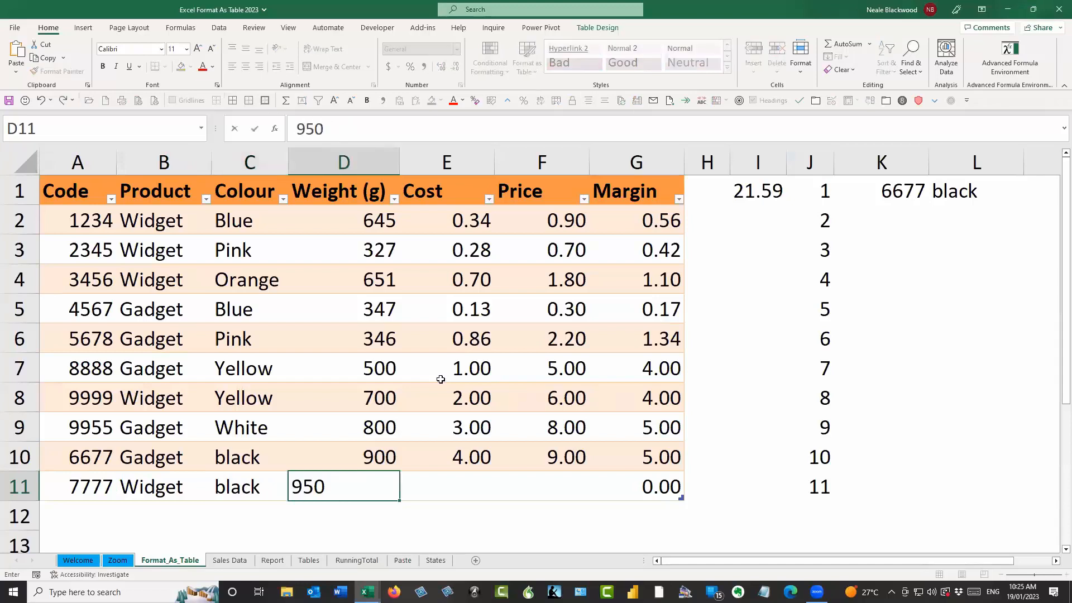
key(Tab)
text(5)
key(Tab)
text(10)
key(ctrl+Return)
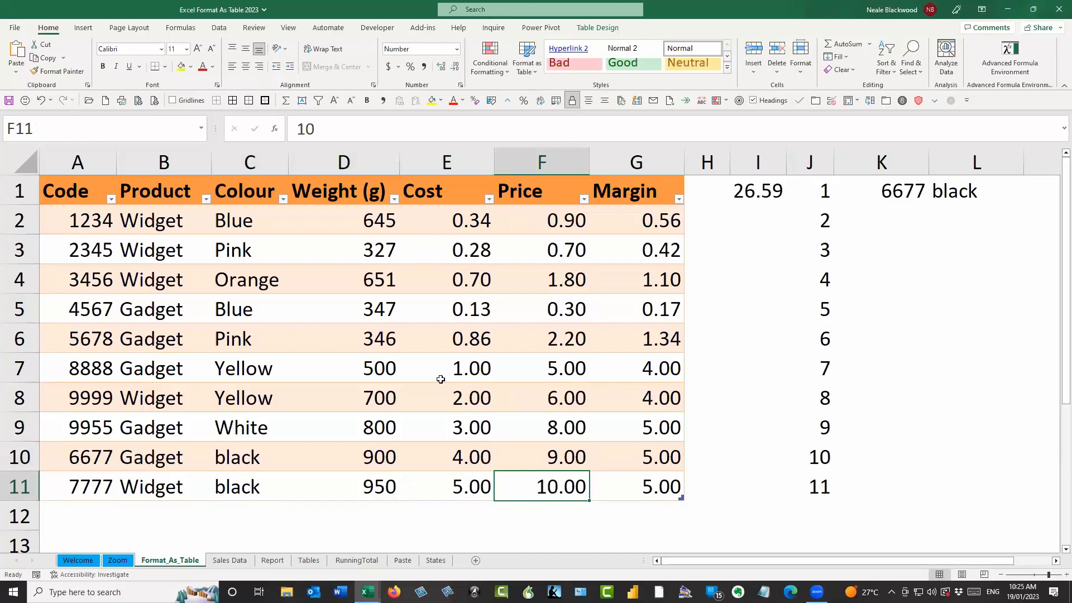
Step: Inspect the Margin formula in the new row 11 and in the rows above it
key(Up)
key(Up)
key(Down)
key(Down)
key(Right)
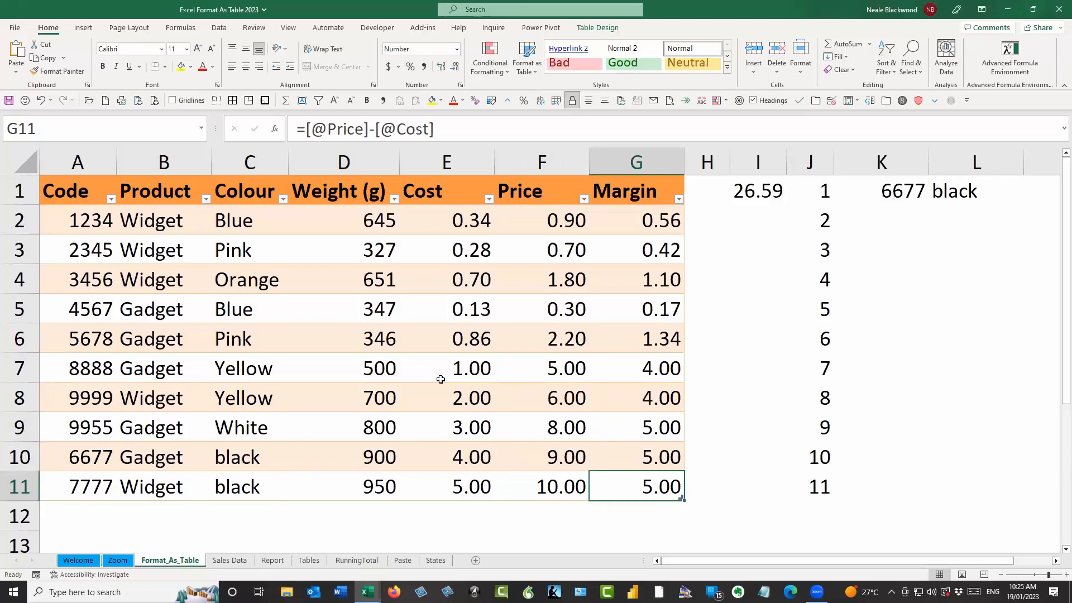
key(Up)
key(Up)
key(Up)
key(Up)
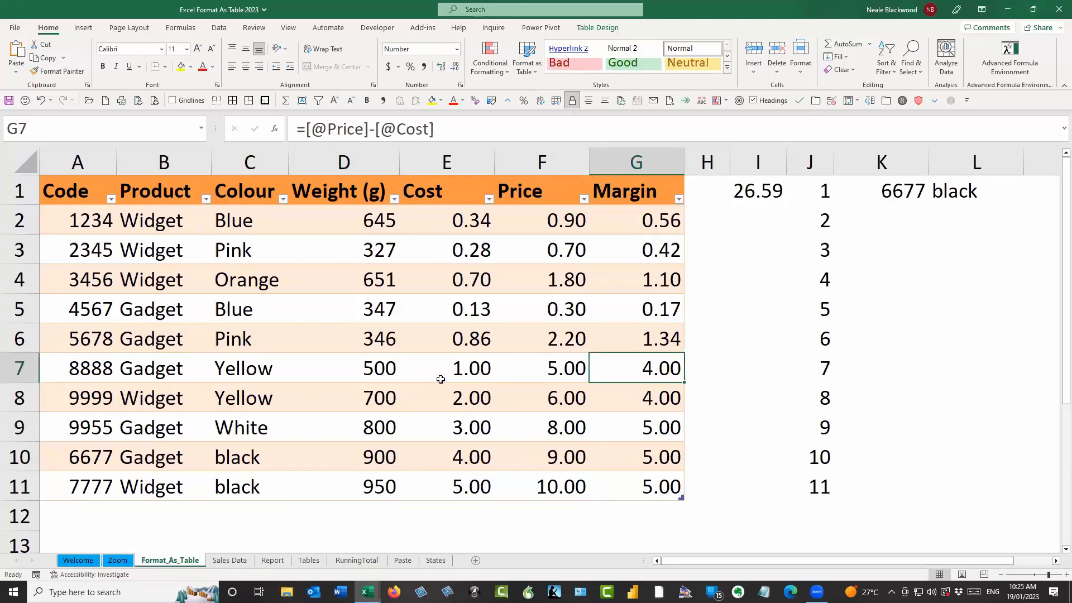
Step: Move cell by cell from the Margin cell in row 7 into row 8 to examine how navigation wraps inside the table
key(Tab)
key(Tab)
key(Tab)
key(Tab)
key(Tab)
key(Tab)
key(Tab)
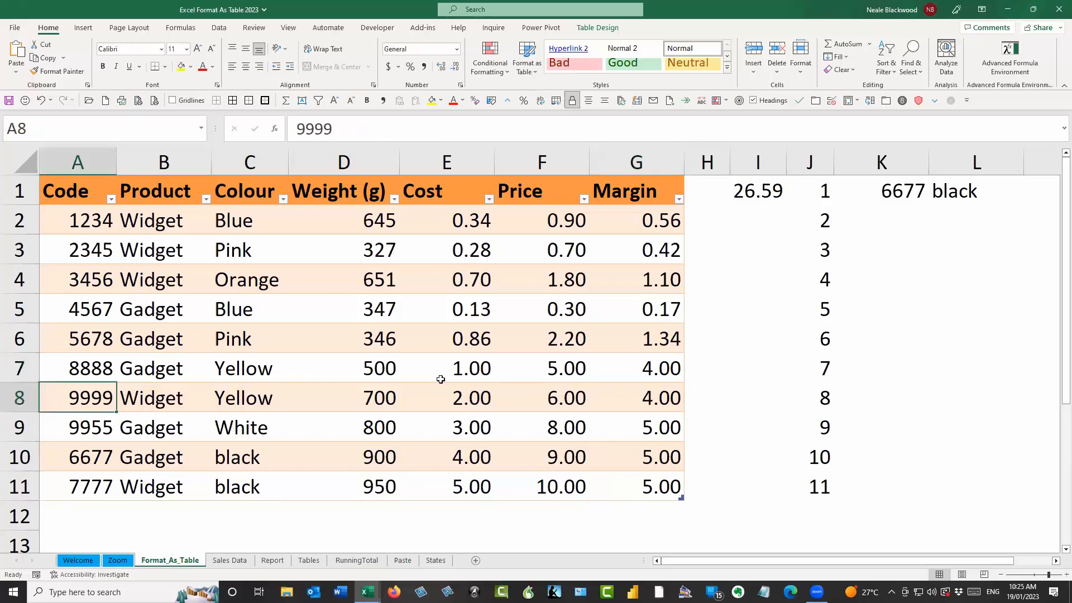
Step: Move cell by cell through table rows 8 to 11, ending on the last Margin cell in G11
key(Tab)
key(Tab)
key(Tab)
key(Tab)
key(Tab)
key(Tab)
key(Tab)
key(Tab)
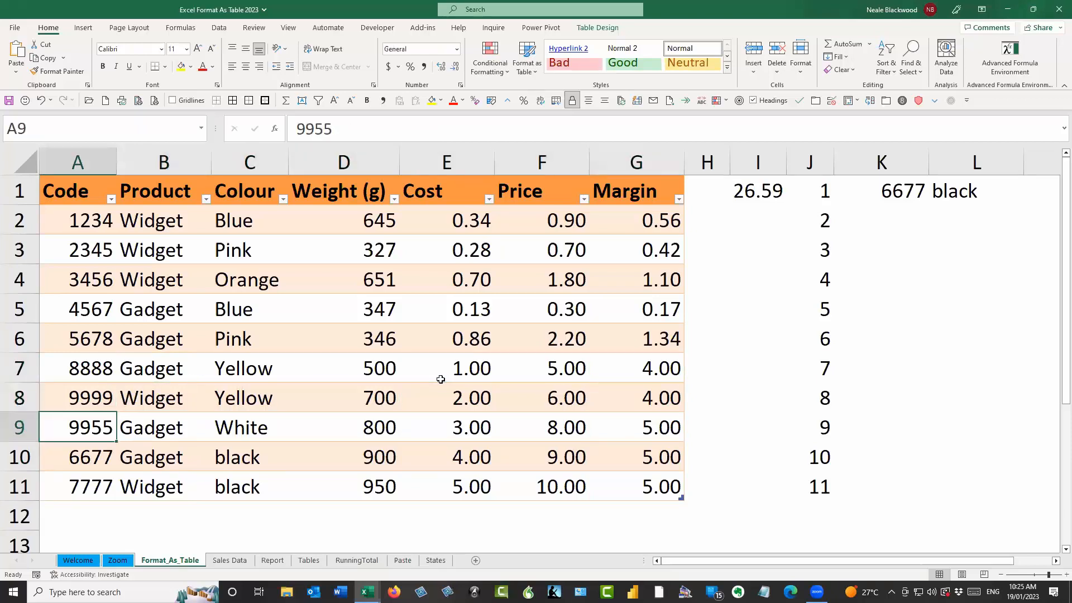
key(Tab)
key(Tab)
key(Tab)
key(Tab)
key(Tab)
key(Tab)
key(Tab)
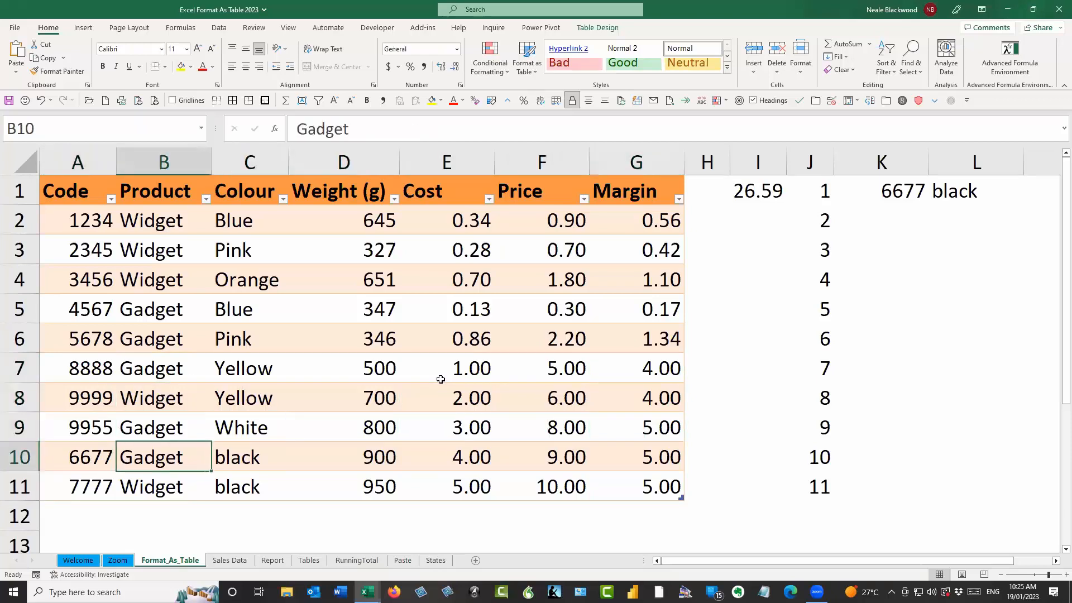
key(Tab)
key(Tab)
key(Tab)
key(Tab)
key(Tab)
key(Tab)
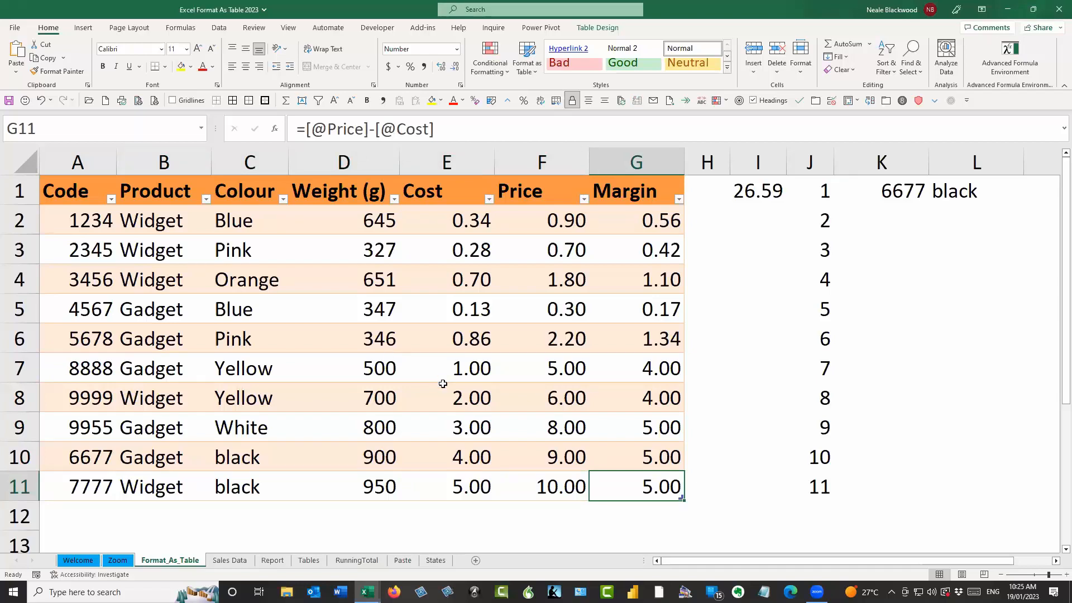
Step: Insert a blank table row above the code 5678 row and delete it again
click(380, 340)
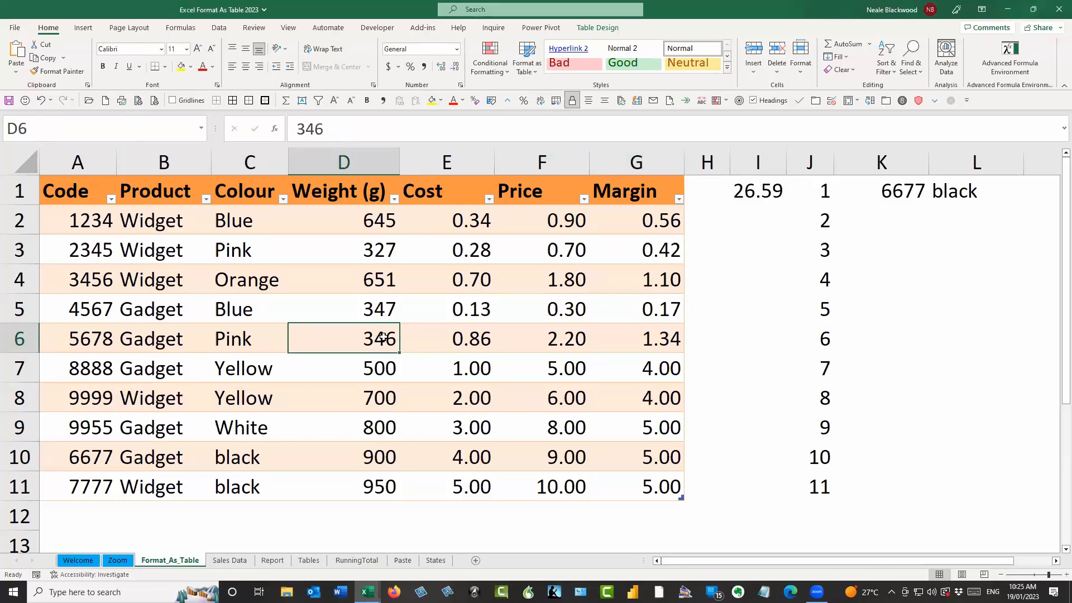
right_click(383, 337)
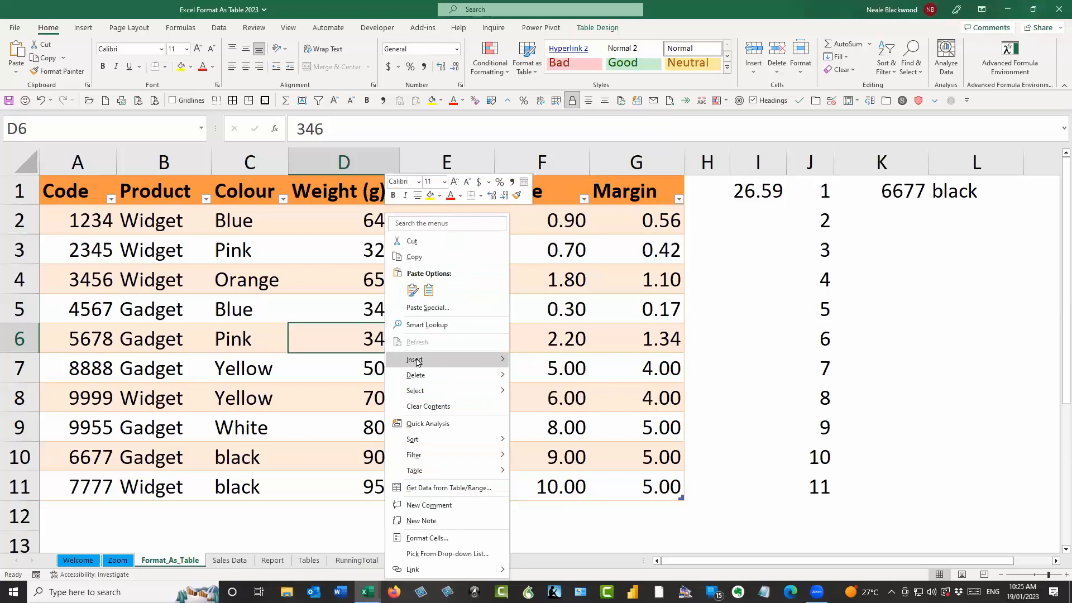
click(369, 340)
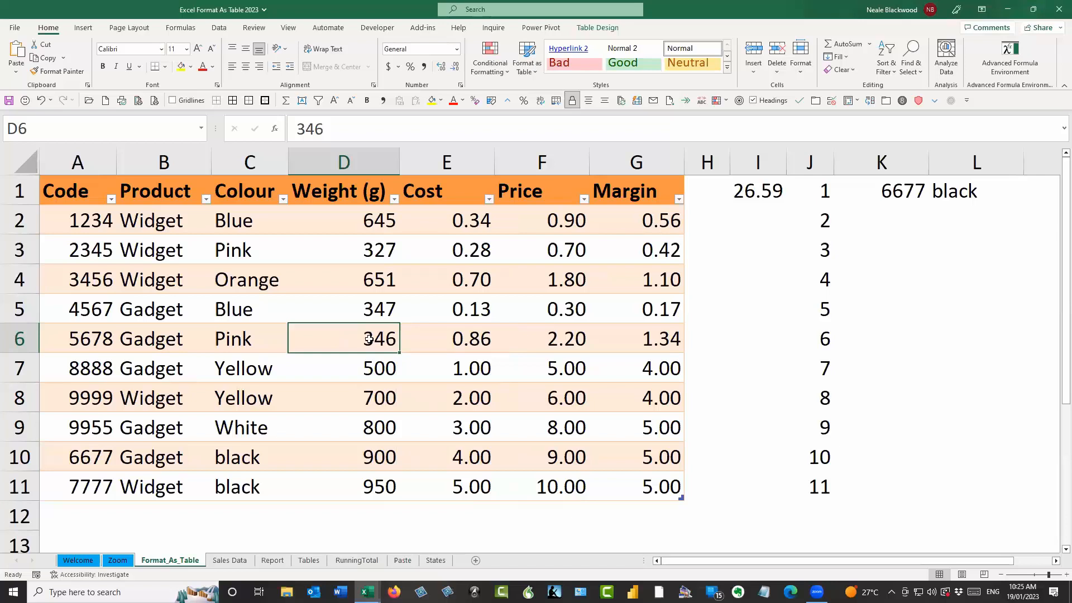
key(ctrl+shift+plus)
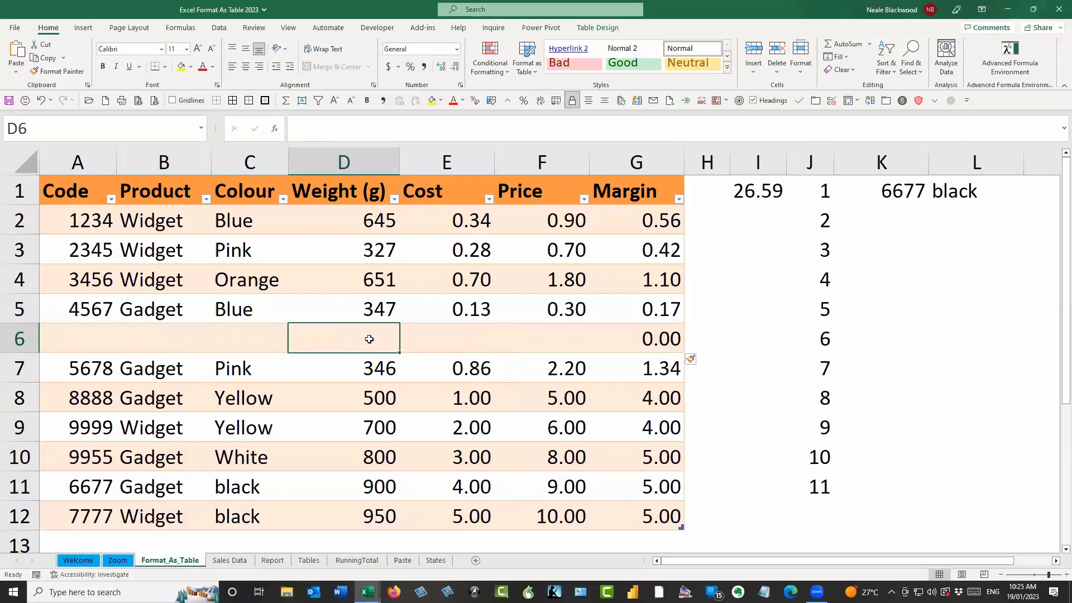
key(ctrl+minus)
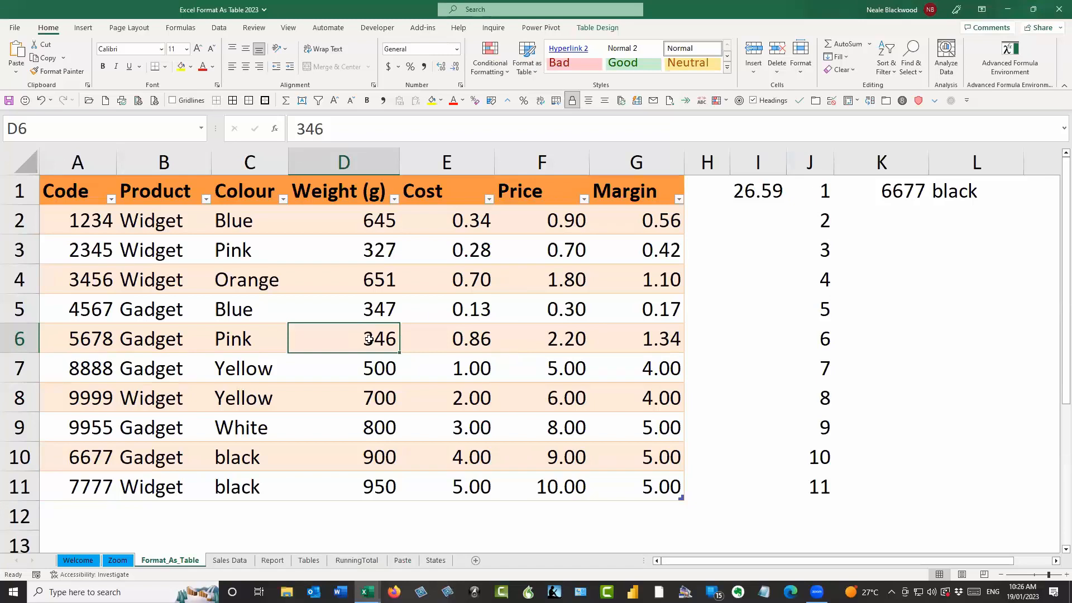
Step: Select the table's data without headers, the whole table with headers, and the table's entire current region from D5
key(ctrl+a)
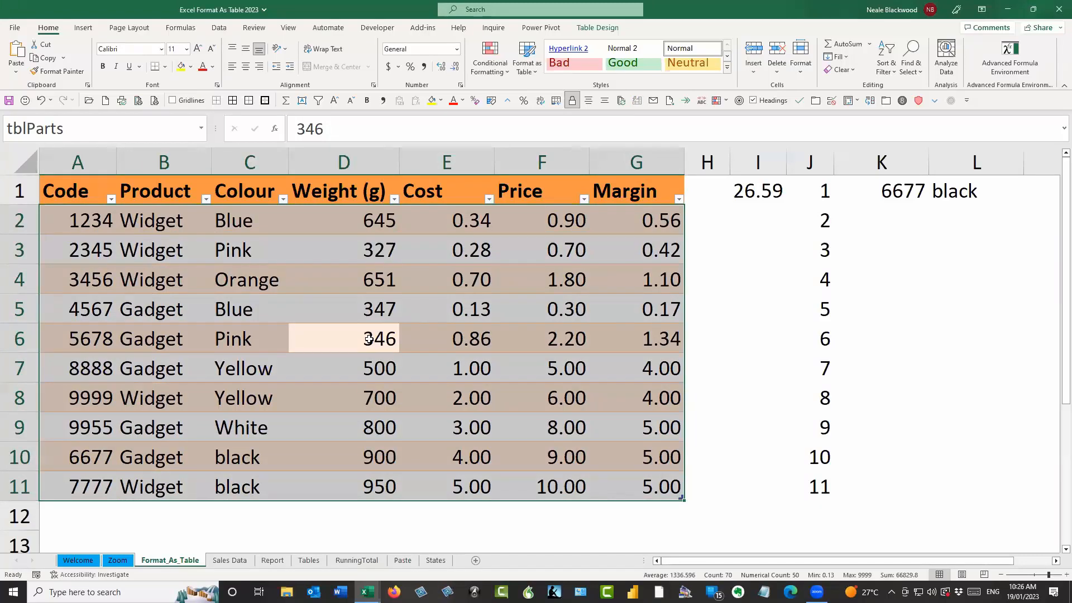
key(ctrl+a)
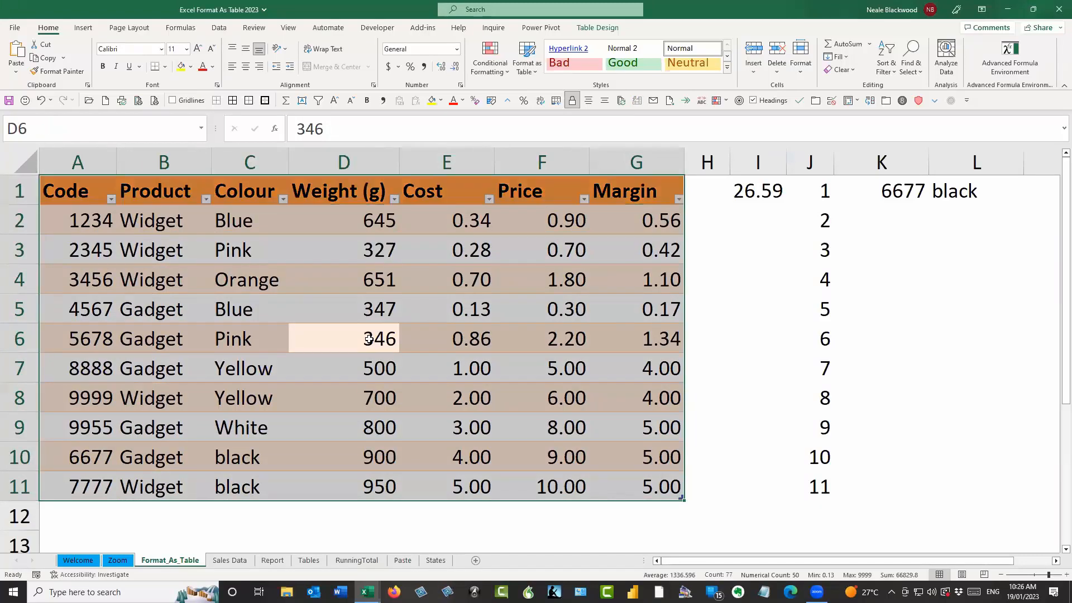
key(Up)
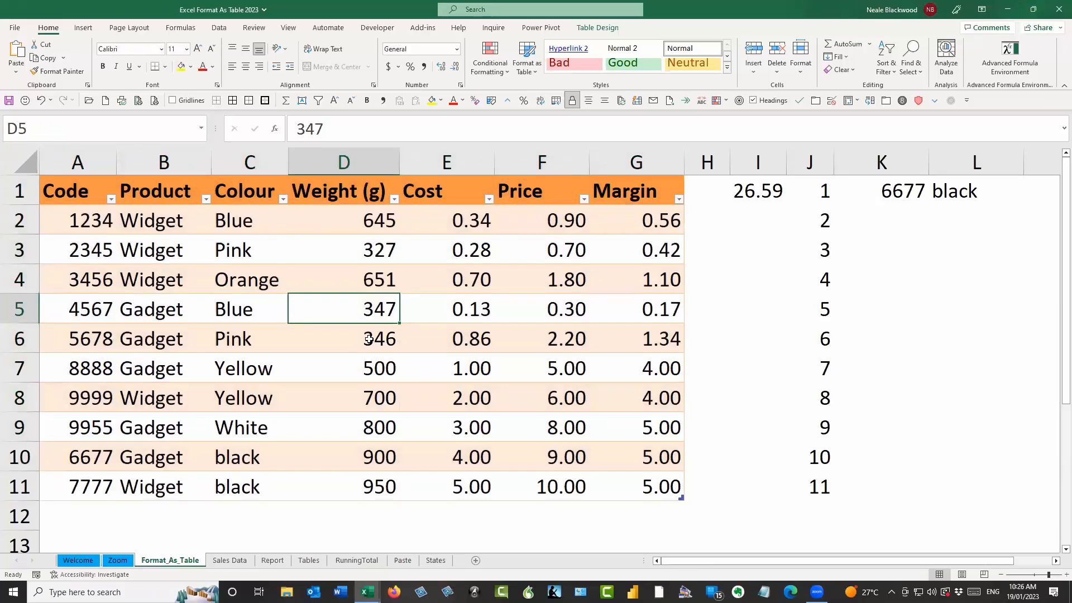
key(ctrl+shift+8)
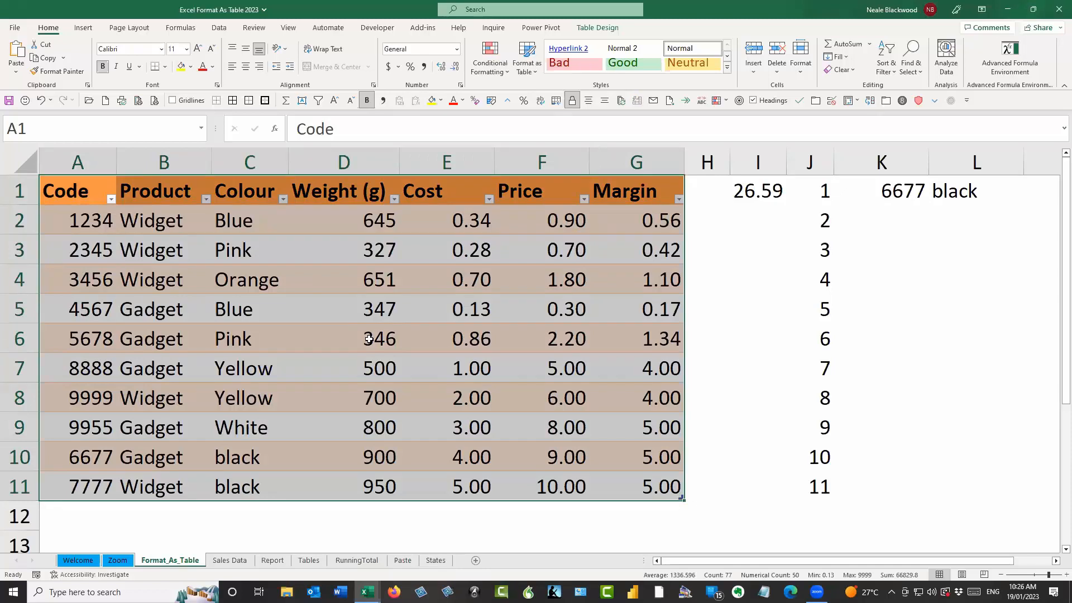
Step: Select only table row 5, and the data of the Weight (g) column from cell D4
click(369, 312)
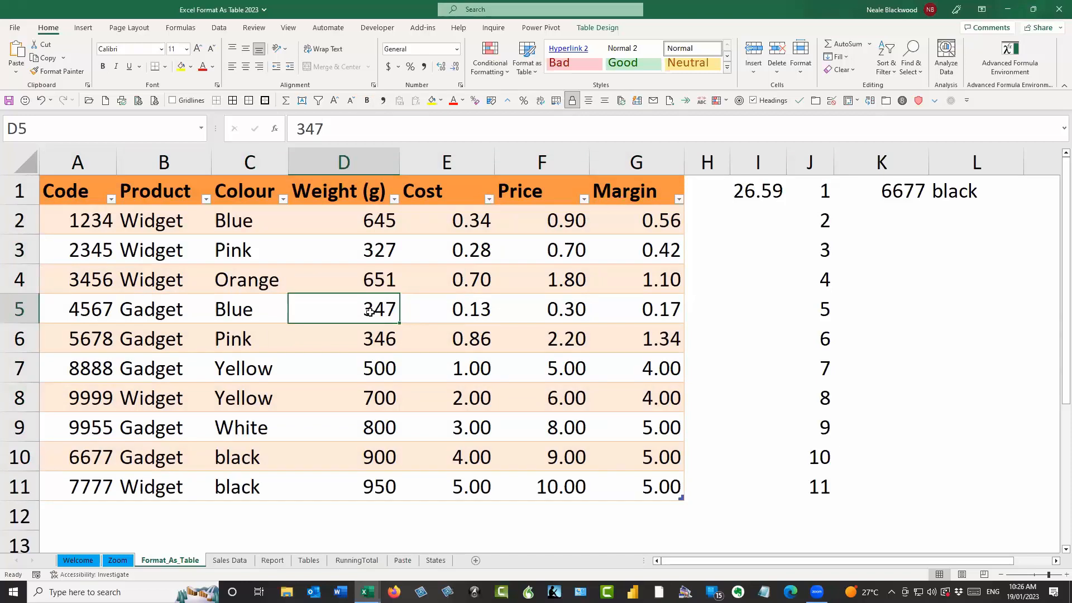
key(shift+space)
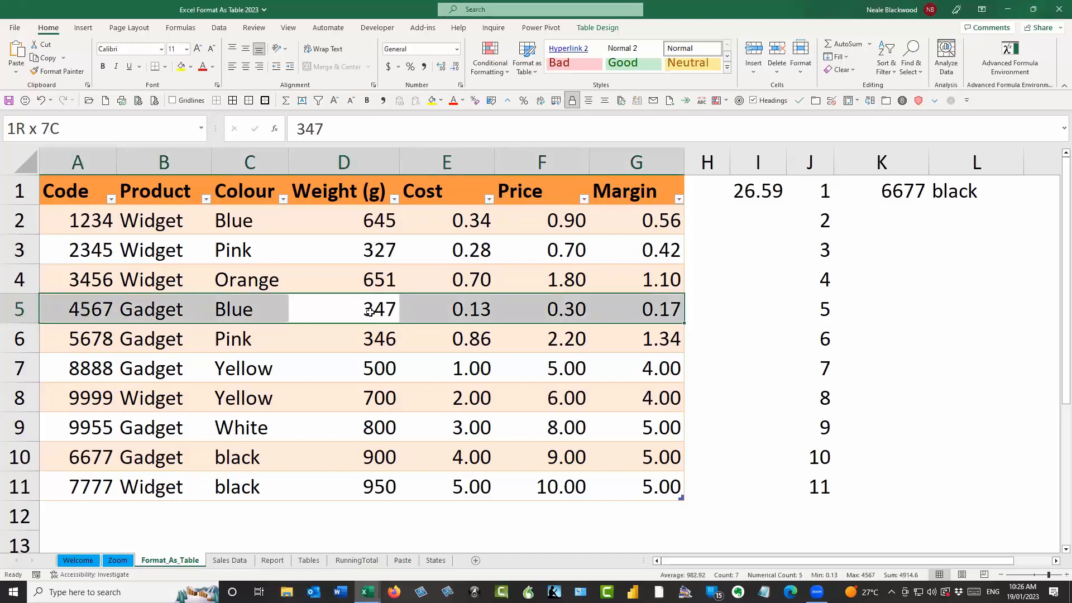
key(Up)
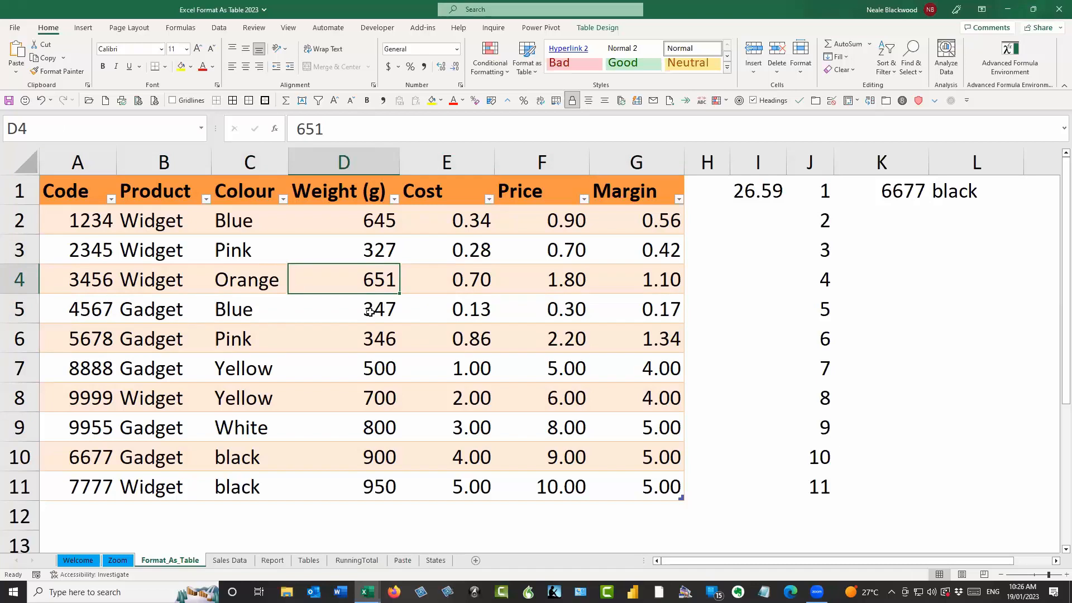
key(ctrl+space)
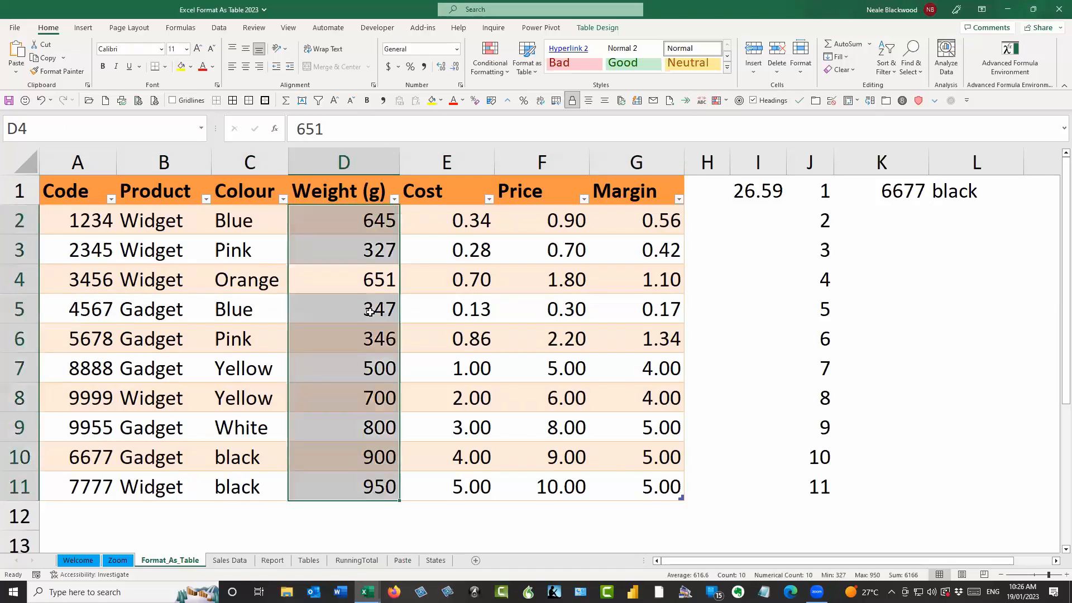
Step: Re-enter the total in I1 as =SUM(tblParts[Margin]), expanding a reference to G3 into the full Margin column
key(Up)
key(Up)
key(Right)
key(Right)
key(Right)
key(Right)
key(Right)
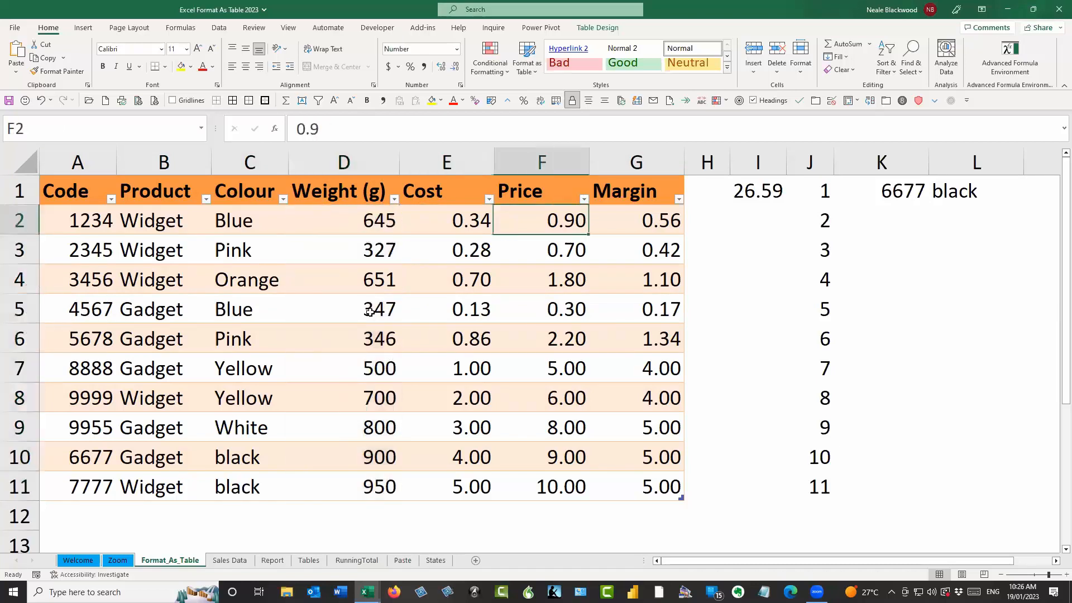
key(Up)
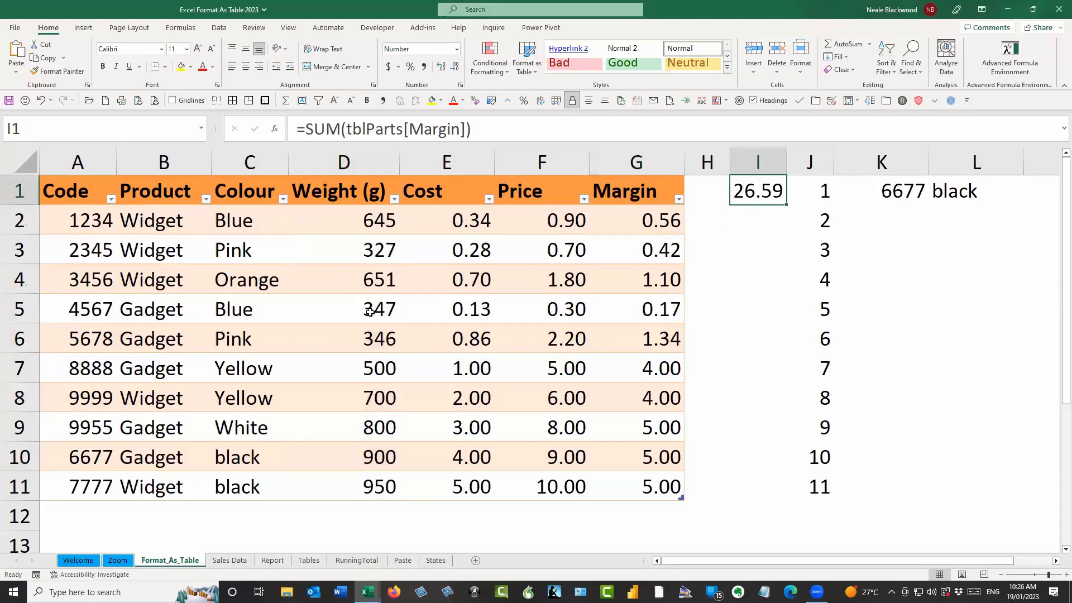
text(=SUM()
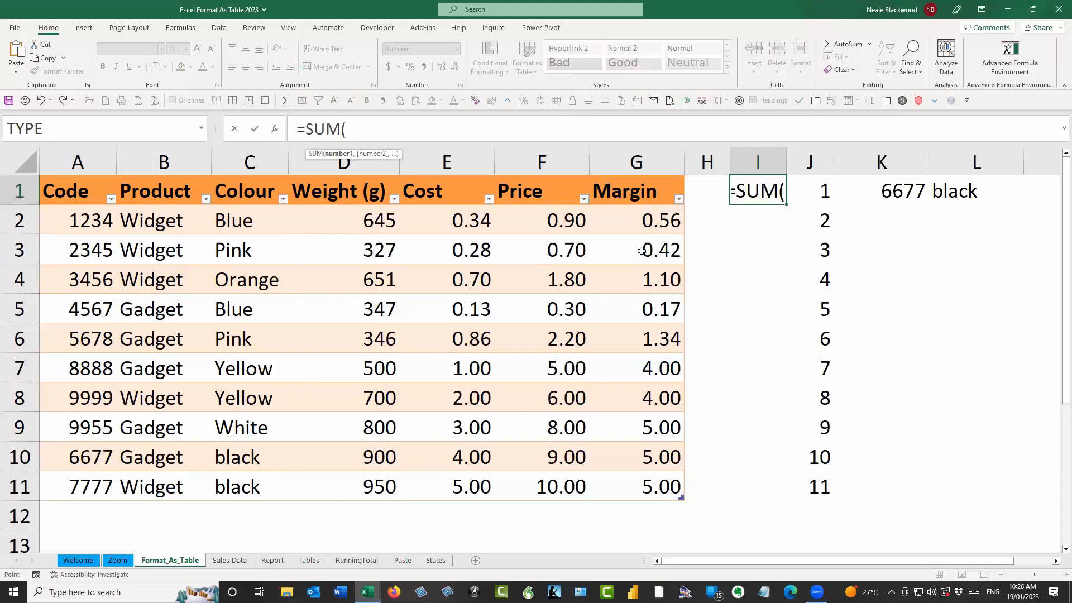
click(641, 253)
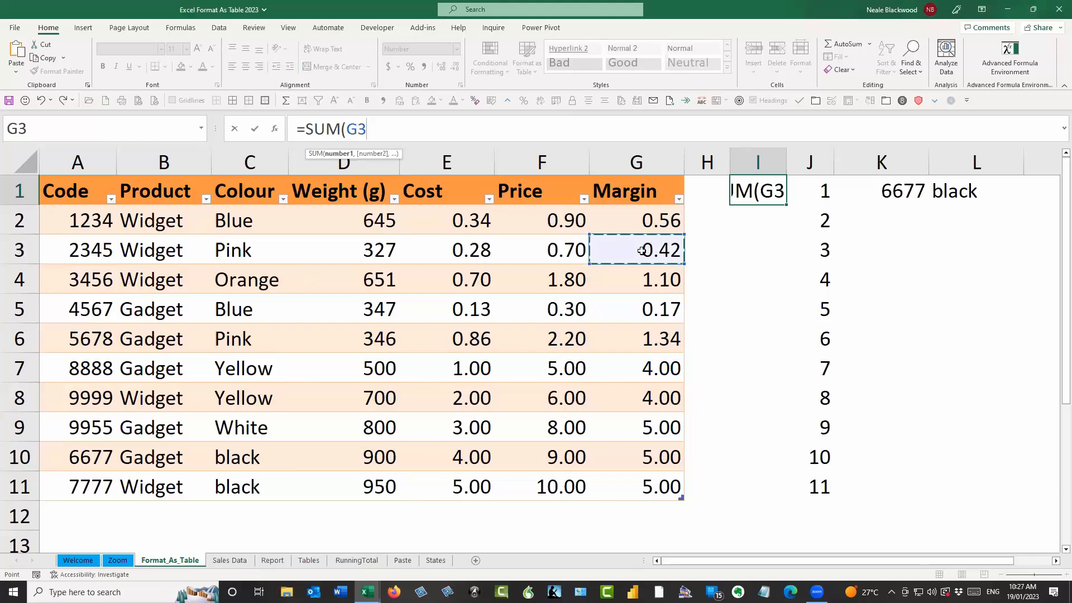
key(ctrl+space)
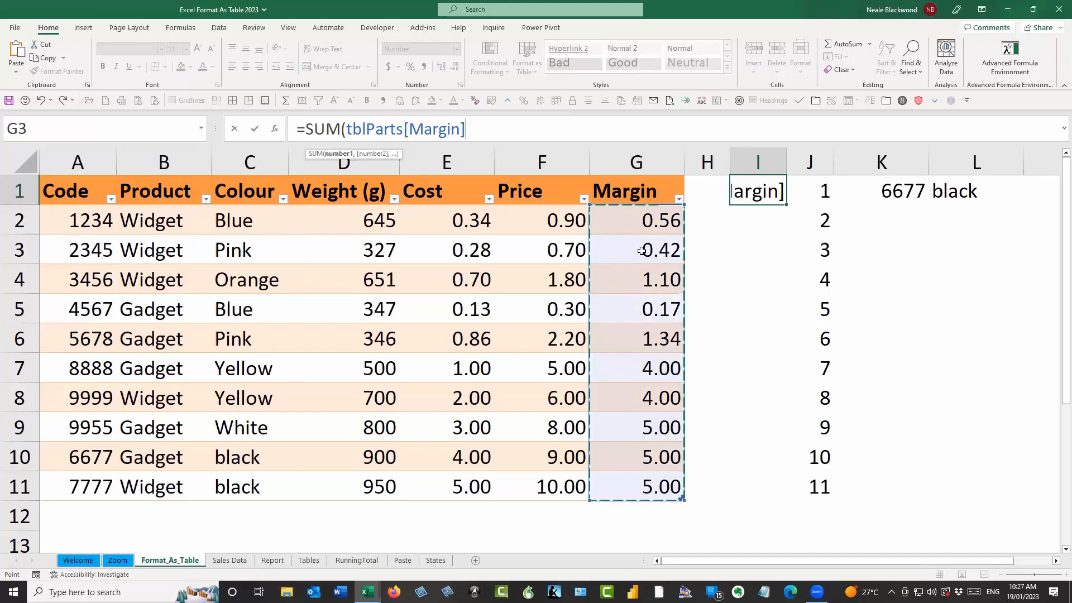
key(Return)
key(Up)
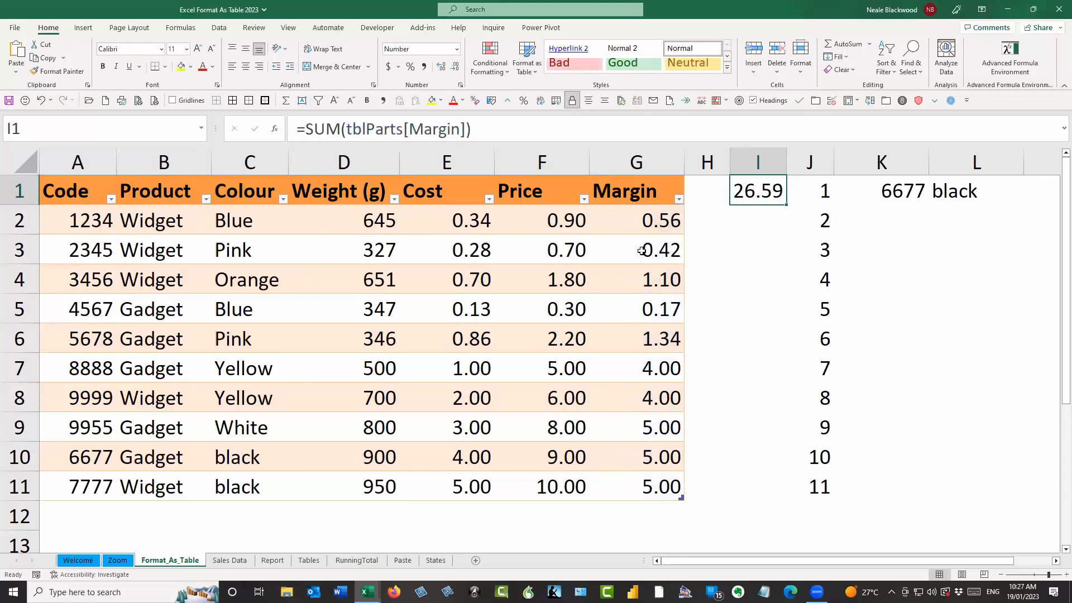
Step: Rebuild the I1 formula as =SUM(tblParts[Margin]), picking the whole Margin column at its header, and keep I1 selected
text(=sum)
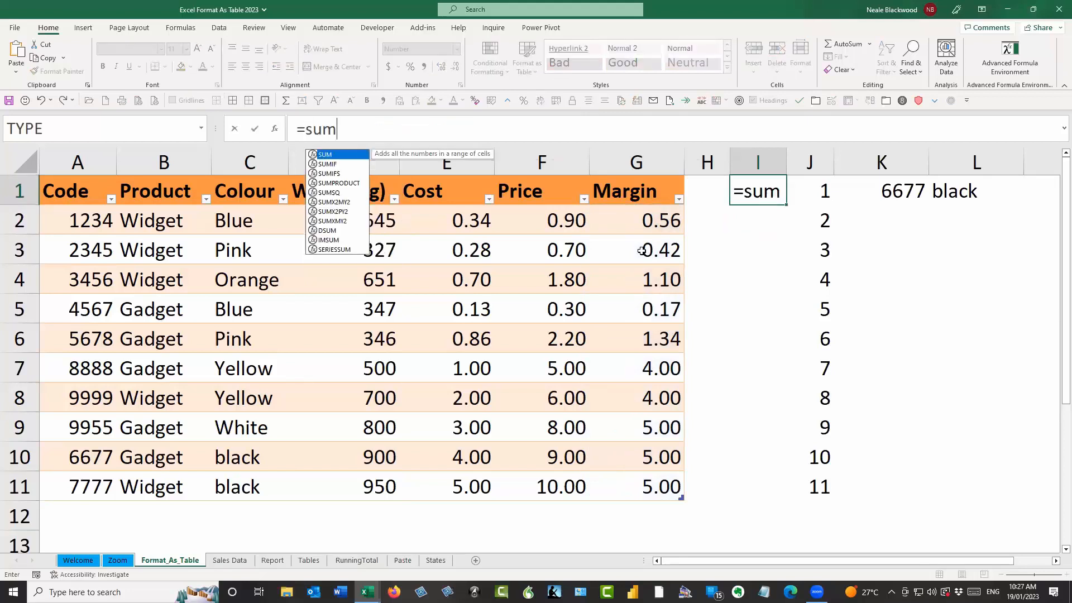
key(Tab)
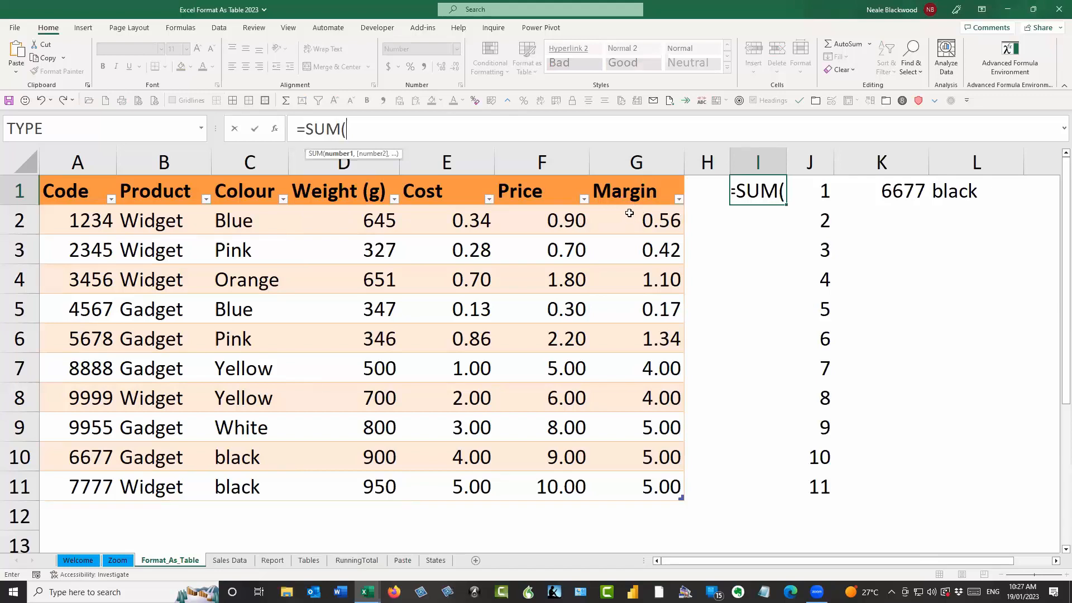
click(638, 177)
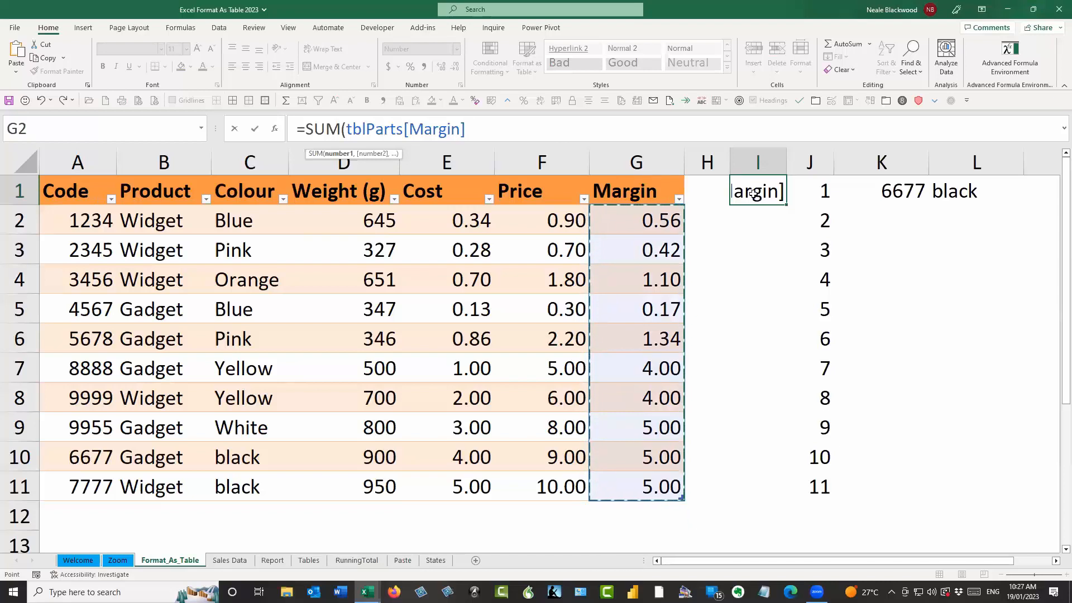
key(ctrl+Return)
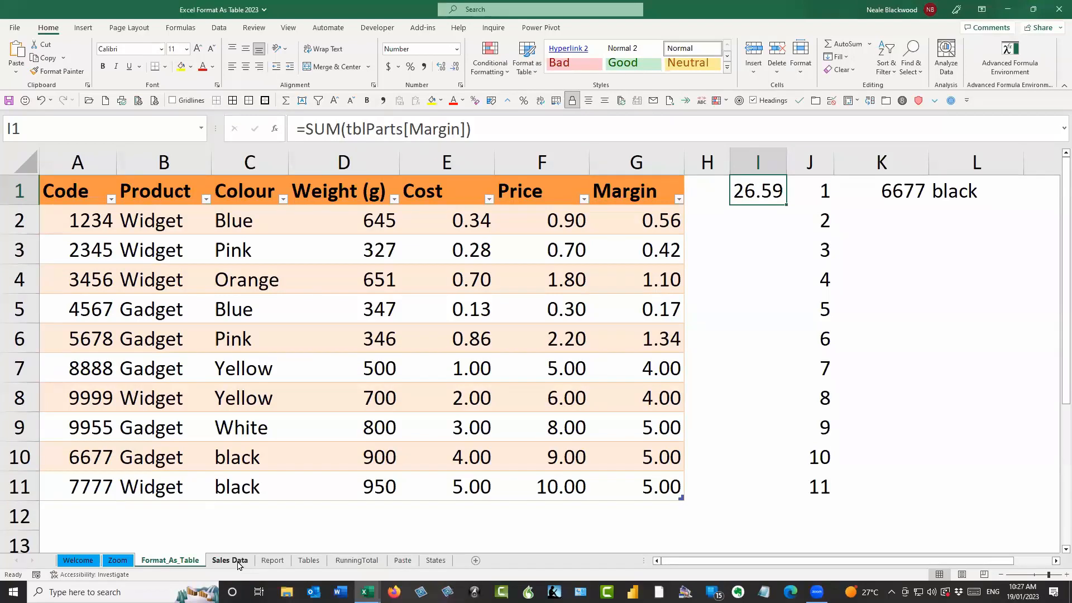
Step: Open the Sales Data sheet and examine the data's extent from the headers to the last row of the Volume column
click(237, 562)
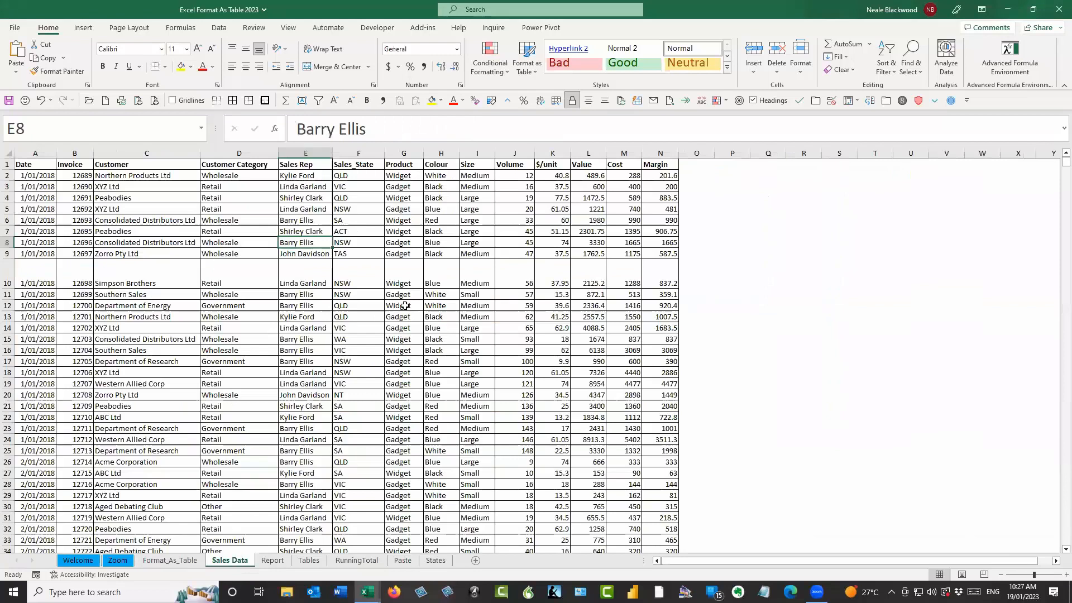
click(399, 254)
click(429, 199)
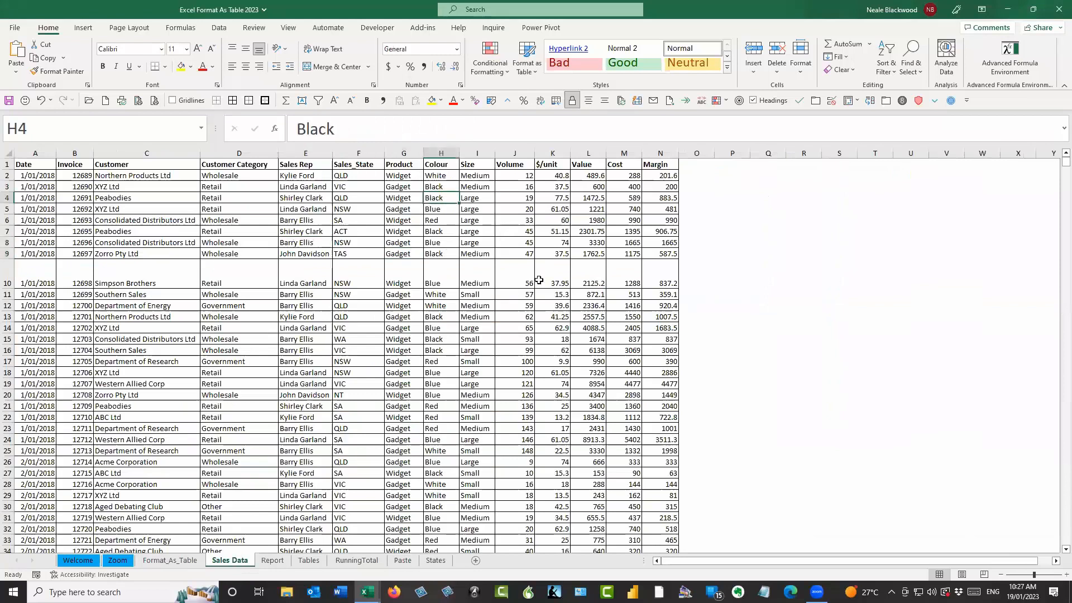
click(520, 254)
key(ctrl+Down)
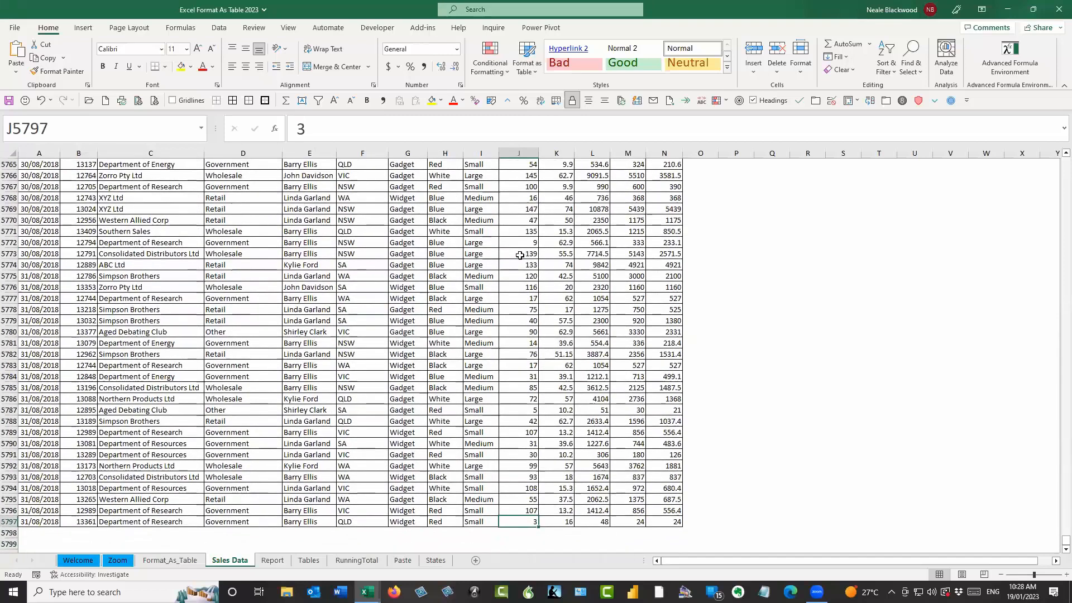
key(ctrl+Up)
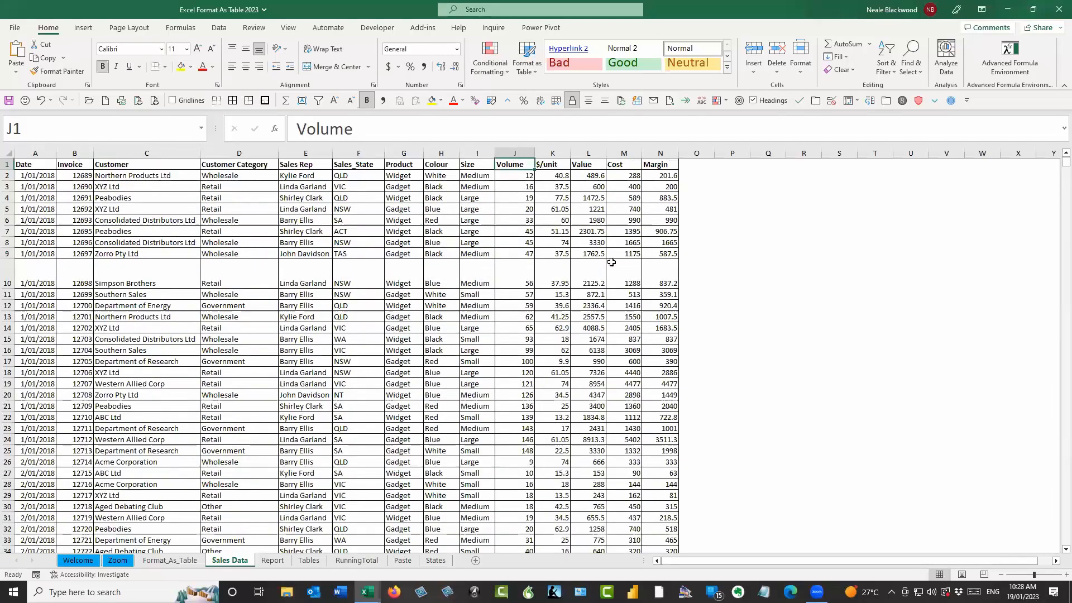
Step: Reduce the height of row 10 on the Sales Data sheet to match the other rows
drag(7, 286, 280, 271)
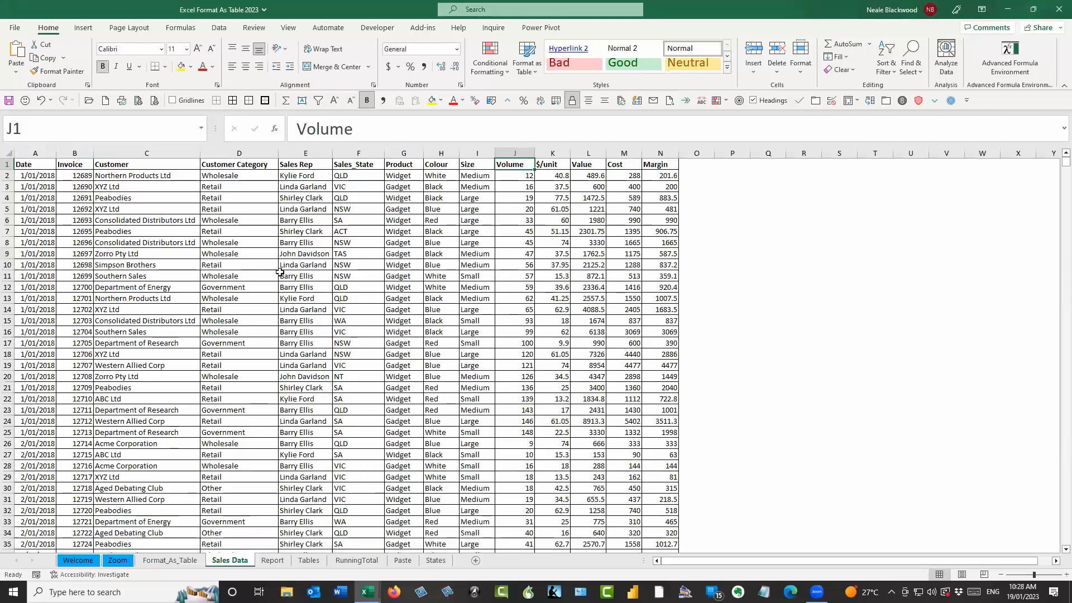
click(276, 200)
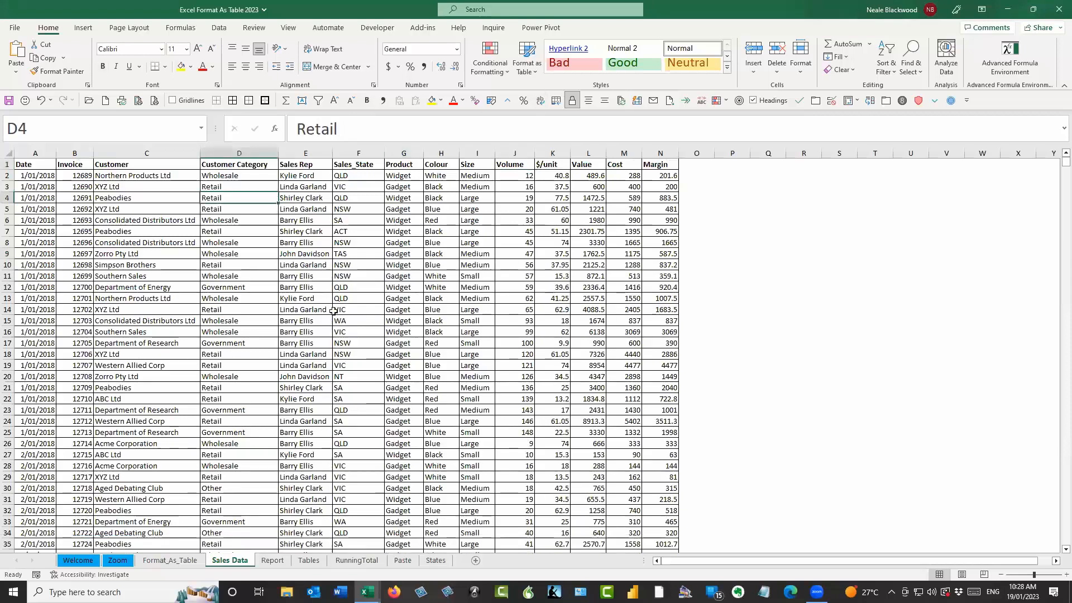
Step: Convert the sales data range A1:N5797 into a table with headers
click(365, 219)
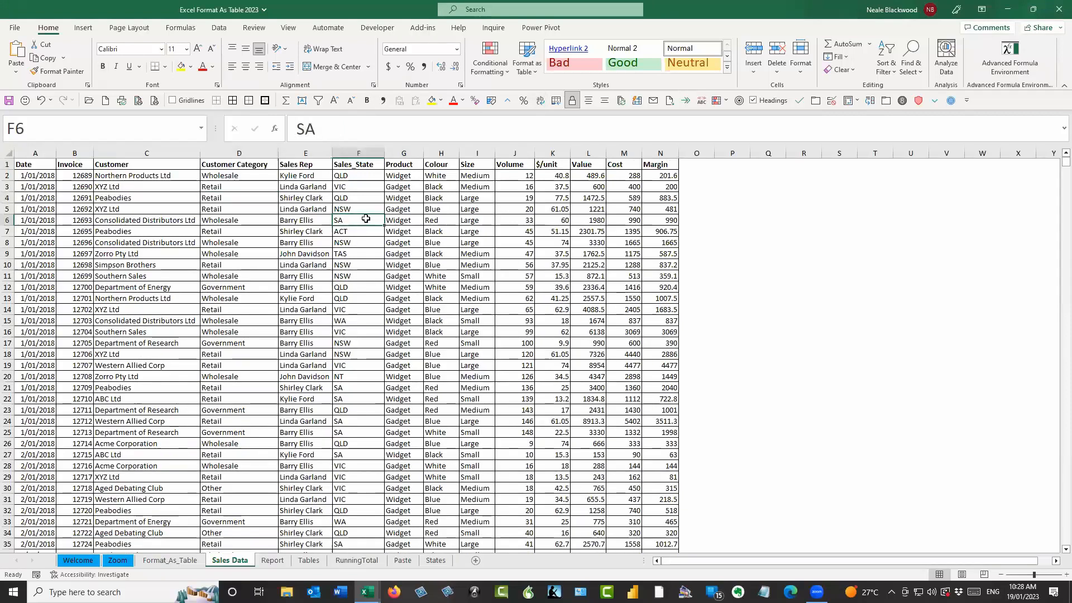
key(ctrl+t)
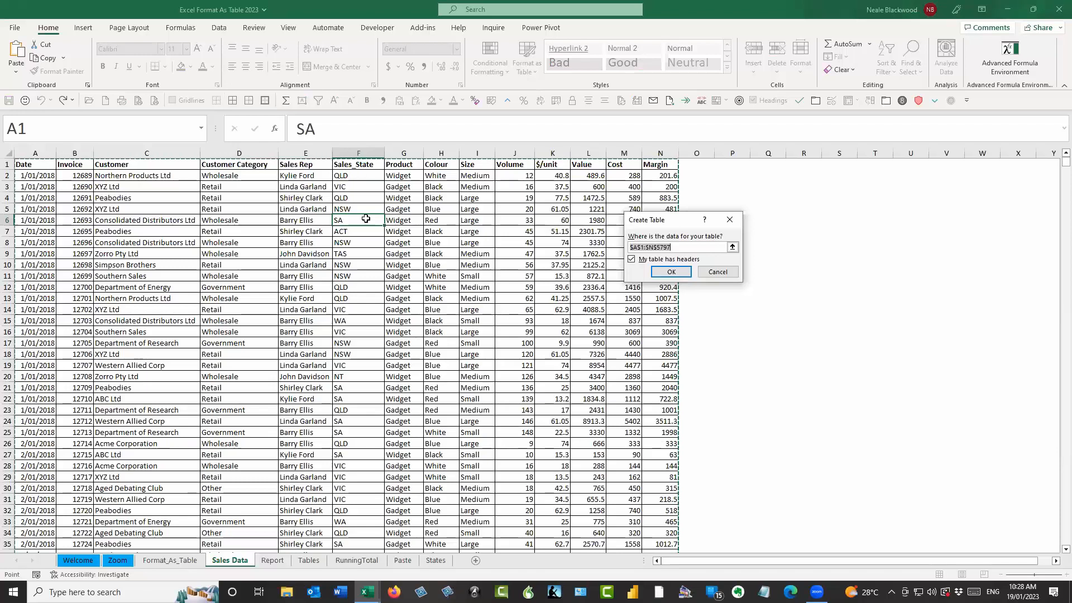
click(668, 271)
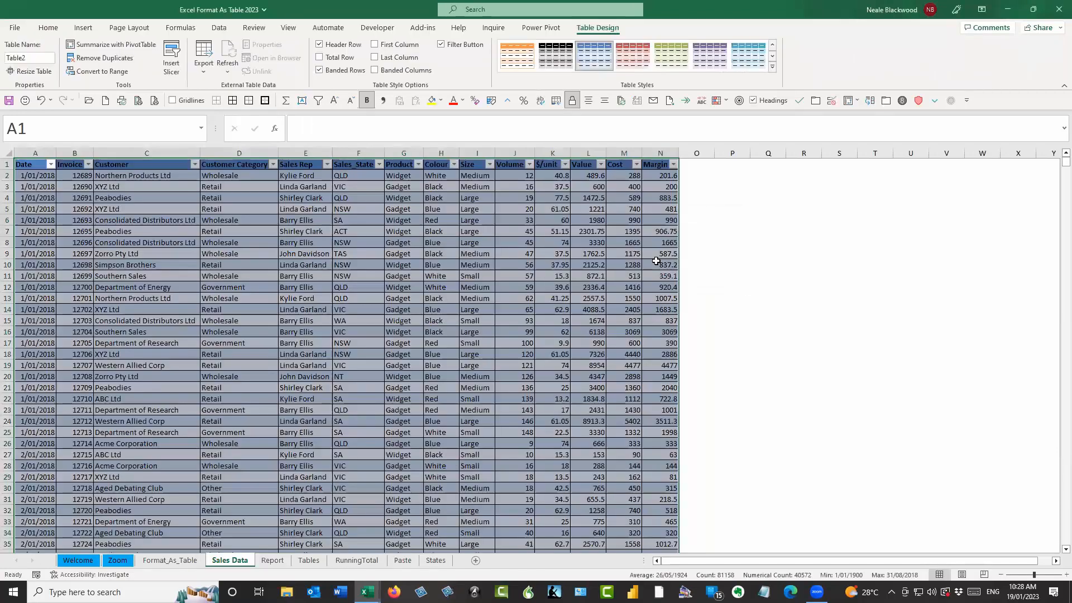
click(509, 200)
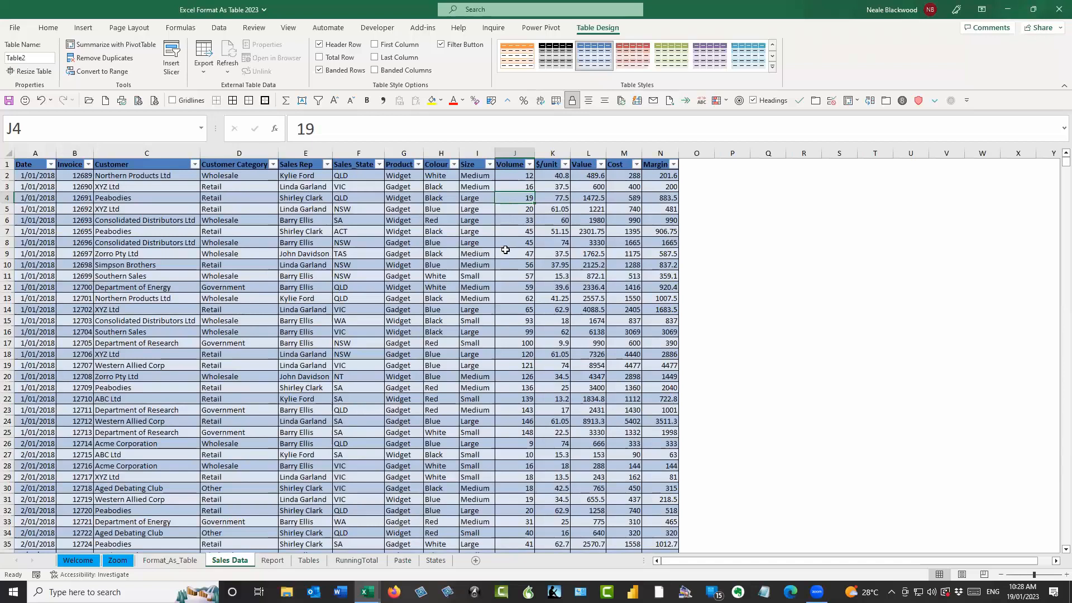
click(480, 210)
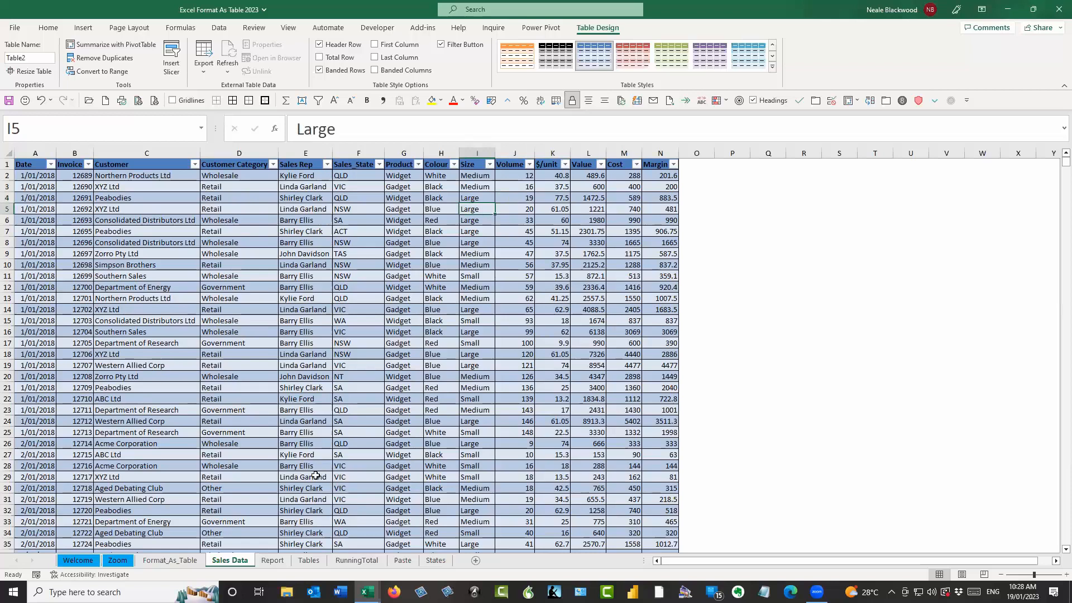
click(274, 560)
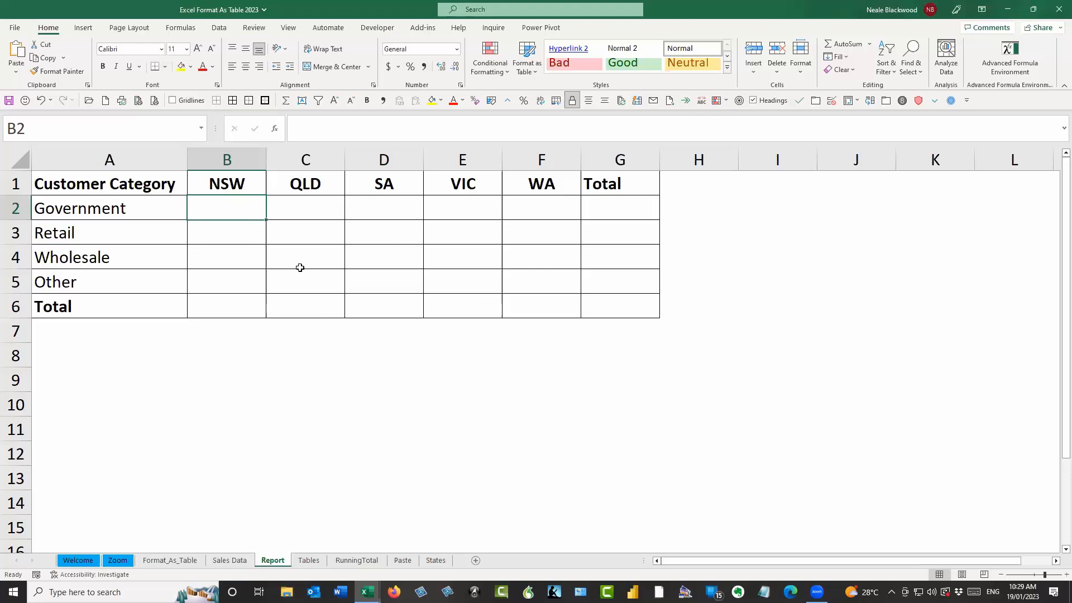
text(=sumi)
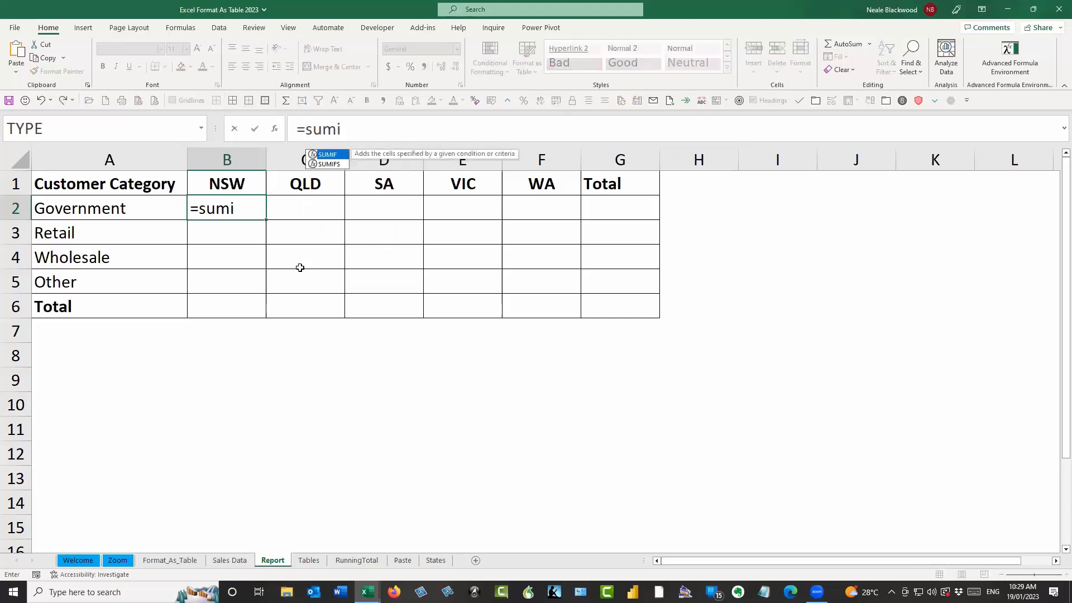
key(Down)
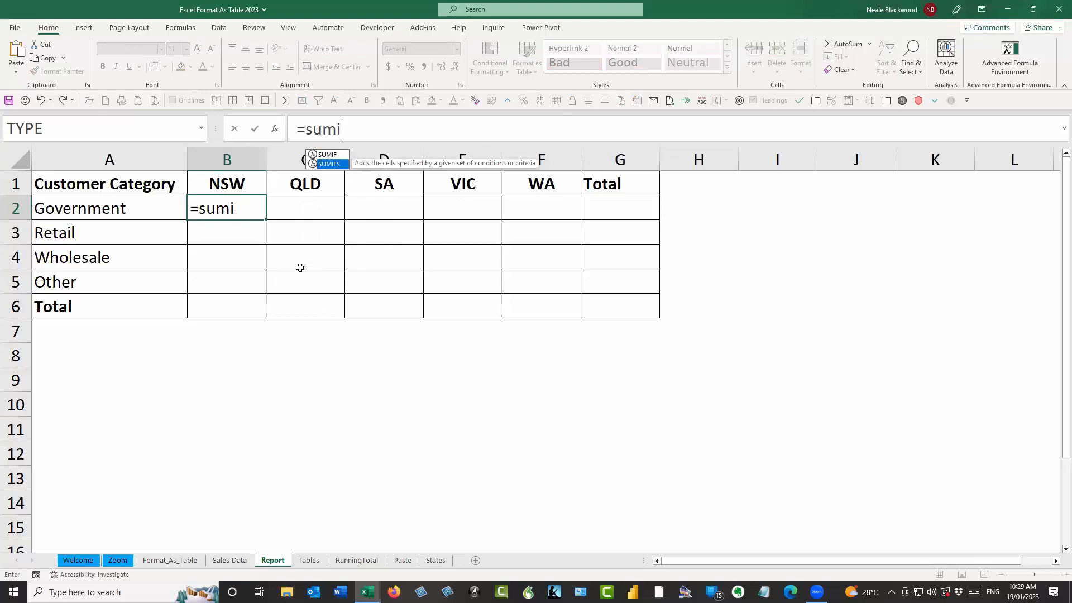
key(Tab)
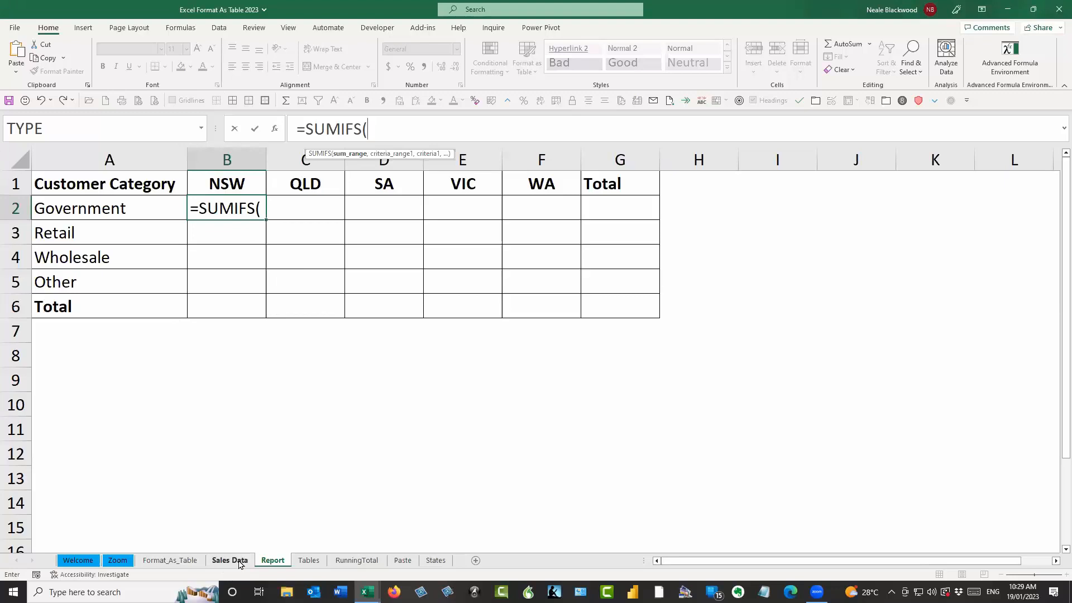
key(Escape)
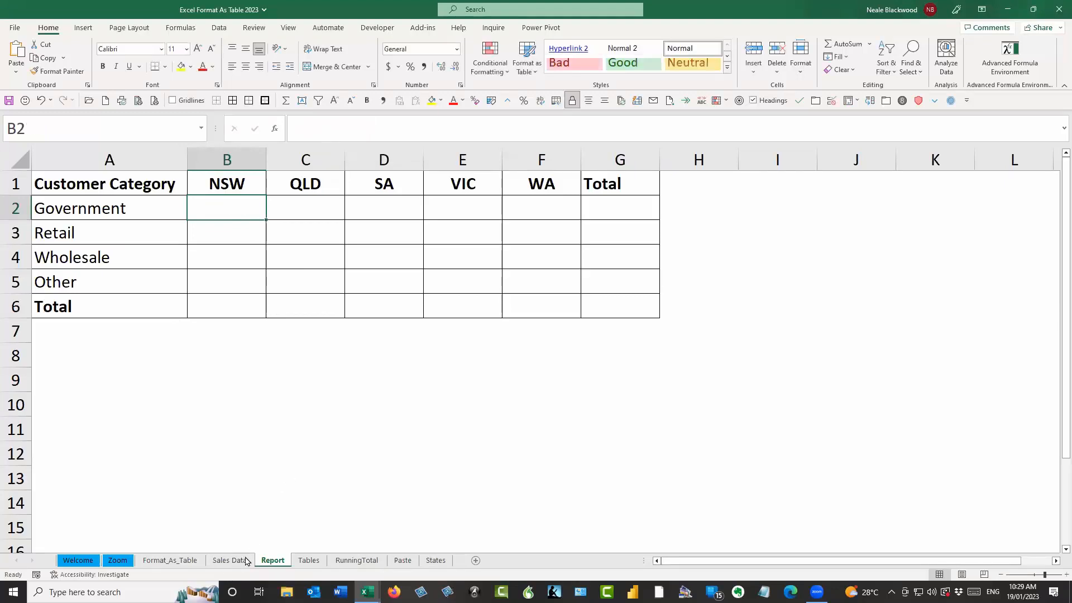
Step: Rename the table on the Sales Data sheet as tblSales and return to the Report sheet
click(230, 559)
click(554, 197)
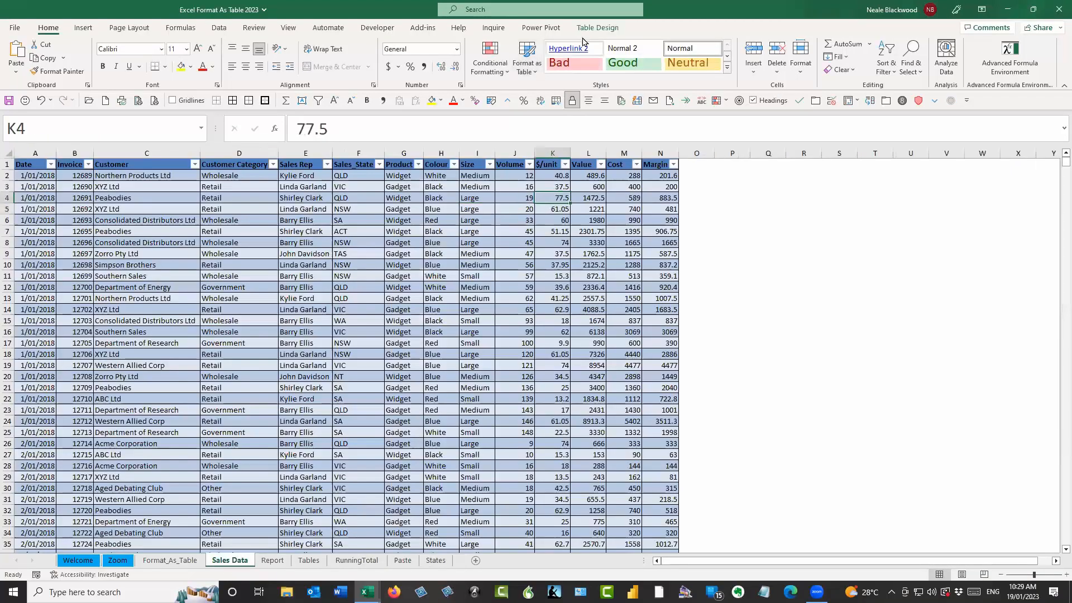
click(597, 27)
click(34, 59)
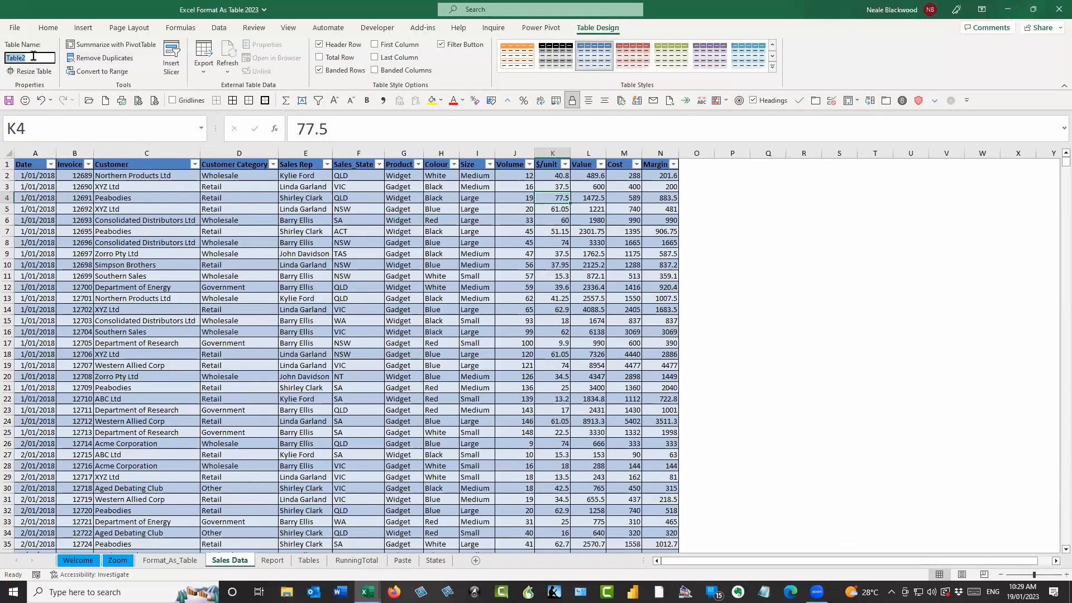
text(tblSales)
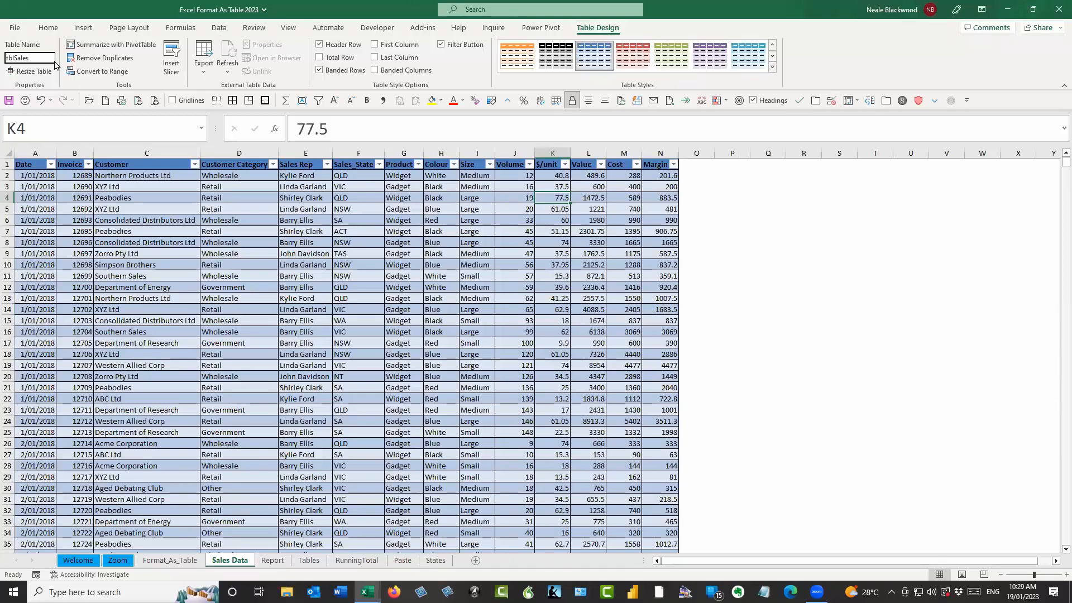
key(Return)
click(272, 560)
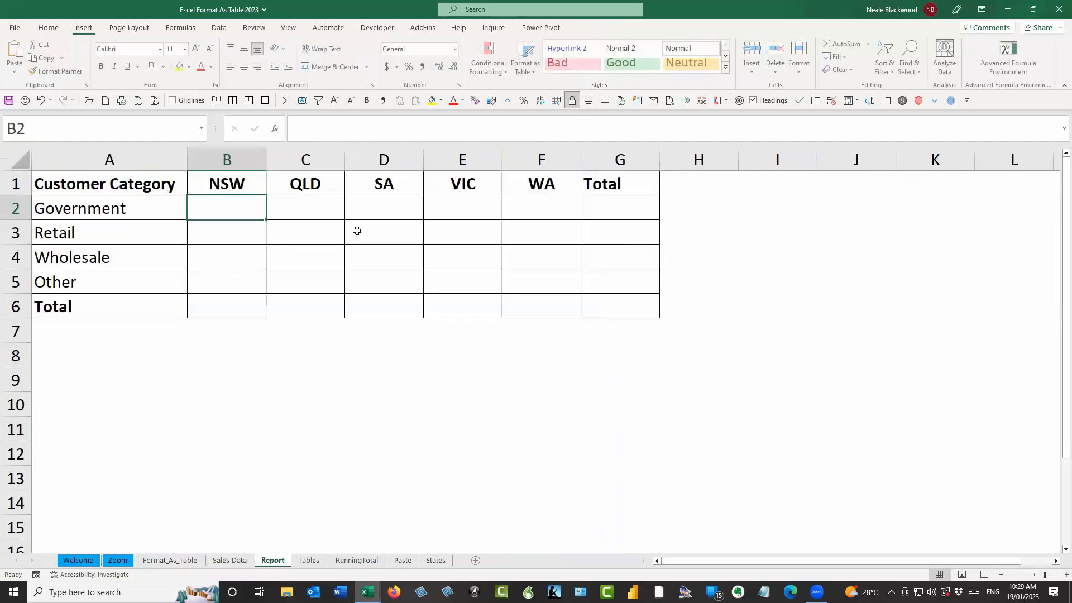
text(=)
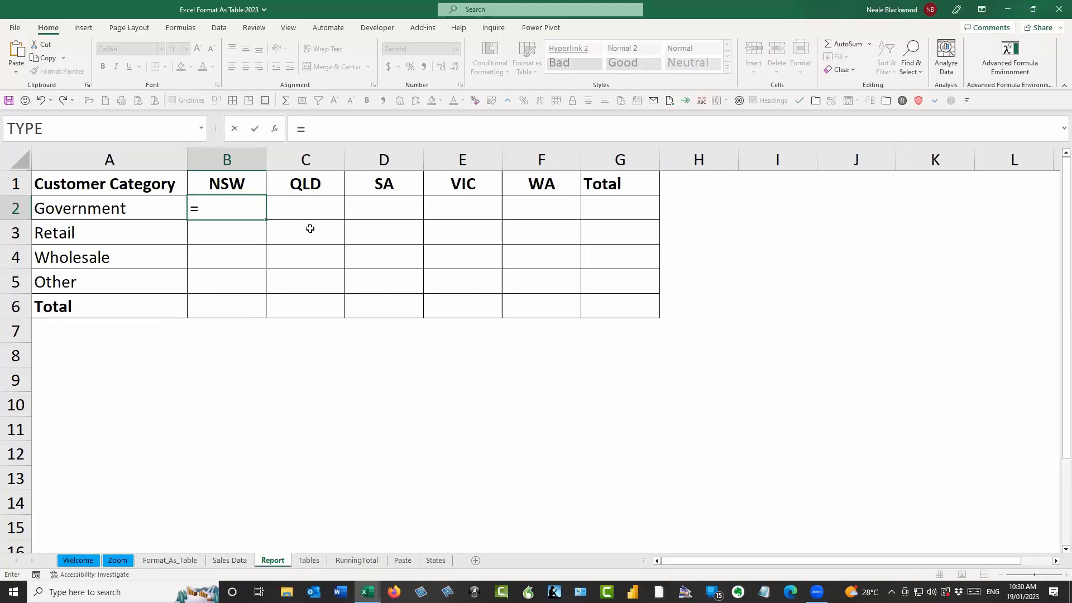
text(sui)
key(BackSpace)
text(miF)
key(Tab)
key(BackSpace)
text(SUMIFS)
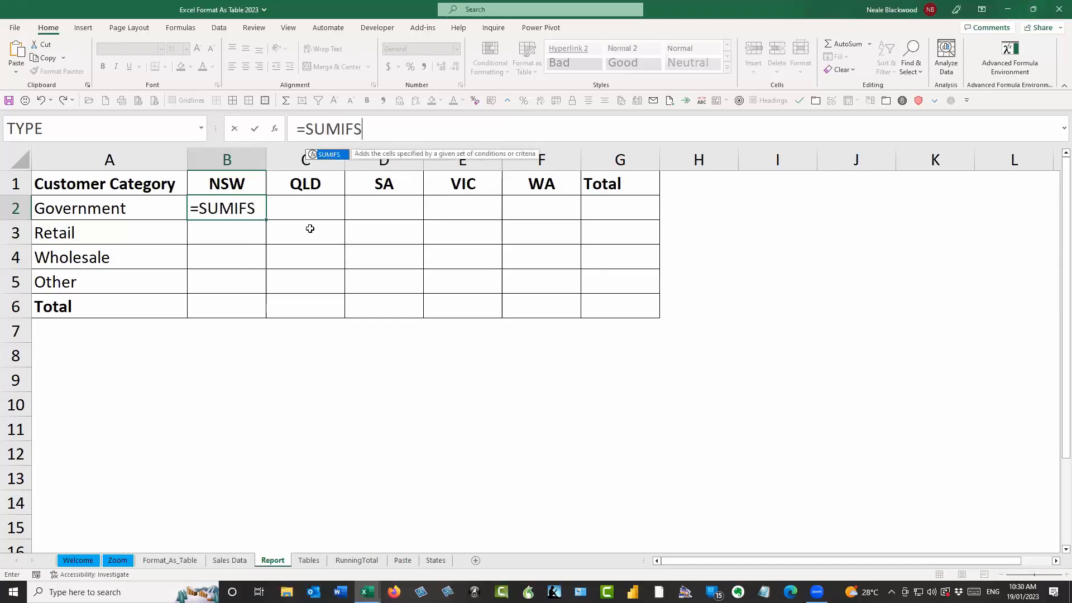
key(Tab)
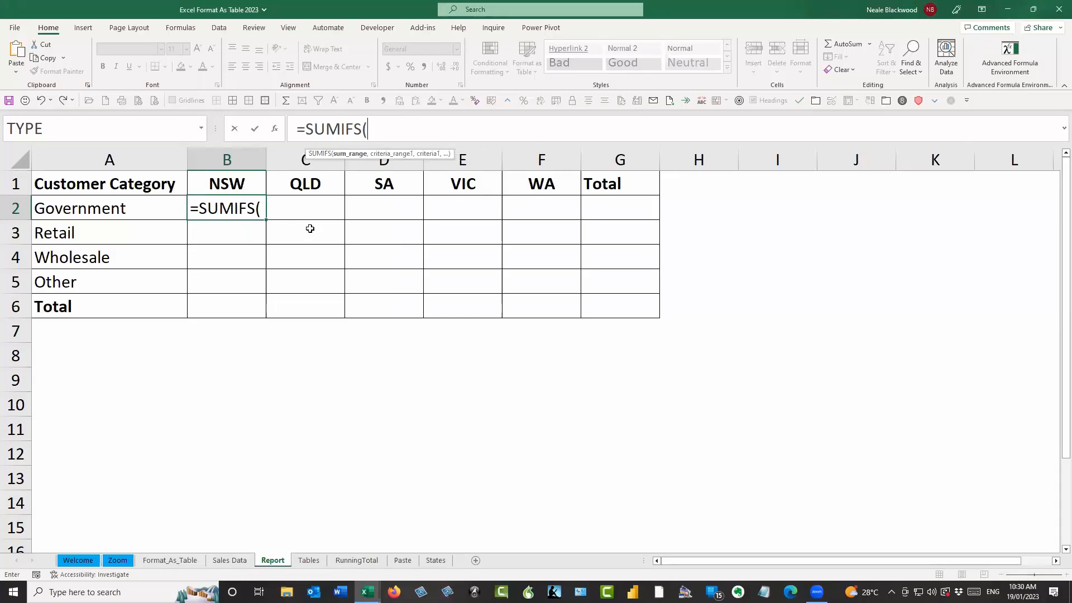
key(Escape)
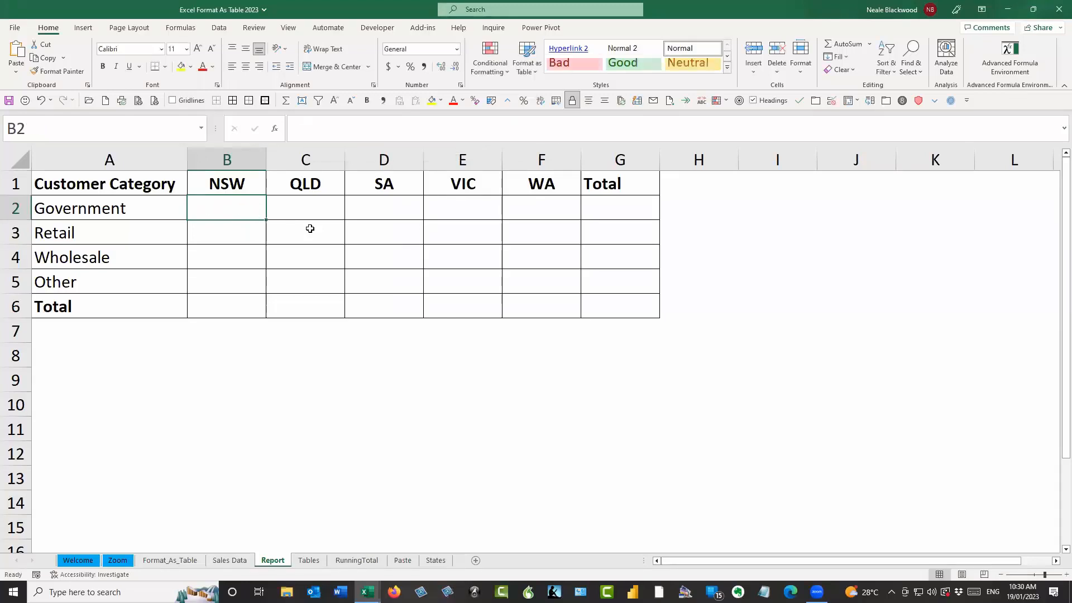
Step: Start a SUMIFS formula in B2 of the Report sheet with tblSales[Value] as its sum range
text(=SUMI)
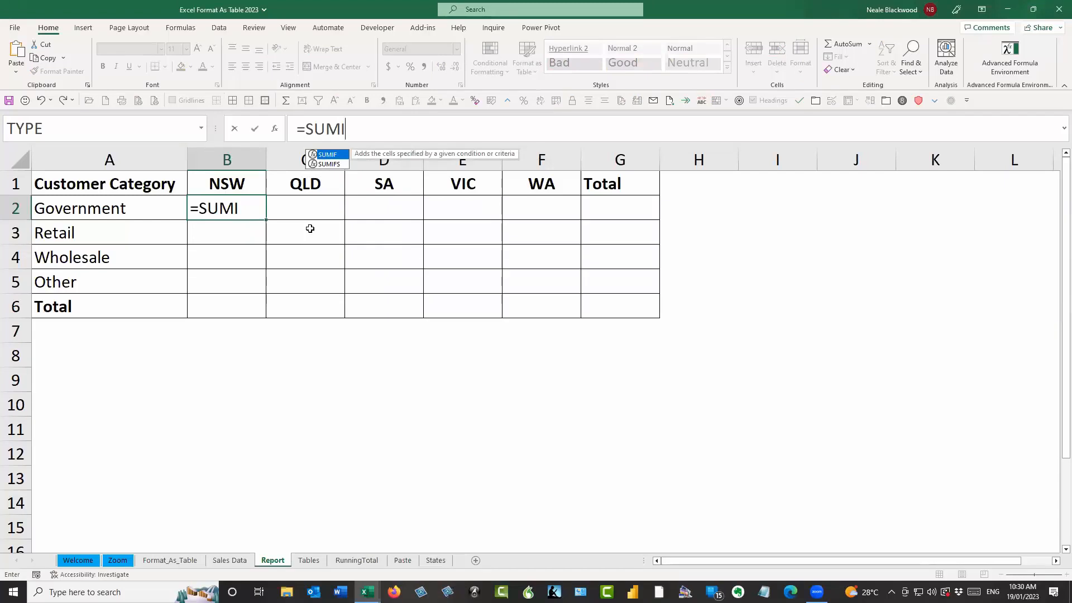
key(Down)
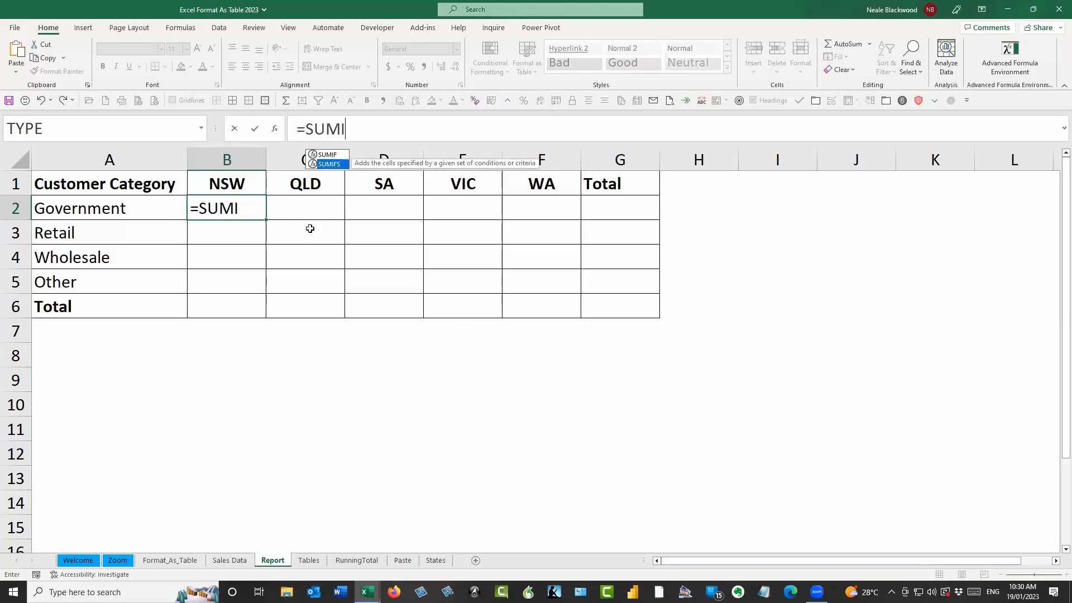
key(Tab)
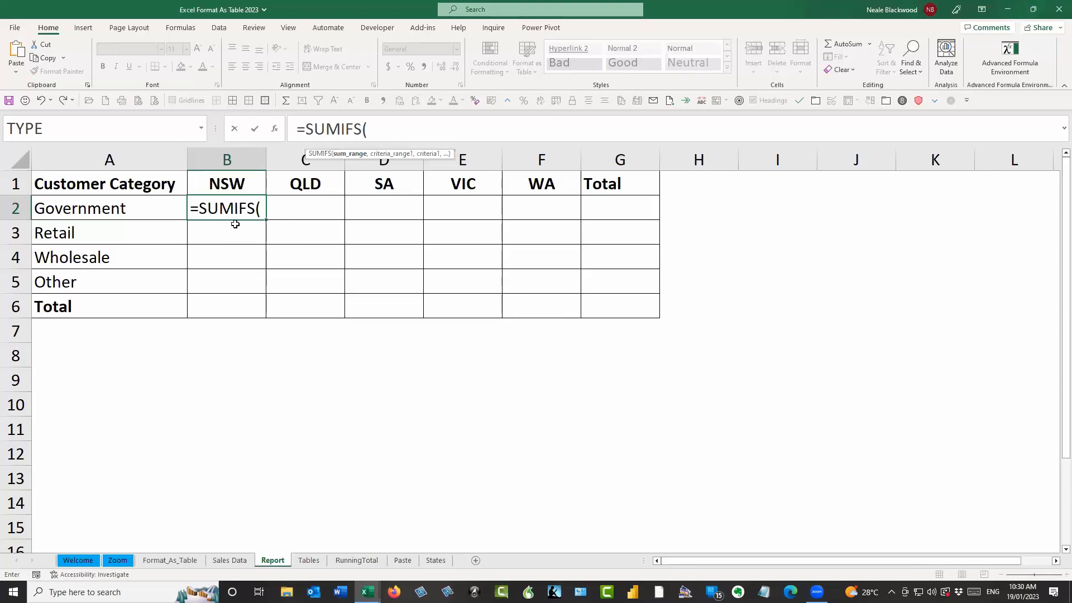
click(230, 560)
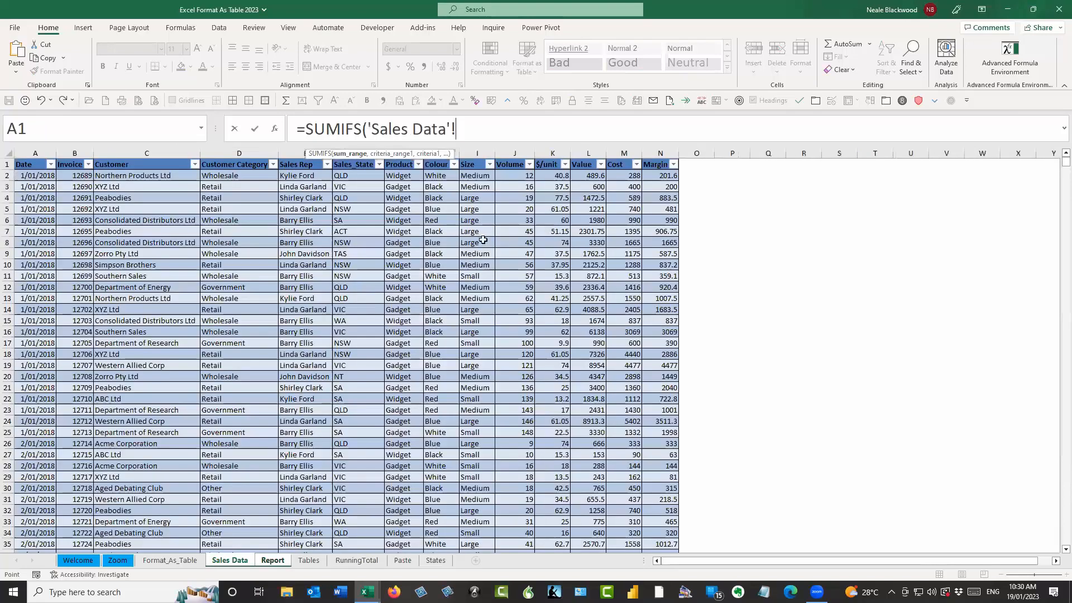
click(512, 159)
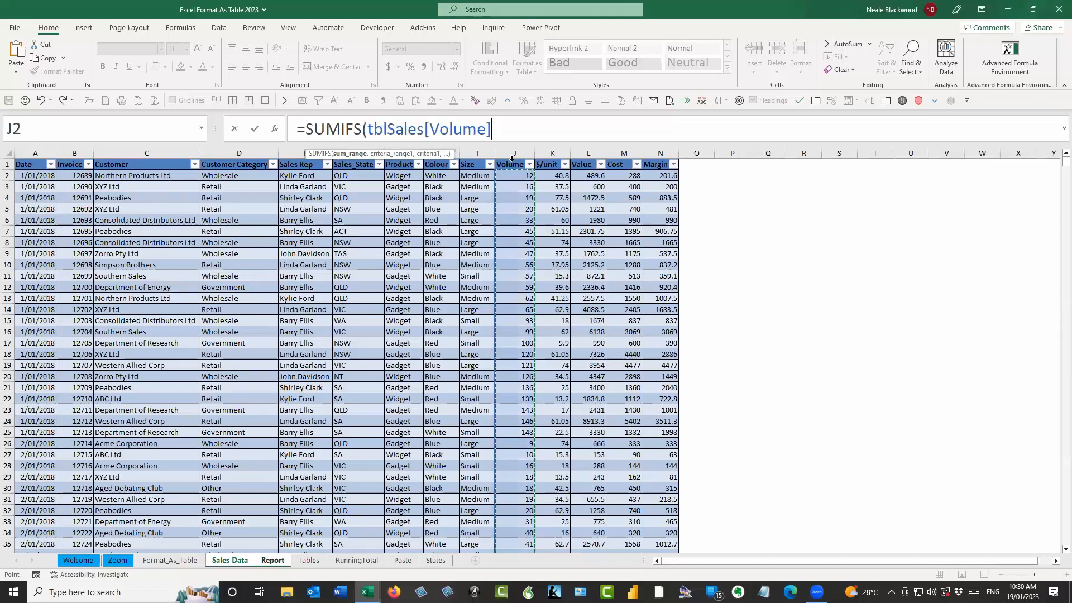
click(584, 159)
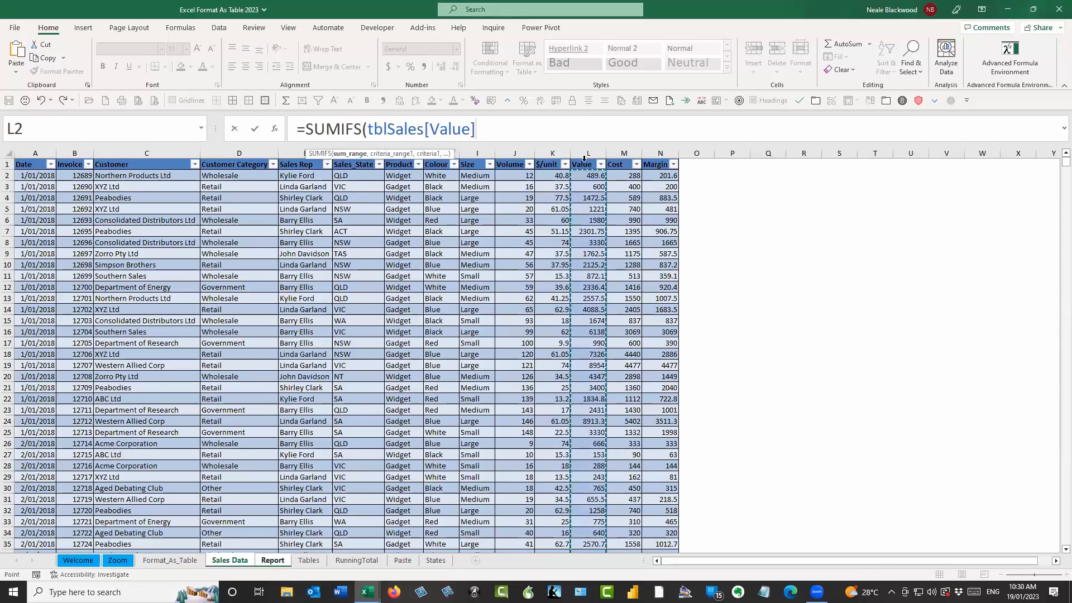
text(,)
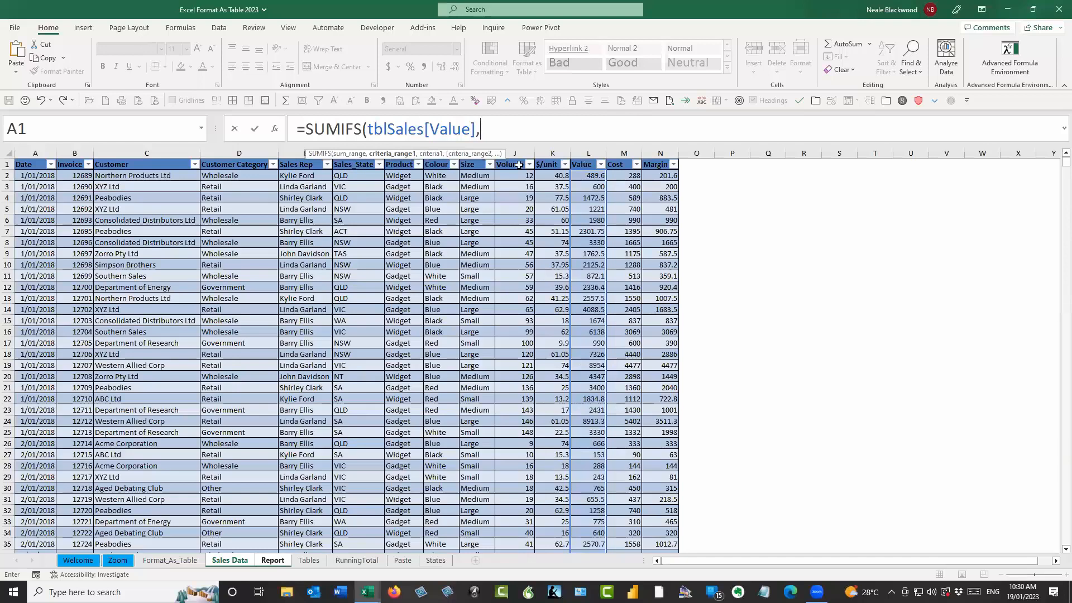
Step: Complete the SUMIFS with criteria ranges tblSales[Customer Category] and tblSales[Sales_State], using placeholder criteria 1 and 2, and enter it
click(230, 158)
text(,)
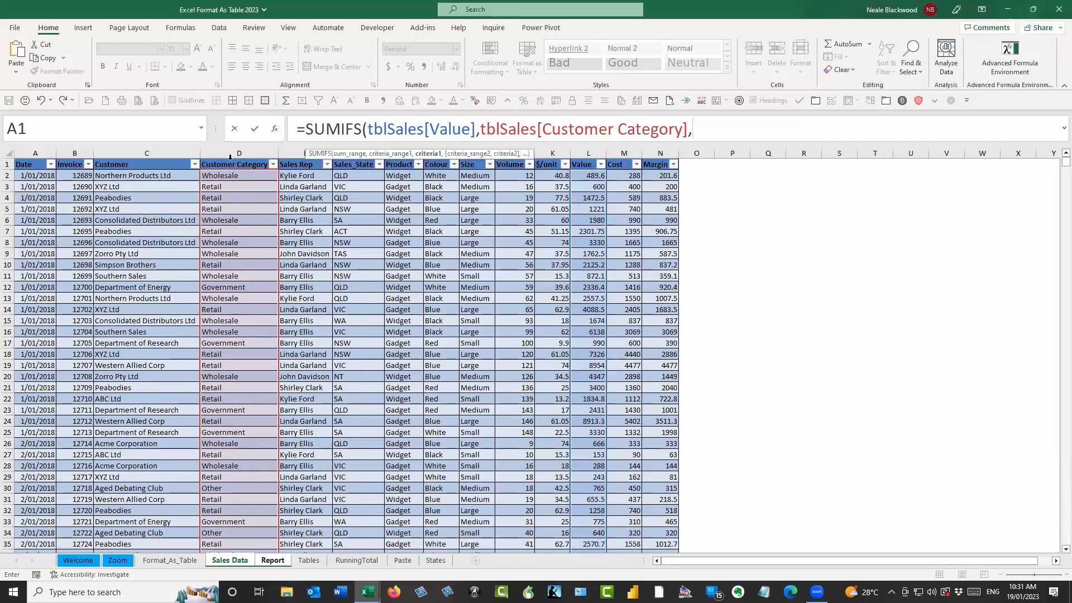
text(1,)
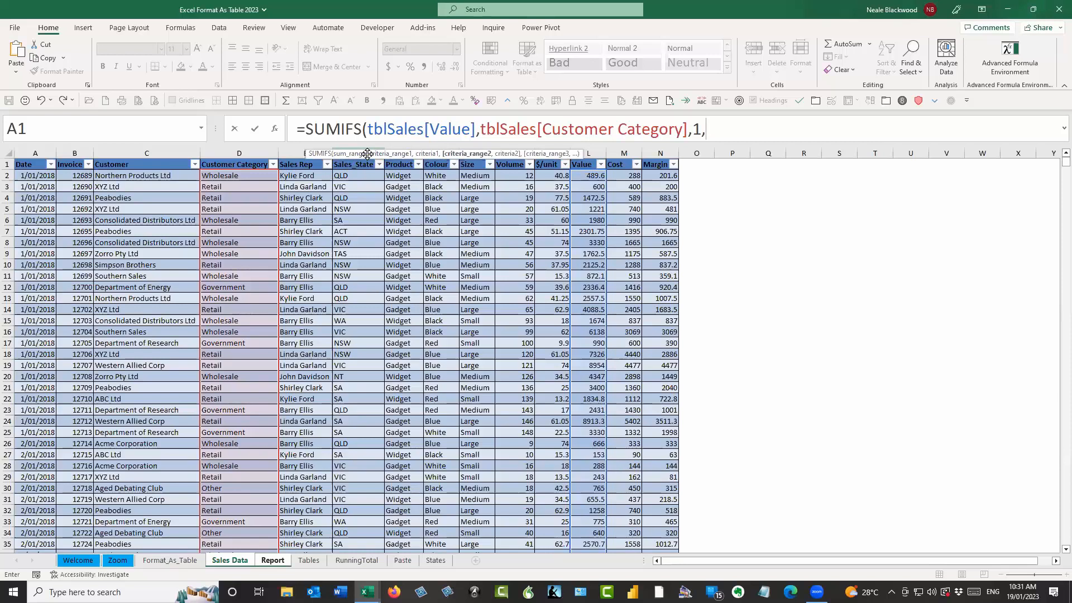
drag(367, 156, 371, 230)
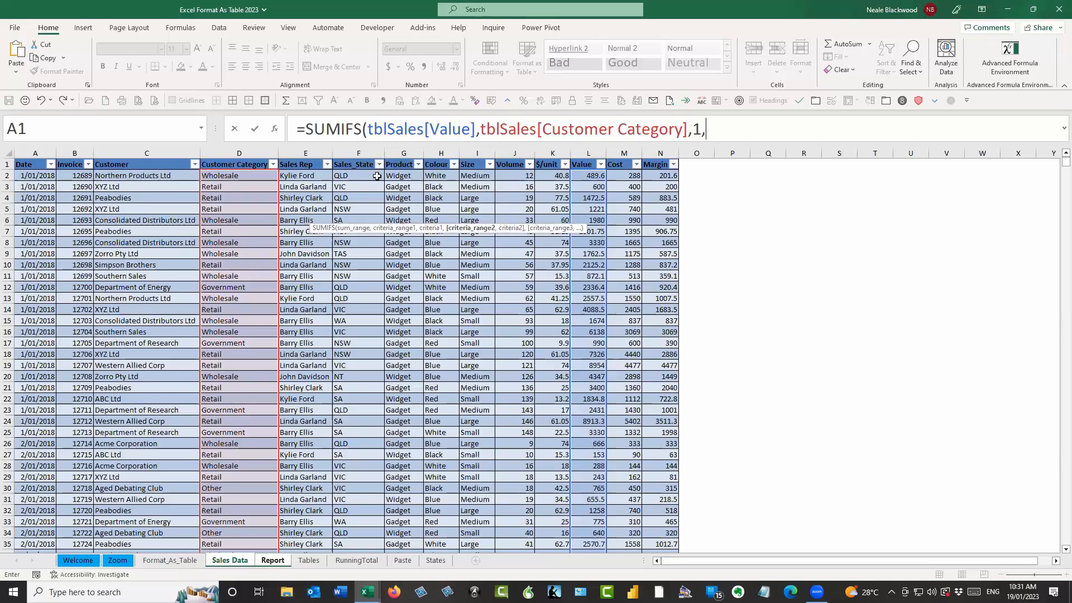
click(356, 157)
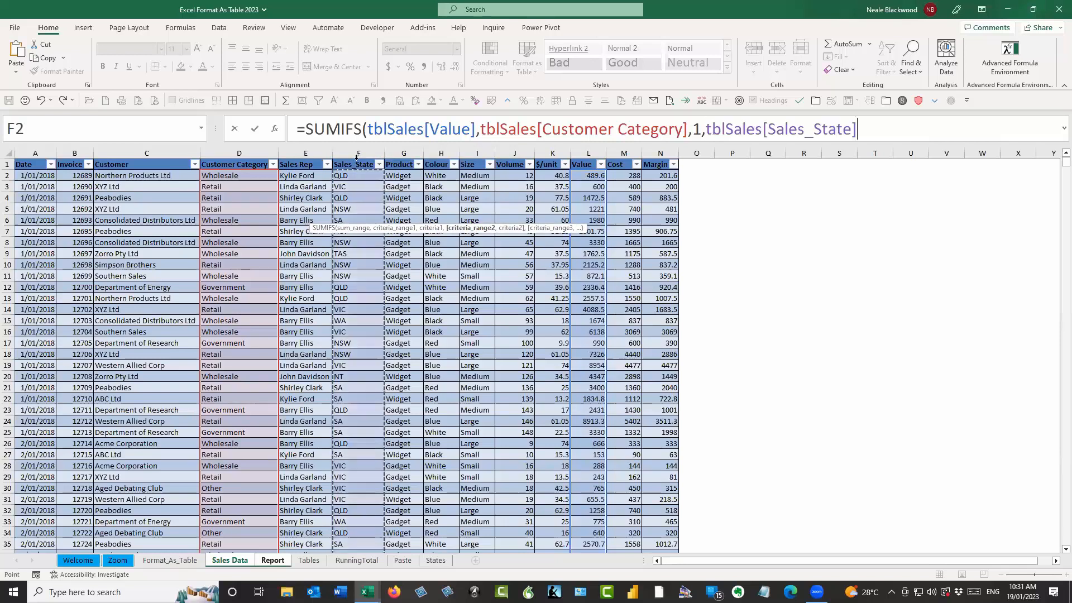
text(,2))
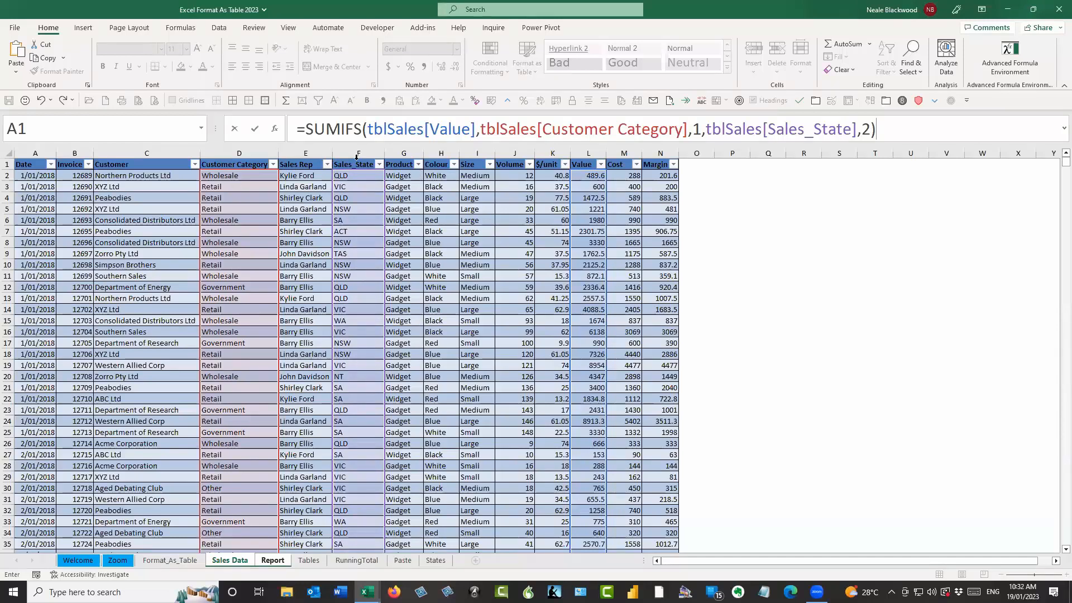
key(Return)
Step: Replace the placeholder criterion 1 in B2's SUMIFS formula with the column-locked reference $A2
click(242, 204)
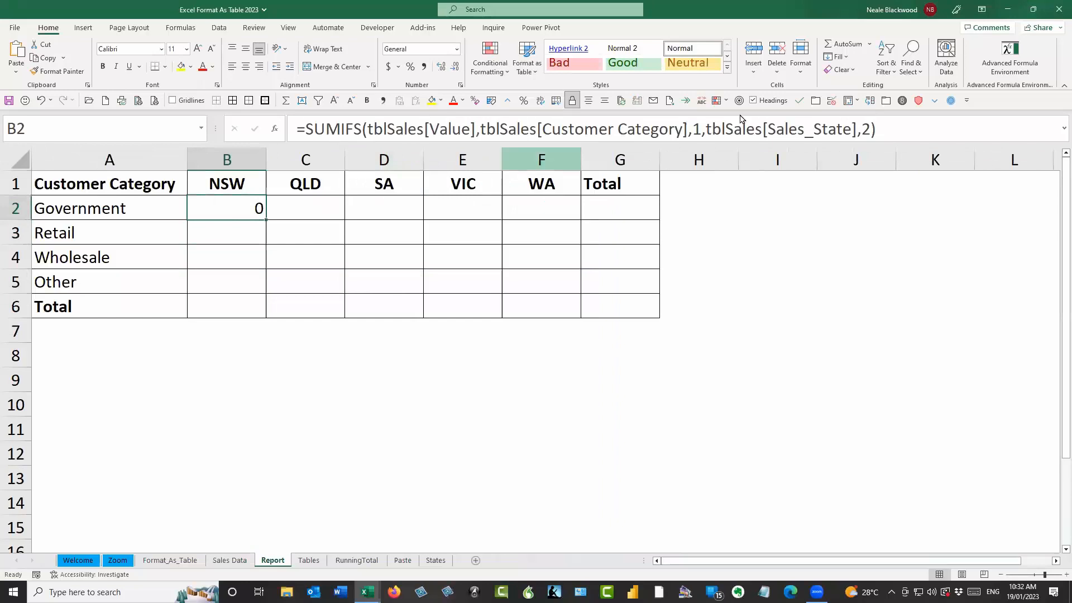
double_click(697, 128)
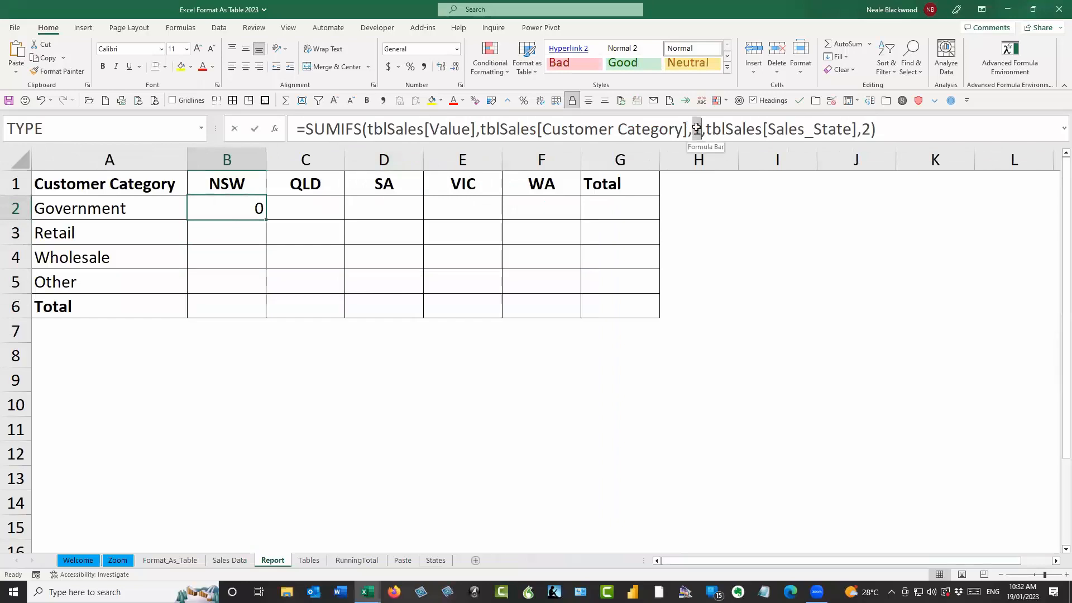
click(155, 205)
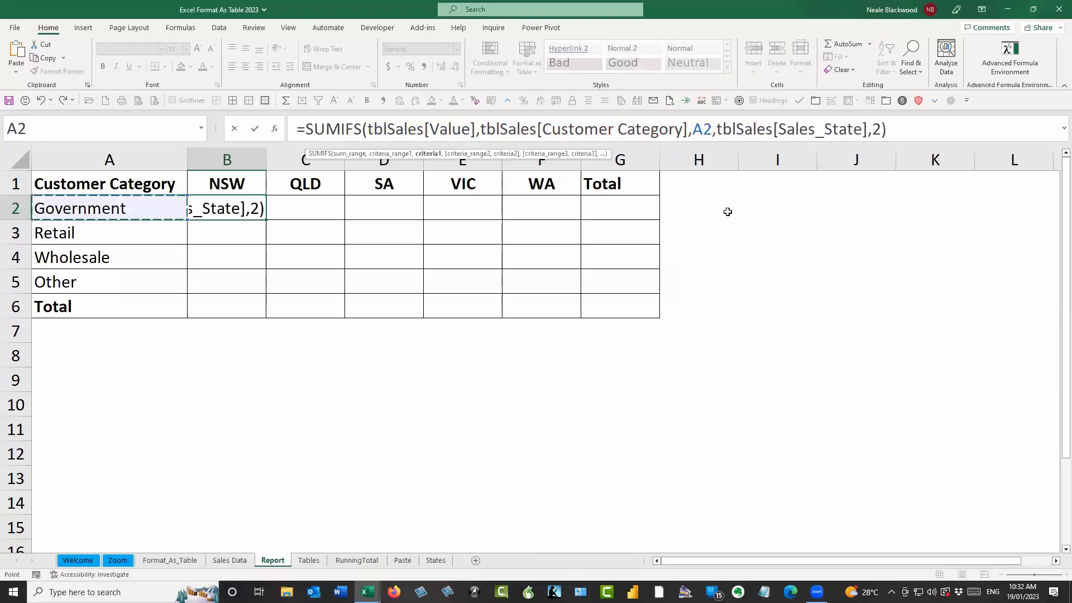
key(F4)
key(F4)
key(F4)
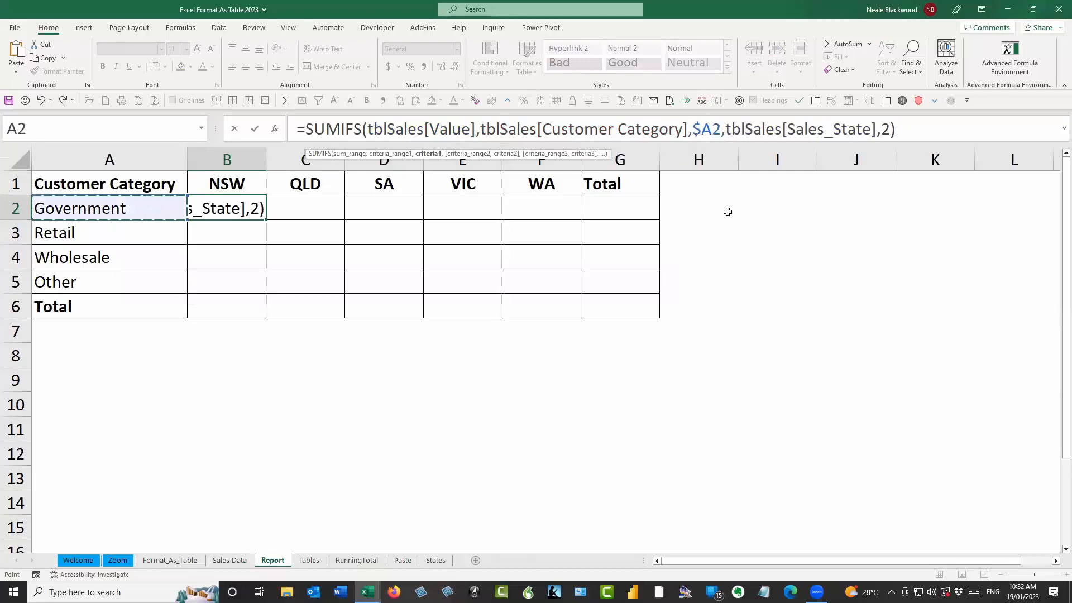
Step: Replace the placeholder criterion 2 in B2's SUMIFS formula with the row-locked reference B$1
double_click(885, 129)
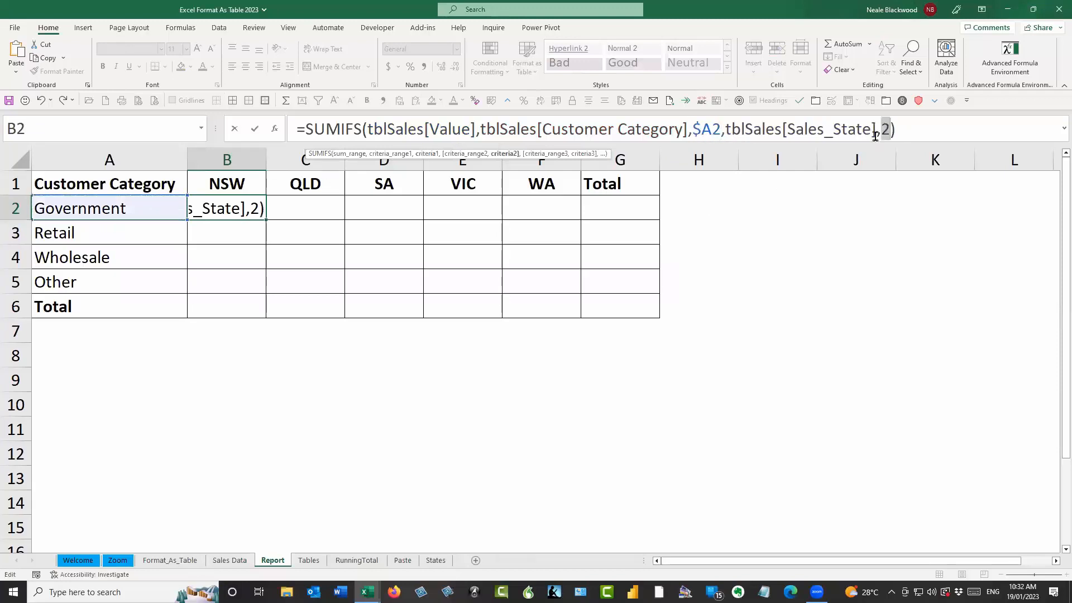
click(237, 185)
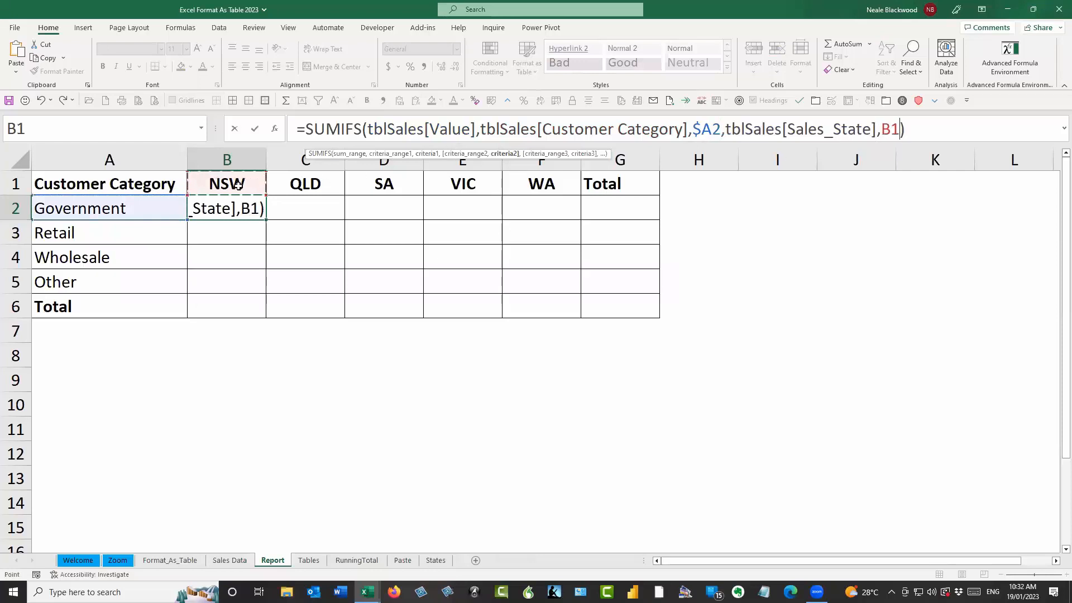
key(F4)
key(F4)
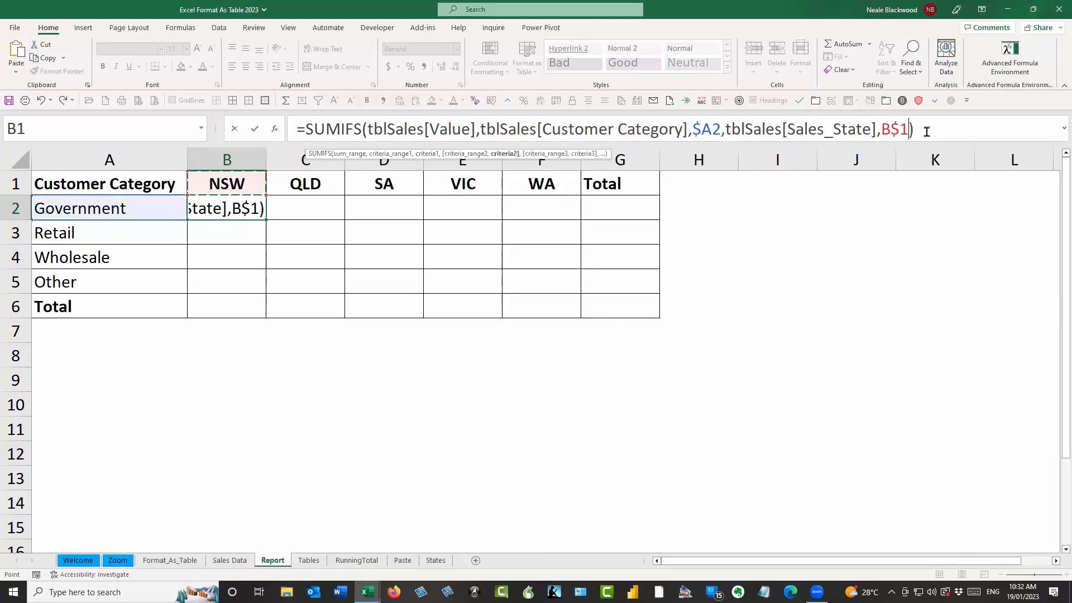
Step: Cycle the first criterion's A2 reference through its locking variants back to $A2, and enter the SUMIFS formula in B2
click(714, 127)
key(F4)
key(F4)
key(F4)
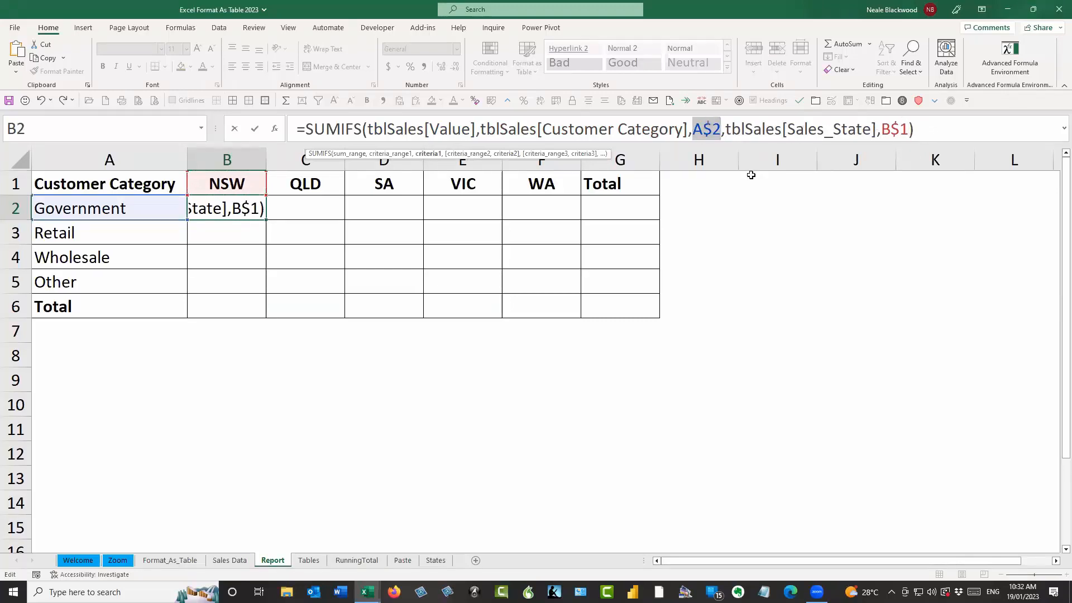
key(F4)
key(F4)
key(F4)
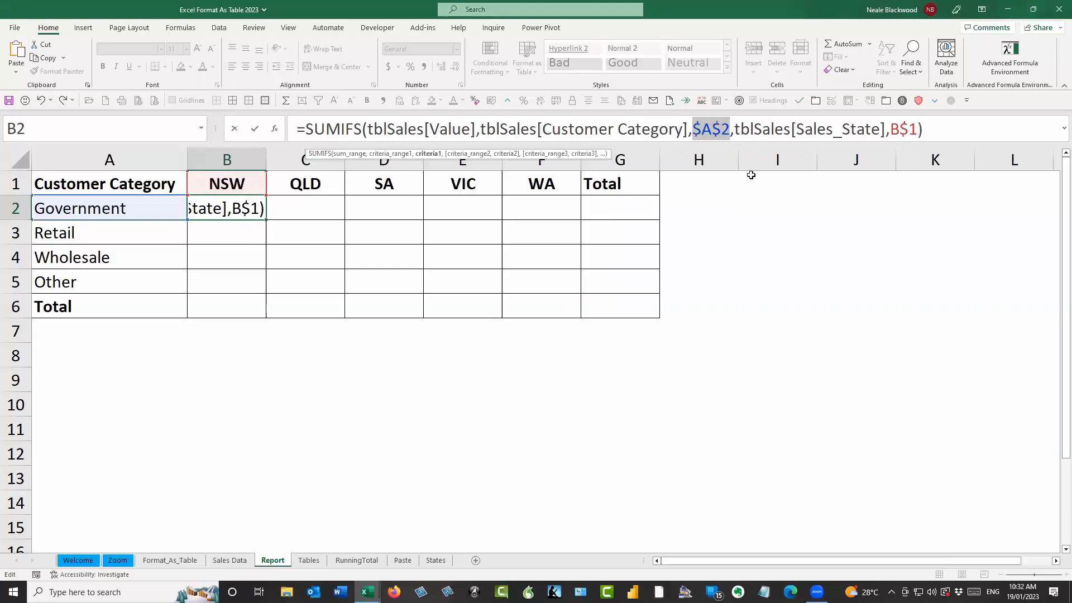
key(F4)
key(F4)
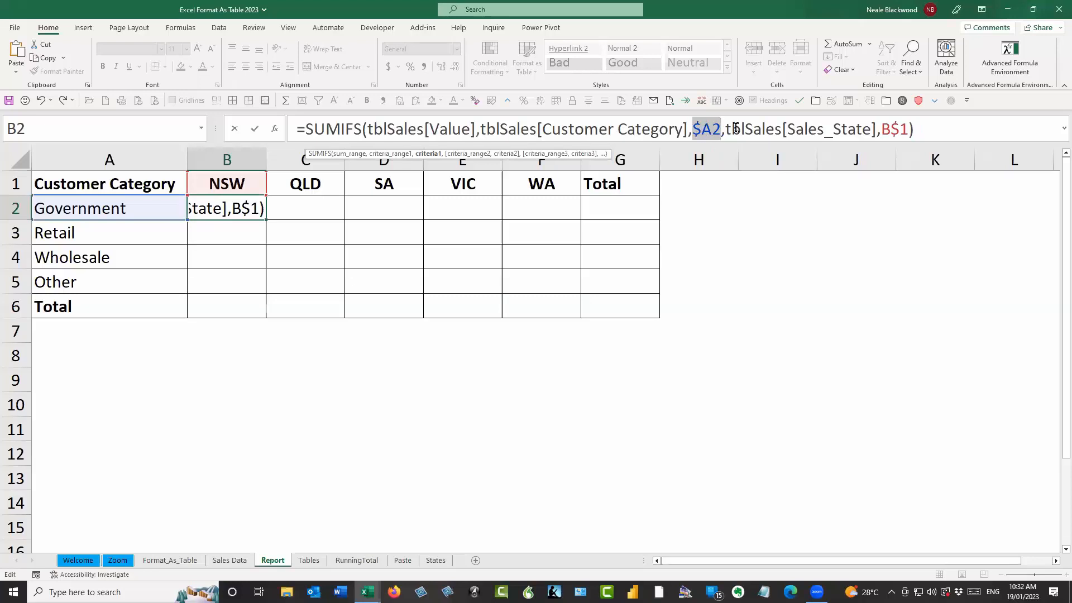
click(929, 129)
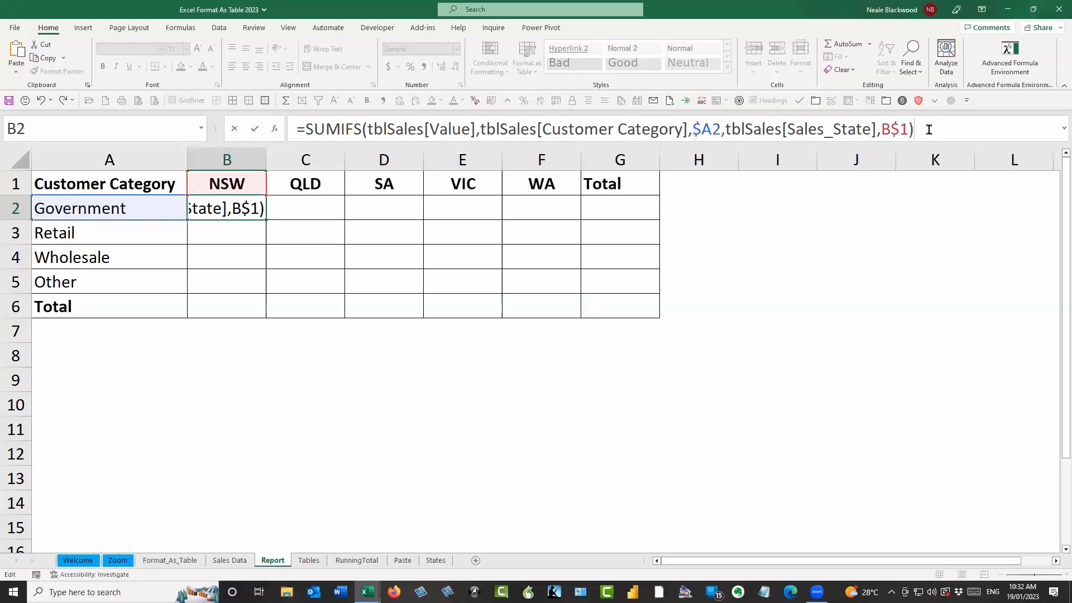
click(255, 129)
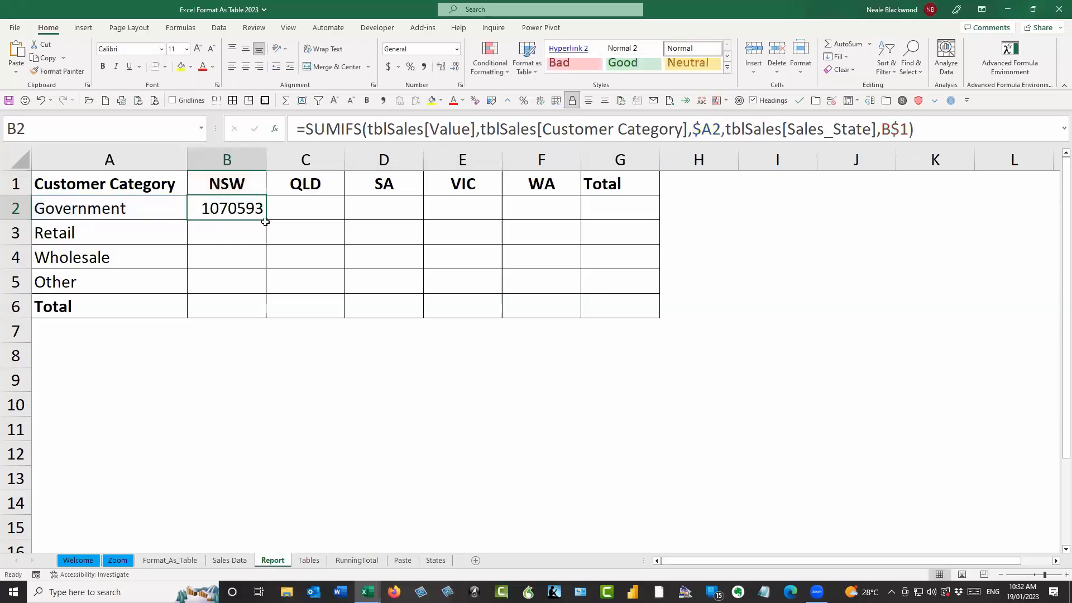
Step: Apply the comma number format to B2 and fill its formula down to B5
click(423, 66)
drag(302, 234, 304, 287)
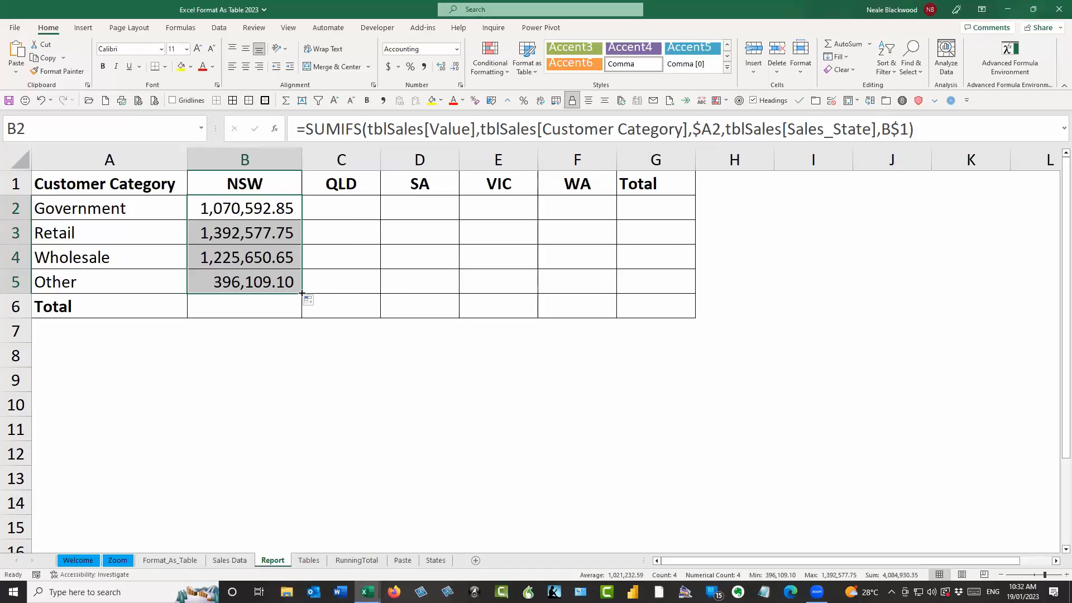
Step: Try filling the formulas in B2:B5 across to column F, and inspect the table column references in C2
drag(302, 293, 609, 299)
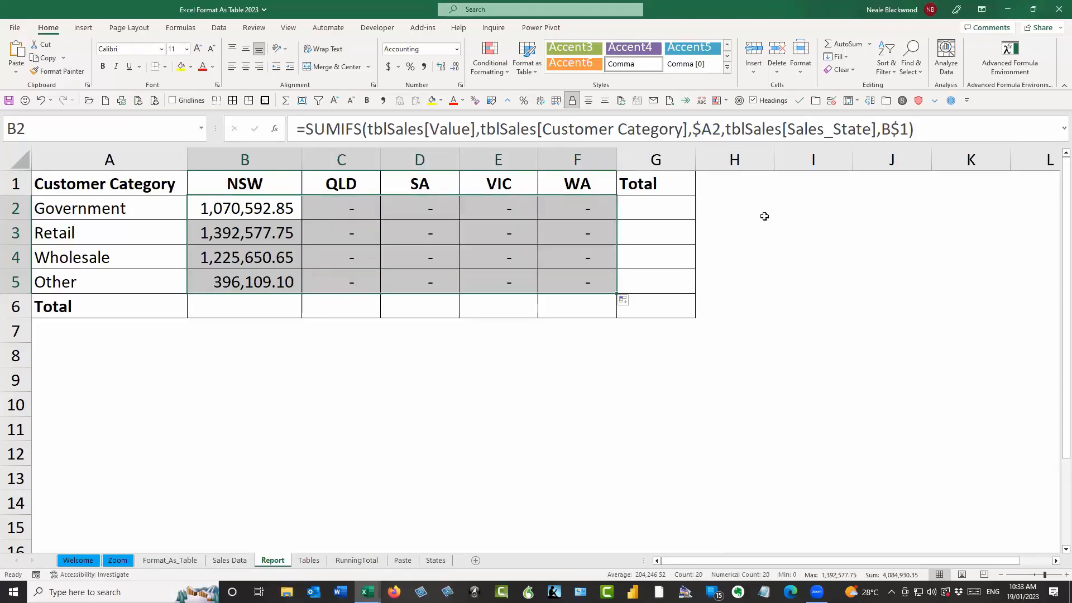
click(336, 207)
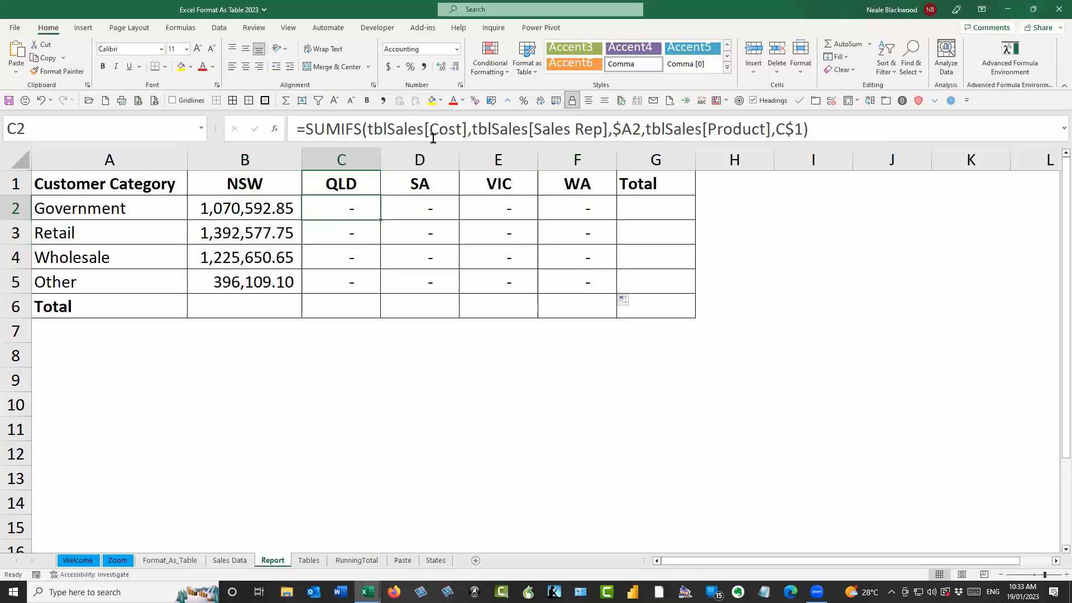
drag(430, 129, 461, 128)
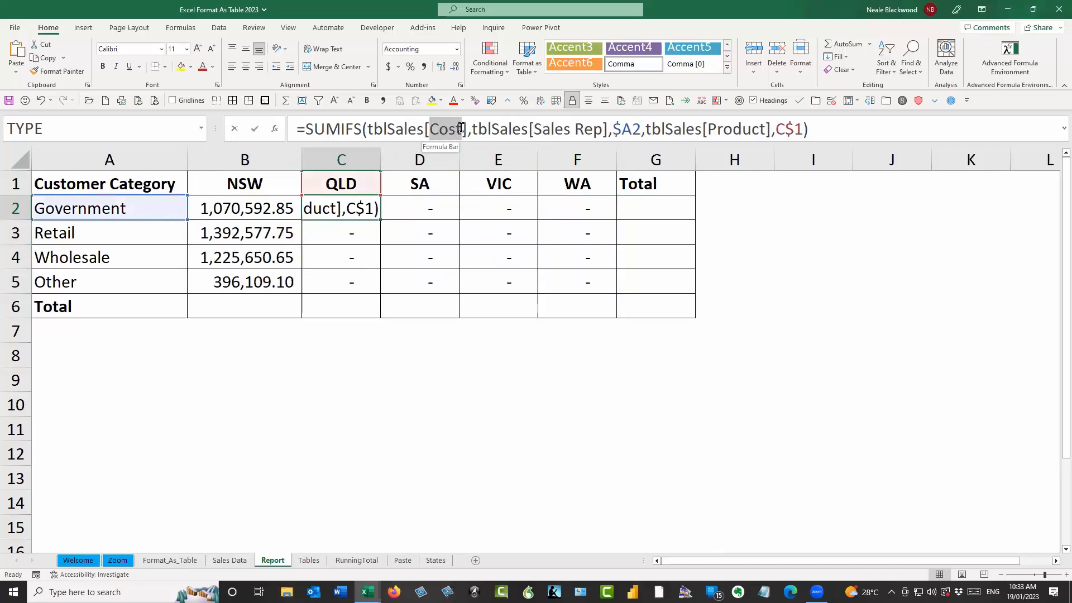
drag(535, 129, 602, 129)
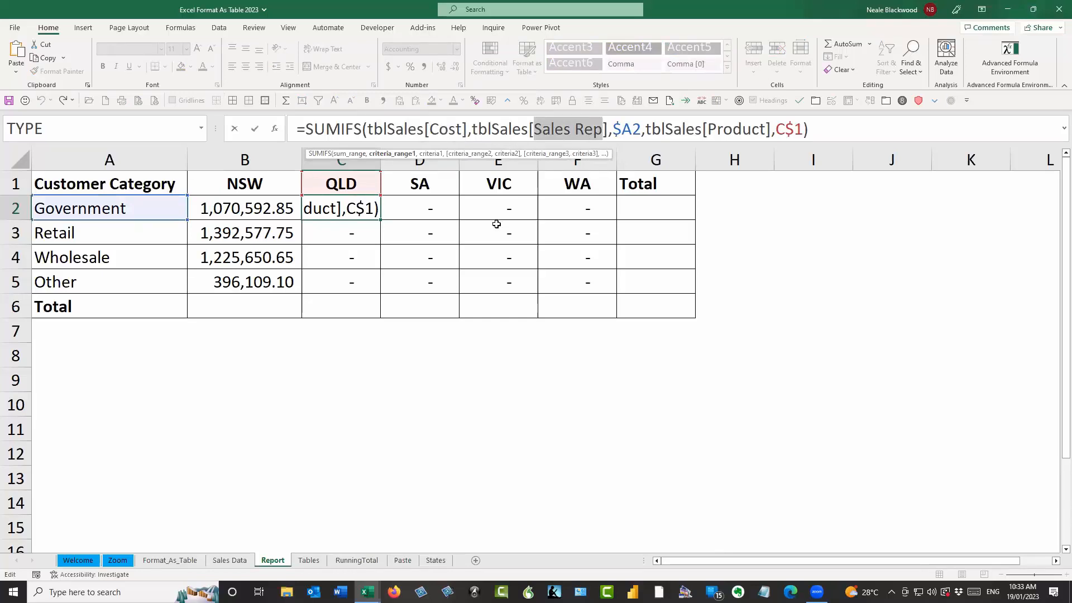
key(Escape)
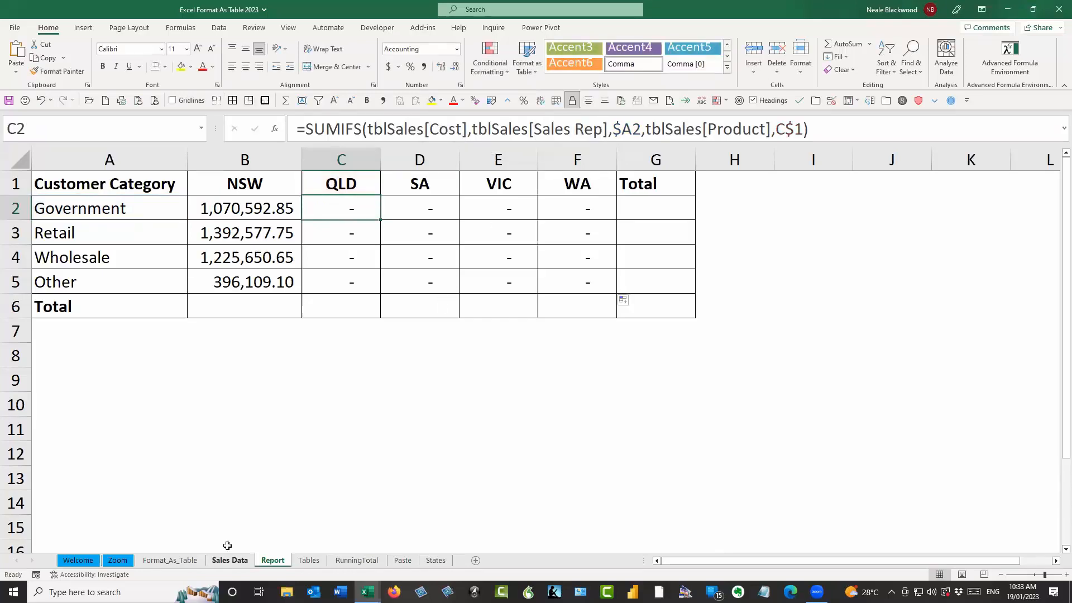
Step: Check the positions of the Customer Category, Sales Rep and Value columns on the Sales Data sheet
click(230, 560)
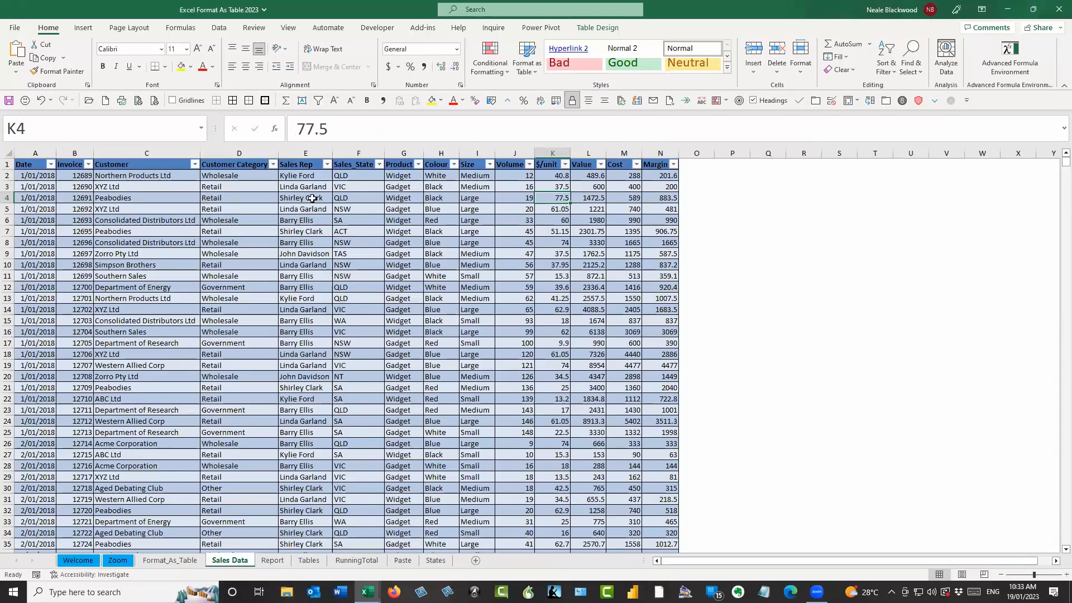
click(251, 151)
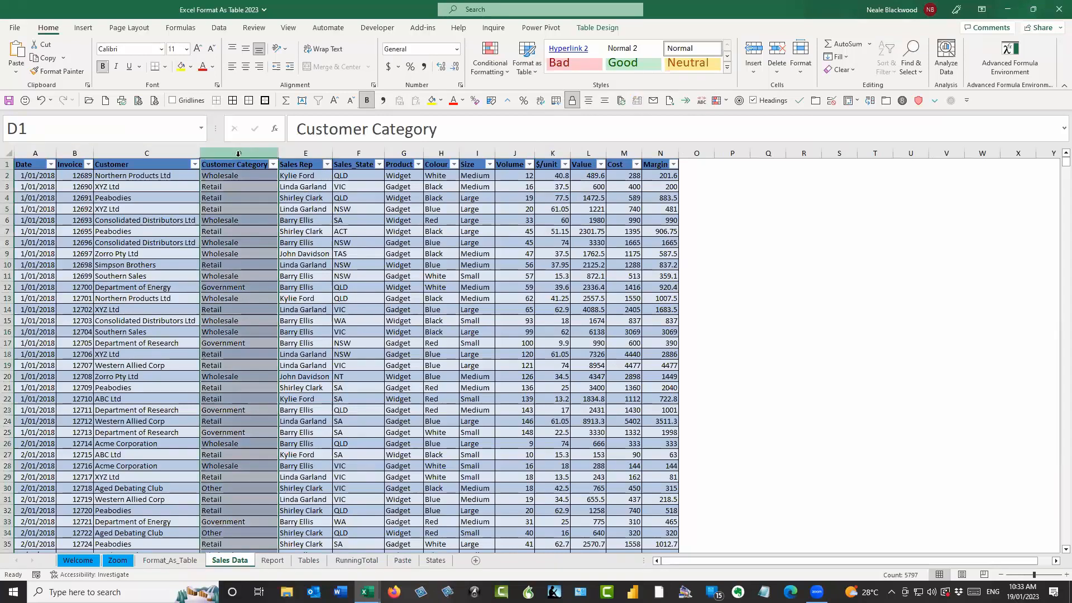
click(306, 155)
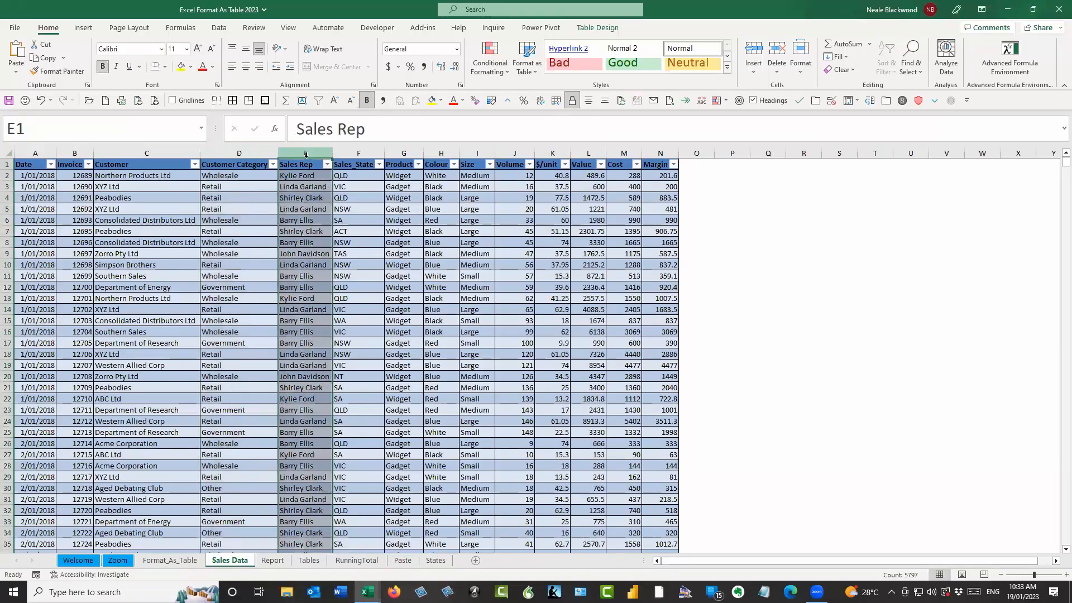
click(586, 160)
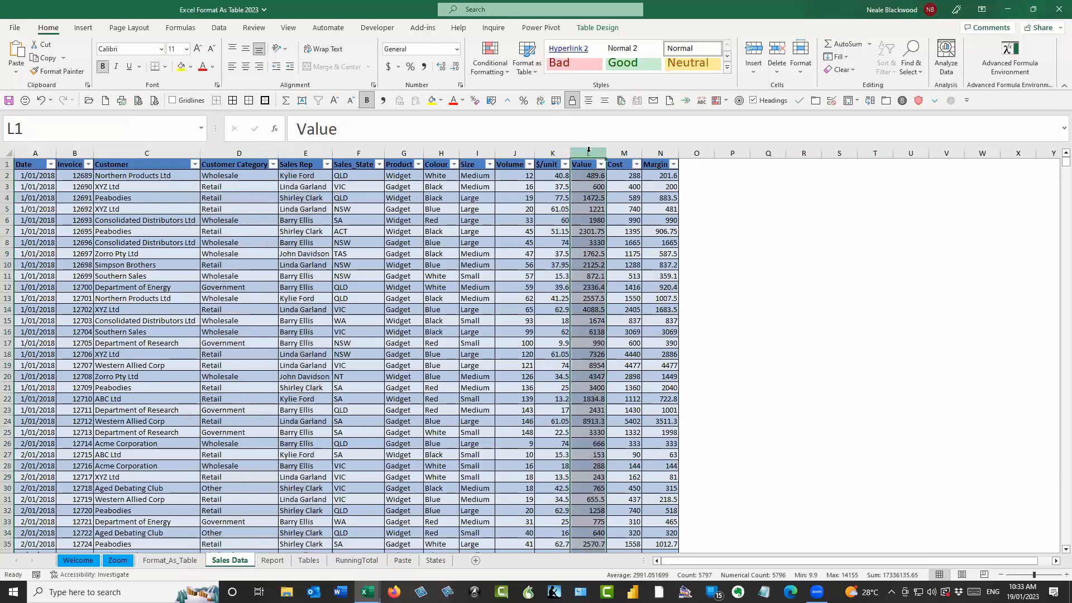
Step: Inspect the table column references in D2 and E2 on the Report sheet, and clear the formulas from C2:F5
click(273, 560)
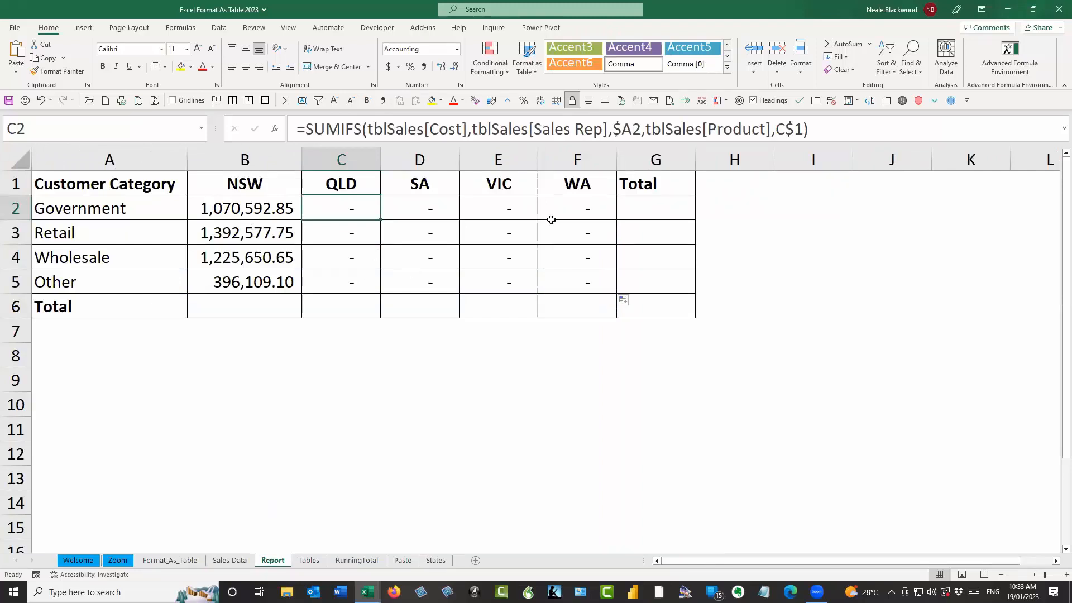
click(419, 202)
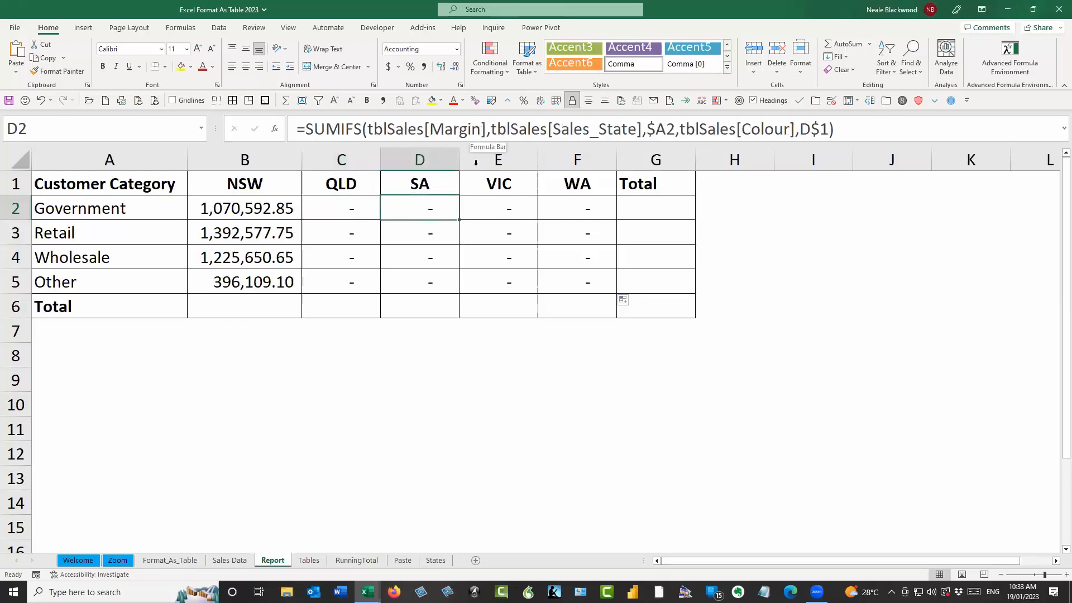
click(510, 204)
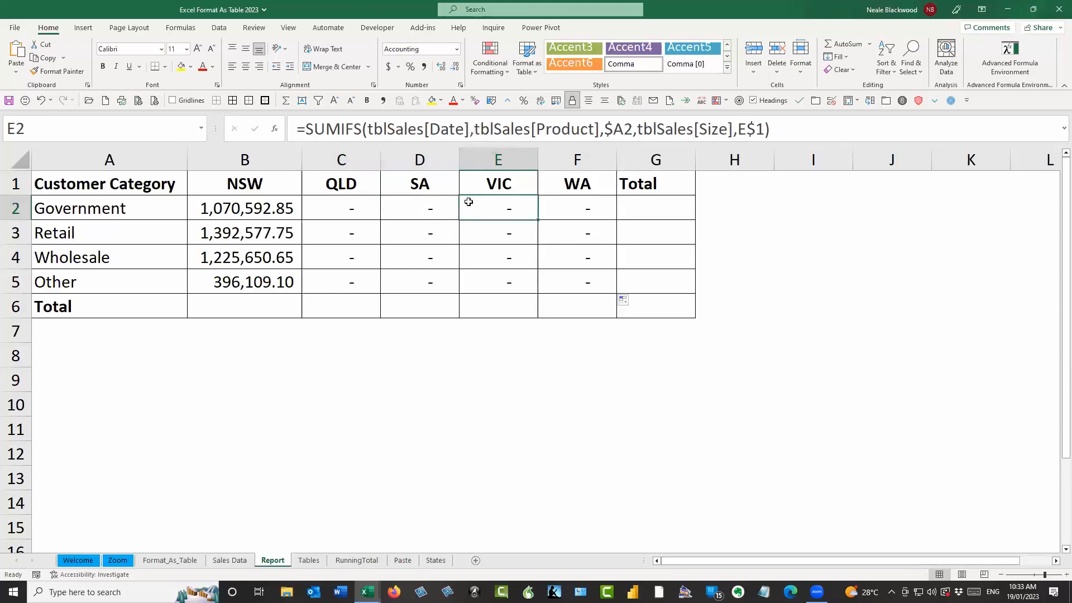
click(426, 207)
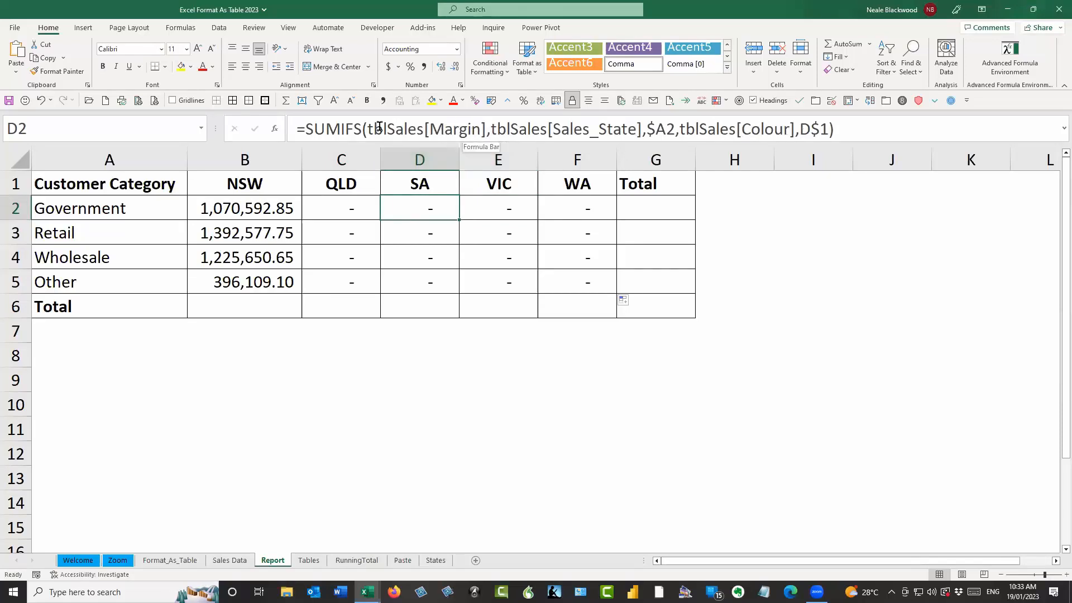
click(522, 208)
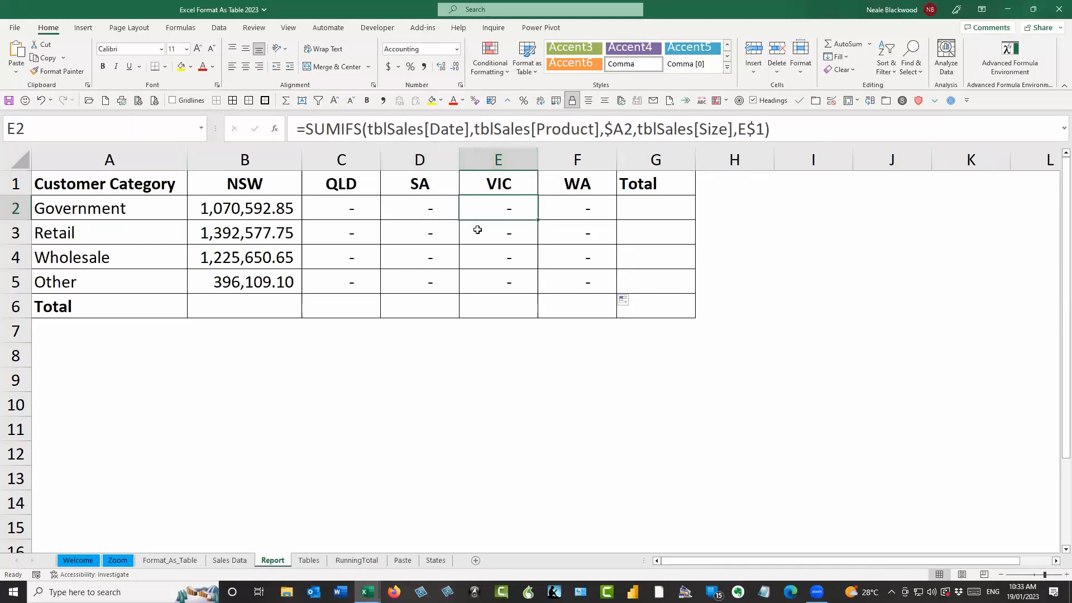
drag(363, 207, 573, 280)
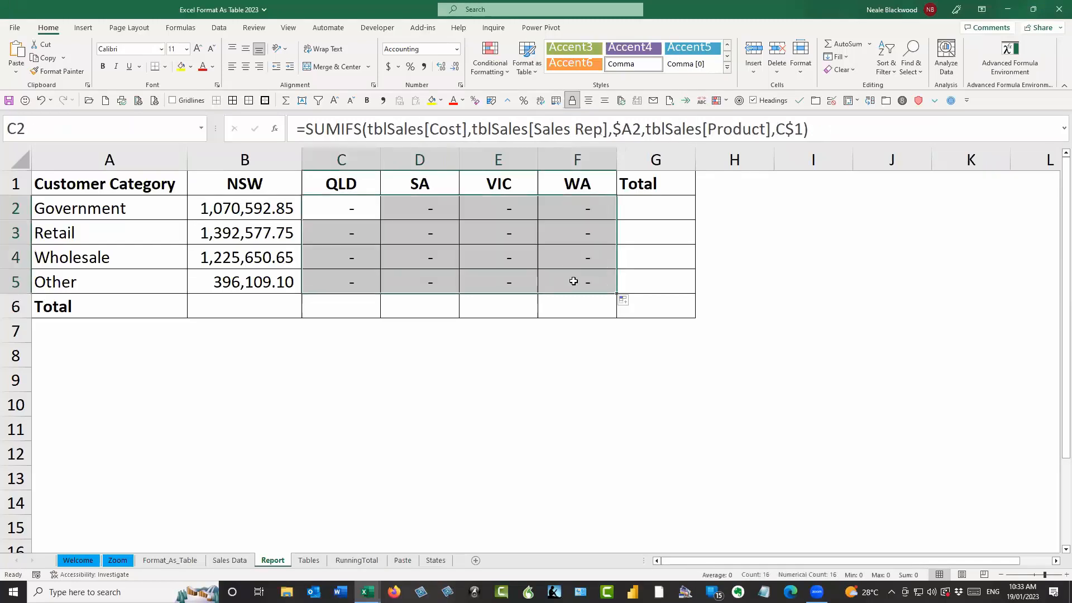
key(Delete)
Step: Copy the SUMIFS formulas in B2:B5 and paste them into columns C to F of the report
click(283, 214)
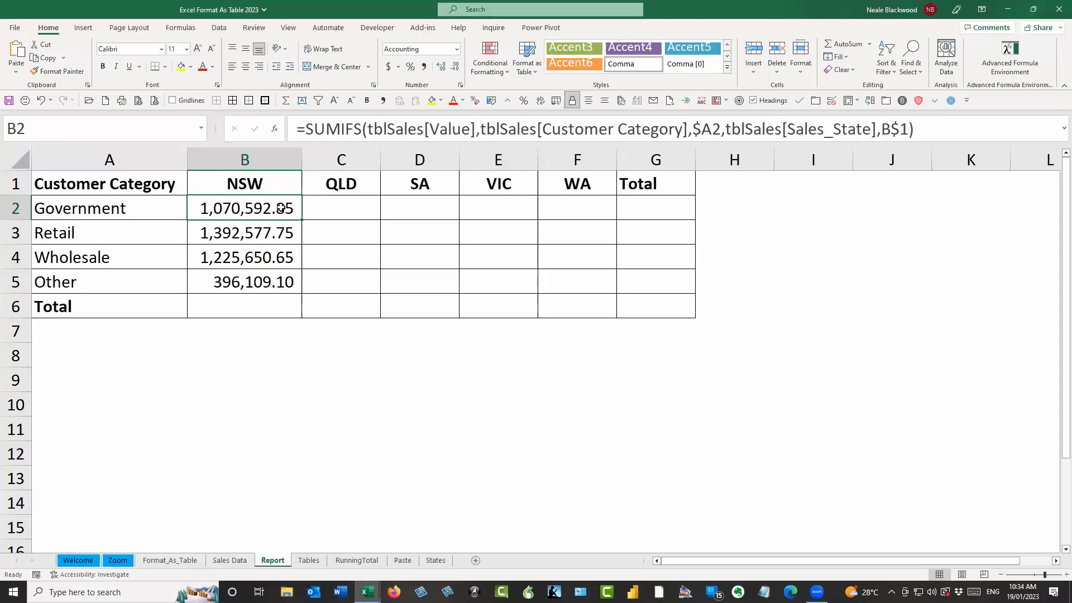
drag(281, 208, 285, 287)
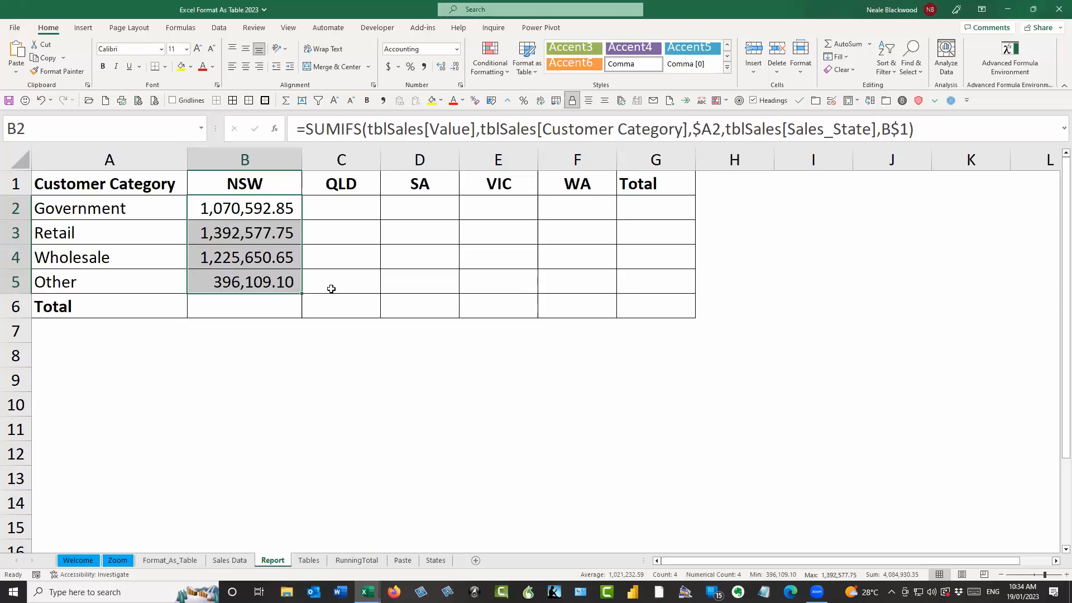
key(ctrl+c)
drag(358, 207, 573, 204)
key(ctrl+v)
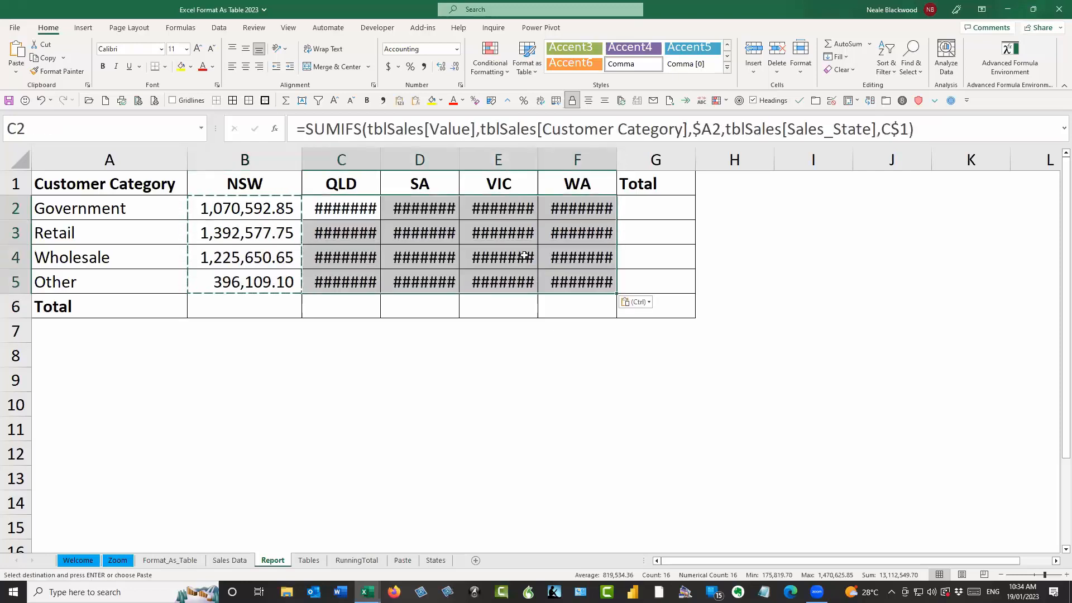
Step: Autofit the widths of columns C to F to their contents
click(363, 166)
drag(606, 172, 616, 160)
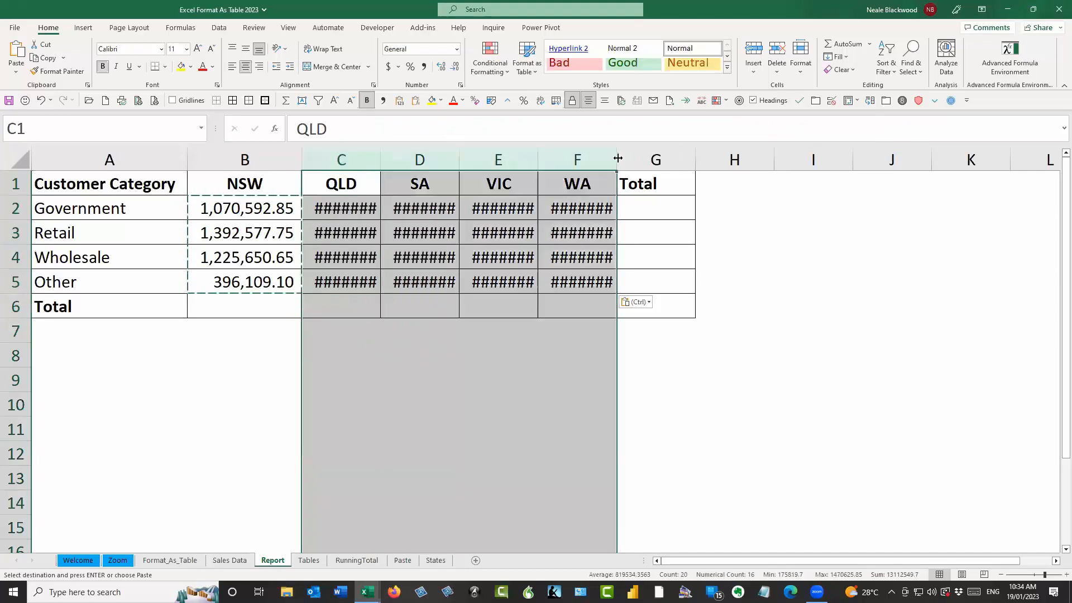
double_click(617, 160)
click(278, 305)
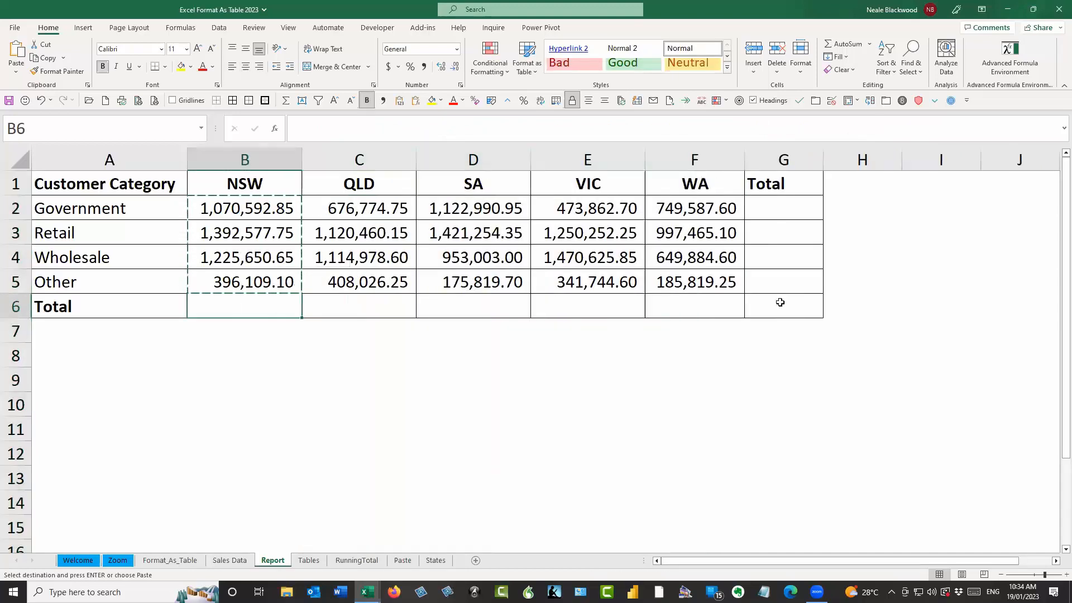
click(285, 100)
key(Escape)
click(257, 208)
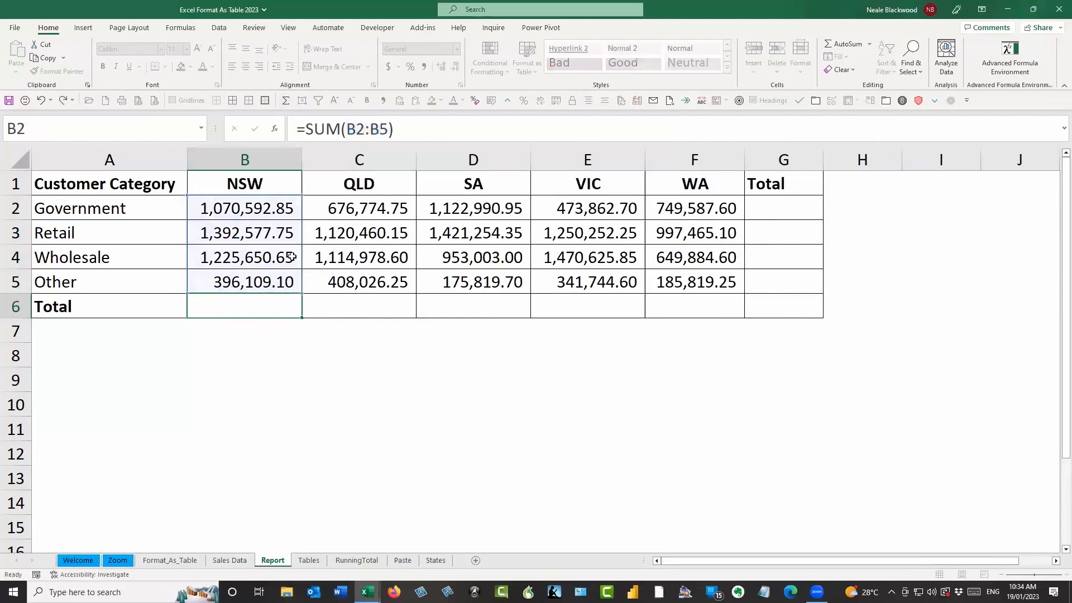
drag(257, 208, 815, 304)
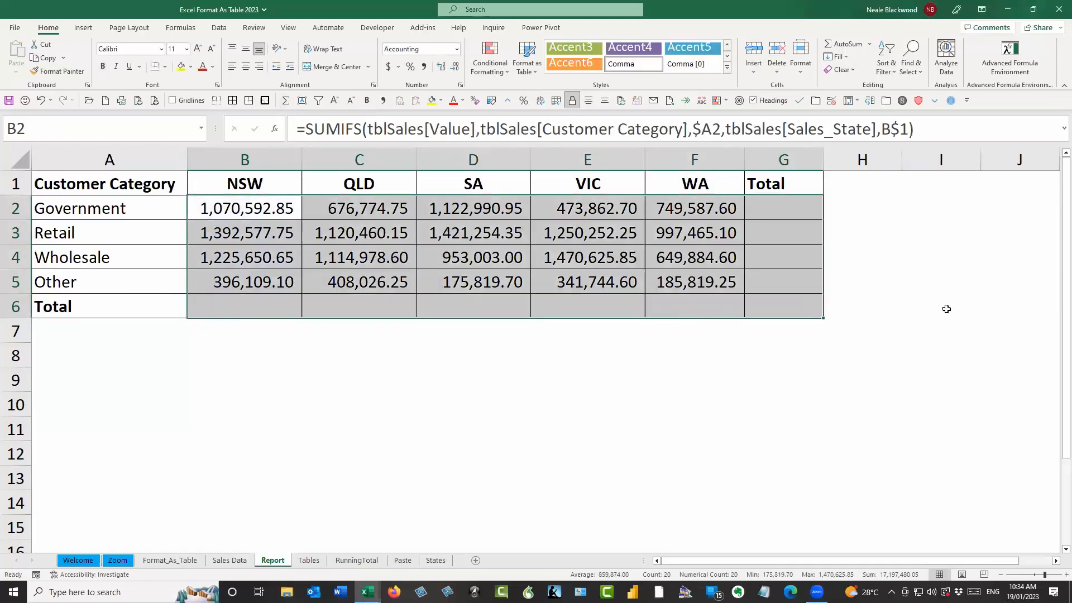
click(326, 334)
drag(282, 306, 714, 269)
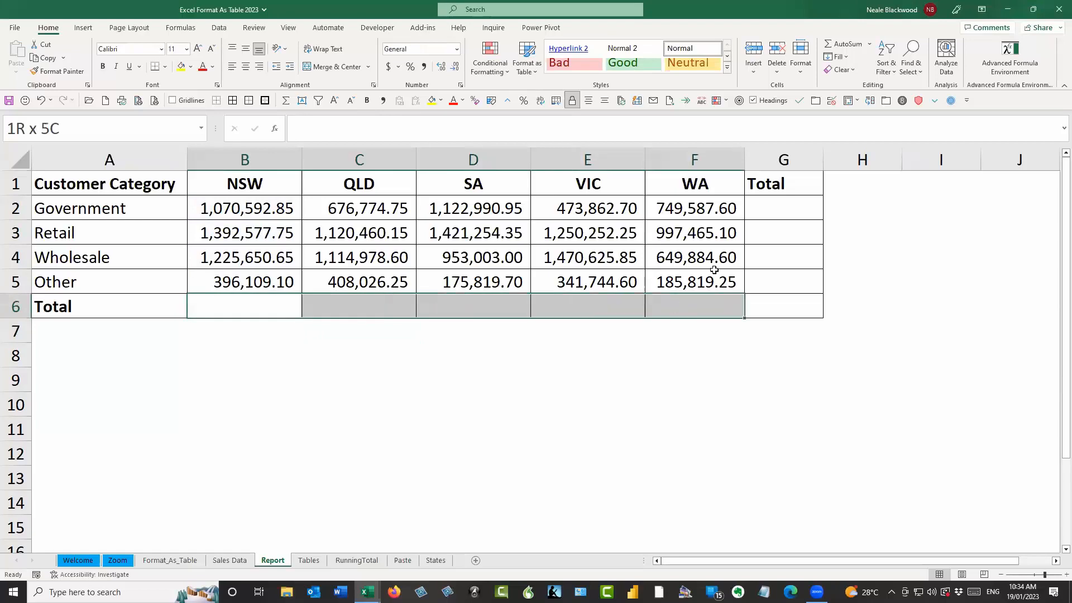
drag(770, 210, 779, 306)
Step: Add row and column totals to B2:G6 in one AutoSum, and autofit columns F and G
drag(249, 212, 813, 304)
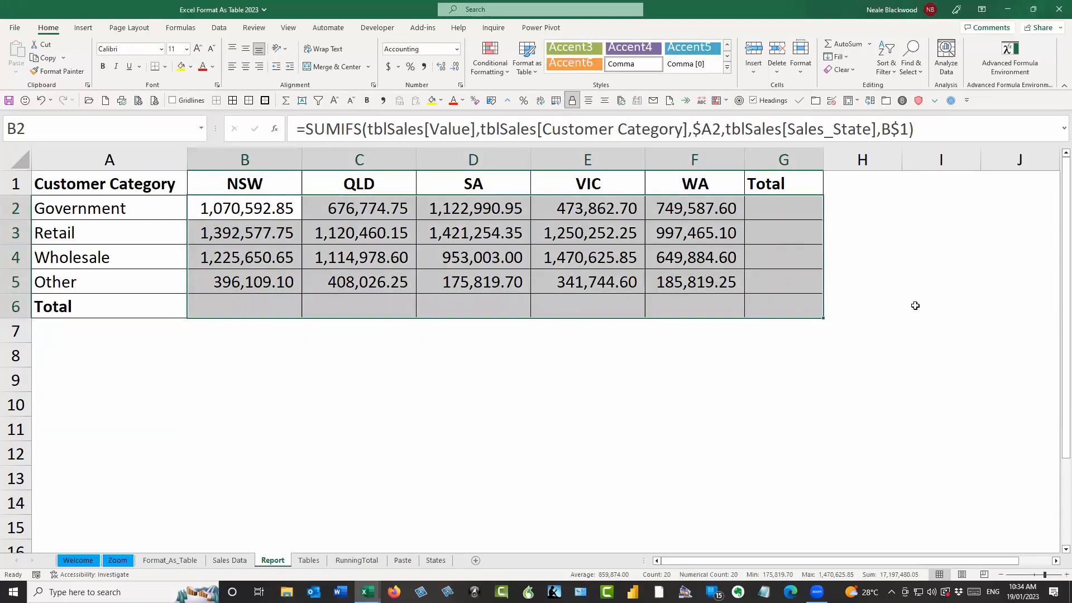
click(286, 101)
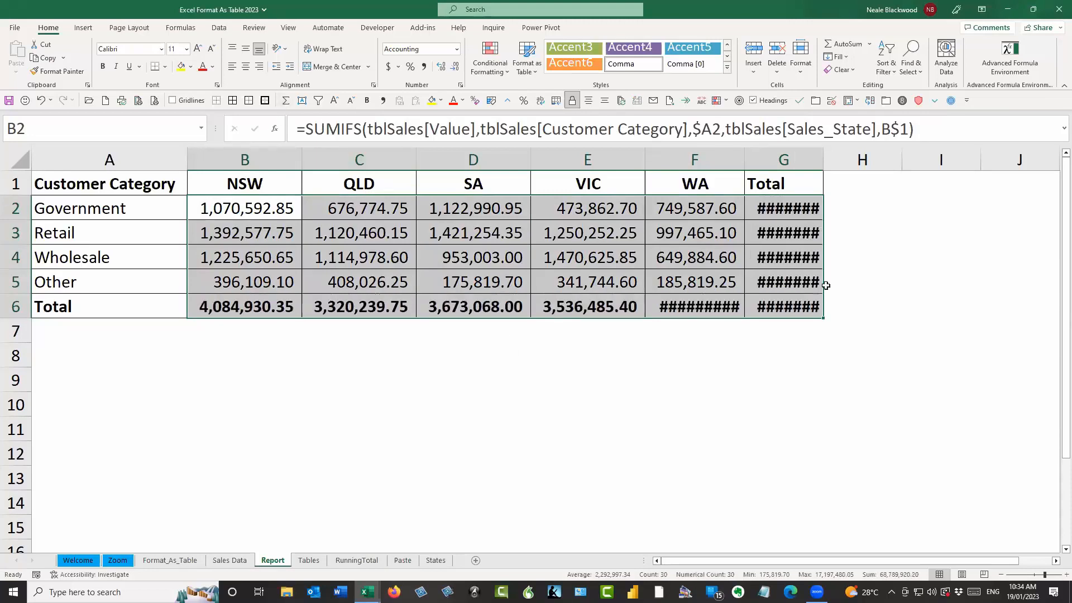
double_click(744, 161)
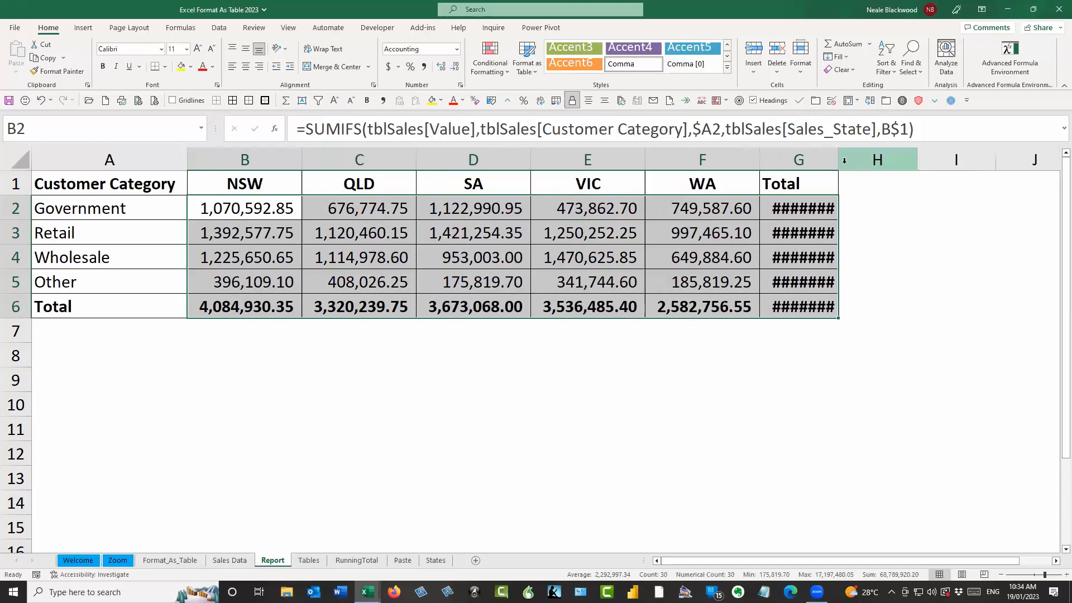
double_click(839, 162)
click(805, 348)
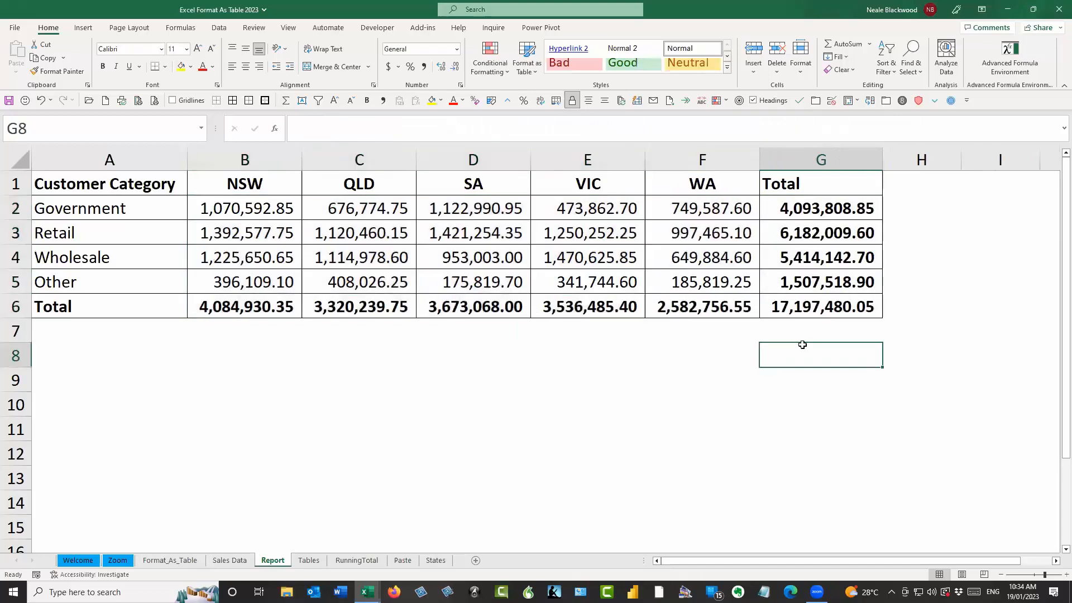
Step: Enter a check formula in G7 of the report that sums the tblSales Value column: =SUM(tblSales[Value])
click(802, 318)
click(814, 346)
click(812, 333)
text(=SUM)
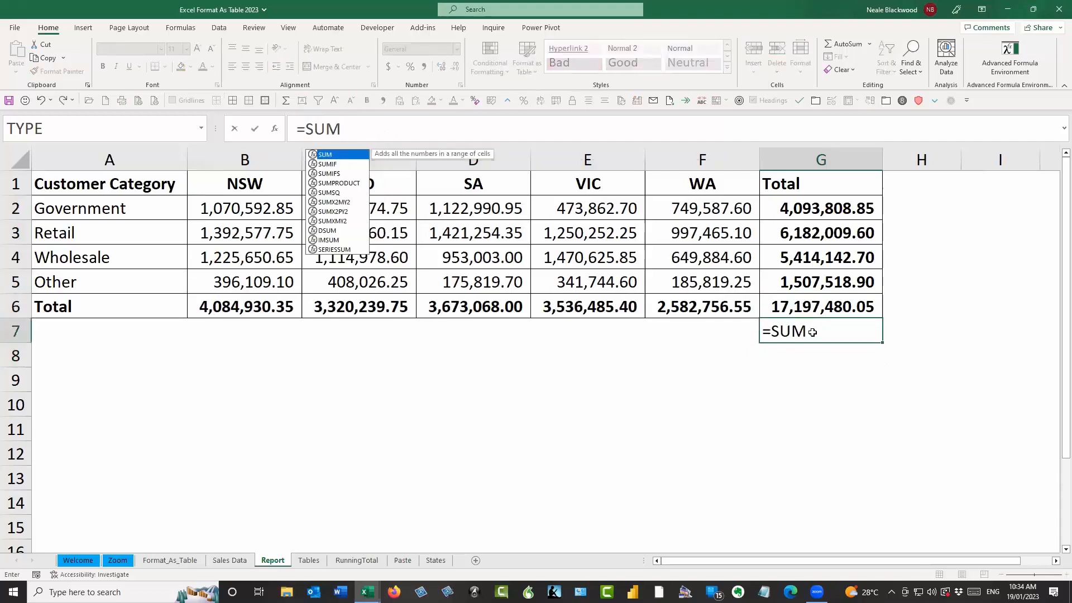
text(()
click(229, 560)
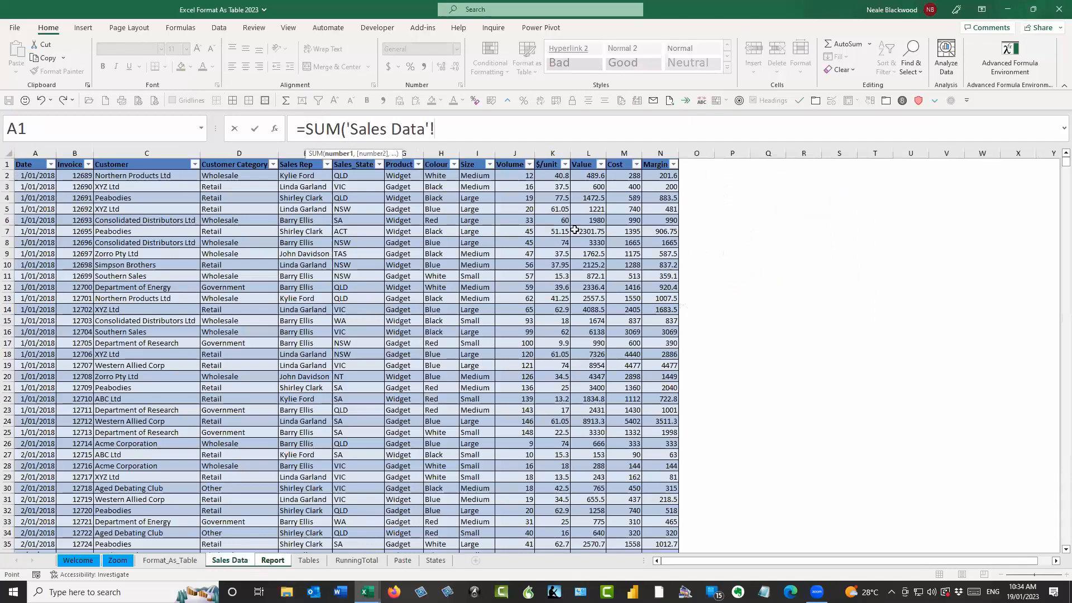
click(593, 208)
key(ctrl+space)
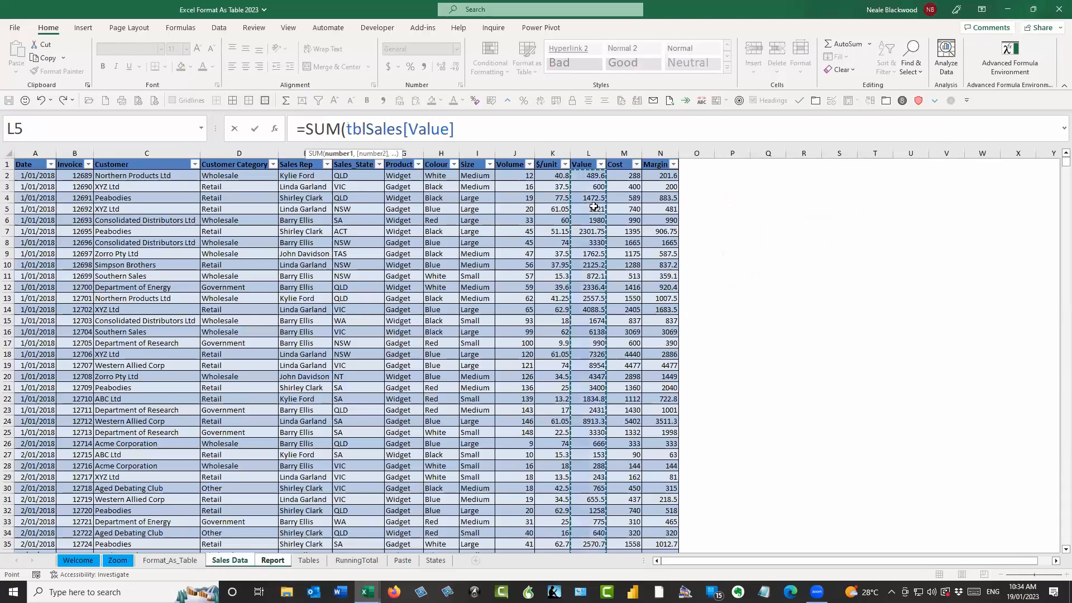
key(Return)
key(Up)
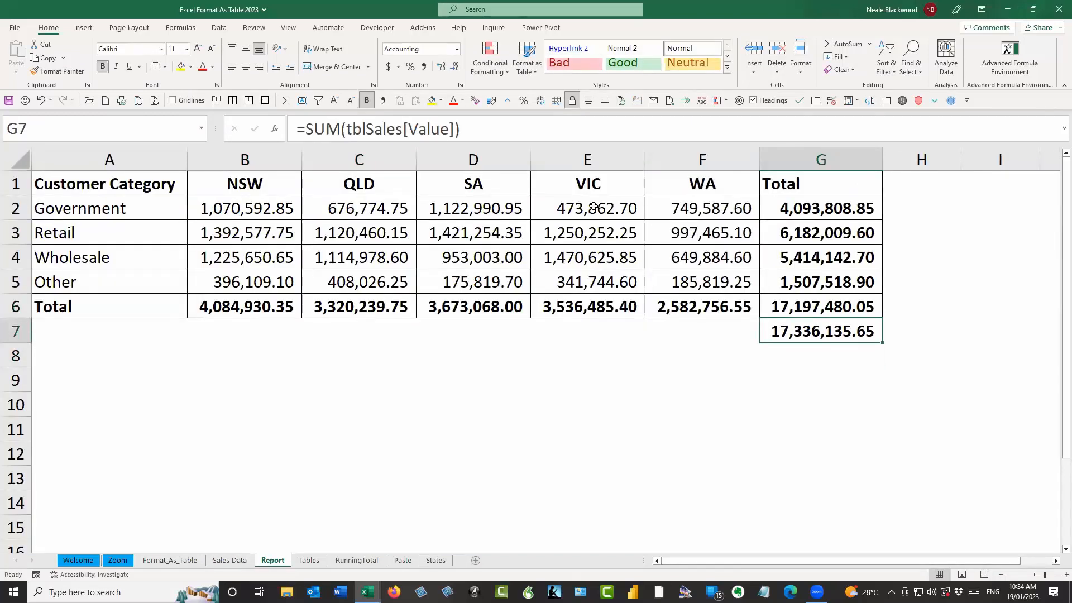
Step: Compare the report's total formulas in column G with the check total, and examine the states listed on the Sales Data sheet
key(Up)
key(Up)
key(Up)
key(Up)
key(Up)
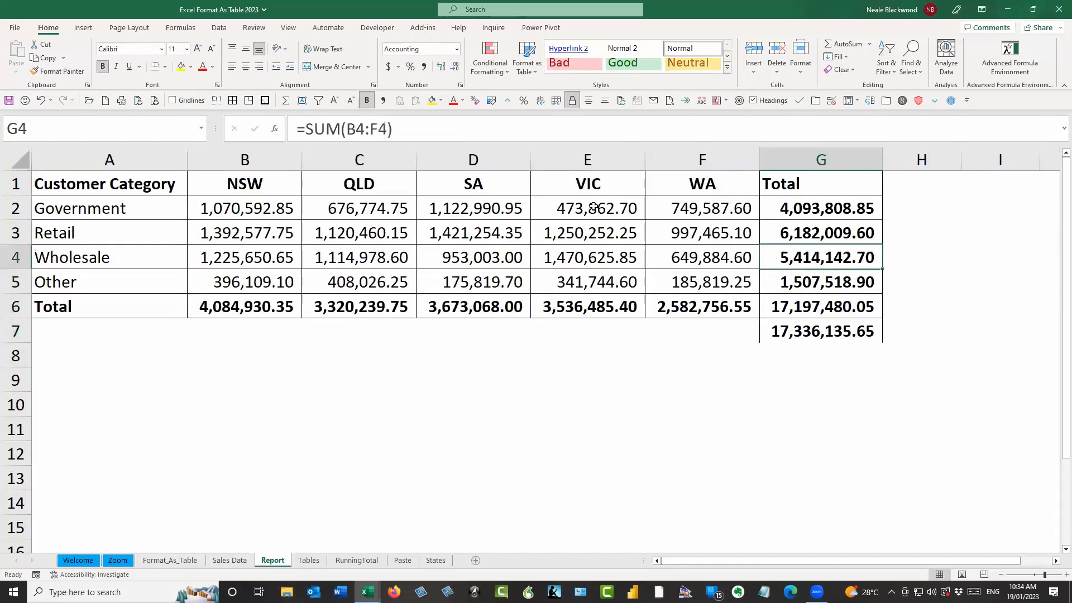
key(Down)
key(Down)
key(Down)
key(Down)
key(Down)
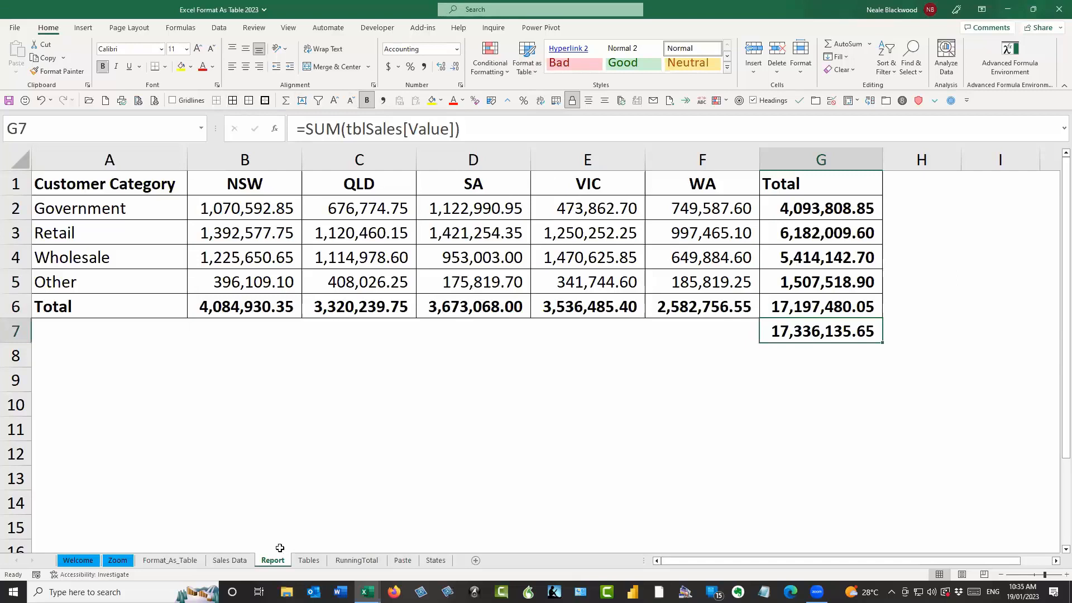
click(234, 560)
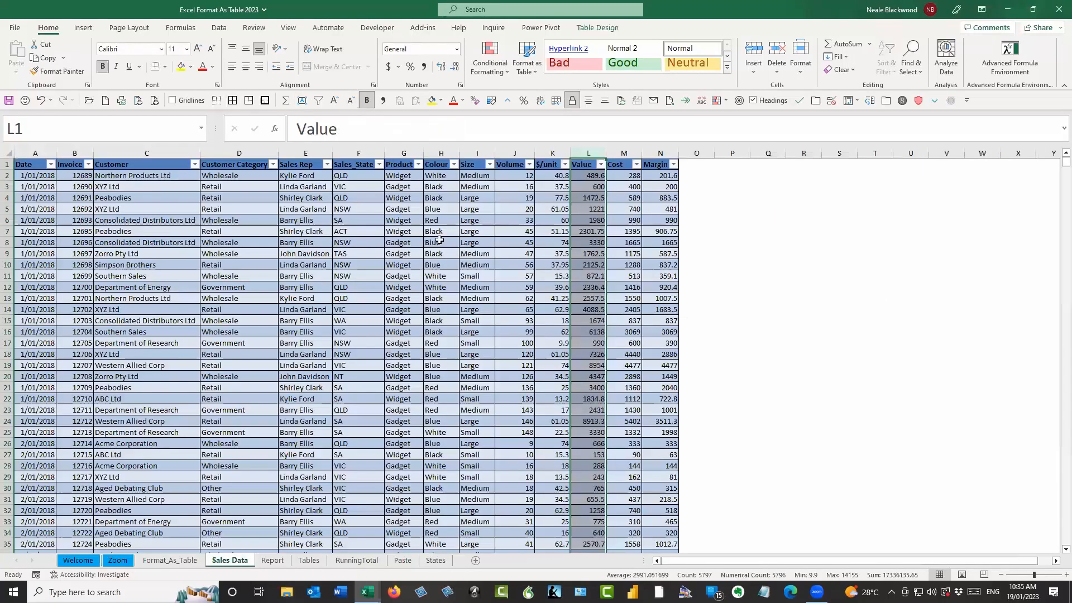
click(280, 561)
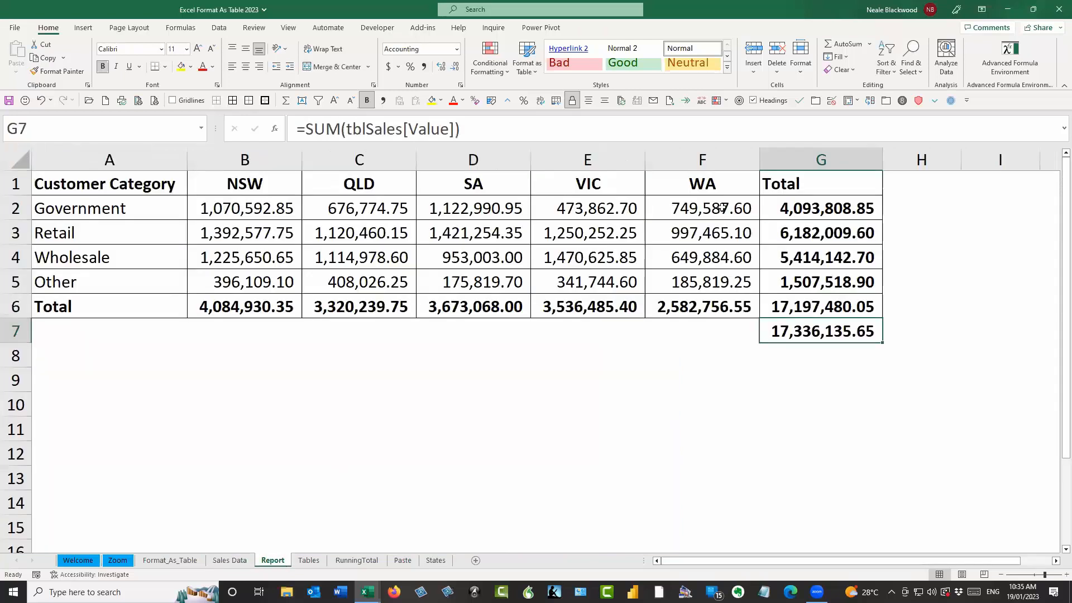
Step: Insert a column before WA in the report and enter the heading act in F1
click(688, 155)
key(ctrl+shift+plus)
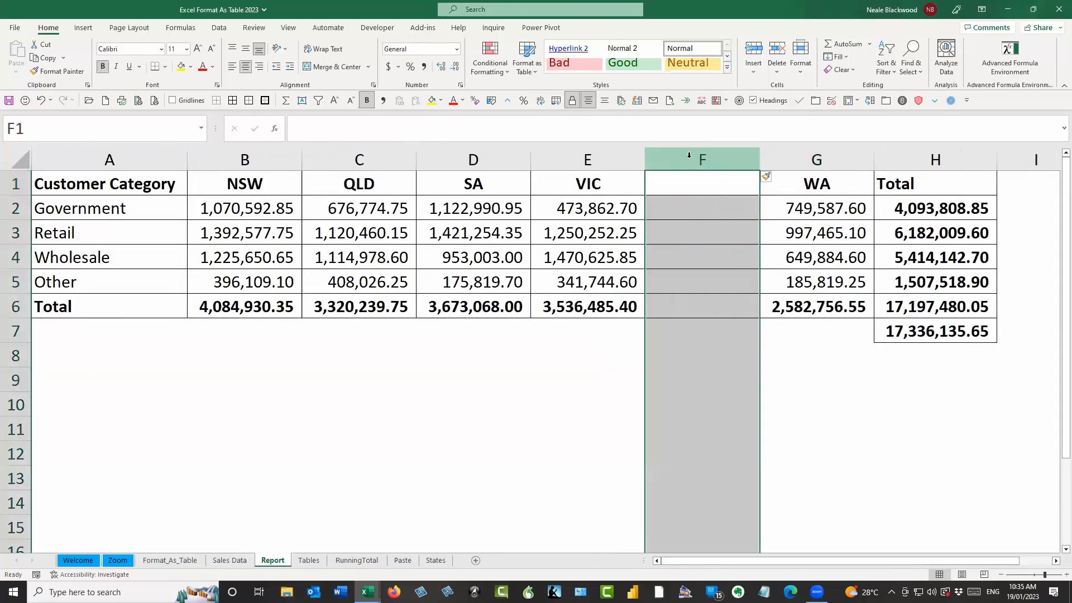
key(Down)
key(Up)
text(act)
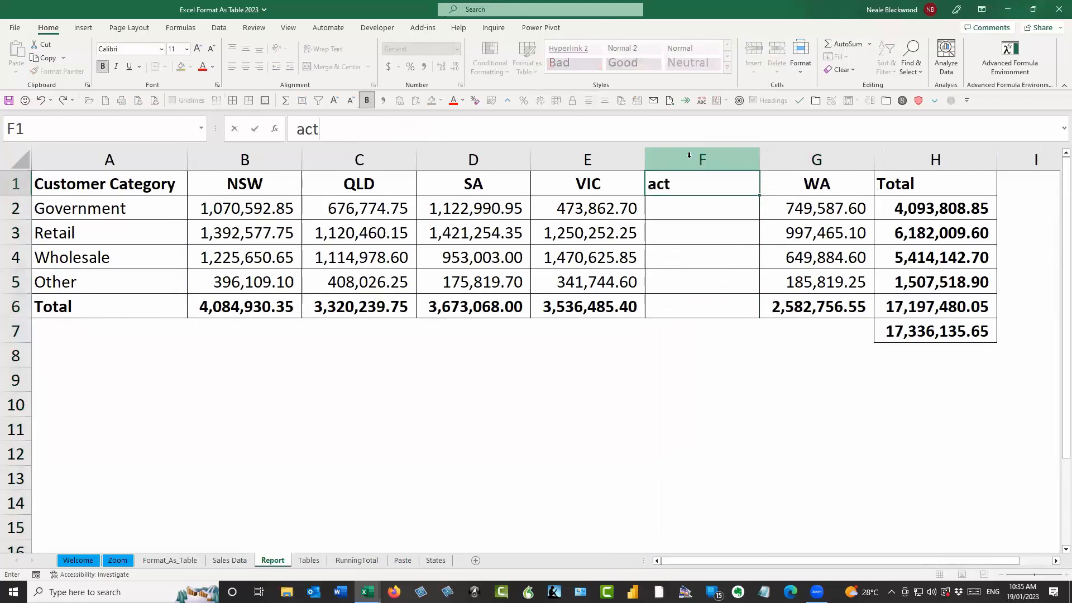
key(Return)
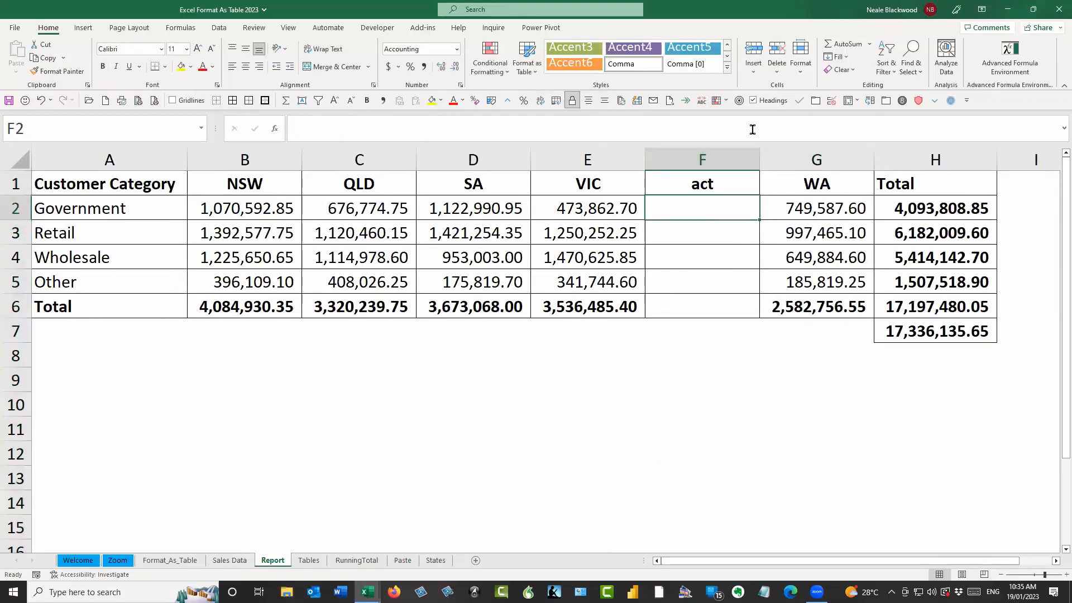
Step: Copy the VIC formulas and total in E2:E6 into F2:F6
drag(640, 212, 639, 300)
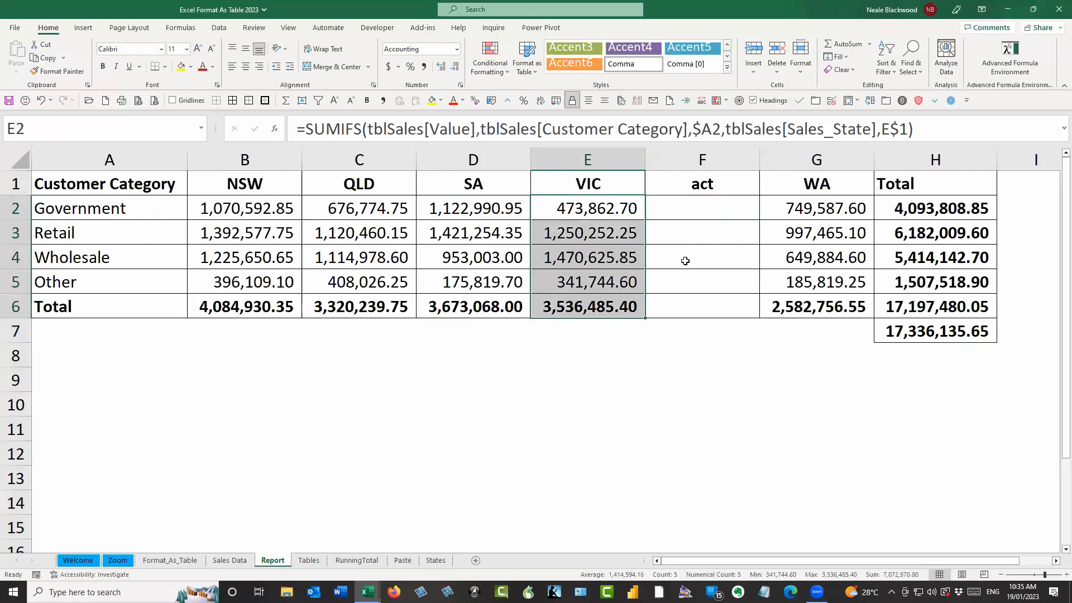
key(ctrl+c)
click(698, 205)
key(ctrl+v)
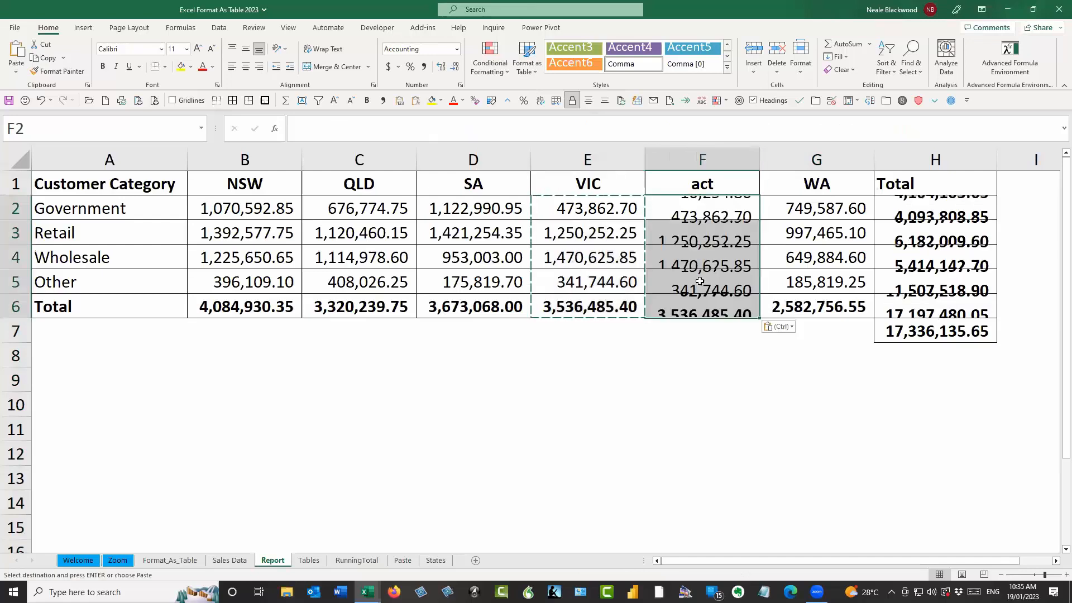
Step: Change the heading in F1 to uppercase ACT
click(717, 184)
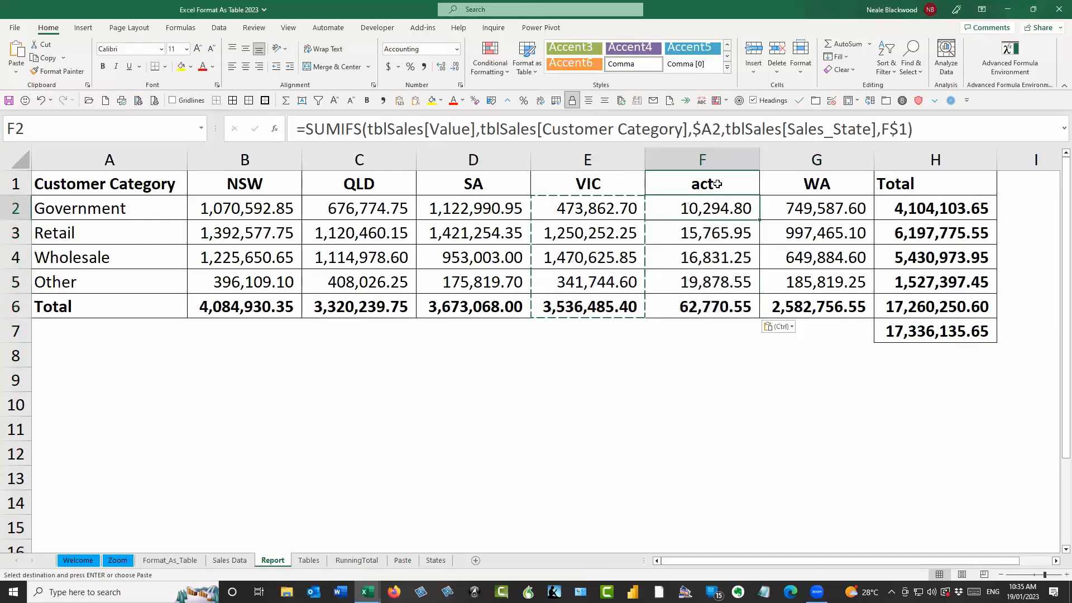
key(F2)
key(Return)
key(Up)
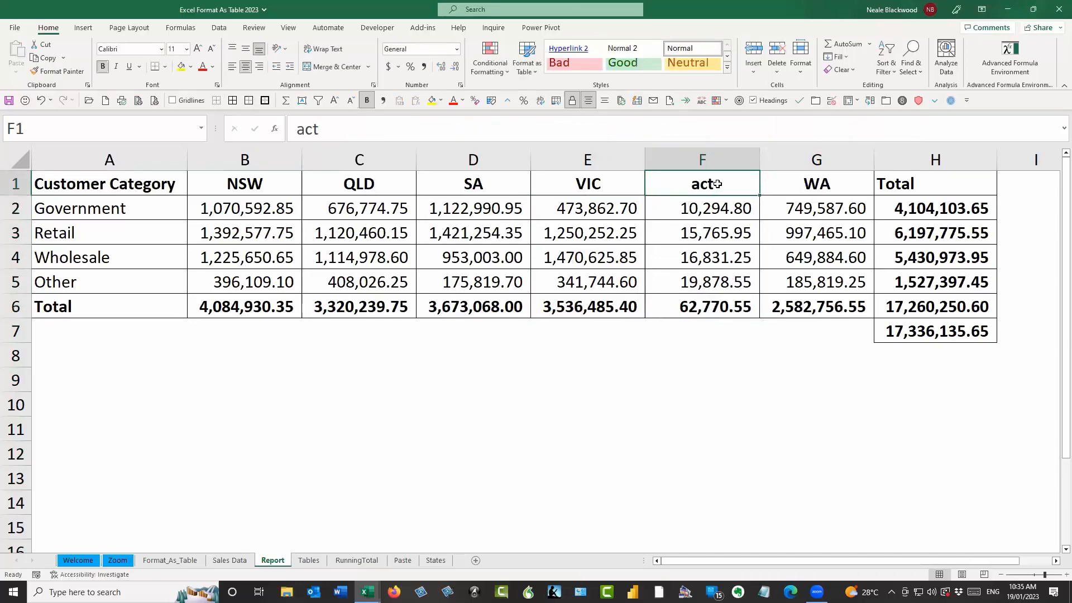
key(F2)
key(BackSpace)
key(BackSpace)
key(BackSpace)
text(ACT)
key(Return)
key(Up)
key(Left)
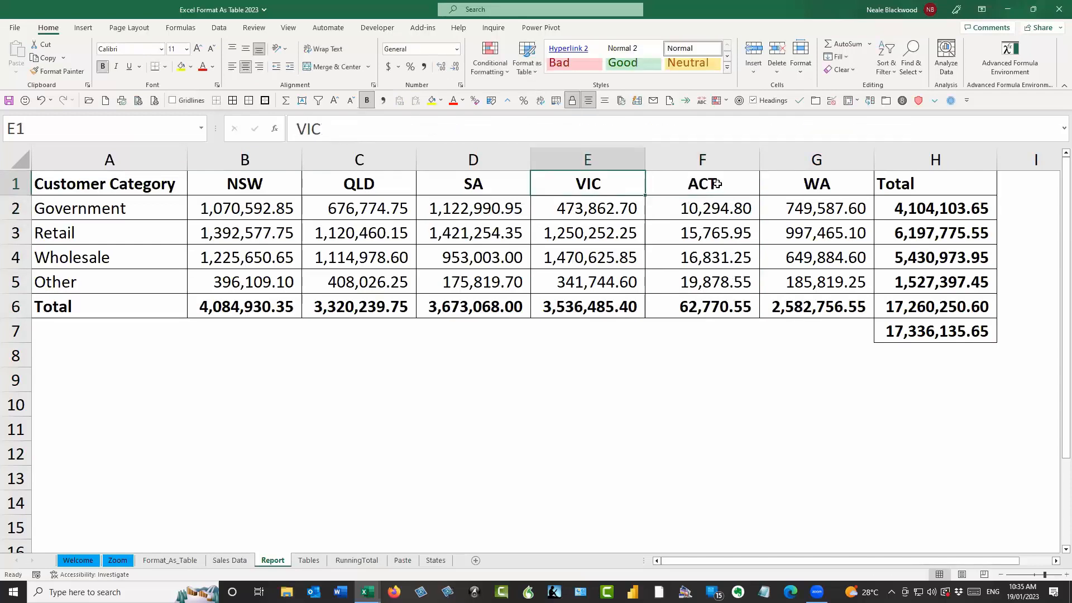
Step: Insert another column before WA and enter the heading NT in G1
click(817, 159)
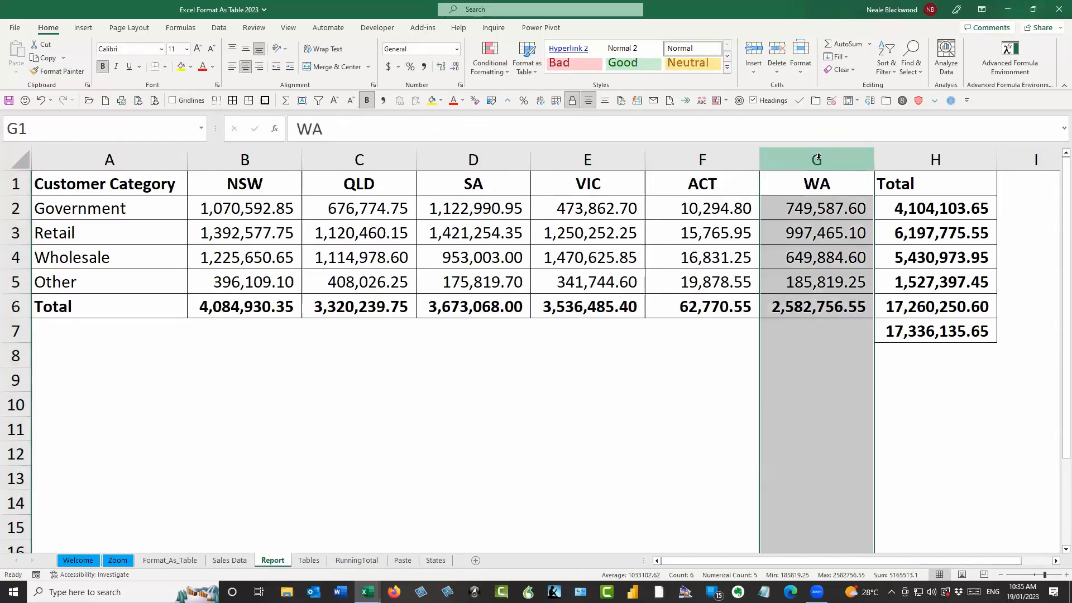
key(ctrl+shift+plus)
text(nt)
key(BackSpace)
key(BackSpace)
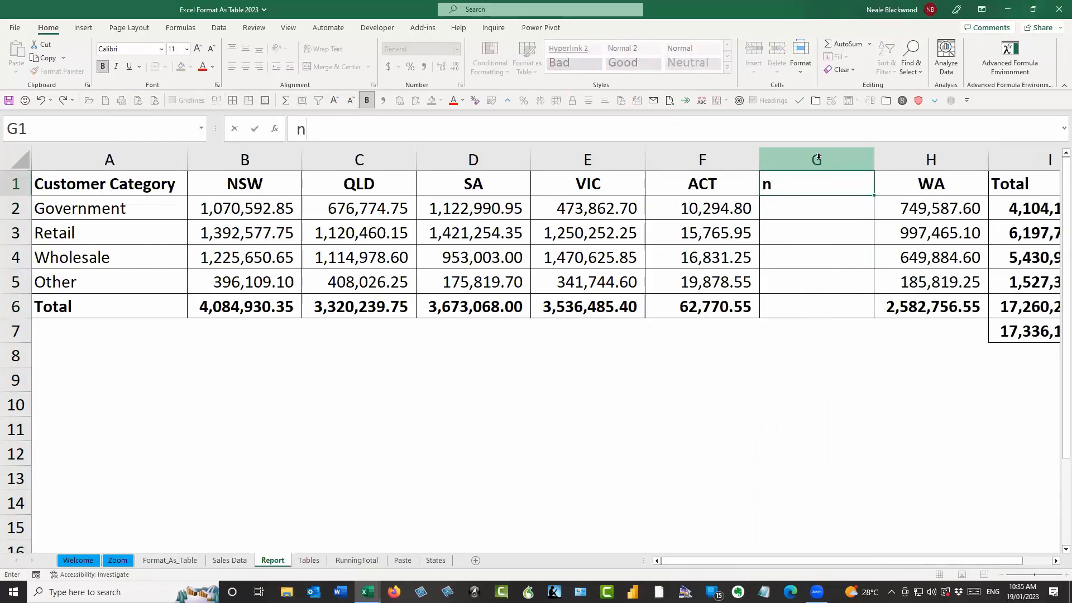
text(NT)
key(Return)
Step: Copy the ACT formulas and total in F2:F6 into G2:G6, and autofit the widths of columns F and G
drag(733, 214, 727, 302)
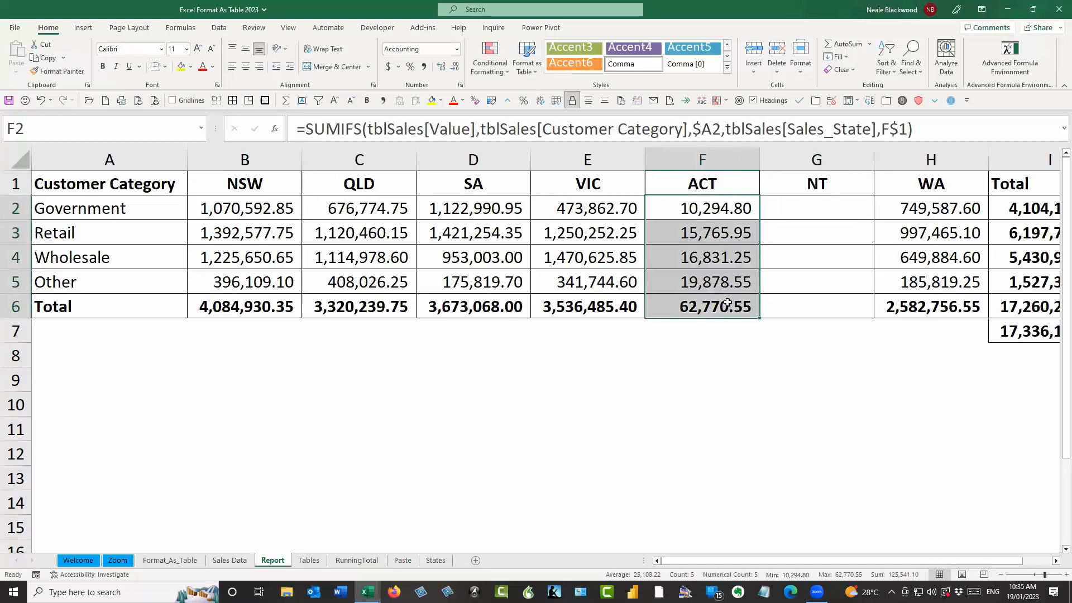
key(ctrl+c)
click(803, 207)
key(ctrl+v)
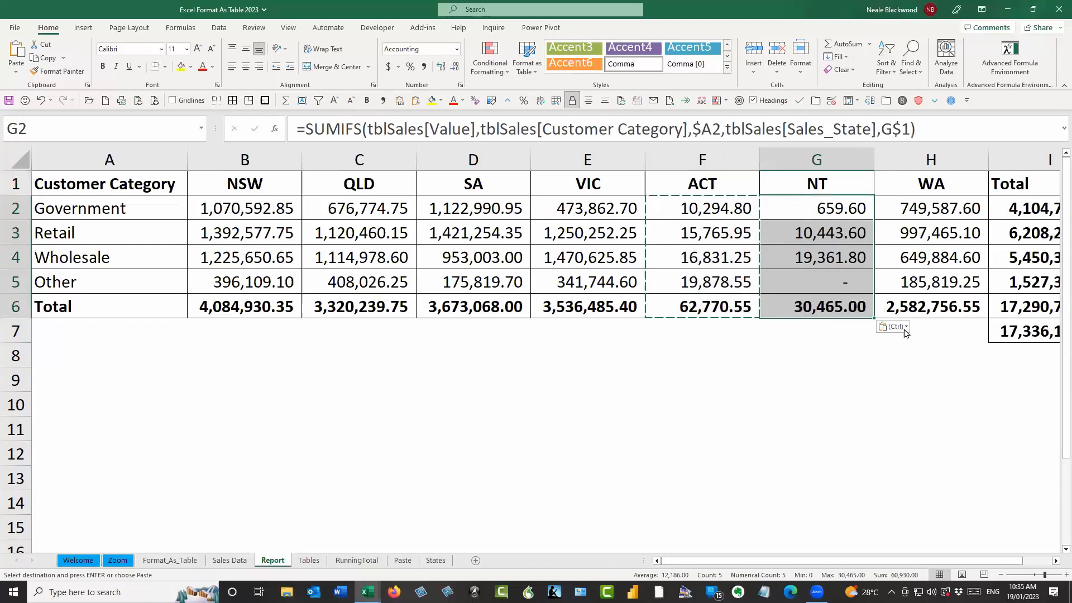
click(825, 207)
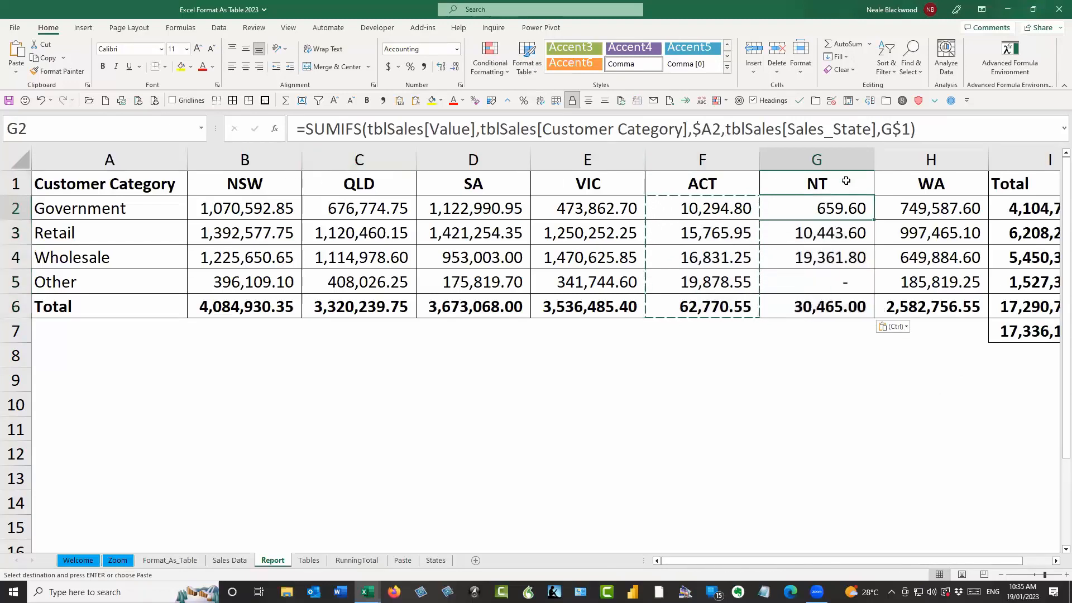
double_click(873, 161)
double_click(760, 160)
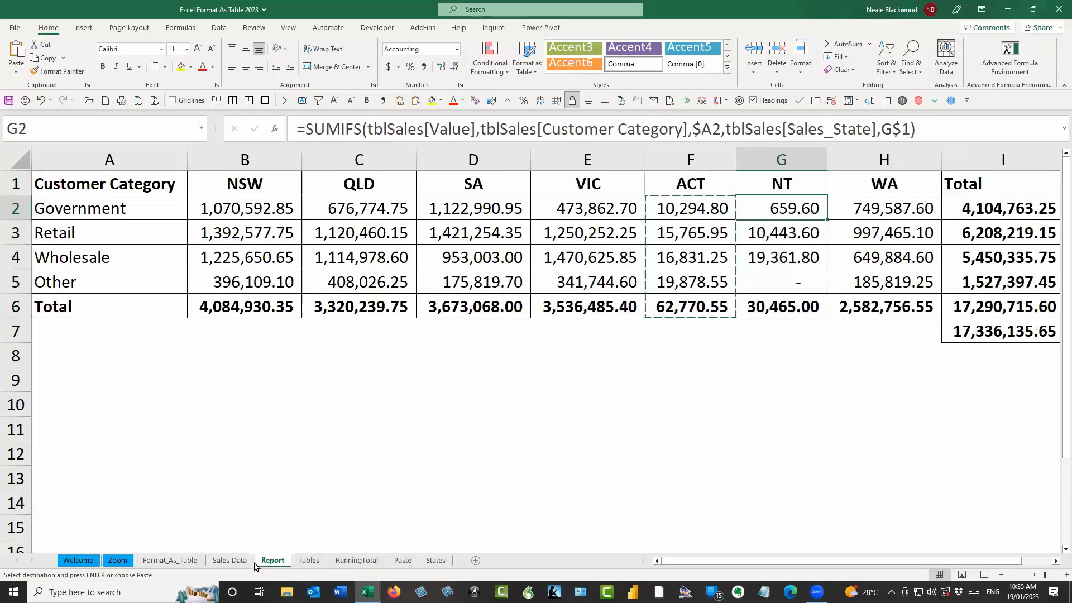
Step: Select the empty cell Q1 beside the sales table on the Sales Data sheet
click(229, 560)
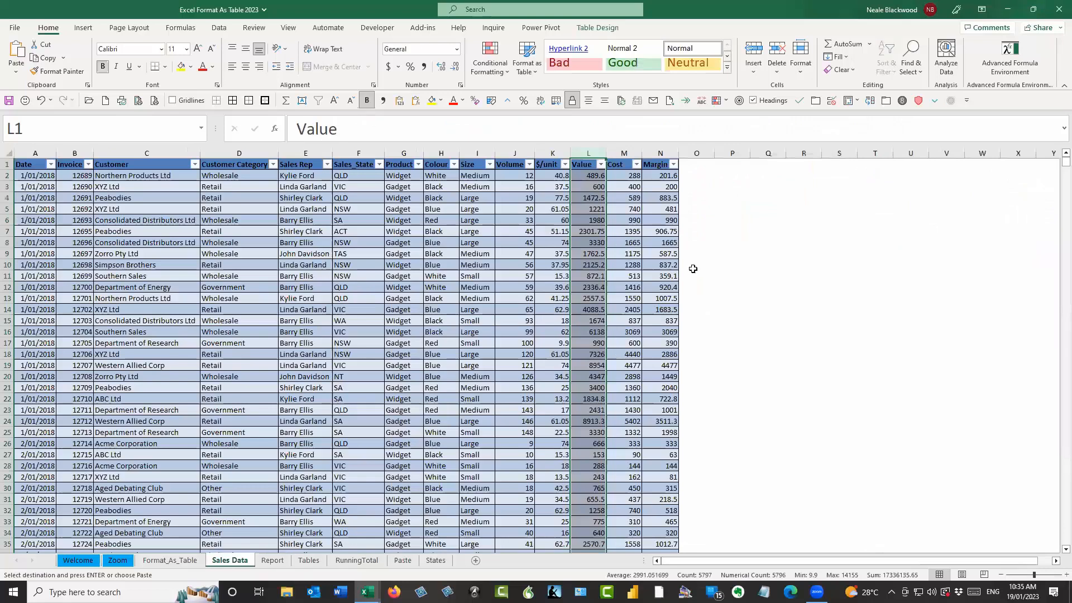
click(764, 165)
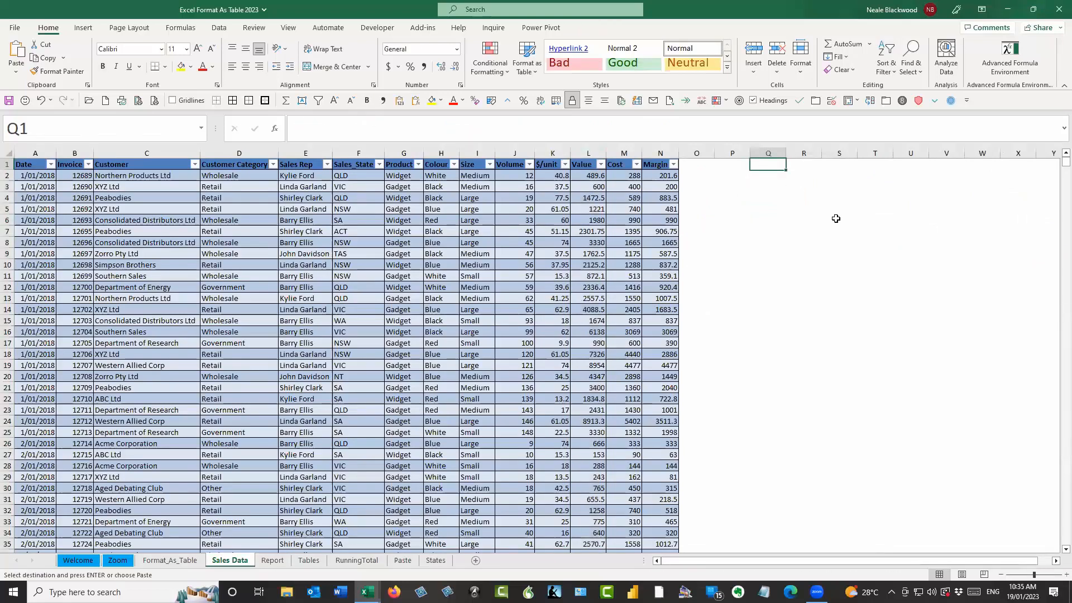
Step: Enter =UNIQUE(tblSales[Sales_State]) in Q1 to list the distinct states beside the sales table
text(=uni)
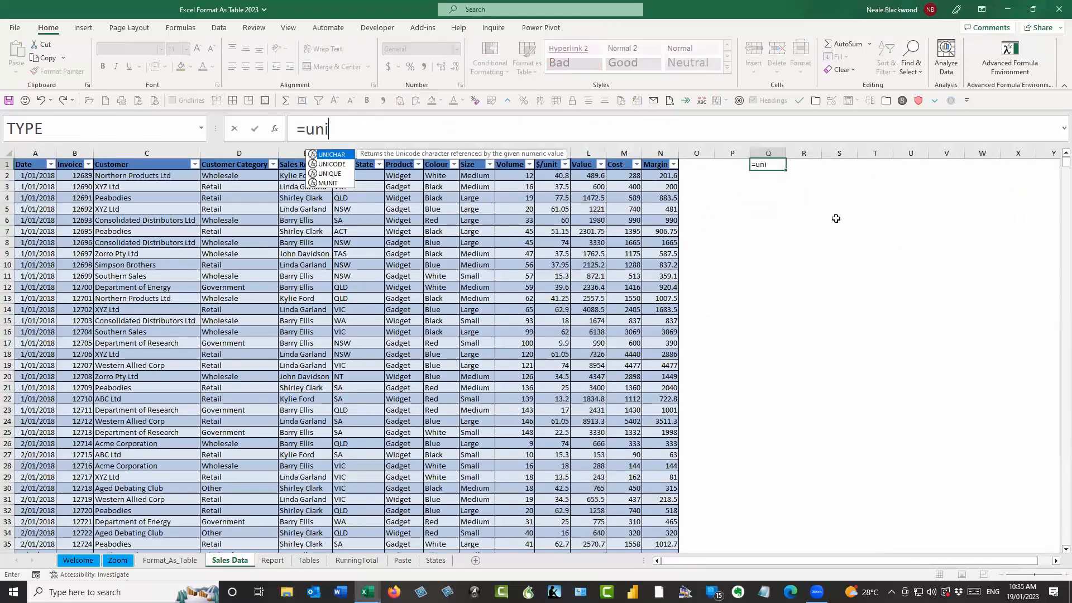
key(Down)
key(Down)
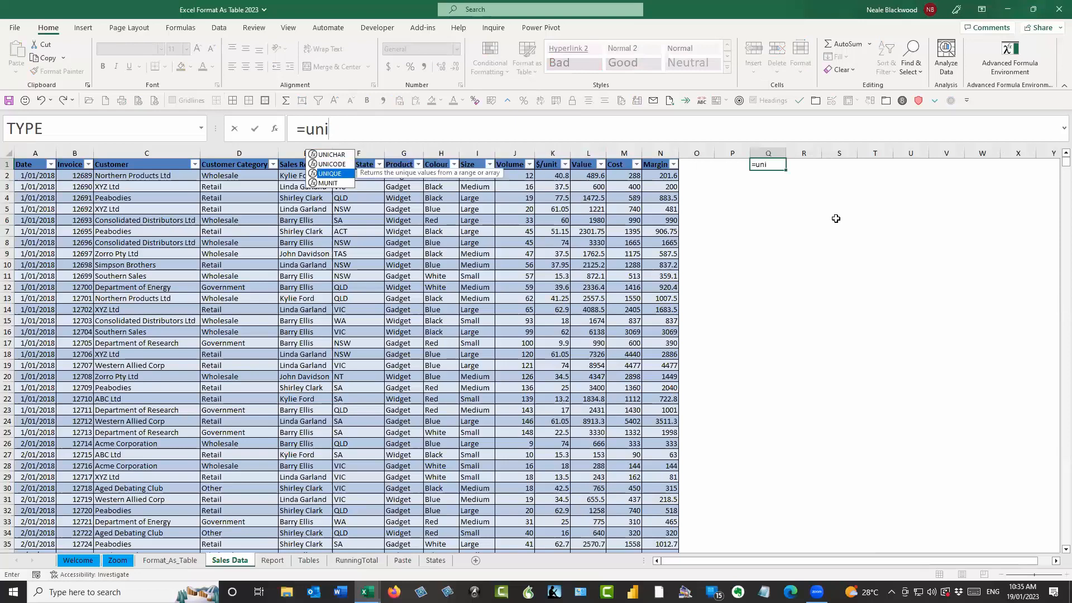
key(Tab)
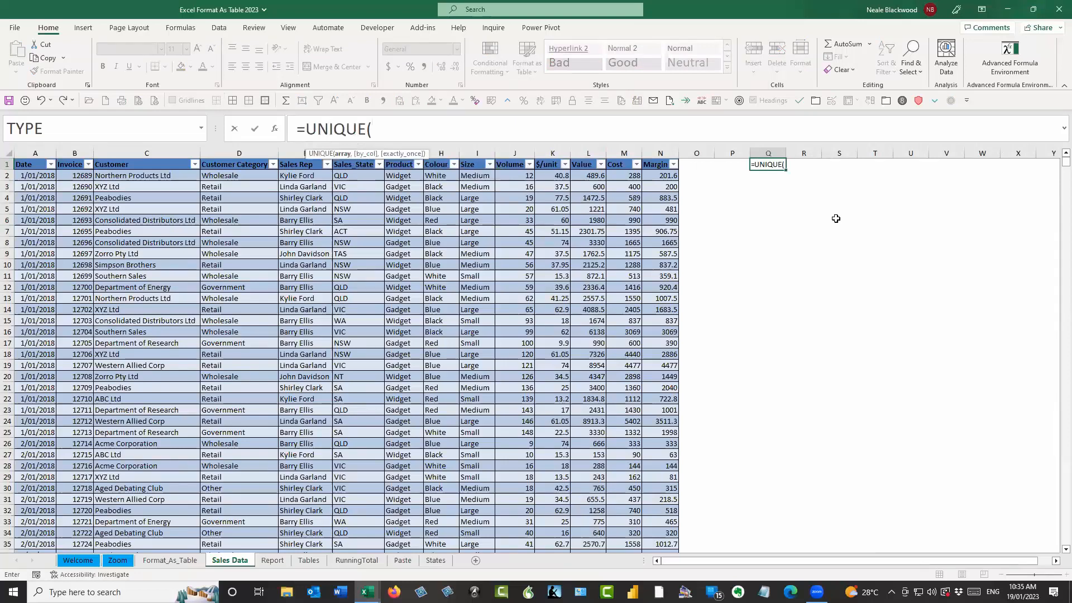
click(362, 193)
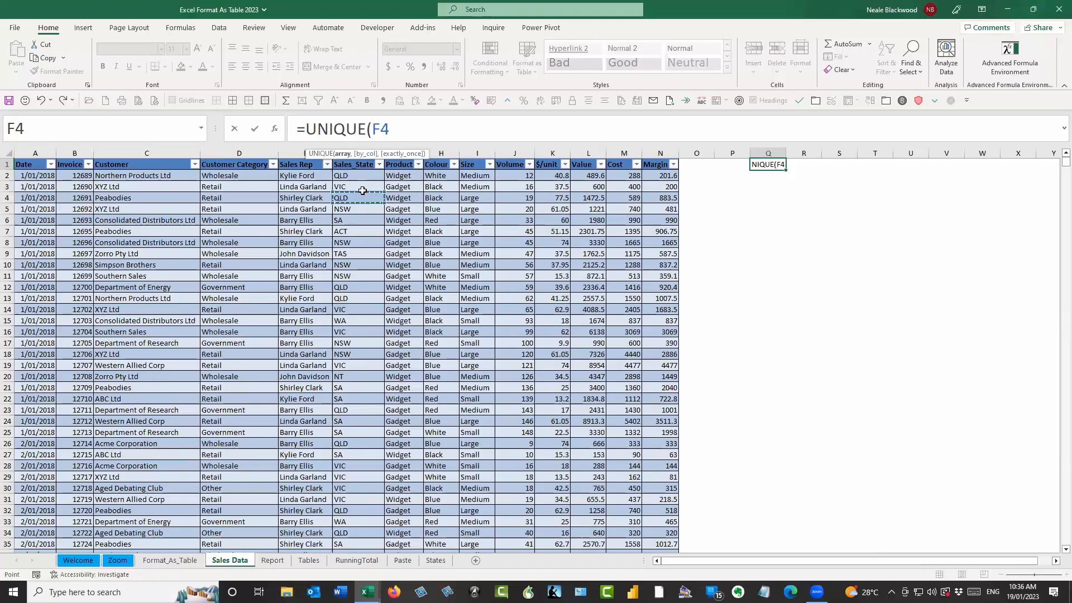
key(ctrl+space)
key(Return)
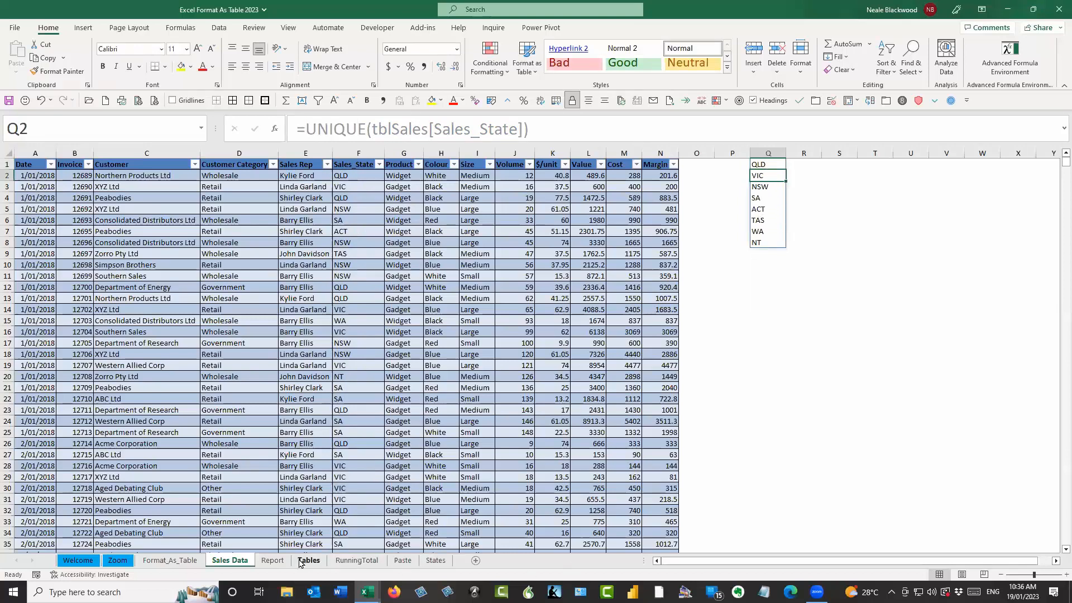
Step: On the Report sheet, insert a TAS column before VIC and copy the SA formulas and total across into it
click(273, 561)
click(565, 159)
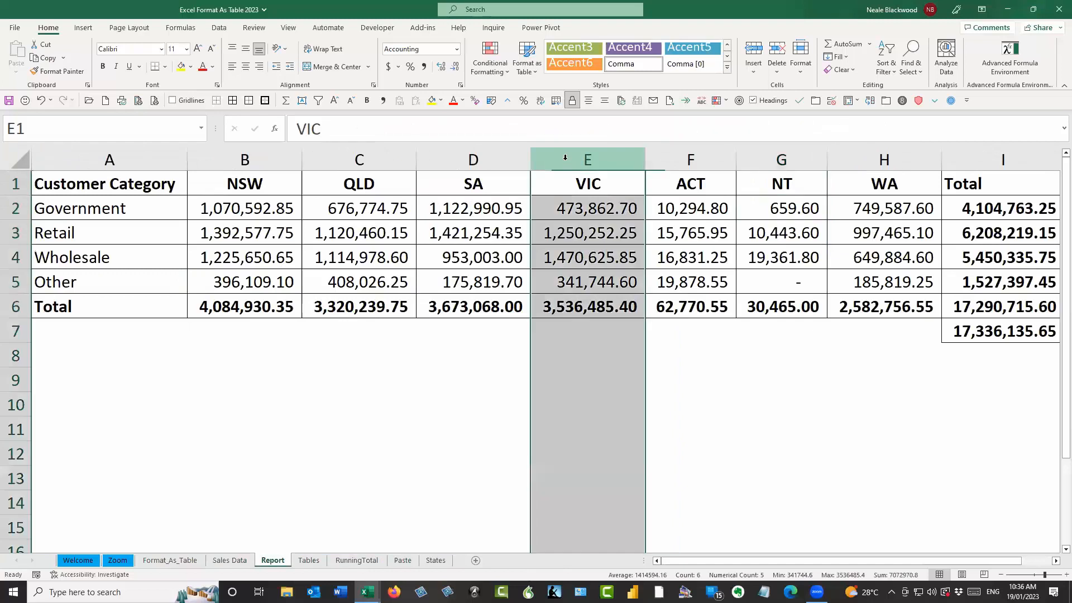
key(ctrl+shift+plus)
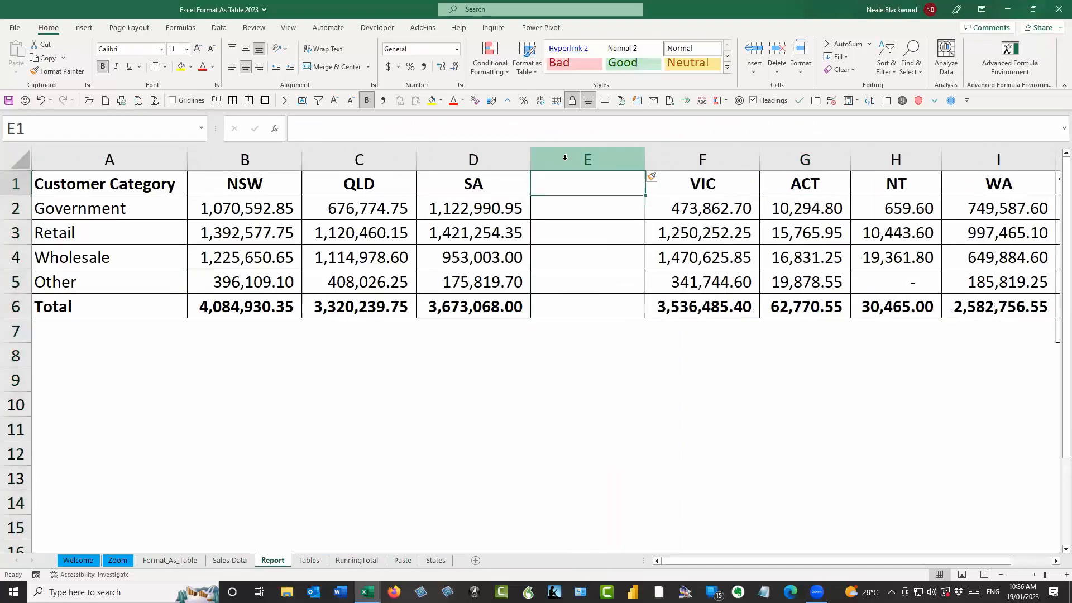
text(TAS)
key(Return)
drag(491, 207, 561, 307)
click(627, 272)
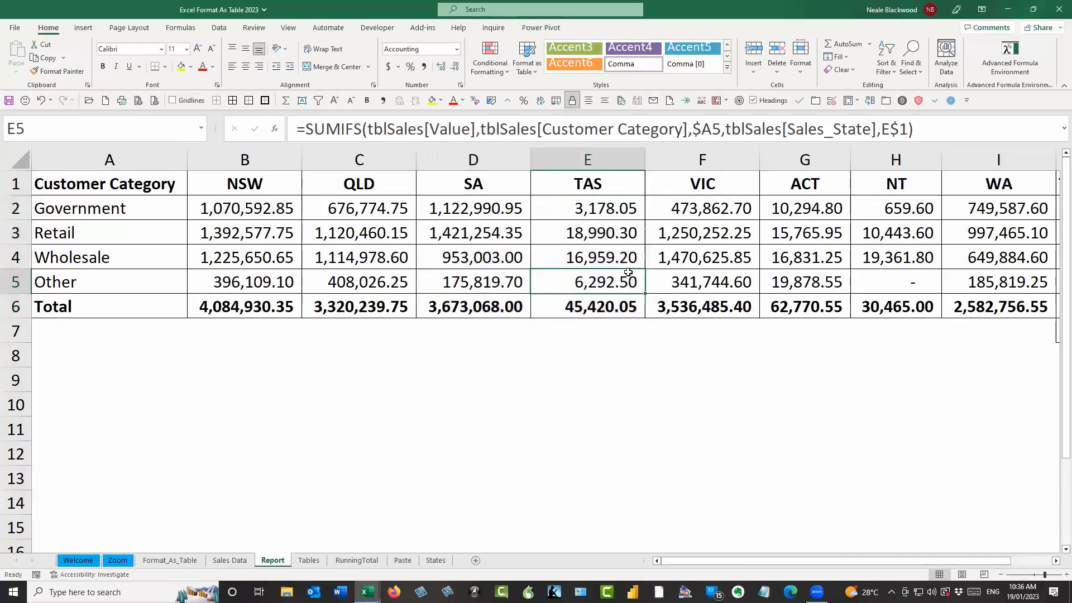
Step: Compare the grand total with the check figure beneath it in the report's Total column
key(Right)
key(Right)
key(Right)
key(Right)
key(Right)
key(Right)
key(Right)
key(Down)
key(Left)
key(Left)
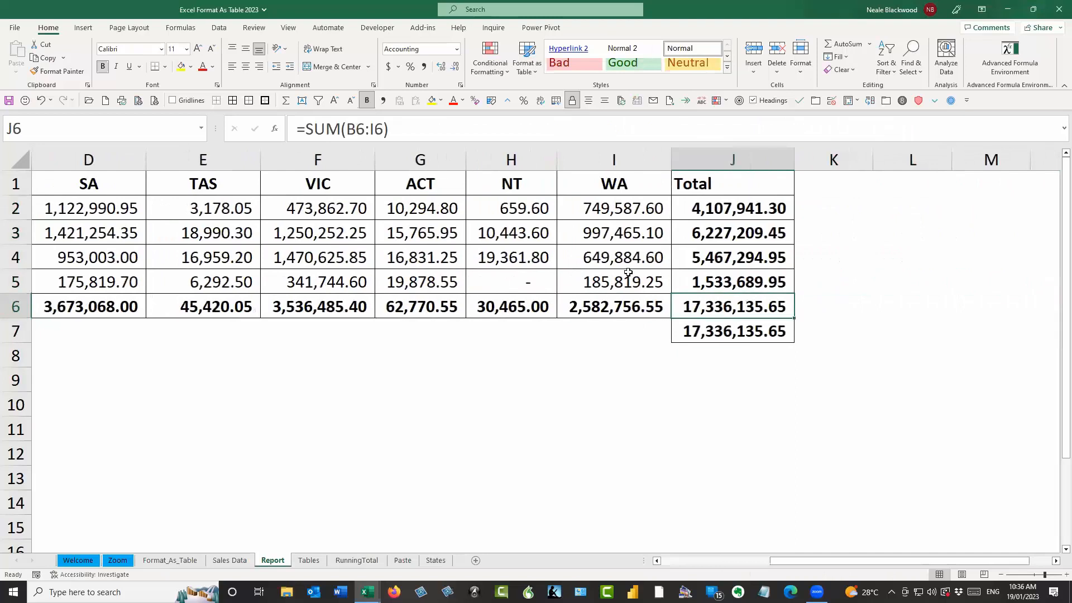
key(Up)
key(Up)
key(ctrl+Up)
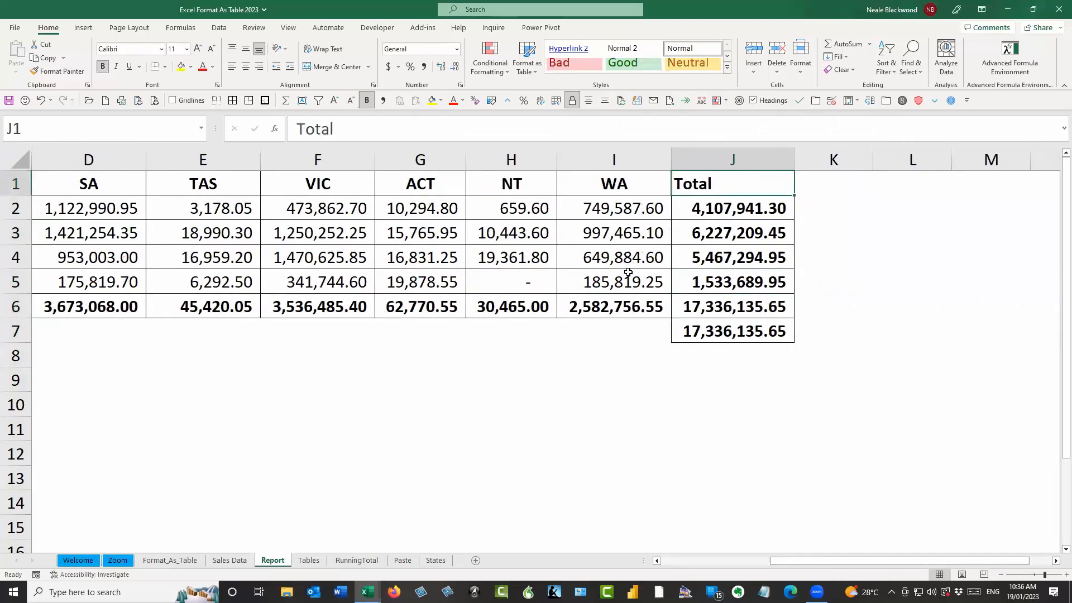
Step: Examine the report's state headings and the SUMIFS formulas in the NSW column
key(Left)
key(Left)
key(Left)
key(Left)
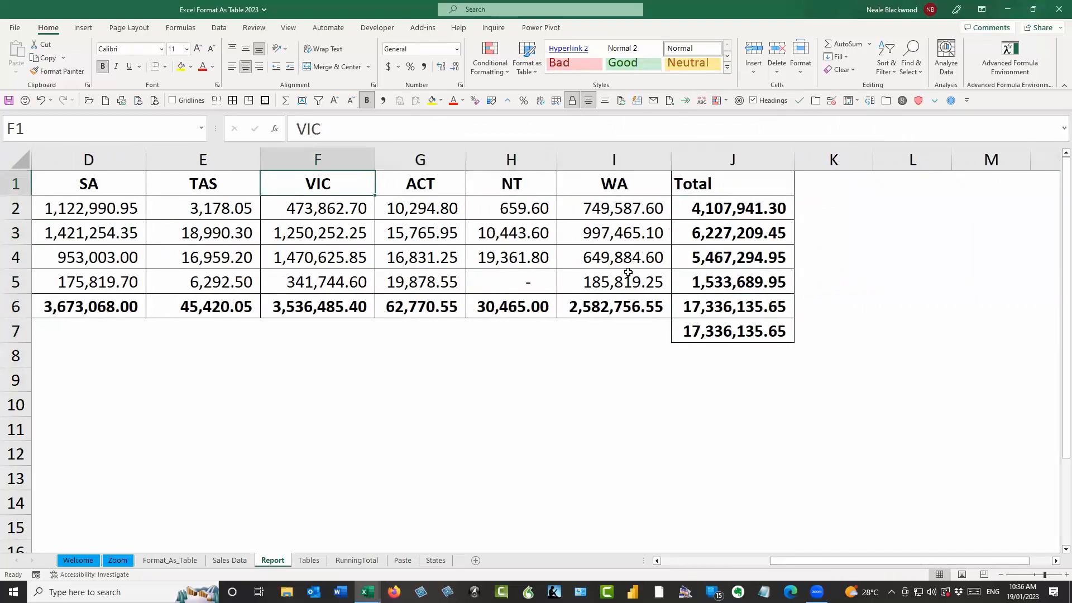
key(Left)
key(Left)
key(Left)
key(Left)
key(Left)
key(Down)
key(Down)
key(Up)
key(Up)
key(Right)
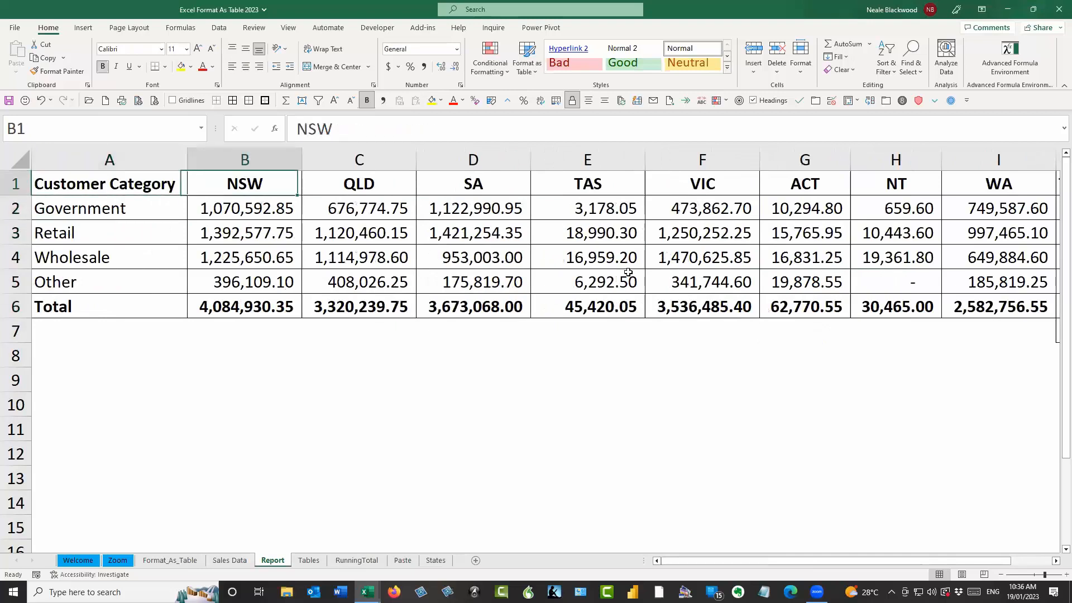
key(Down)
key(Up)
key(Down)
key(Down)
key(Down)
key(Up)
key(Up)
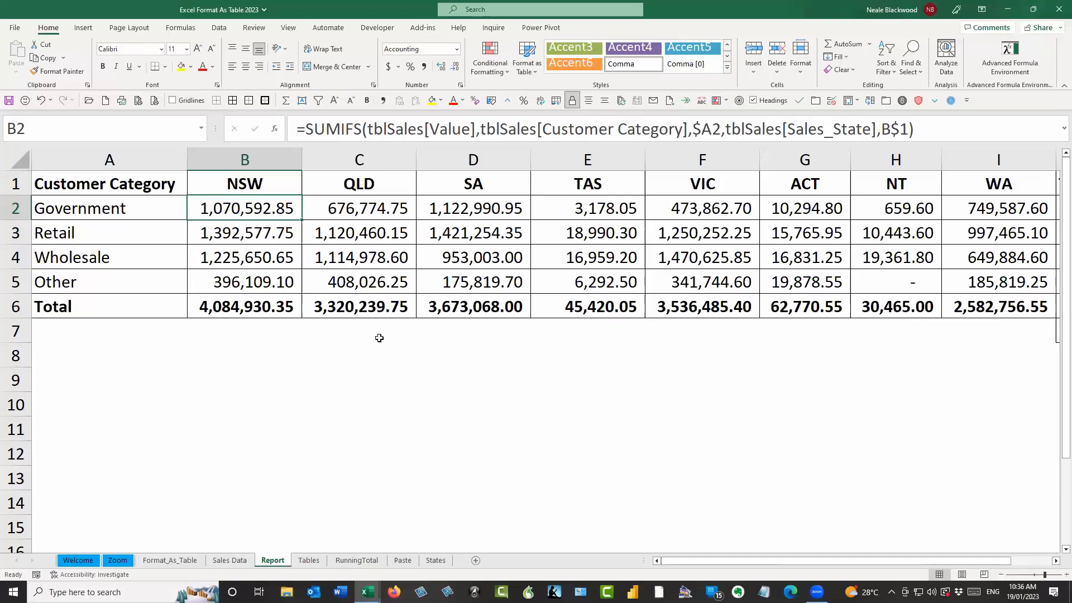
Step: Clear the category formulas in C2:I5, from QLD through WA
drag(385, 211, 756, 280)
key(Delete)
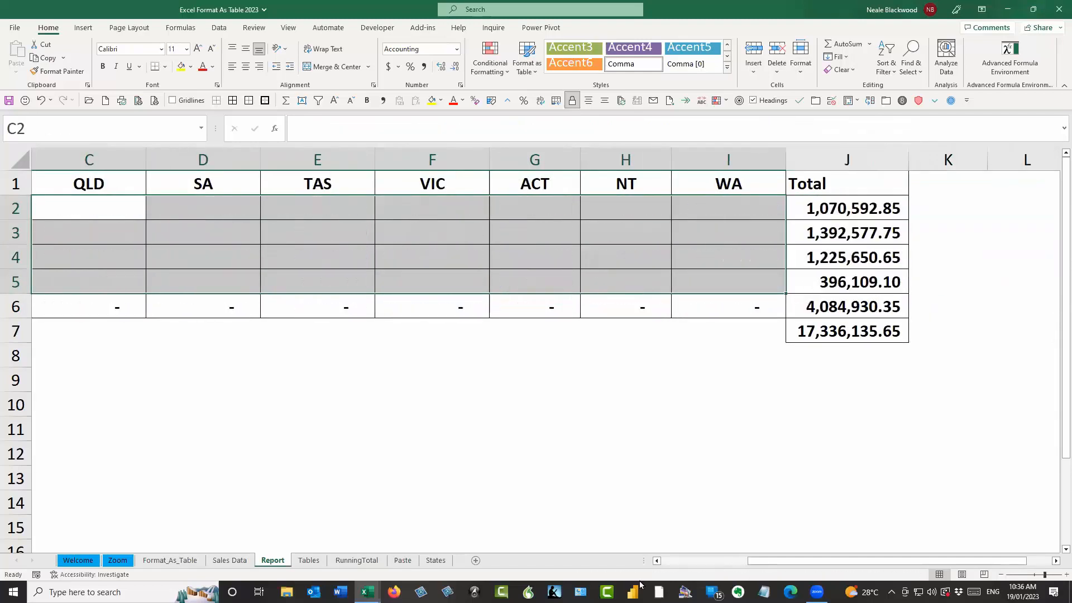
click(656, 561)
Step: Fill the NSW formulas in B2:B5 across to the WA column
drag(273, 208, 970, 262)
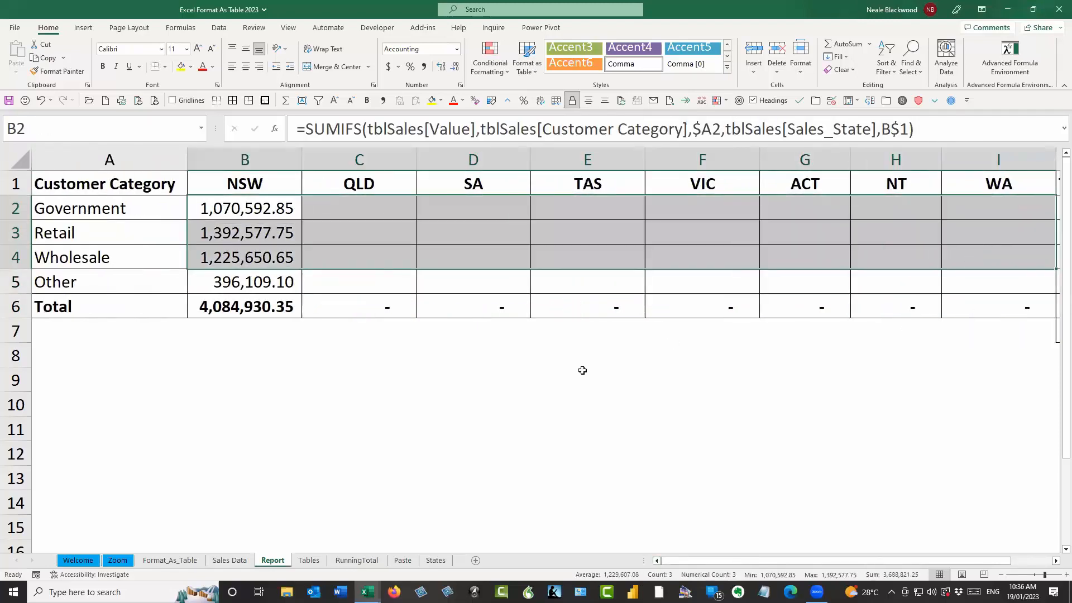
scroll(582, 371, down, 1)
drag(241, 199, 909, 271)
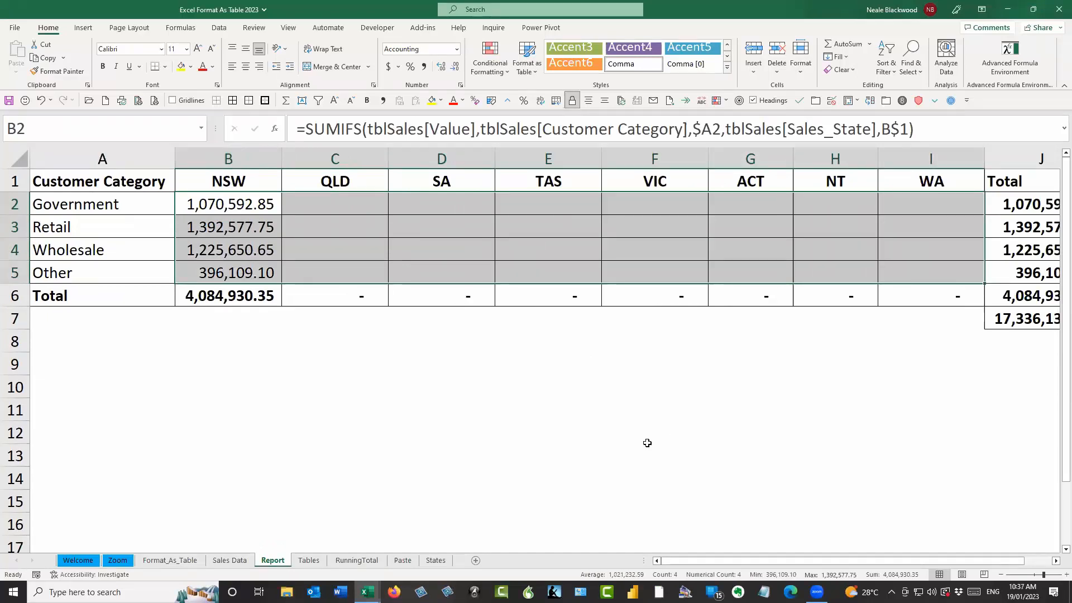
key(ctrl+r)
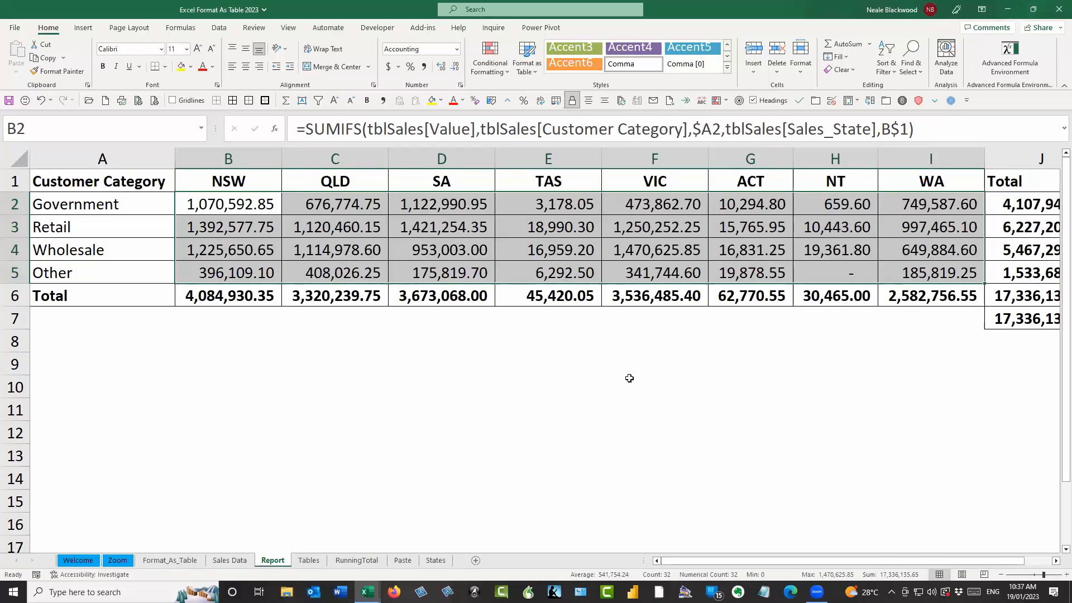
Step: Delete the copied formulas from C2:I5 again, keeping only the NSW formulas, and select B2
drag(360, 199, 913, 275)
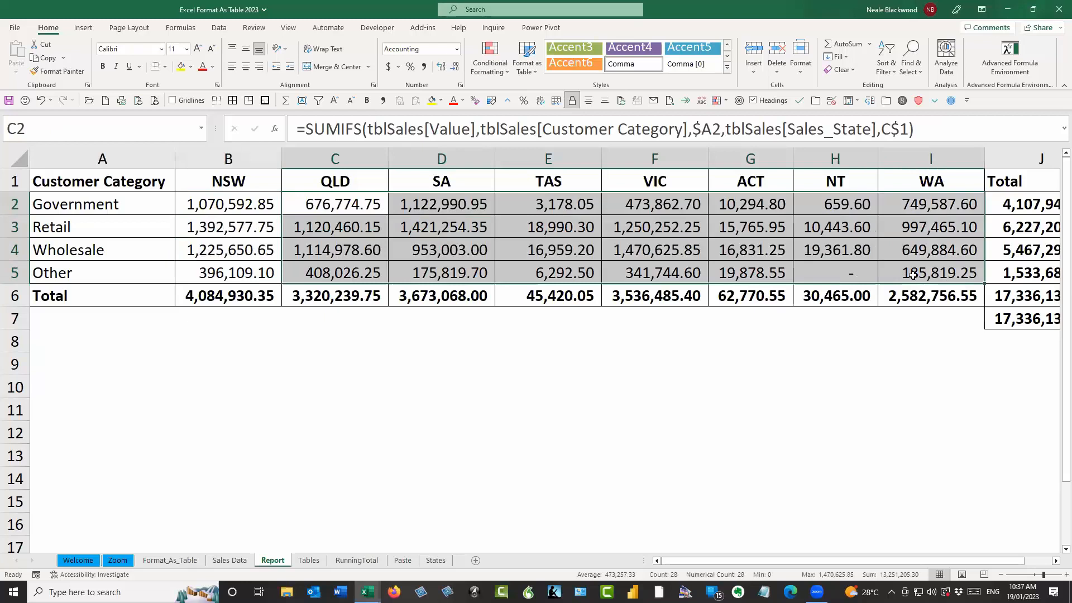
key(Delete)
drag(226, 201, 930, 266)
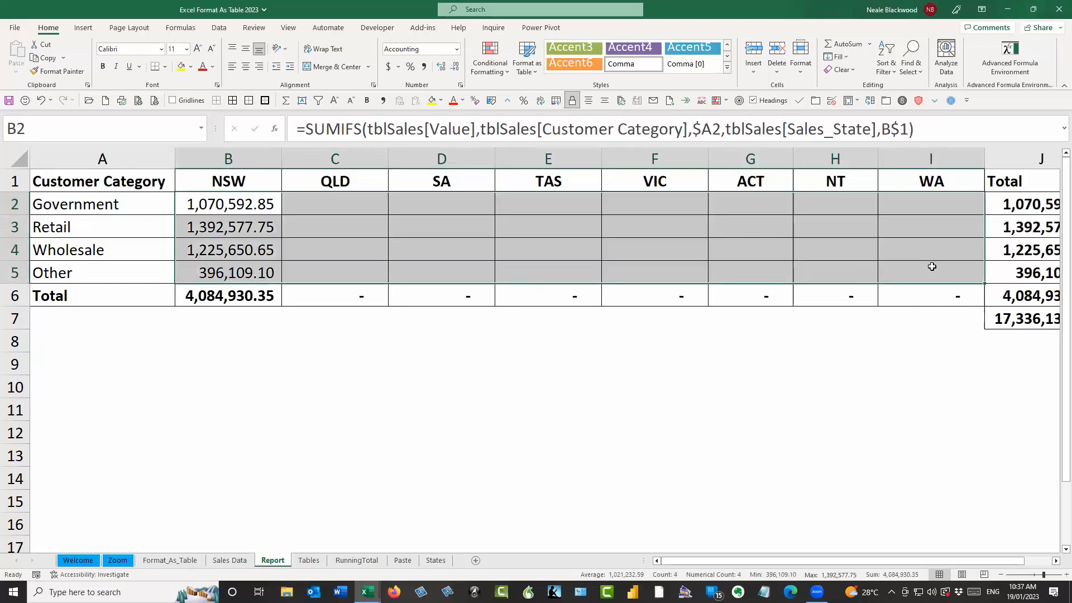
key(Home)
drag(270, 204, 265, 296)
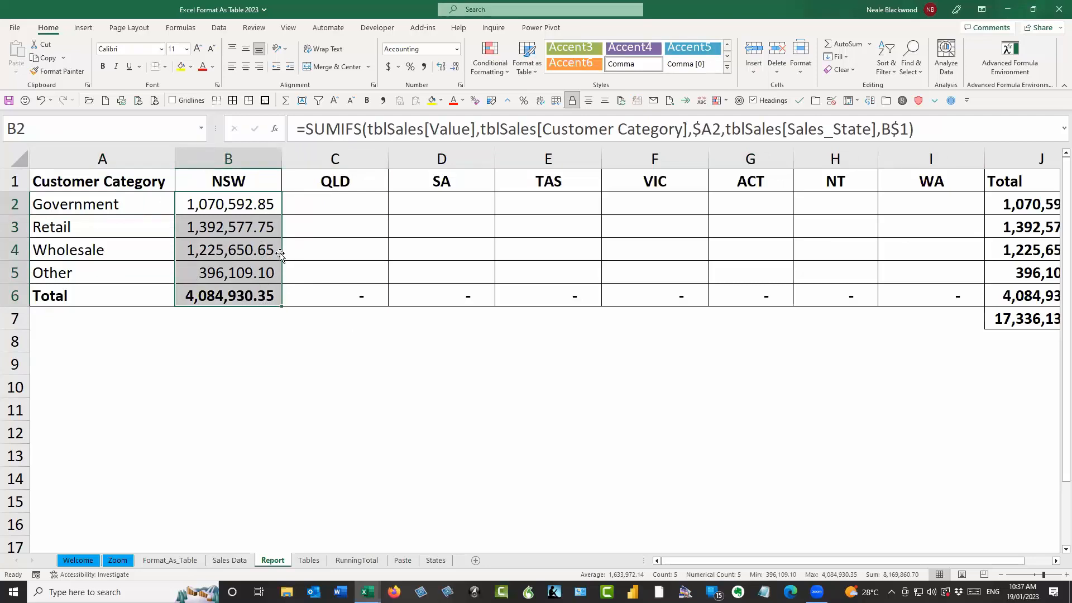
drag(273, 206, 276, 271)
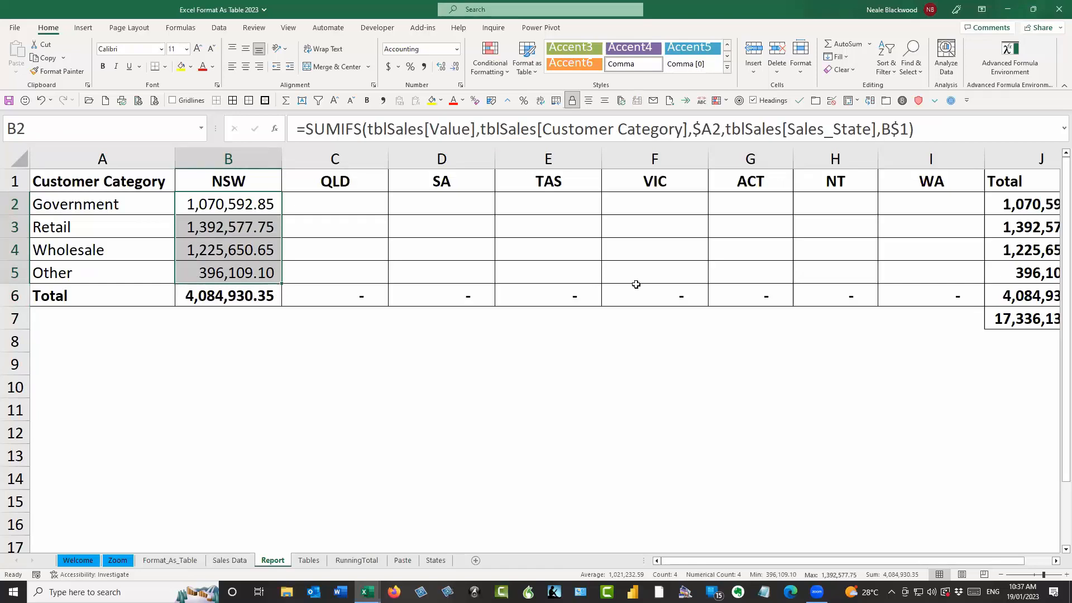
click(246, 205)
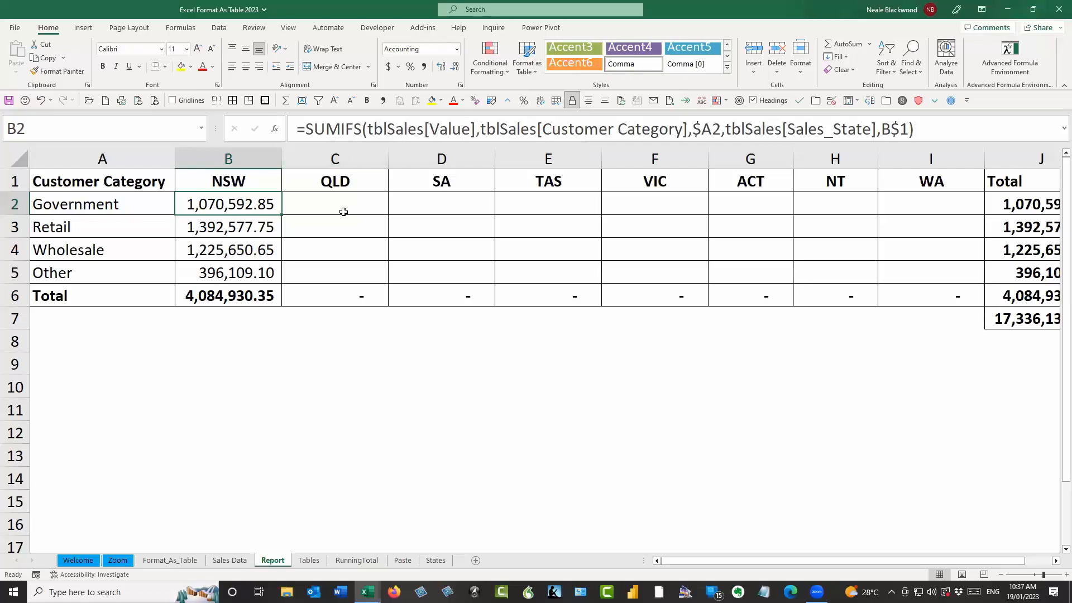
Step: On the Sales Data sheet, name the Customer Category column's data range Category
click(236, 560)
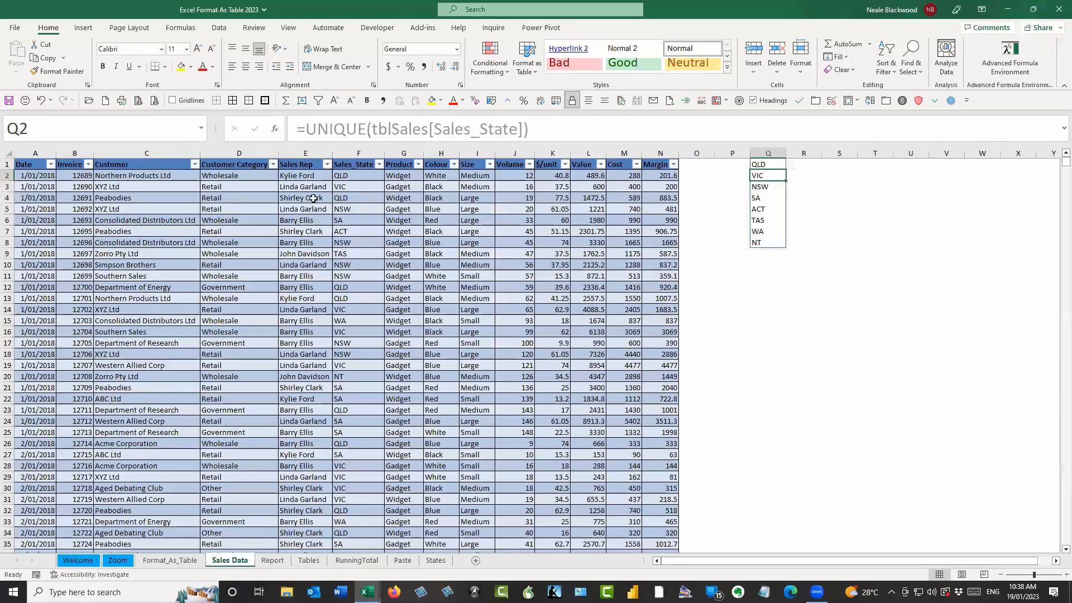
click(231, 177)
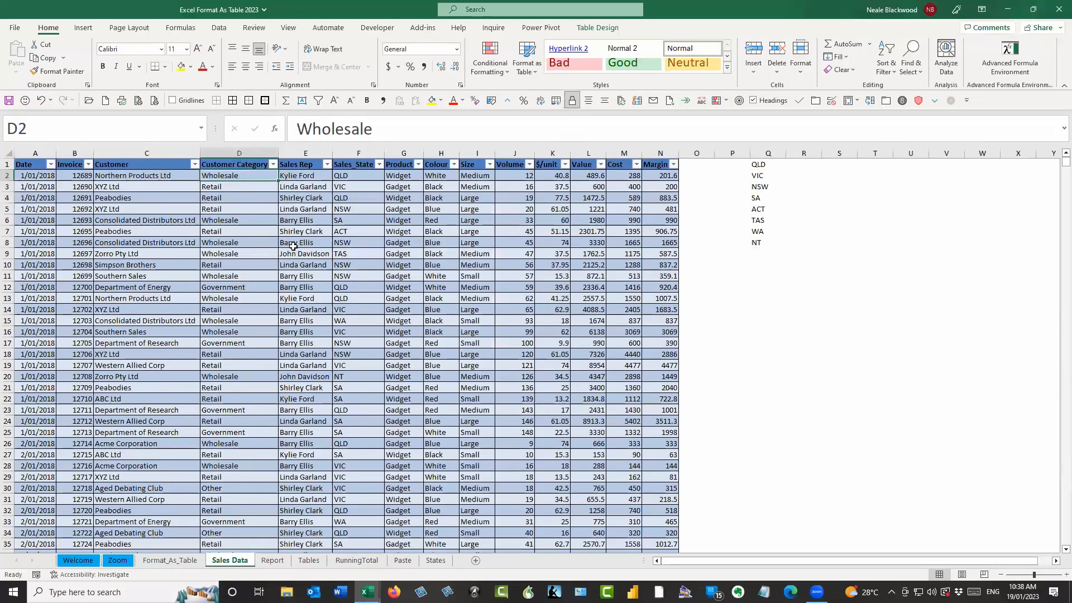
key(ctrl+shift+Down)
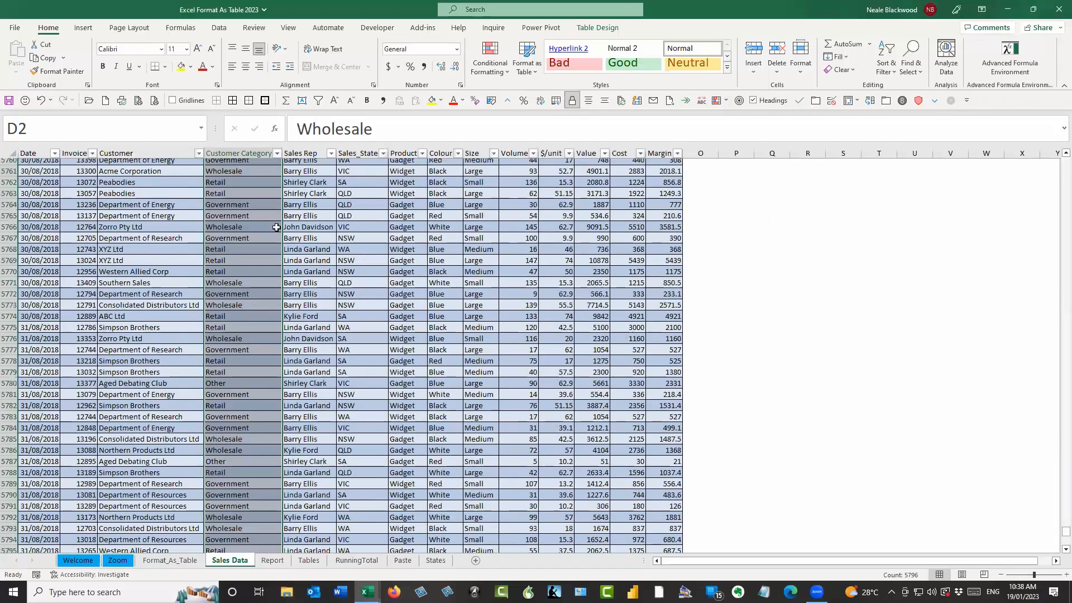
click(111, 132)
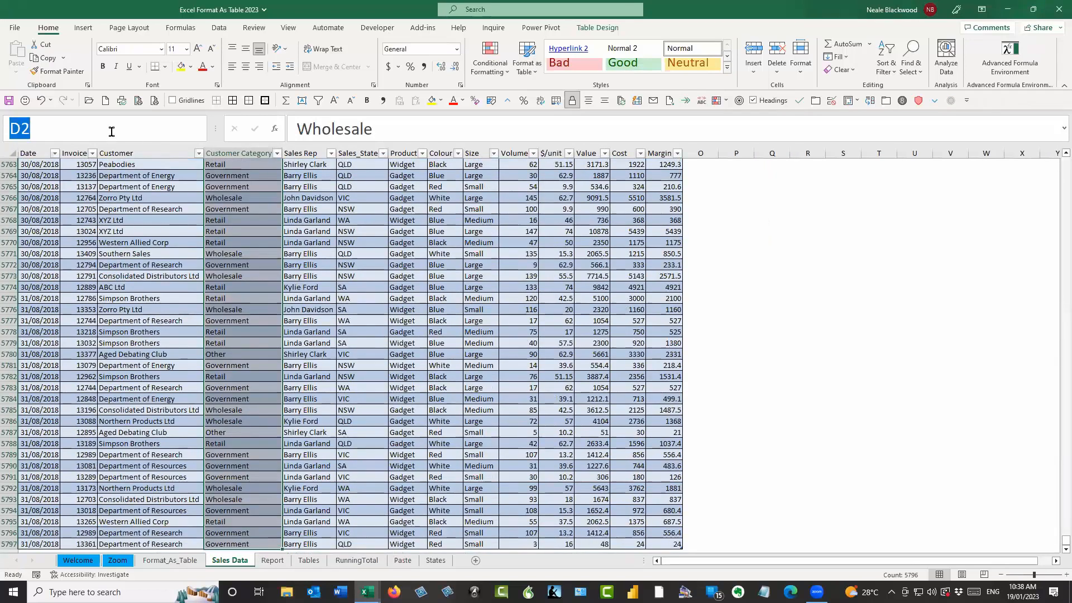
text(Cate)
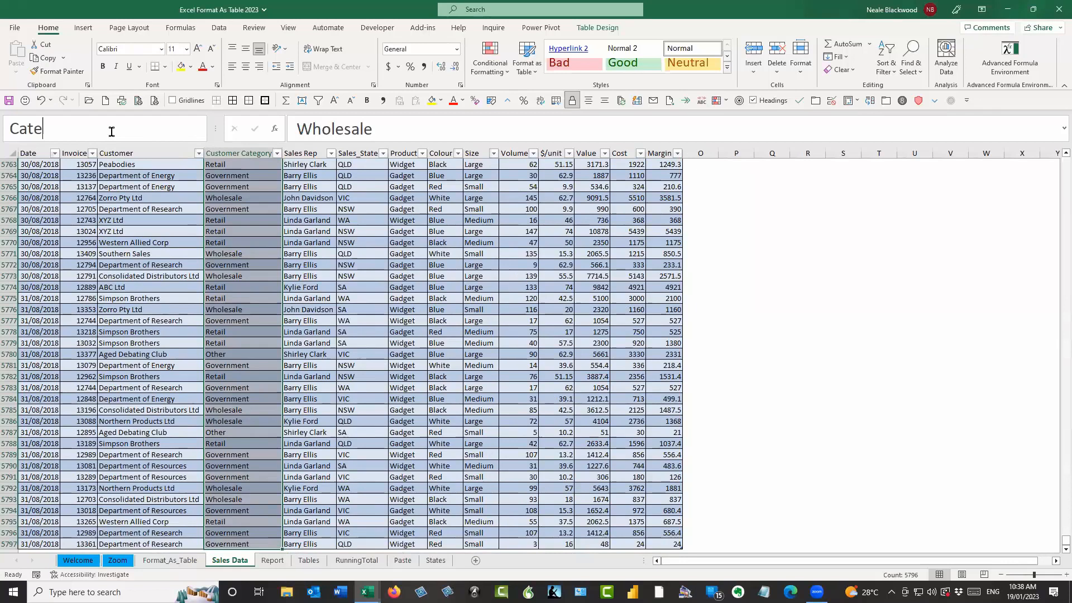
text(gory)
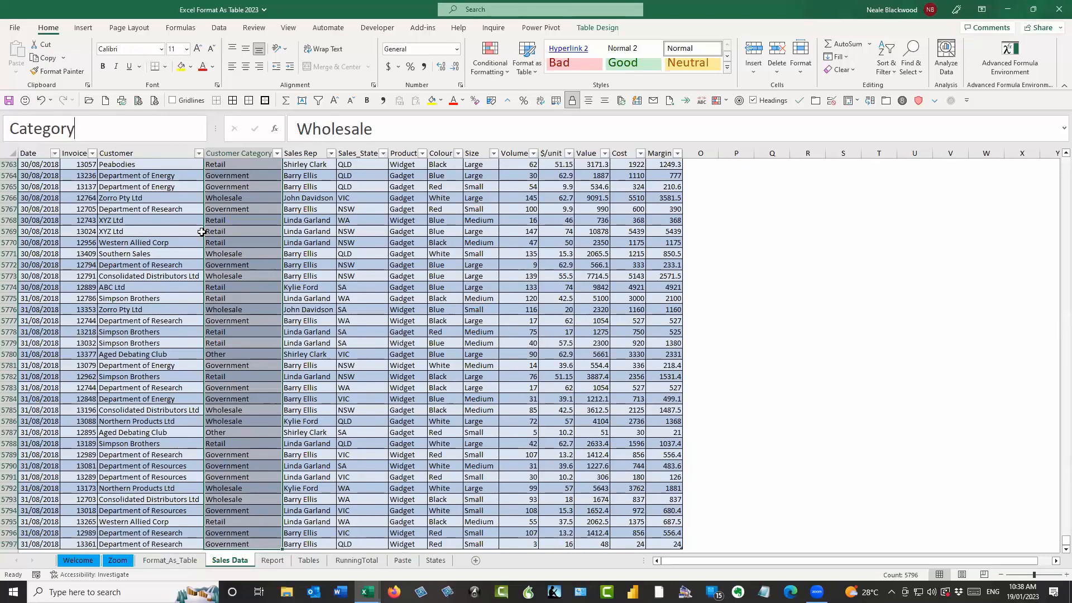
key(Return)
Step: Select the Sales_State column's data and give it the range name State
key(Up)
key(Right)
key(Right)
key(Right)
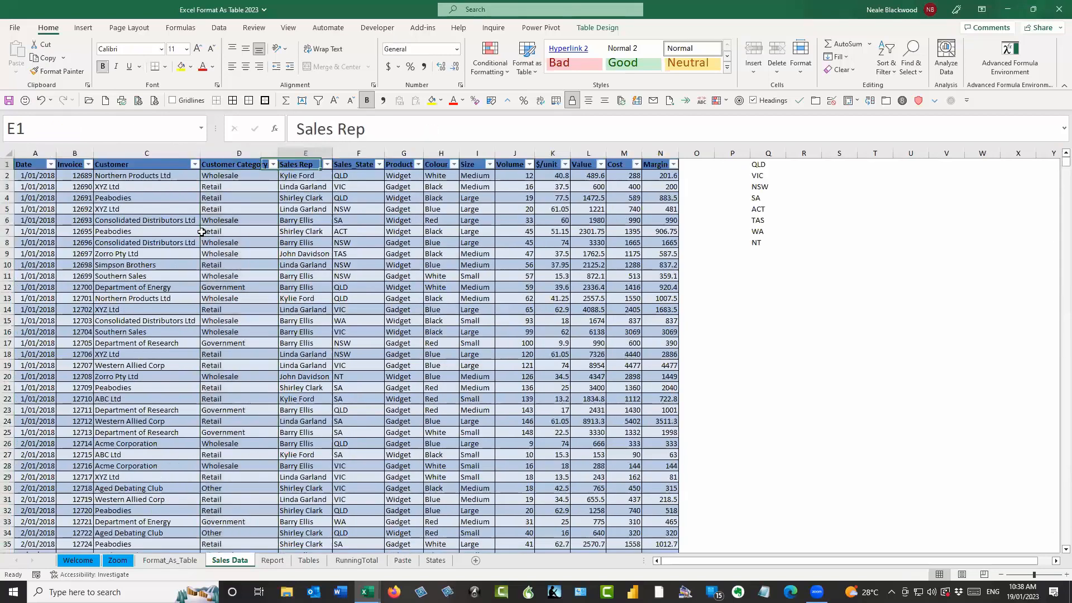
key(Left)
key(Down)
key(Down)
key(Down)
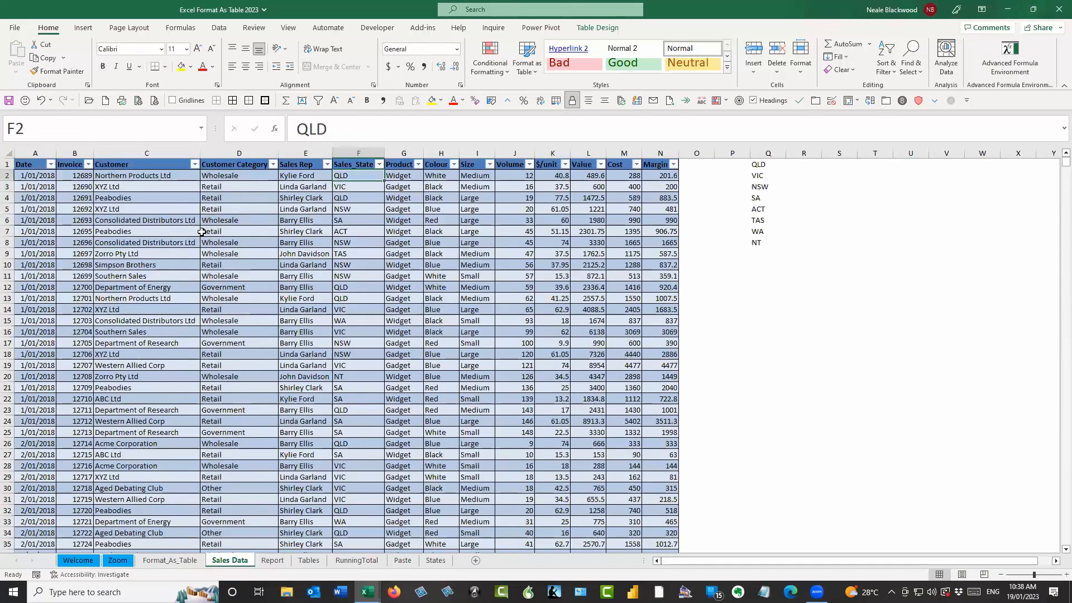
key(ctrl+shift+Down)
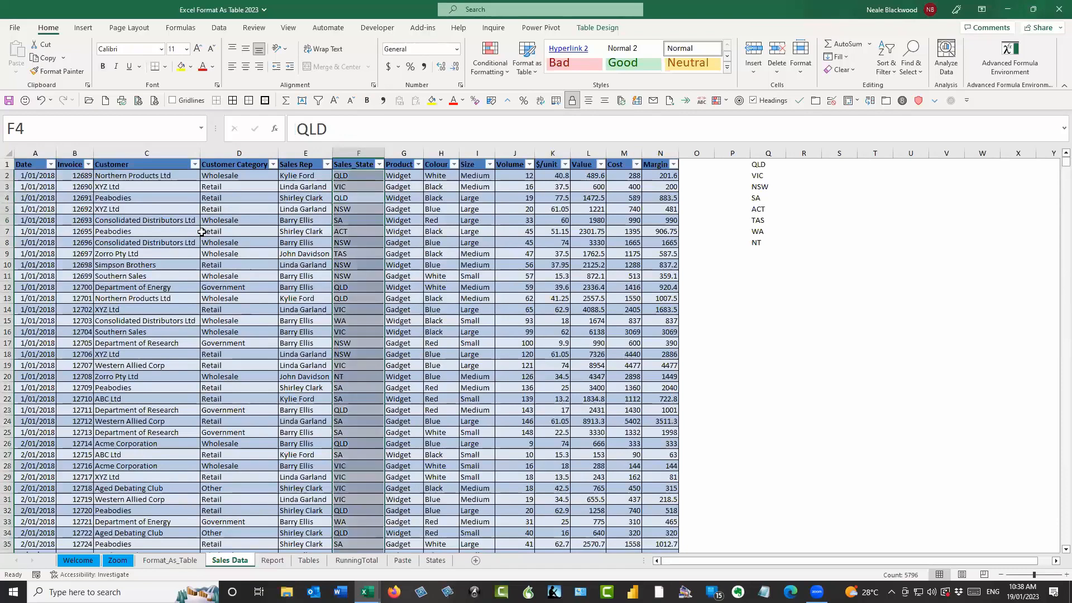
click(131, 124)
text(State)
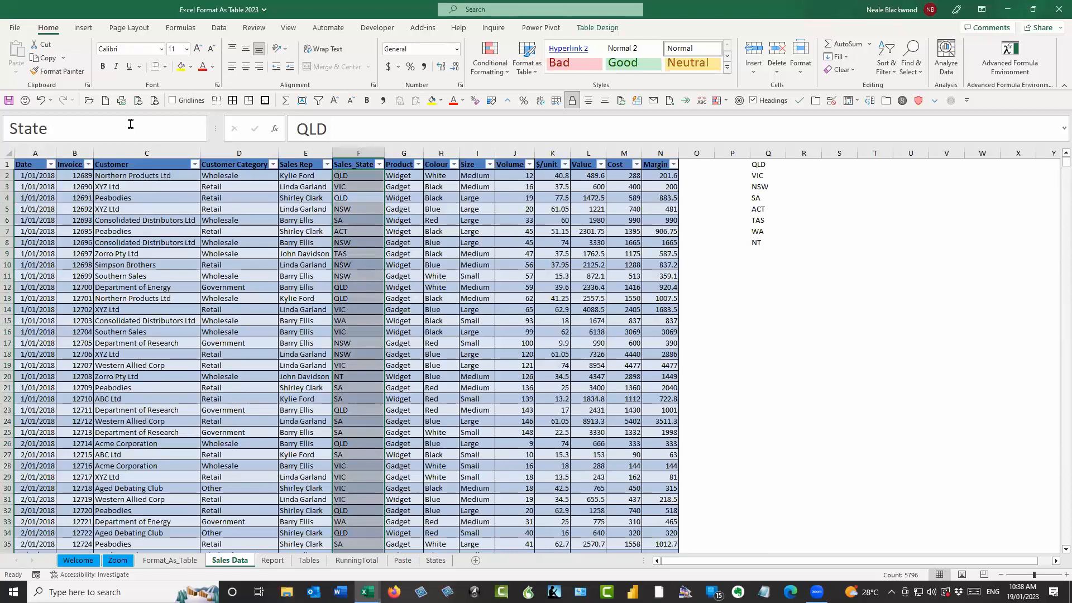
key(Escape)
Step: Select the Value column's data on the Sales Data sheet and give it the range name SalesValue
click(595, 177)
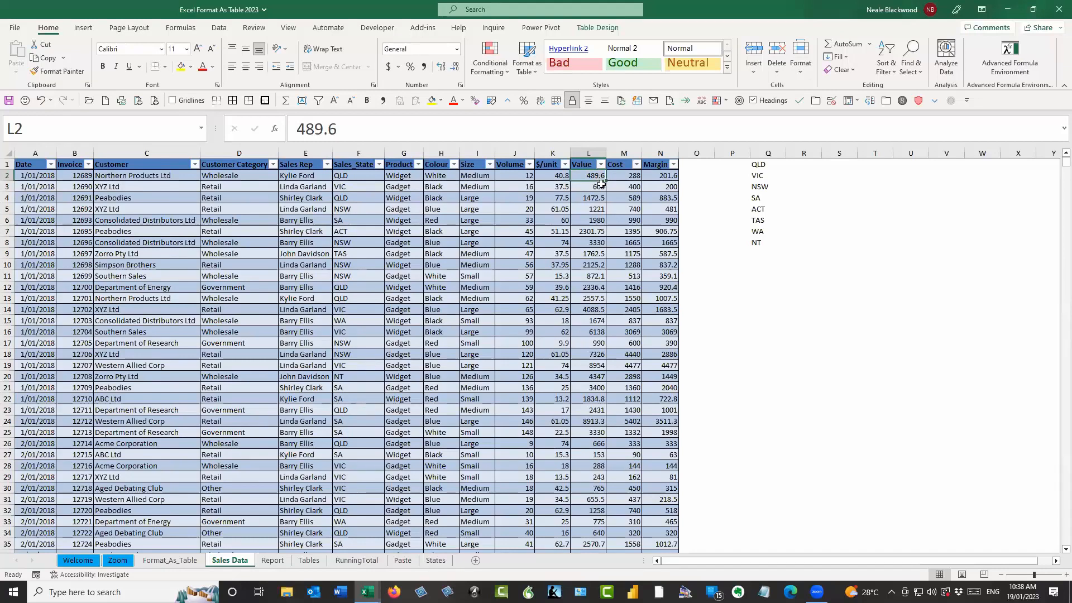
key(ctrl+shift+Down)
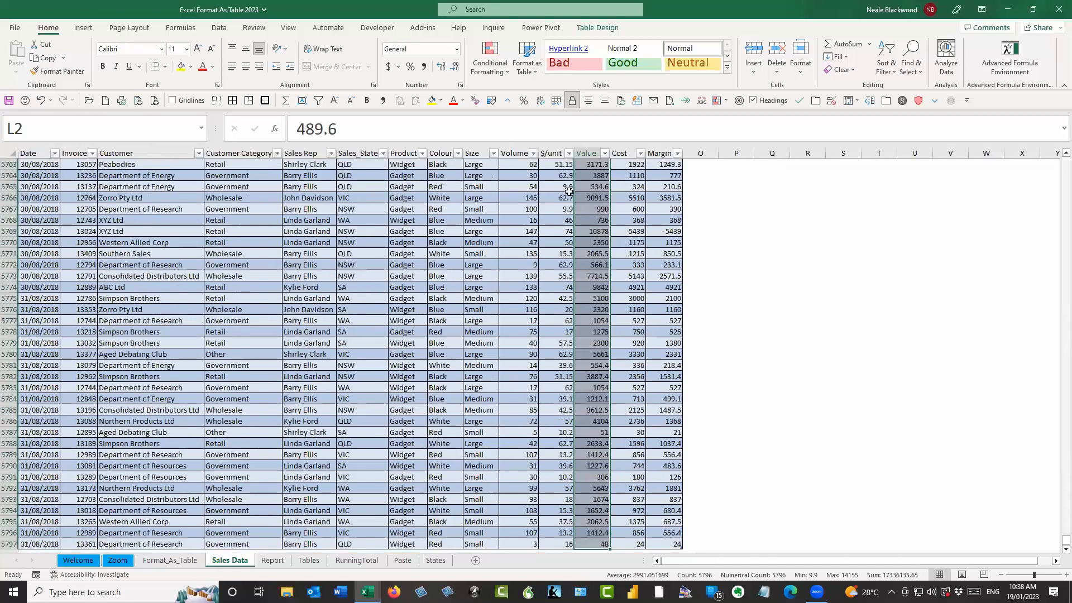
scroll(662, 229, up, 6)
click(592, 210)
key(ctrl+space)
click(119, 126)
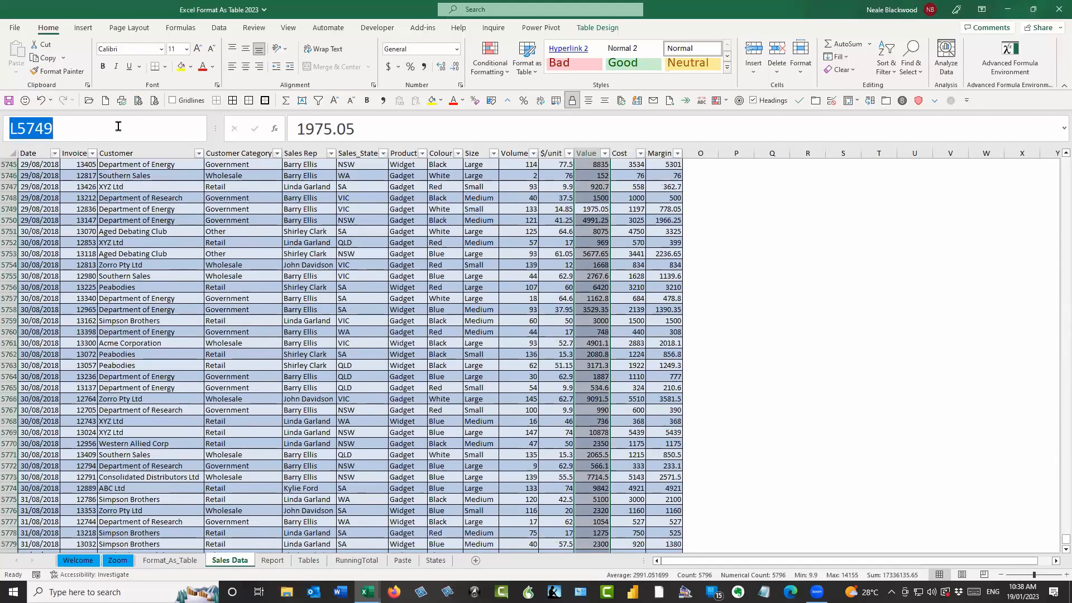
text(SalesValue)
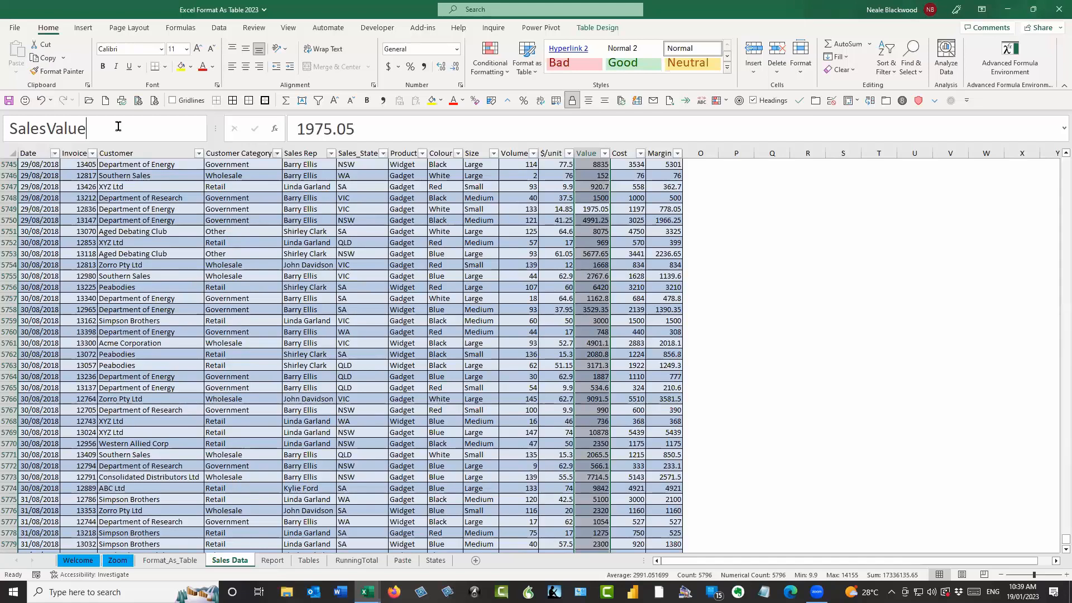
key(Return)
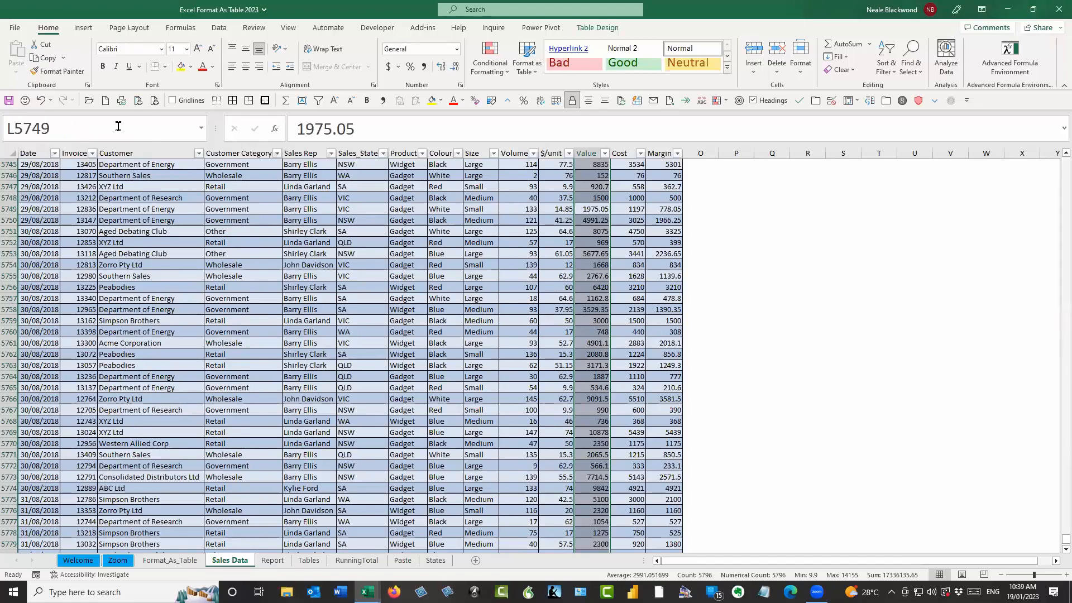
Step: In the Report sheet's B2 SUMIFS formula, replace the tblSales[Value] sum range with the name SalesValue
click(272, 560)
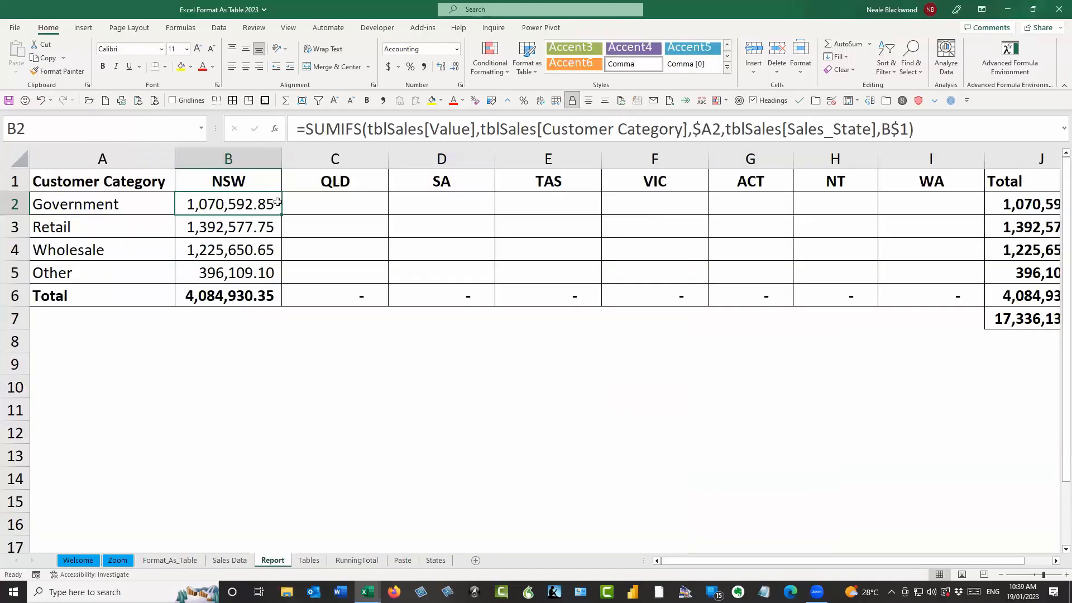
click(378, 129)
key(BackSpace)
key(Delete)
key(Delete)
key(Delete)
key(Delete)
key(Delete)
key(Delete)
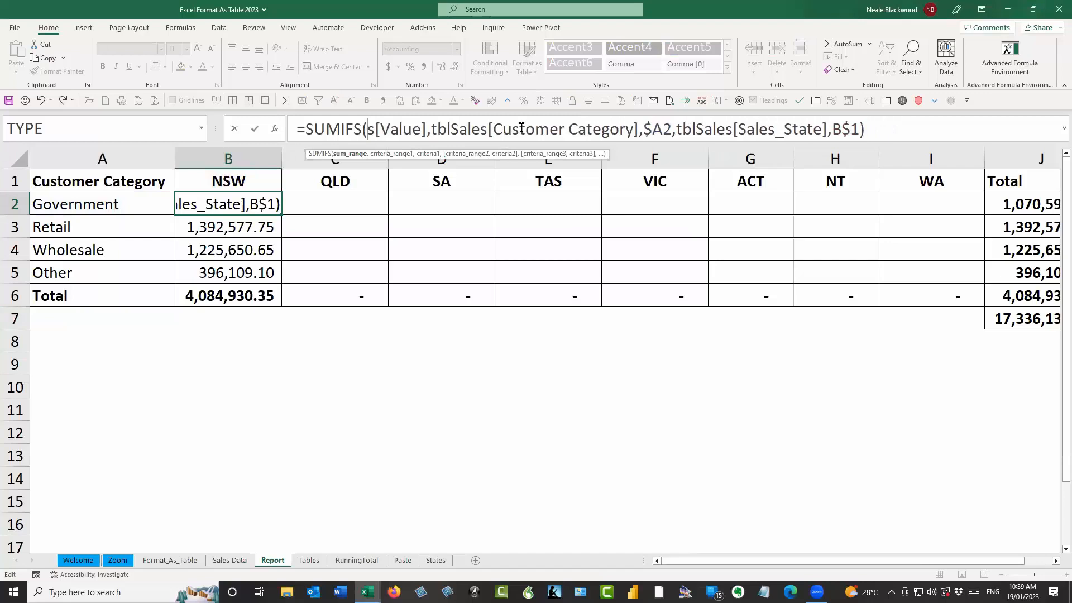
text(Sale)
key(Delete)
key(Right)
key(Right)
key(Right)
key(Right)
key(BackSpace)
Step: Replace the tblSales[Customer Category] criteria range in the B2 formula with the name Category
key(Right)
key(Delete)
key(Delete)
key(Delete)
key(Delete)
key(Delete)
key(Delete)
key(Delete)
key(Delete)
key(Delete)
key(Delete)
key(Delete)
key(Delete)
key(Delete)
key(Delete)
key(Delete)
key(Delete)
key(Delete)
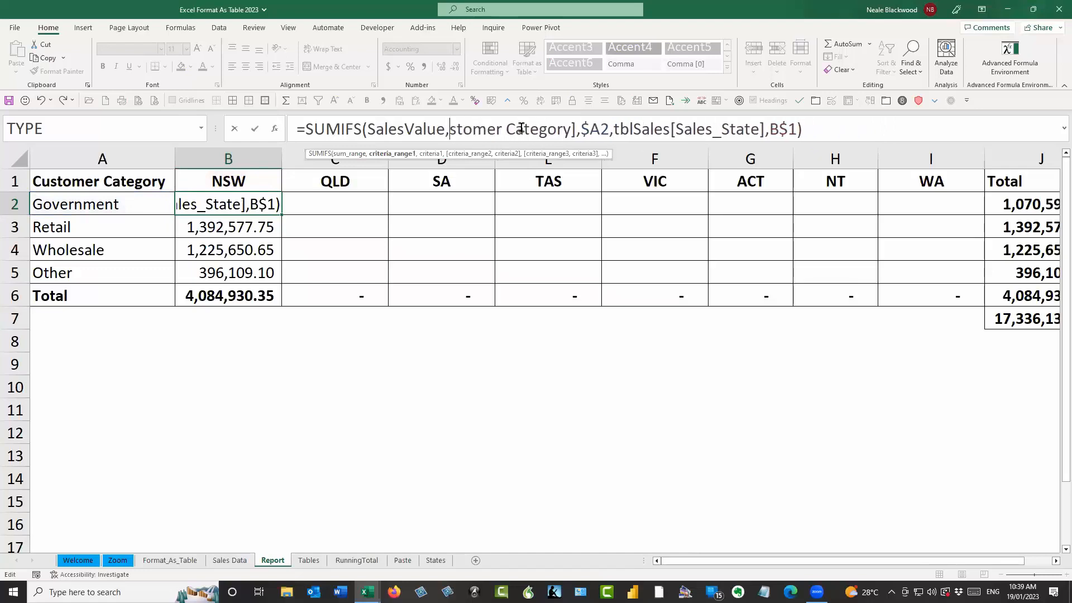
key(Delete)
key(Right)
key(Right)
key(Right)
key(Right)
key(Right)
key(Right)
key(Right)
key(Right)
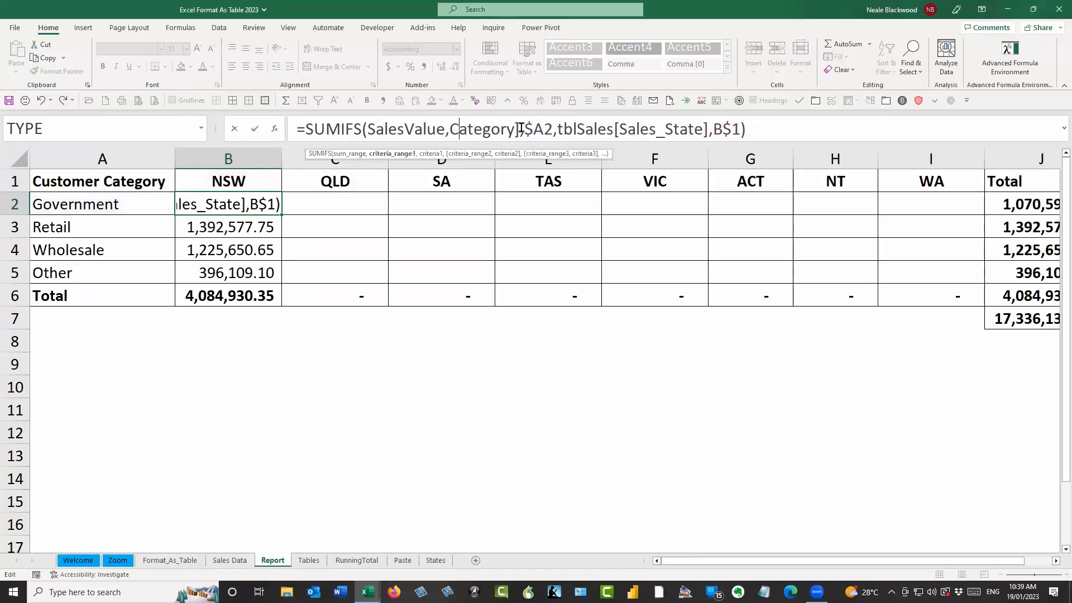
key(Delete)
key(Right)
key(Right)
key(Right)
key(Right)
key(Right)
key(Right)
key(BackSpace)
Step: Replace the tblSales[Sales_State] criteria range with the name State and enter the B2 formula as =SUMIFS(SalesValue,Category,$A2,State,B$1)
key(Delete)
key(Delete)
key(Delete)
key(Delete)
key(Delete)
key(Delete)
key(Delete)
key(Delete)
key(Delete)
key(Delete)
key(Delete)
key(Delete)
key(Delete)
key(Delete)
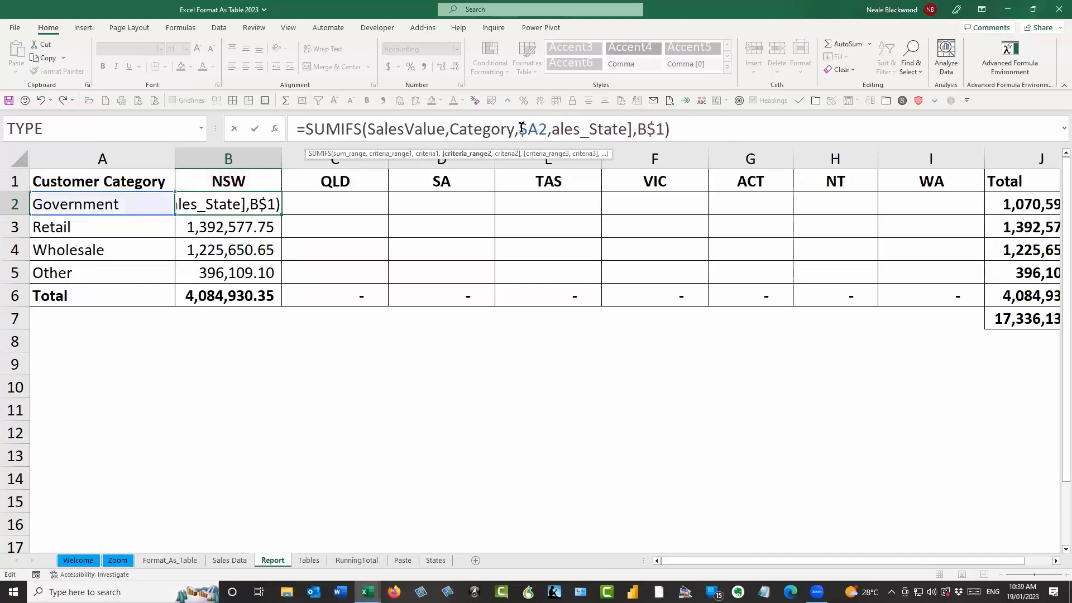
key(Right)
key(Right)
key(Right)
key(Right)
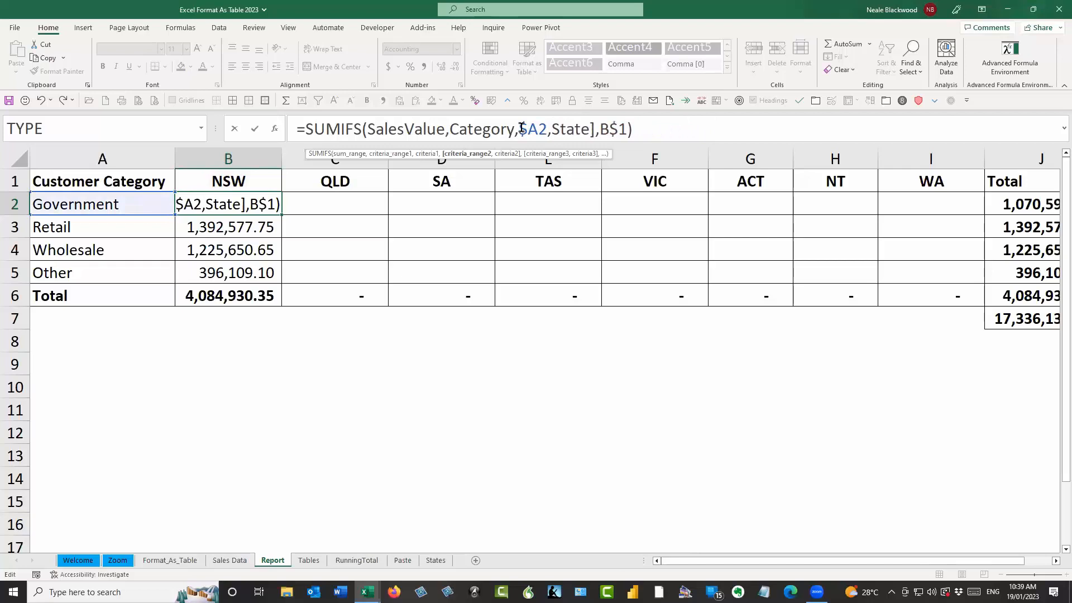
key(Delete)
key(Return)
Step: Fill the B2 formula down to the Other row and across to the WA column, covering B2:I5
key(Up)
drag(281, 216, 962, 234)
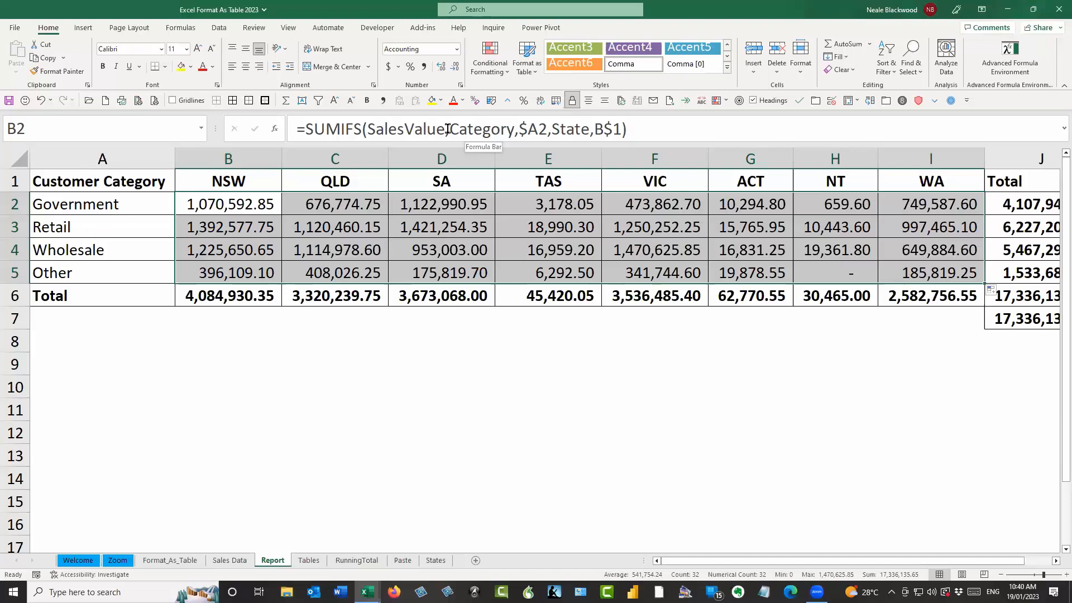
Step: On the Tables sheet, format the States list in A1:A5 as a table with a light style and black header
click(308, 560)
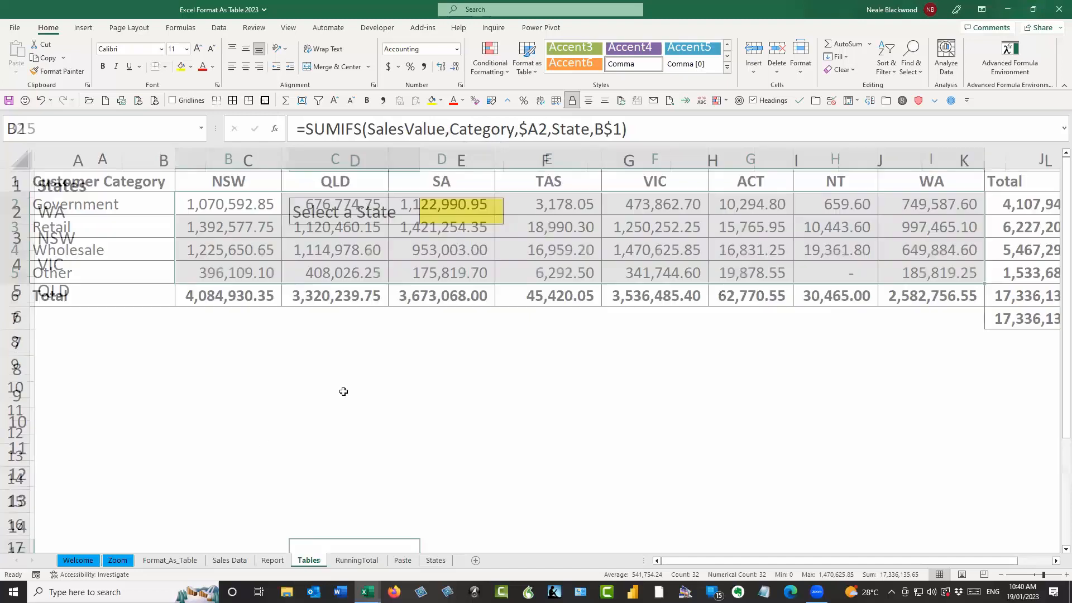
drag(79, 210, 82, 291)
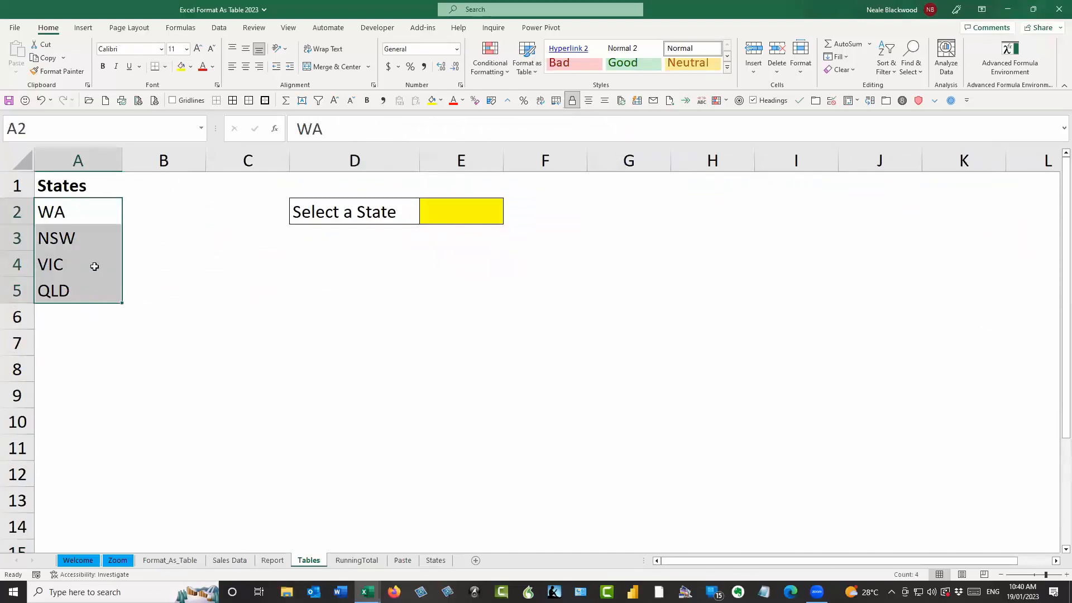
click(95, 191)
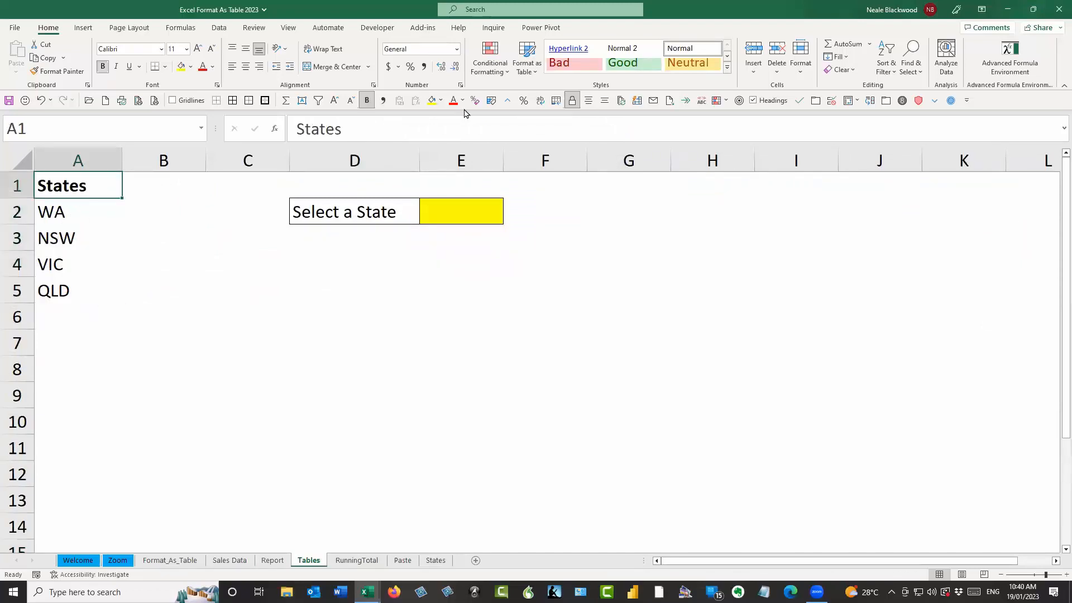
click(527, 58)
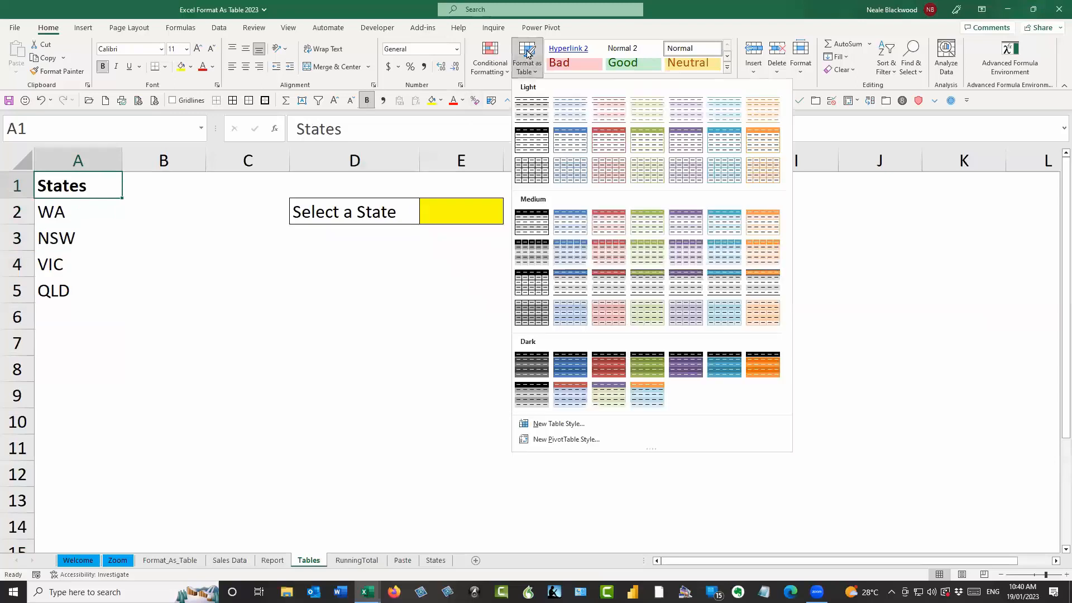
click(533, 140)
key(Return)
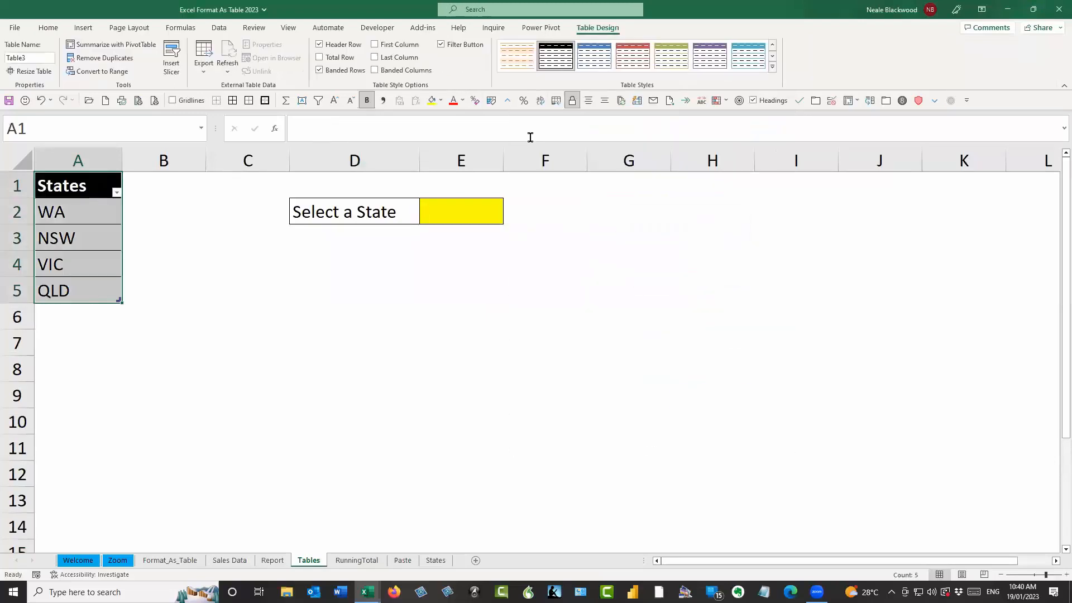
Step: Rename the new States table as tblState
click(81, 210)
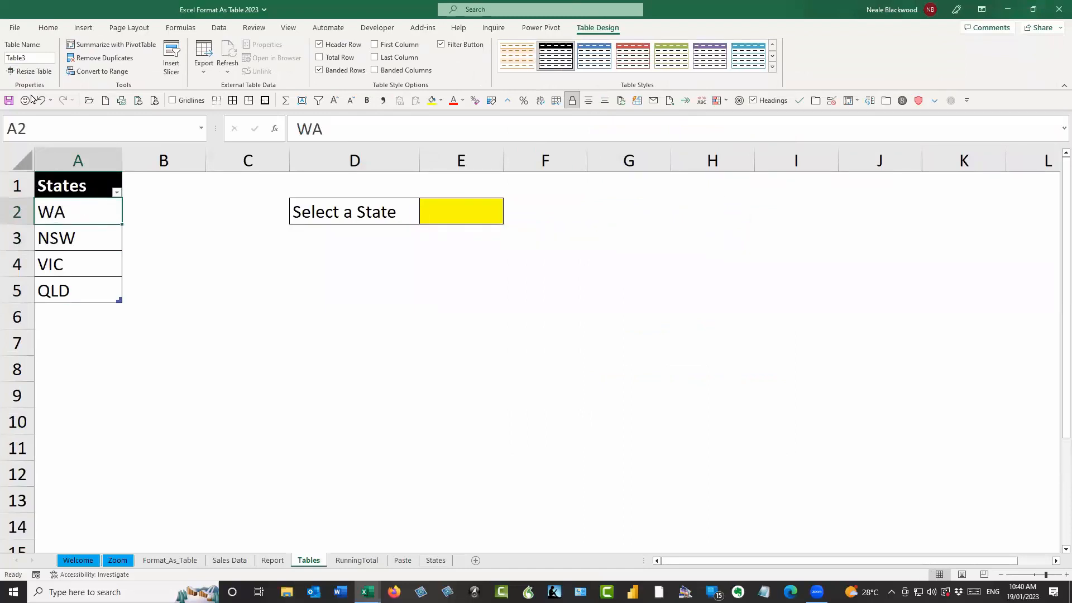
click(28, 58)
text(tblState)
key(Return)
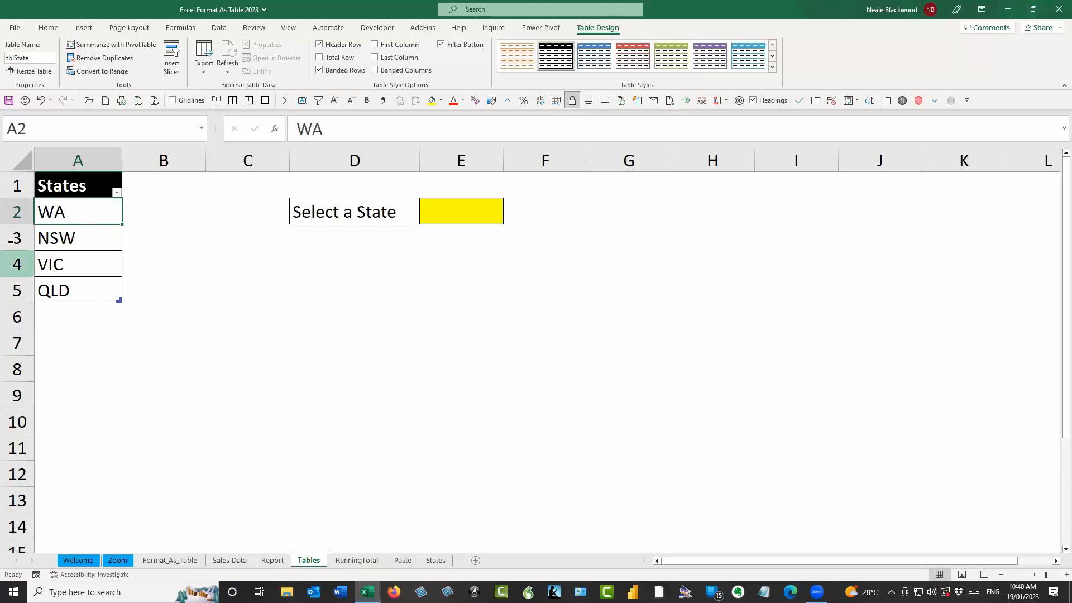
Step: Select the table's state entries in A2:A5 and give them the range name States
shift+click(87, 289)
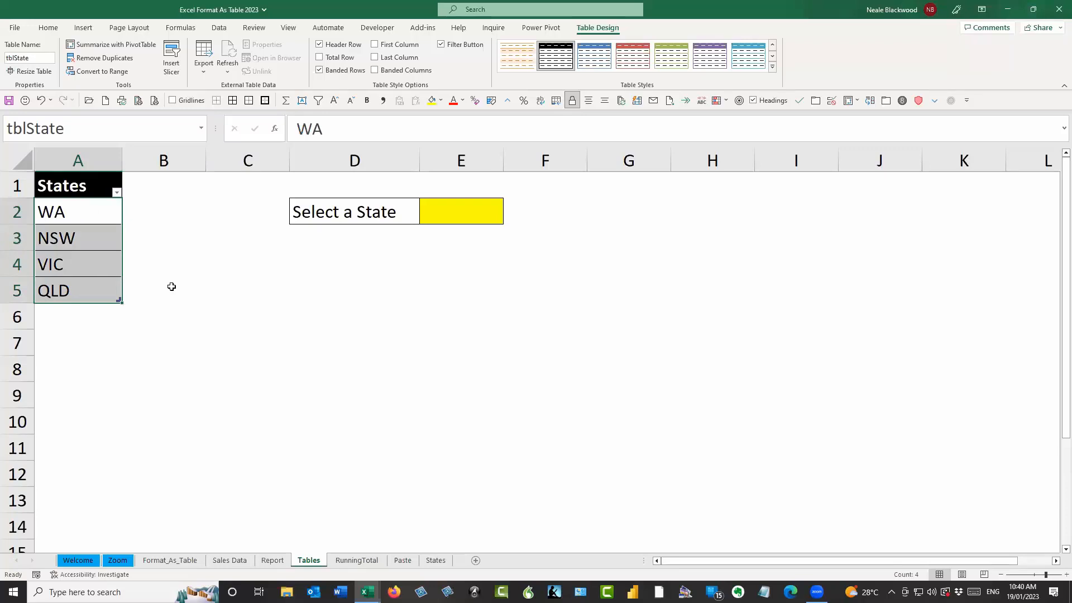
click(428, 212)
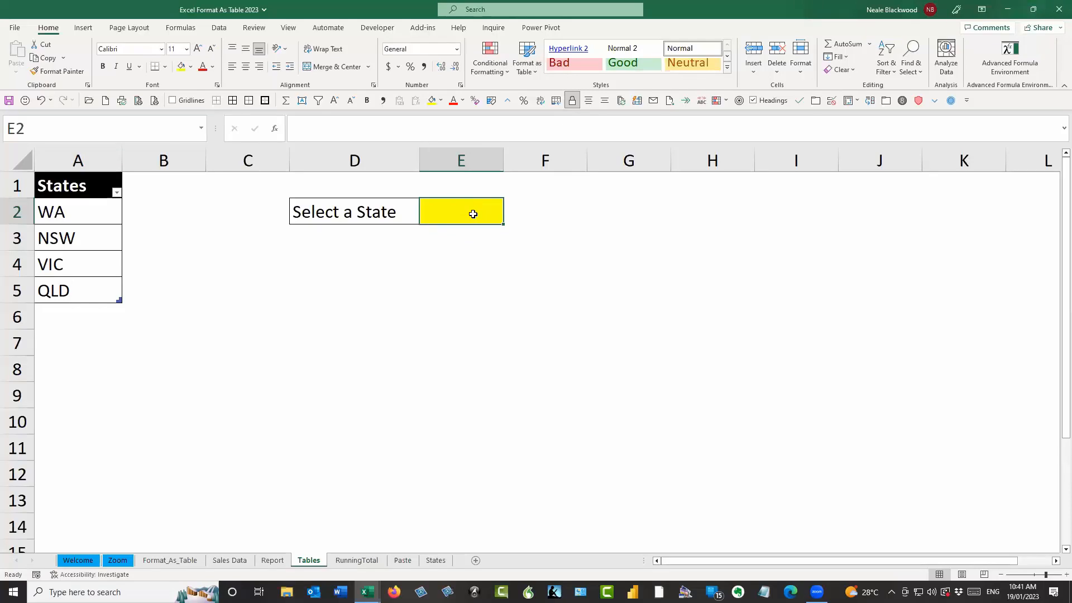
drag(91, 212, 85, 282)
click(70, 124)
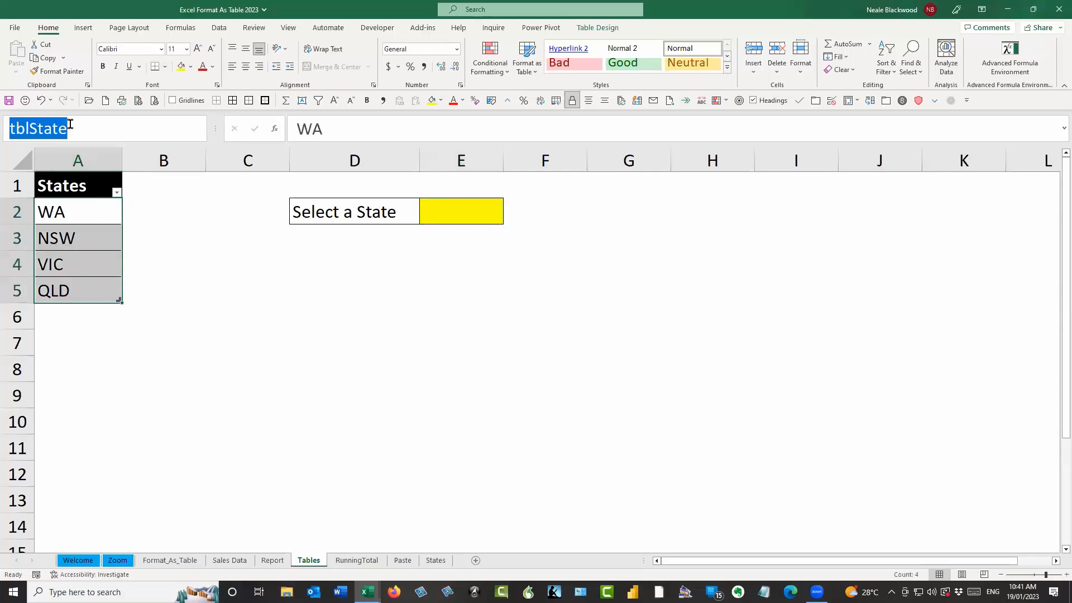
text(States)
key(Return)
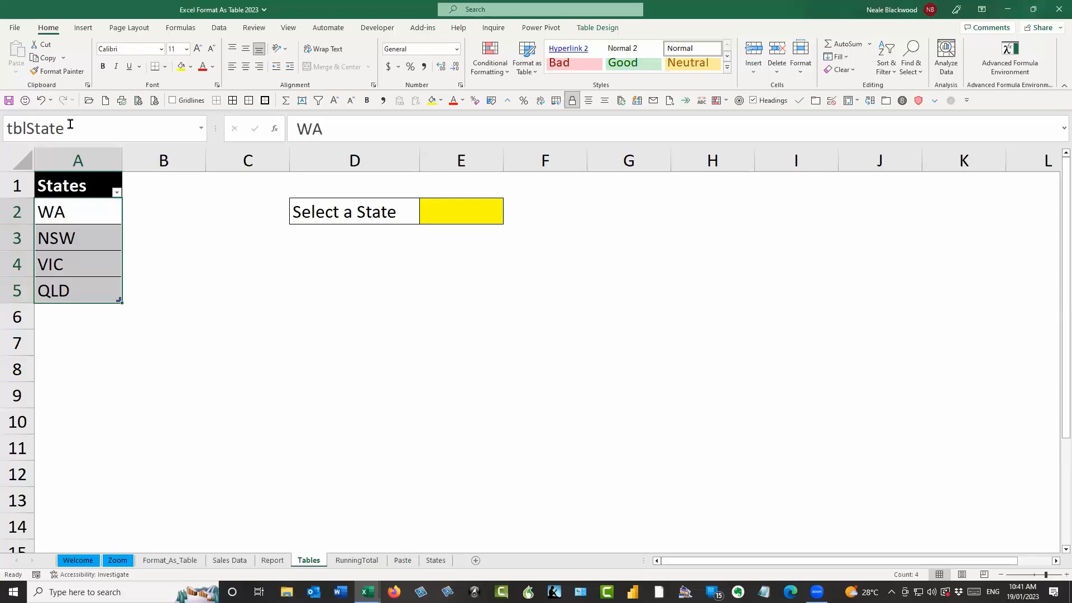
Step: Examine in the Name Manager what the range names States and SalesValue refer to
click(170, 258)
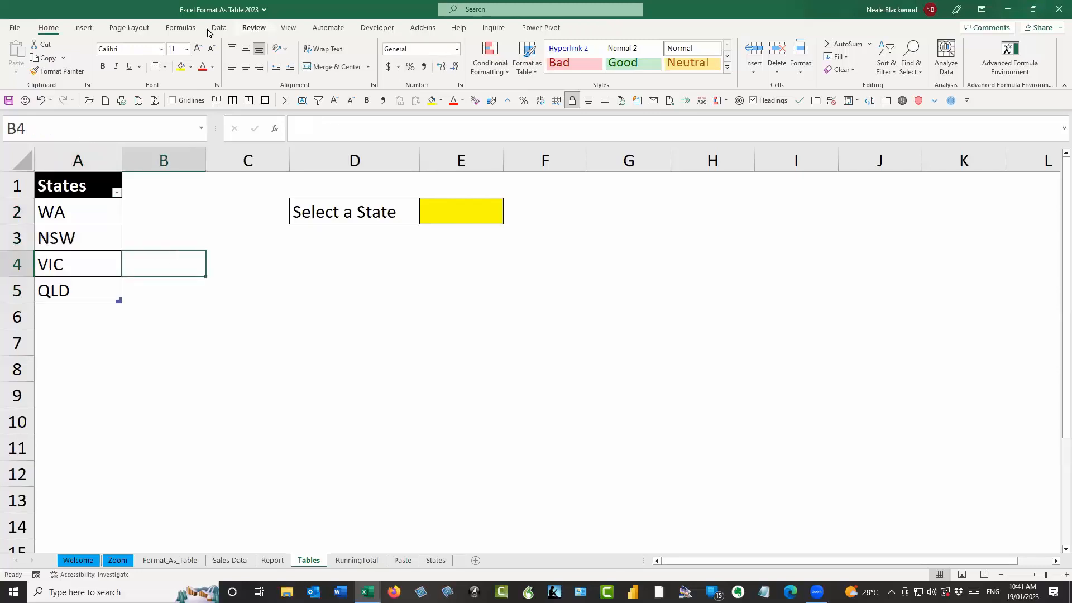
click(184, 32)
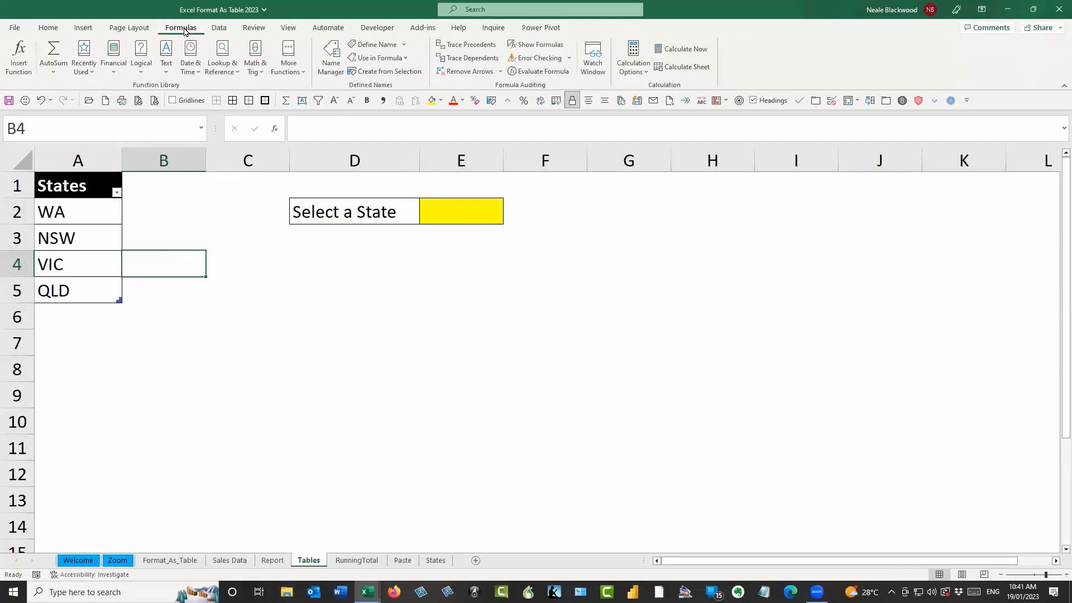
click(331, 56)
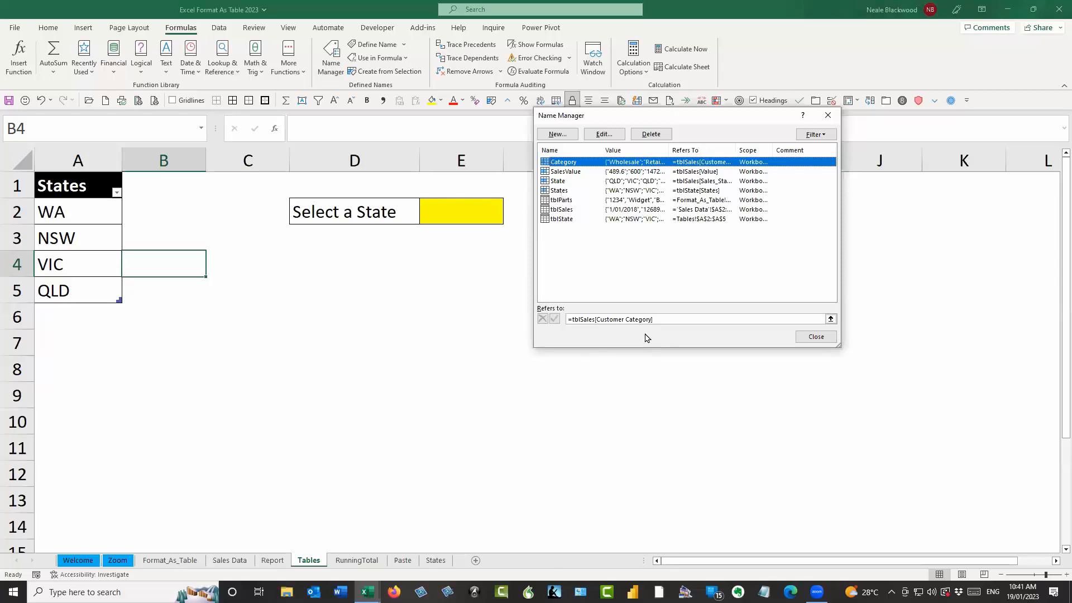
click(569, 191)
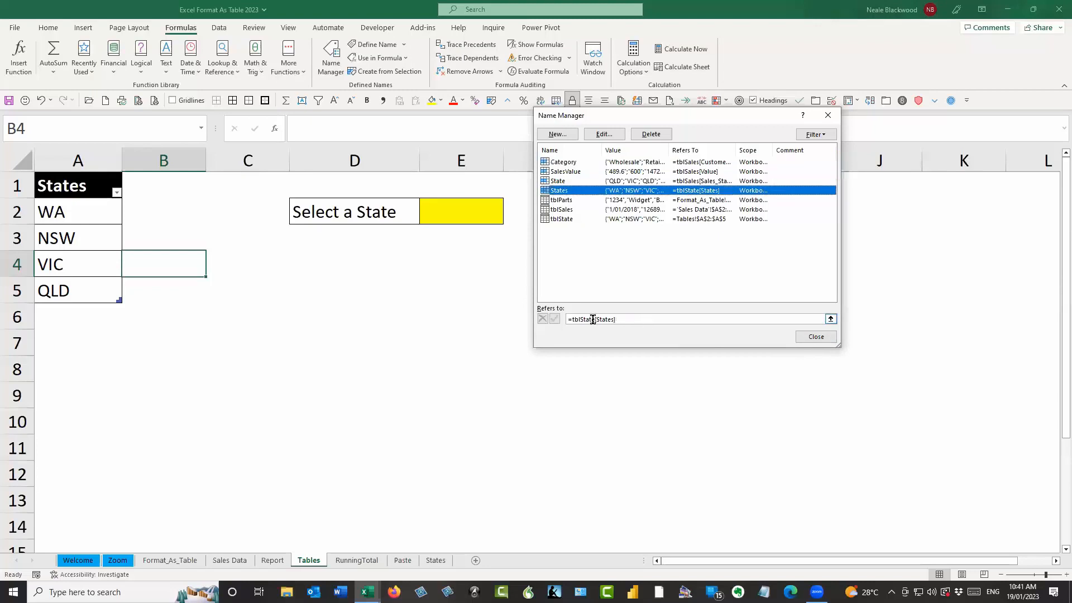
click(566, 173)
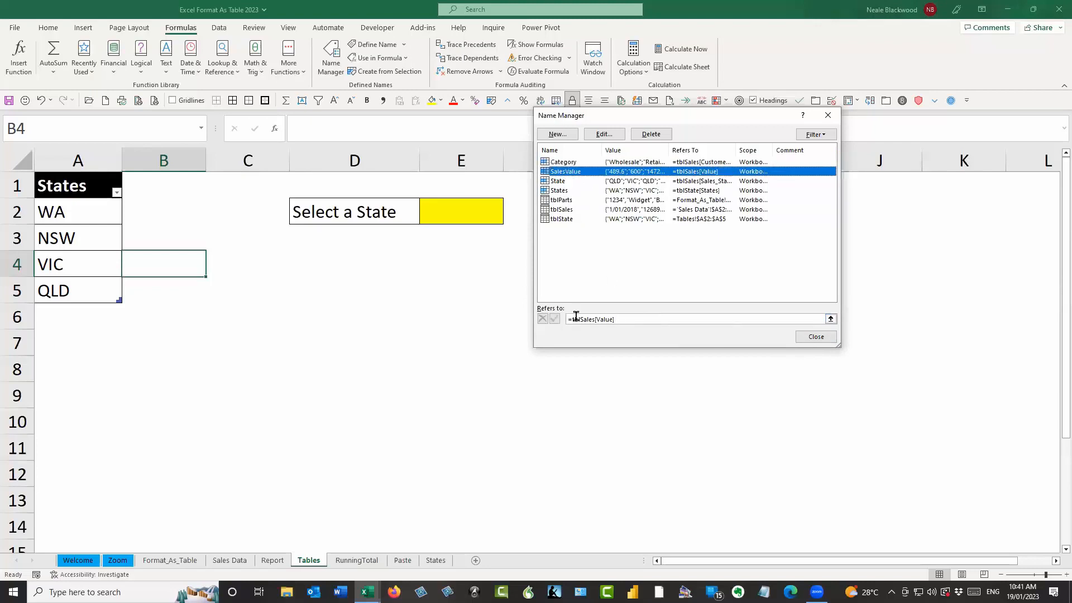
click(566, 192)
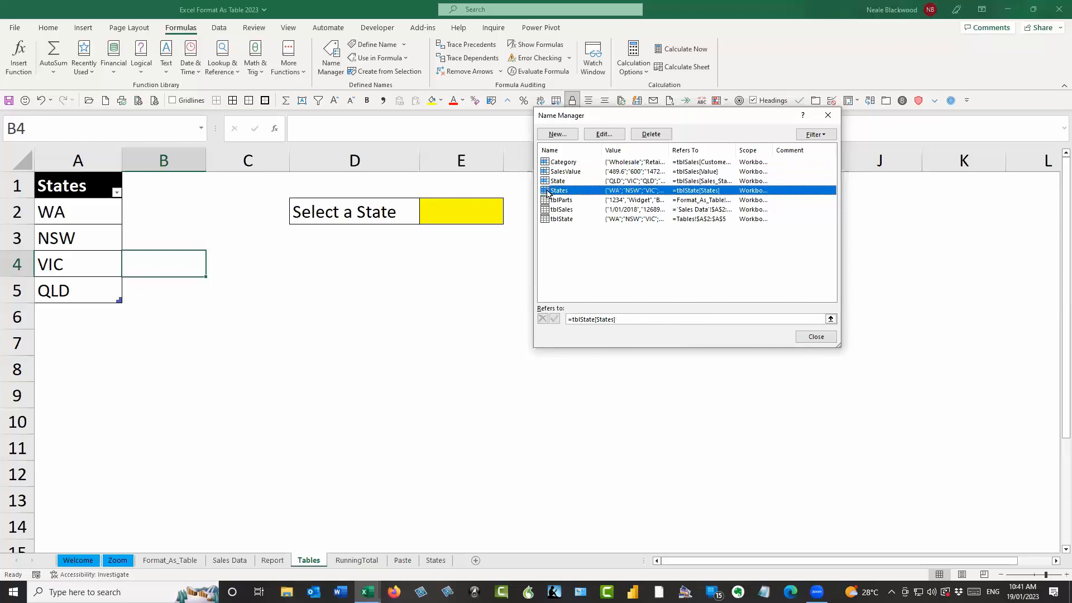
click(816, 336)
Step: Set up data validation that allows a List in the yellow cell E2 beside Select a State
click(476, 210)
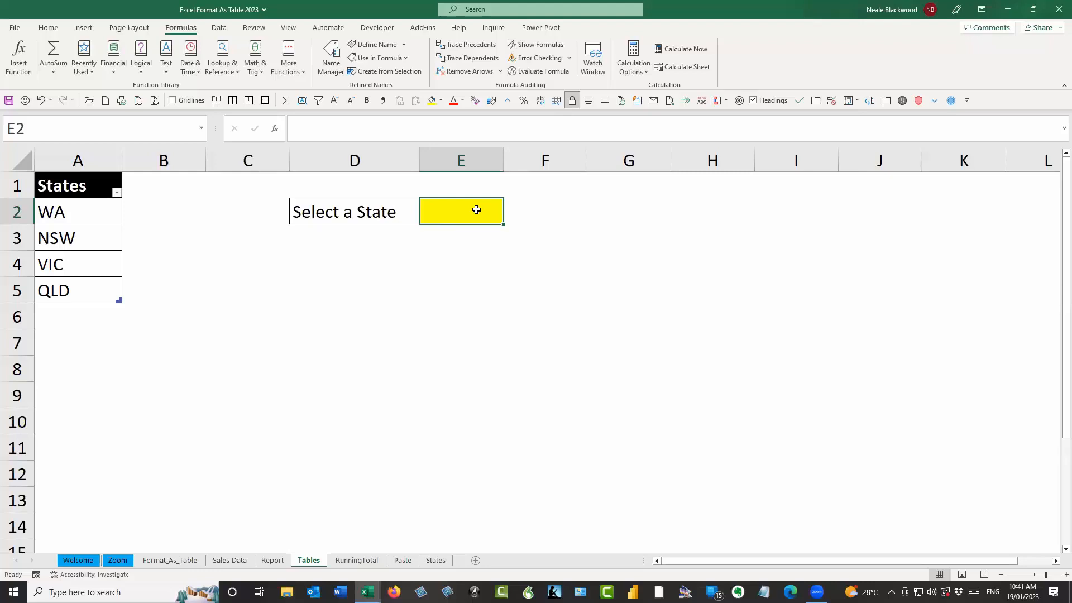
key(alt)
key(d)
key(l)
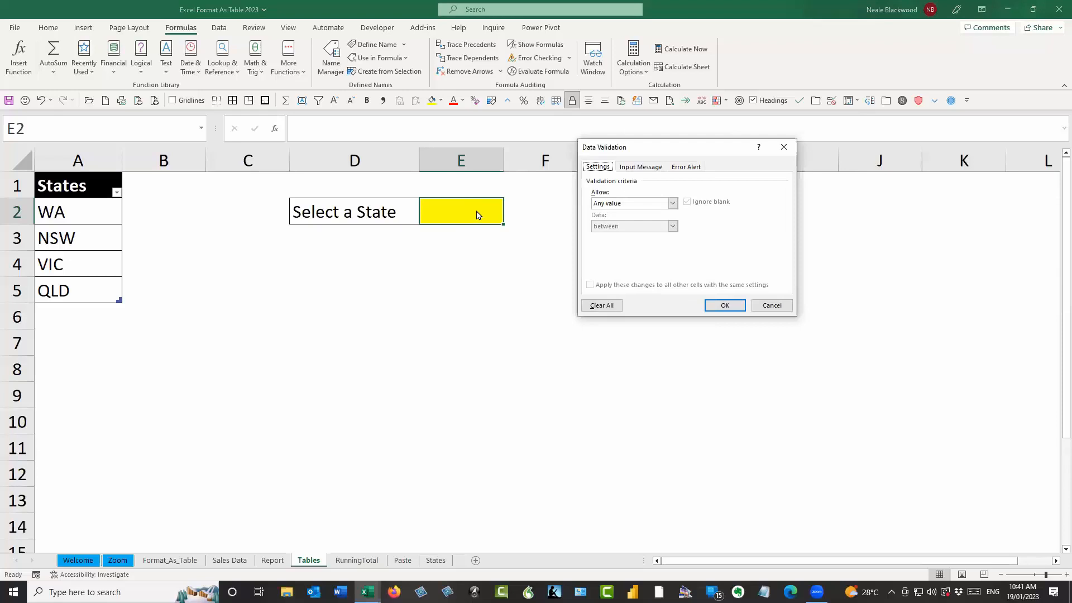
click(619, 205)
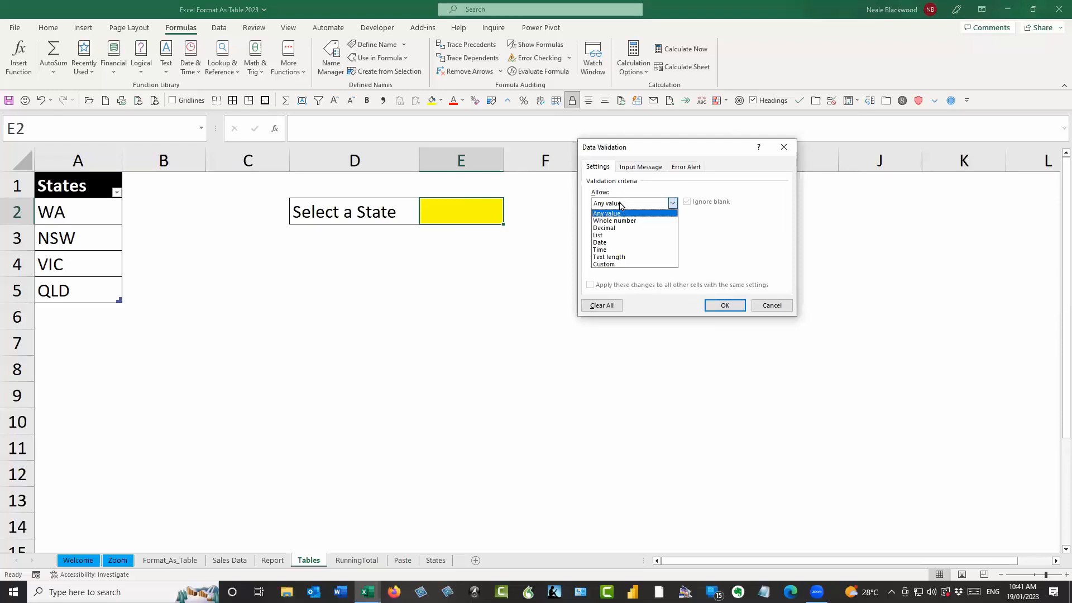
click(615, 236)
Step: Use the range name States as the validation list's source, and choose NSW from the drop-down in E2
click(620, 248)
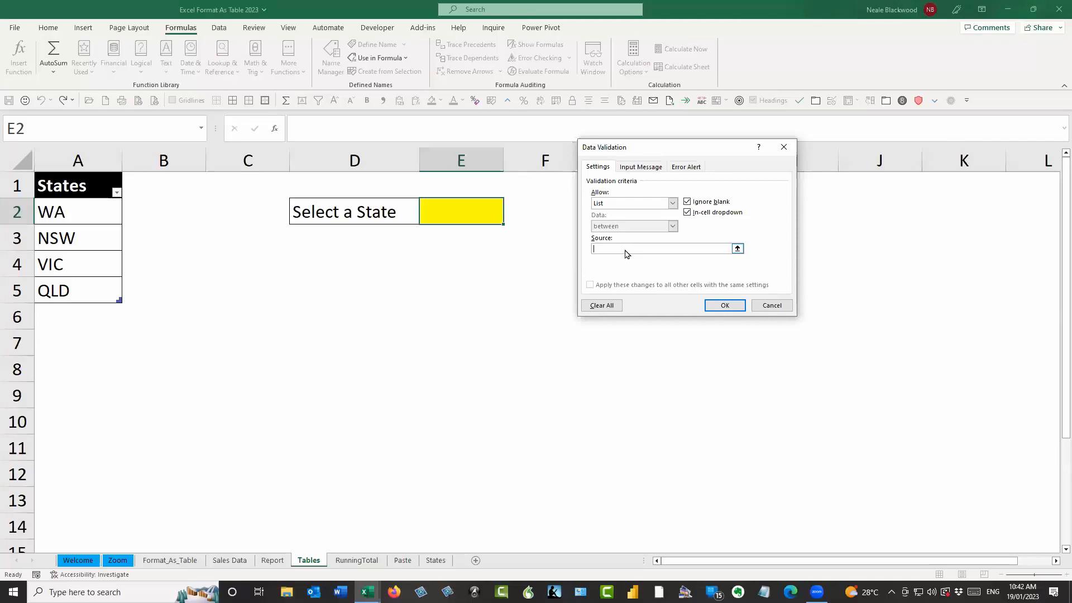
key(F3)
click(640, 228)
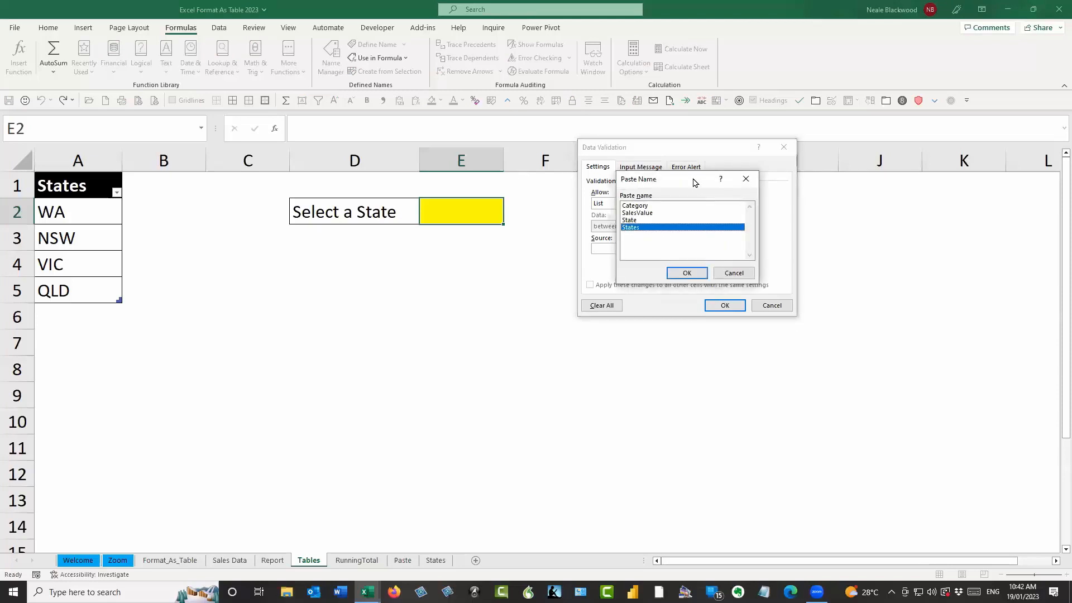
drag(694, 182, 842, 176)
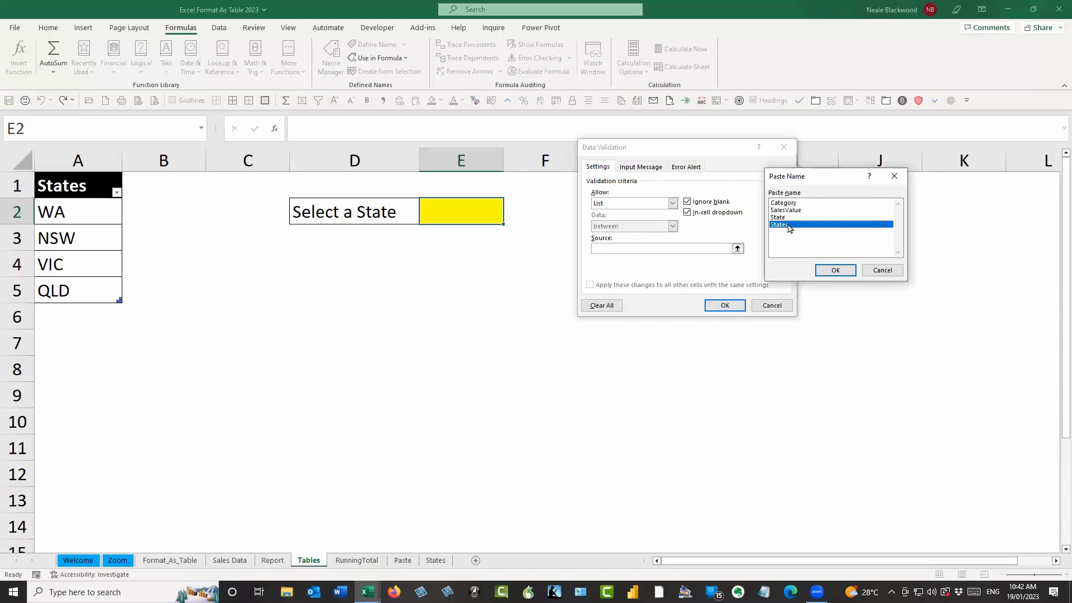
click(836, 270)
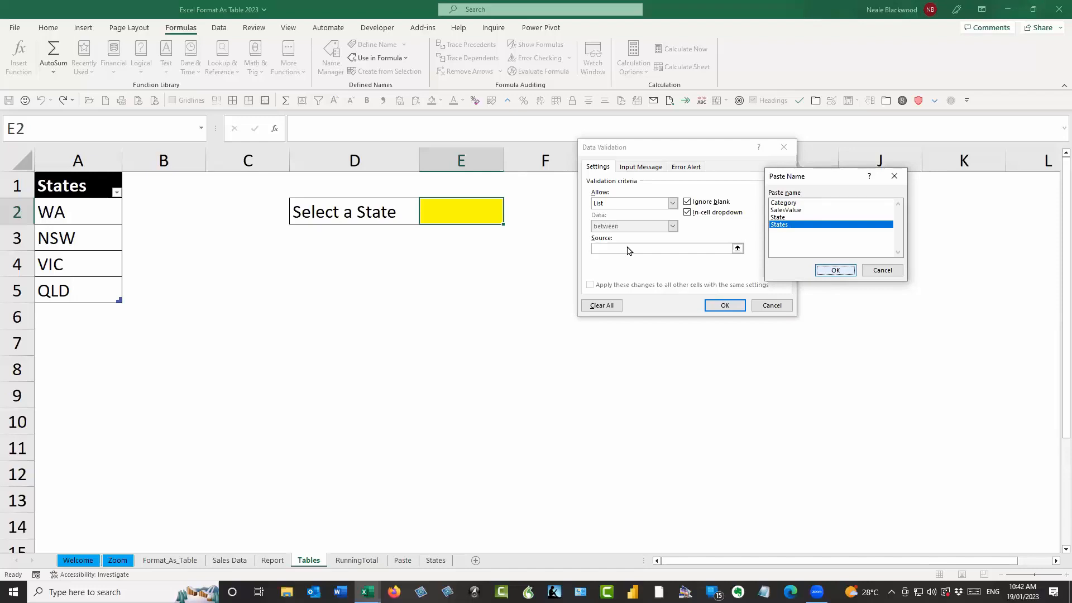
key(Return)
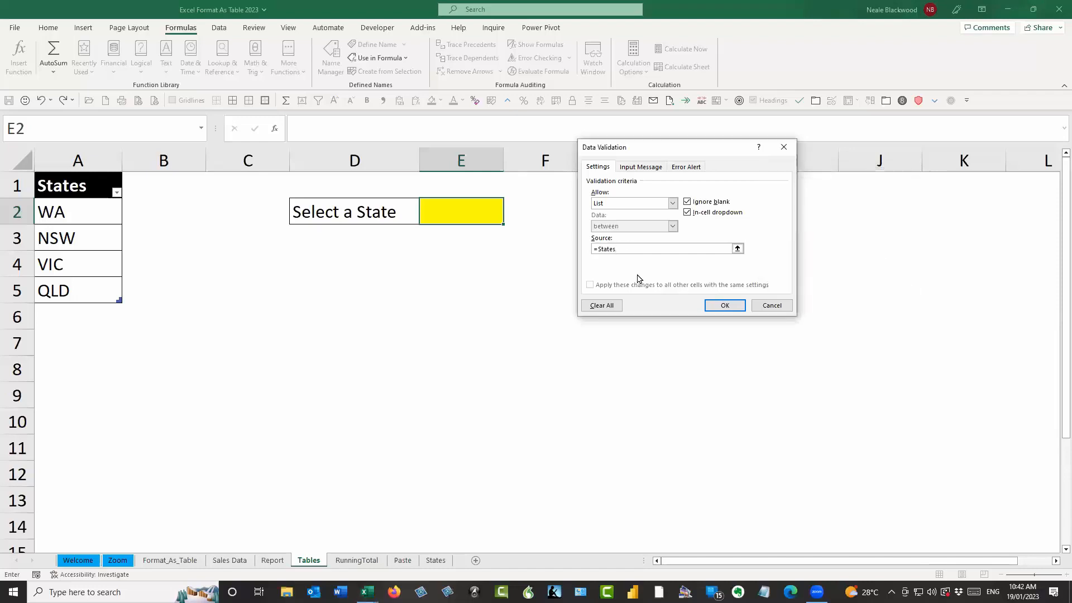
click(724, 305)
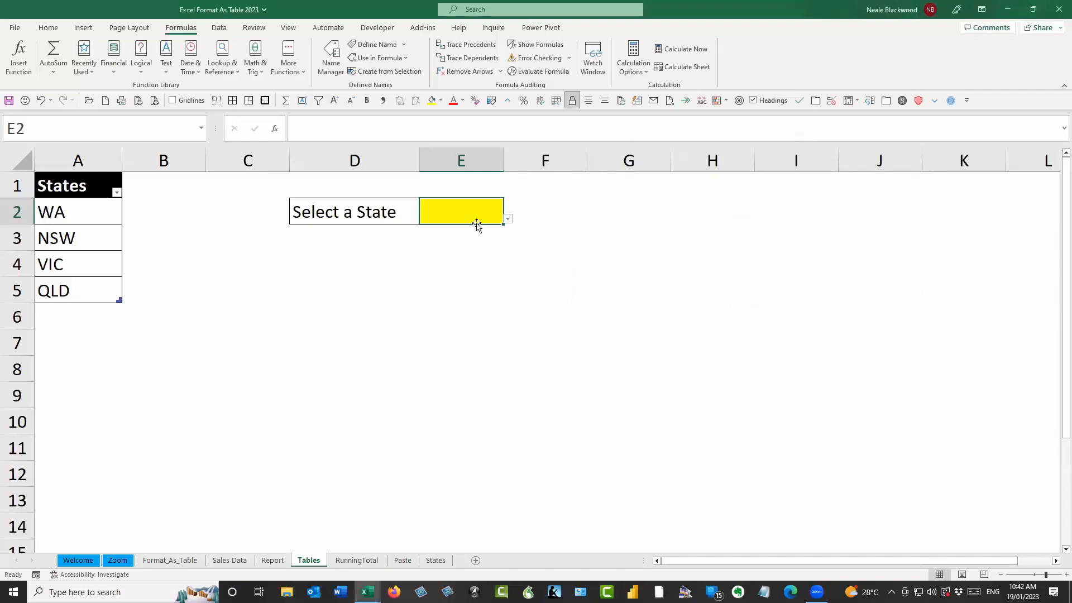
click(508, 223)
click(447, 249)
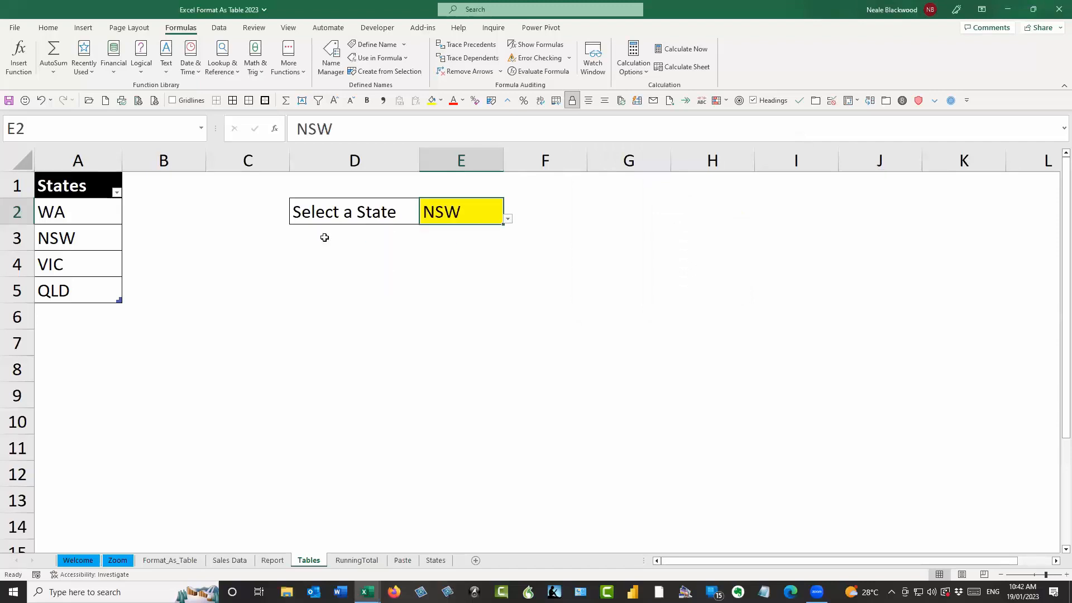
Step: Add NT in A6 directly below the States table and check E2's drop-down list for the new entry
click(84, 314)
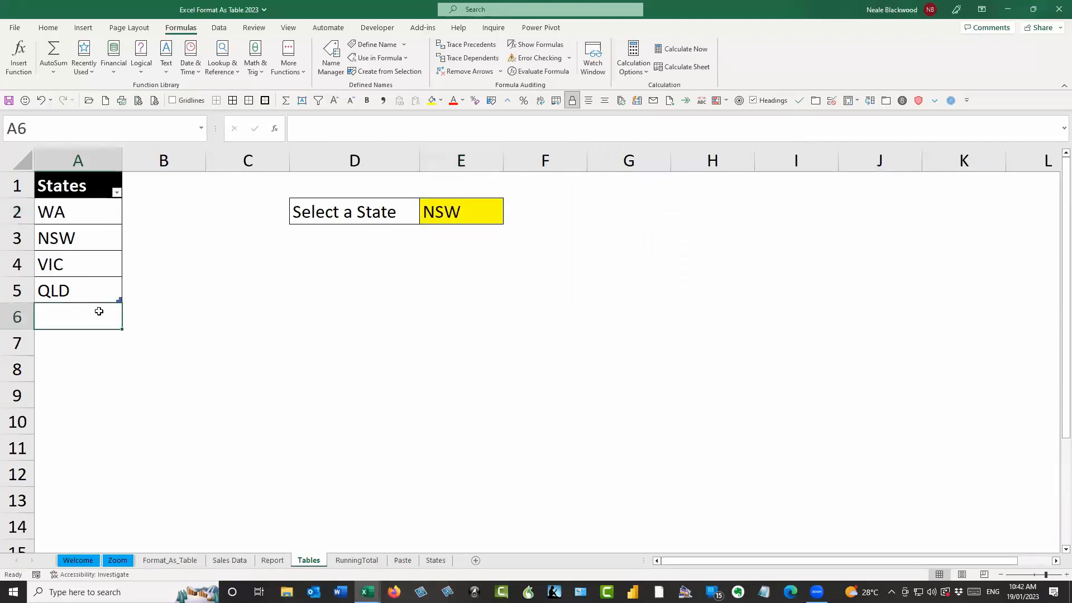
text(NT)
key(Return)
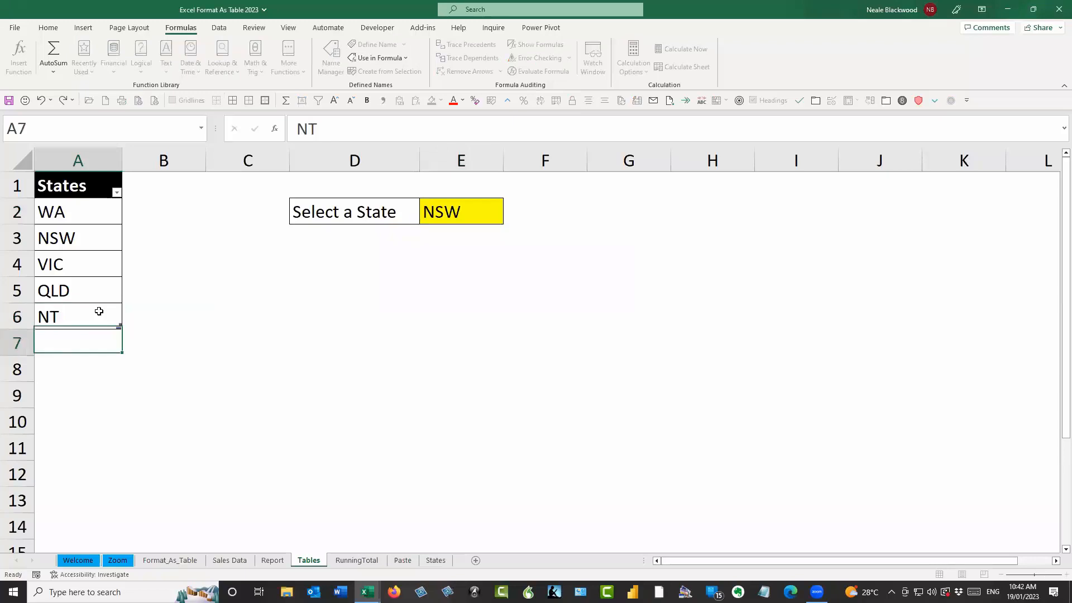
click(494, 216)
click(508, 222)
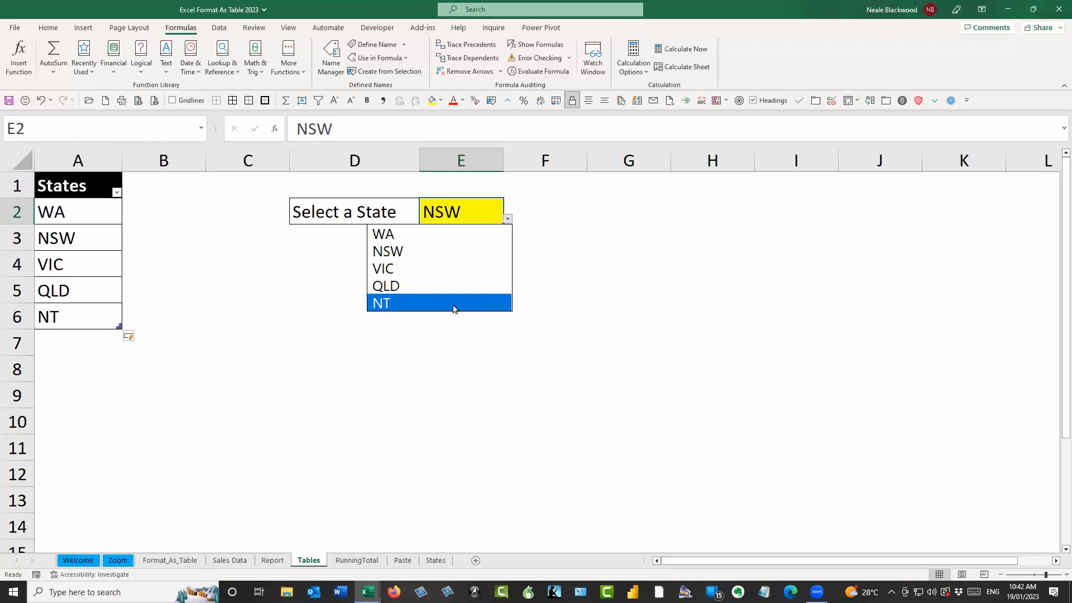
click(613, 247)
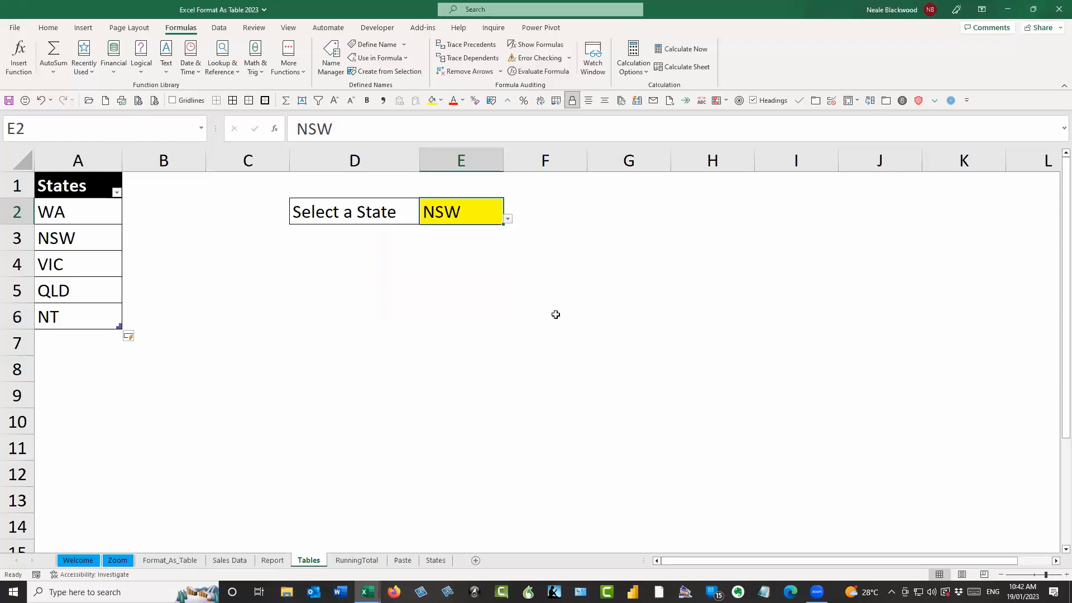
Step: On the RunningTotal sheet, convert the Date, Amount and Running_Total_1 data in A1:C19 into a table
click(356, 560)
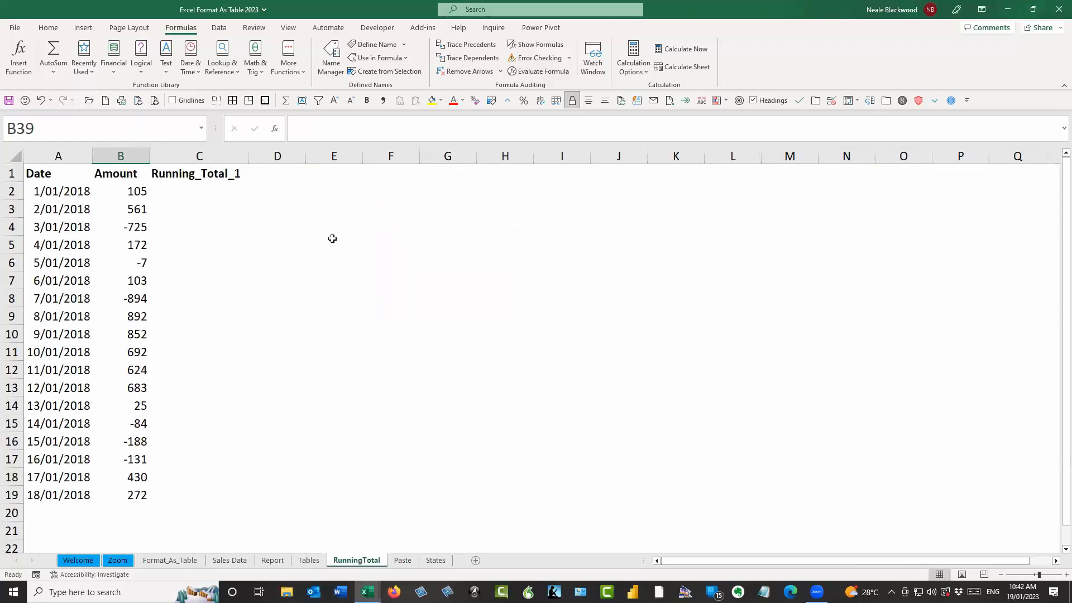
click(215, 196)
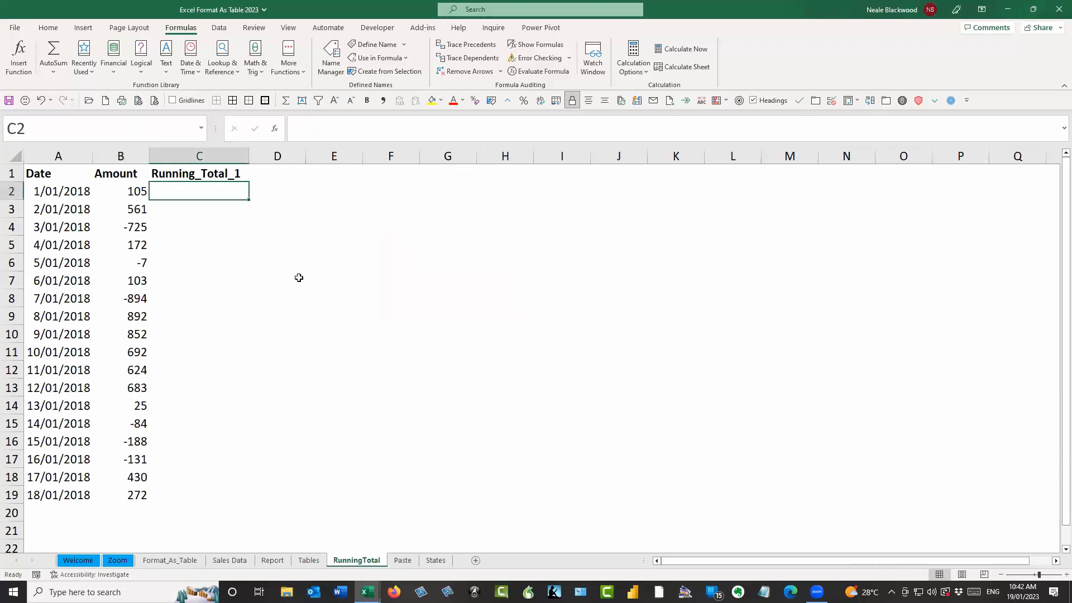
click(64, 195)
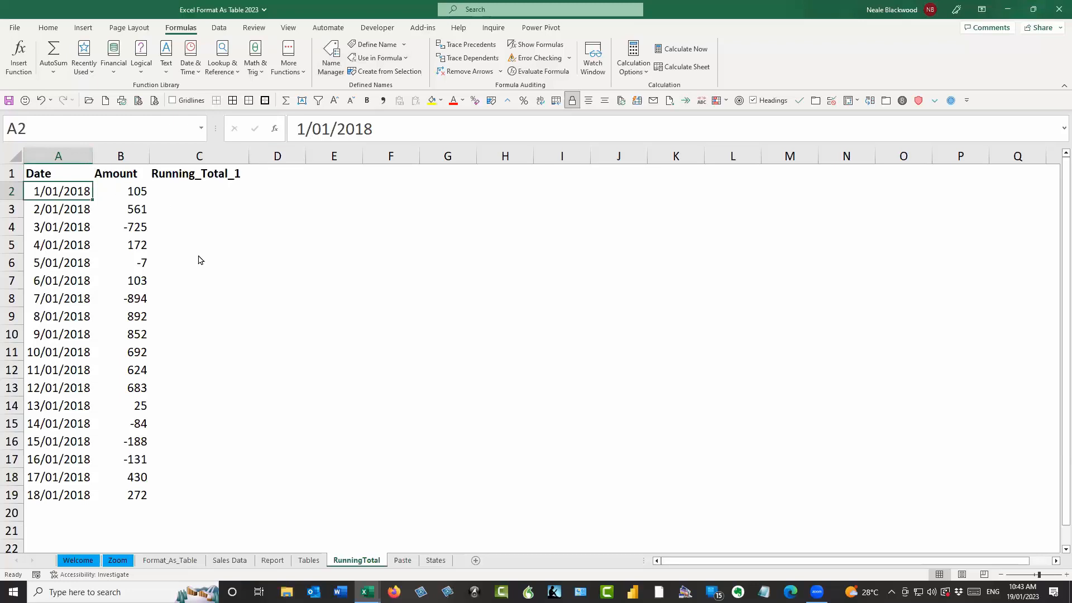
key(ctrl+t)
key(Return)
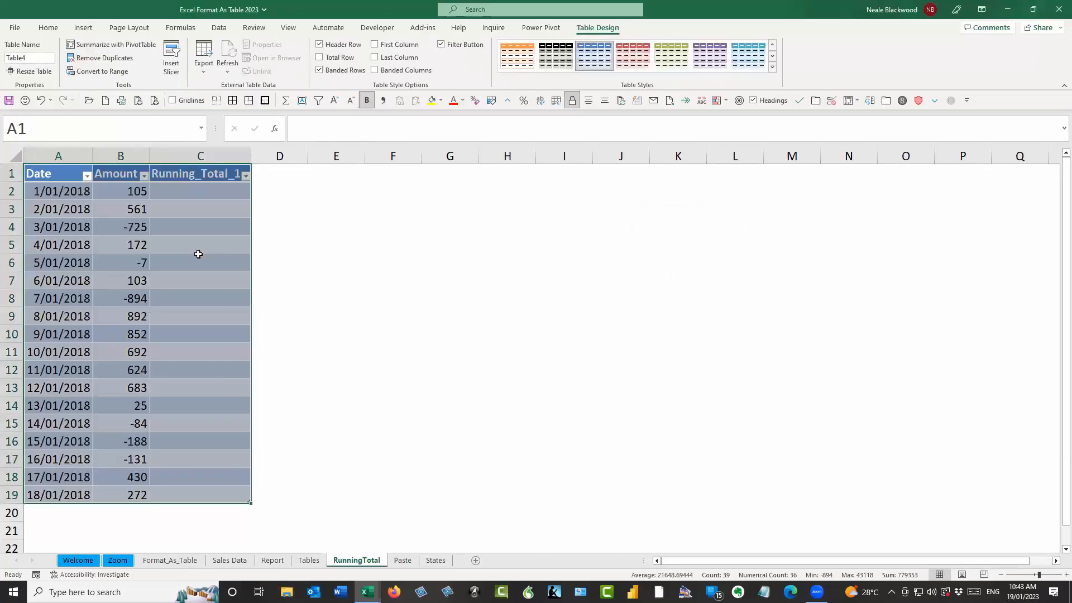
Step: Rename the new table on the RunningTotal sheet as tblData
click(40, 54)
text(tblData)
key(Return)
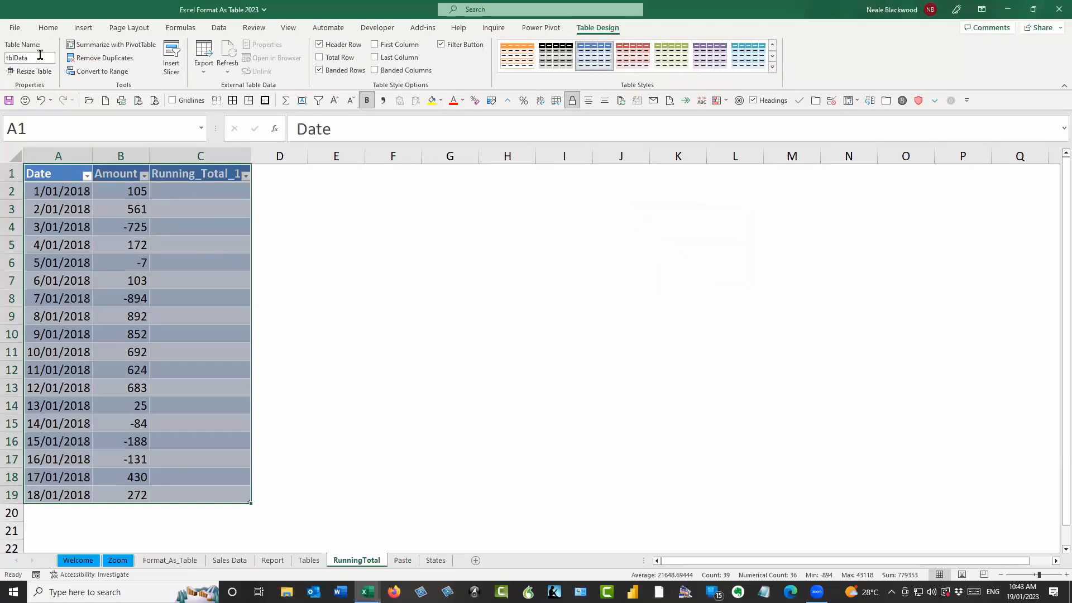
click(229, 189)
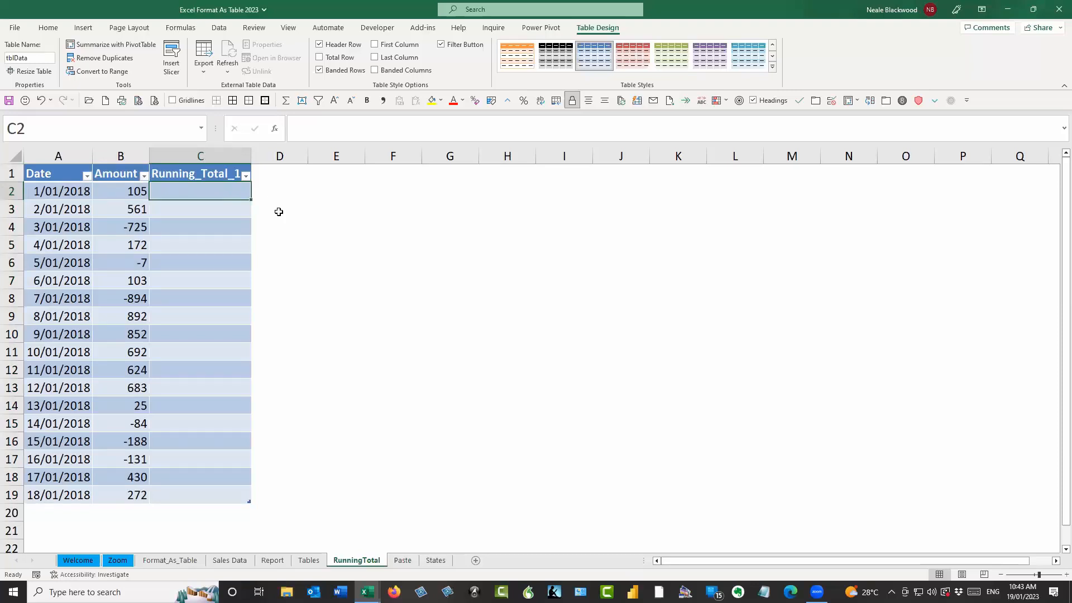
drag(52, 190, 56, 440)
click(188, 195)
click(127, 196)
drag(178, 193, 196, 495)
click(126, 192)
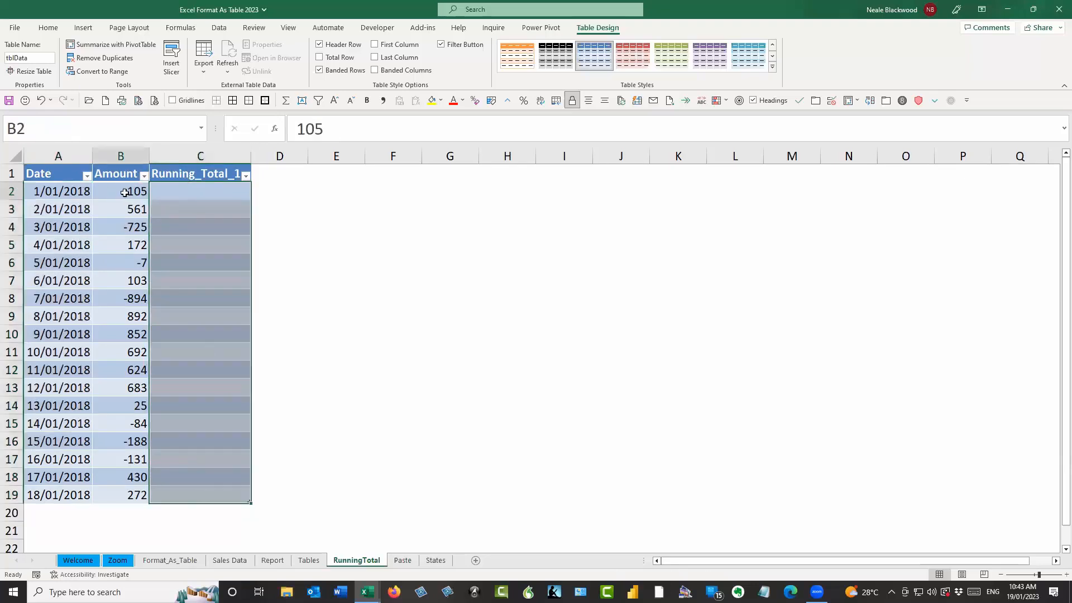
click(190, 194)
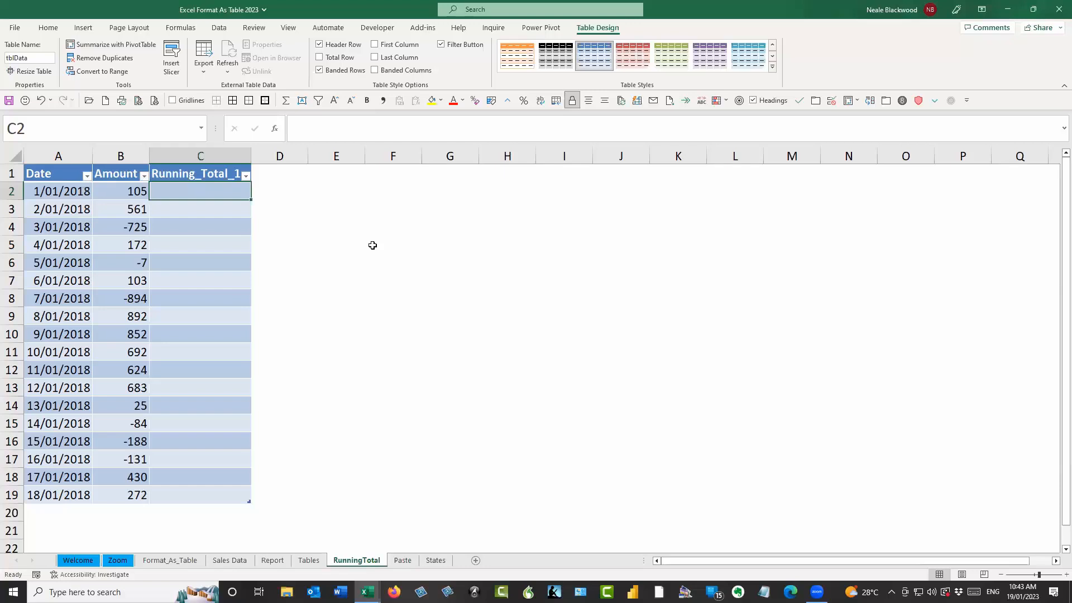
text(=sum)
key(Tab)
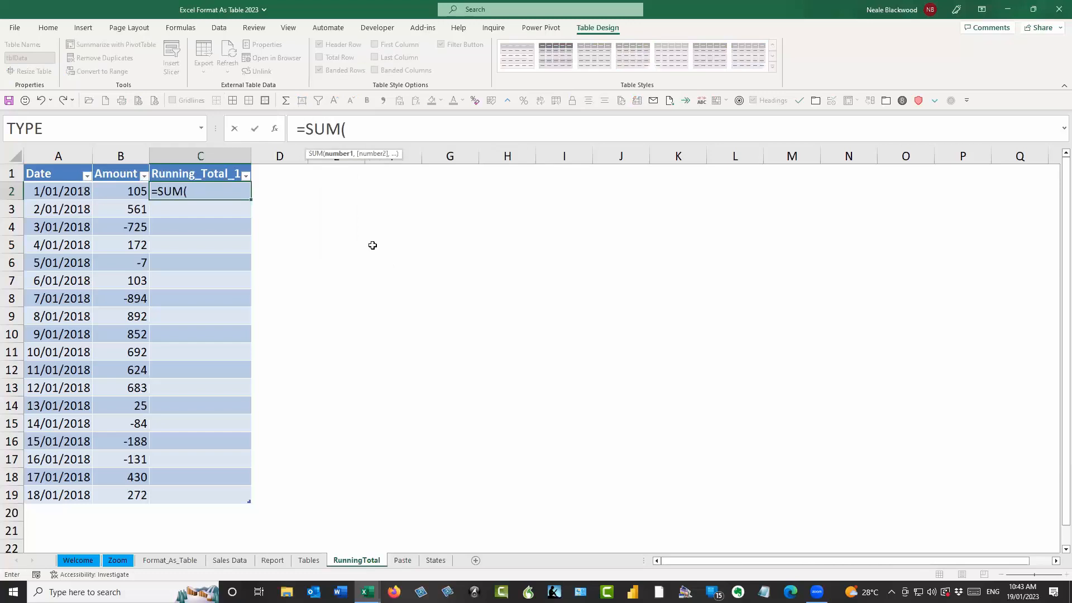
click(119, 174)
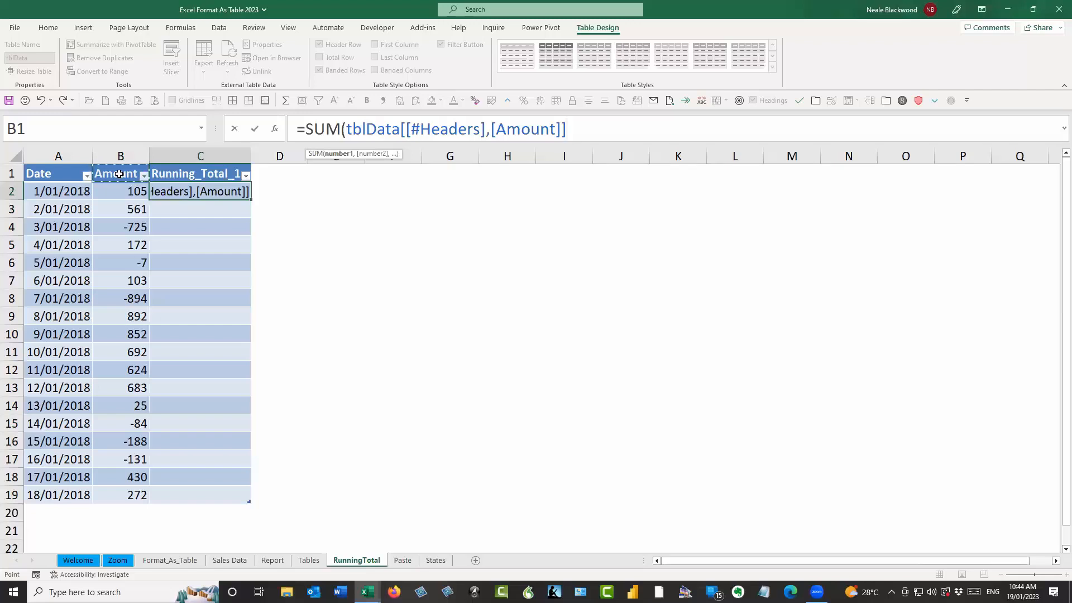
key(F8)
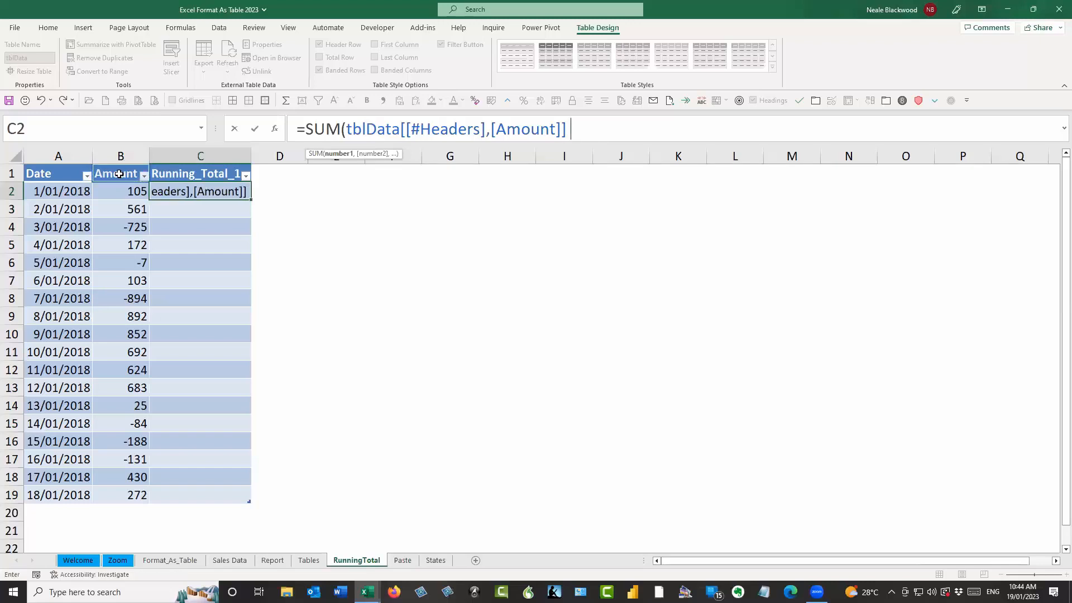
key(BackSpace)
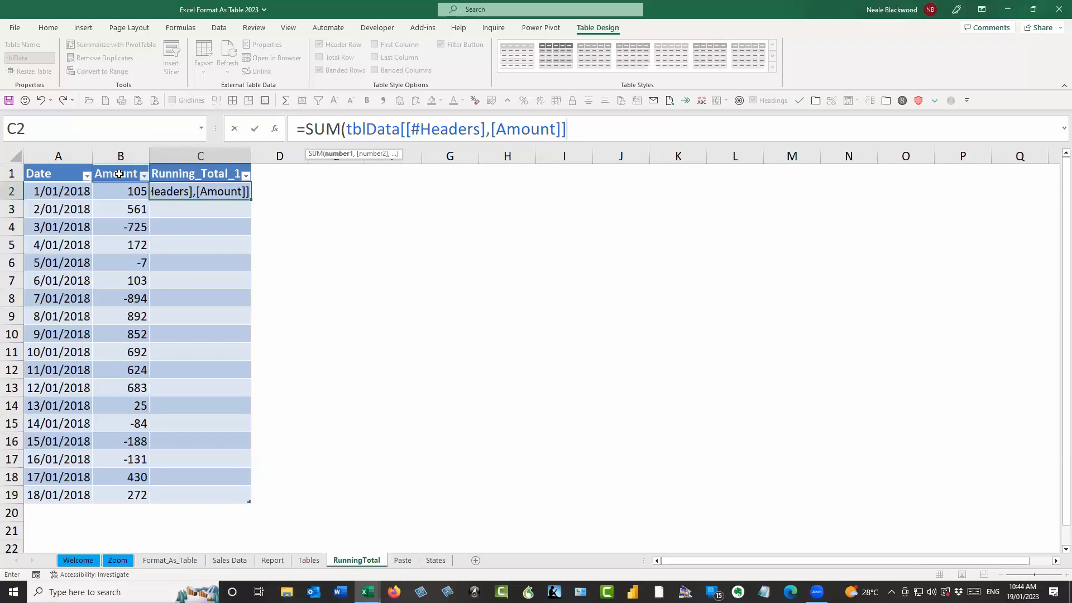
text(:)
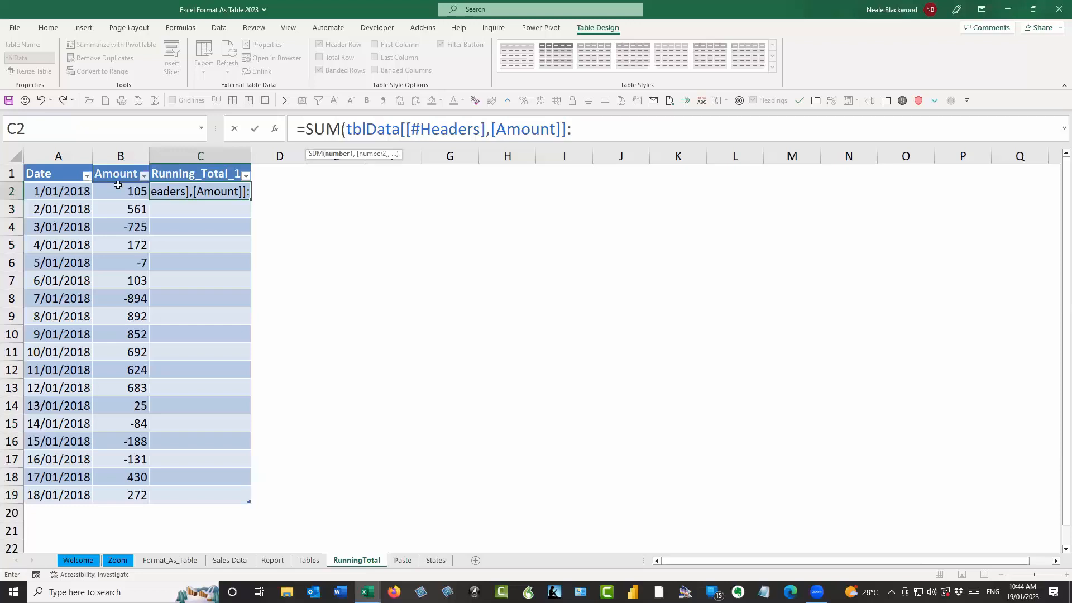
click(118, 189)
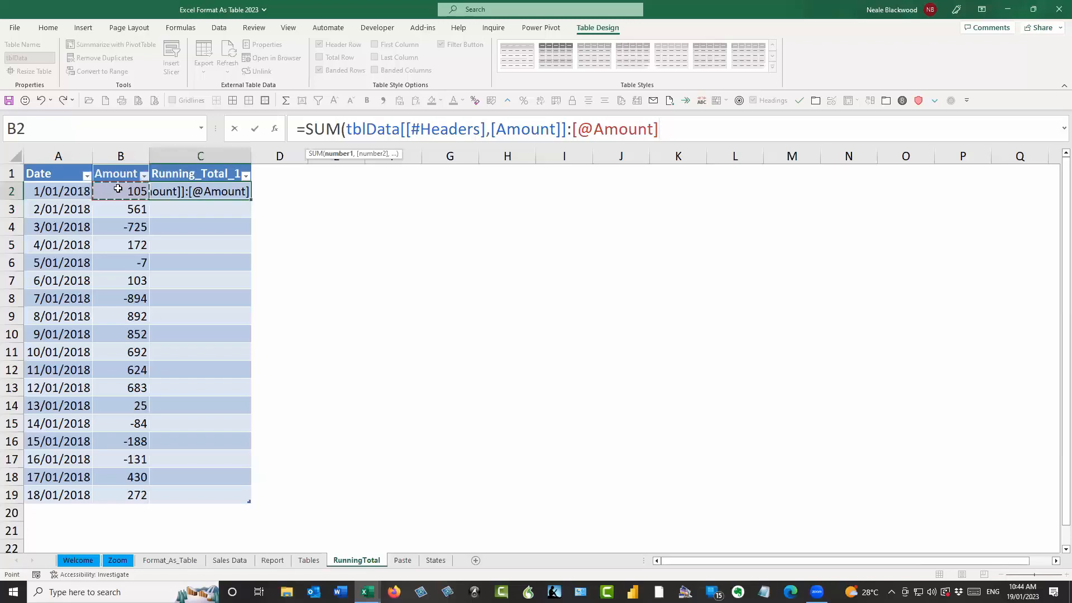
text())
key(Return)
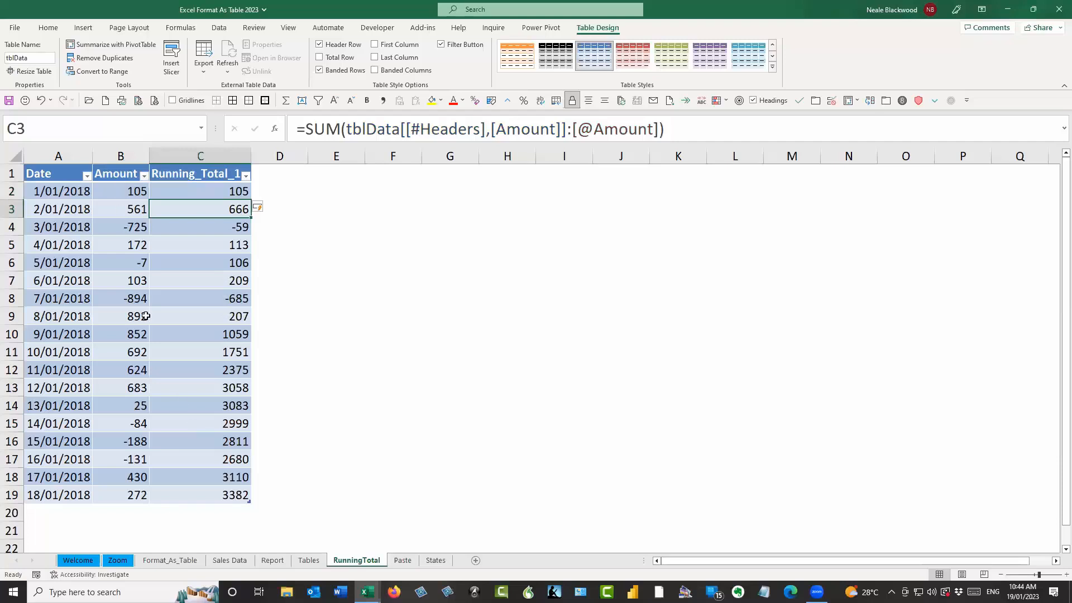
click(336, 192)
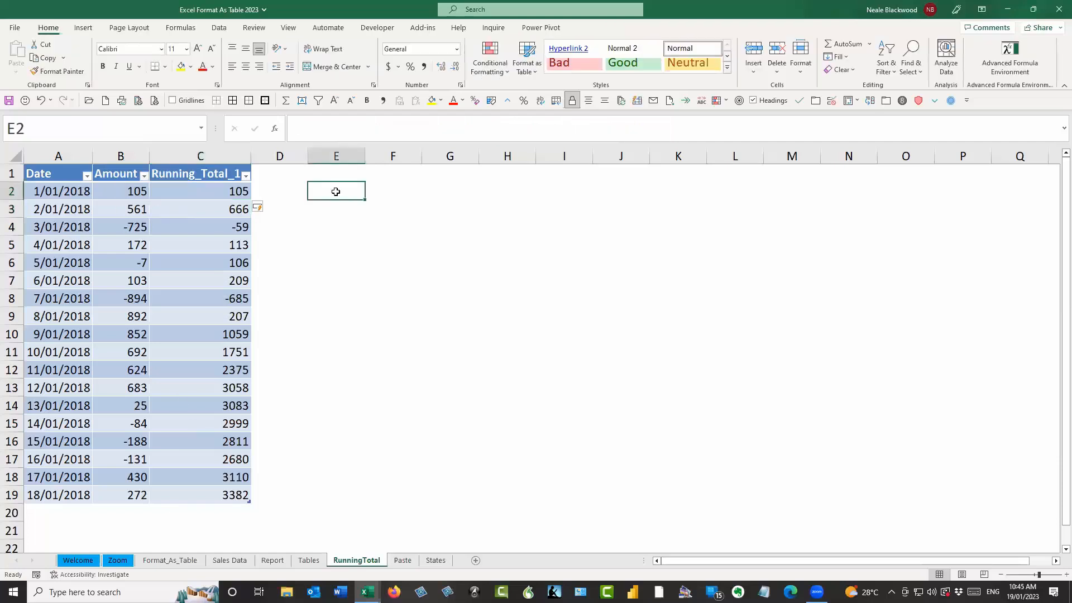
text(=su)
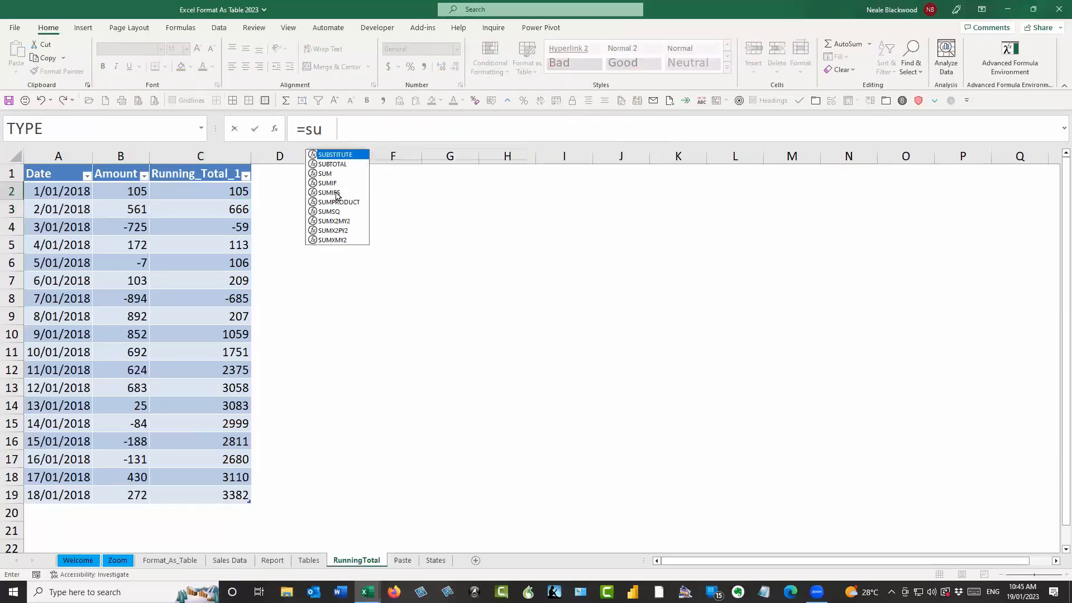
key(Right)
click(336, 192)
text(=su)
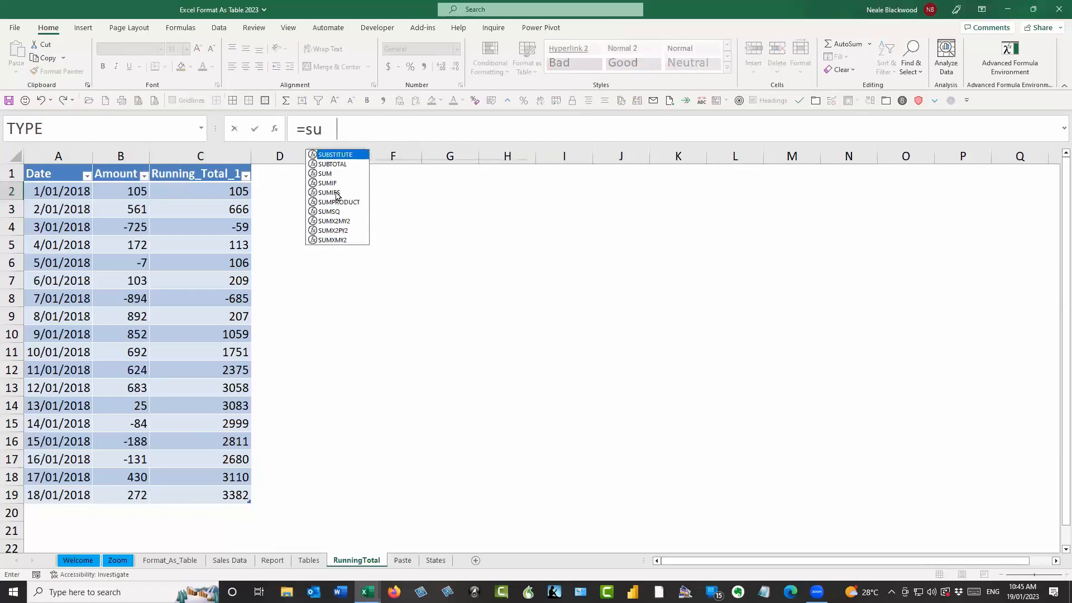
key(Right)
Step: Enter =SUM(tblData[Amount]) in E2 to total the table's Amount column
click(336, 192)
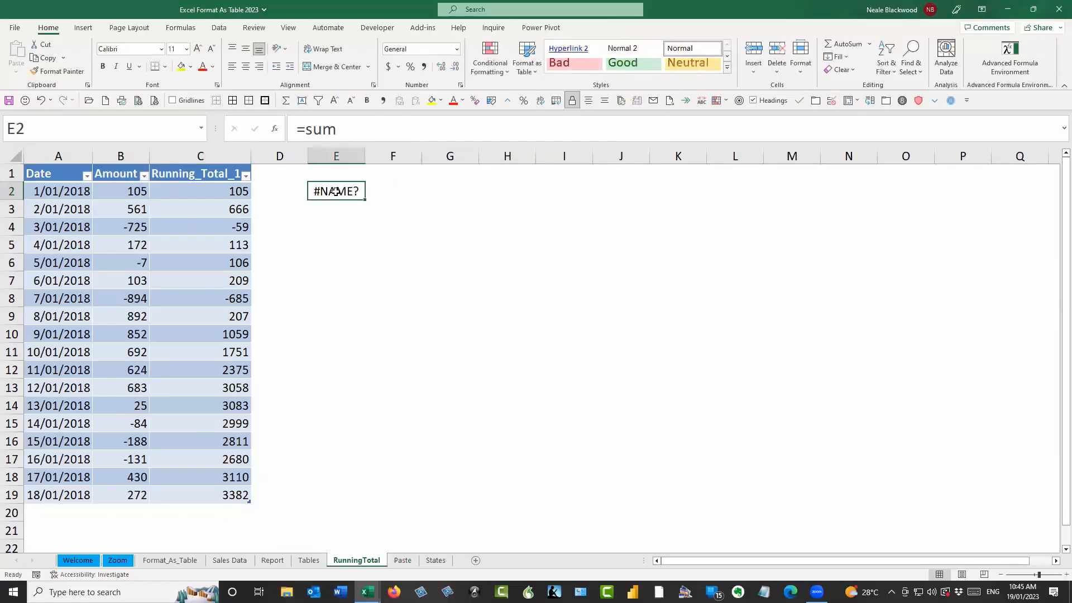
text(=sum)
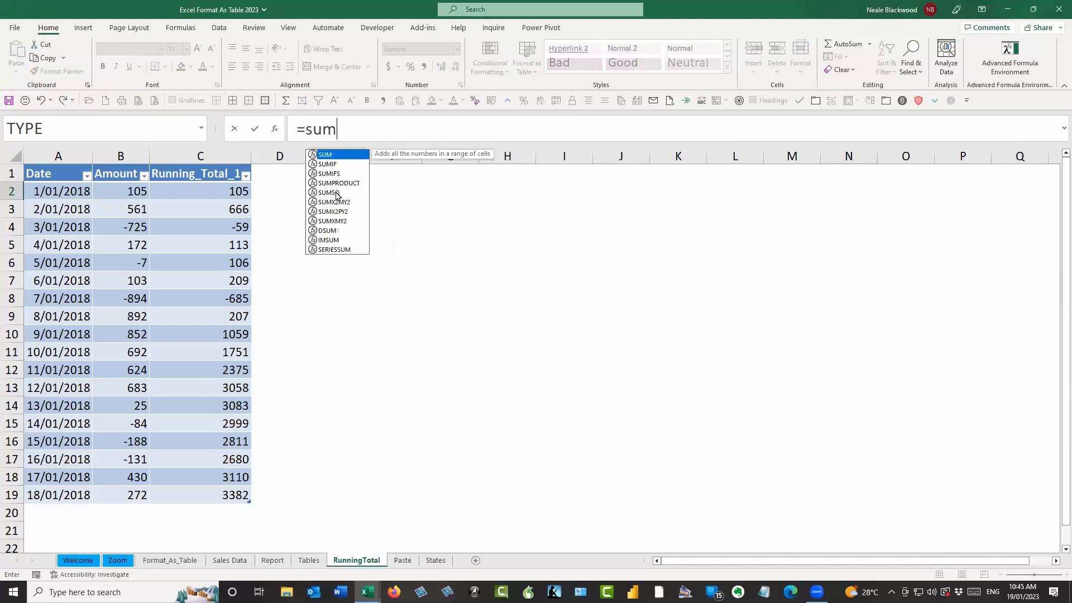
key(Tab)
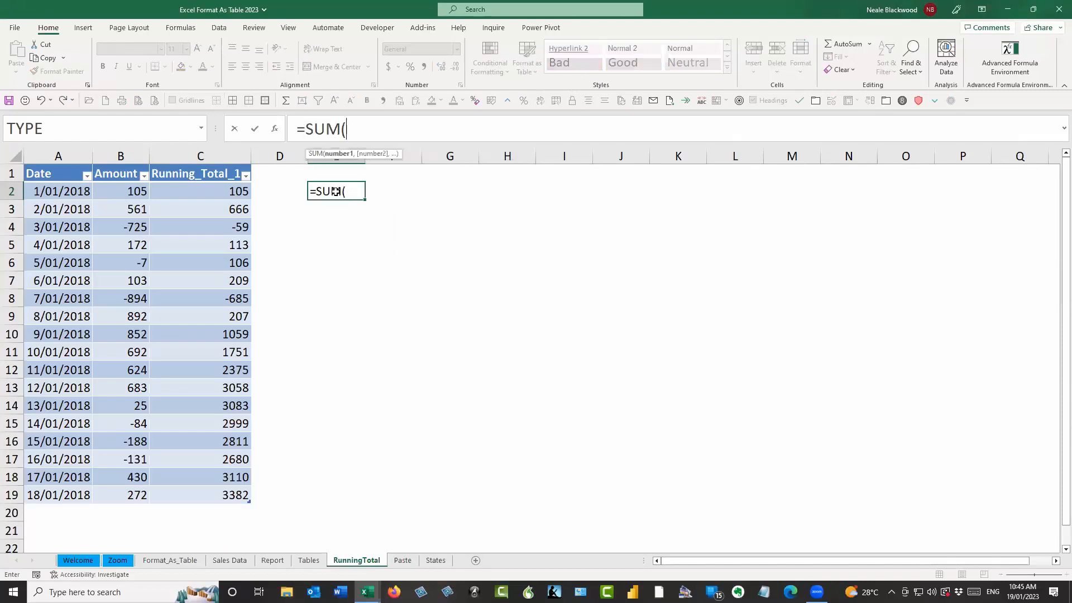
drag(129, 191, 129, 207)
drag(111, 490, 114, 491)
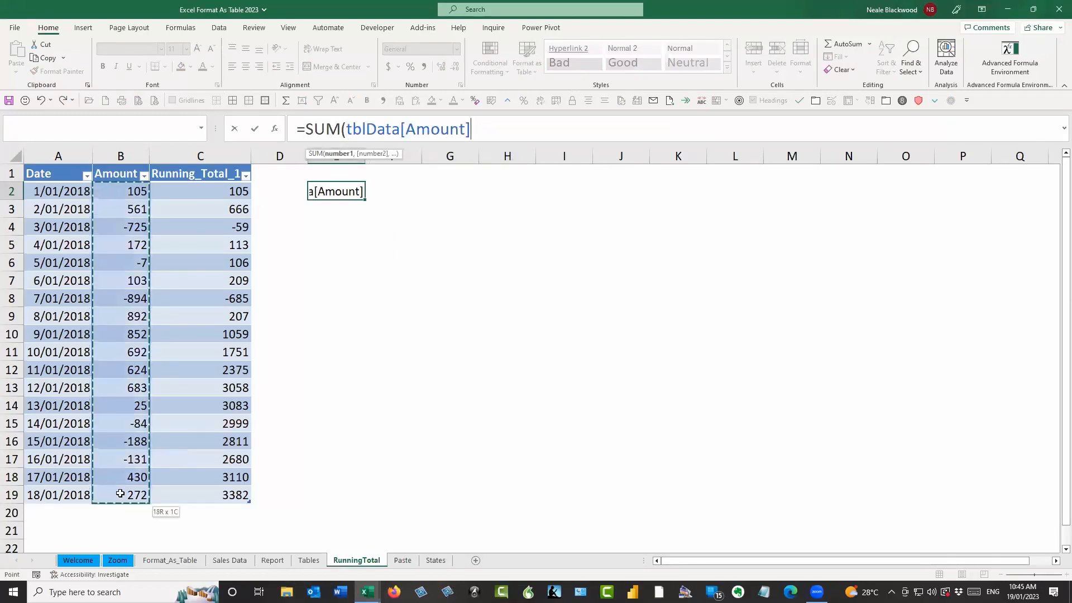
key(Return)
key(Up)
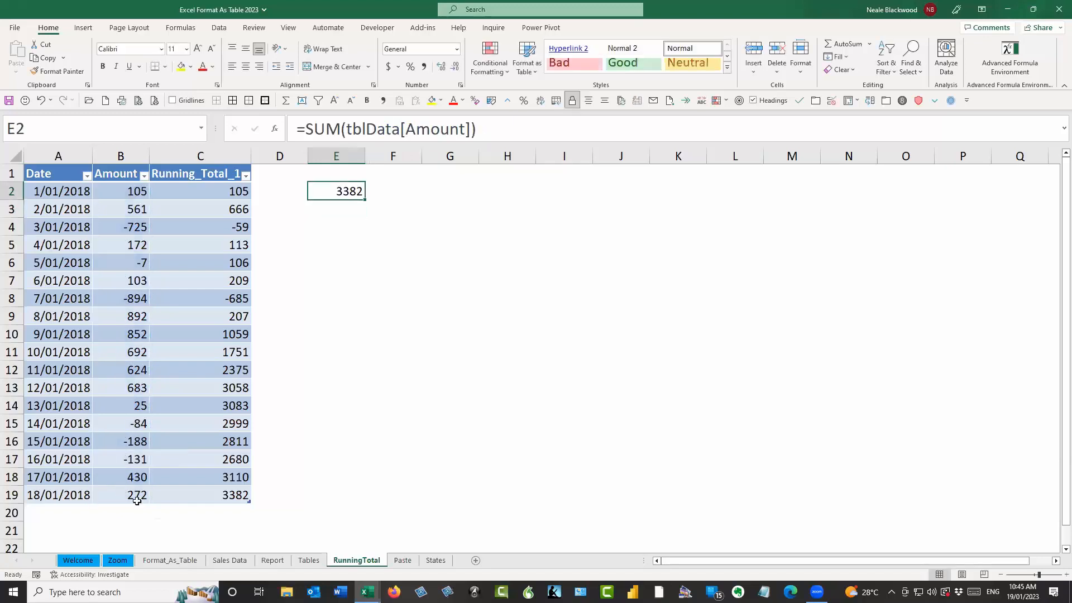
Step: Move the Amount total from E2 to F2 and inspect the header reference in C2's running total formula
click(232, 496)
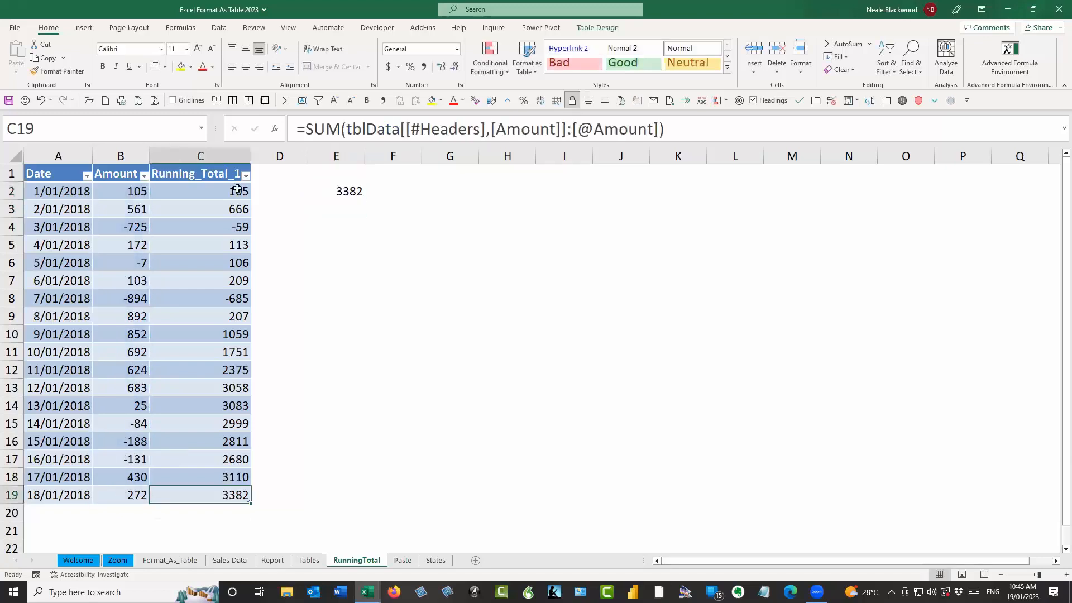
click(348, 193)
drag(350, 201, 406, 206)
key(ctrl+Left)
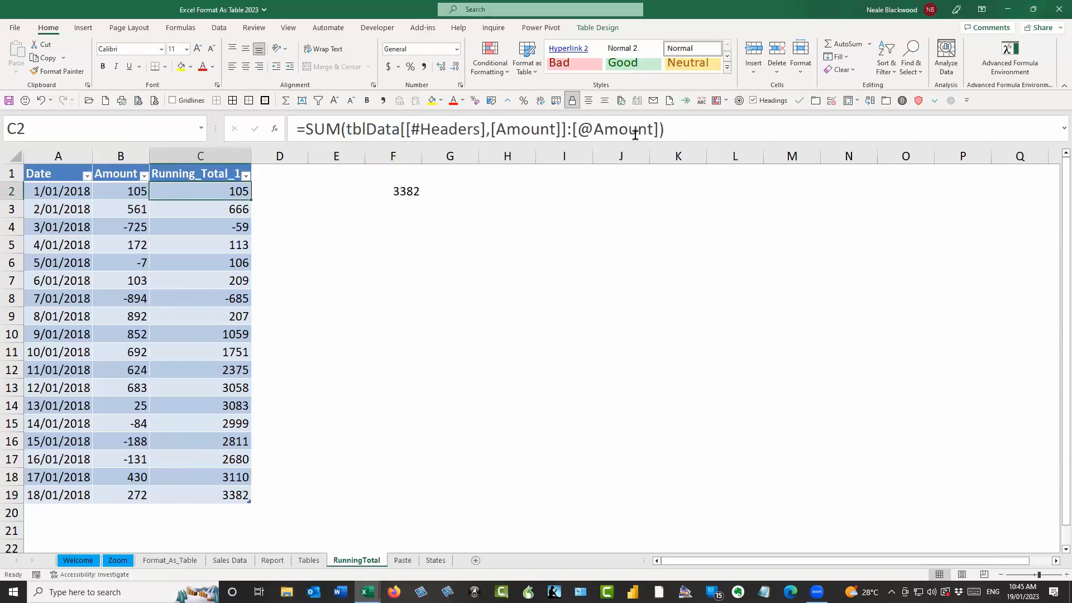
drag(399, 126, 565, 129)
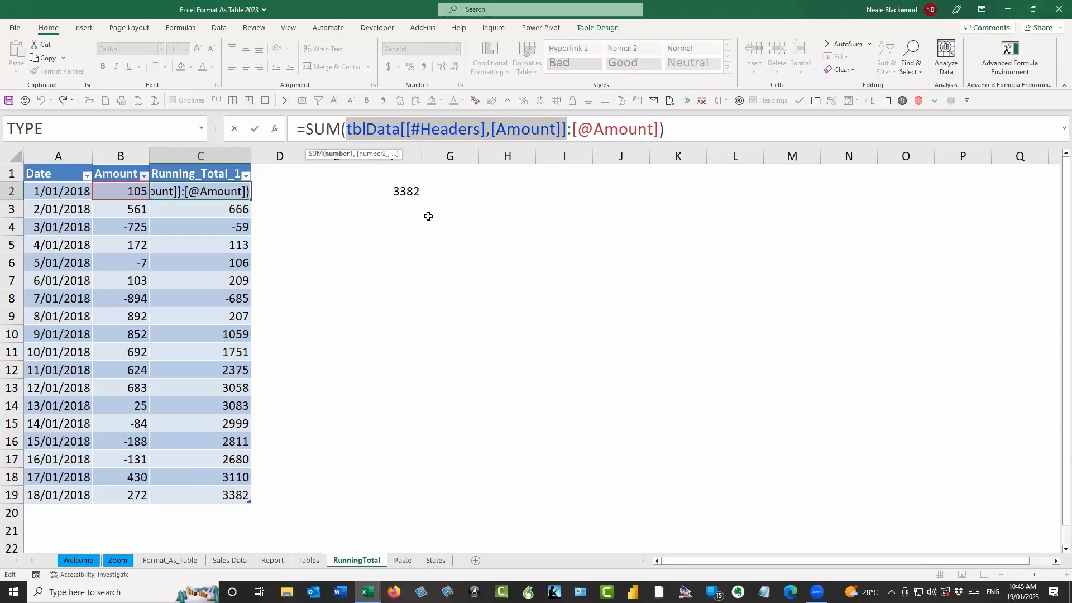
key(Escape)
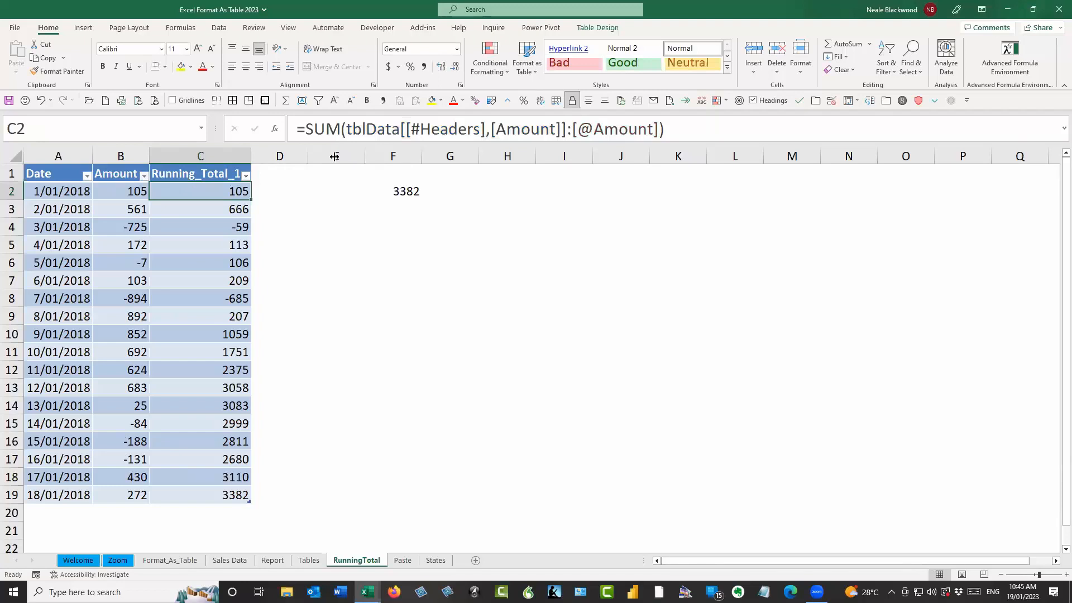
Step: Add a Running_Total_2 column to the table by filling the C1 header into D1, and autofit column D
drag(335, 157, 340, 157)
click(237, 174)
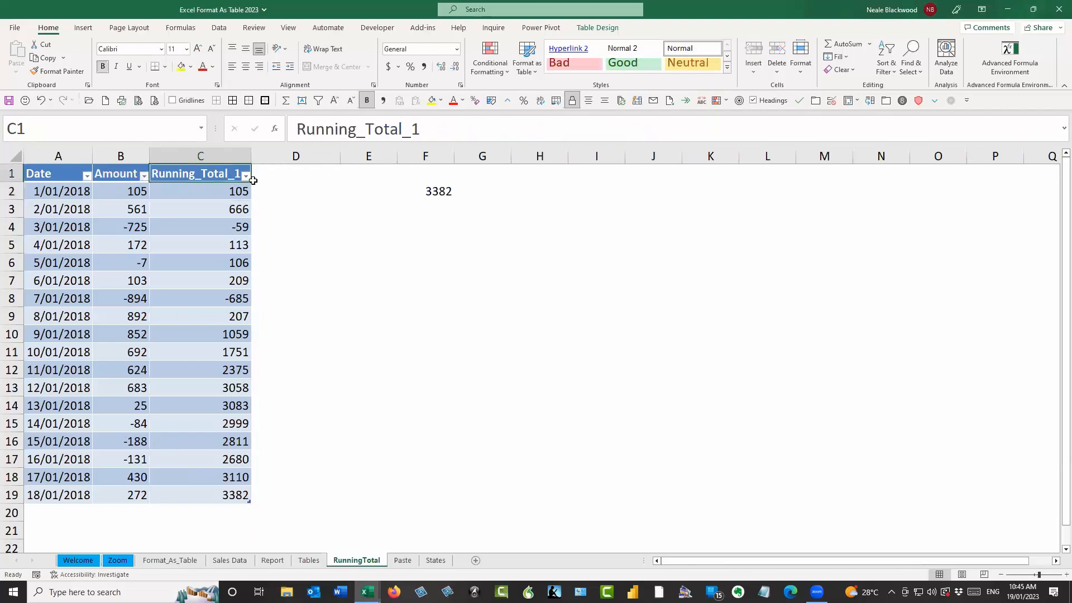
drag(253, 180, 341, 173)
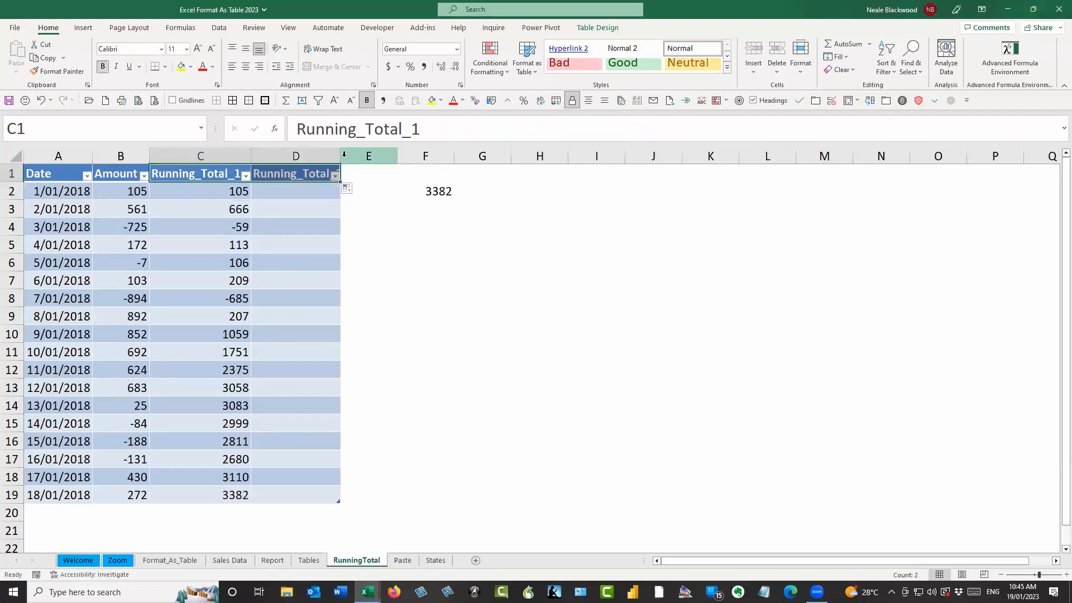
double_click(341, 156)
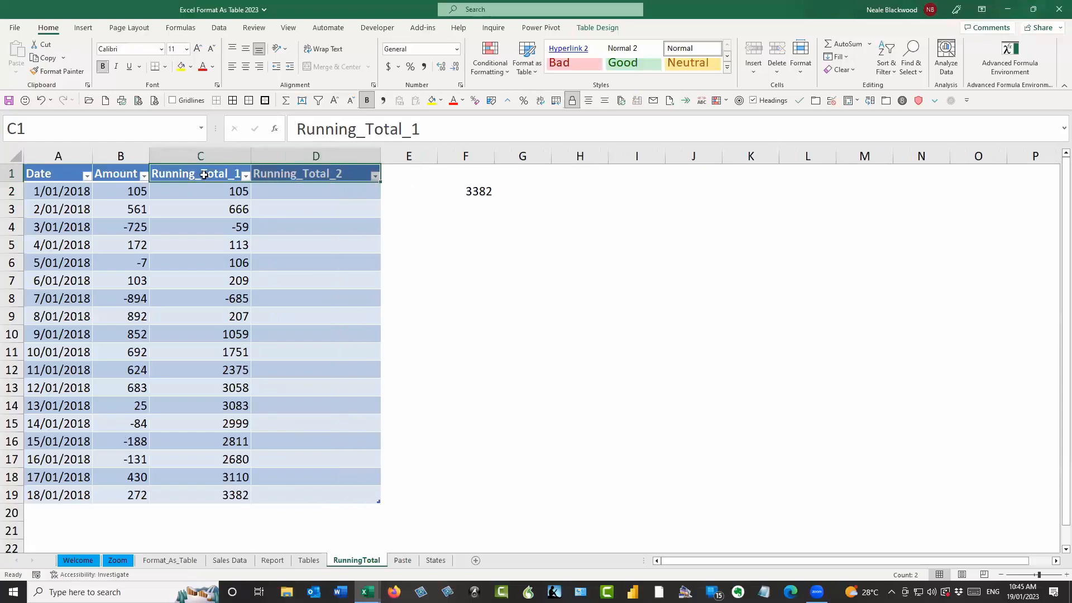
Step: Fill the Running_Total_2 column from D2 with the formula =SUM([@[Running_Total_1]],D1)
click(311, 175)
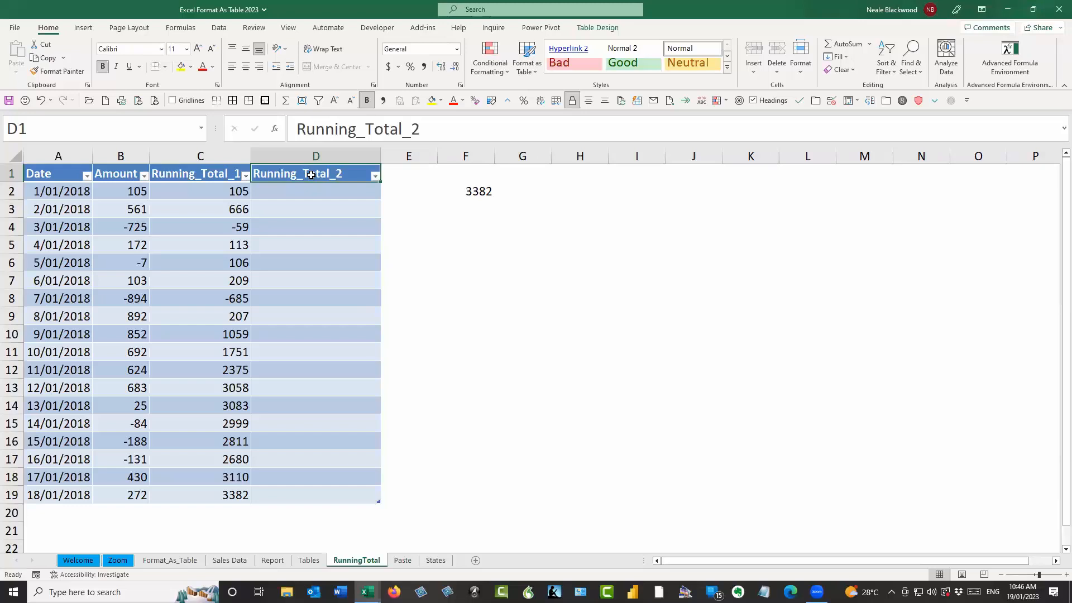
key(Down)
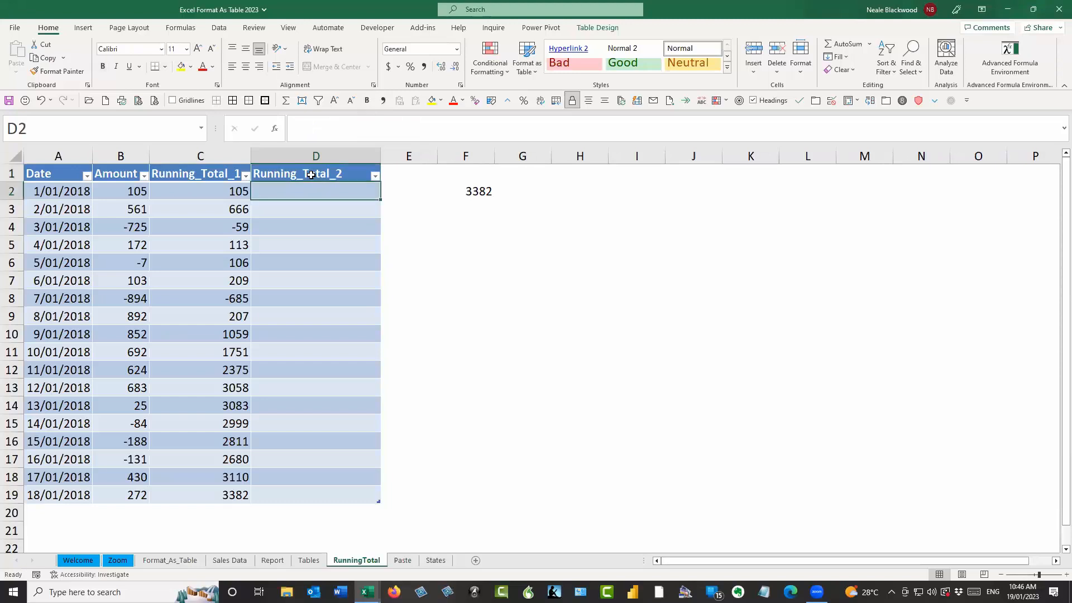
text(=sum)
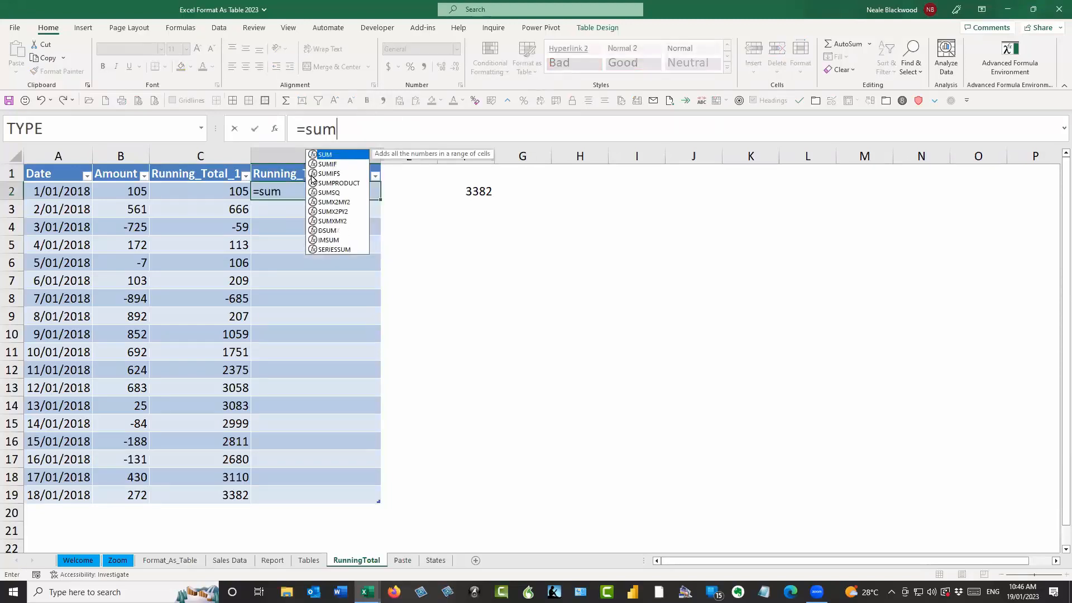
key(Tab)
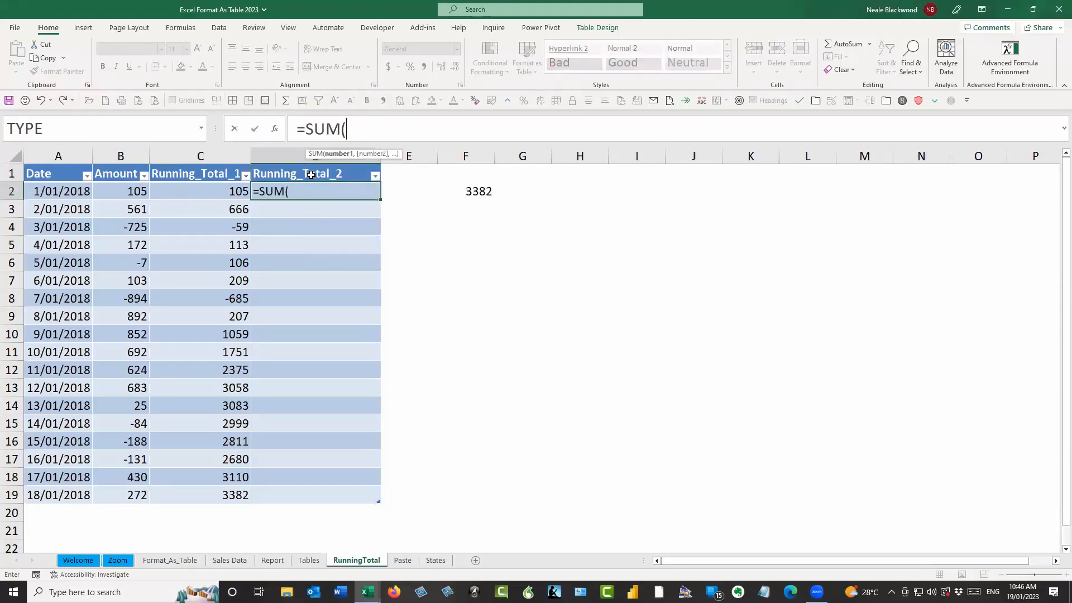
click(199, 193)
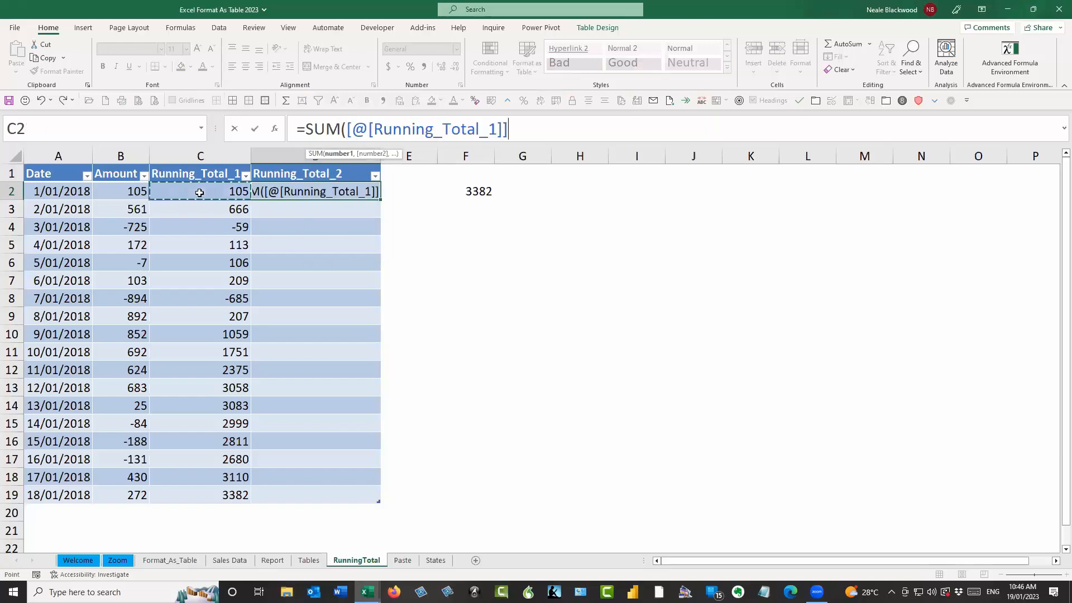
text(,)
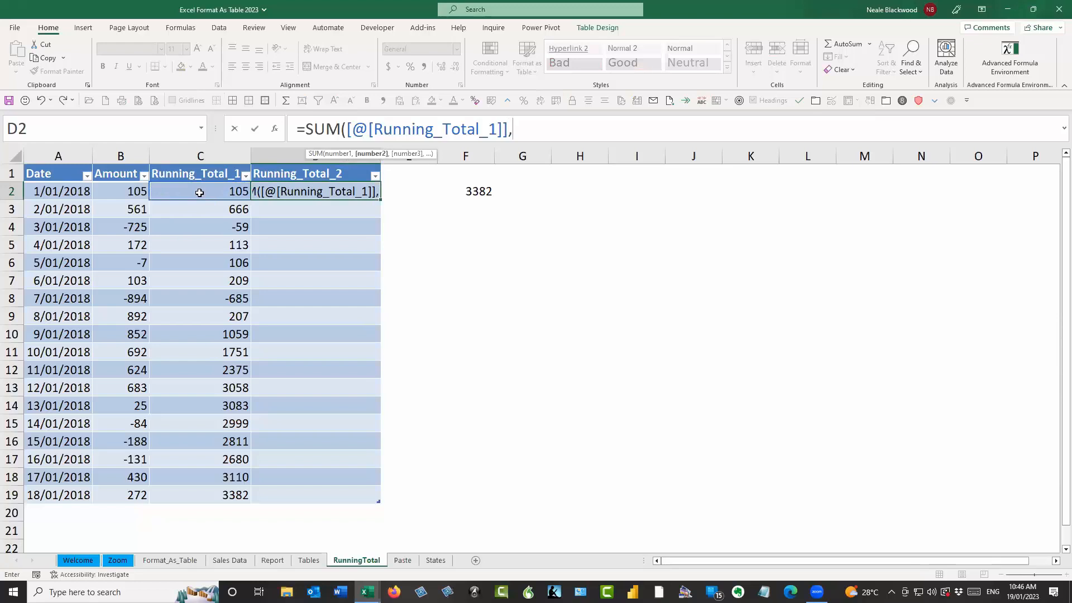
text(D1))
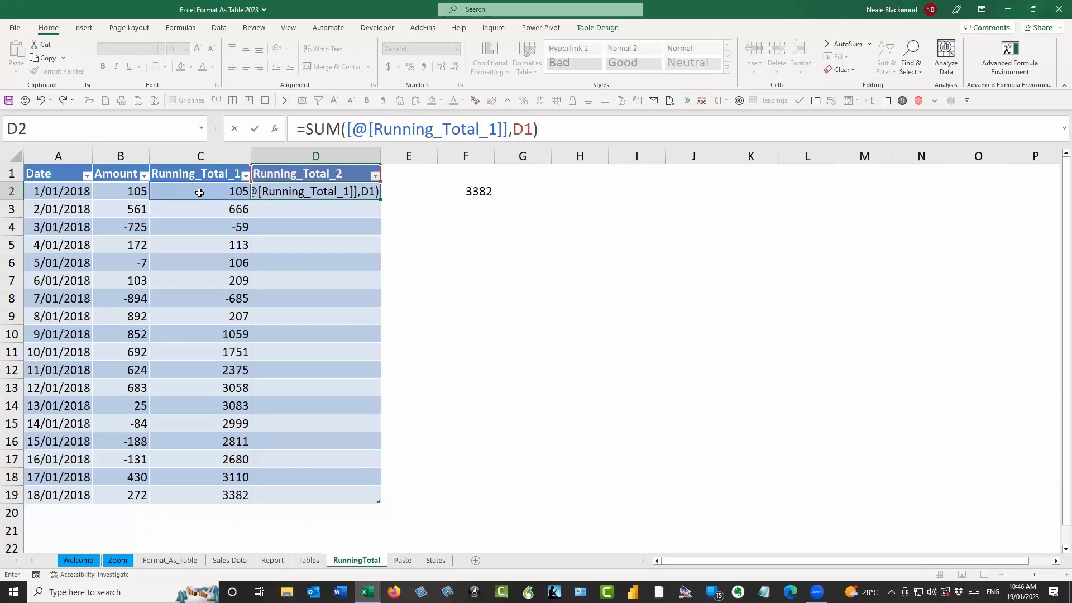
key(Return)
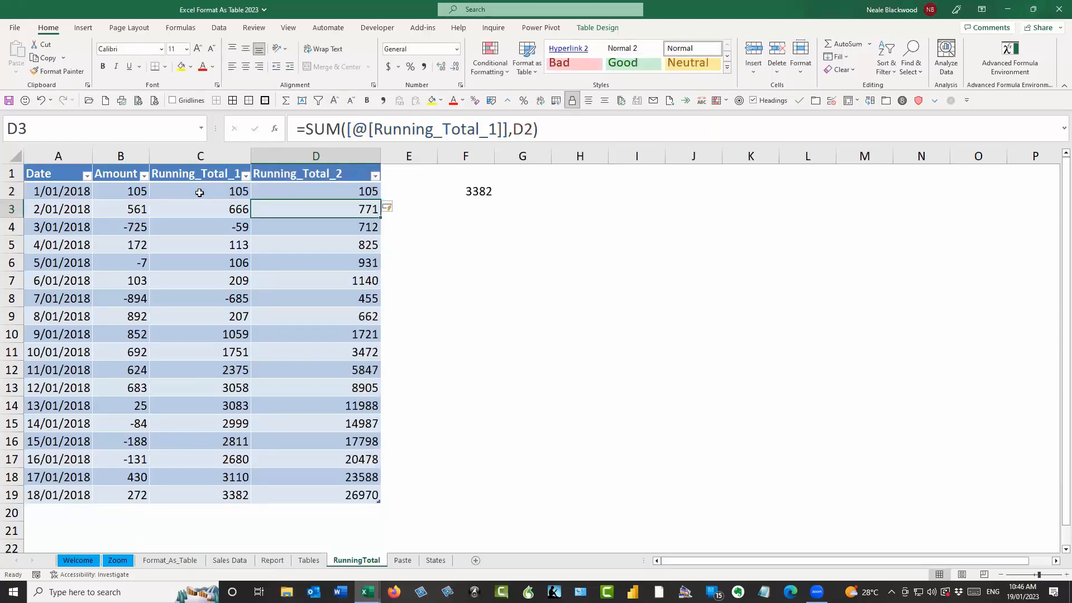
key(Up)
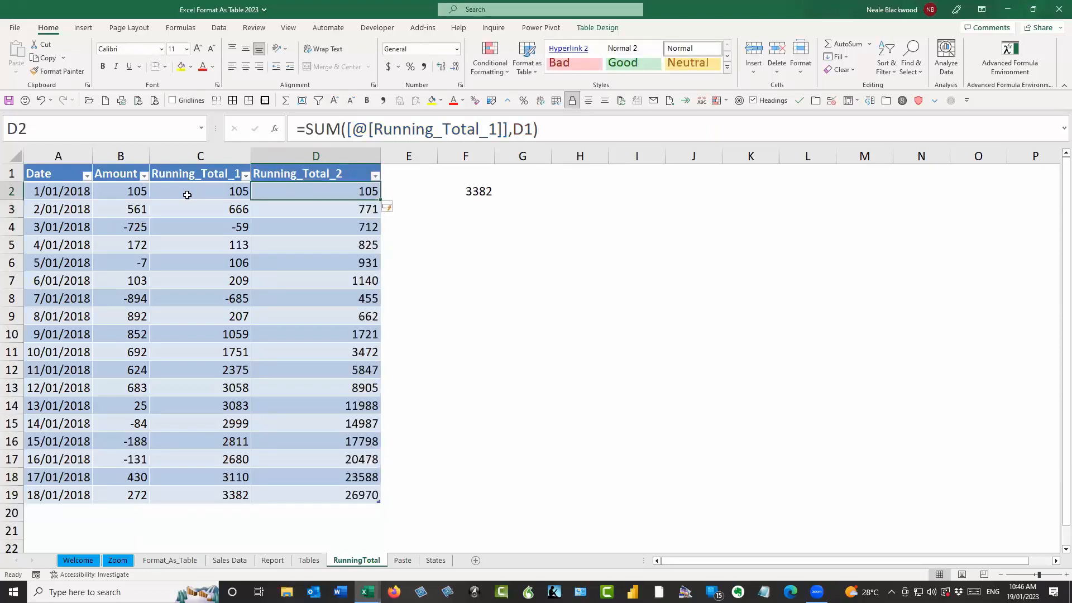
click(507, 123)
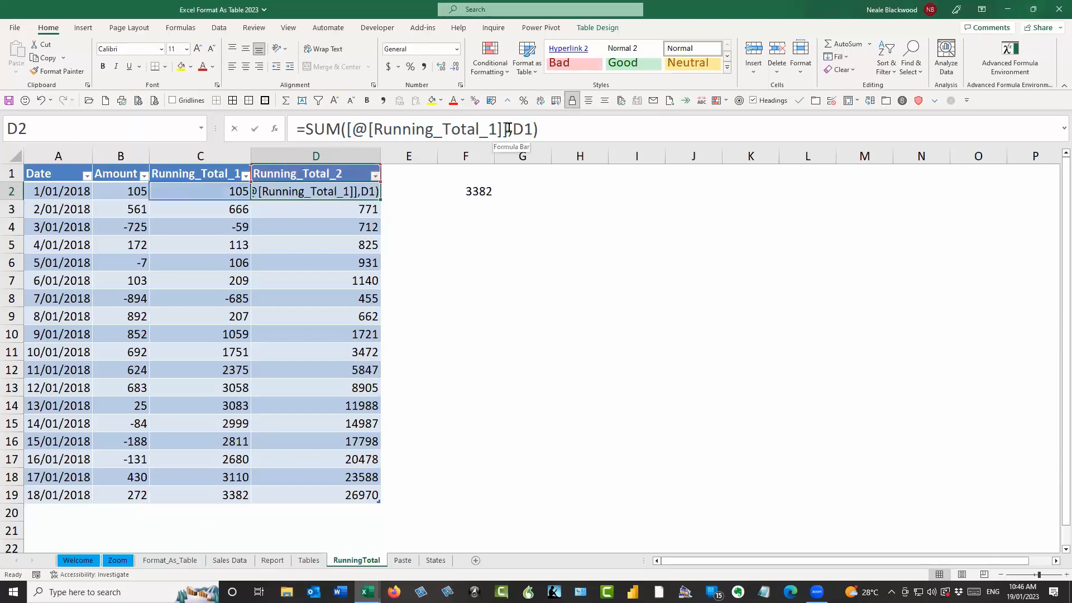
drag(508, 122, 346, 129)
click(122, 191)
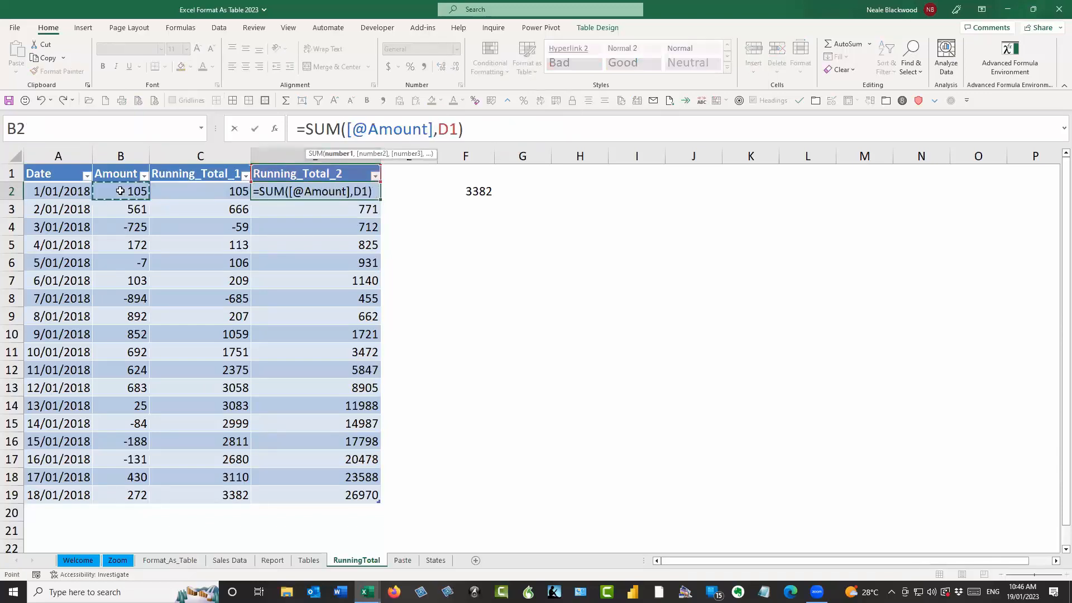
click(254, 130)
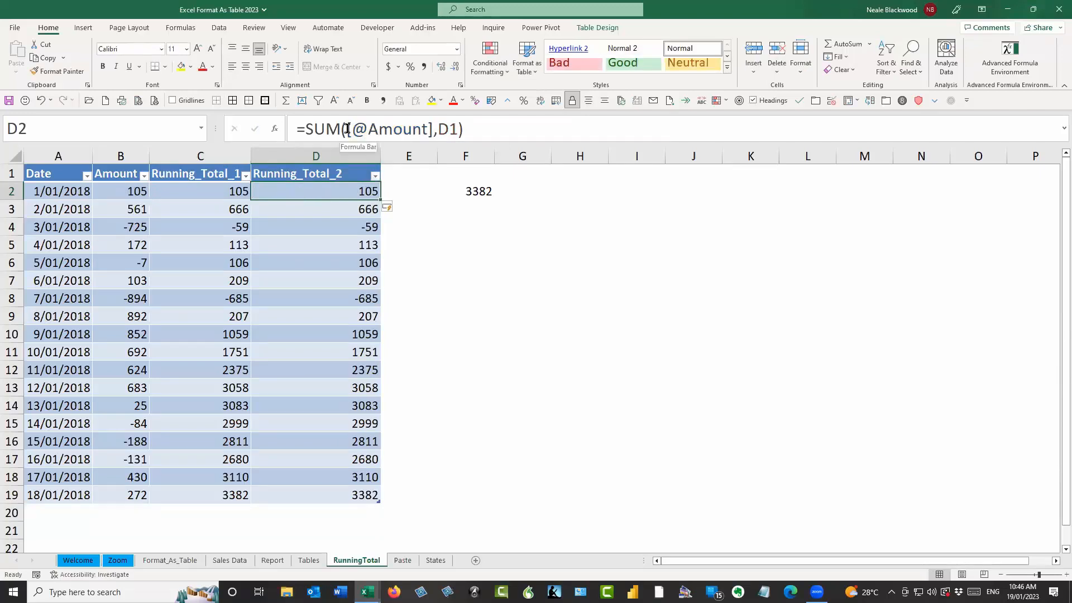
drag(438, 129, 457, 129)
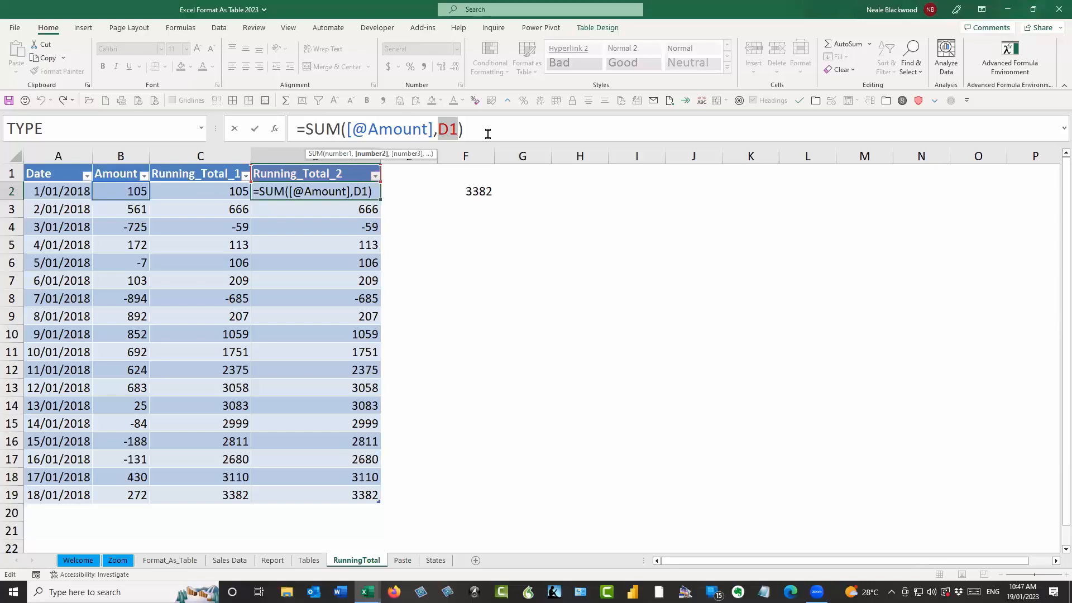
click(307, 128)
text(+)
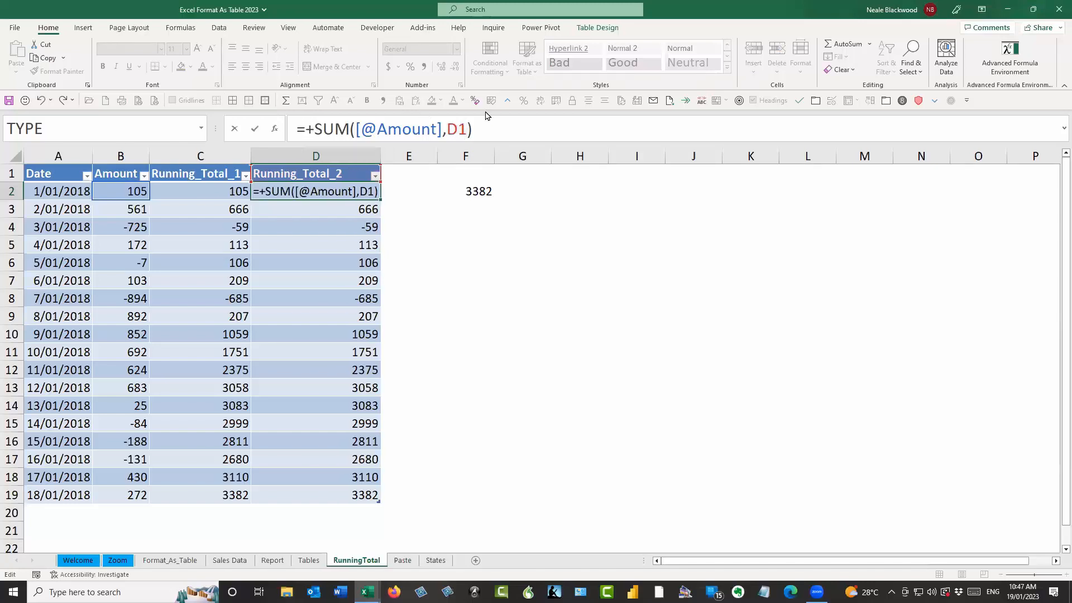
key(Delete)
key(Delete)
key(Delete)
key(Delete)
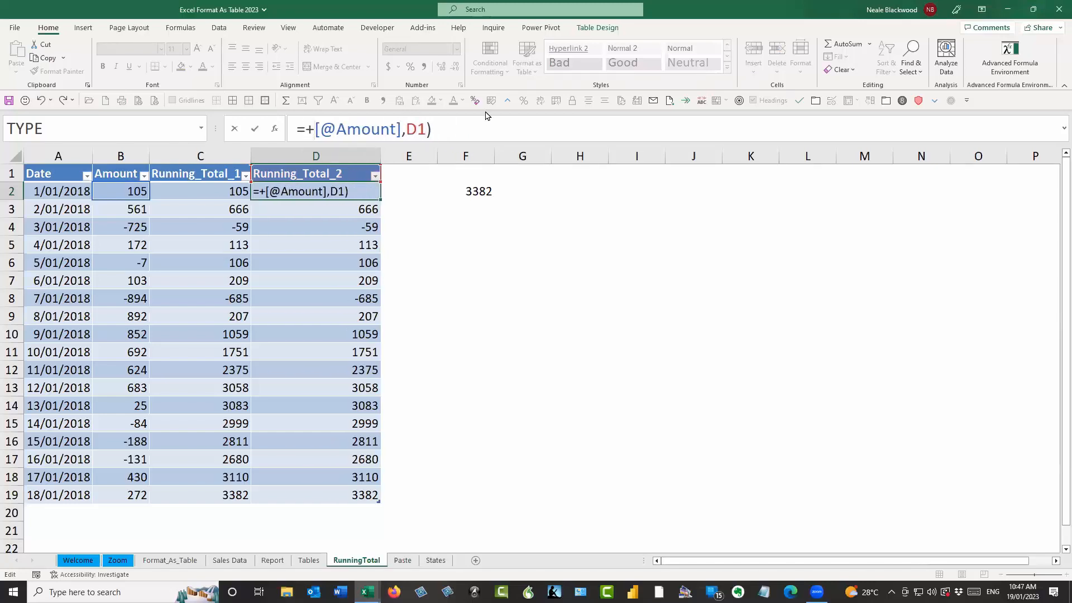
click(403, 129)
key(Delete)
text(+)
key(Right)
key(Delete)
key(Return)
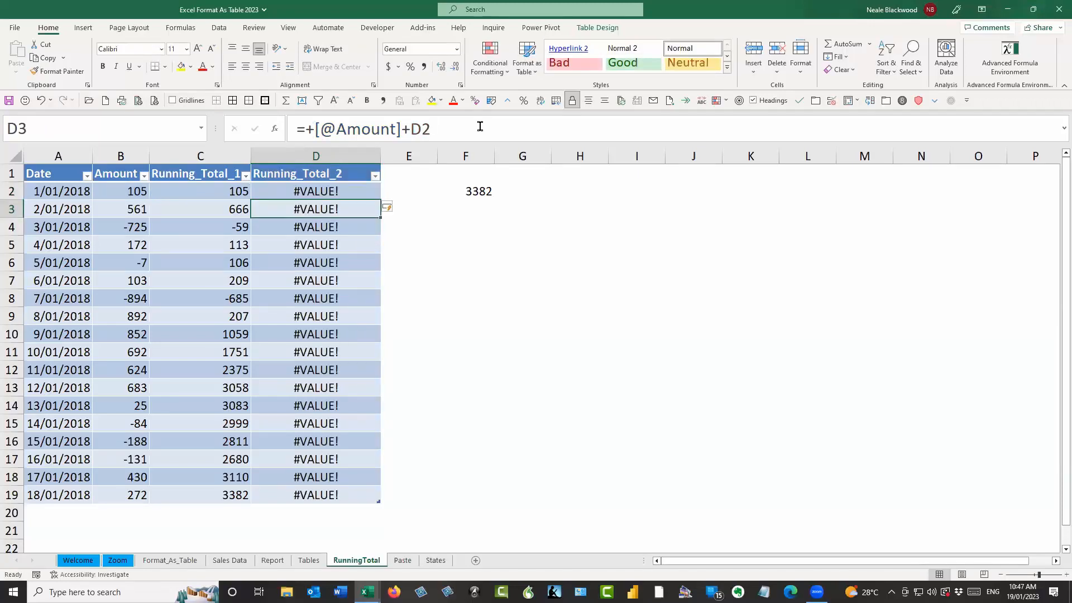
key(Up)
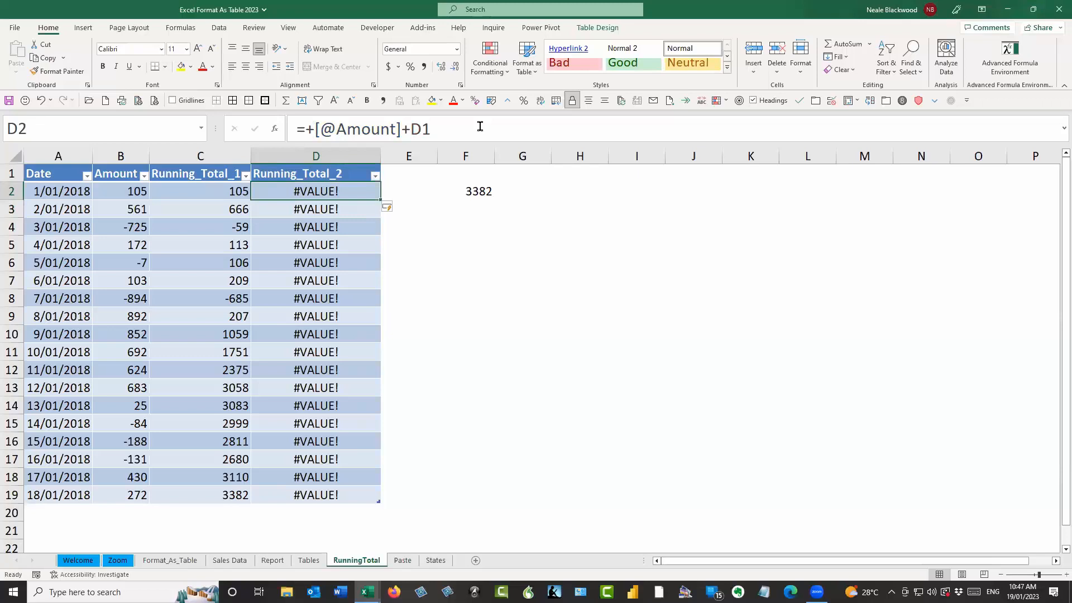
click(306, 128)
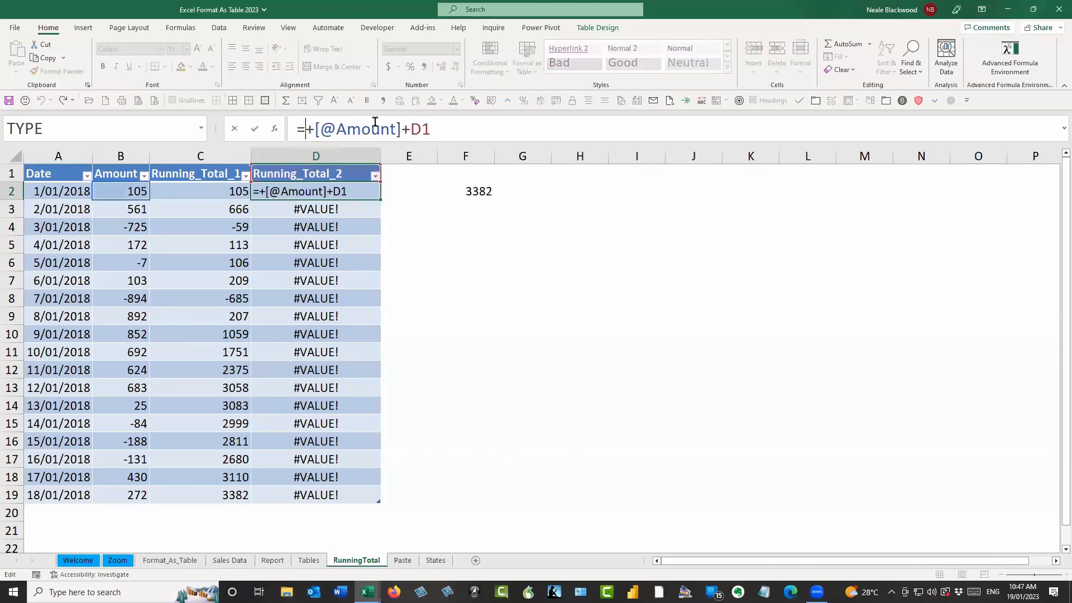
text(sum()
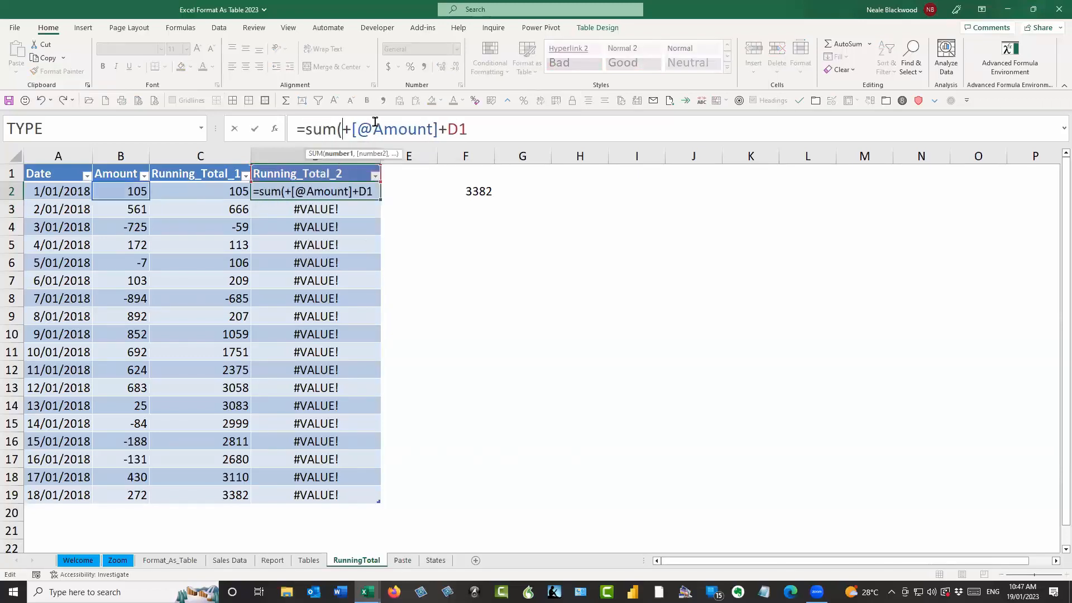
key(Delete)
click(428, 128)
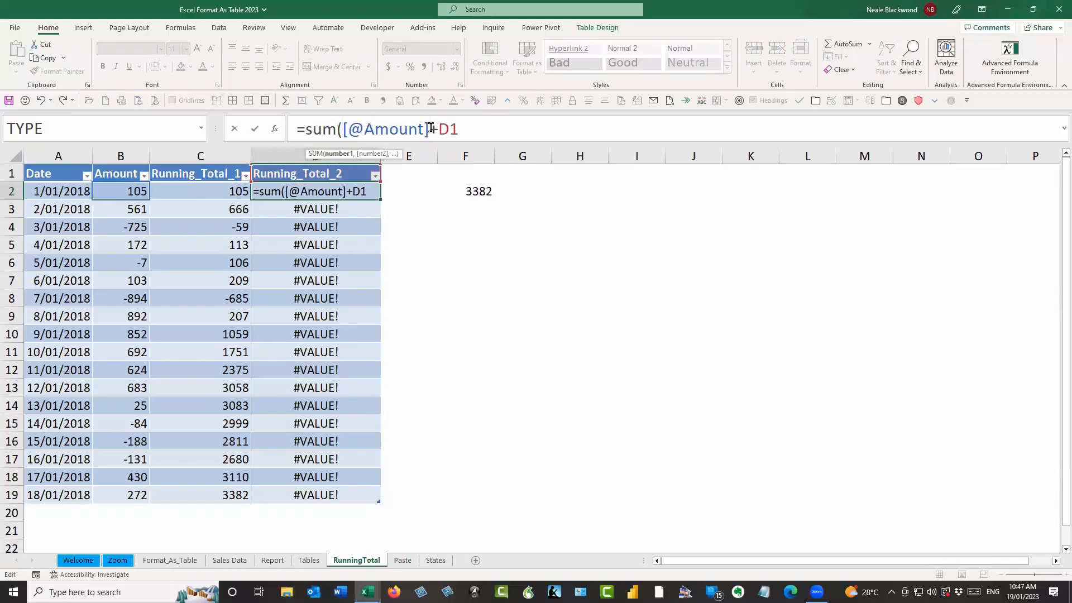
key(Delete)
text(,D1)
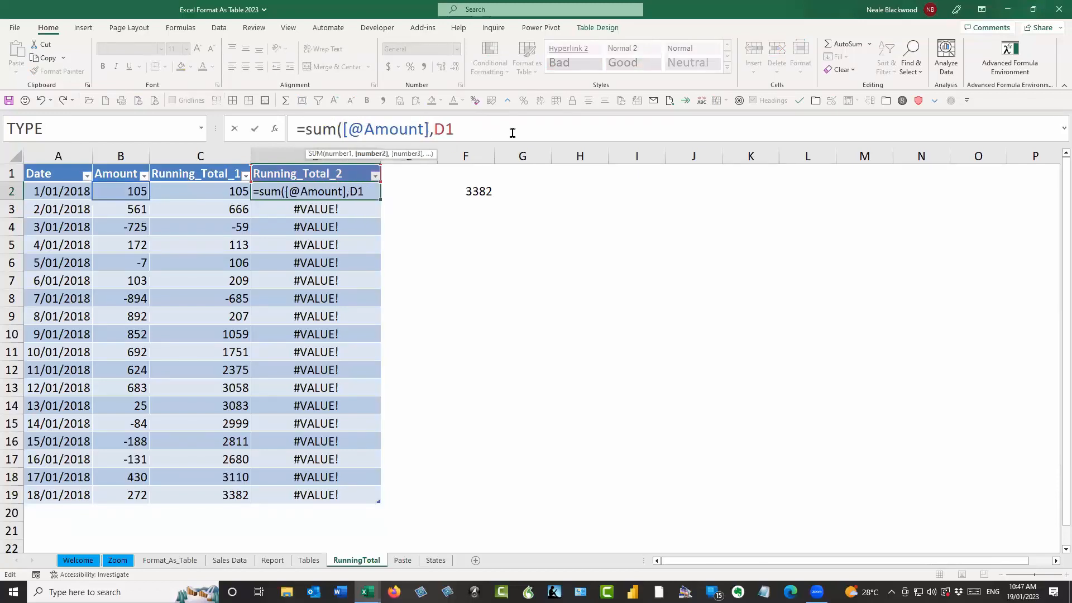
text())
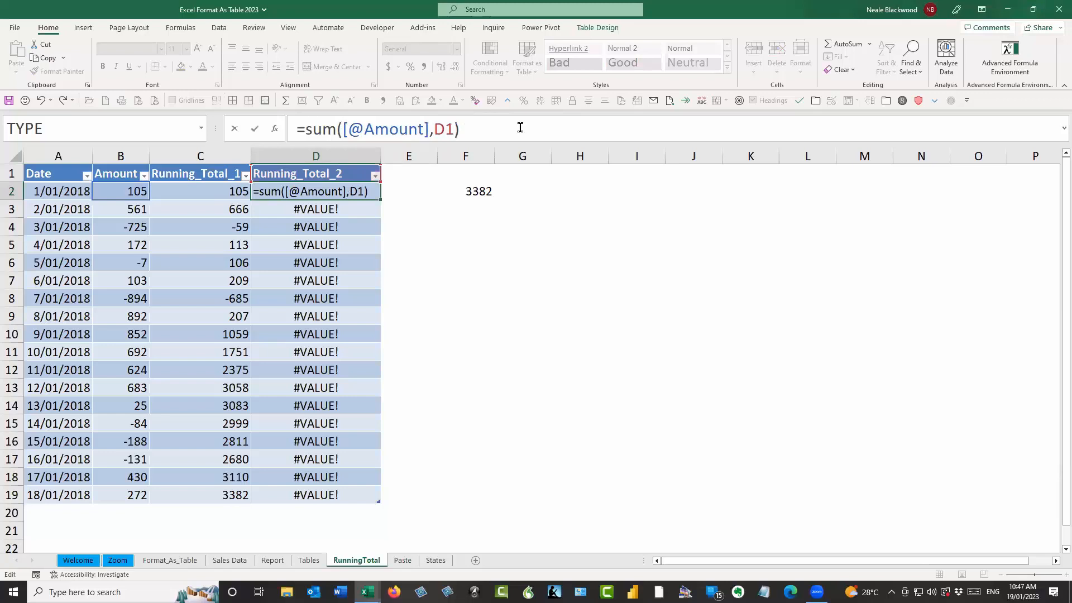
key(Return)
key(Up)
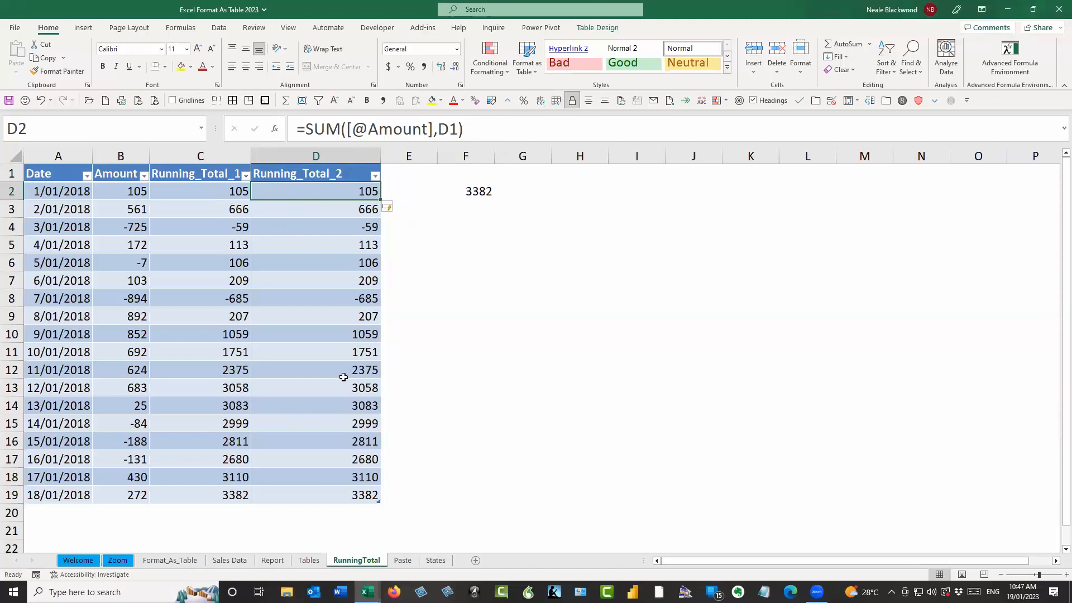
Step: Widen column O beside the sales table on the Sales Data sheet
click(313, 561)
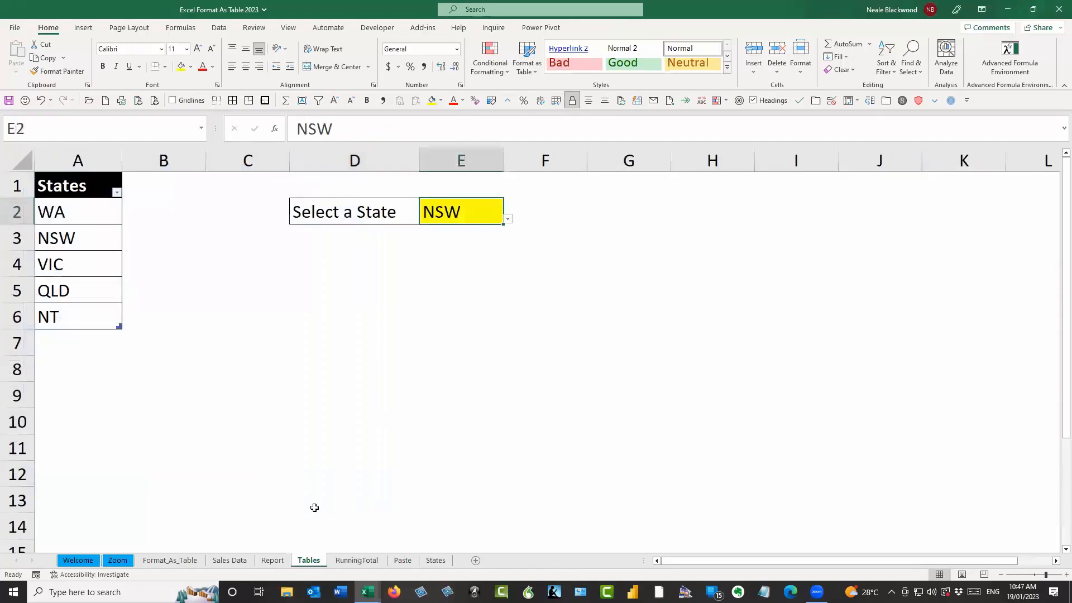
click(238, 561)
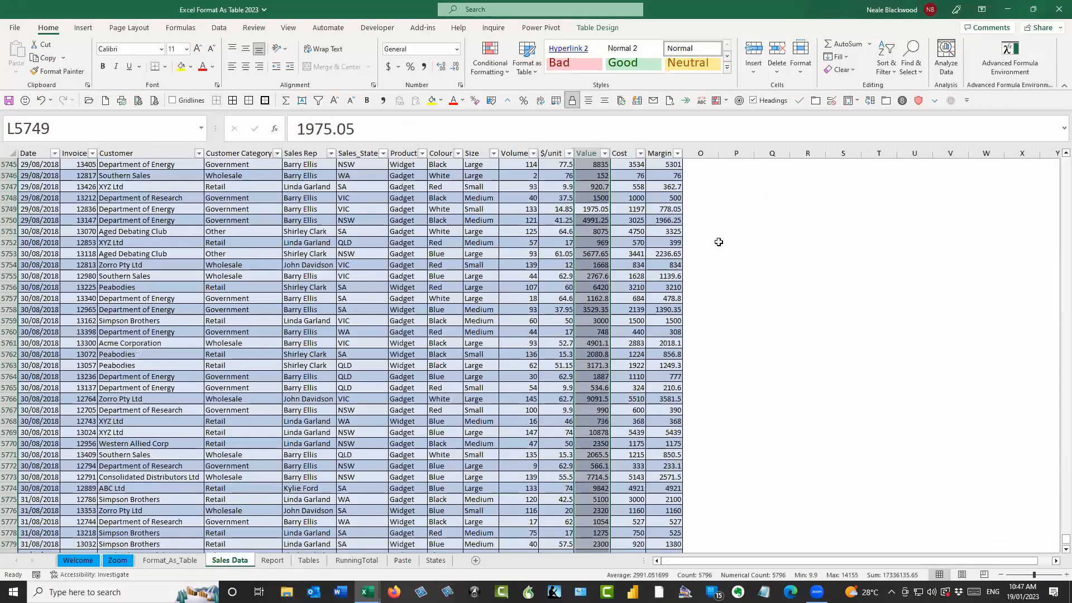
scroll(718, 223, up, 18)
click(714, 206)
key(ctrl+Up)
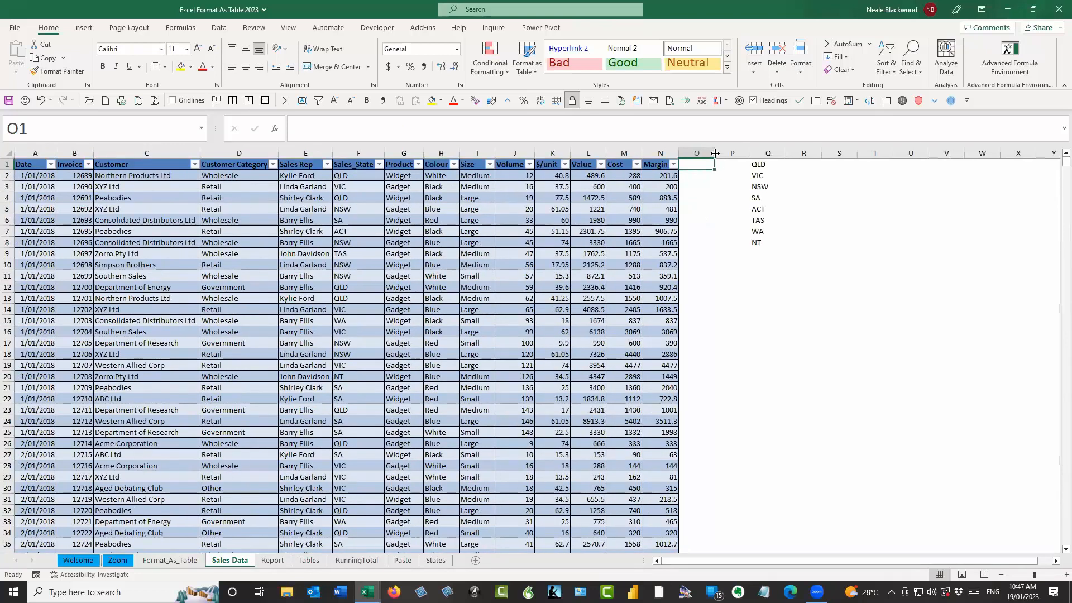
drag(715, 153, 742, 153)
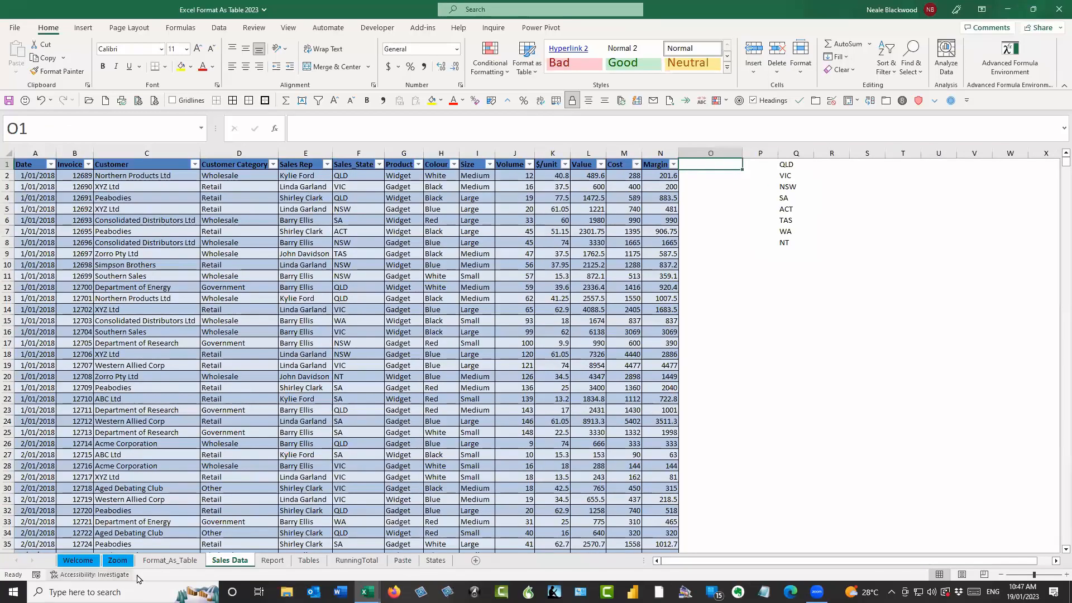
click(166, 560)
click(705, 163)
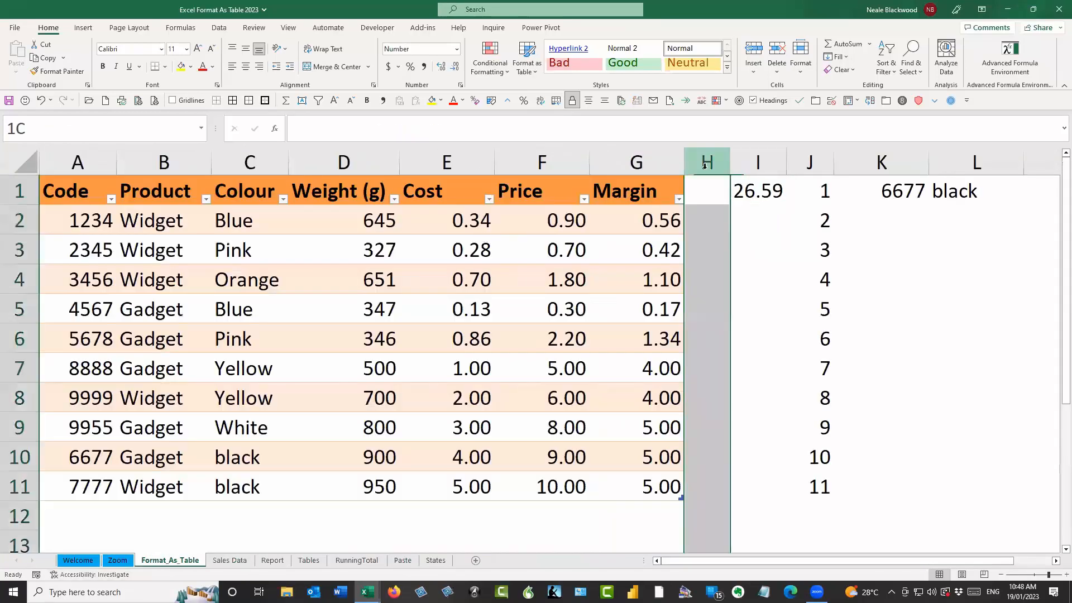
click(279, 562)
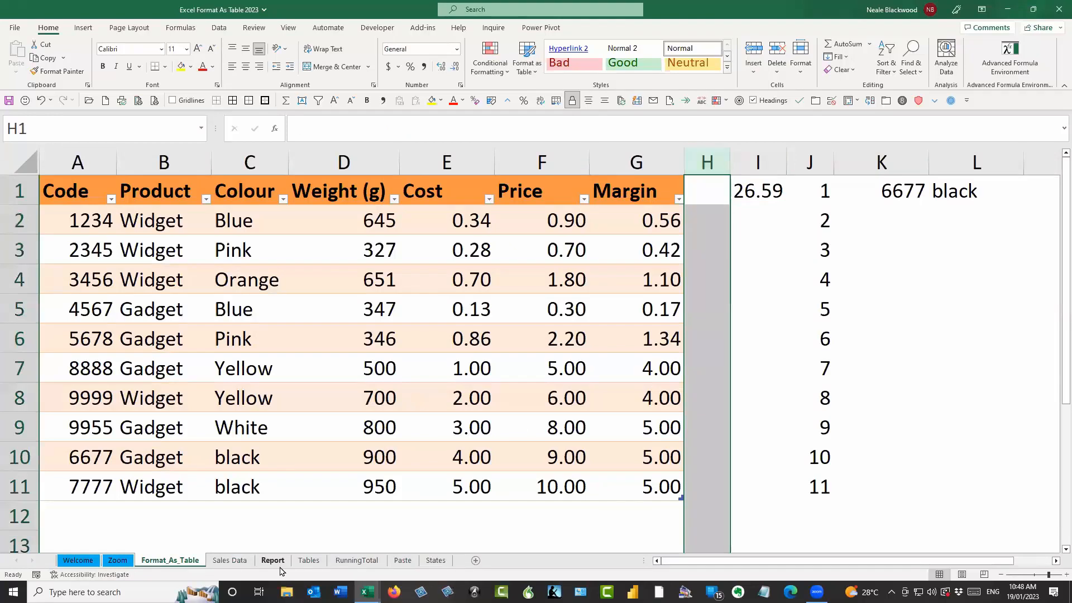
click(308, 561)
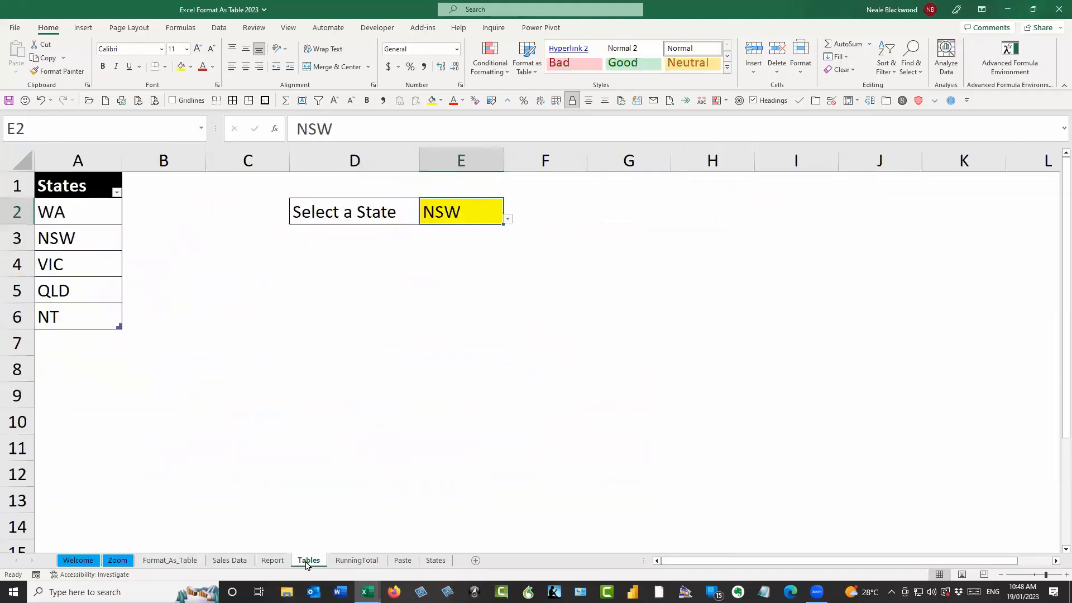
Step: Widen column E on the RunningTotal sheet and clear the contents of the cell F2
click(356, 560)
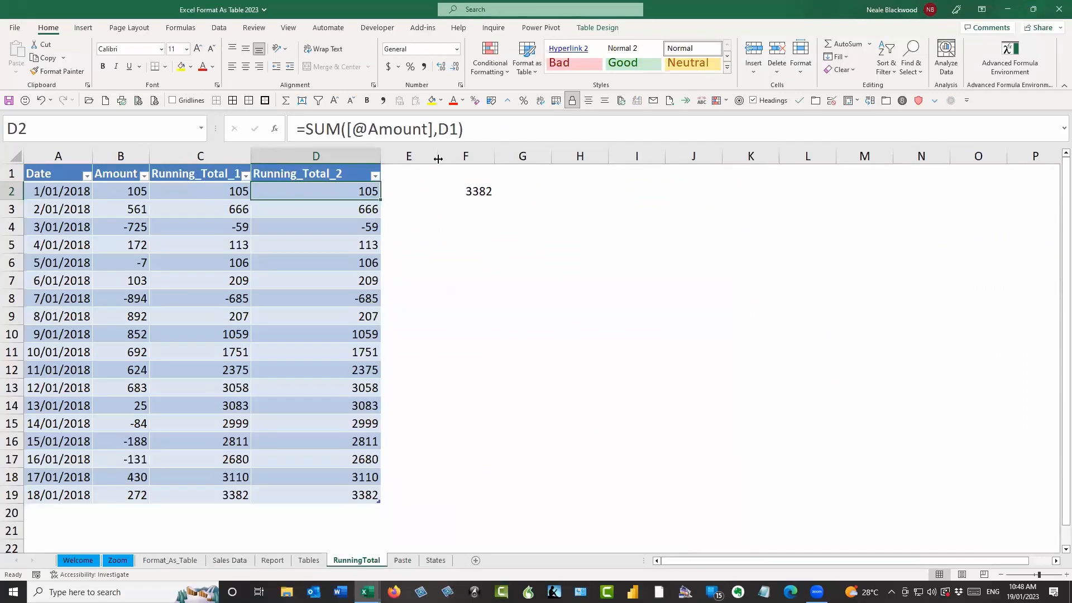
drag(438, 159, 468, 159)
click(527, 196)
click(518, 197)
key(Delete)
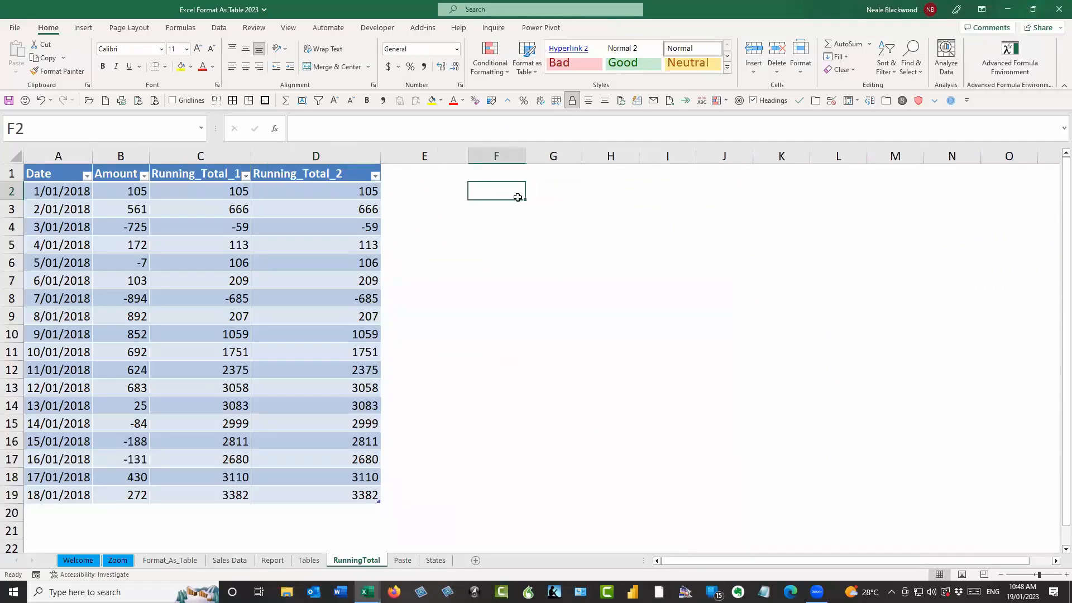
Step: Extend the running total table with a new column headed Type in E1
click(409, 171)
click(495, 173)
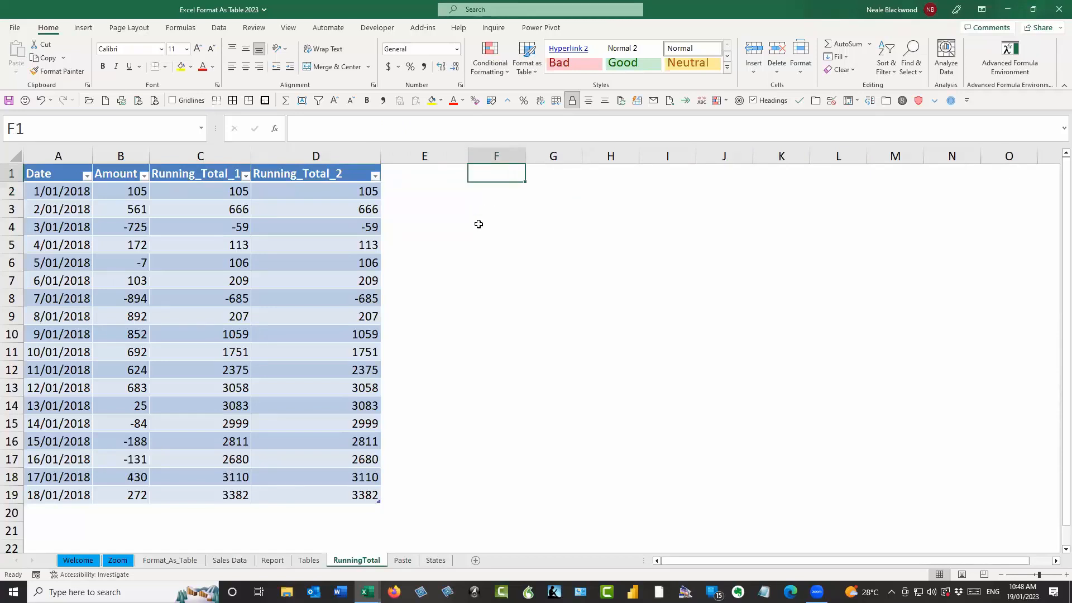
click(423, 175)
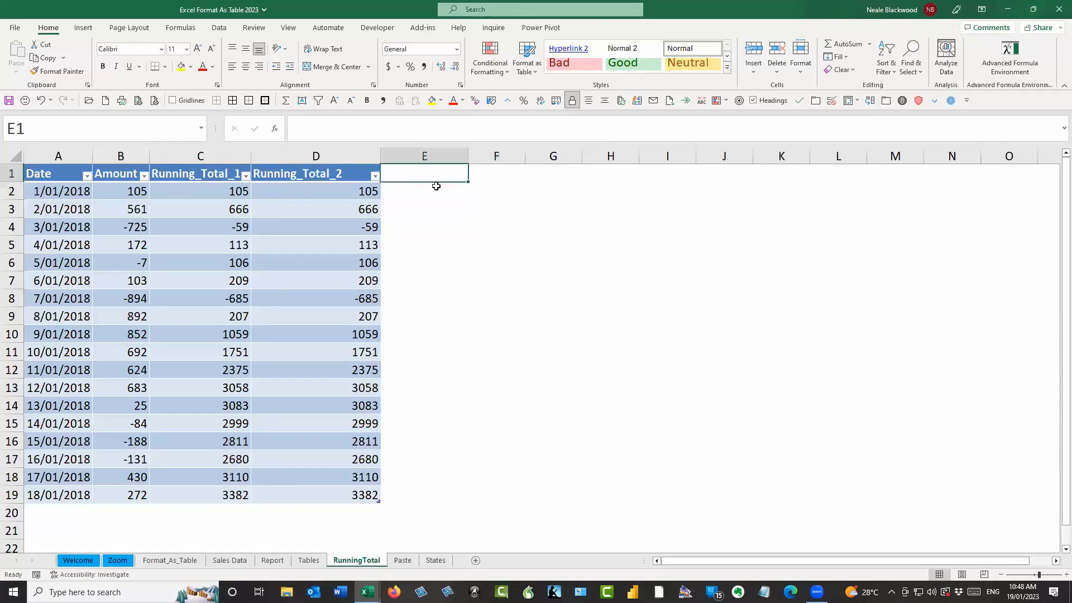
text(Type)
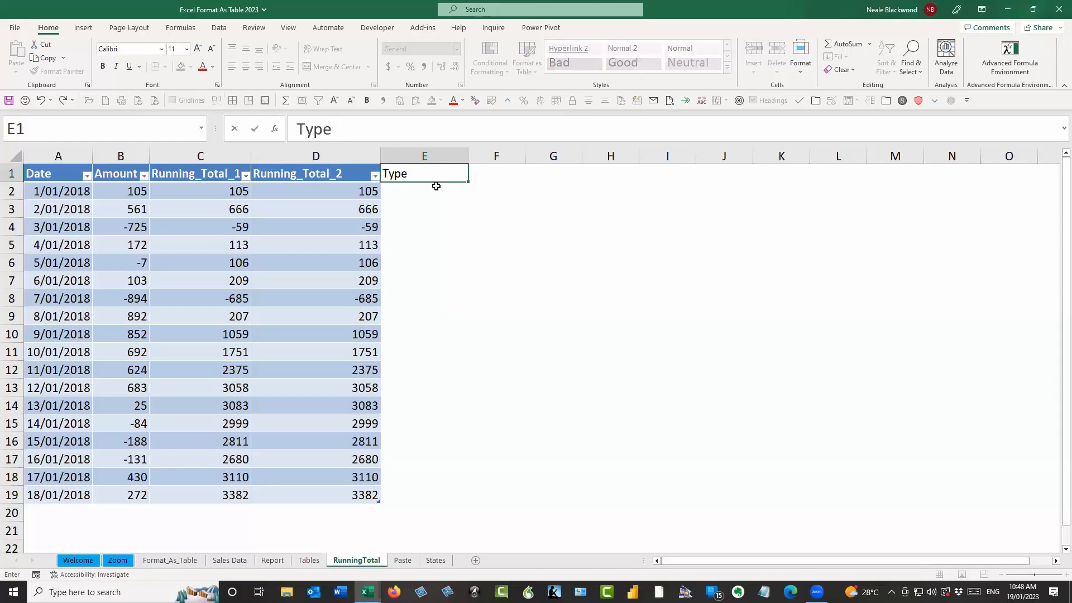
key(Return)
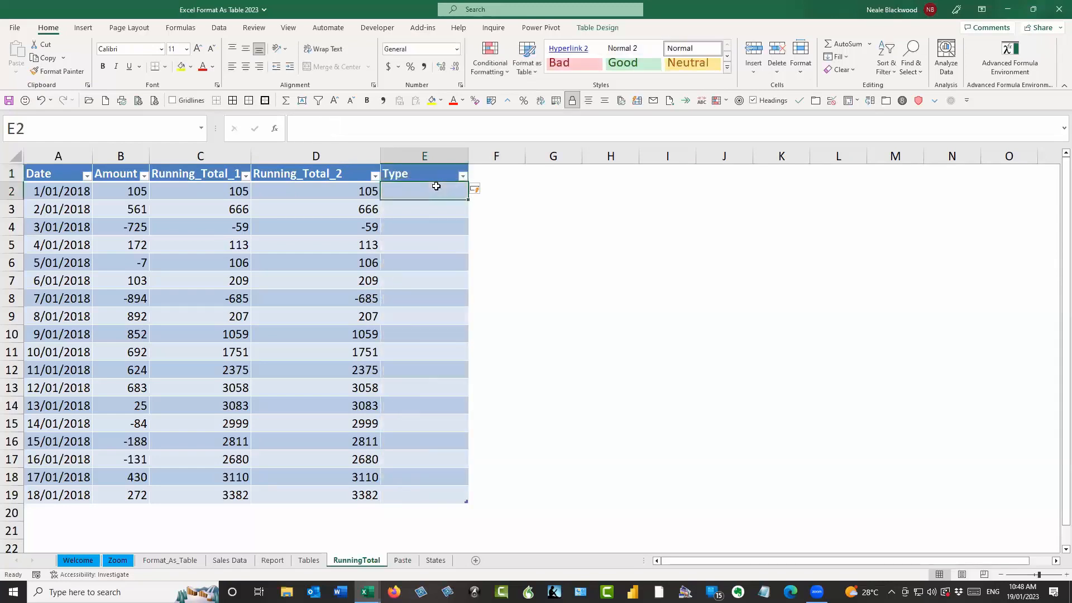
Step: Check the empty Type column cells from E2 down to the table's last row
key(Down)
key(Down)
key(Down)
key(Down)
key(Down)
key(Down)
key(Down)
key(Down)
key(Down)
key(Down)
key(Down)
key(Down)
key(Down)
key(Down)
key(Down)
key(Down)
key(Down)
key(Down)
key(Down)
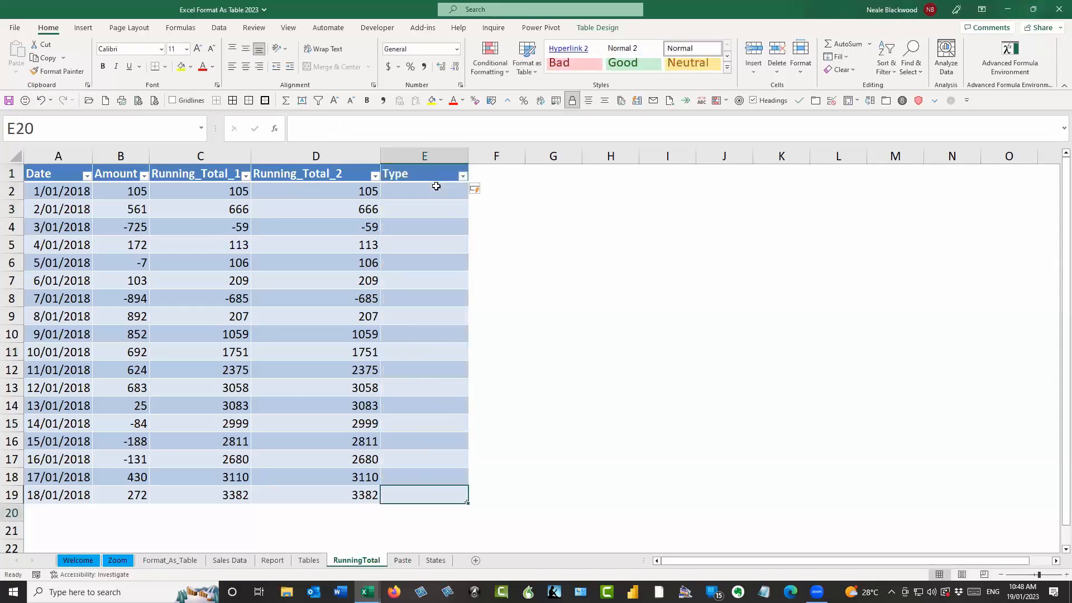
key(Up)
key(Up)
key(Up)
key(Up)
key(Up)
key(Up)
key(Up)
key(Up)
key(Up)
key(Up)
key(Up)
key(Up)
key(Up)
key(Up)
key(Up)
key(Up)
key(Up)
key(Up)
key(Up)
key(Up)
key(Down)
key(Down)
key(Up)
Step: Try entering the plain text Actuals in the first Type cell, E2, and clear it again
text(Ac)
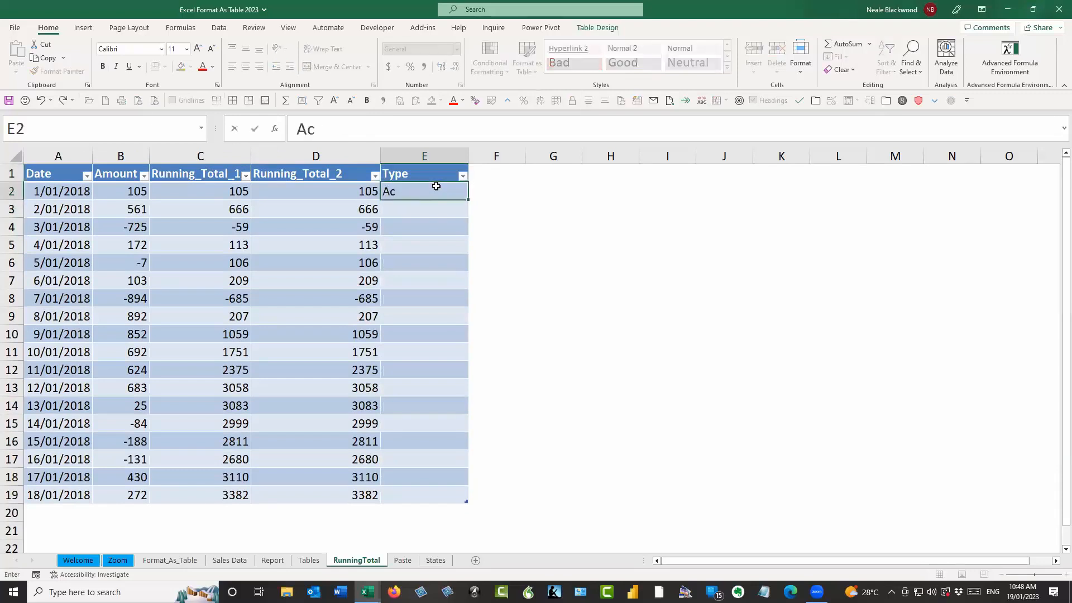
text(tuals)
key(Return)
key(Up)
key(Down)
key(Down)
key(Up)
key(Up)
key(Delete)
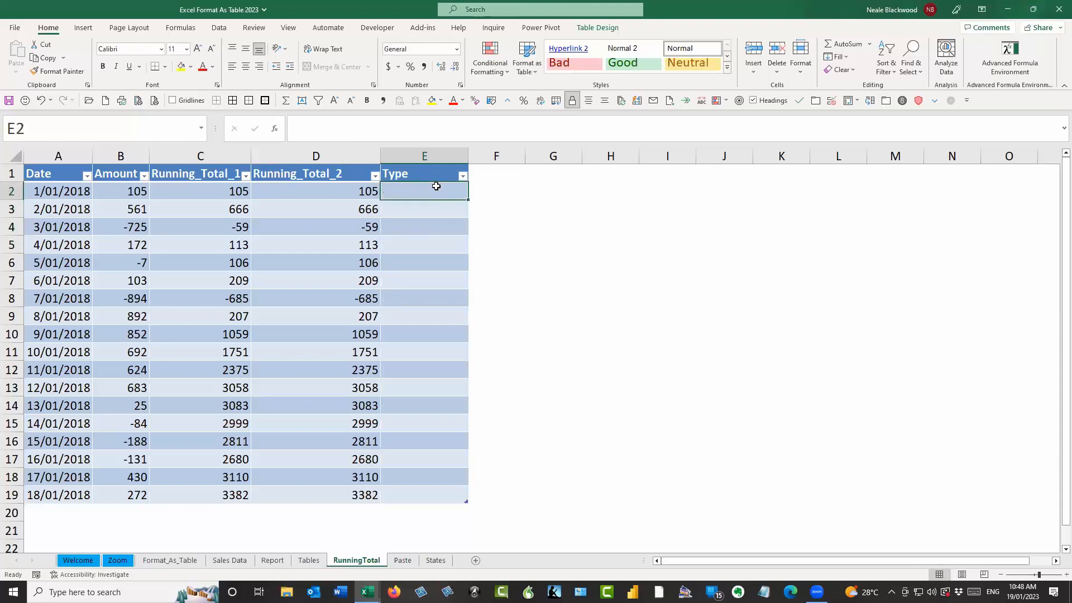
Step: Fill the whole Type column from E2 with the formula ="Actuals"
text(=)
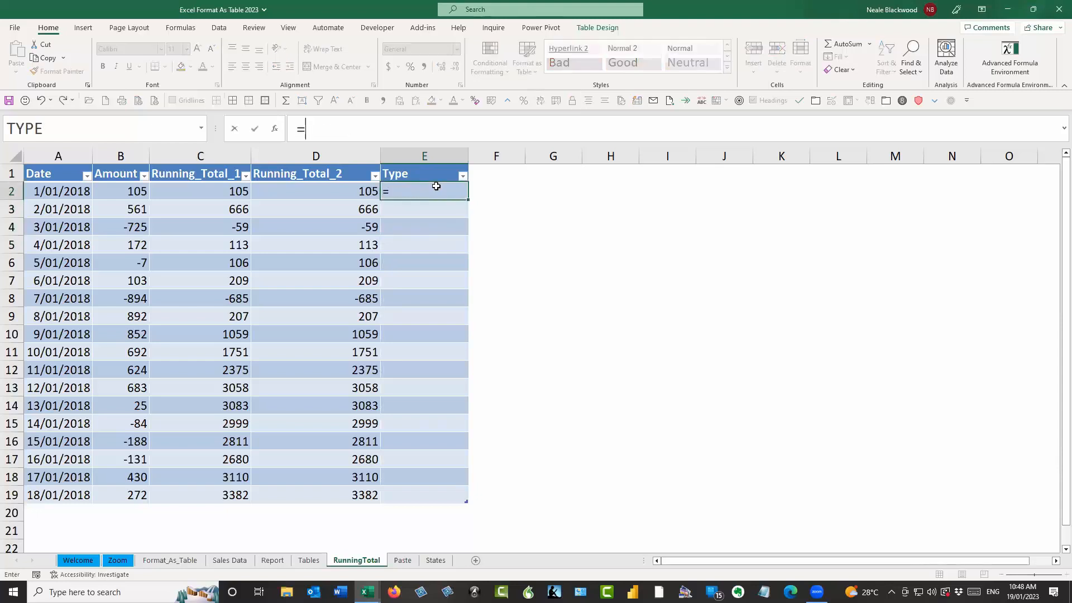
text(")
text(Actauls)
key(BackSpace)
key(BackSpace)
key(BackSpace)
key(BackSpace)
text(ulas)
key(BackSpace)
key(BackSpace)
key(BackSpace)
text(als)
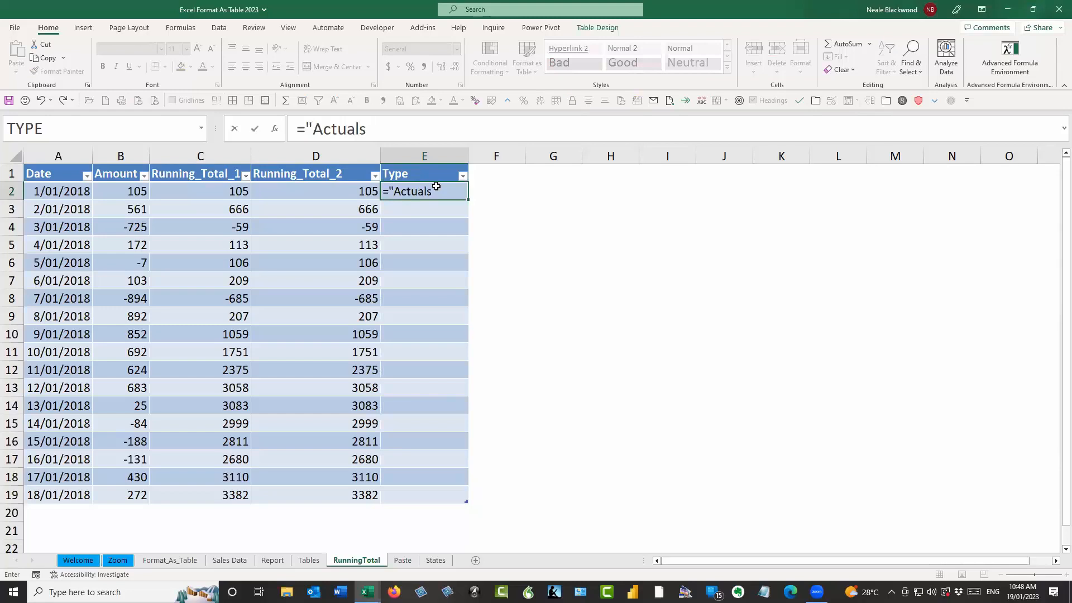
text(")
key(Return)
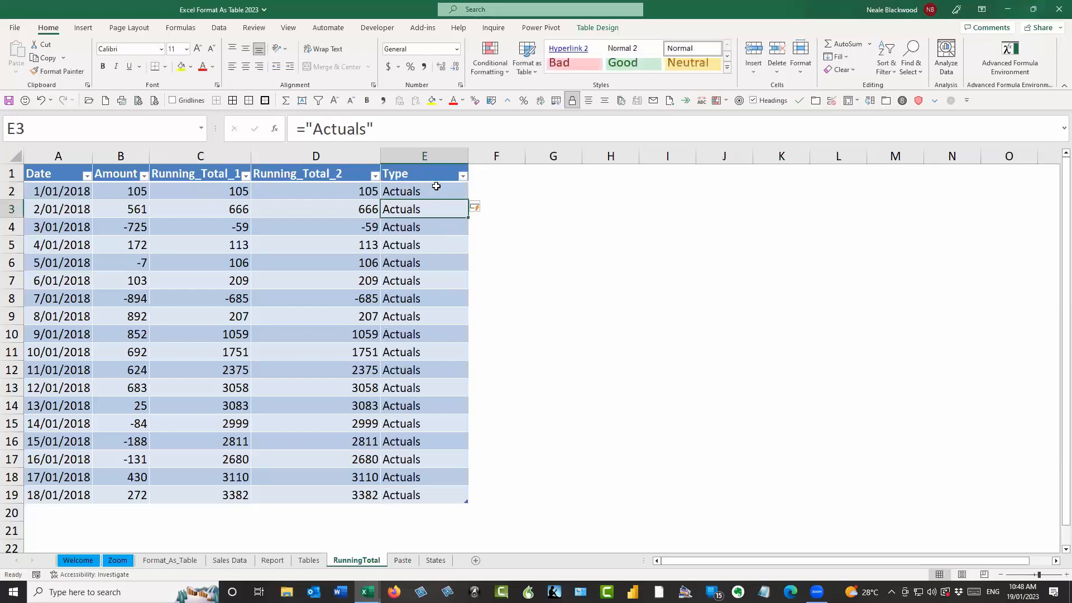
click(436, 186)
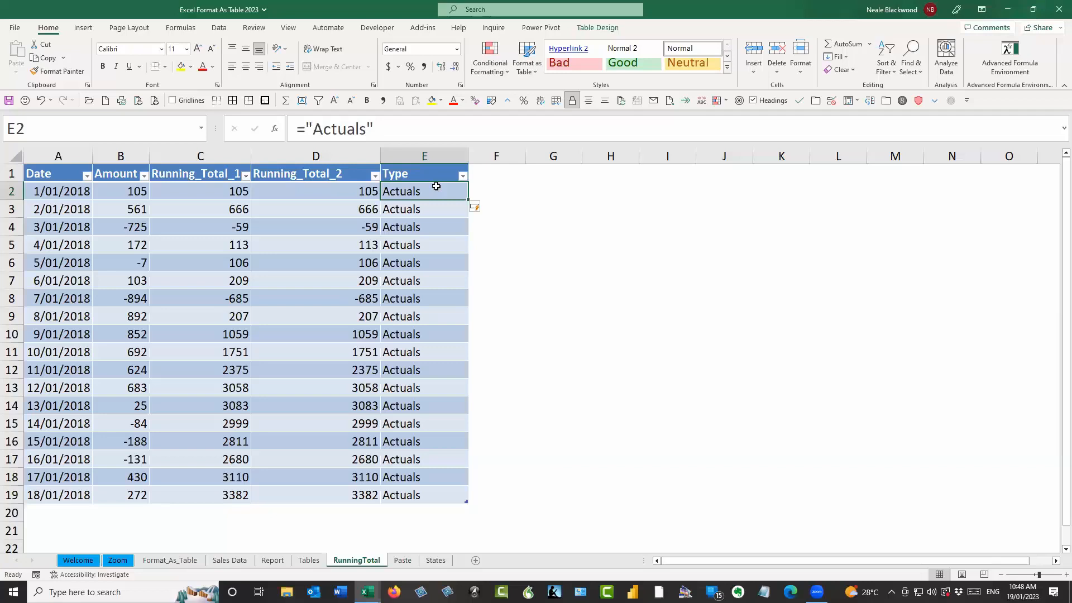
click(370, 319)
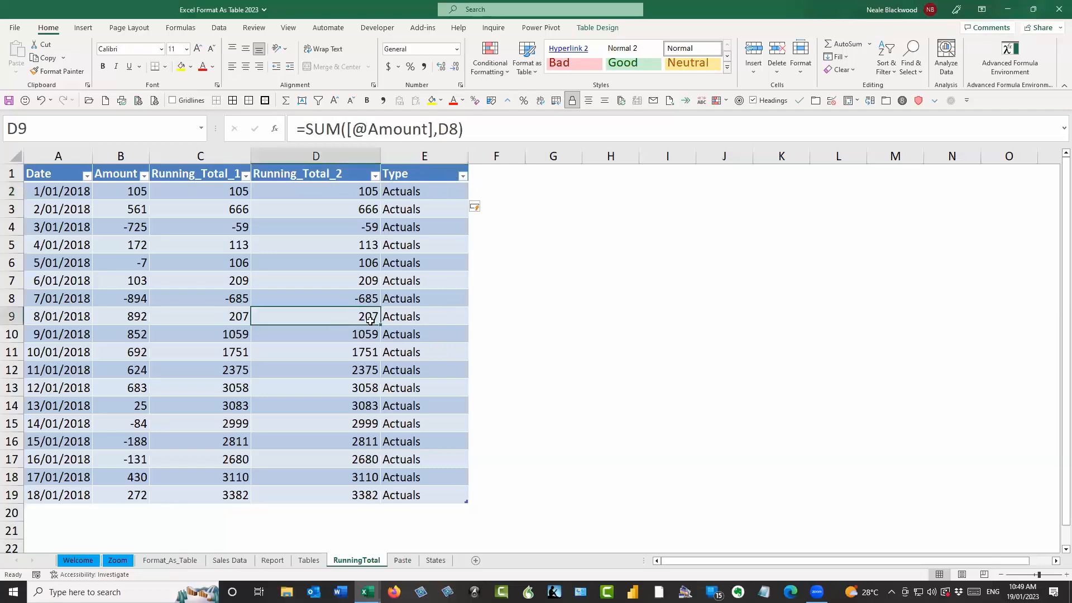
Step: Insert a PivotTable on a new worksheet using the tblSales table from the Sales Data sheet
click(229, 560)
click(399, 253)
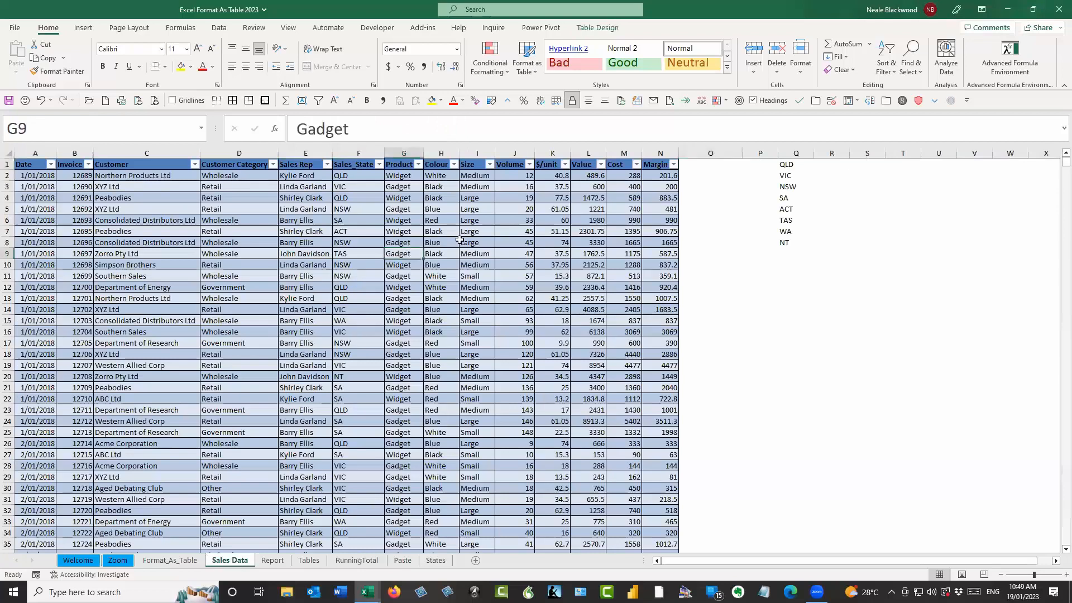
click(393, 241)
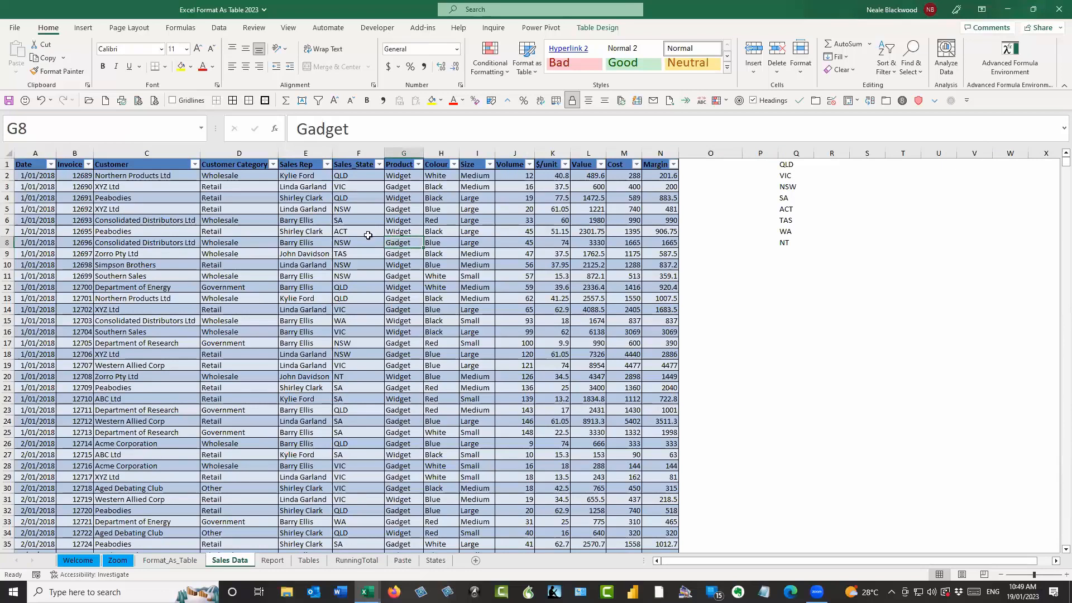
click(83, 27)
click(24, 52)
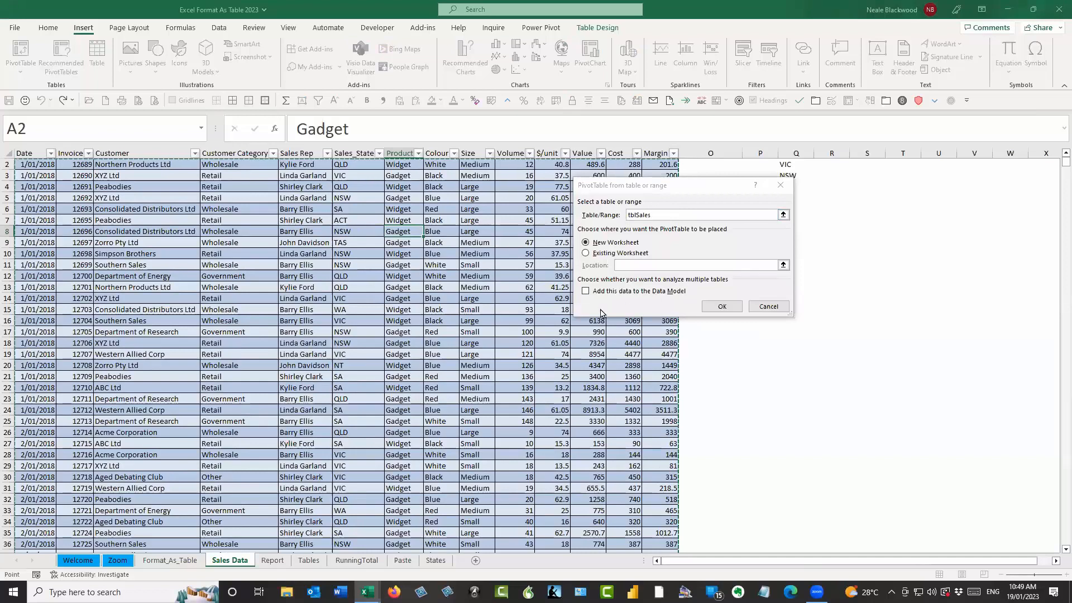
click(722, 306)
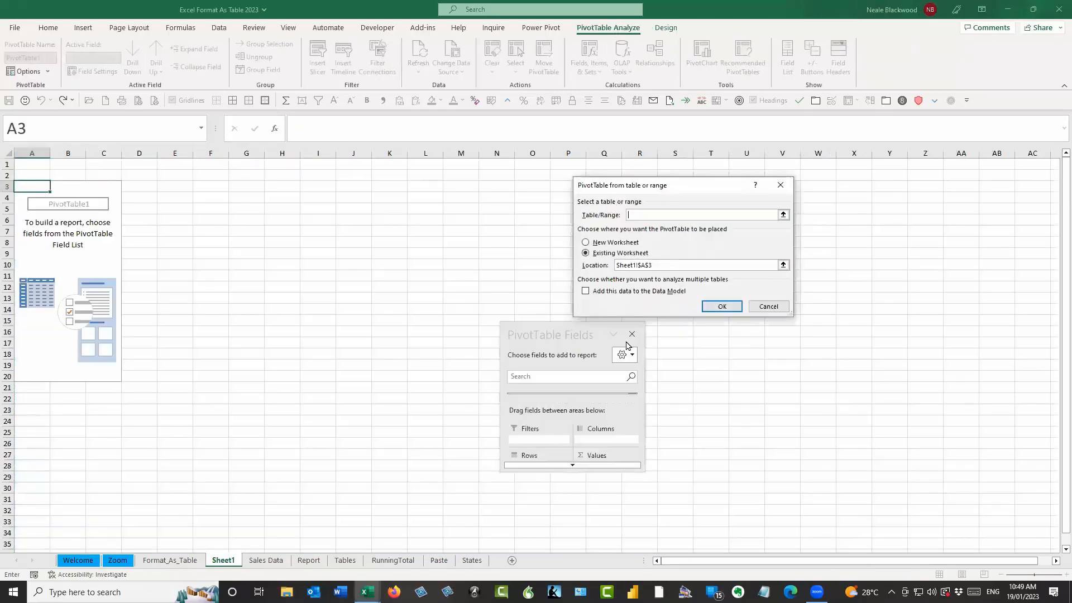
drag(548, 331, 283, 196)
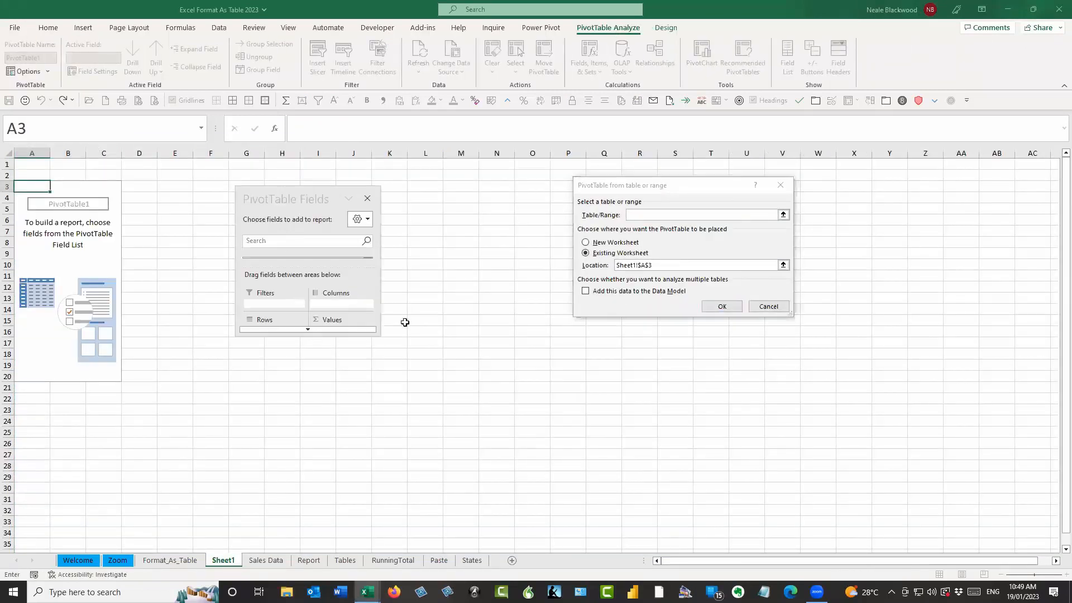
click(768, 306)
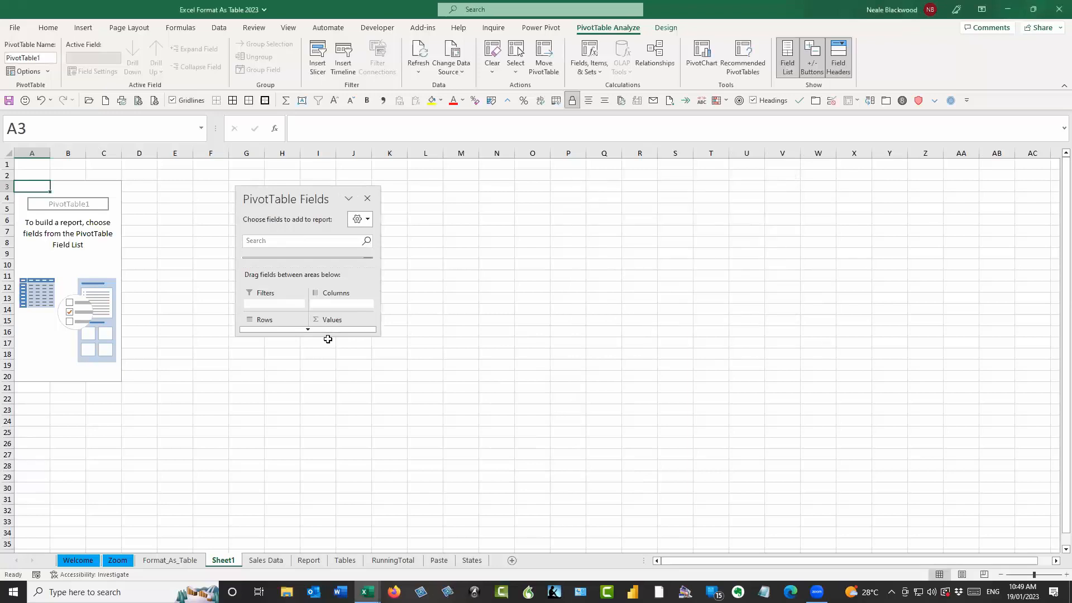
Step: Enlarge the PivotTable field list and put Customer Category in the rows
drag(326, 333, 327, 445)
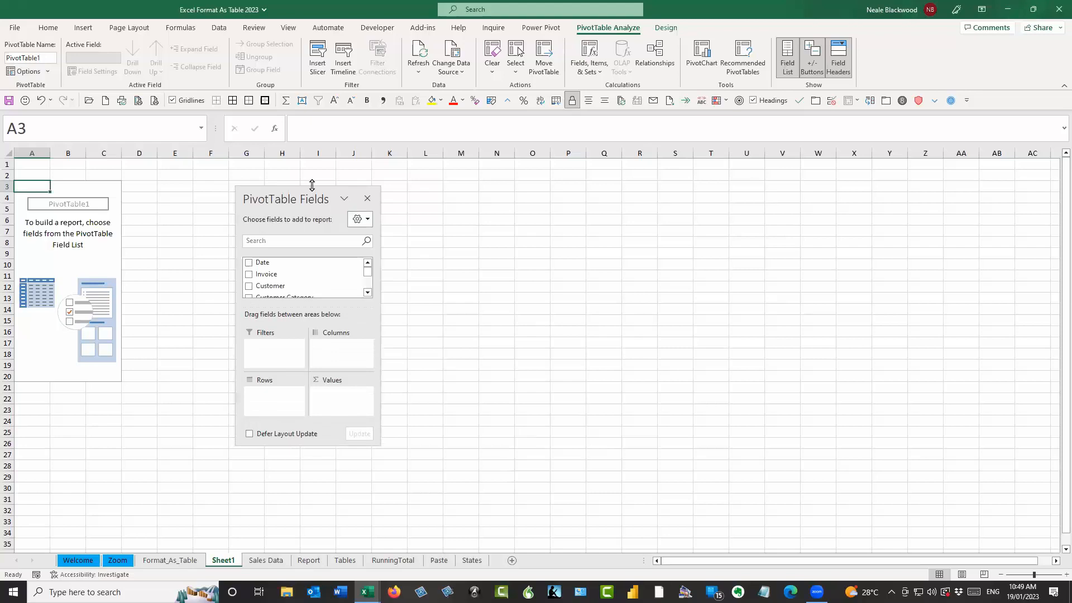
drag(310, 186, 311, 134)
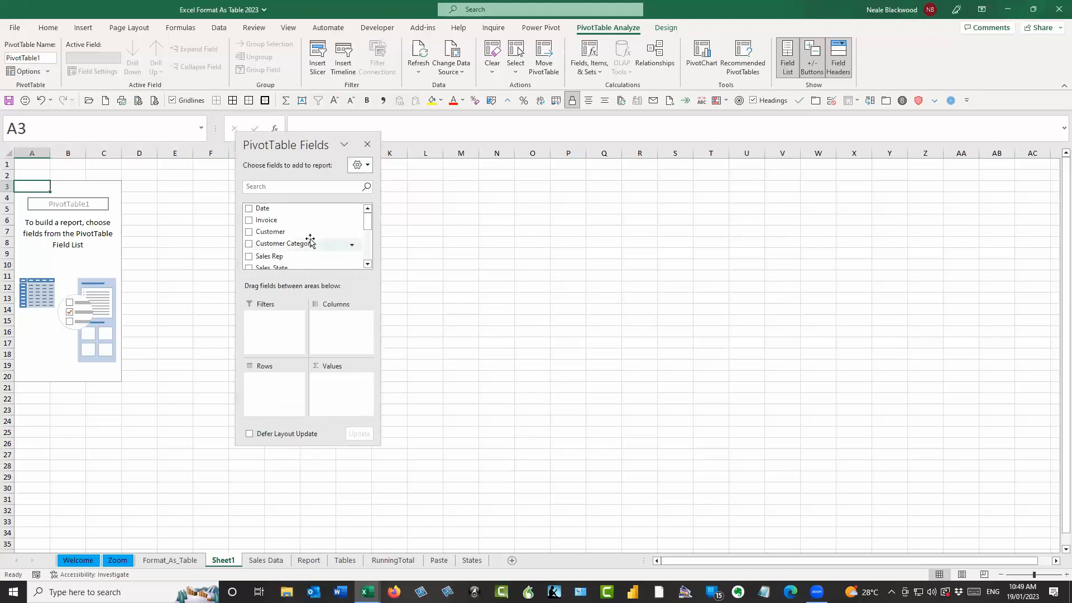
scroll(359, 269, down, 1)
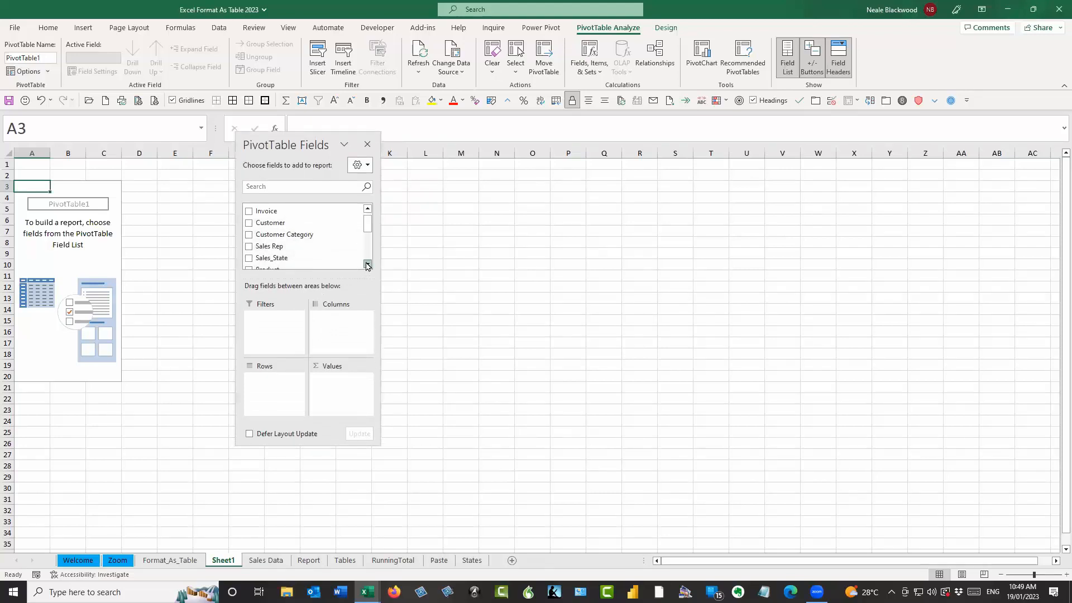
drag(302, 234, 281, 411)
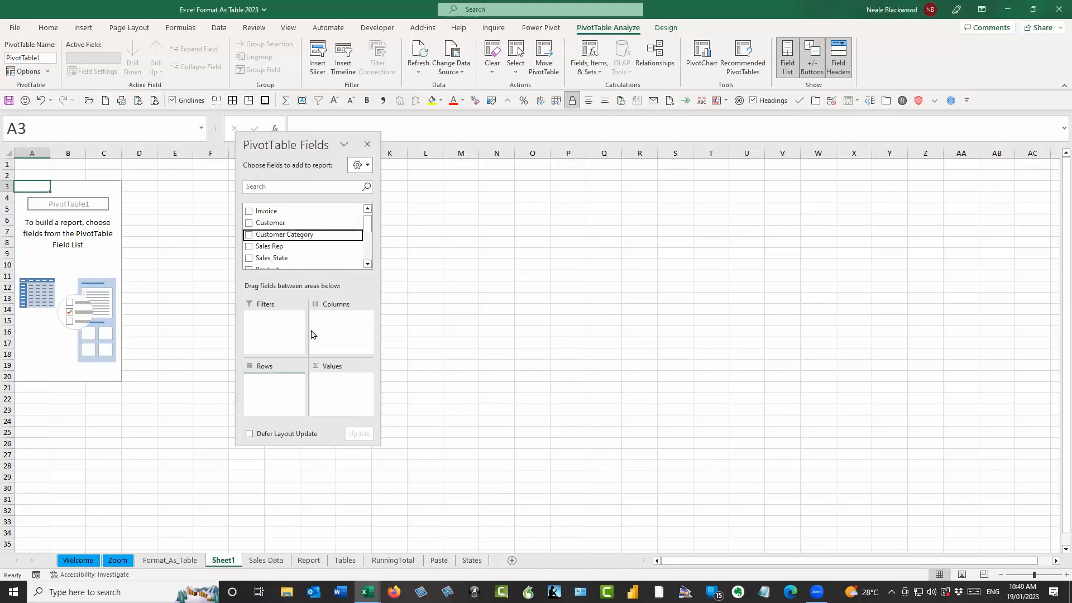
Step: Put Product in the PivotTable's columns and summarise Value in its values area
scroll(368, 257, down, 2)
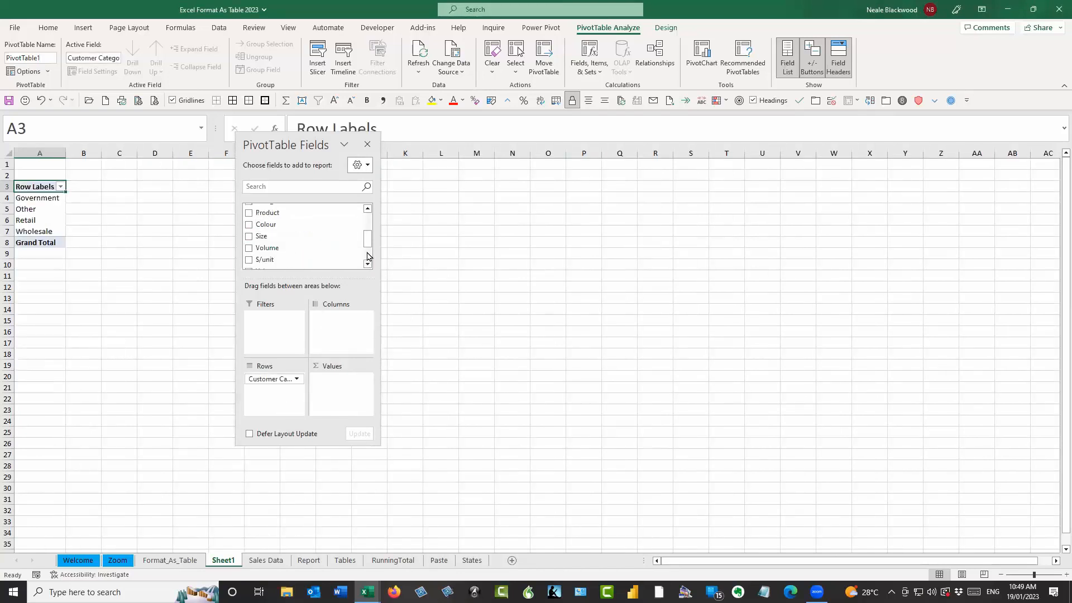
drag(287, 213, 347, 341)
scroll(334, 254, down, 3)
drag(278, 226, 353, 409)
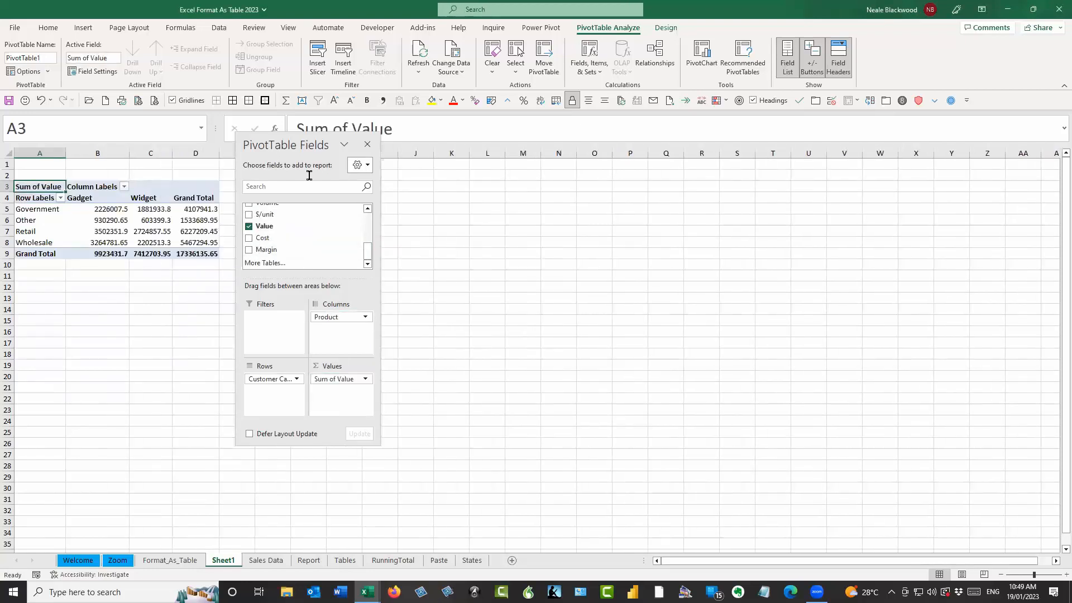
Step: Move the PivotTable field list lower on the worksheet and refresh the PivotTable
drag(283, 146, 301, 187)
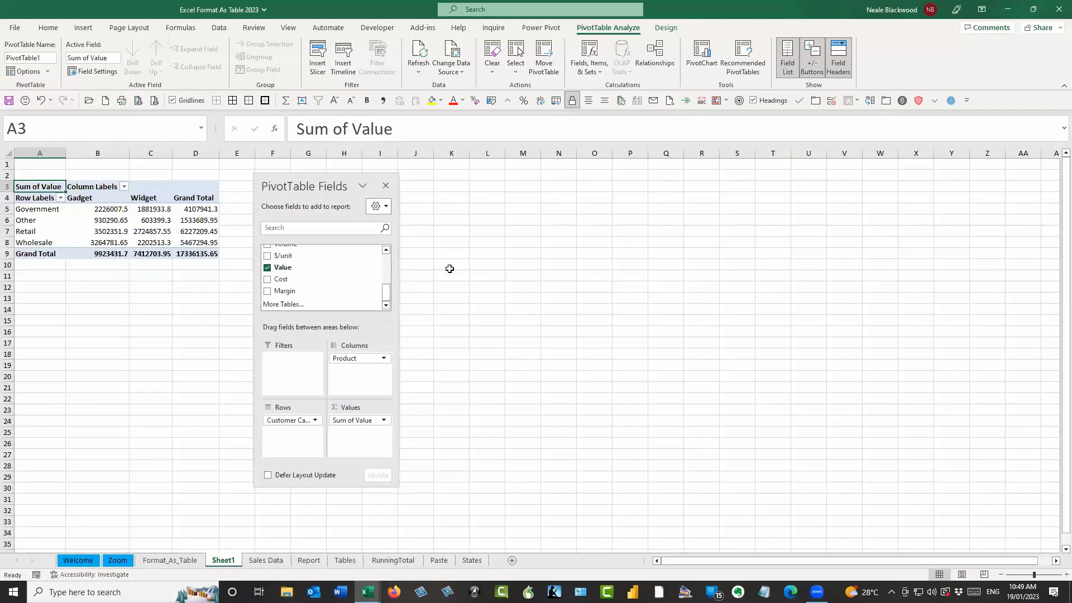
right_click(207, 221)
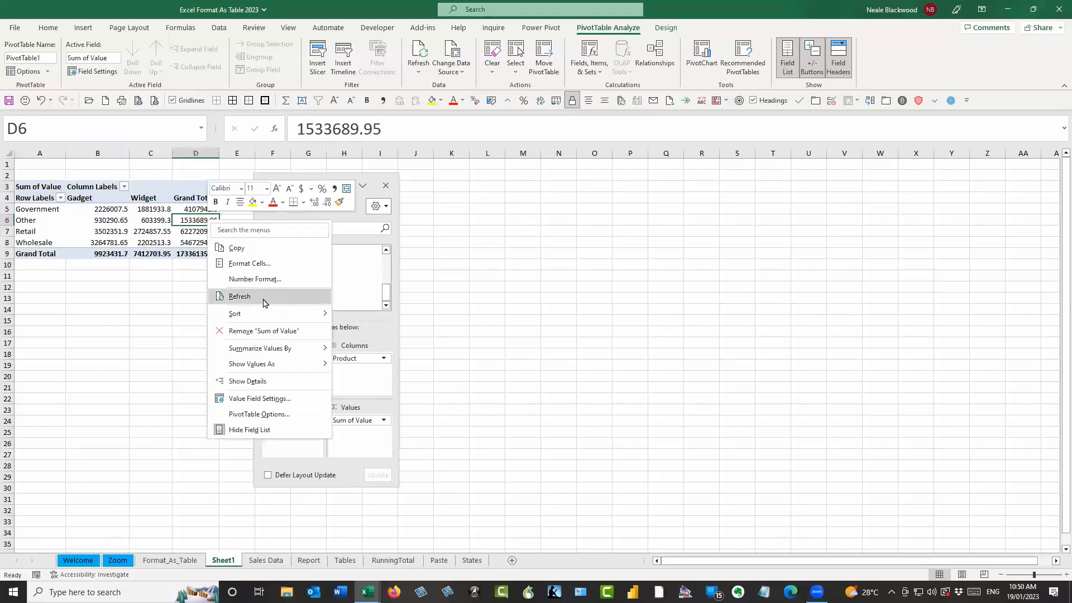
click(264, 301)
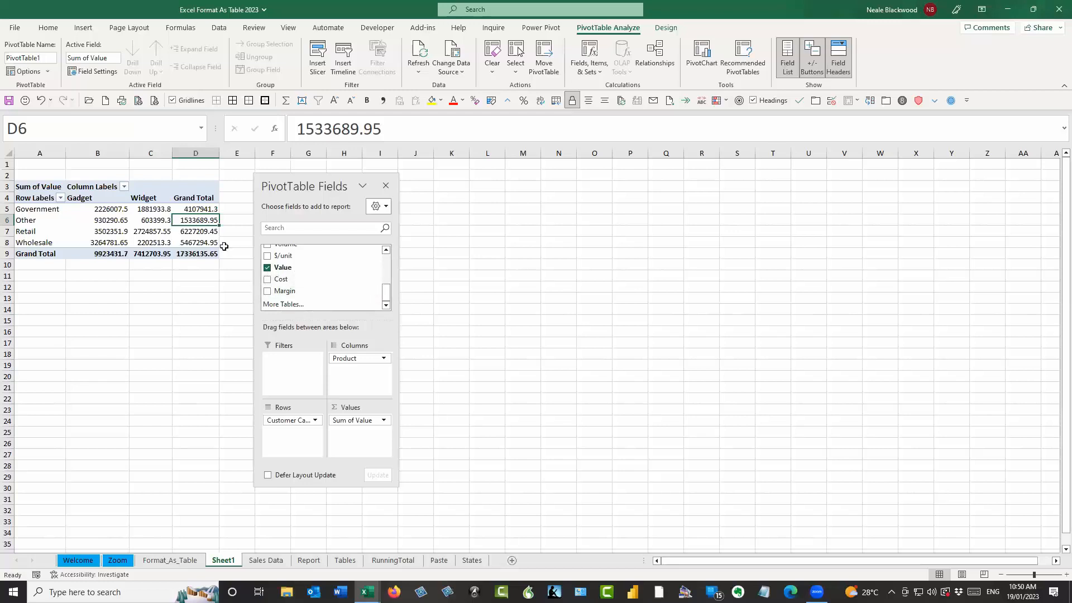
mouse_move(197, 218)
Step: Insert a Sales_State slicer for the Sales Data table, place it below the state list in column Q and enlarge it to about 8.2 by 6.43 cm
click(270, 565)
scroll(765, 382, up, 1)
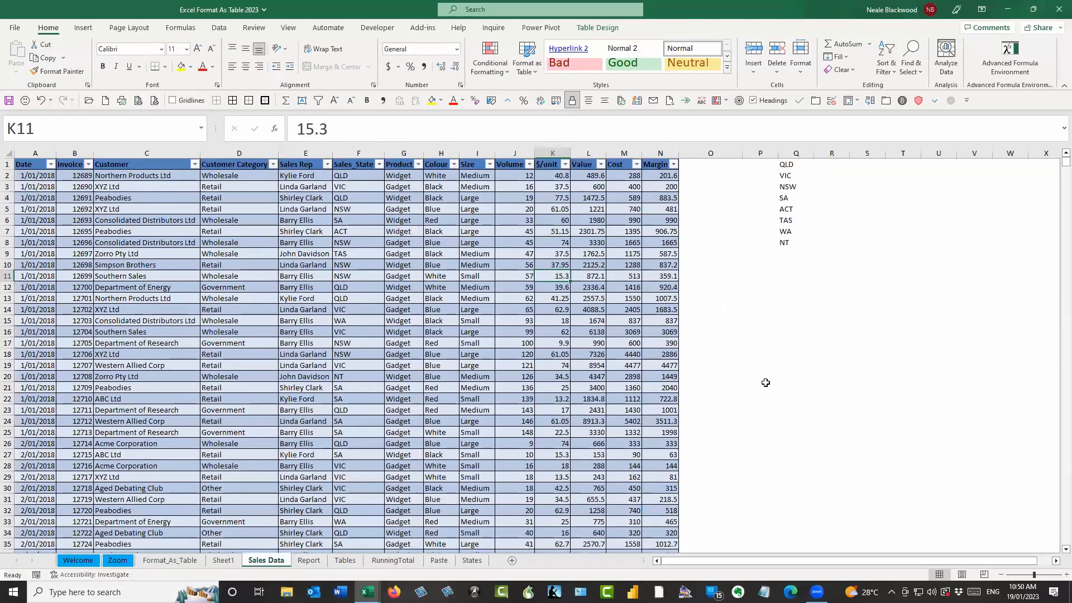
click(479, 220)
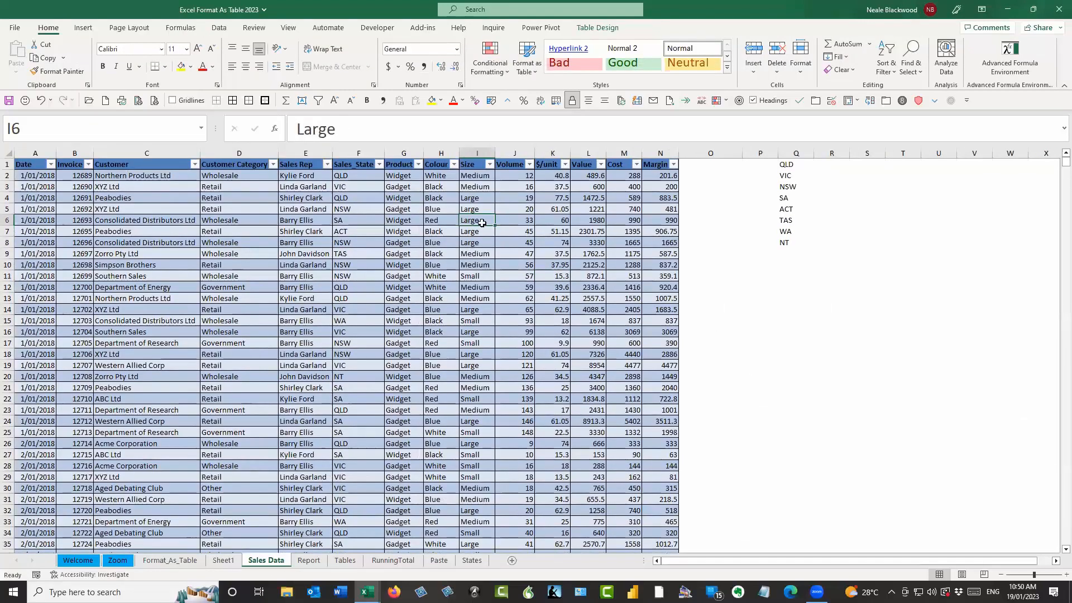
click(602, 32)
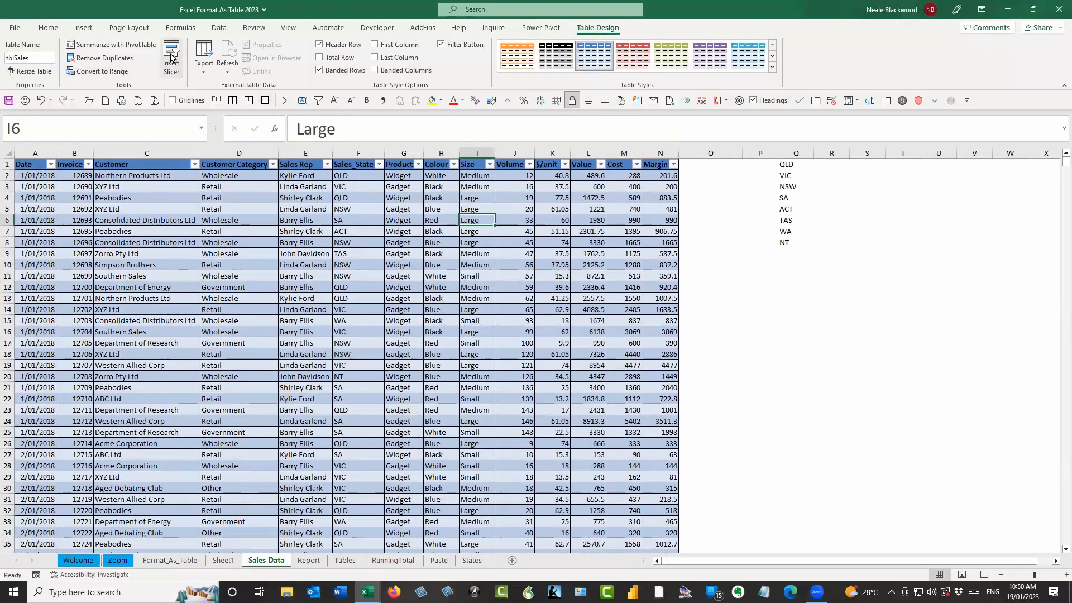
click(171, 56)
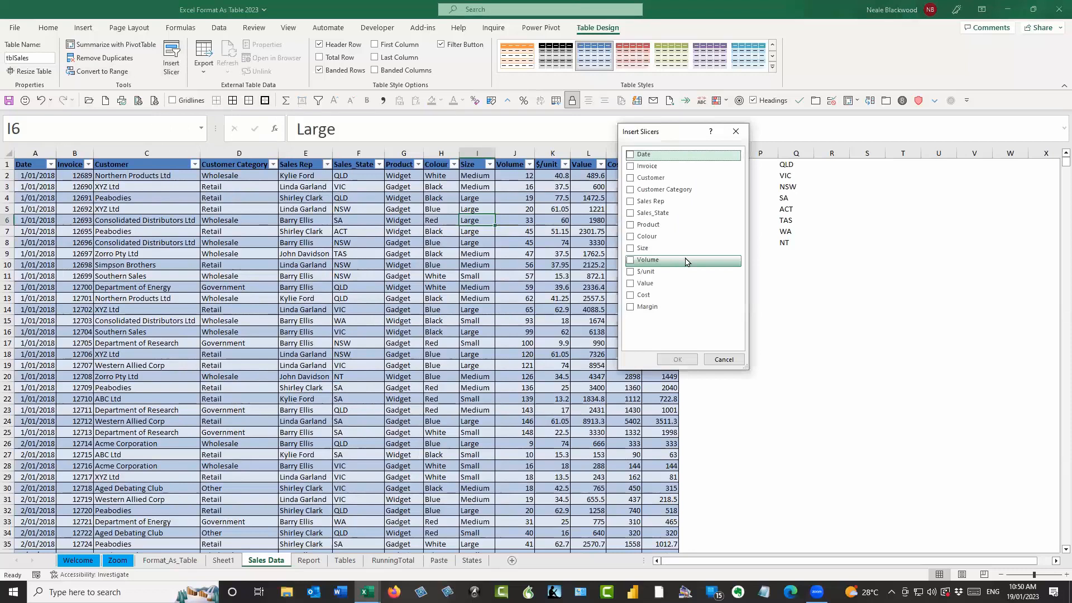
click(630, 214)
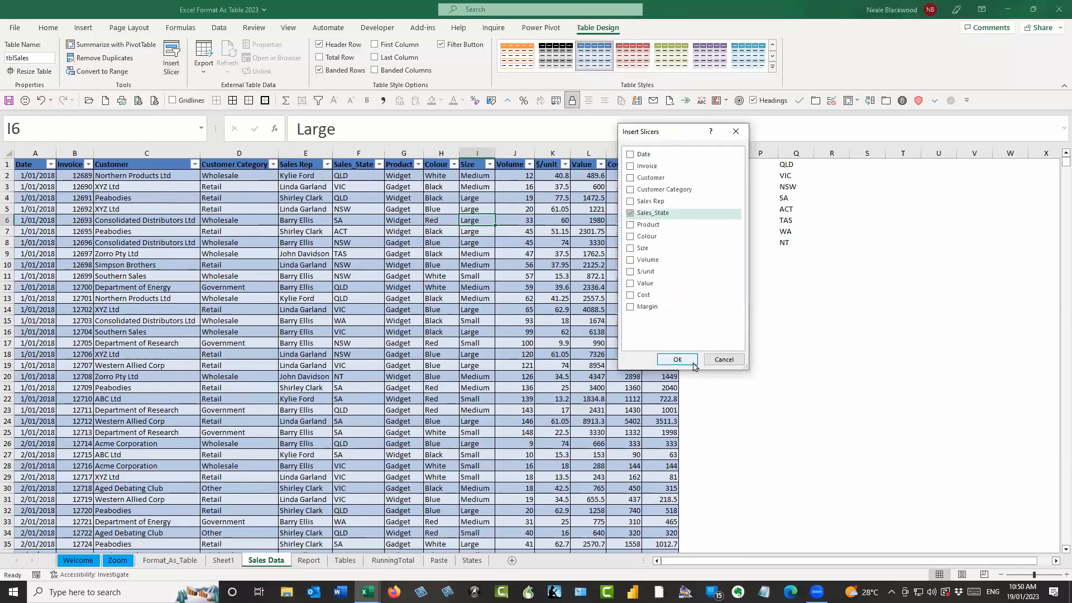
click(678, 360)
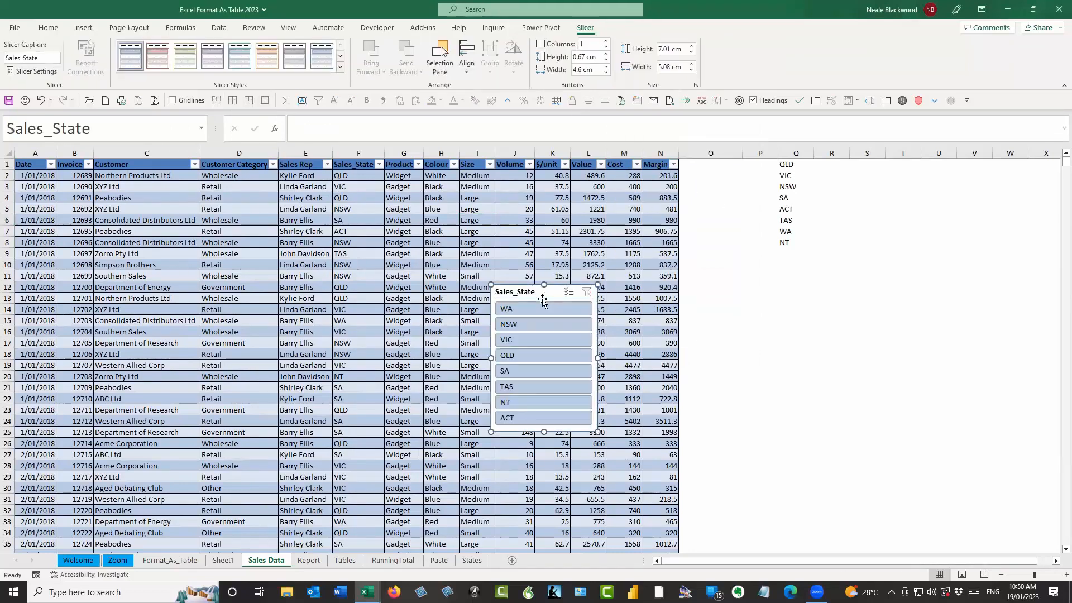
drag(530, 297, 780, 275)
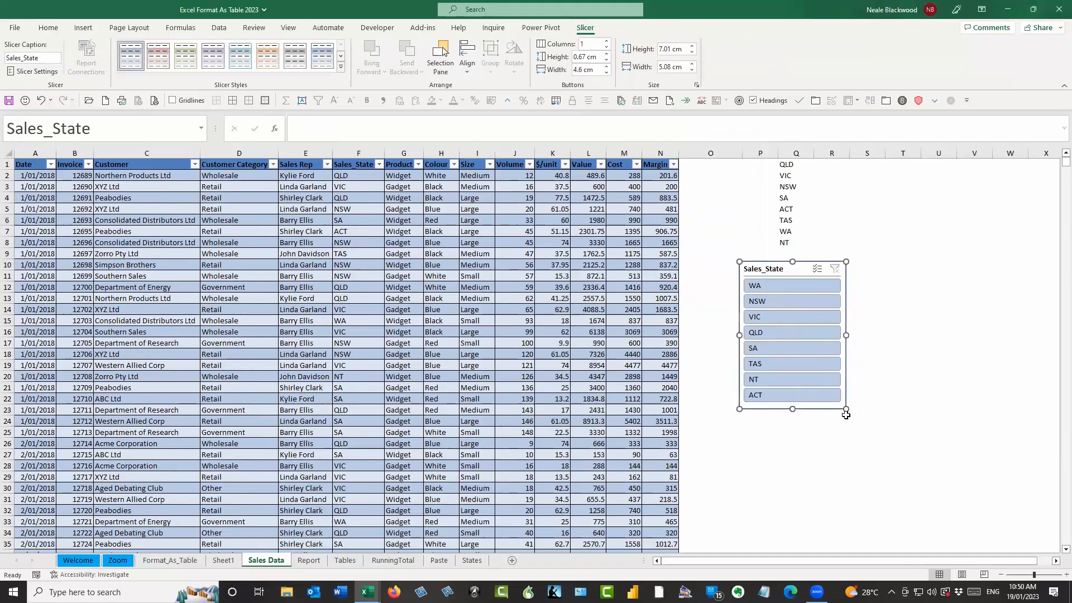
drag(846, 410, 874, 433)
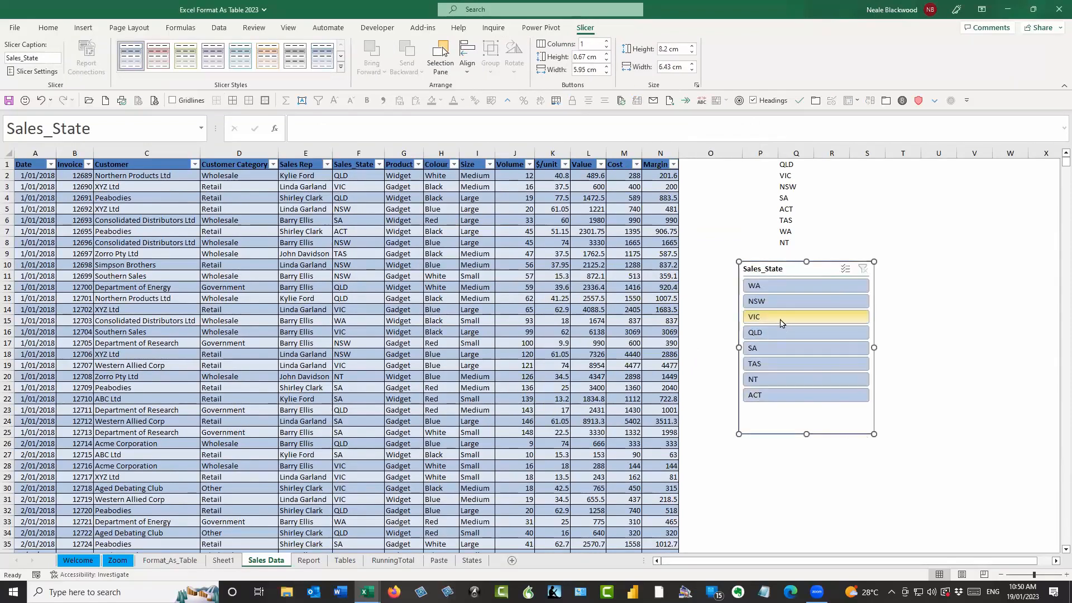
Step: Filter the sales table with the slicer to VIC, TAS, WA and NSW together
click(752, 317)
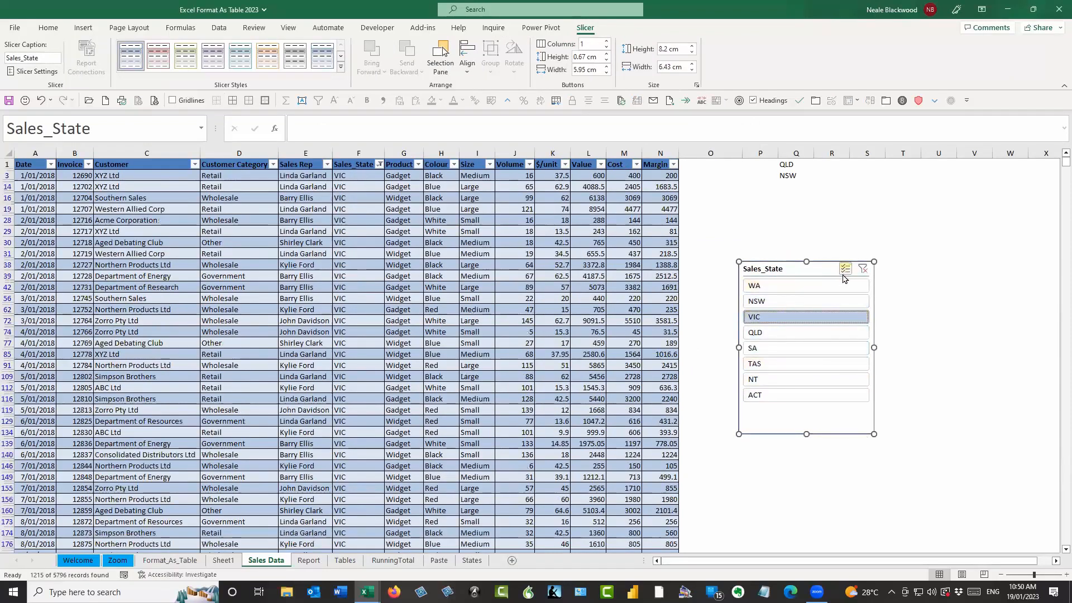
ctrl+click(799, 365)
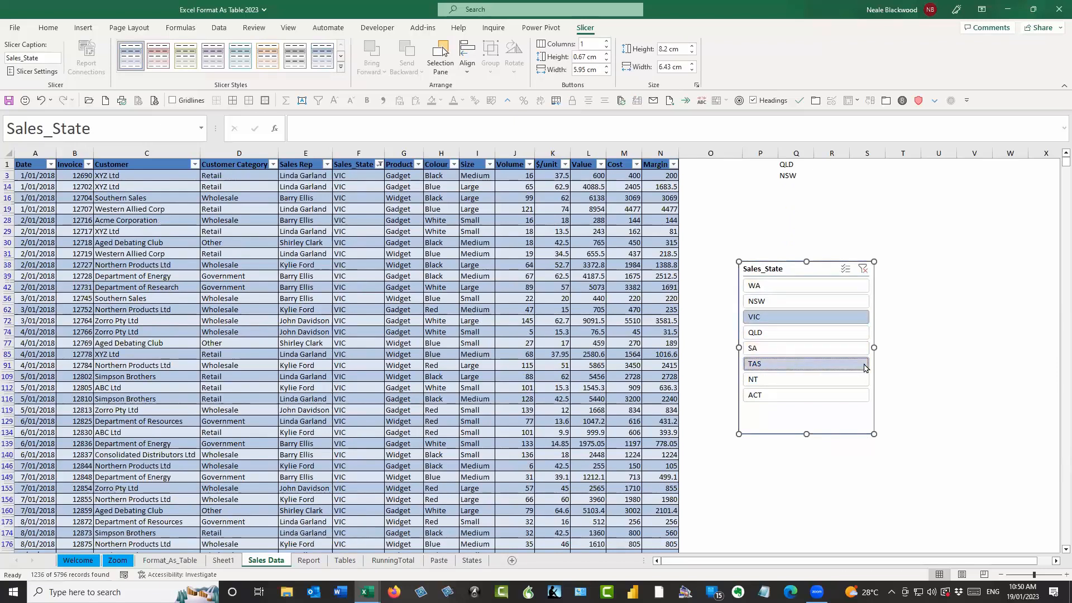
ctrl+click(804, 287)
ctrl+click(777, 301)
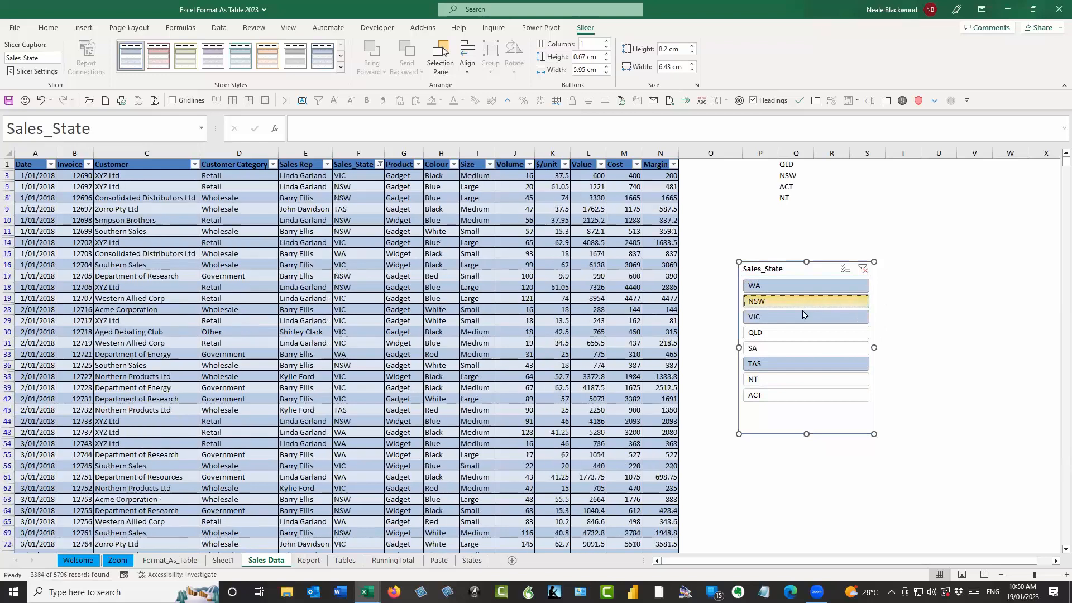
Step: Filter the sales table with the slicer to single states in turn: WA, NSW and SA
click(778, 291)
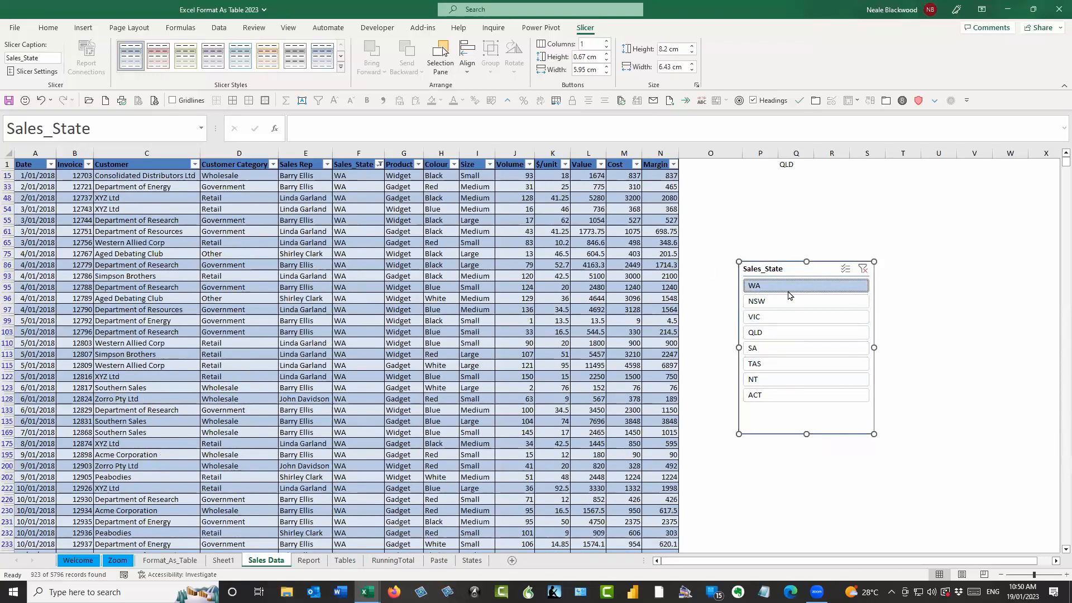
click(801, 307)
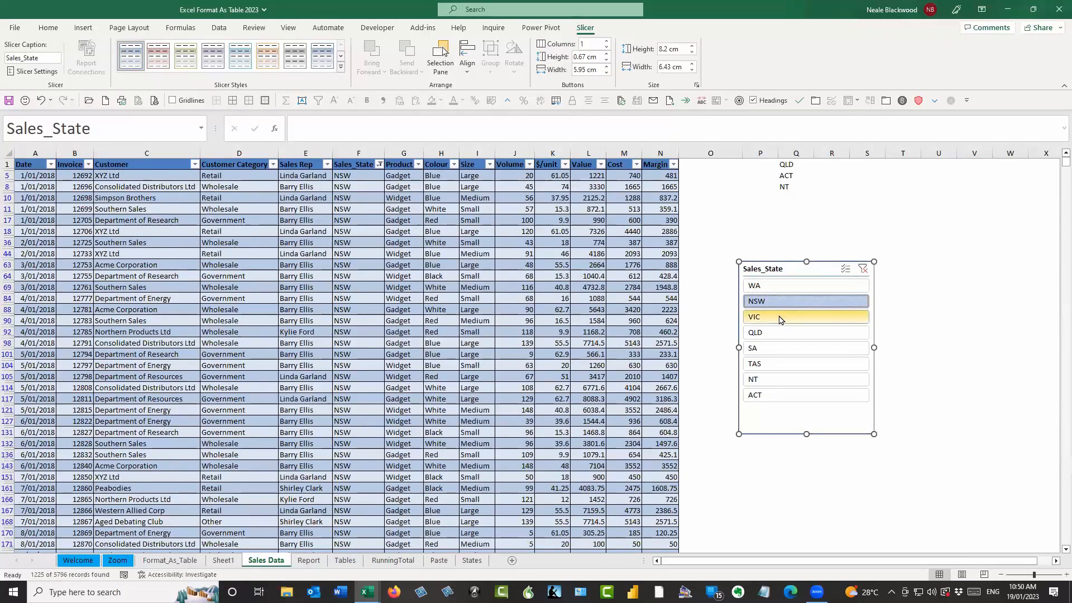
click(453, 163)
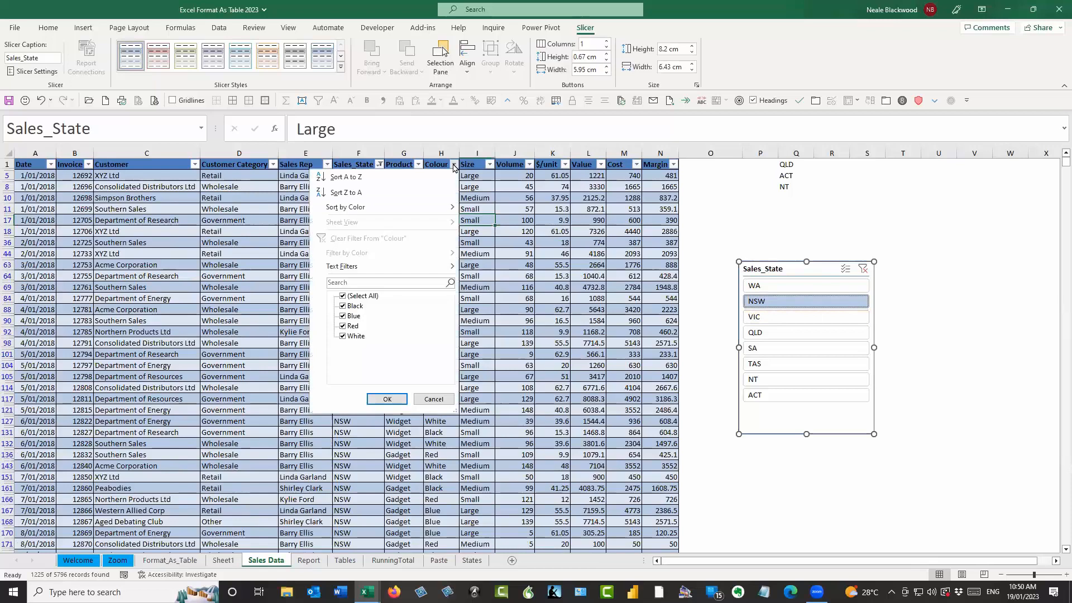
key(Escape)
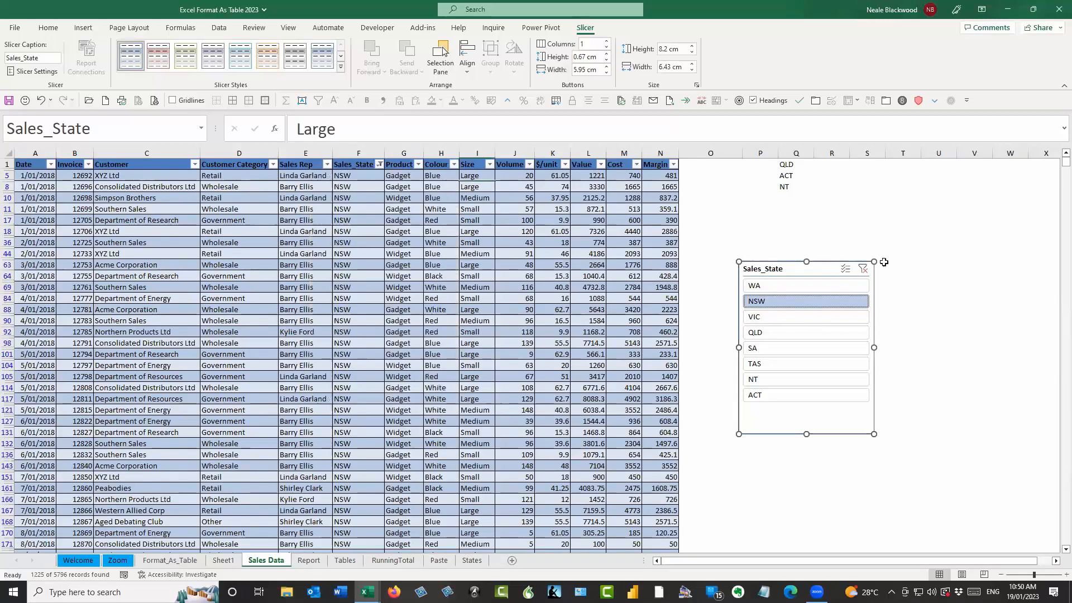
click(793, 348)
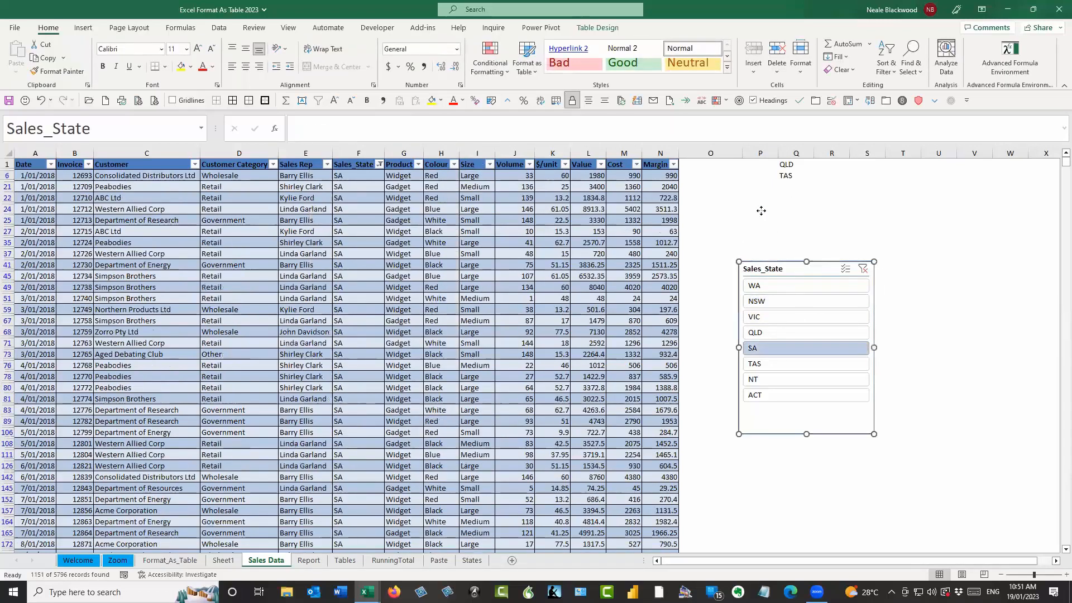
Step: Move the Sales_State slicer closer to the sales table and clear its filter
drag(796, 271, 758, 213)
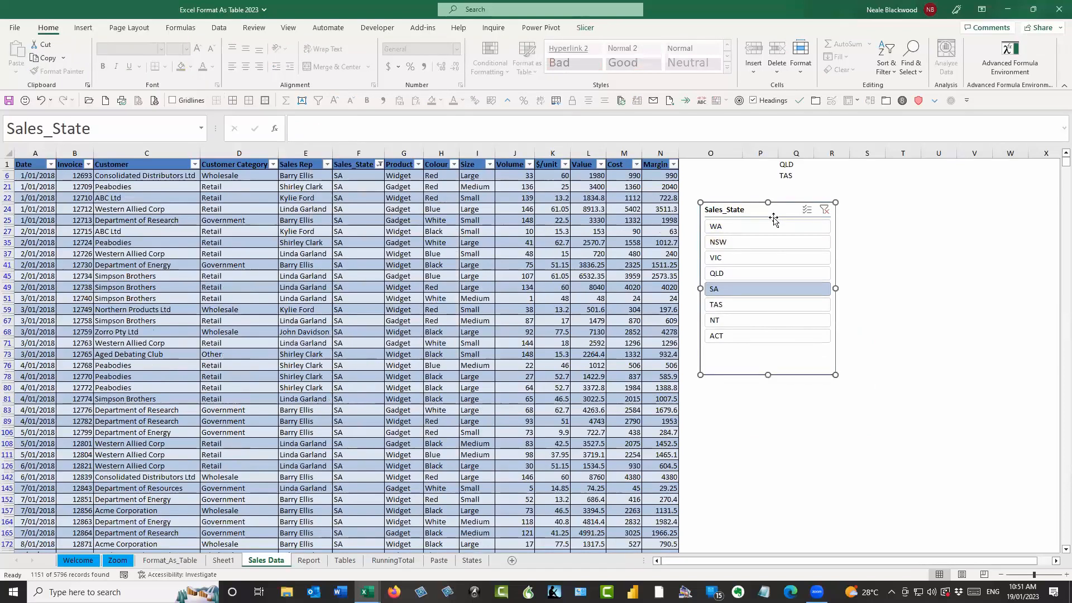
click(825, 211)
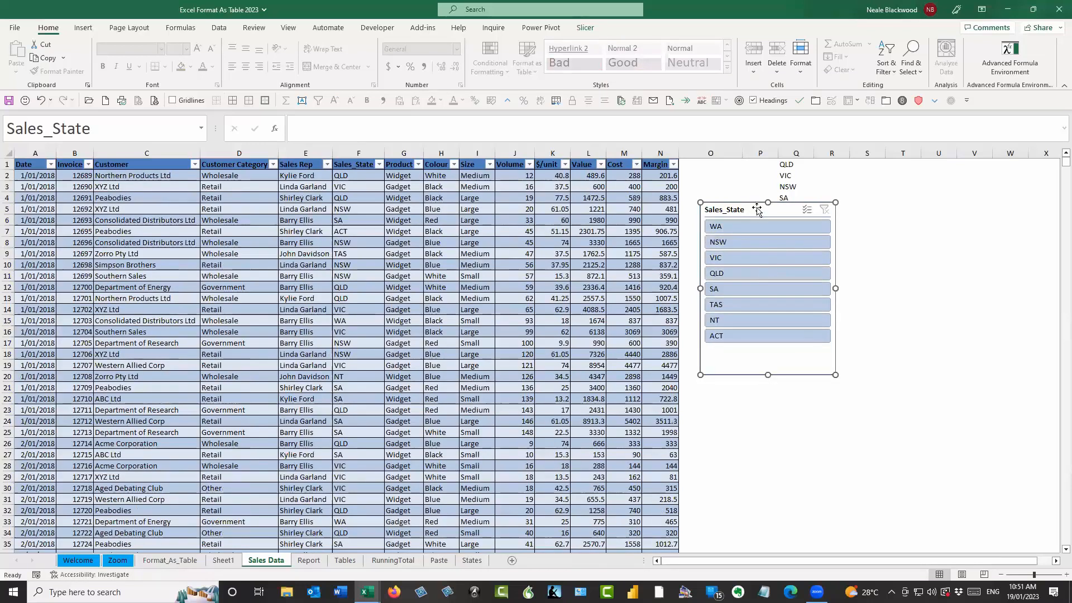
click(551, 232)
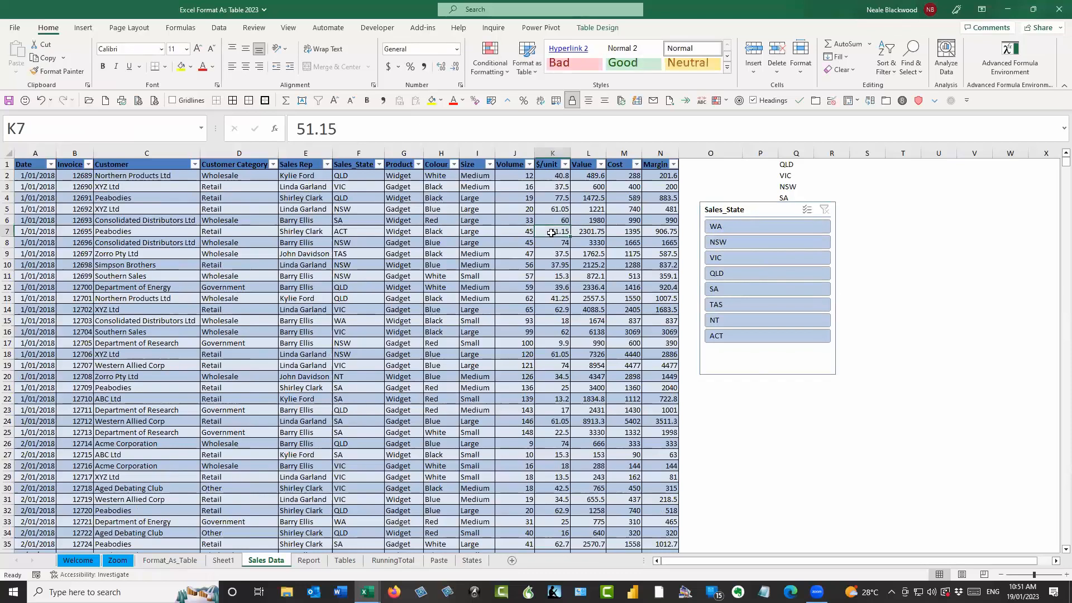
click(441, 231)
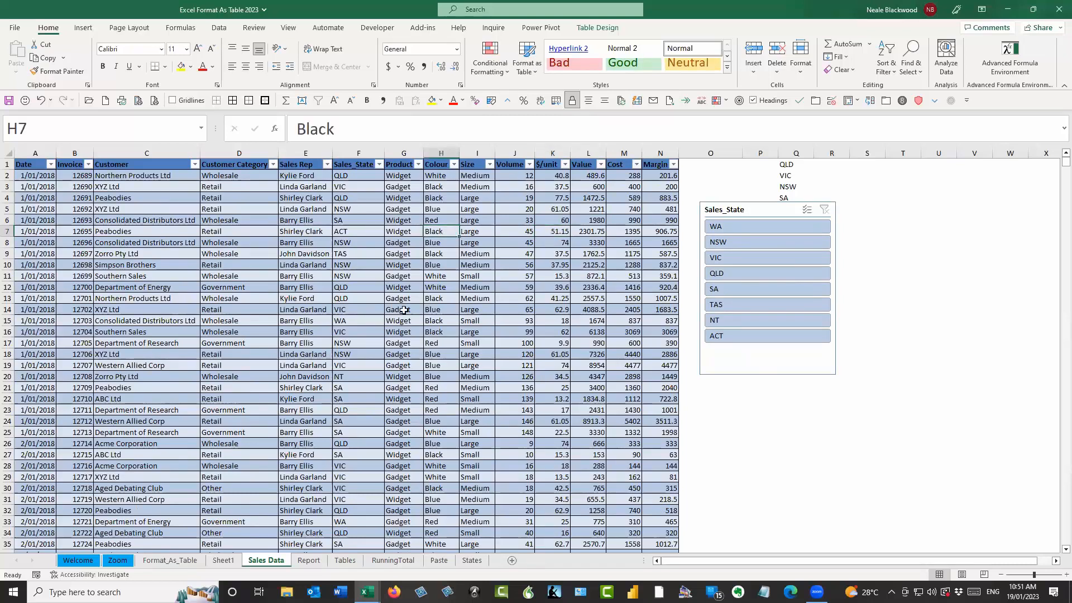
right_click(476, 231)
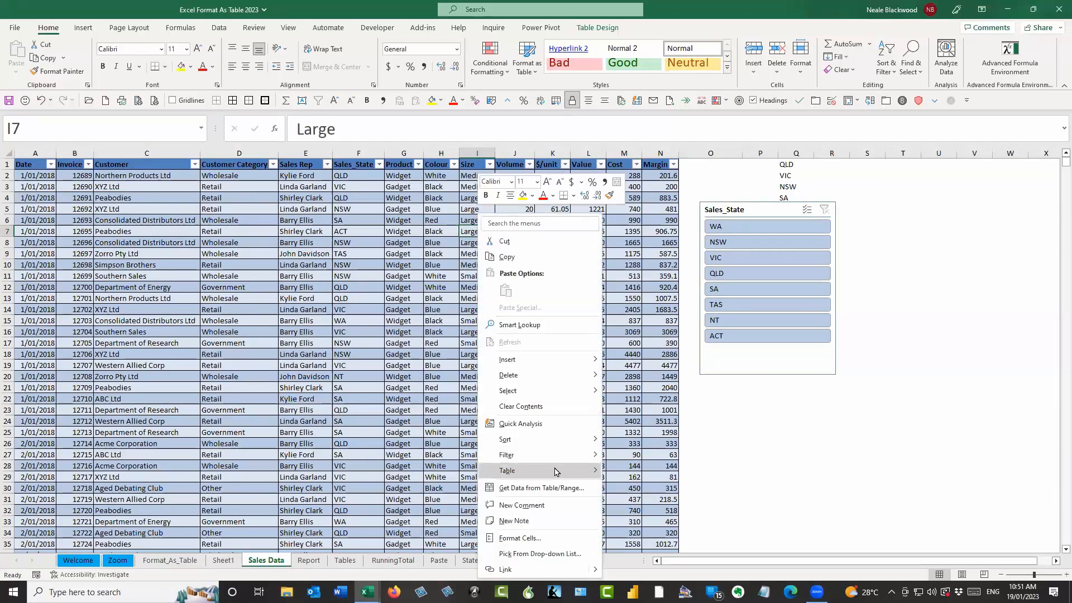
mouse_move(556, 472)
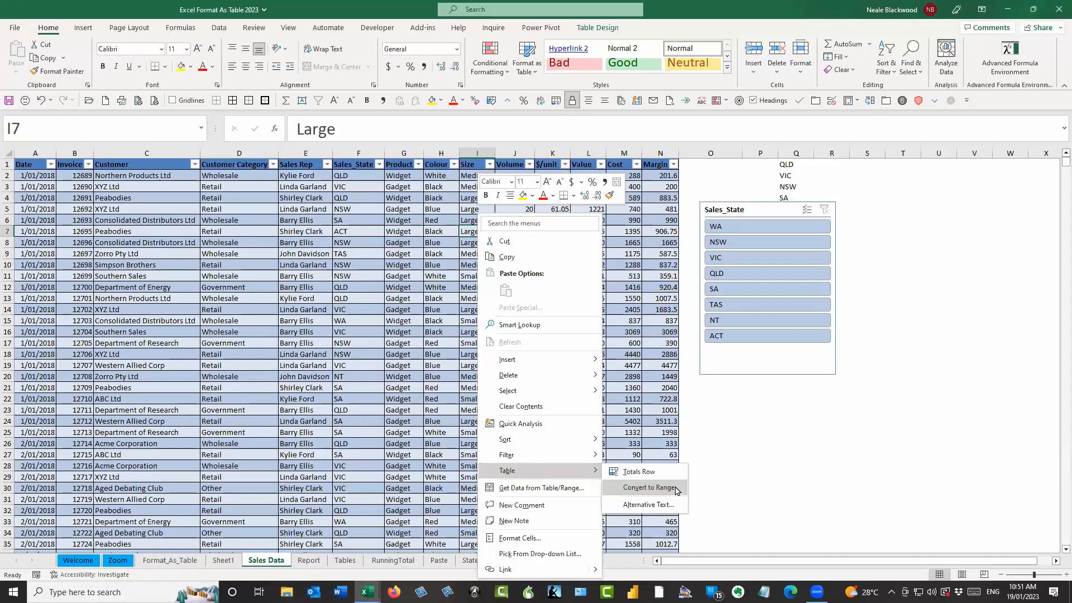
click(401, 303)
click(402, 291)
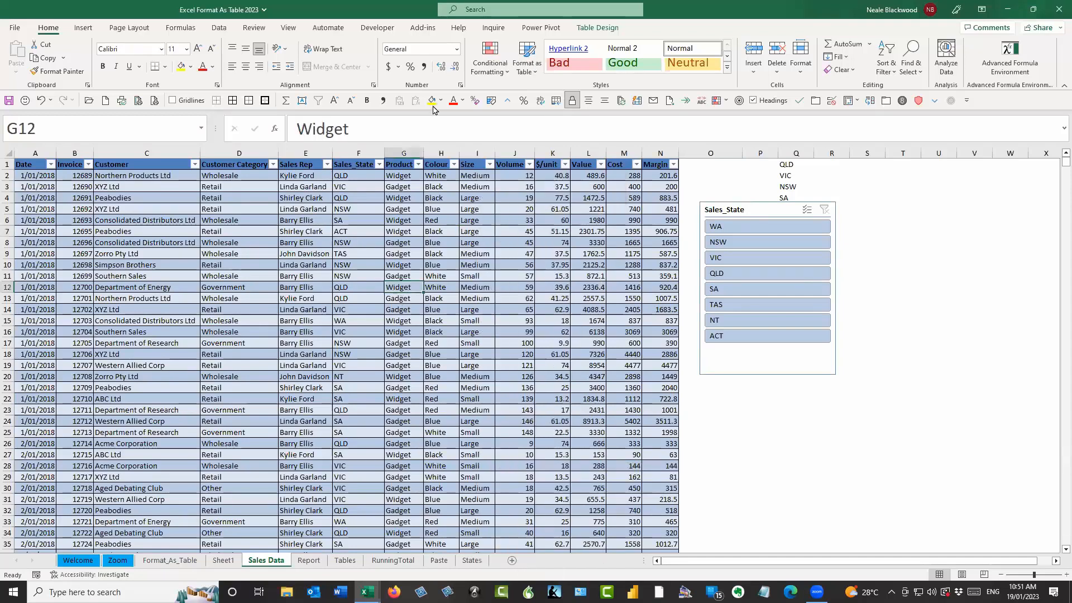
click(588, 31)
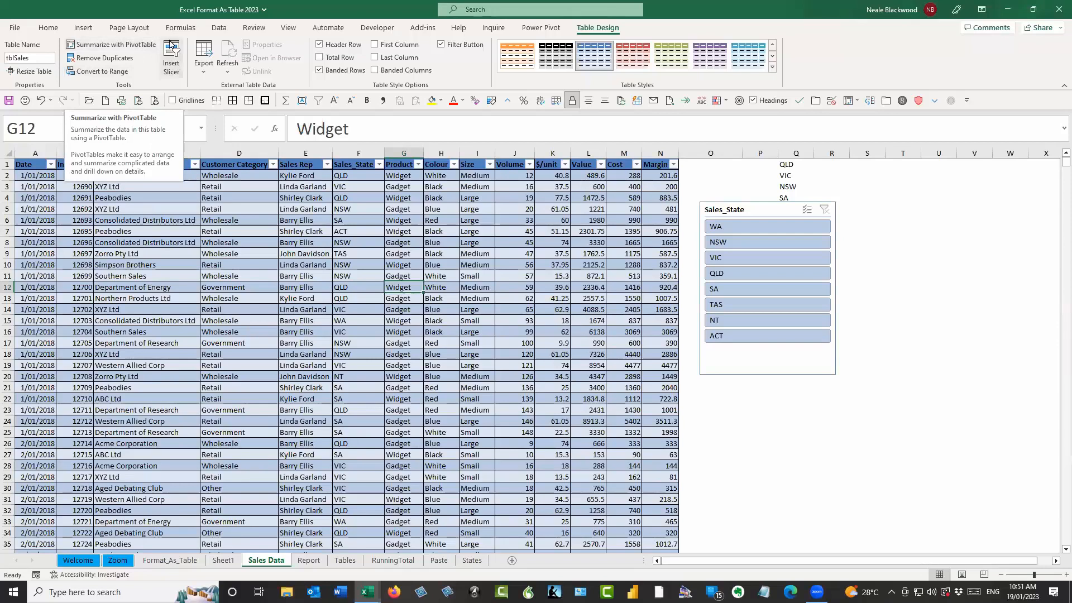
click(440, 288)
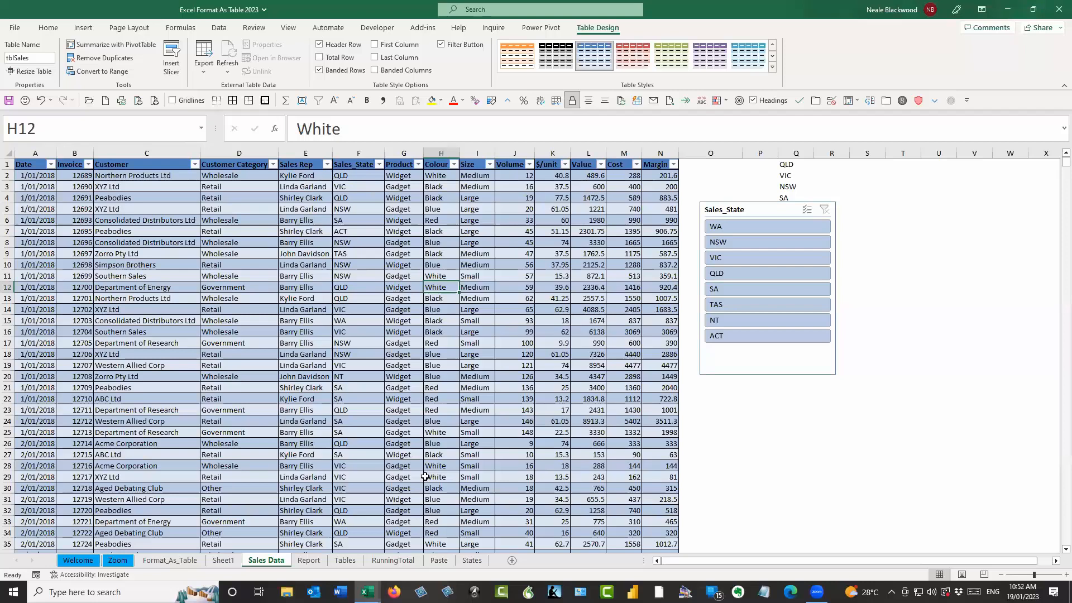
Step: Go past the last row of the sales table and examine its column headings, including the whole Margin column
click(554, 254)
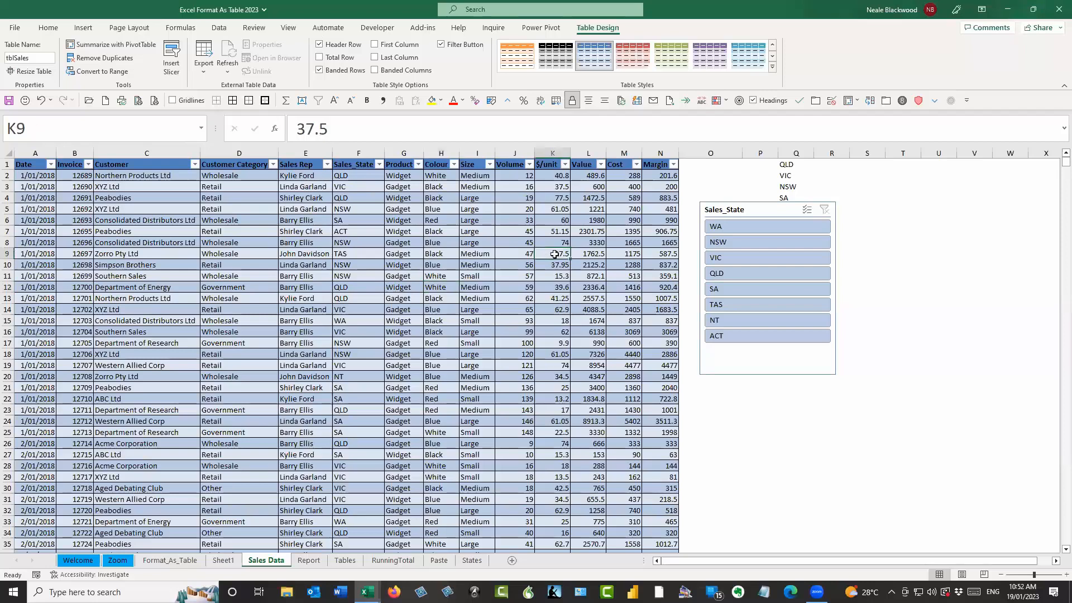
key(ctrl+Down)
key(Down)
key(Down)
key(Down)
key(Down)
key(Down)
key(Down)
key(Down)
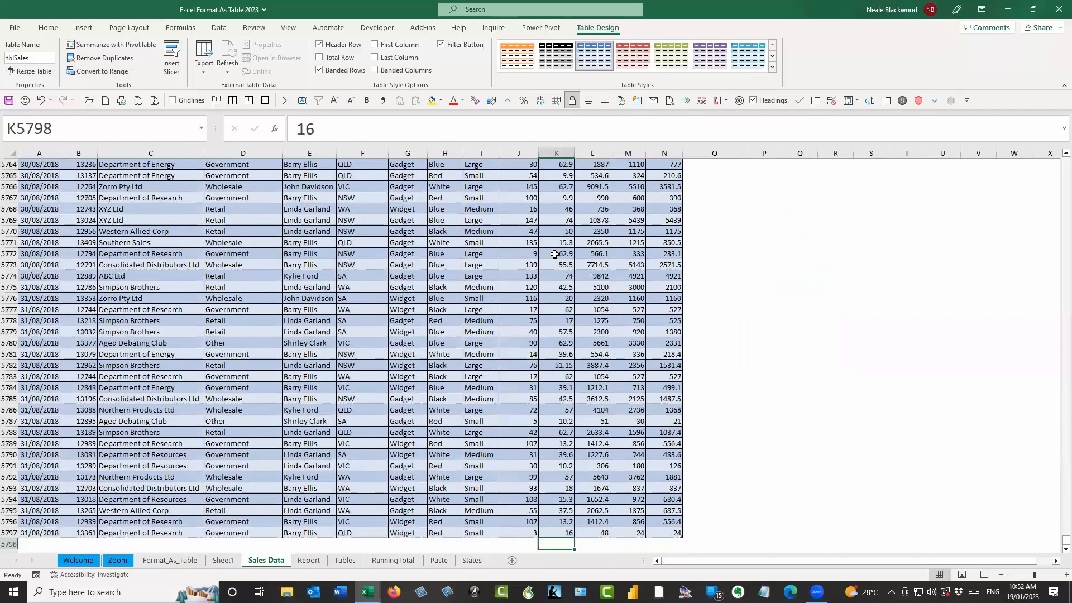
key(Down)
key(Down)
key(Down)
key(Down)
key(Down)
key(Down)
key(Down)
key(Down)
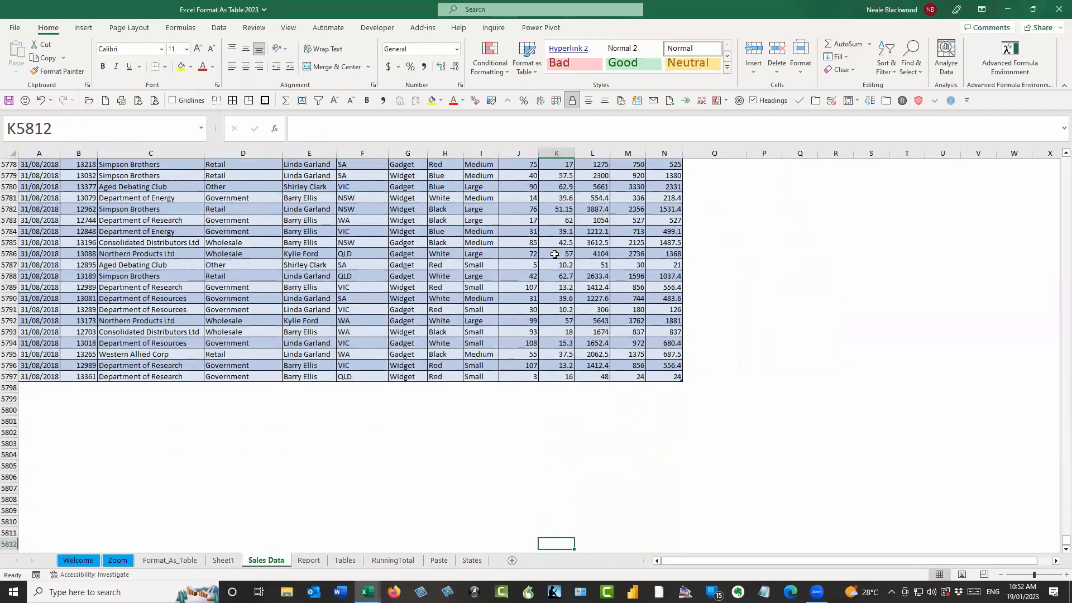
click(664, 153)
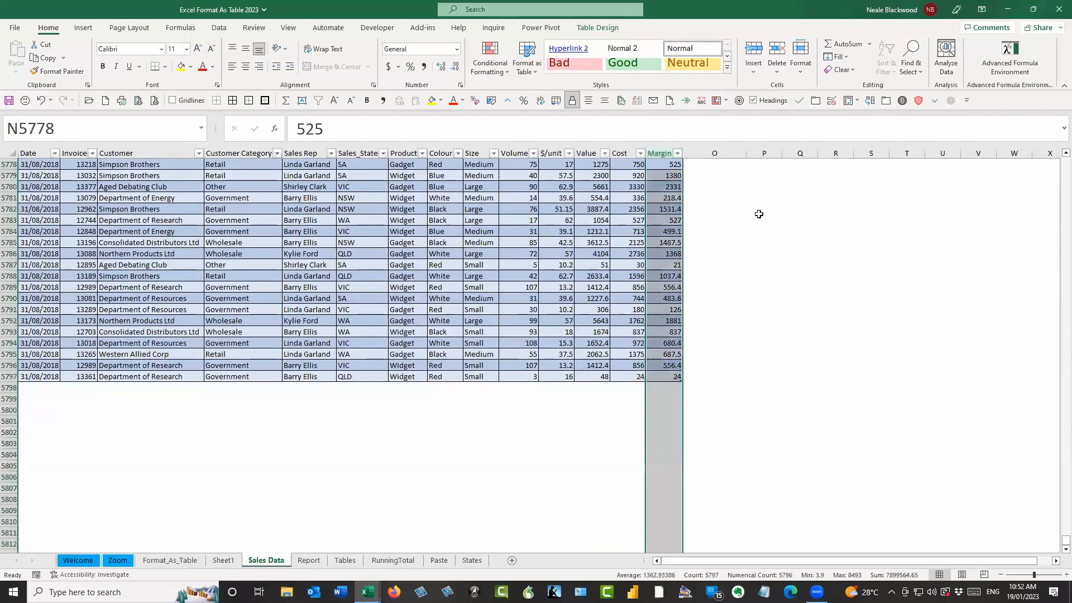
click(444, 343)
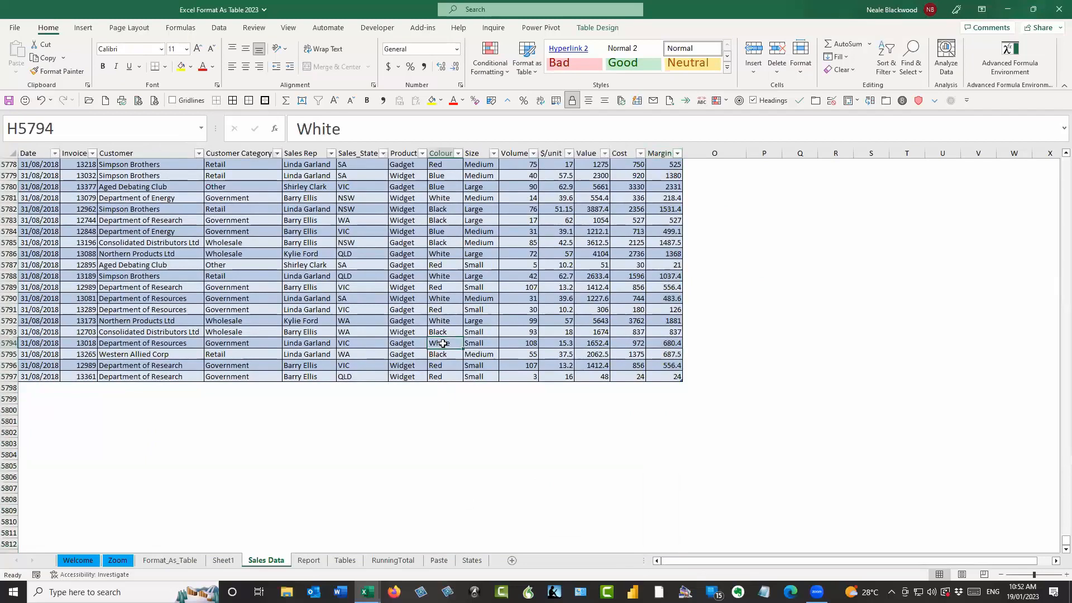
Step: Copy range A1:N12 from the Paste sheet and paste it as values directly below the sales table, starting at cell A5798
click(438, 560)
drag(34, 162, 685, 287)
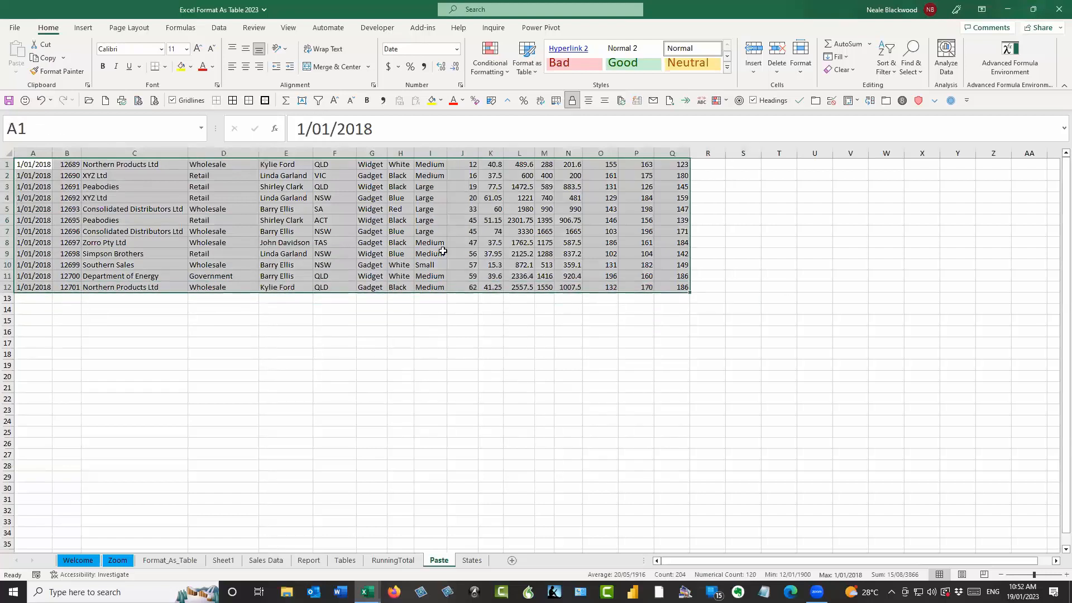
shift+click(566, 283)
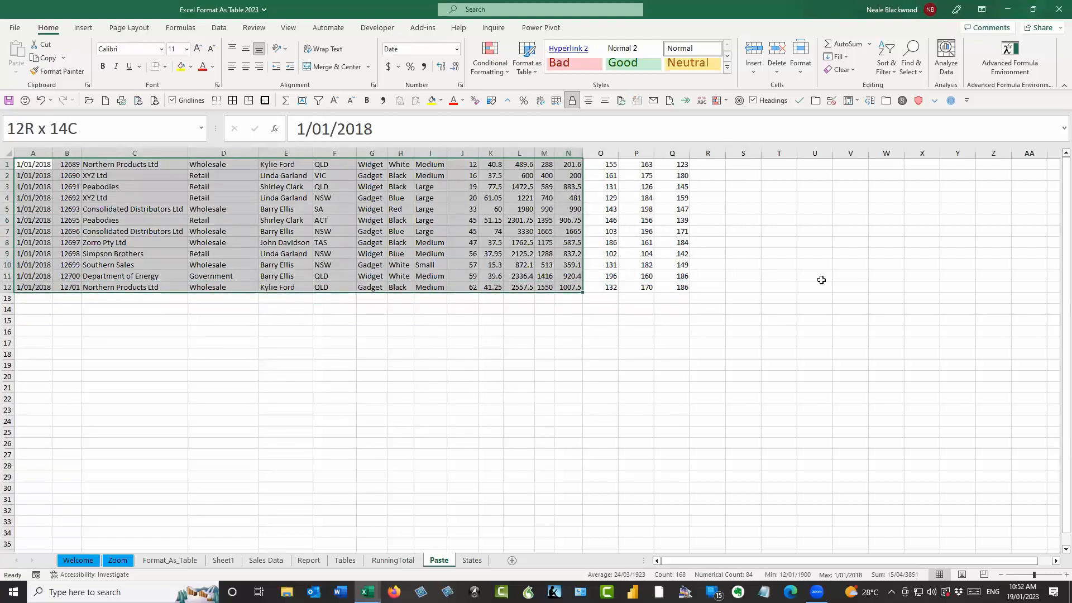
key(ctrl+c)
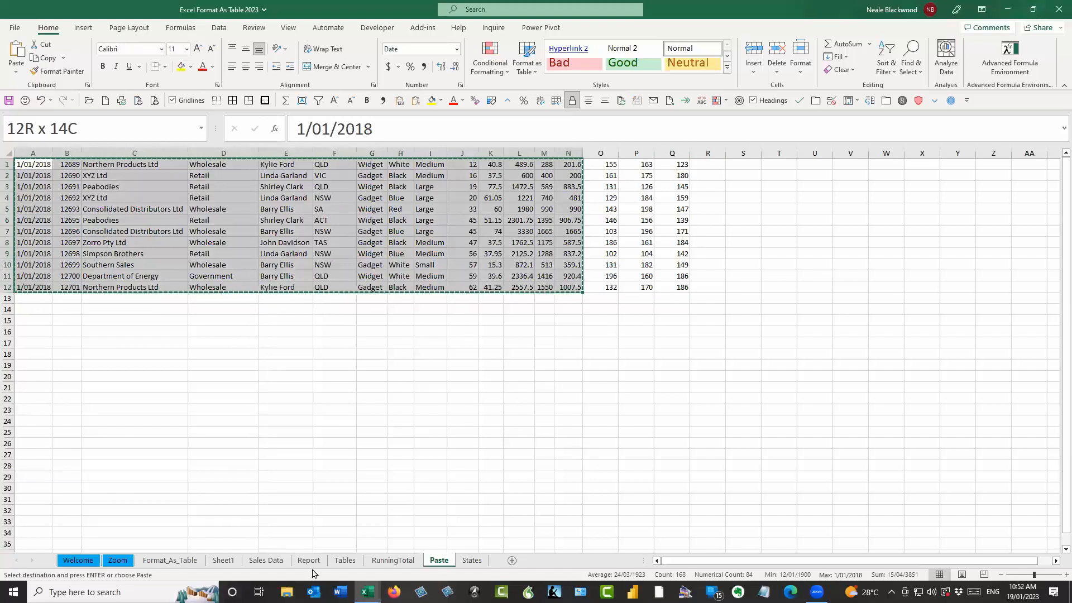
click(276, 563)
click(36, 391)
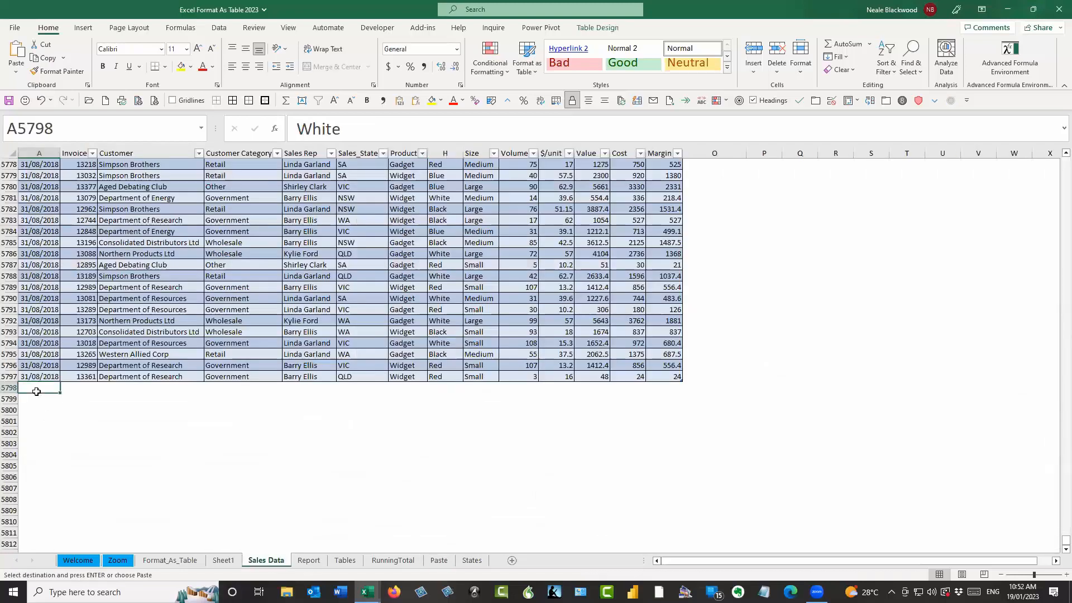
right_click(37, 391)
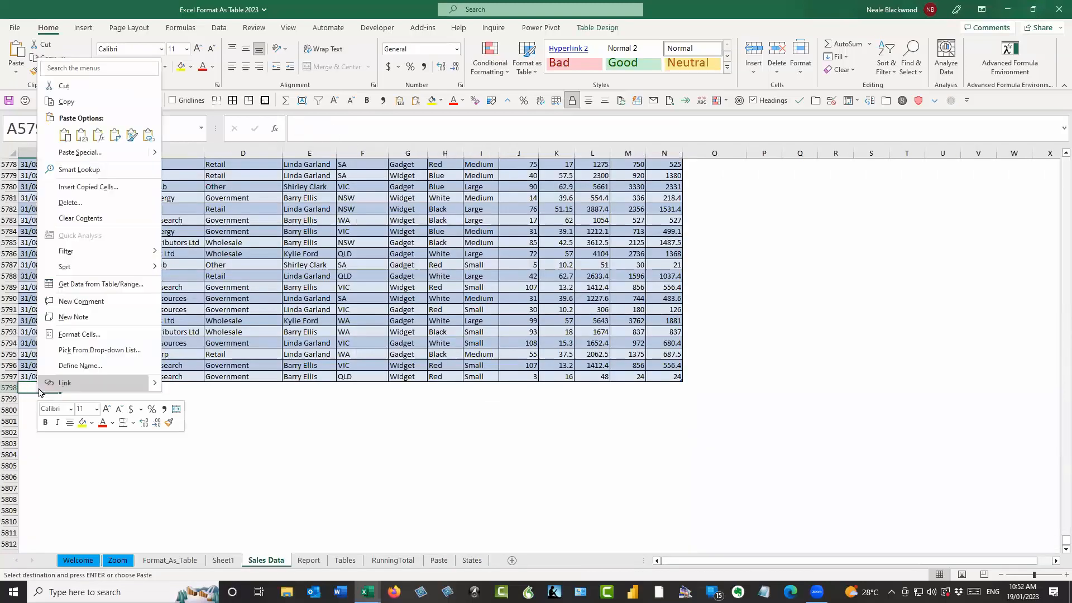
click(82, 135)
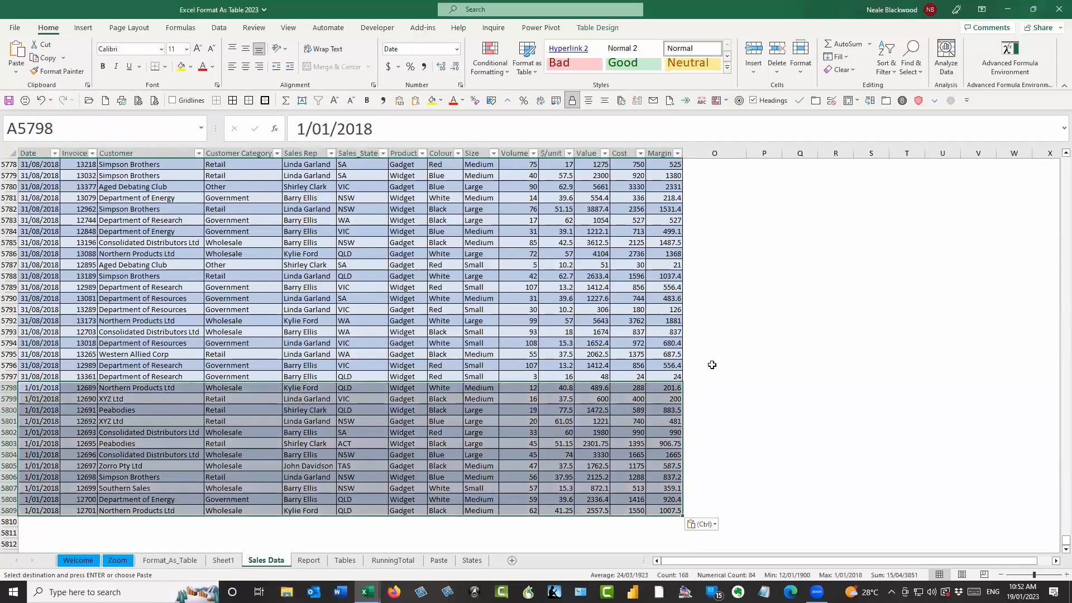
click(741, 434)
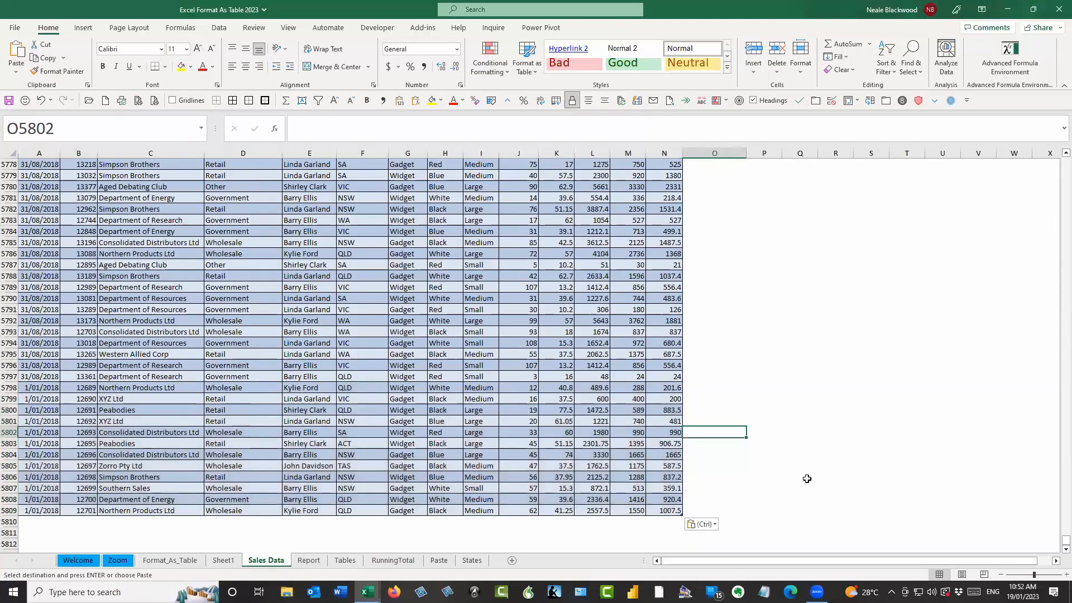
Step: Undo the paste of the 14-column data below the sales table
click(41, 102)
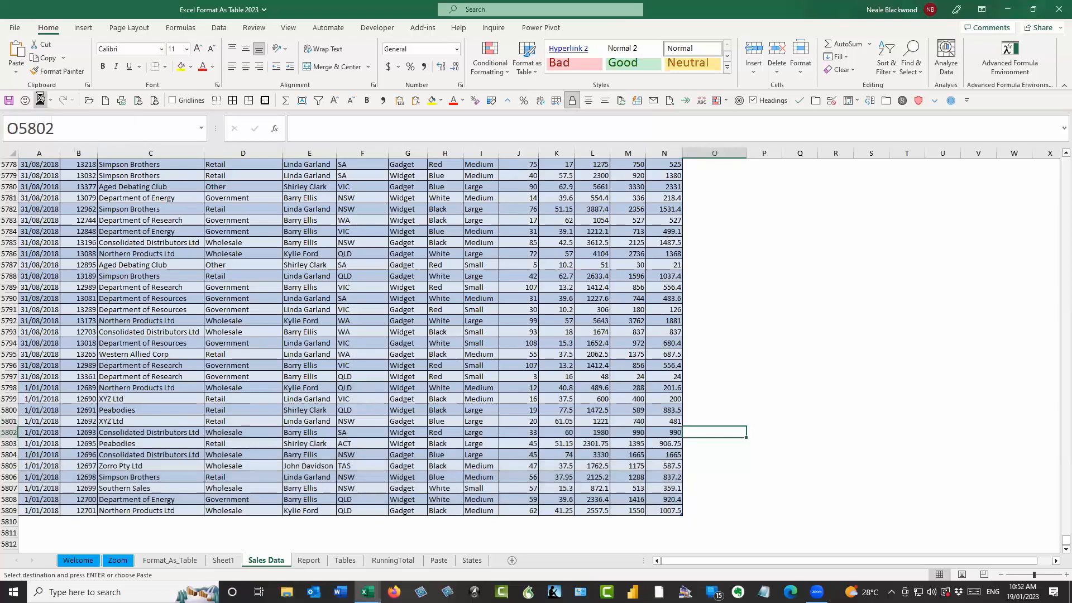
click(251, 364)
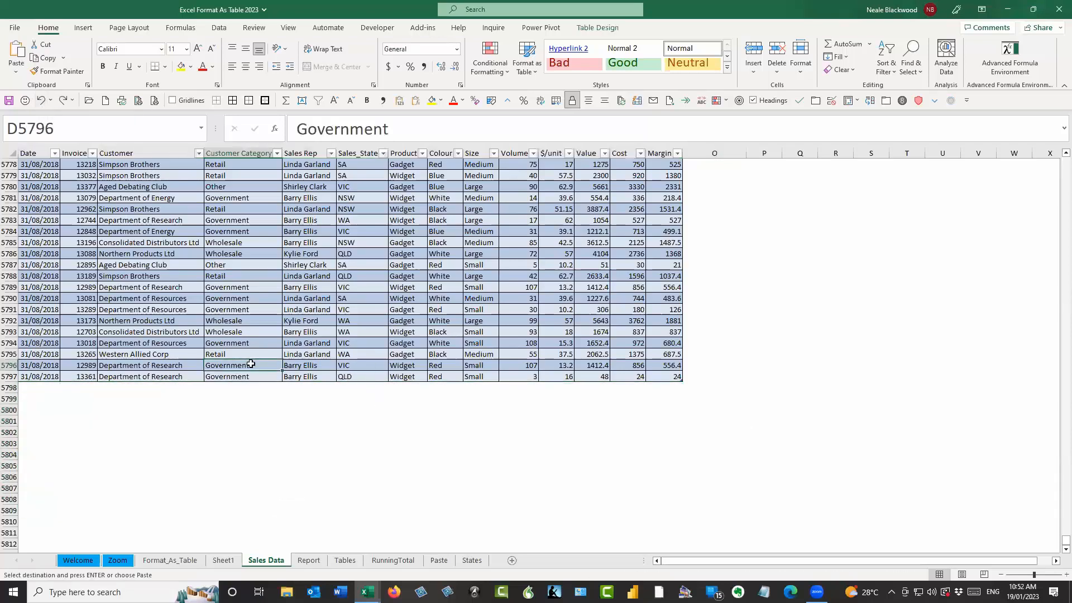
Step: Copy the wider range A1:Q12 from the Paste sheet and paste it as values at A5798, directly below the sales table
click(463, 562)
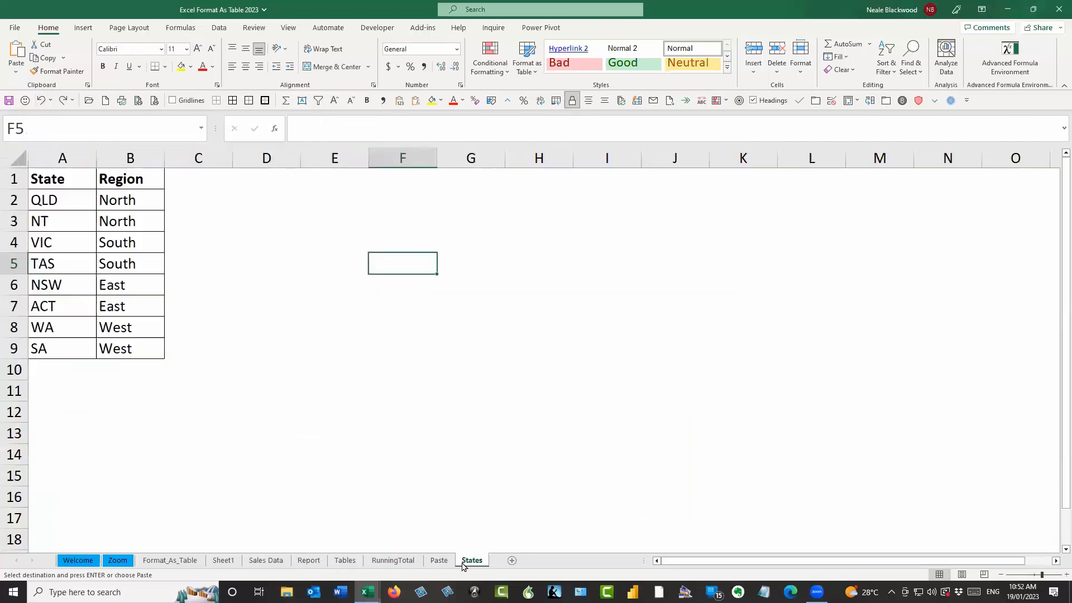
click(439, 561)
drag(32, 164, 672, 287)
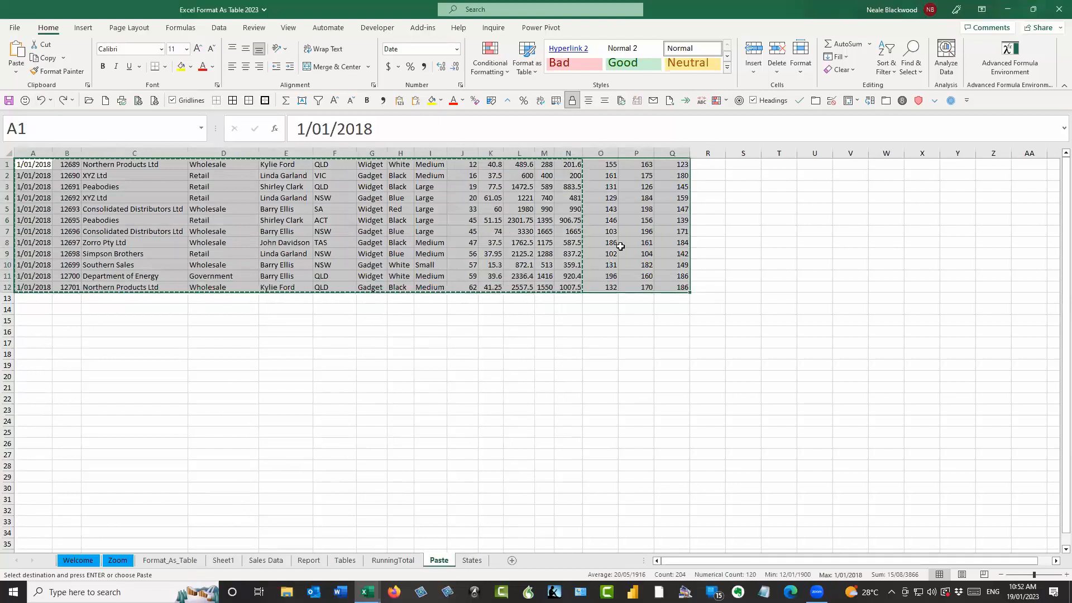
key(ctrl+c)
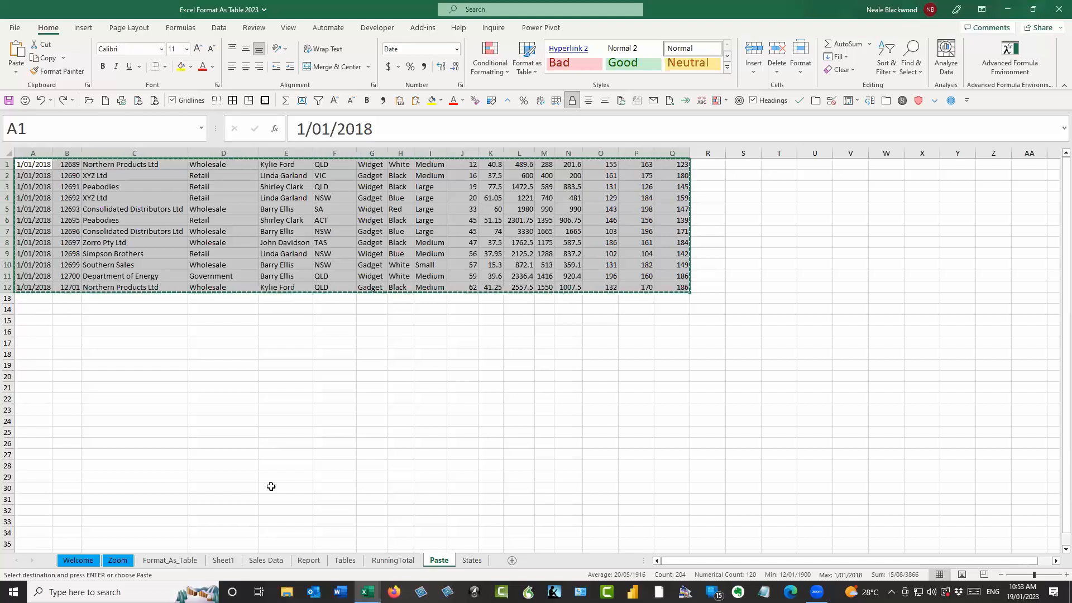
click(275, 560)
click(36, 388)
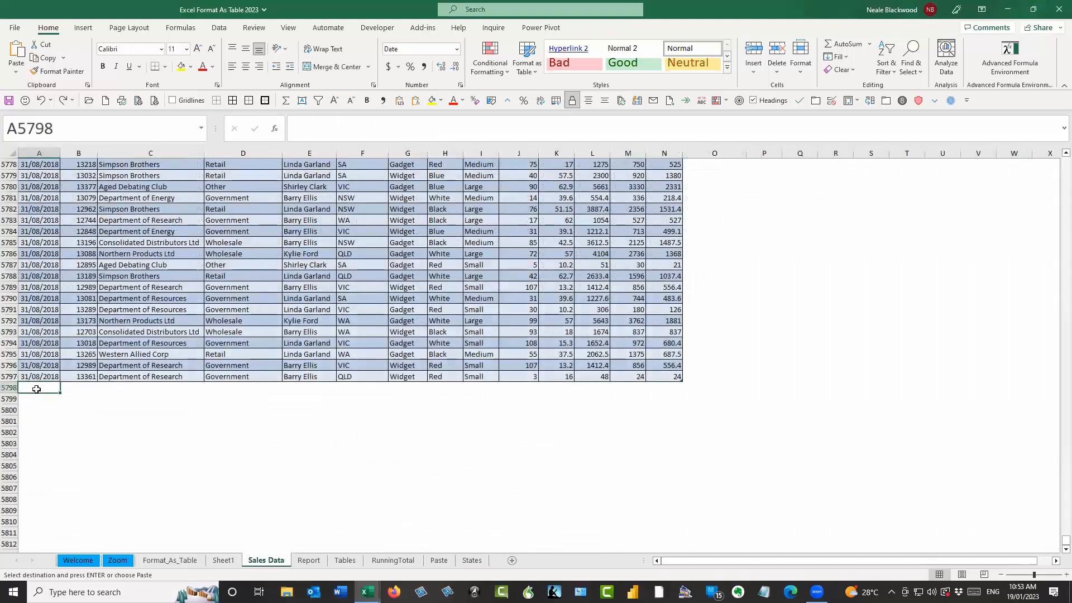
right_click(37, 388)
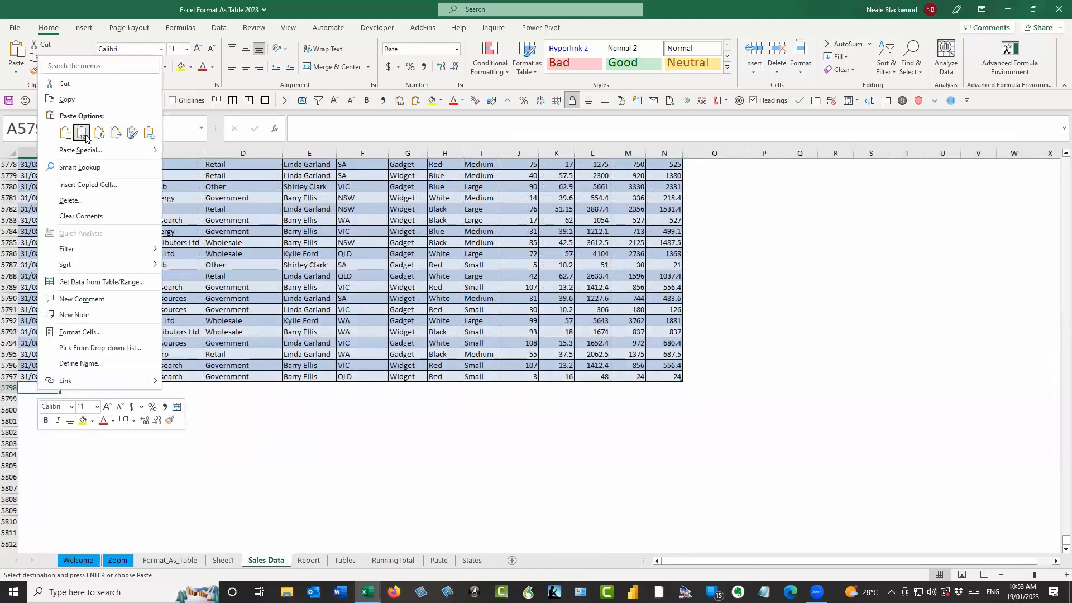
click(82, 135)
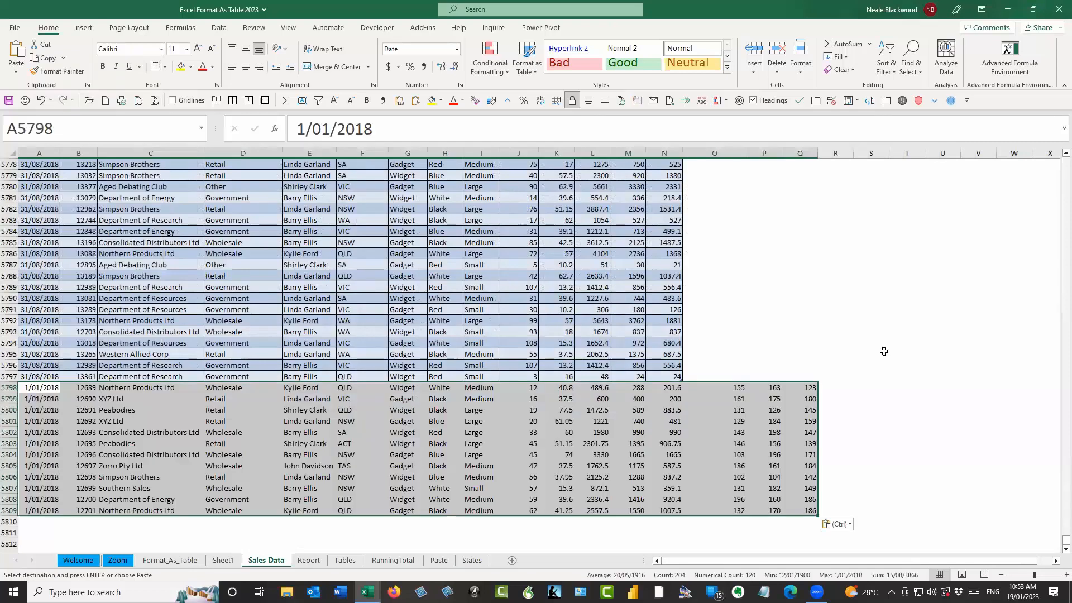
Step: Extend the sales table down to row 5809, keeping column N as its last column, so it includes the pasted rows
click(797, 312)
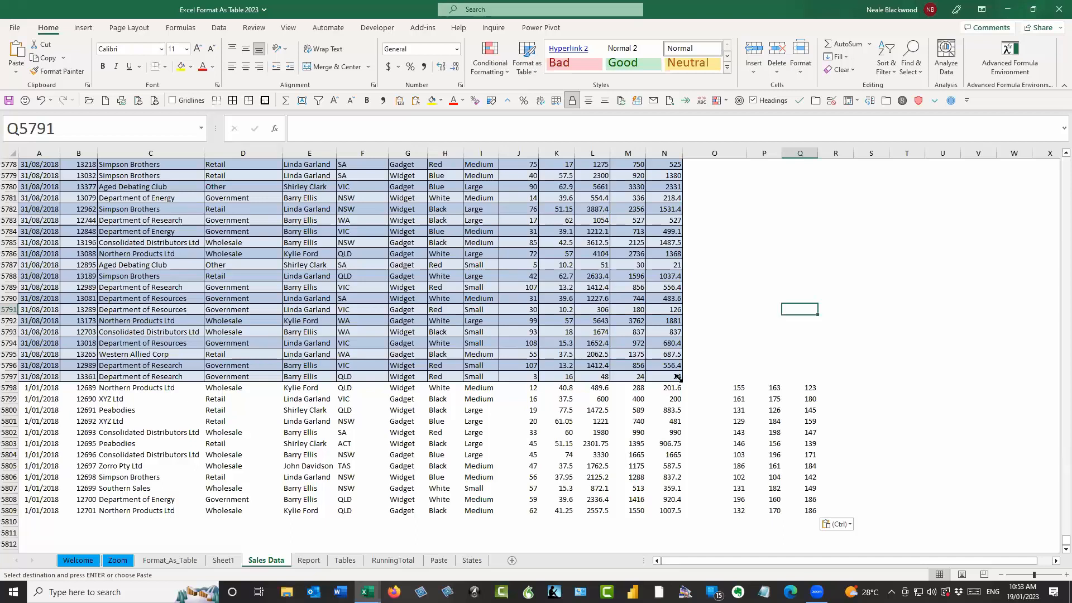
drag(678, 378, 676, 512)
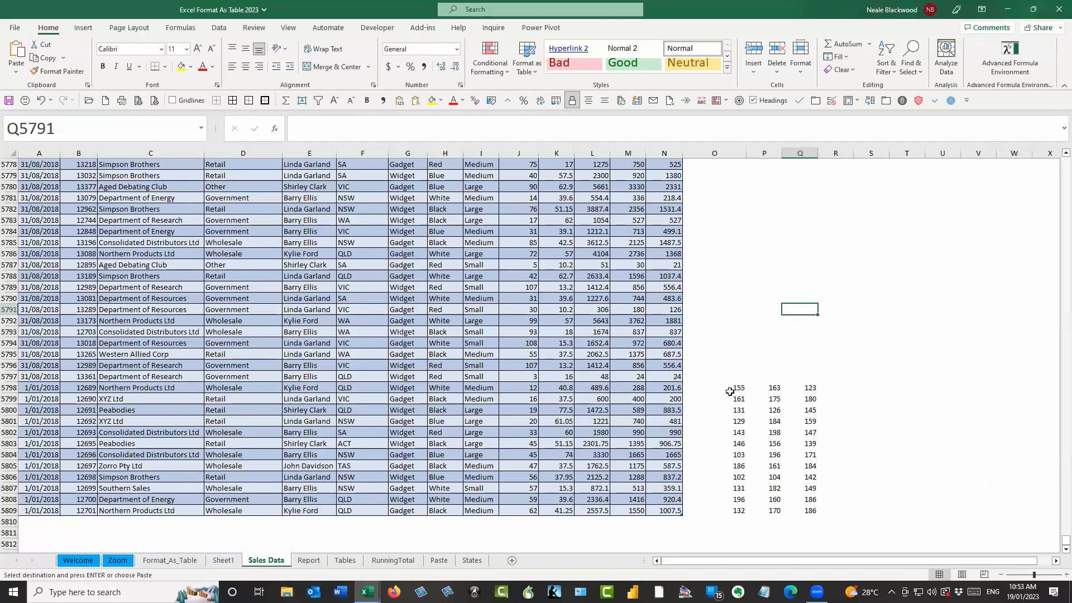
Step: Undo the table extension and the paste of the wider range on the Sales Data sheet
click(41, 100)
click(41, 101)
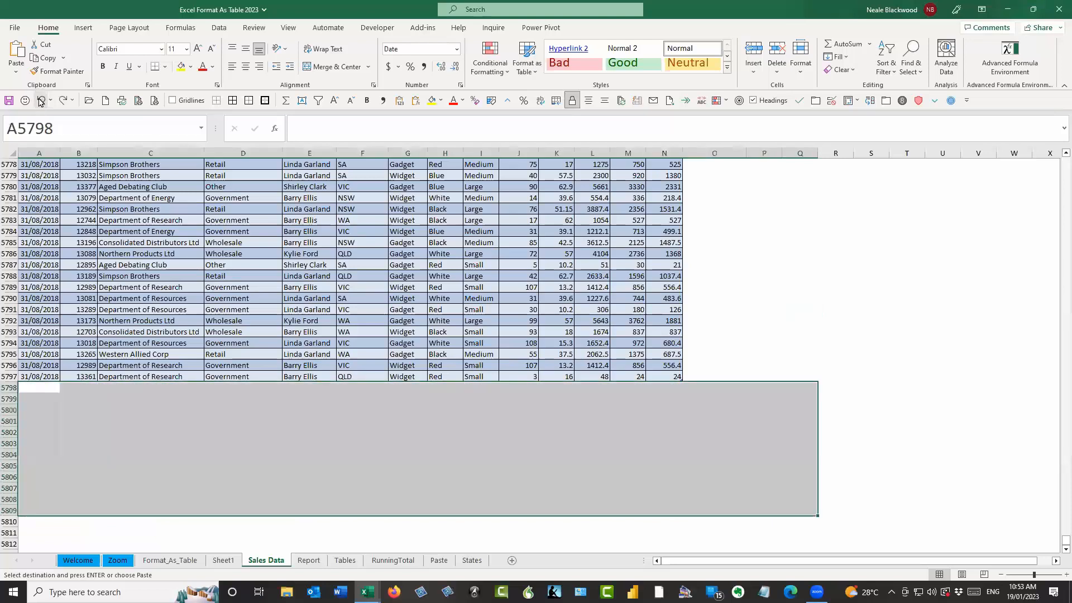
click(343, 355)
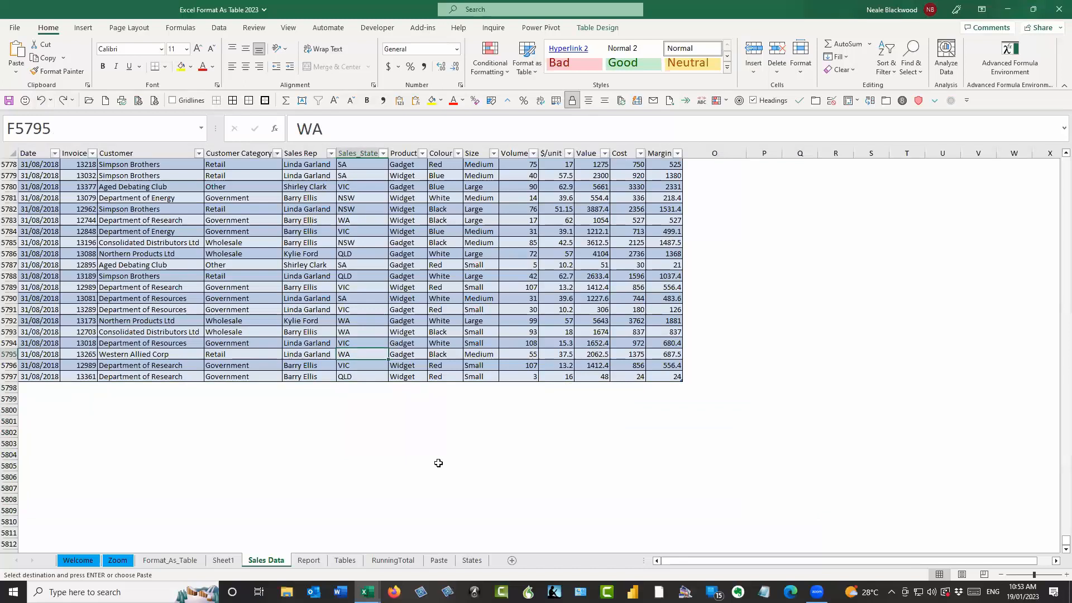
Step: Return to the first rows of the sales table and select its entire Sales_State column
click(406, 330)
key(ctrl+Up)
key(Down)
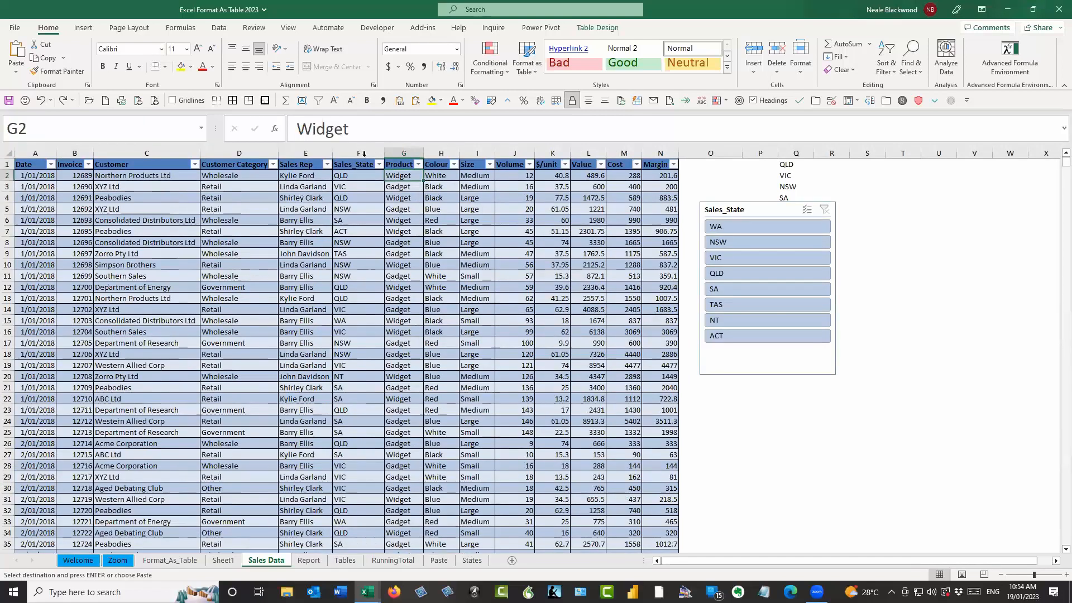
click(375, 149)
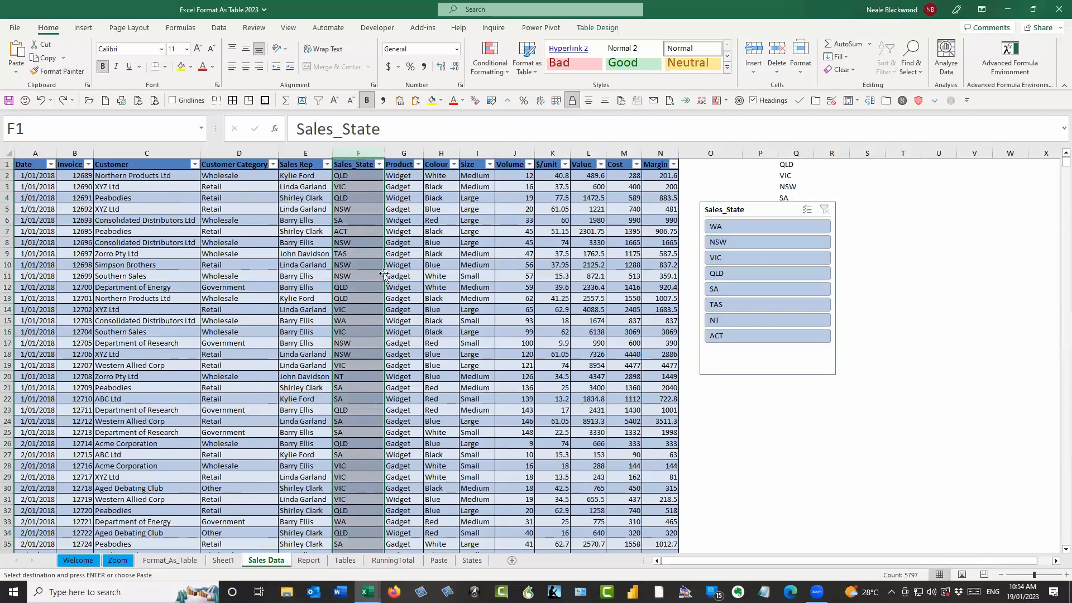
Step: Examine on the States sheet which states belong to the North, South, East and West regions, including the whole Region column
click(472, 560)
click(145, 203)
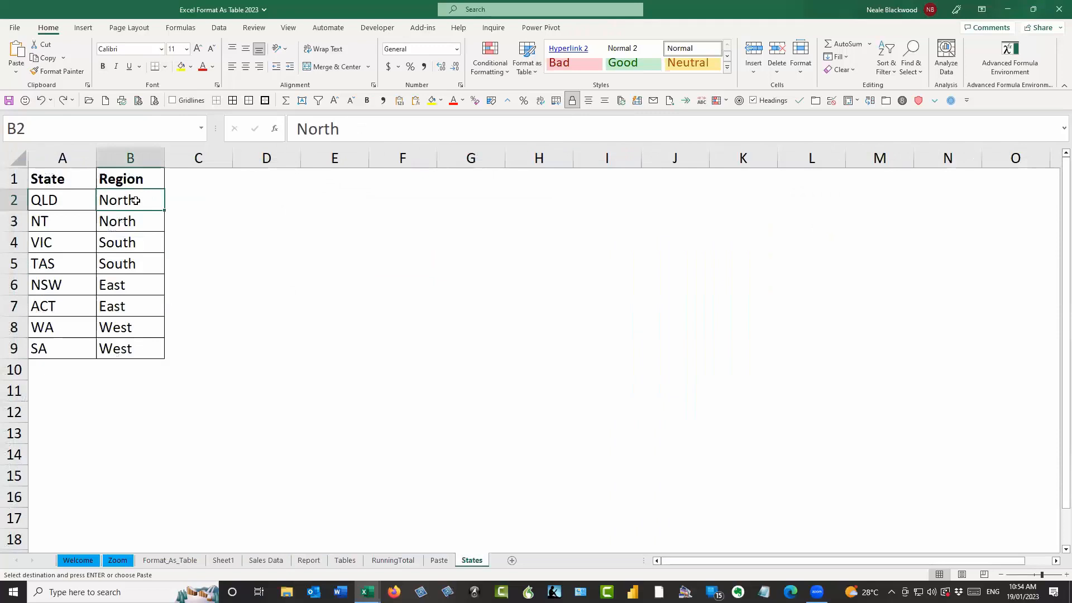
drag(67, 198, 152, 228)
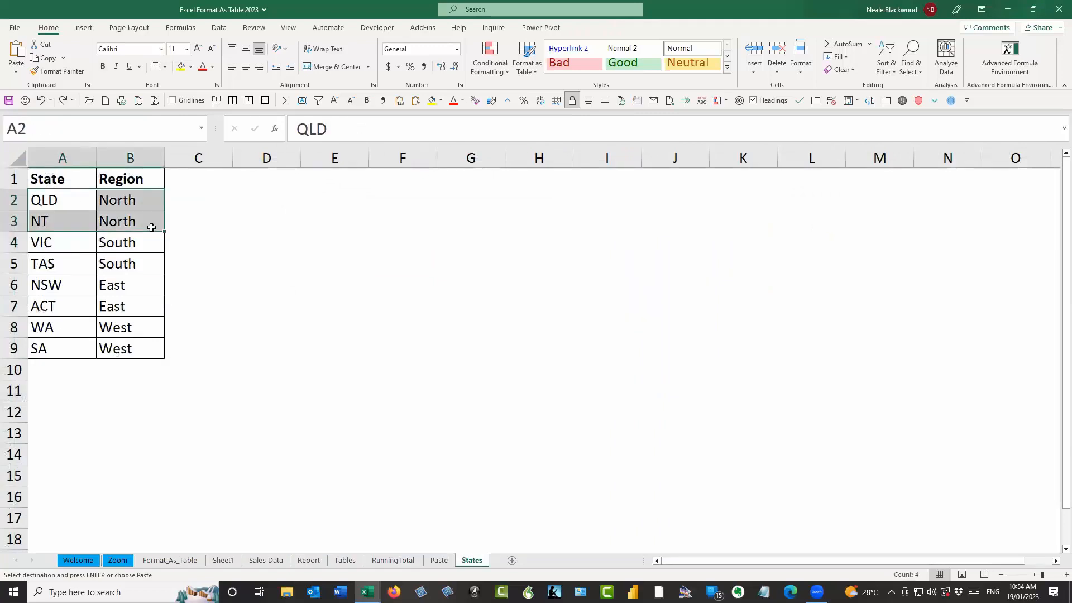
drag(77, 242, 141, 264)
drag(70, 285, 130, 350)
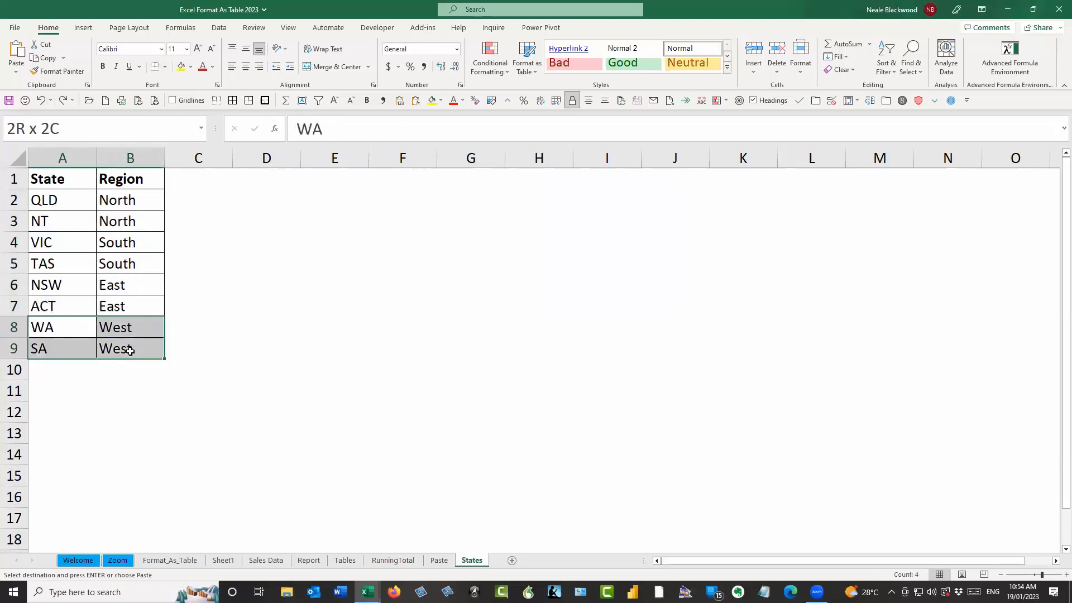
click(223, 323)
drag(136, 178, 120, 348)
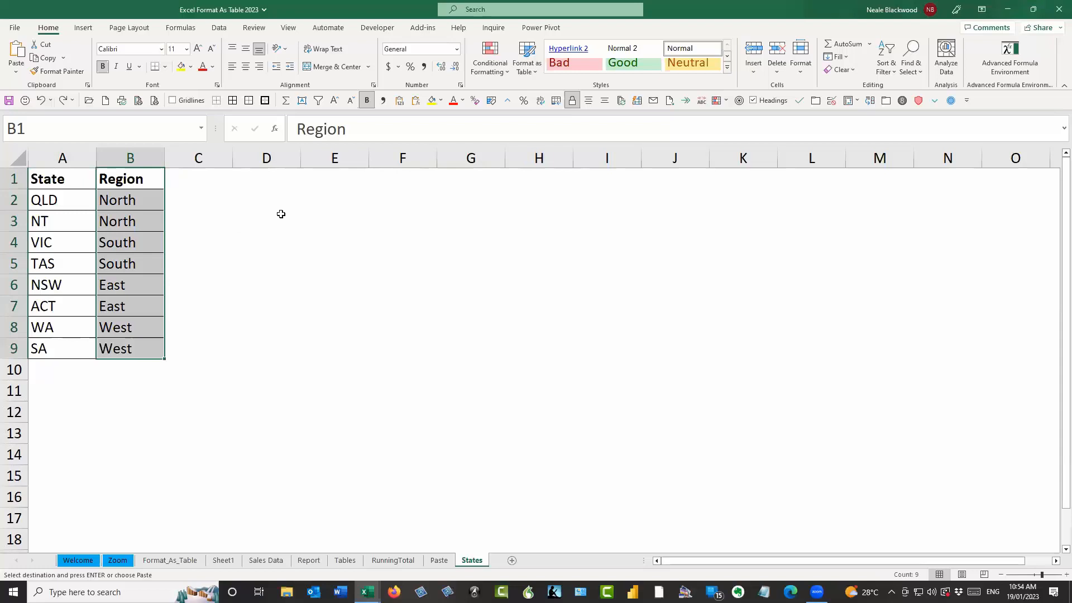
Step: Examine the empty header cell O1 beside the sales table and the state entries in the Sales_State column
click(272, 561)
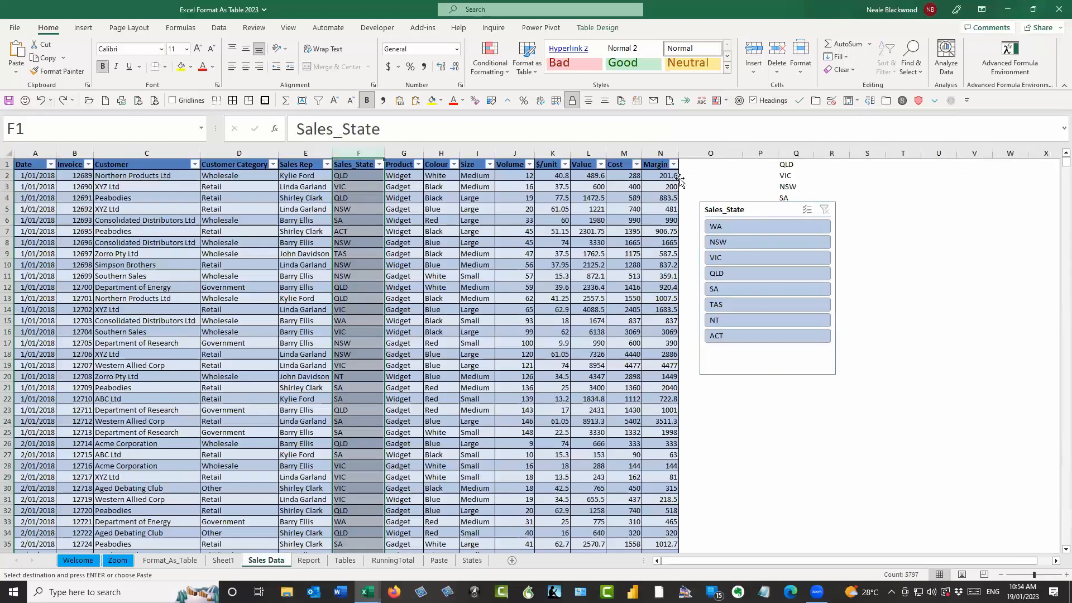
click(704, 166)
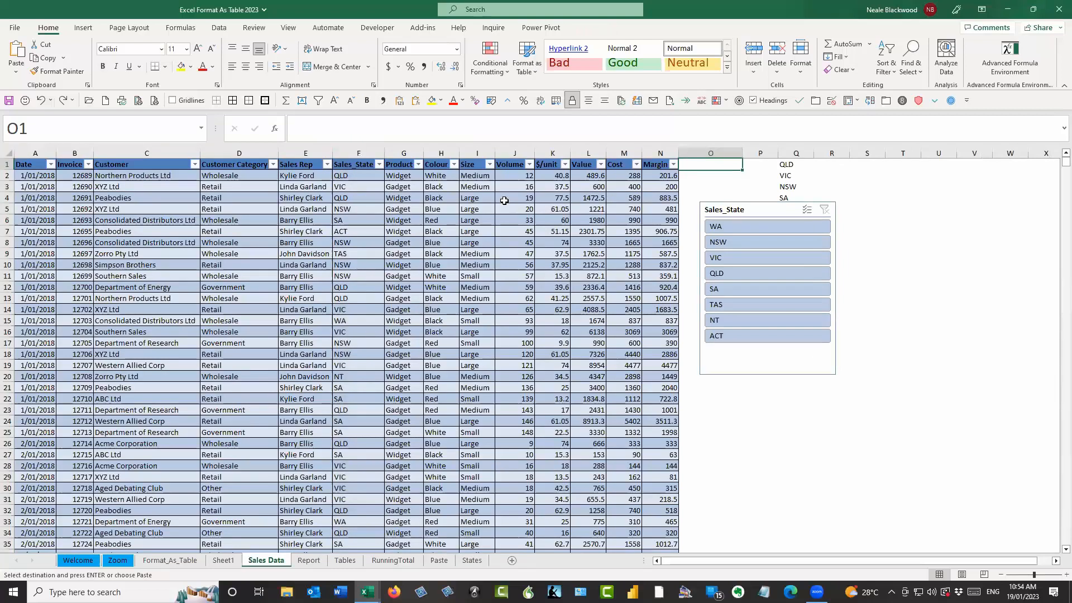
drag(357, 176, 348, 319)
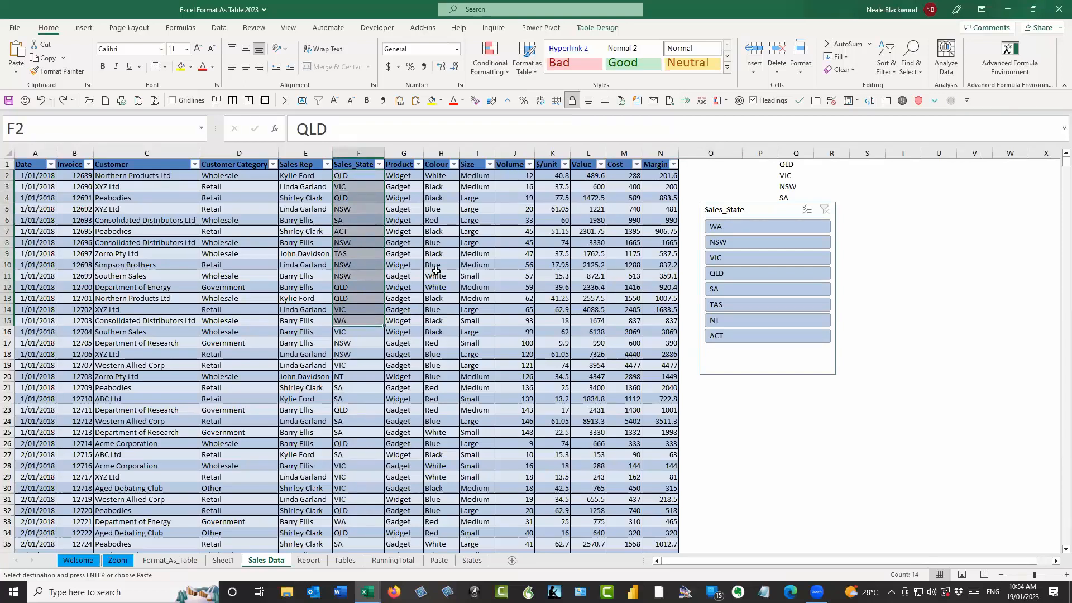
click(357, 231)
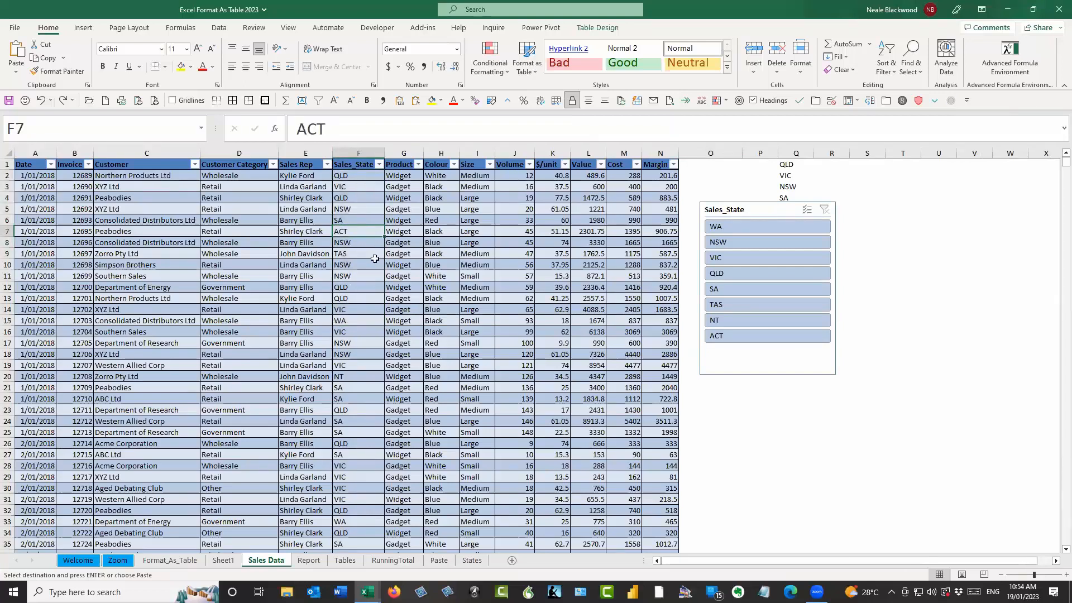
click(372, 254)
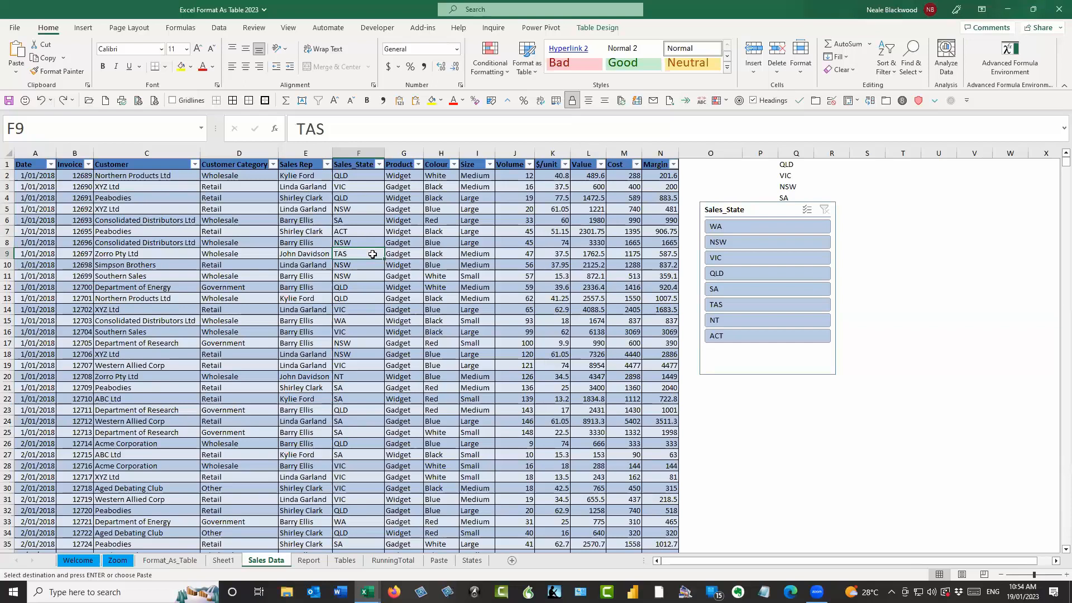
click(372, 242)
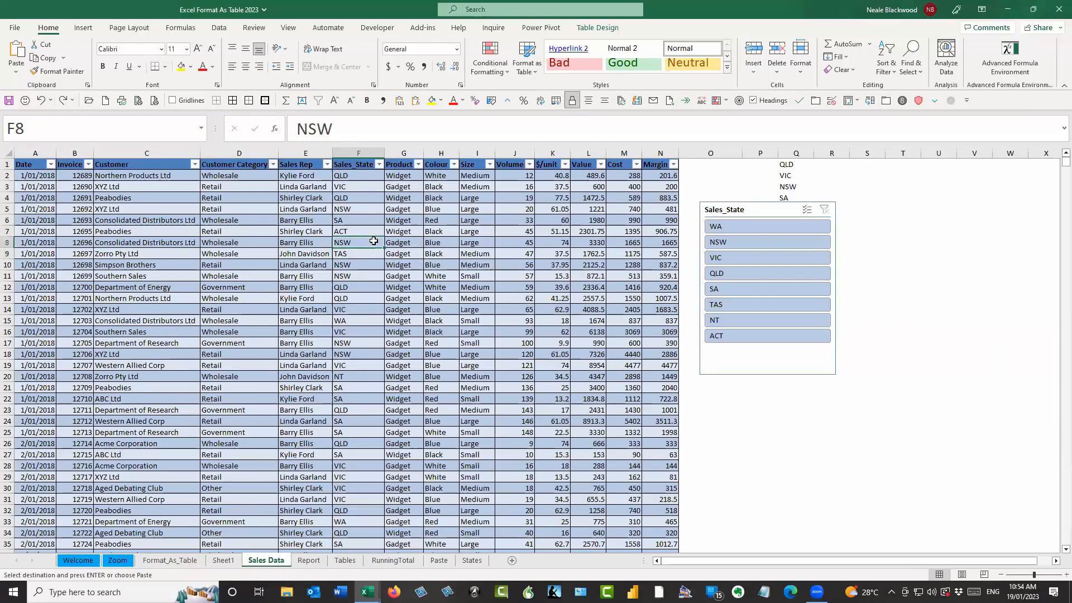
click(400, 243)
click(362, 266)
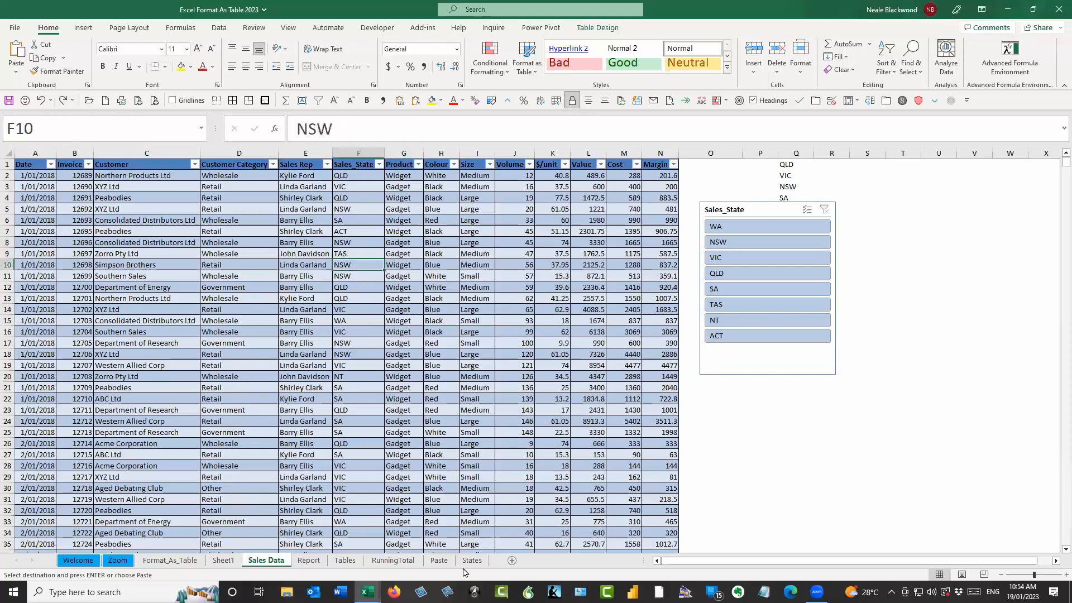
Step: Convert the State and Region list on the States sheet into an Excel table with headers
click(472, 560)
click(75, 192)
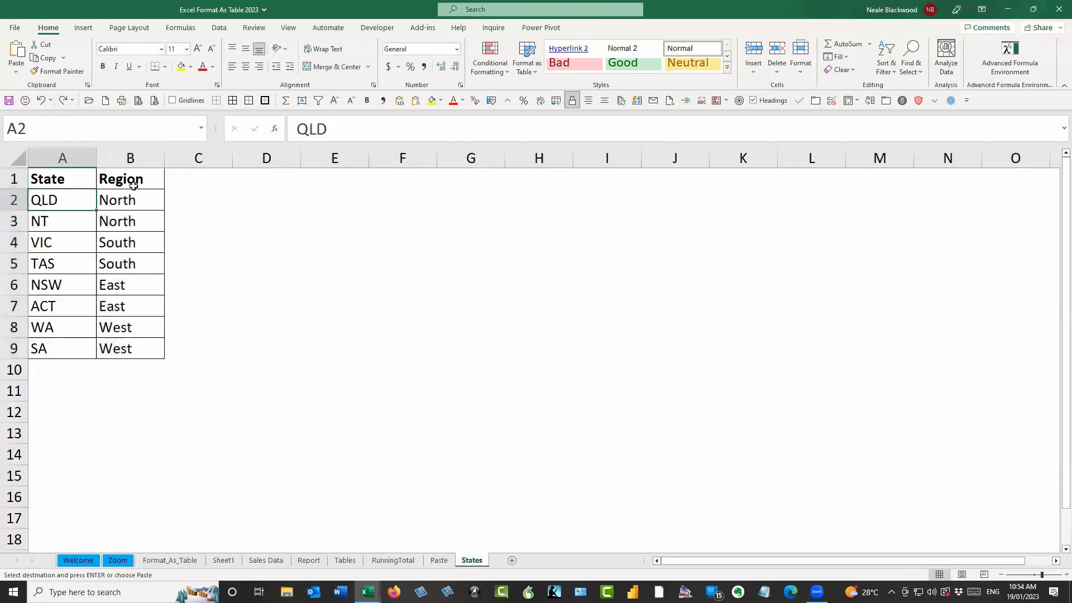
click(142, 204)
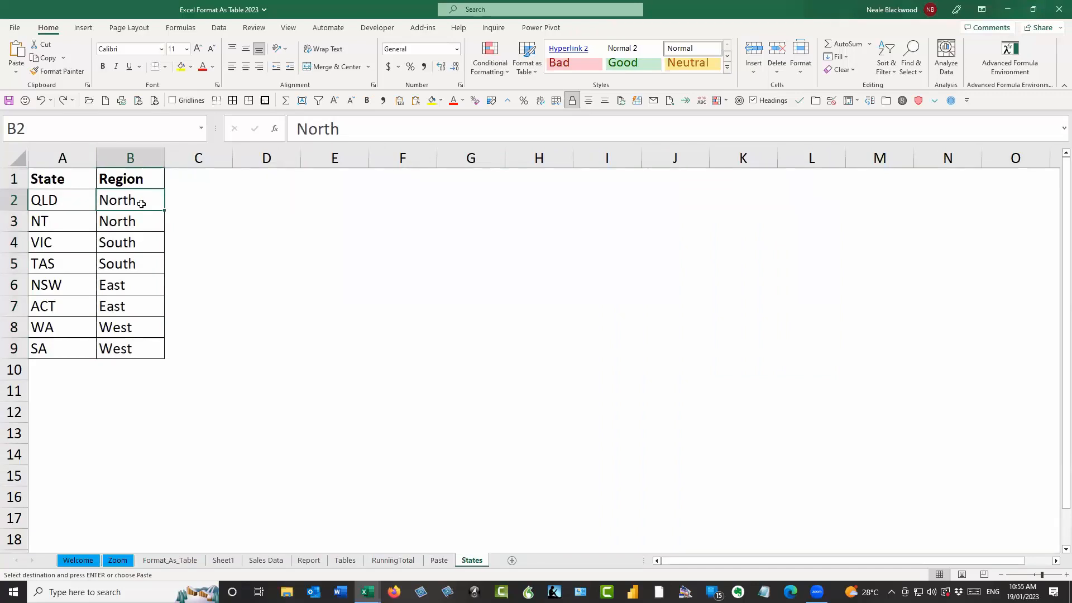
key(ctrl+t)
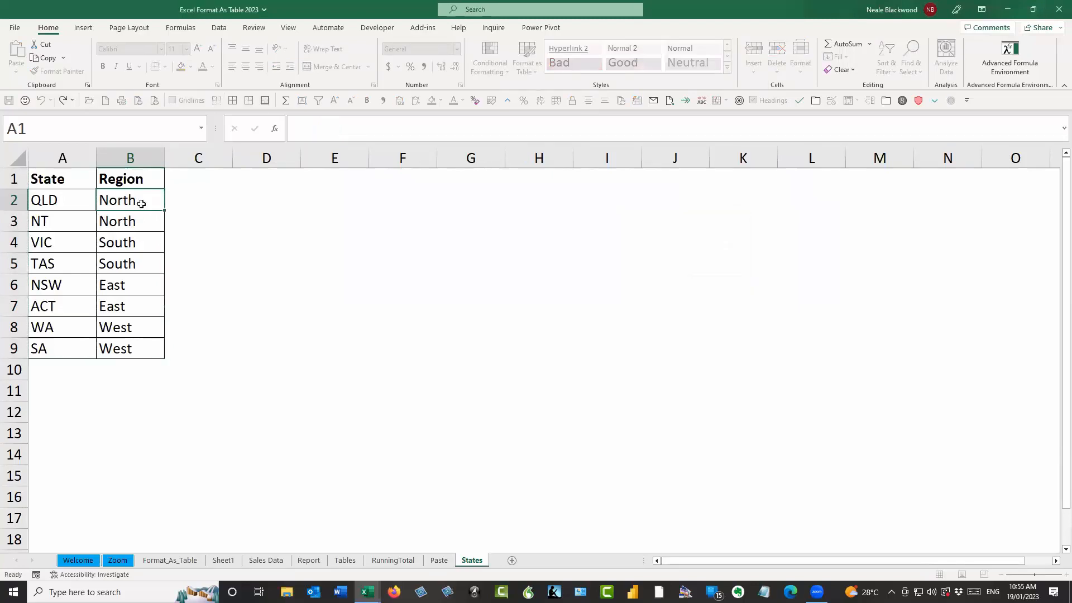
key(Return)
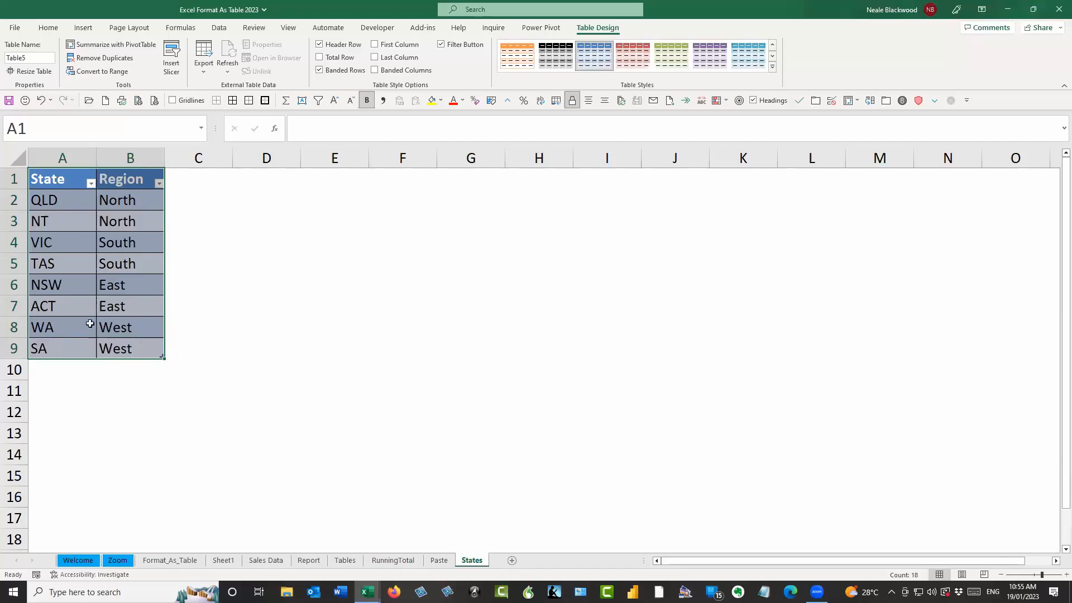
Step: Check the name of the existing States list table on the Tables sheet
click(432, 561)
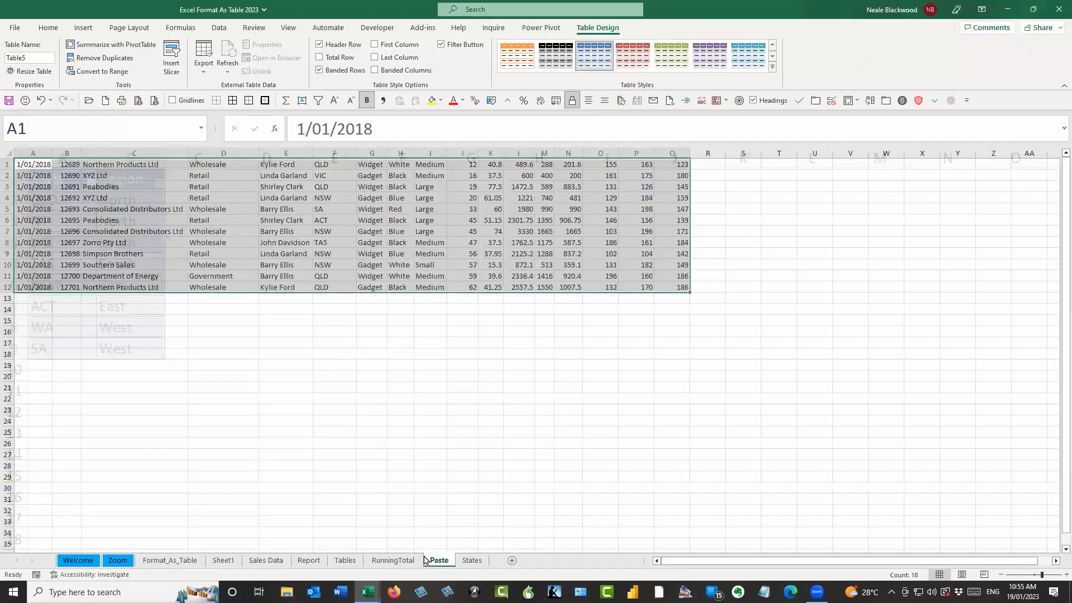
click(345, 560)
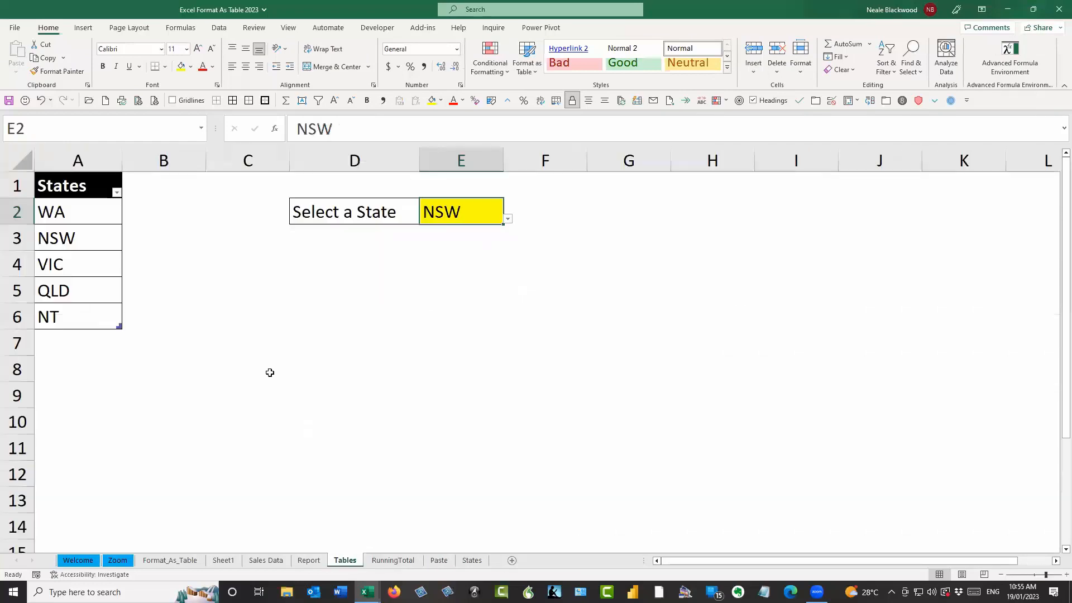
click(91, 211)
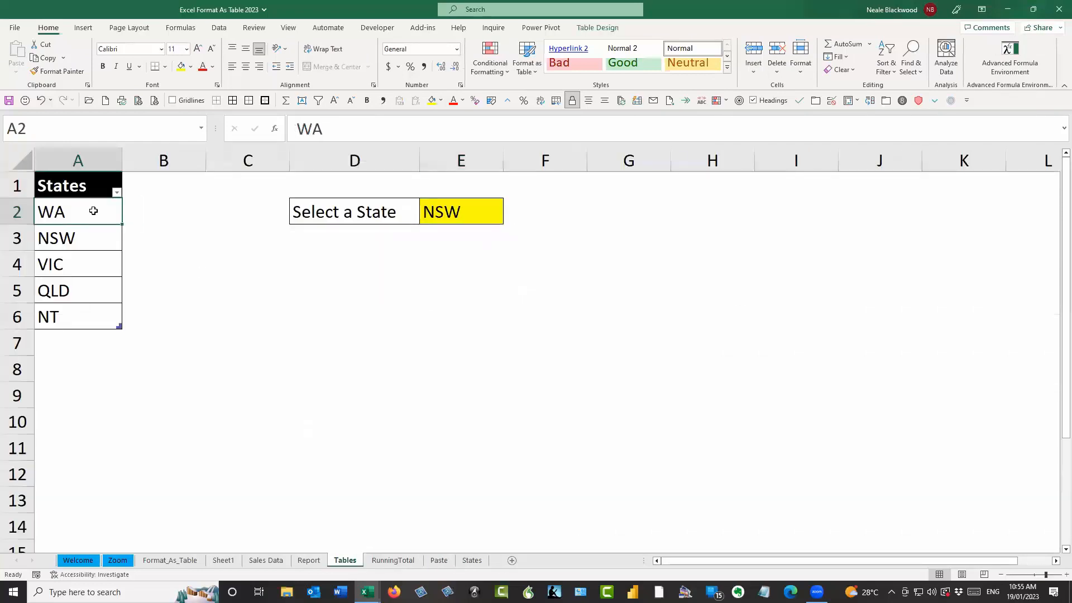
click(597, 27)
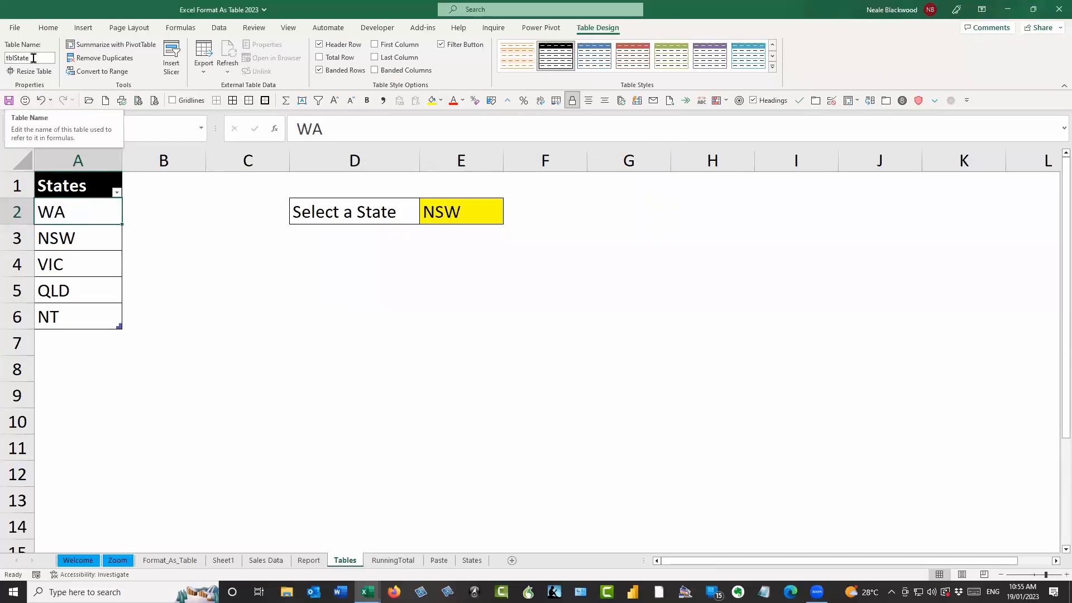
Step: Name the new State and Region table on the States sheet tbStates
click(472, 560)
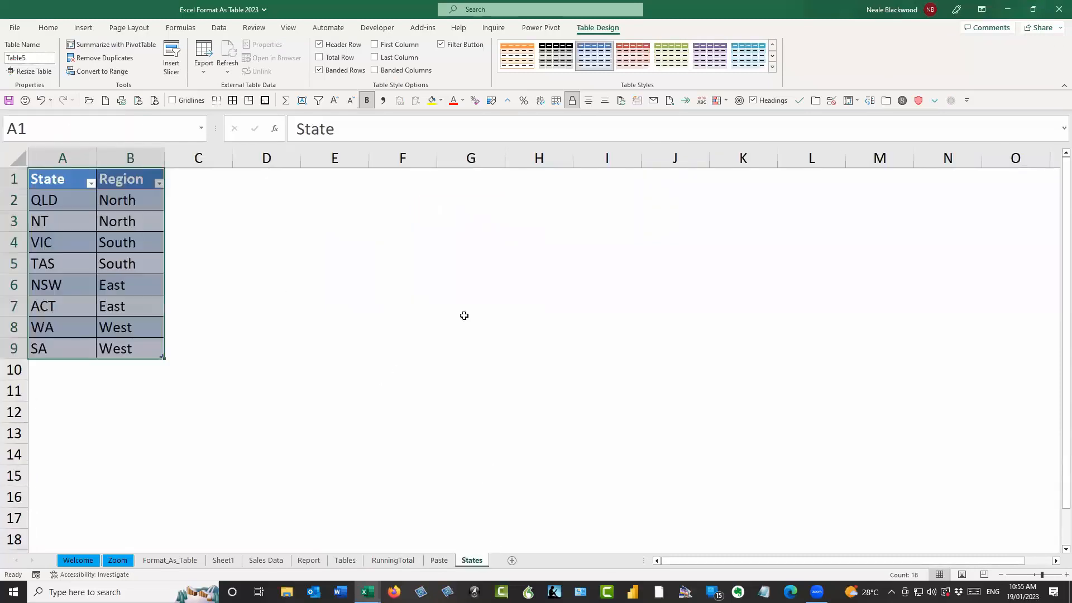
click(37, 58)
text(tbSTatestes)
key(Return)
click(129, 200)
click(132, 245)
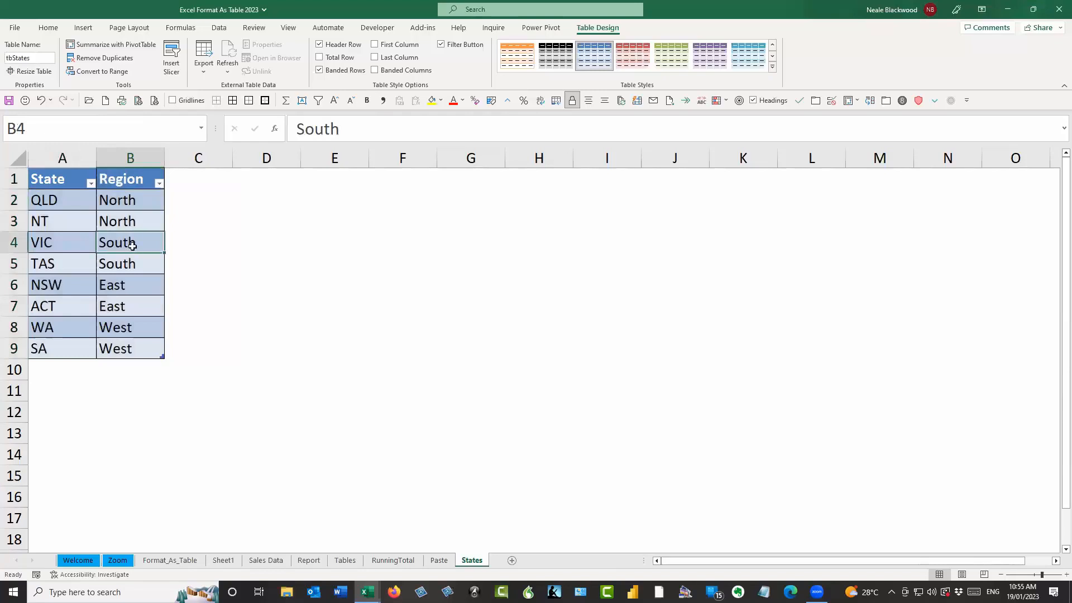
Step: Start a new table relationship with tblSales as the table and Sales_State as its foreign column
click(219, 28)
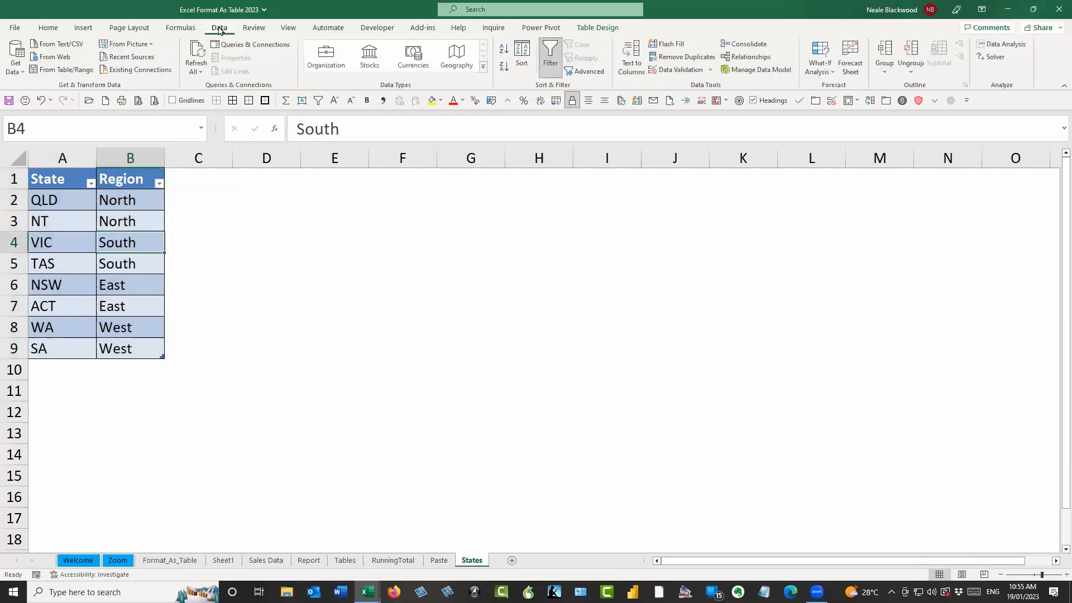
click(758, 58)
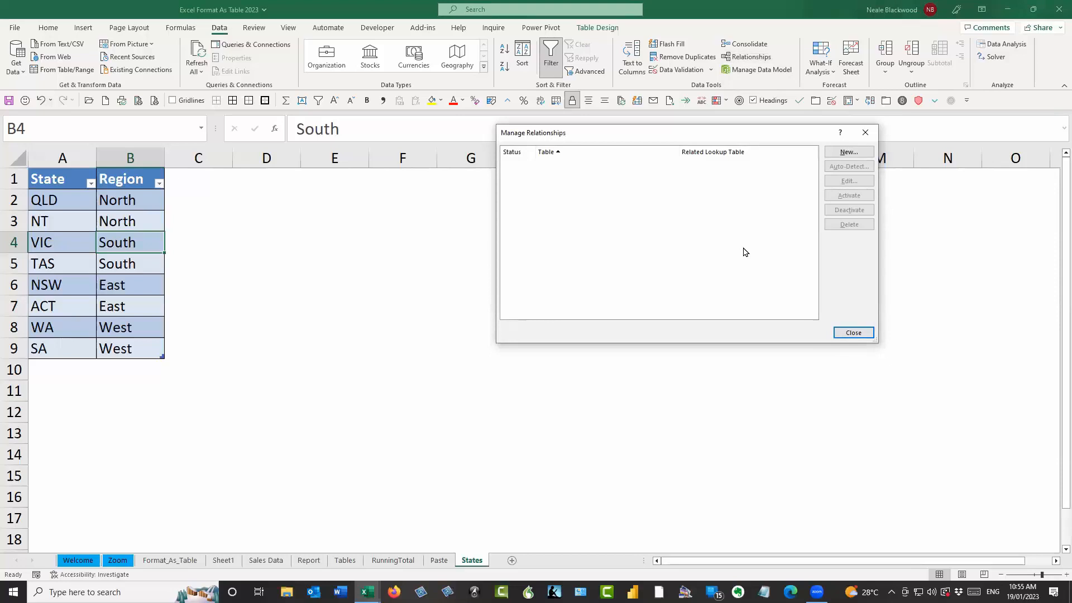
click(848, 152)
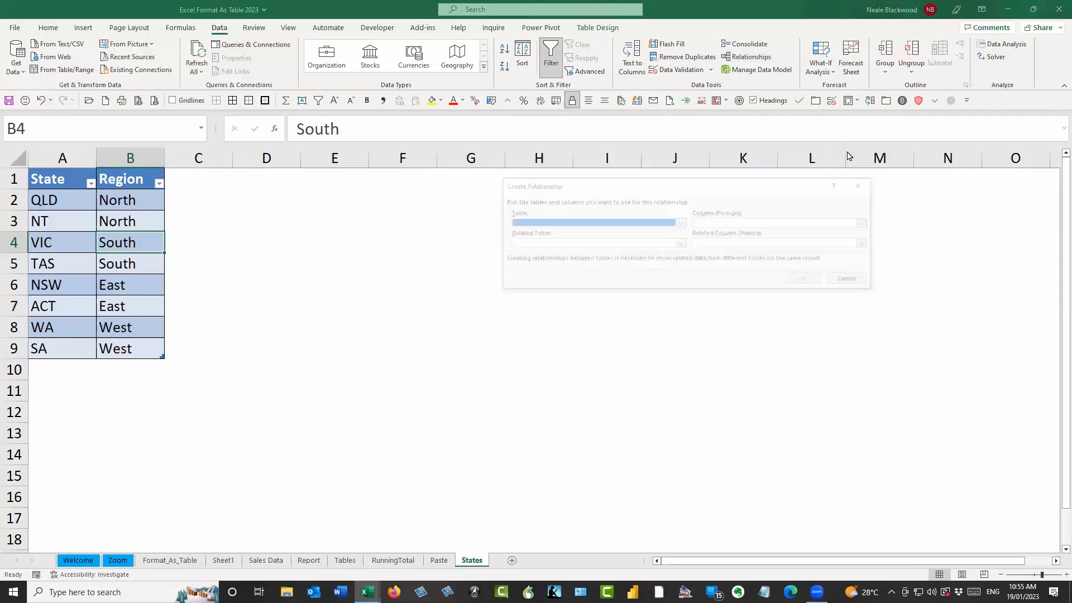
click(681, 223)
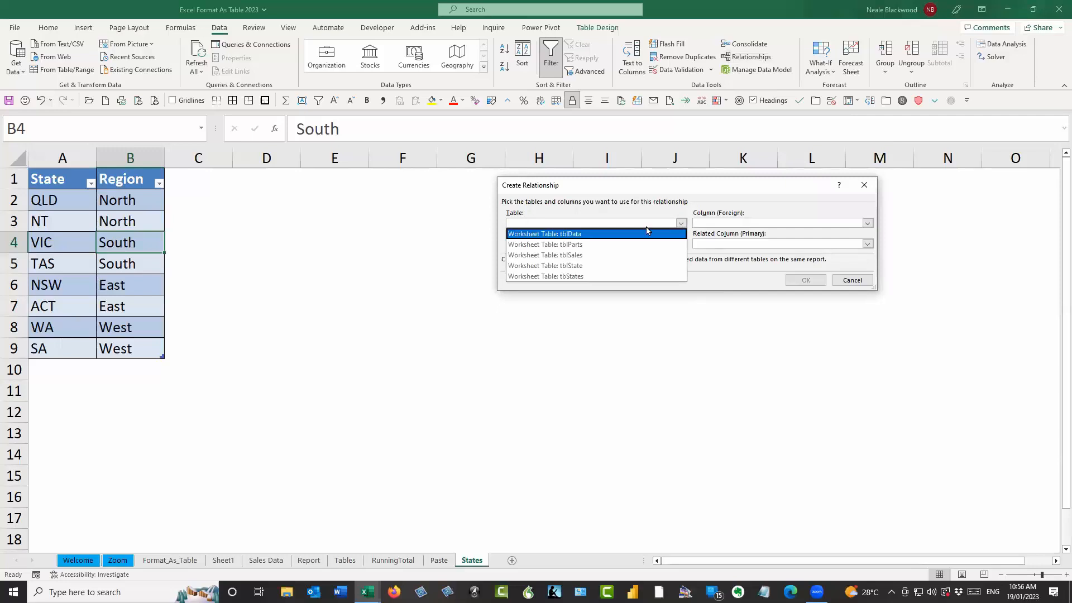
click(589, 259)
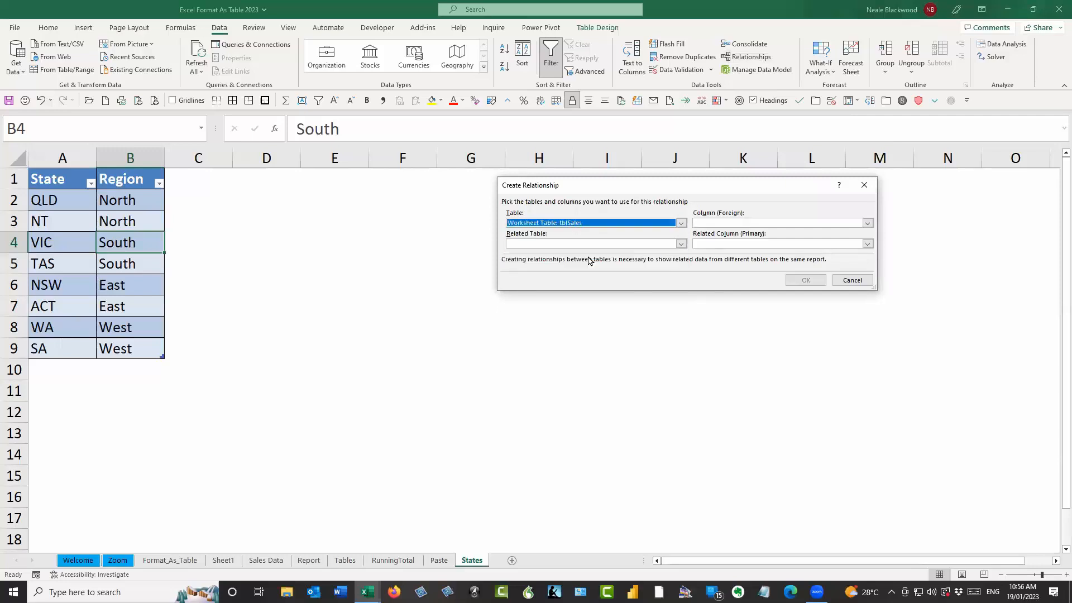
click(775, 225)
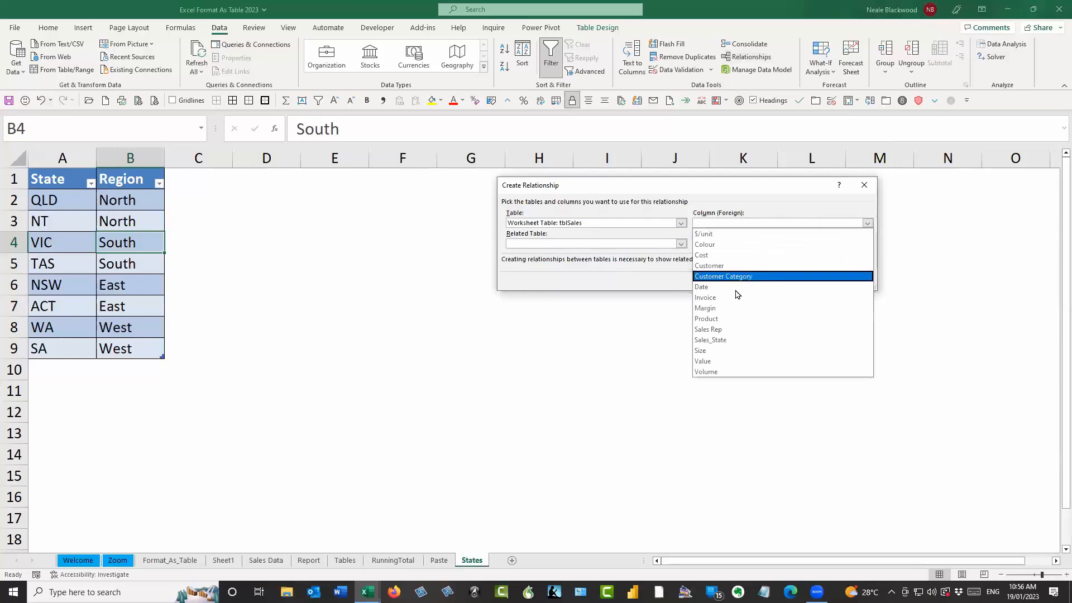
click(726, 343)
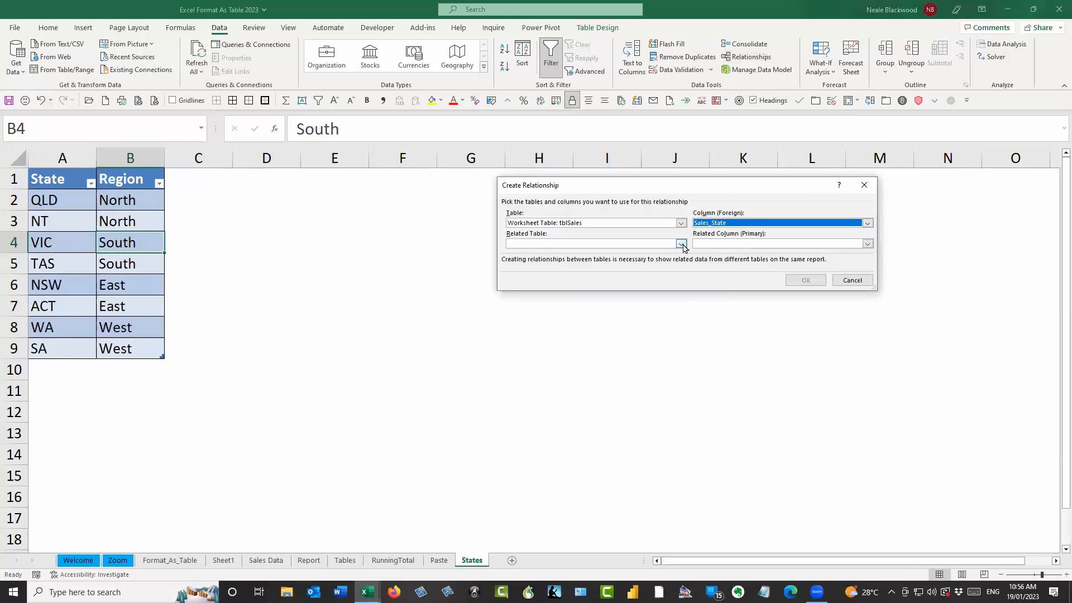
Step: Relate it to the State primary column of tbStates, create the relationship and close the relationship manager
click(681, 244)
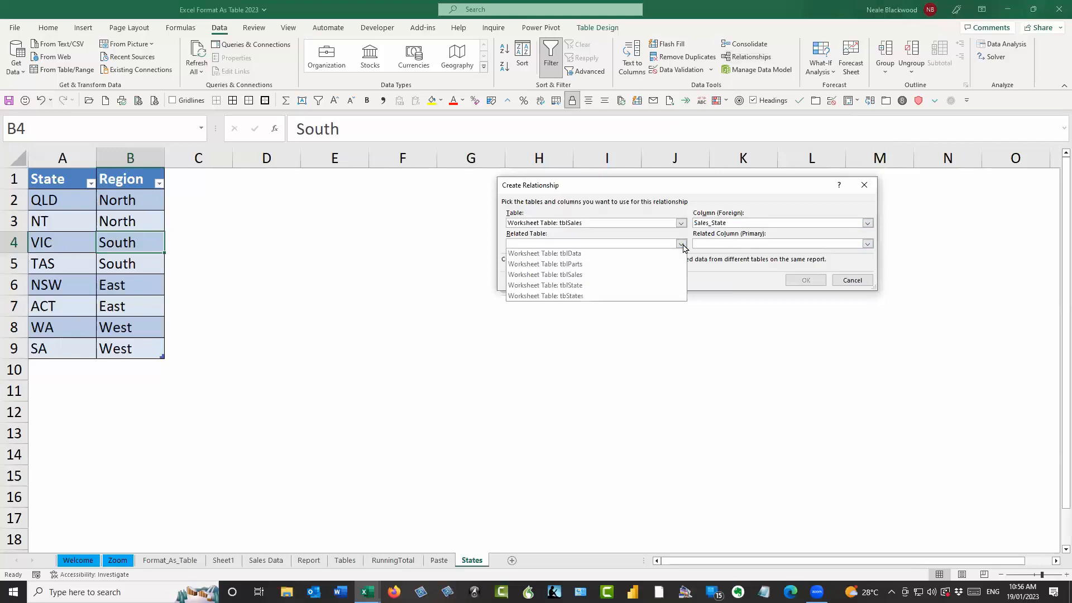
click(587, 297)
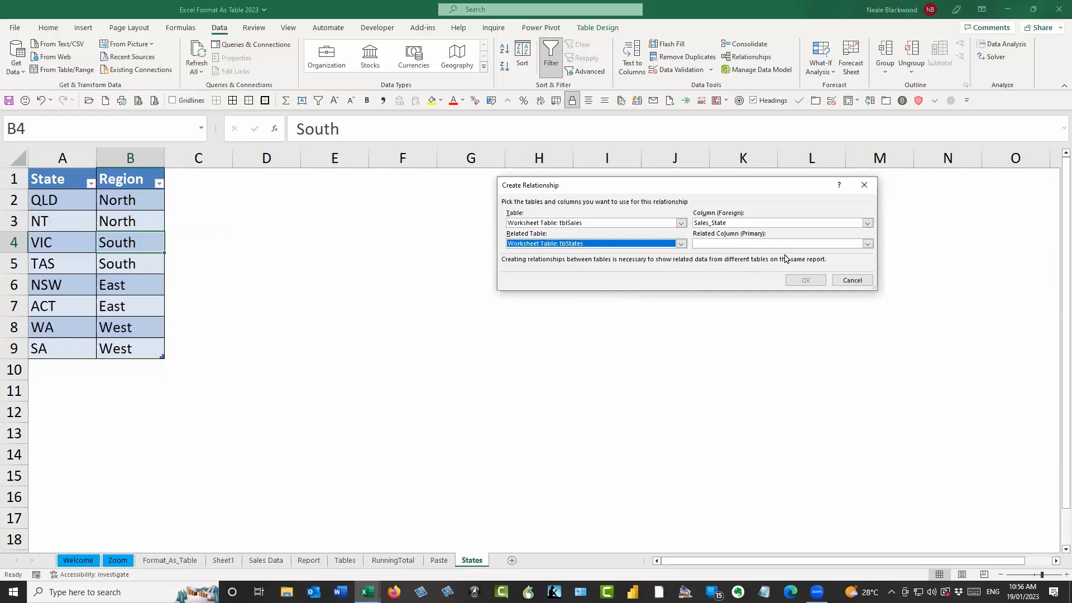
click(868, 244)
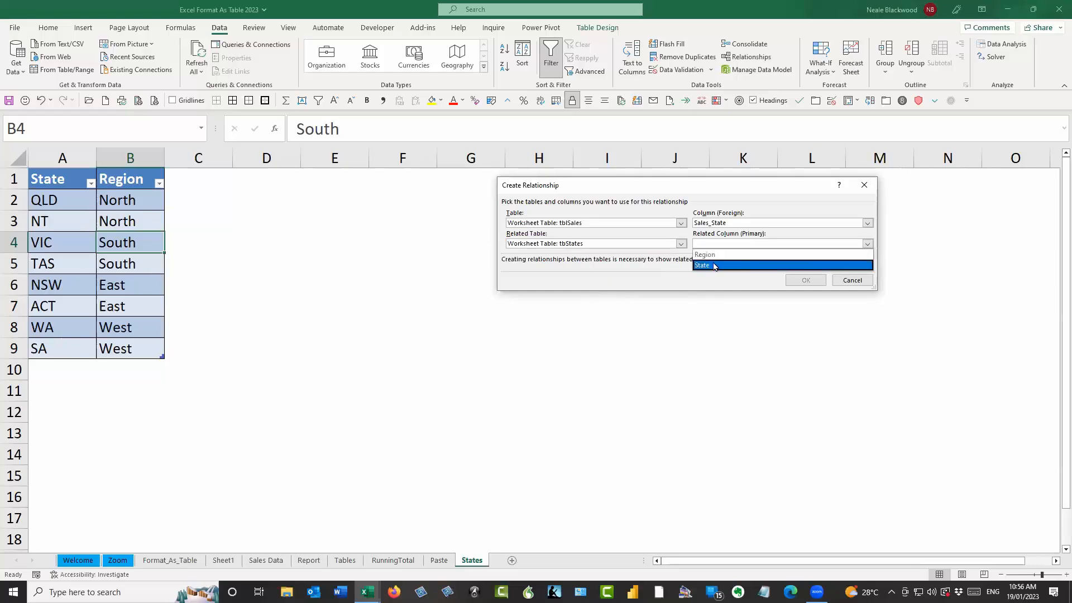
click(714, 266)
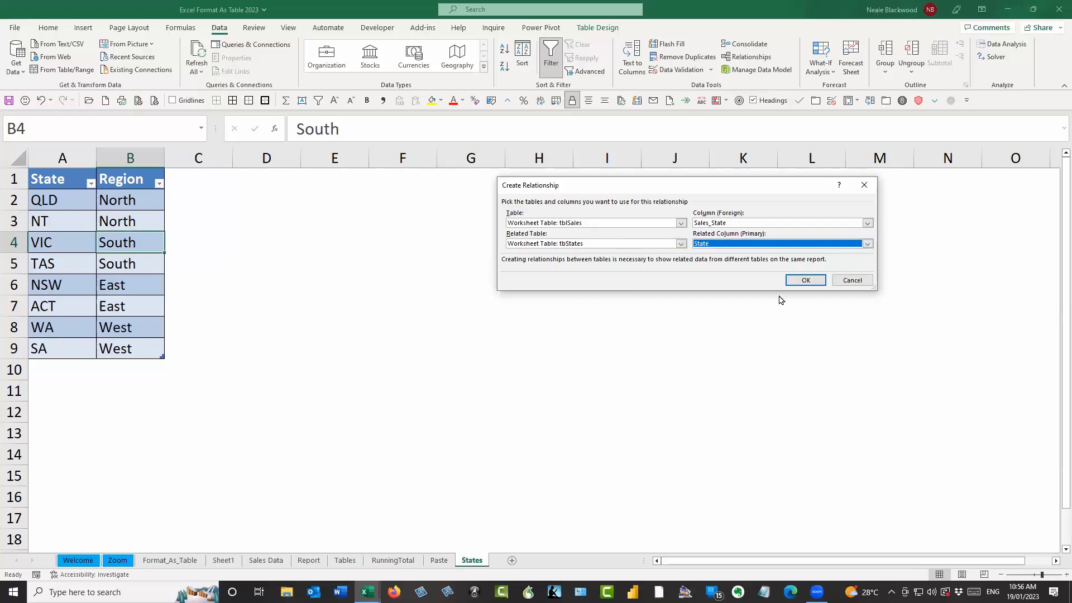
click(818, 283)
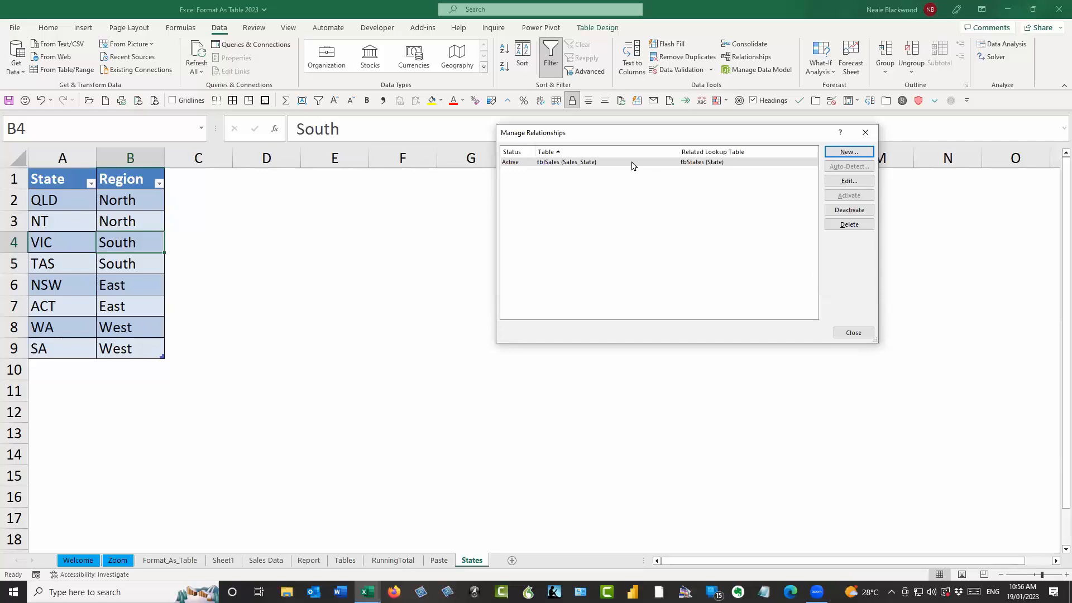
click(854, 333)
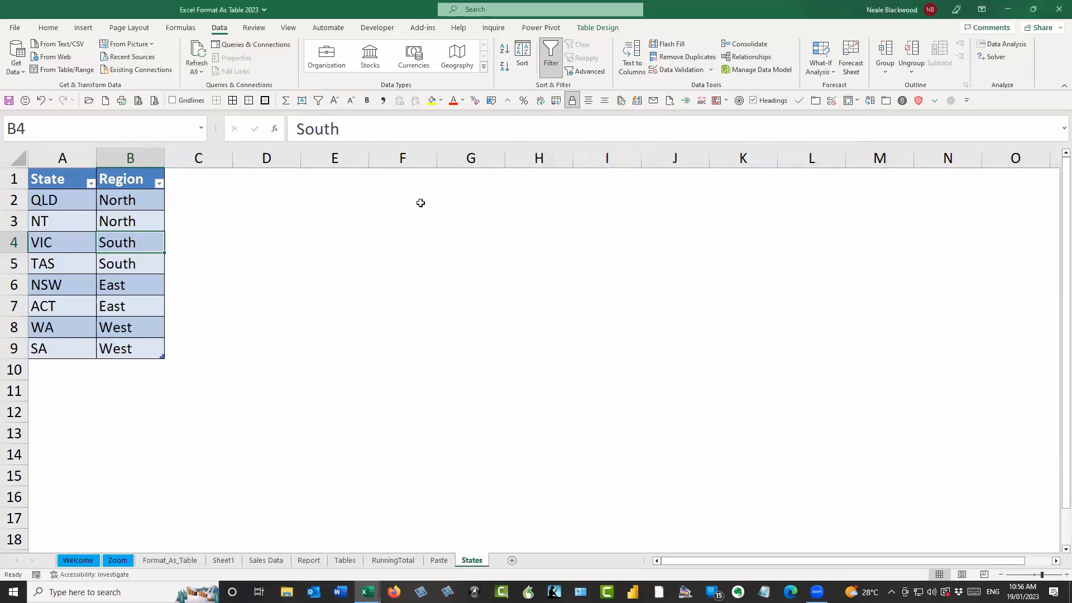
Step: Create a PivotTable from tbStates on a new worksheet, adding the data to the Data Model, and close its field list
click(84, 29)
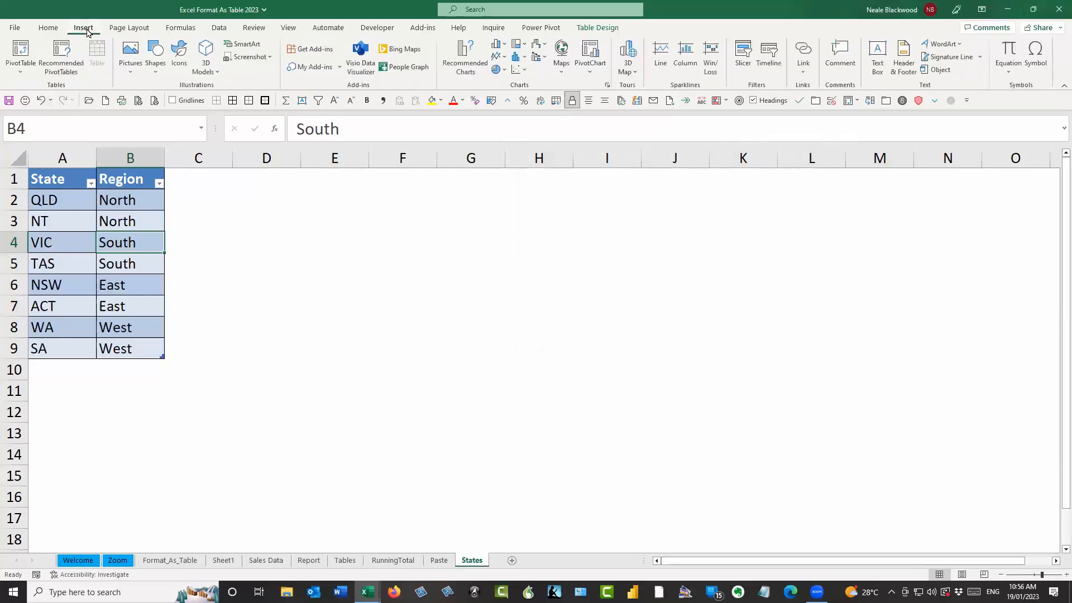
click(22, 72)
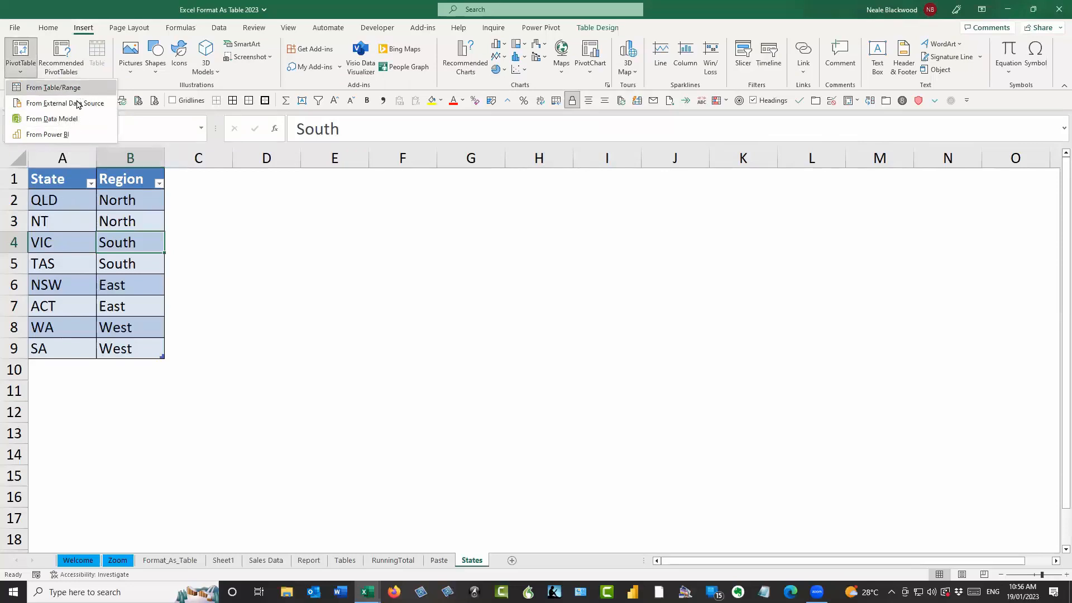
click(24, 56)
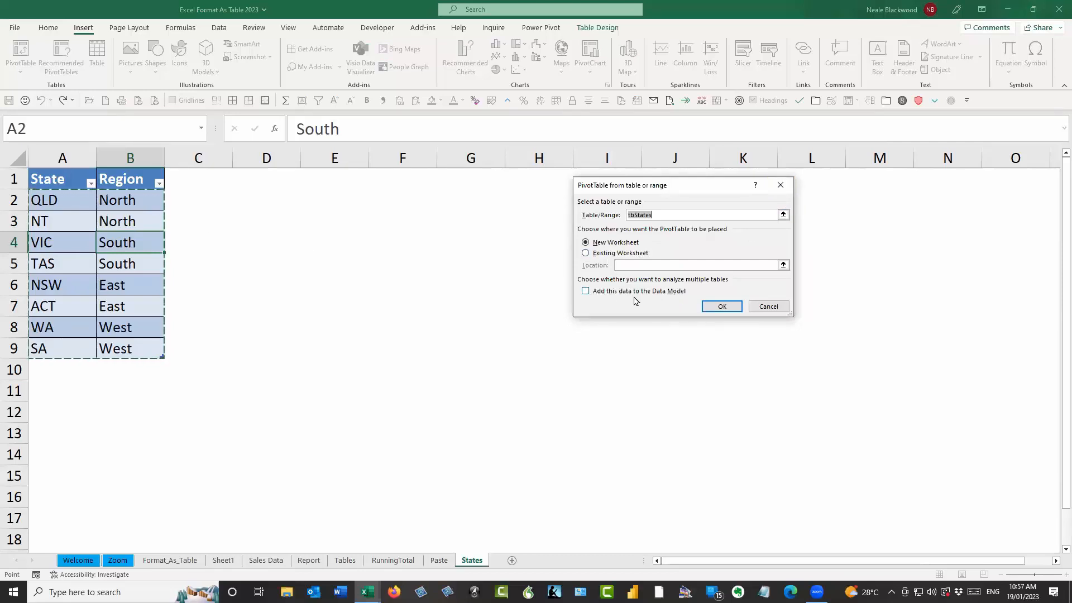
click(585, 291)
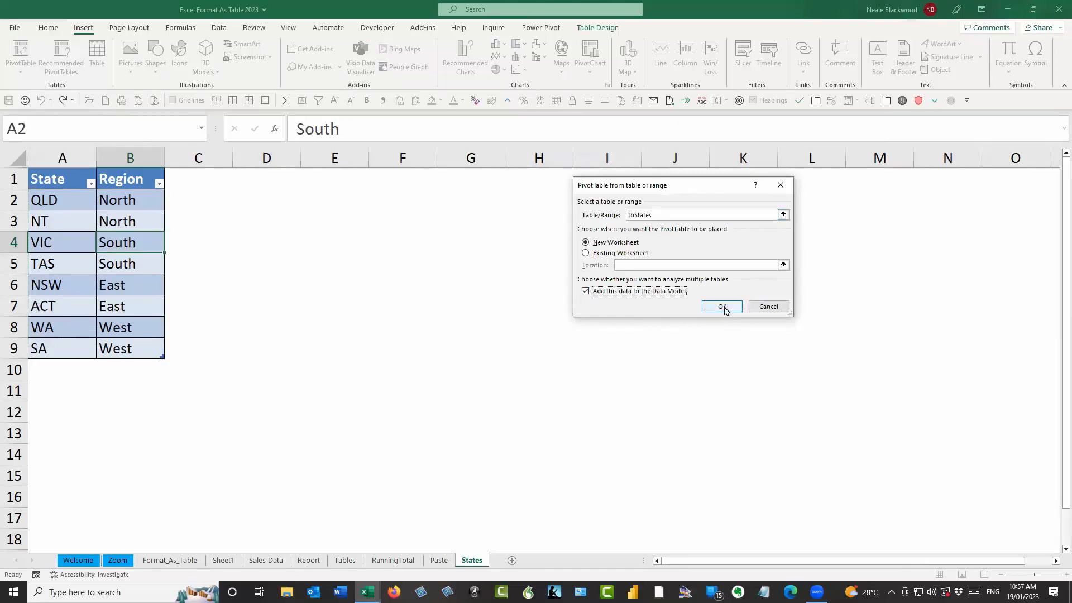
click(726, 310)
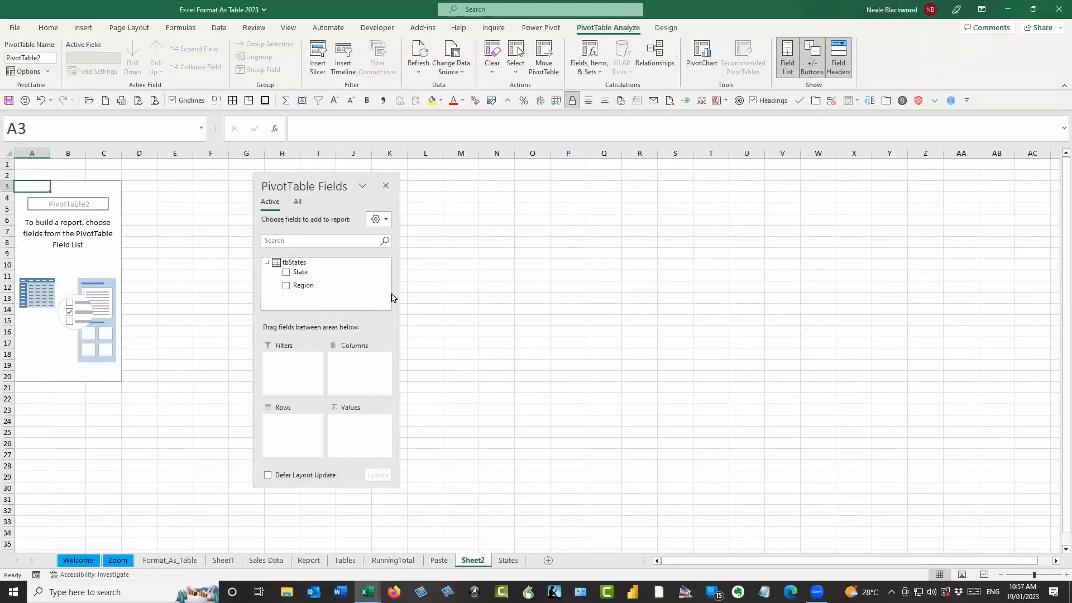
click(384, 188)
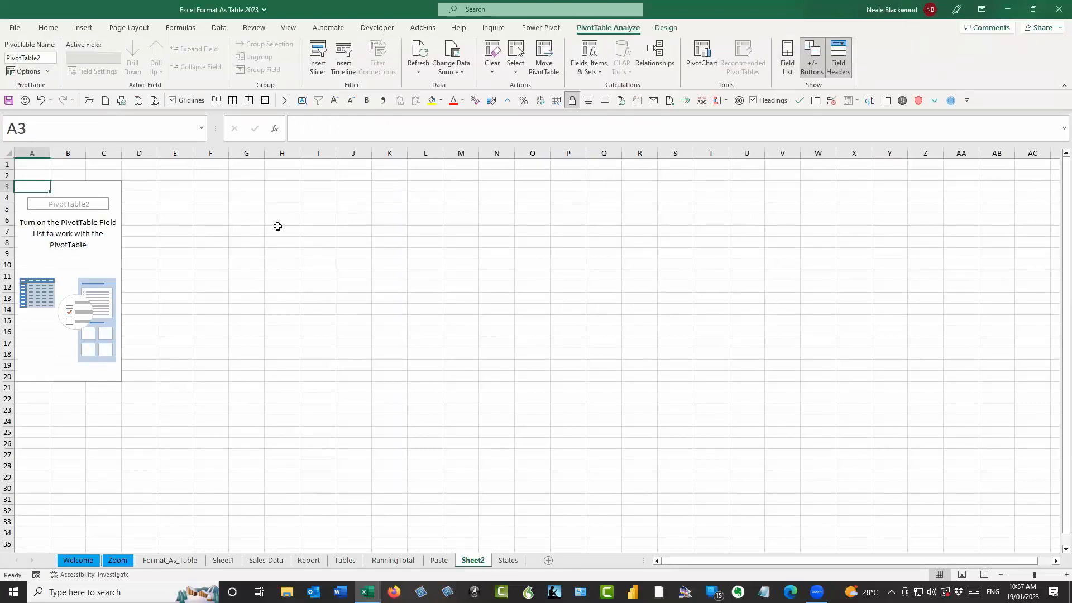
Step: Create a PivotTable from the Data Model on a new worksheet and enlarge its field list
click(83, 27)
click(22, 64)
click(196, 196)
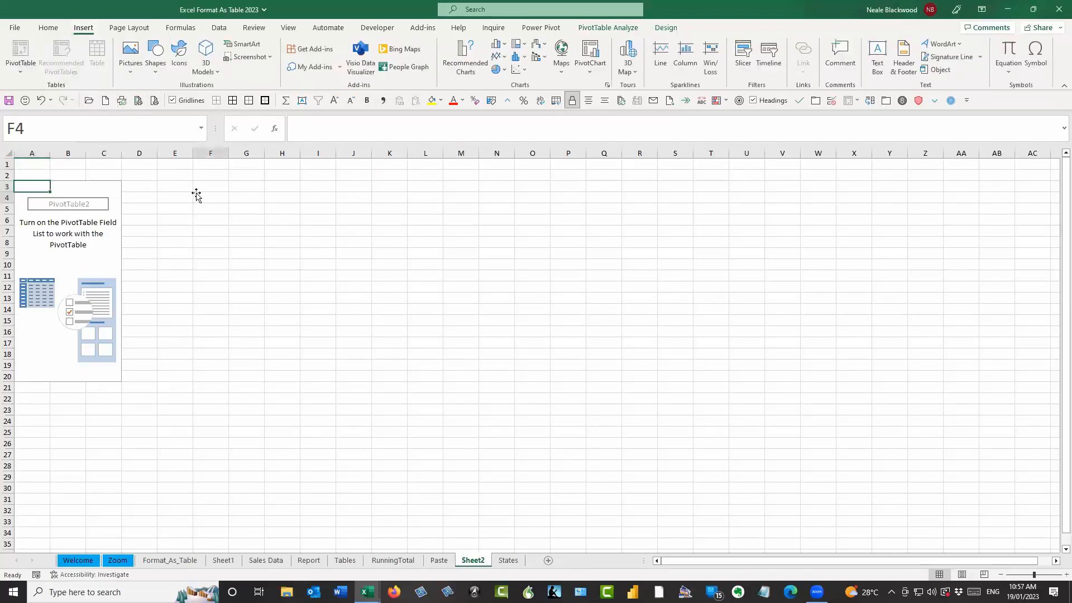
click(20, 64)
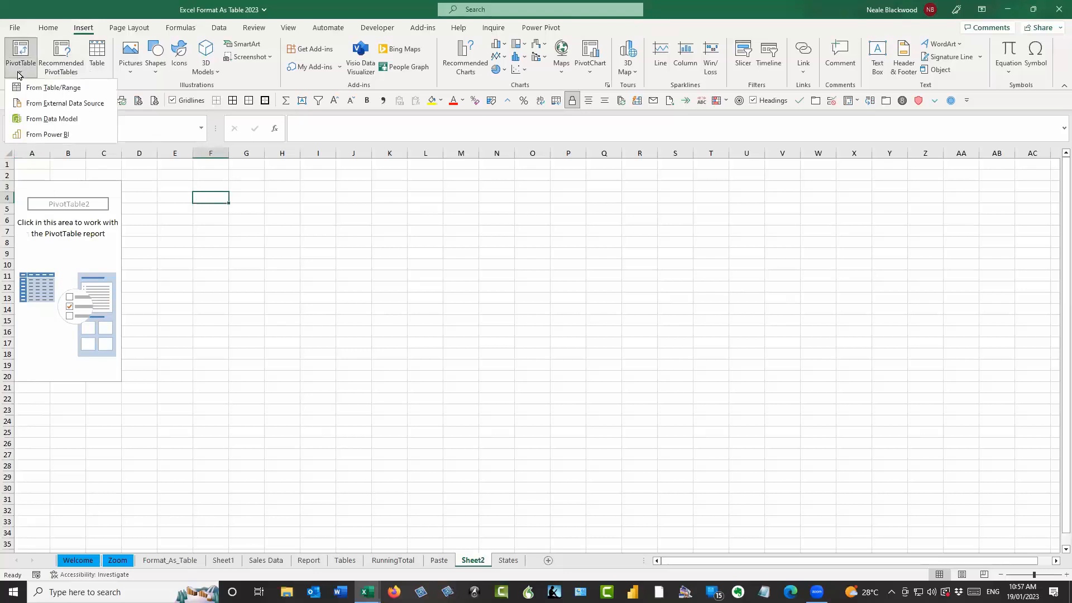
click(66, 124)
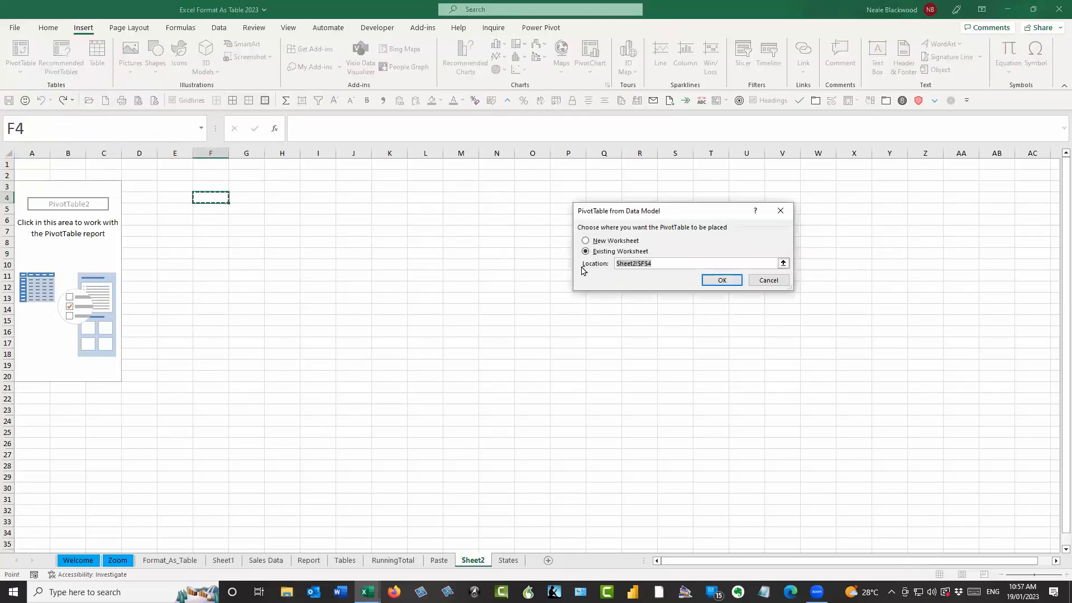
click(603, 244)
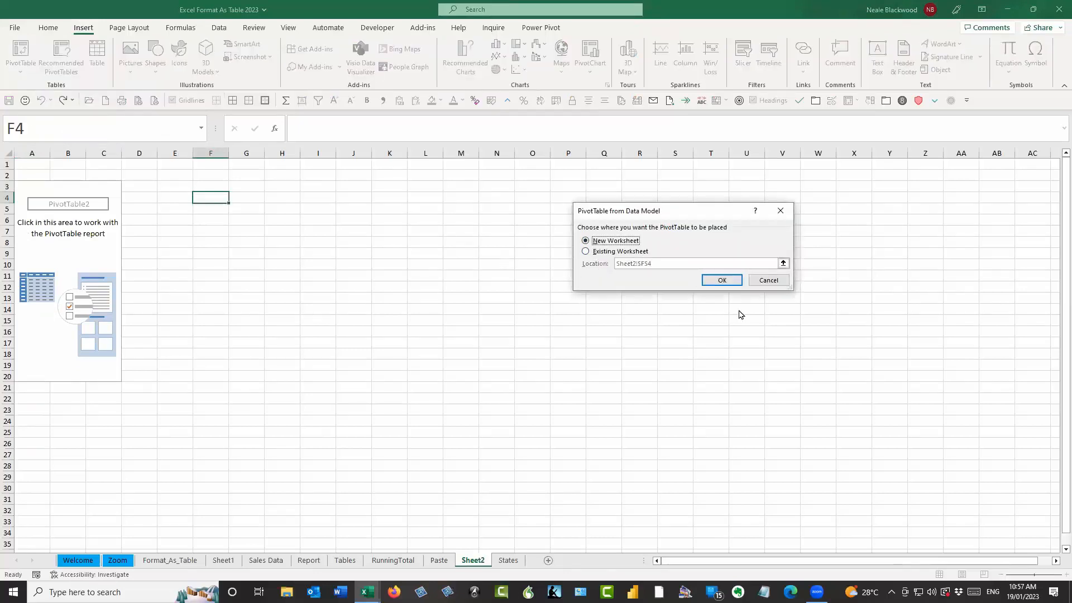
click(734, 284)
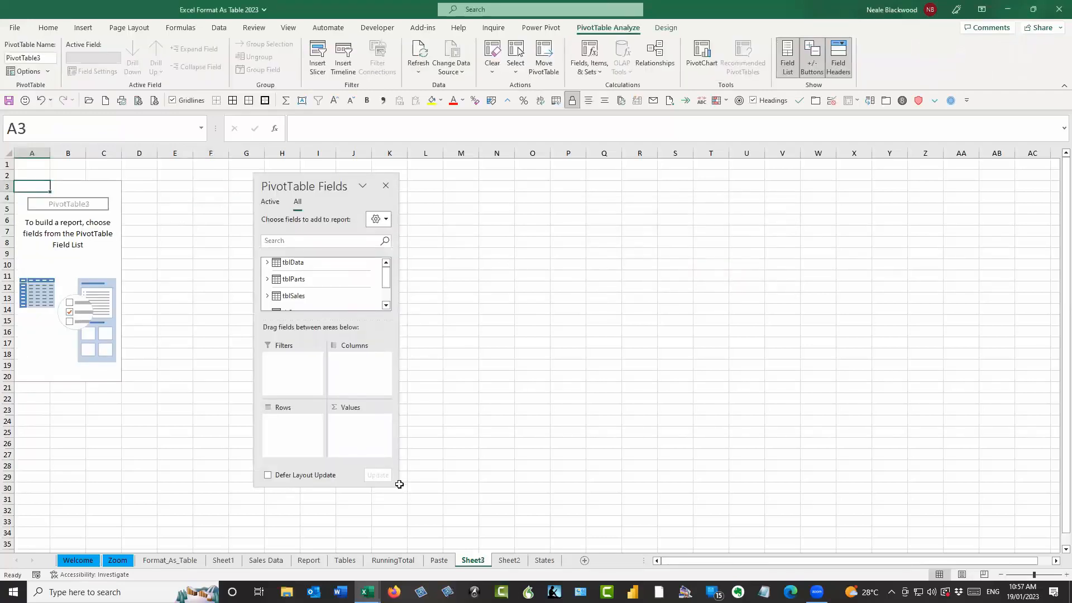
drag(397, 486, 650, 510)
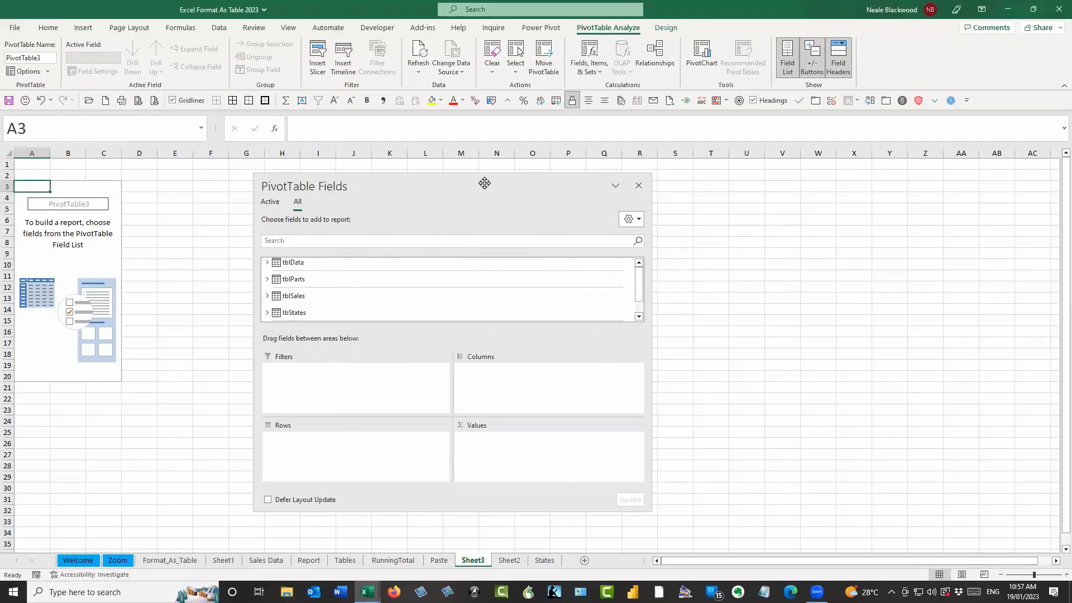
Step: Reposition and narrow the PivotTable field list, and add the Region field from tbStates to the rows
drag(484, 183, 591, 188)
drag(758, 338, 599, 339)
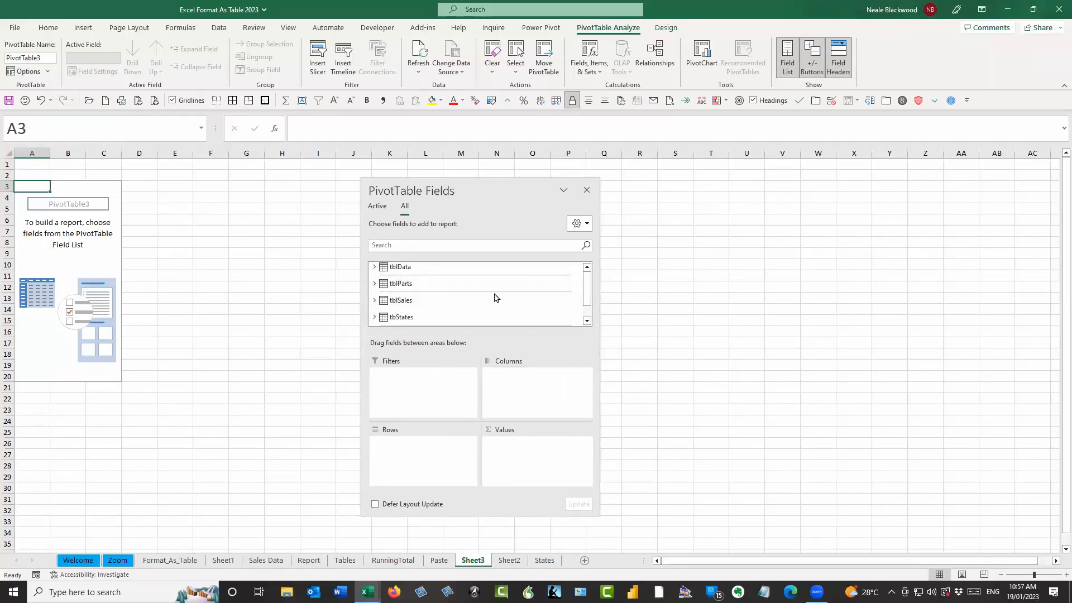
scroll(492, 297, down, 1)
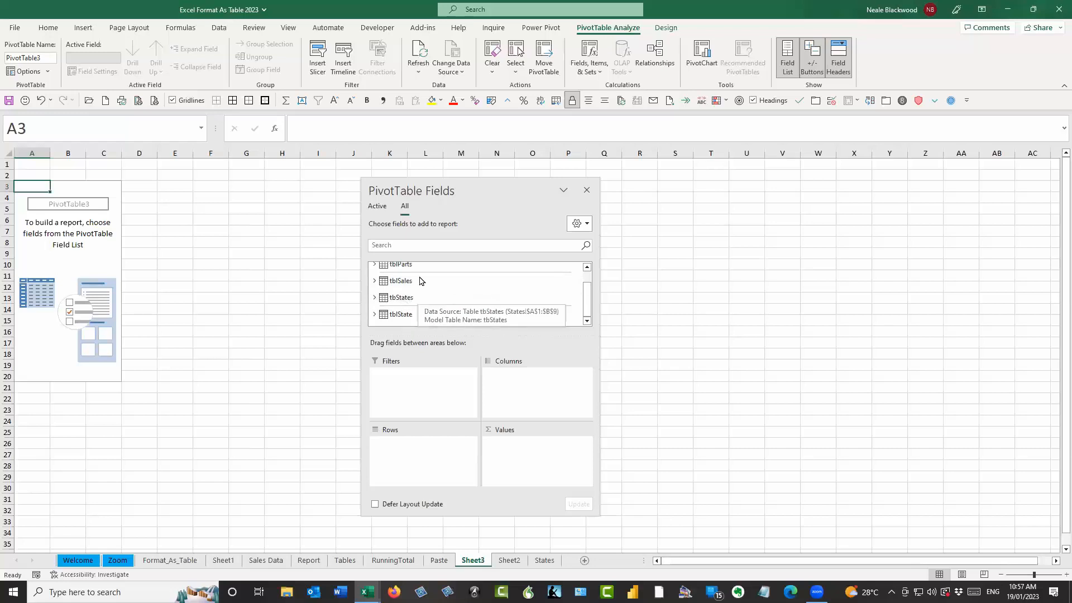
click(398, 300)
drag(408, 319, 433, 445)
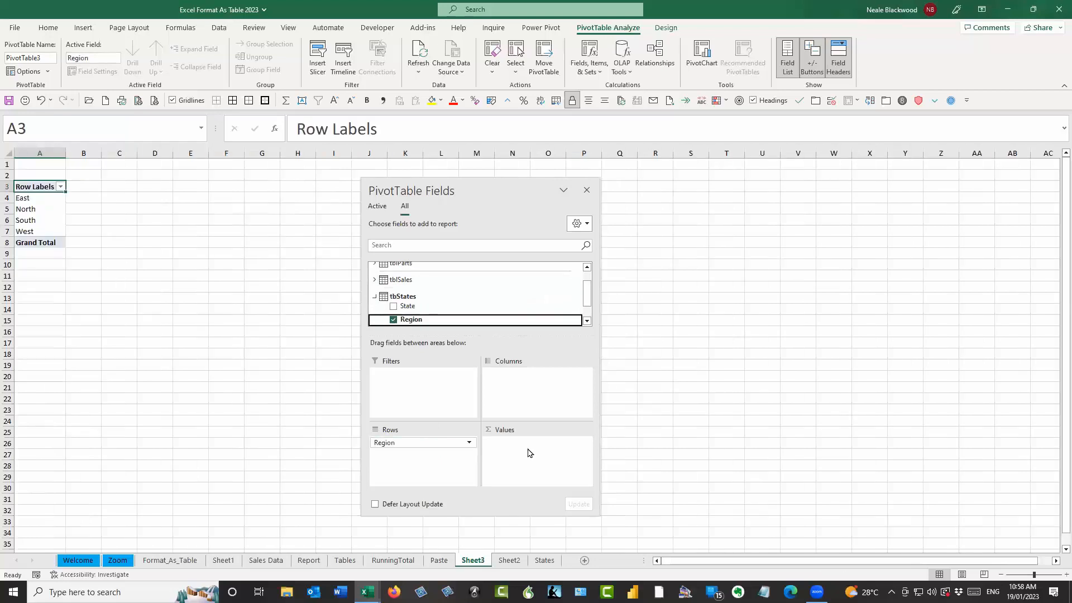
Step: From tblSales, add Product to the PivotTable's columns and Value to its values area
click(411, 282)
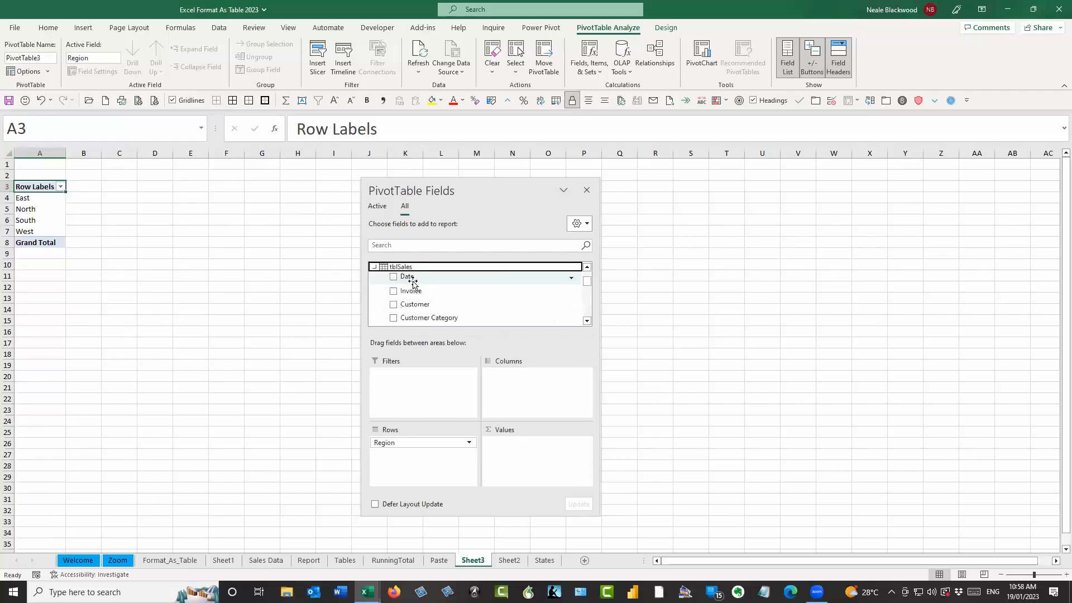
scroll(471, 310, down, 2)
drag(471, 310, 547, 403)
scroll(587, 311, down, 2)
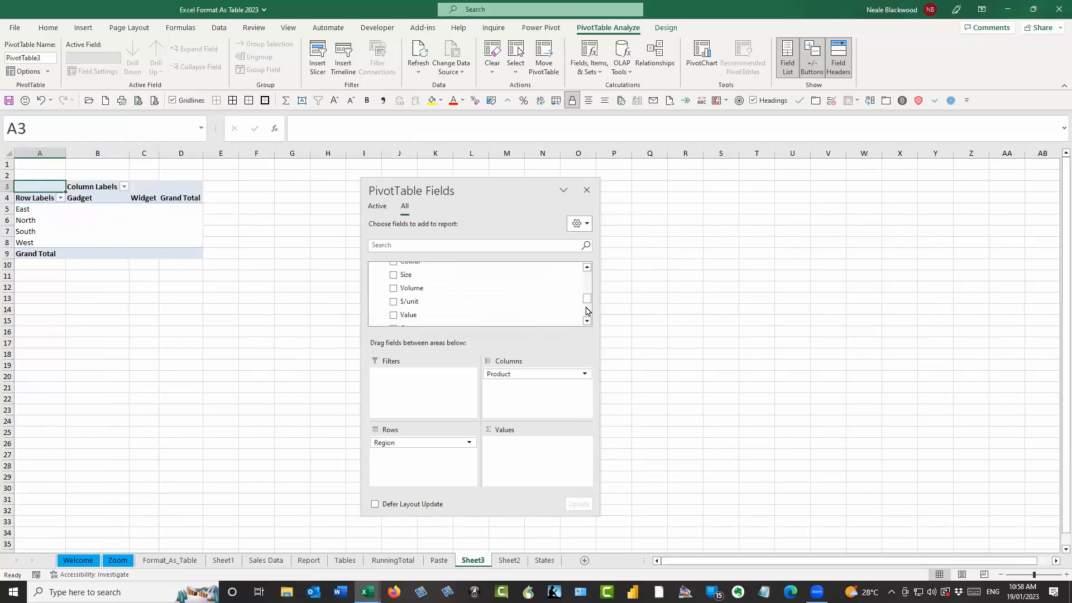
drag(503, 316, 546, 459)
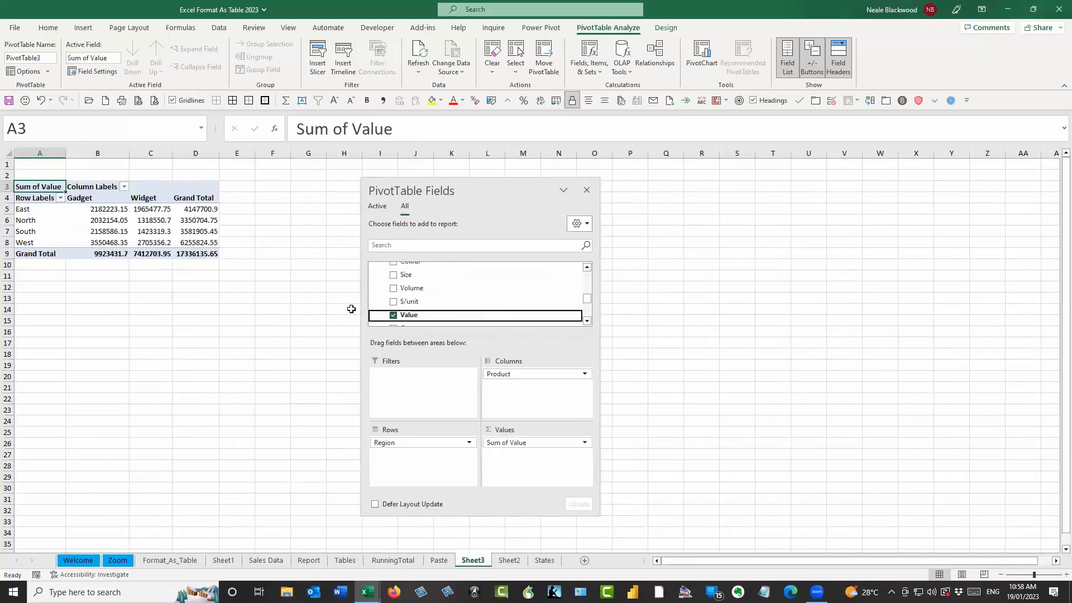
Step: Compare the PivotTable's region rows with the State and Region columns on the States sheet, and return to the PivotTable on Sheet3
click(189, 220)
click(114, 223)
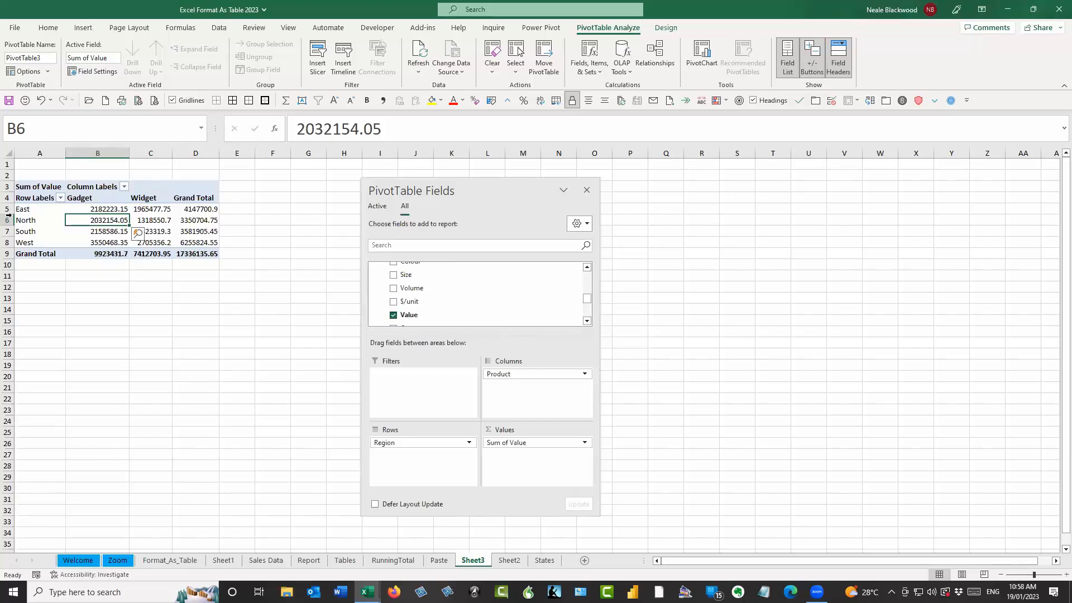
drag(40, 211, 44, 238)
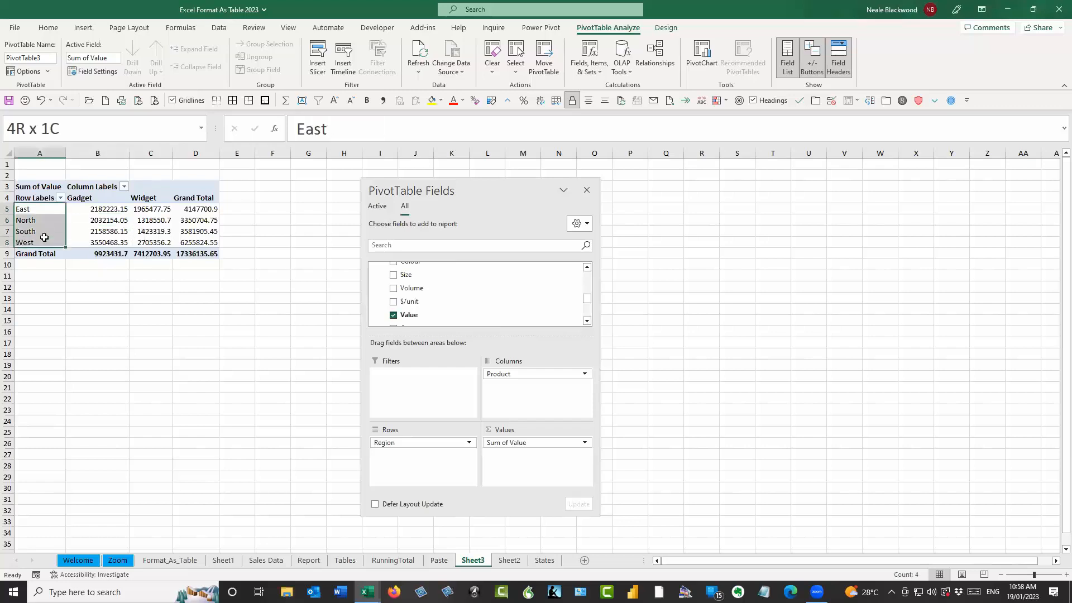
click(105, 220)
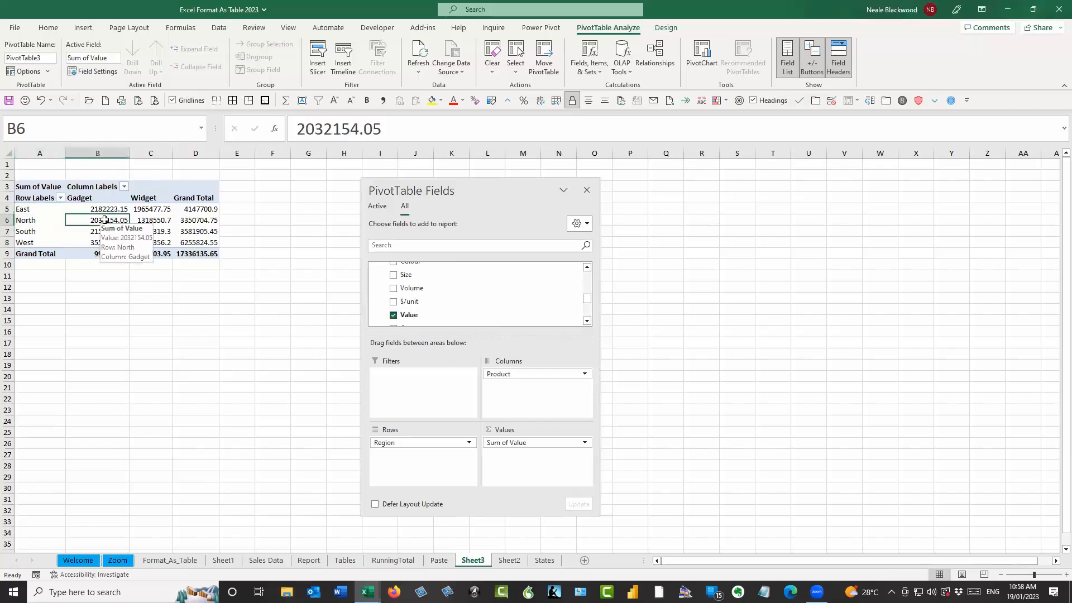
click(534, 561)
drag(68, 197, 69, 355)
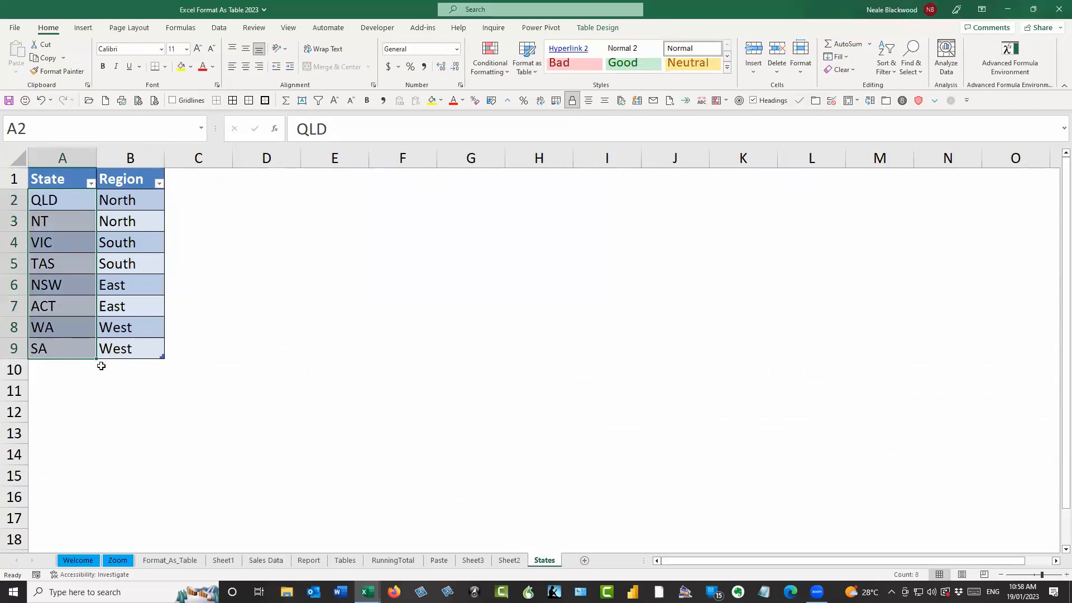
drag(57, 200, 70, 342)
drag(139, 199, 137, 351)
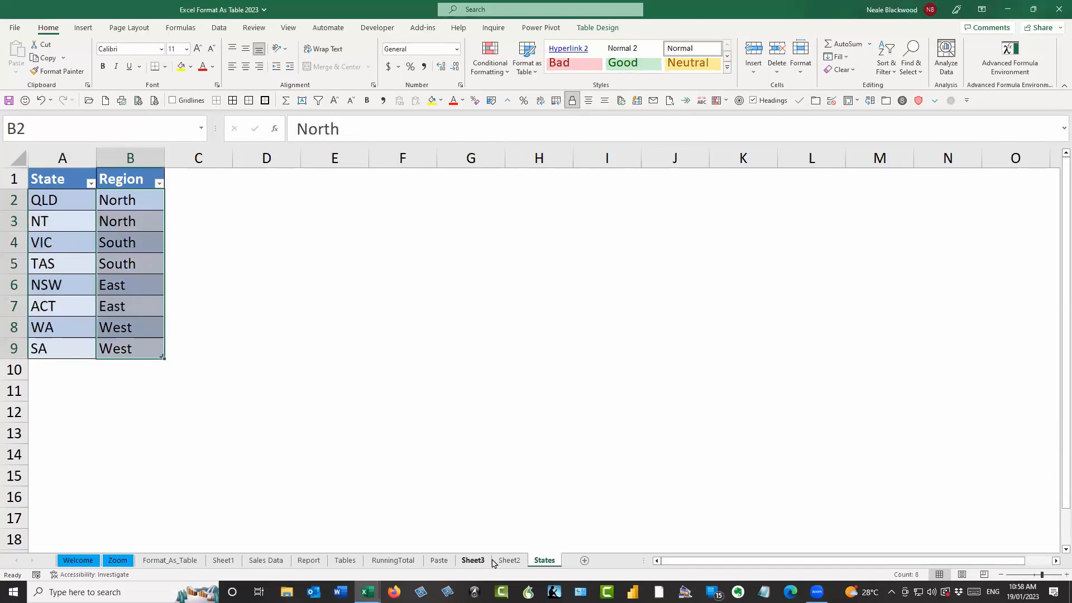
click(508, 560)
click(471, 560)
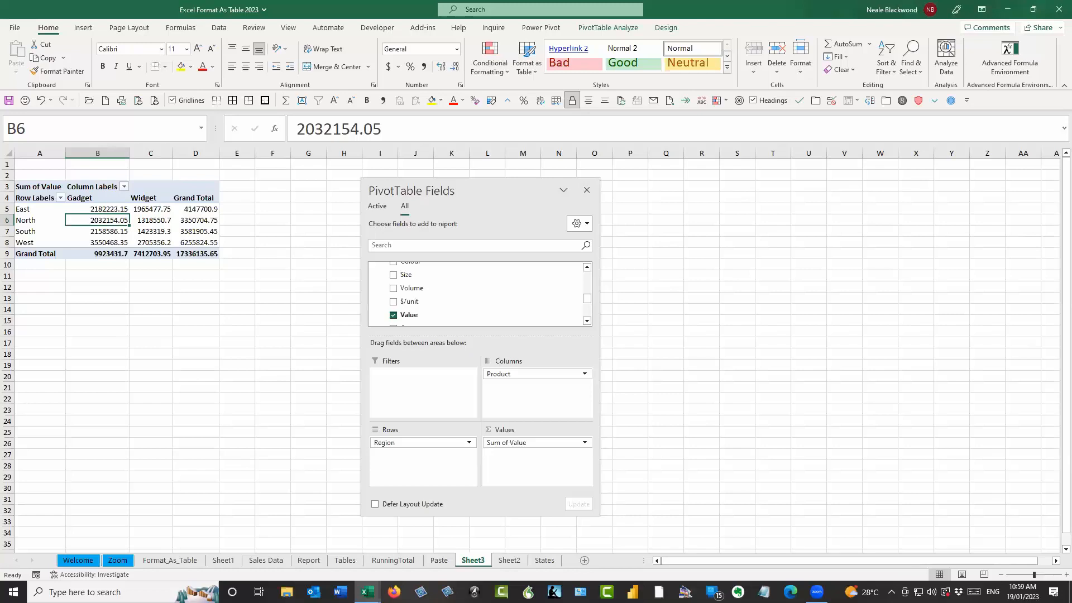
Step: Examine the UNIQUE formula in Q1 of the Sales Data sheet and the list of states it spills
key(alt+Tab)
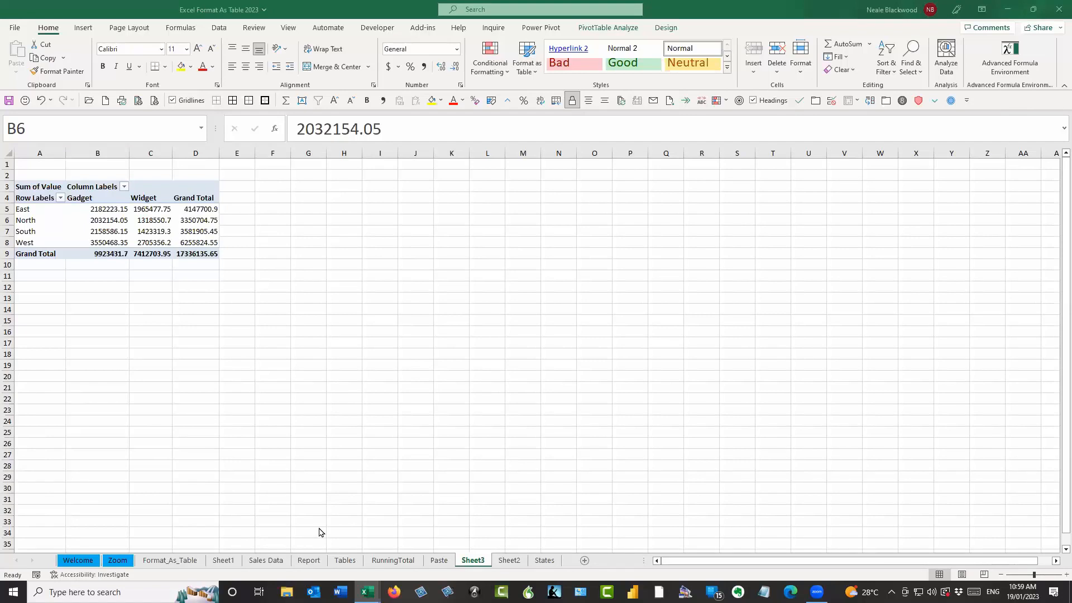
click(264, 560)
drag(940, 218, 947, 217)
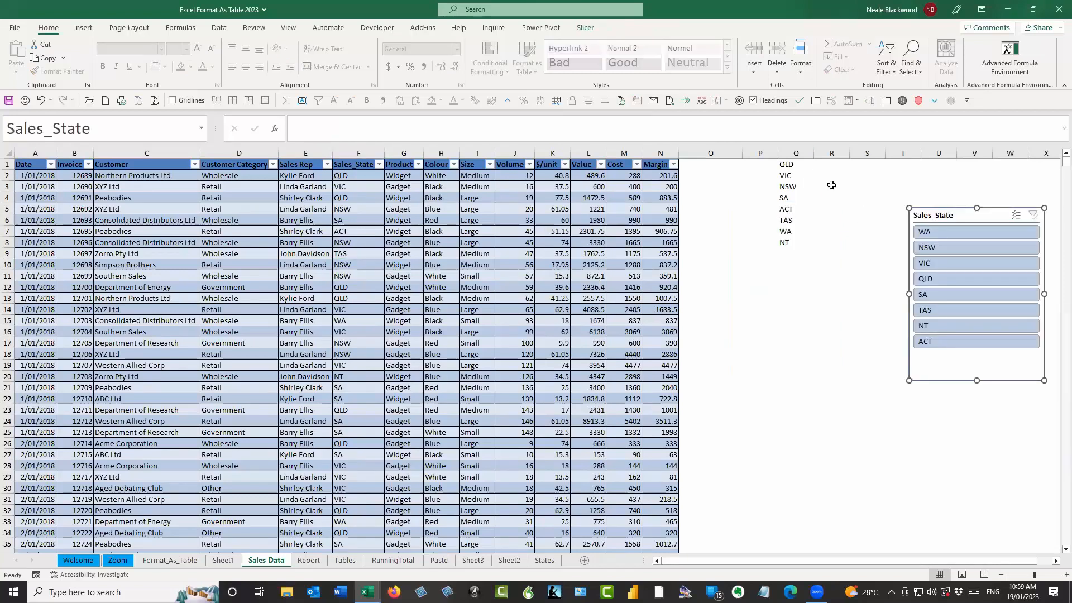
click(804, 166)
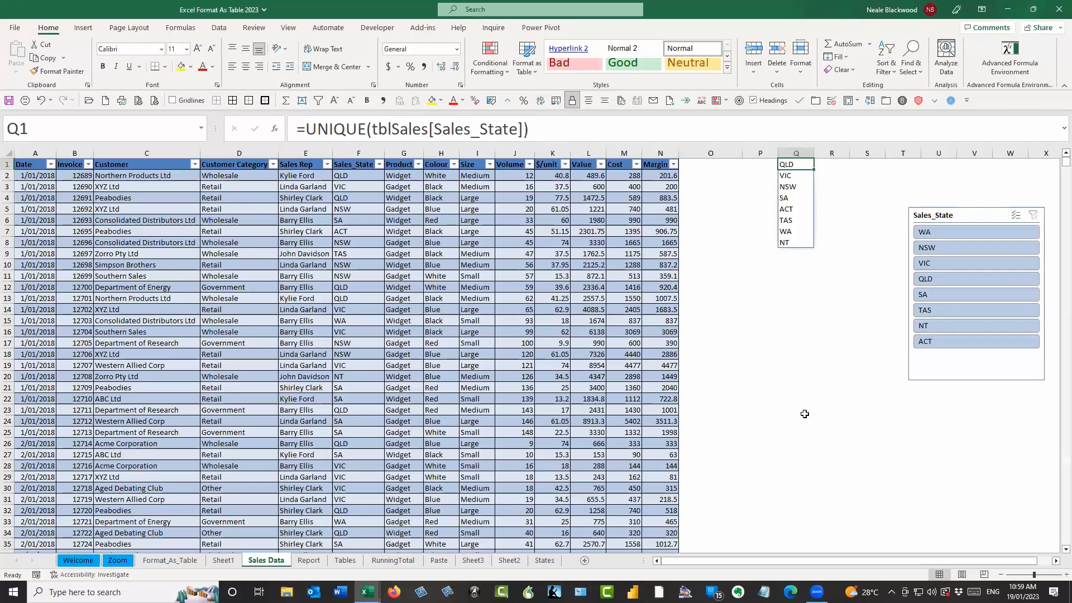
scroll(804, 414, up, 5)
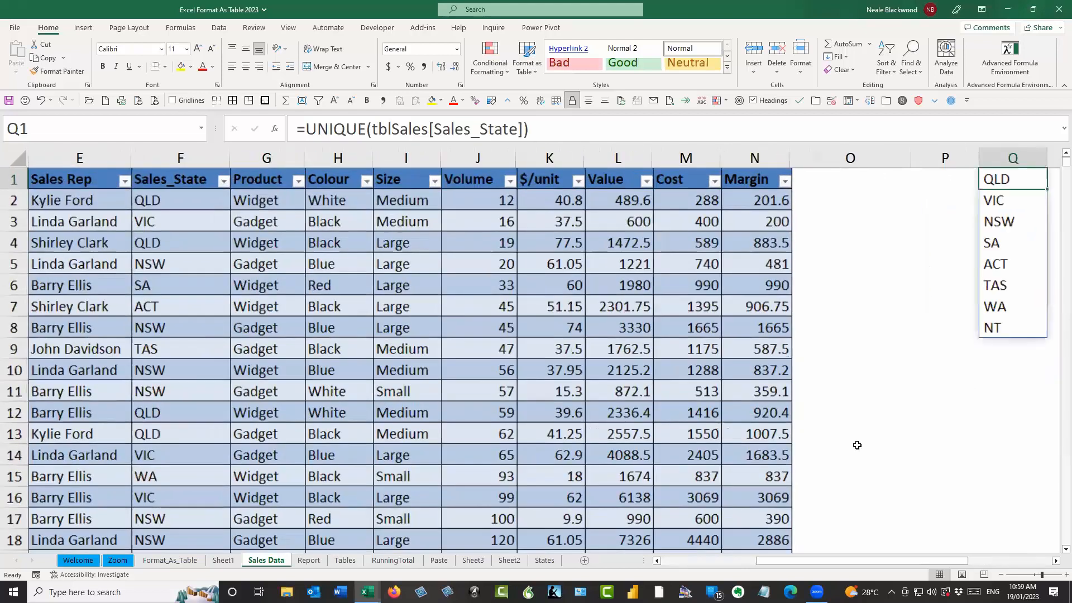
click(1056, 561)
click(1055, 561)
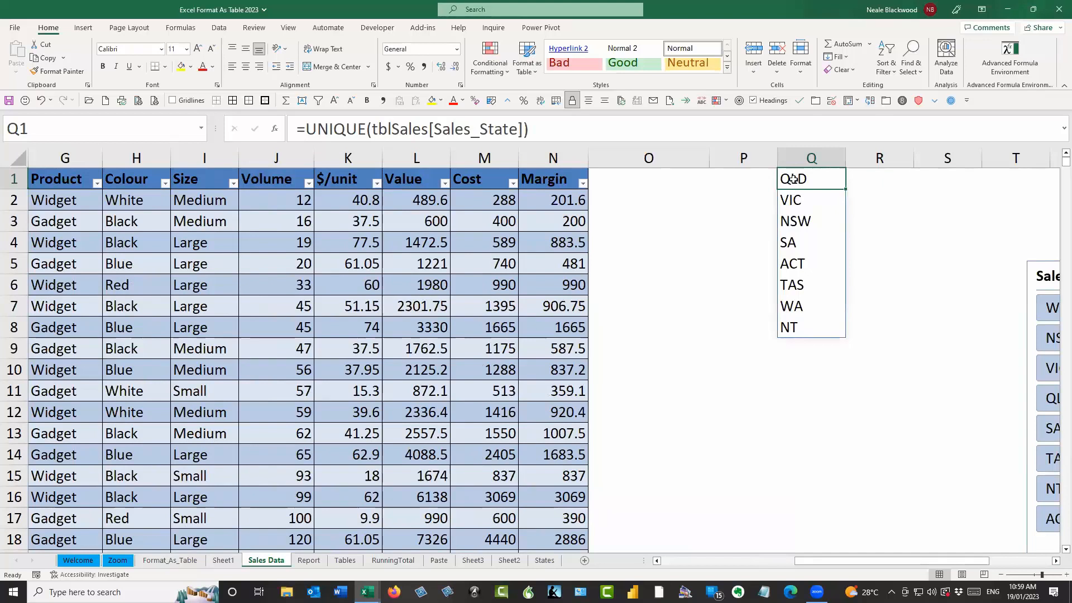
click(916, 216)
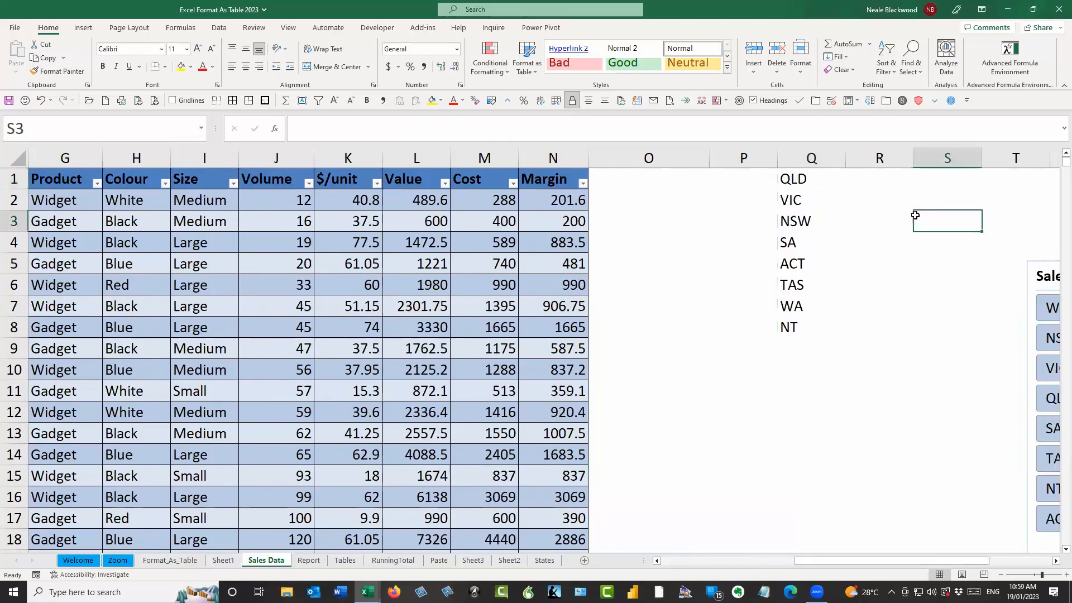
click(793, 178)
click(816, 241)
click(816, 264)
Step: Enter WA in cell Q7 inside the spilled state list and inspect the source formula in Q1
click(828, 307)
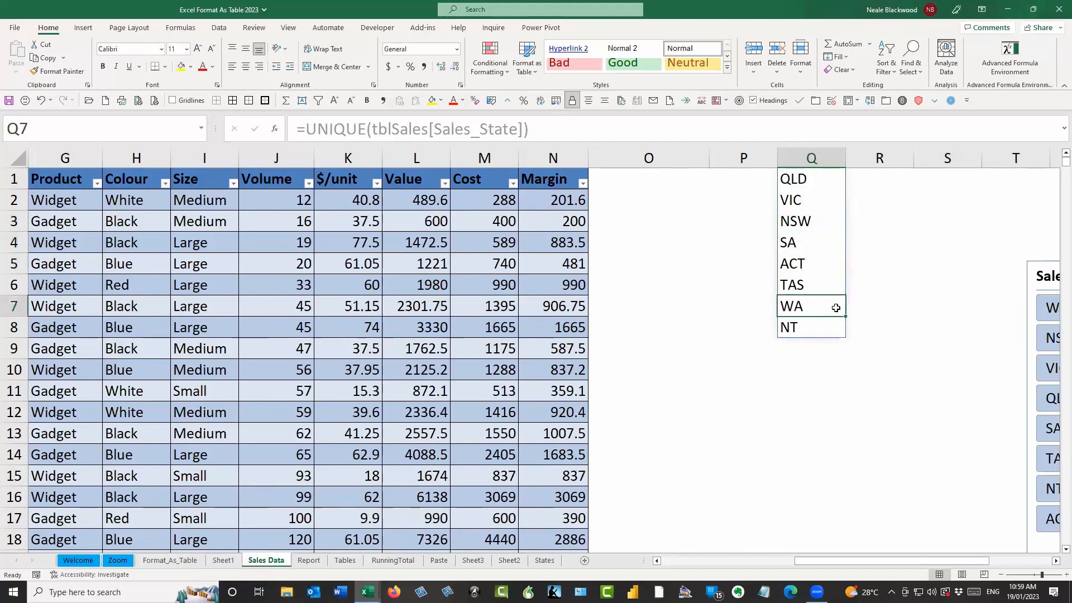
text(WA)
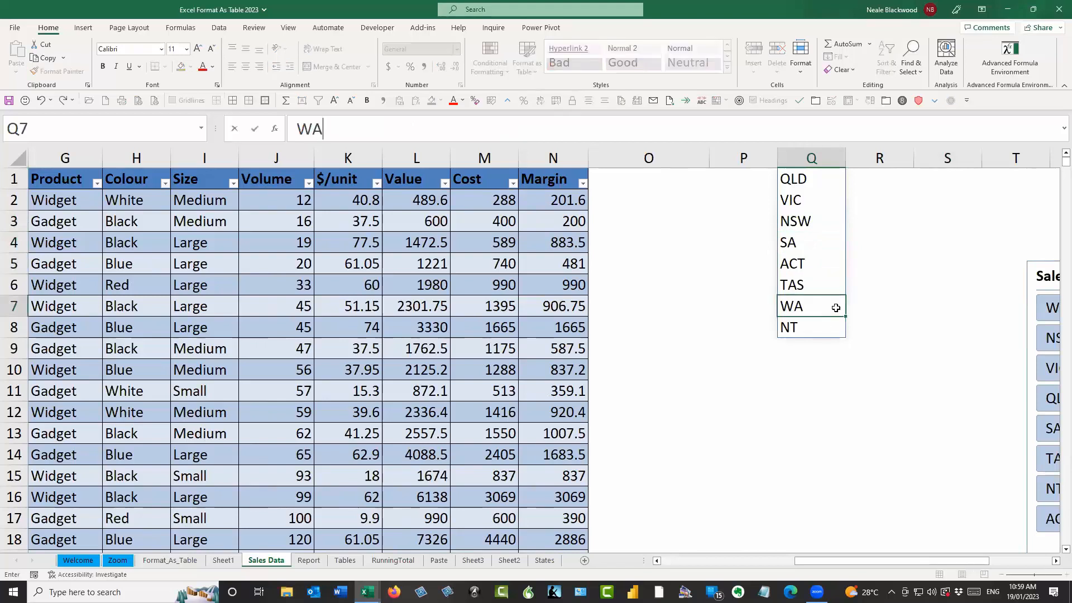
key(Return)
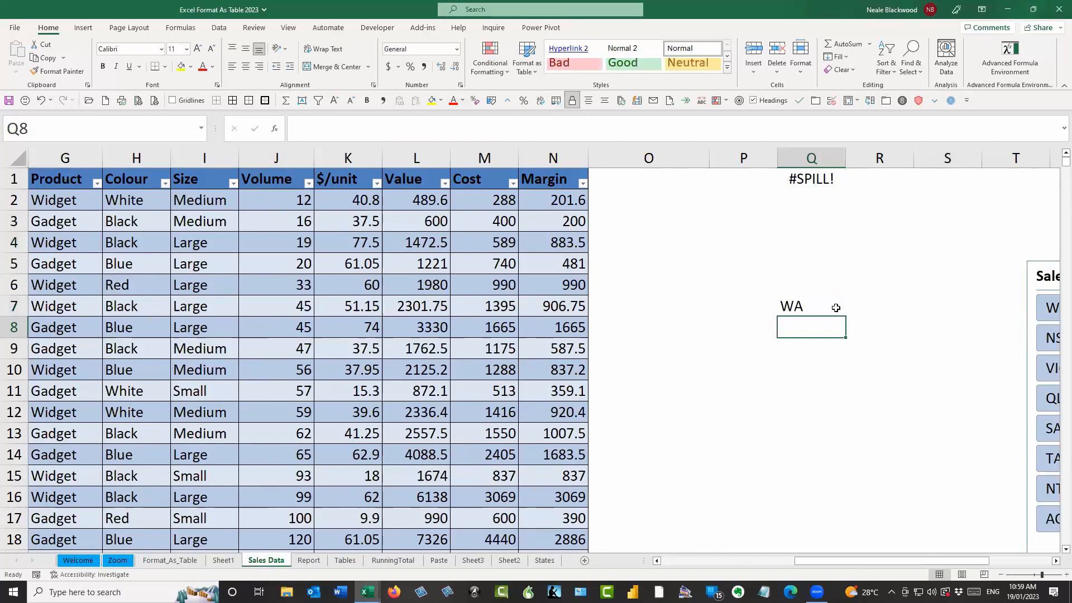
click(818, 179)
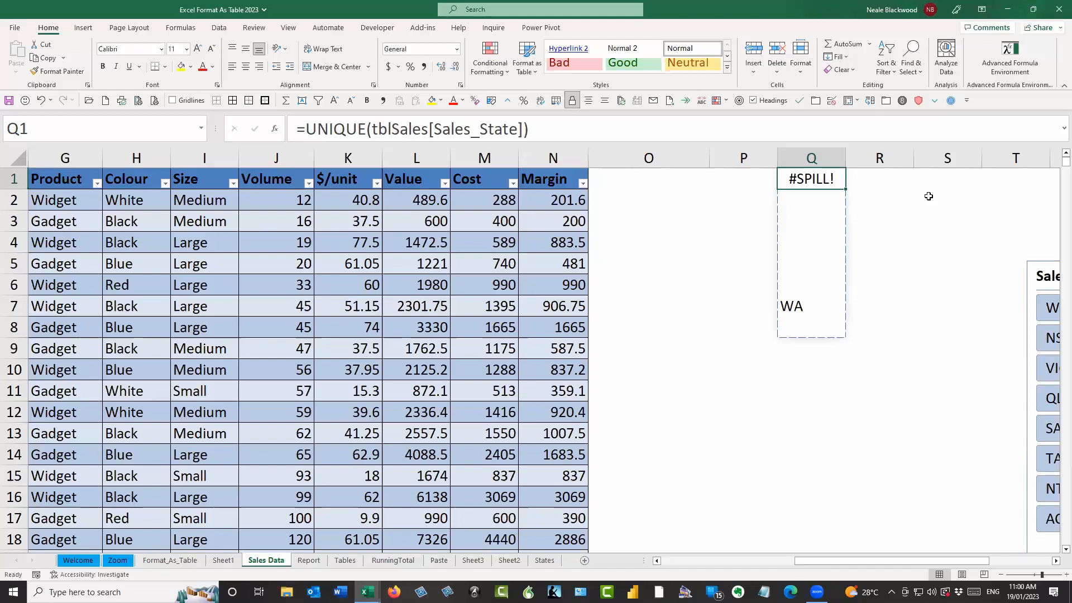
click(814, 310)
click(812, 176)
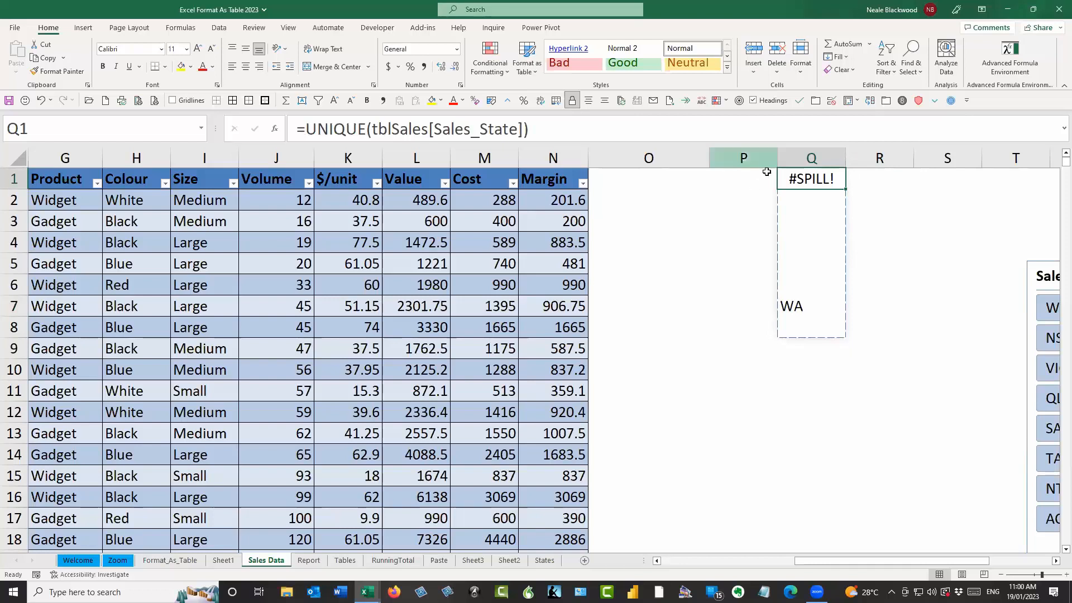
Step: Clear the WA entry from cell Q7
click(828, 309)
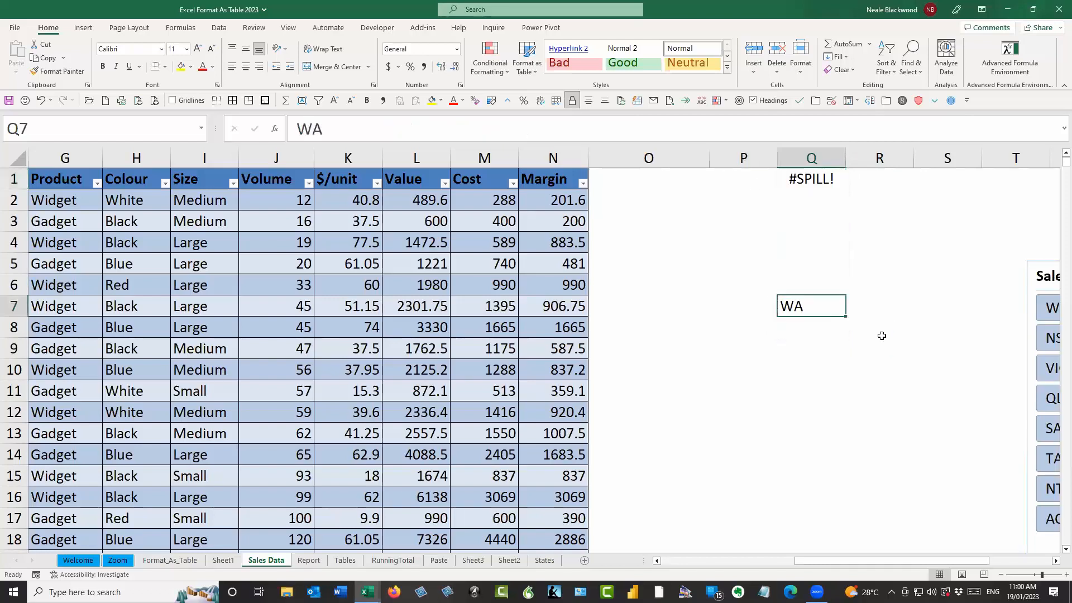
key(Delete)
click(931, 260)
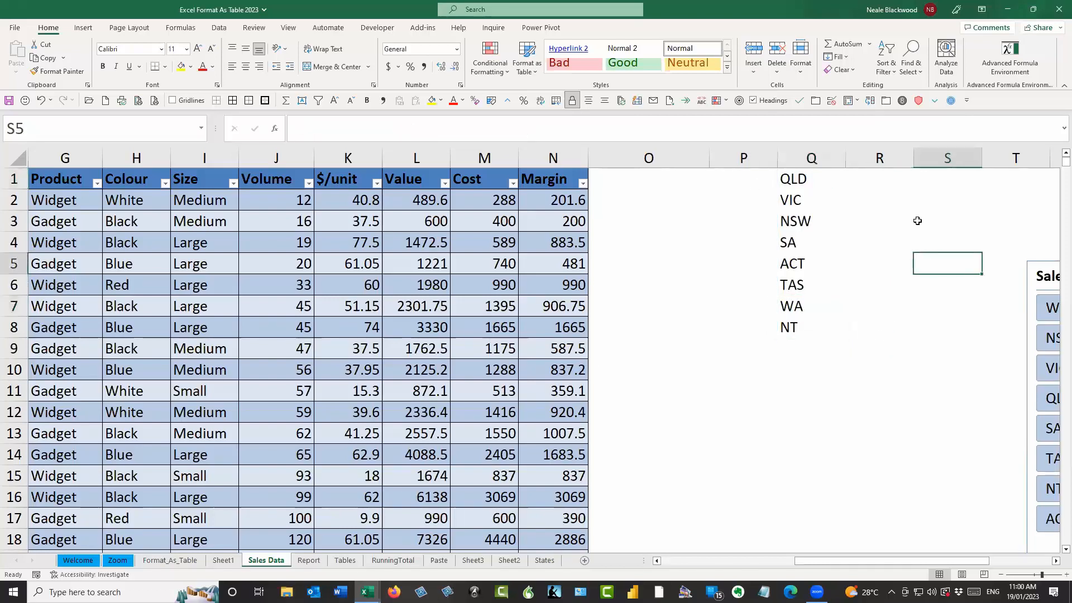
Step: Start a SUMIFS formula in R1 with tblSales[Value] as the sum range
click(883, 179)
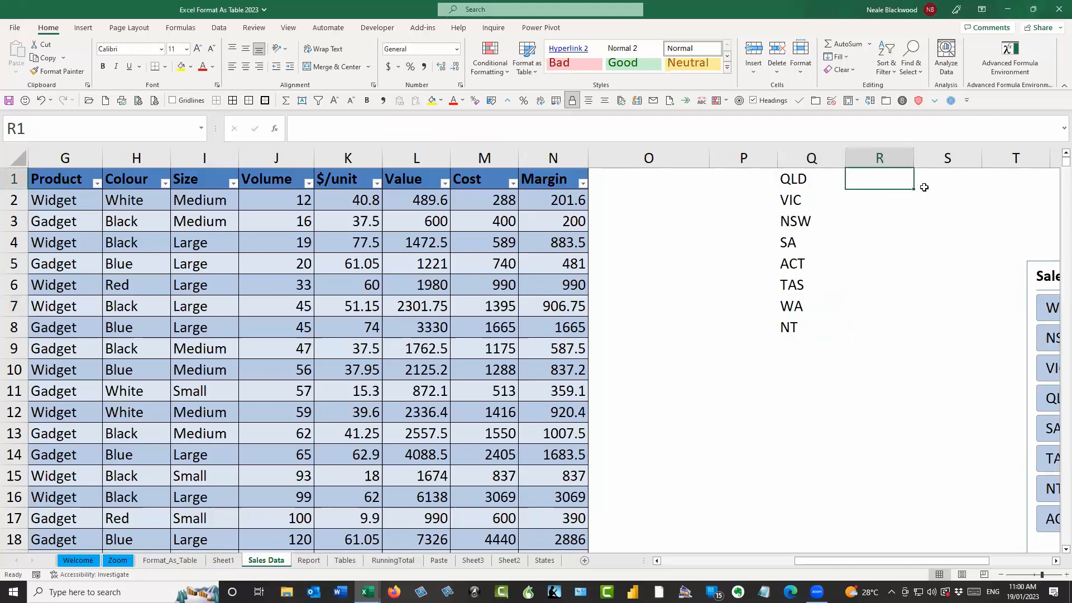
text(=sumif)
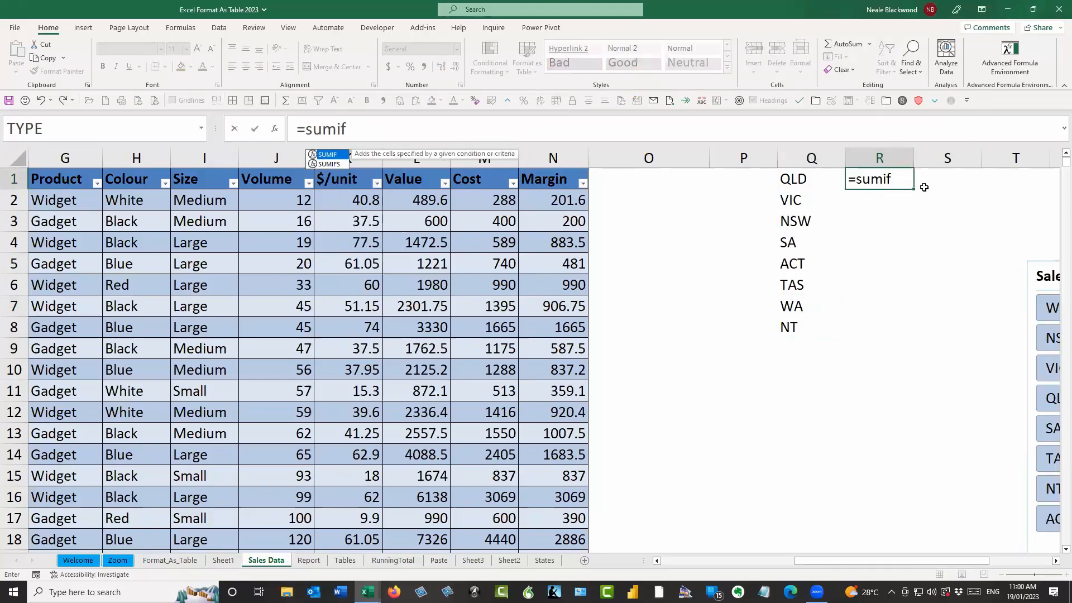
key(Down)
key(Tab)
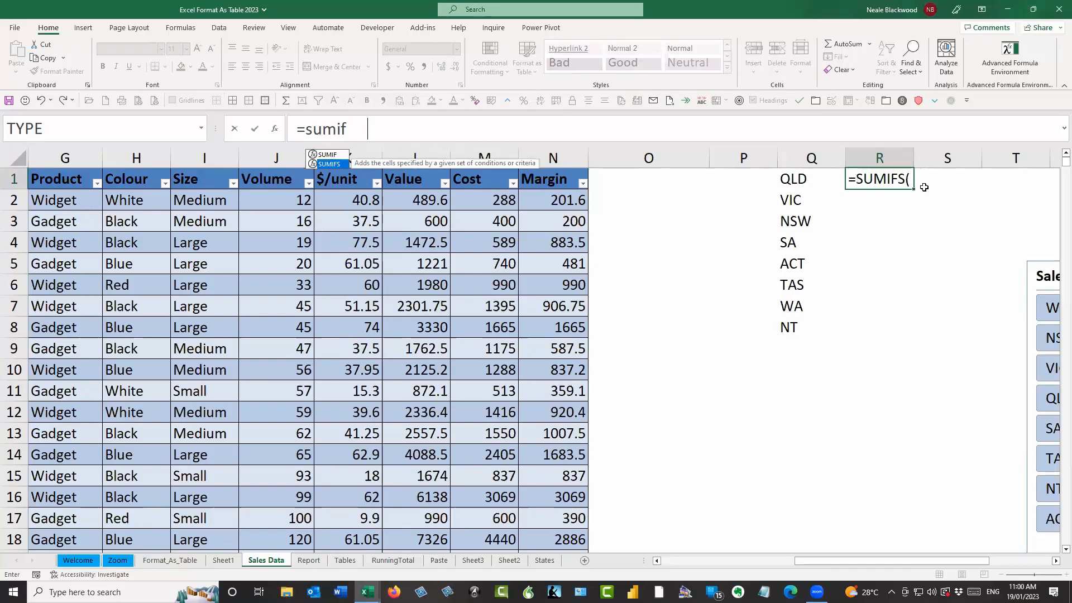
click(400, 218)
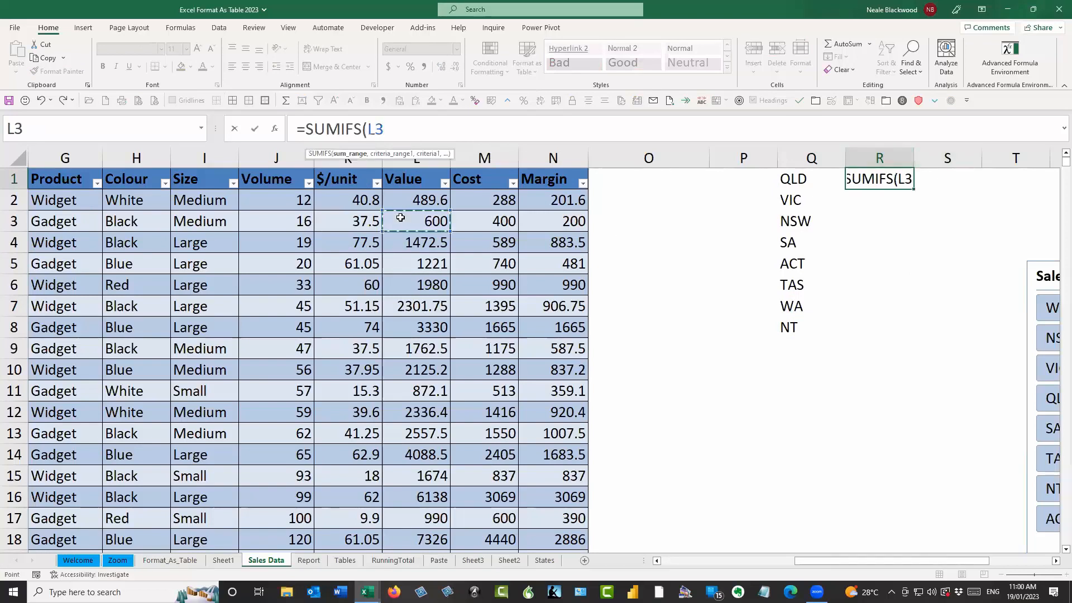
key(ctrl+space)
text(,)
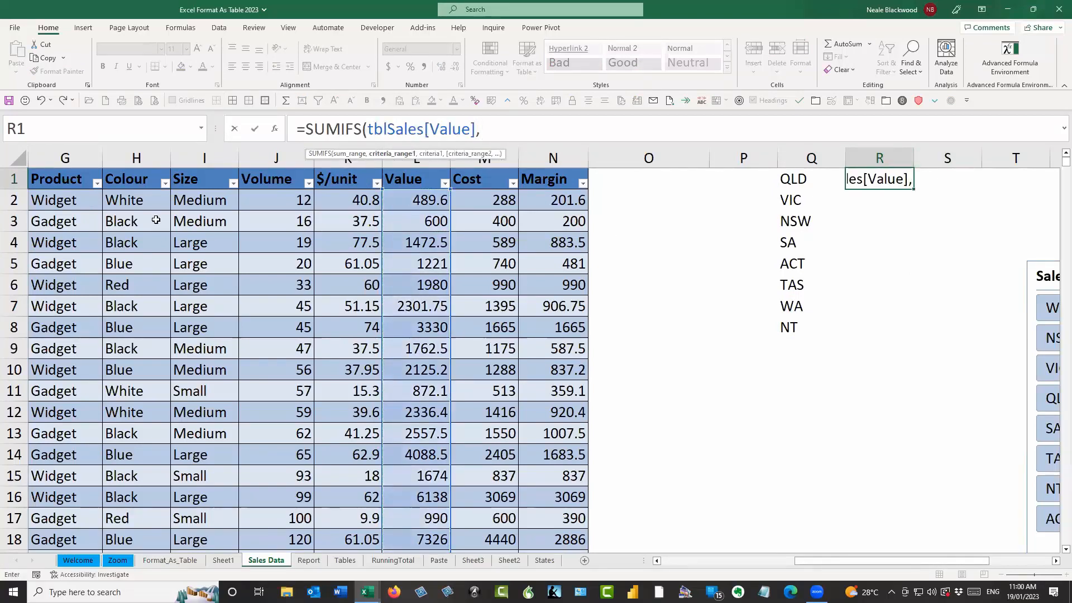
Step: Add tblSales[Sales_State] as the first criteria range of the SUMIFS formula
click(657, 561)
click(657, 561)
click(336, 262)
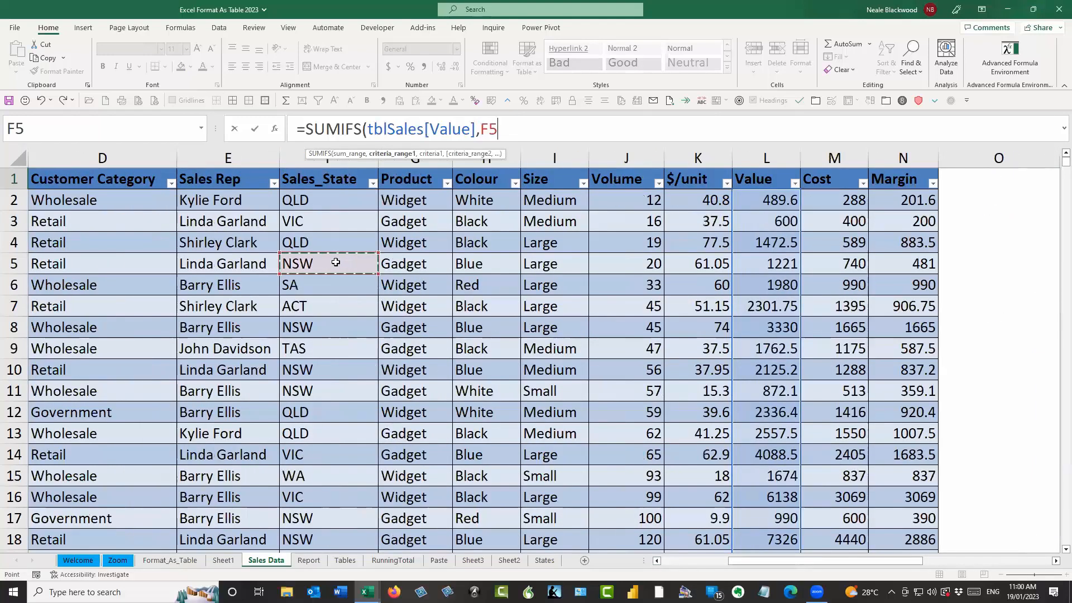
key(ctrl+space)
text(,)
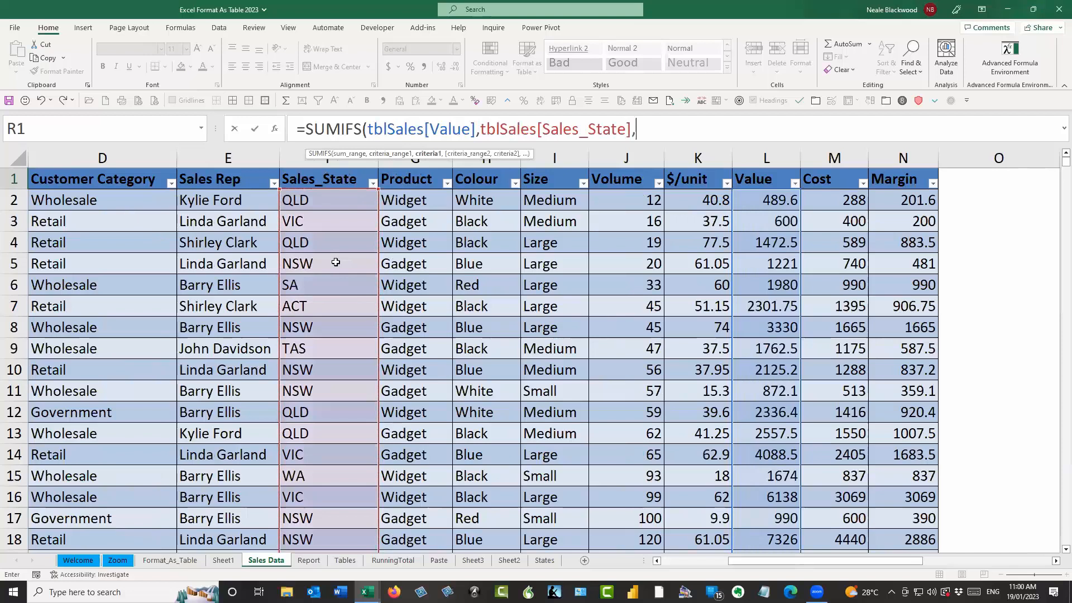
Step: Complete the SUMIFS formula in R1 with the spilled state list Q1# as its criteria
click(1056, 560)
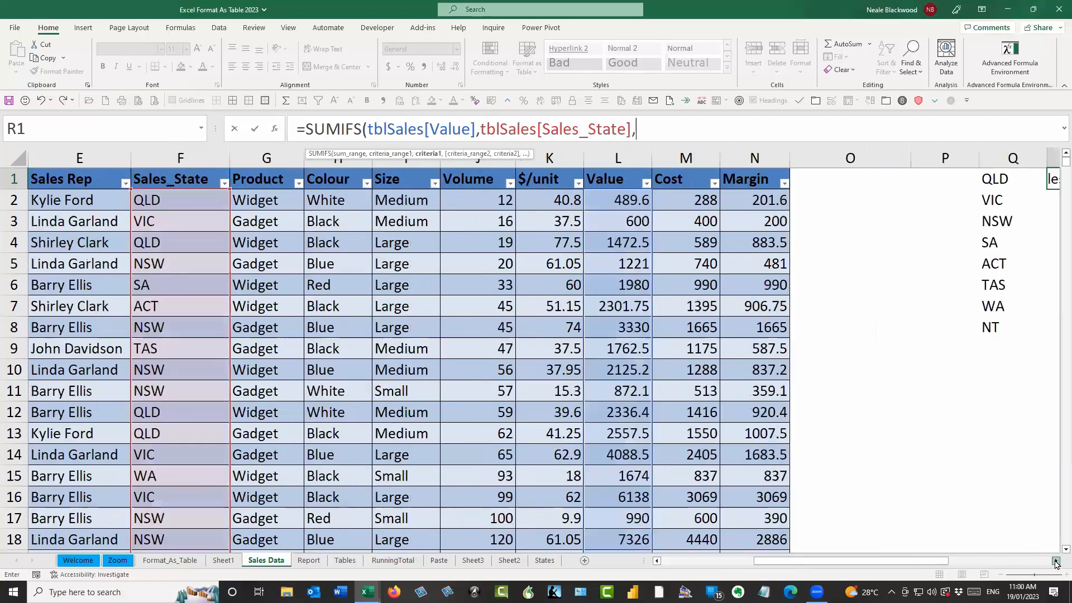
click(1055, 560)
click(1056, 561)
click(1056, 560)
click(732, 178)
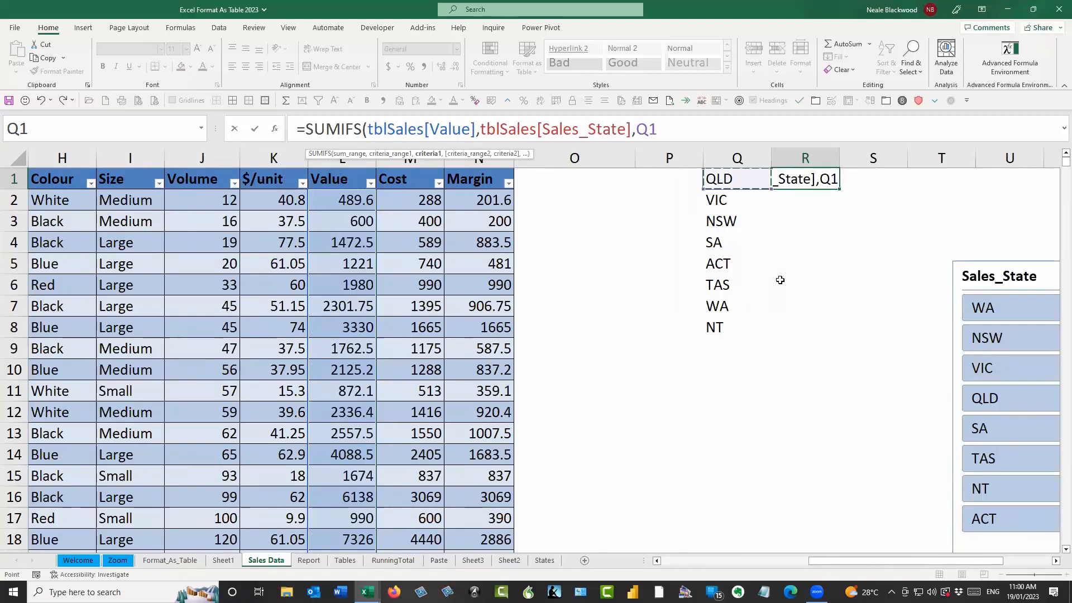
text(#)
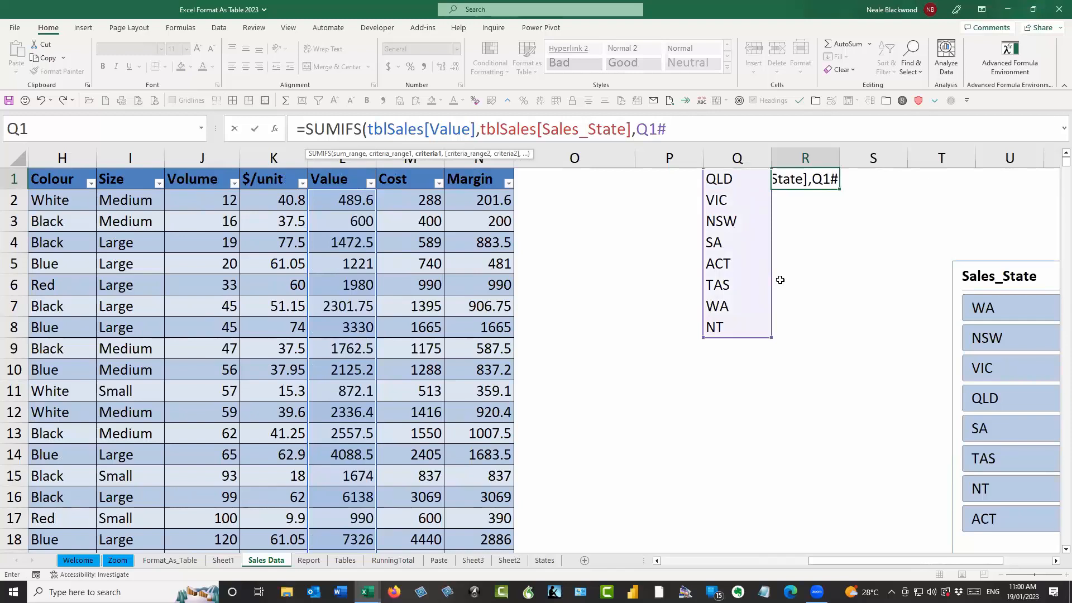
text())
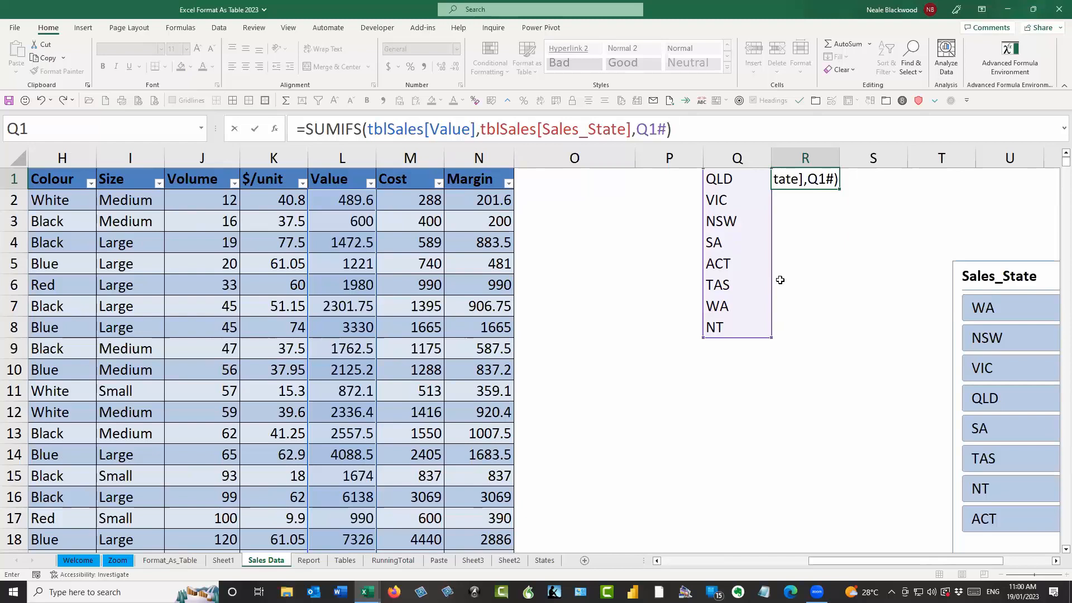
key(Return)
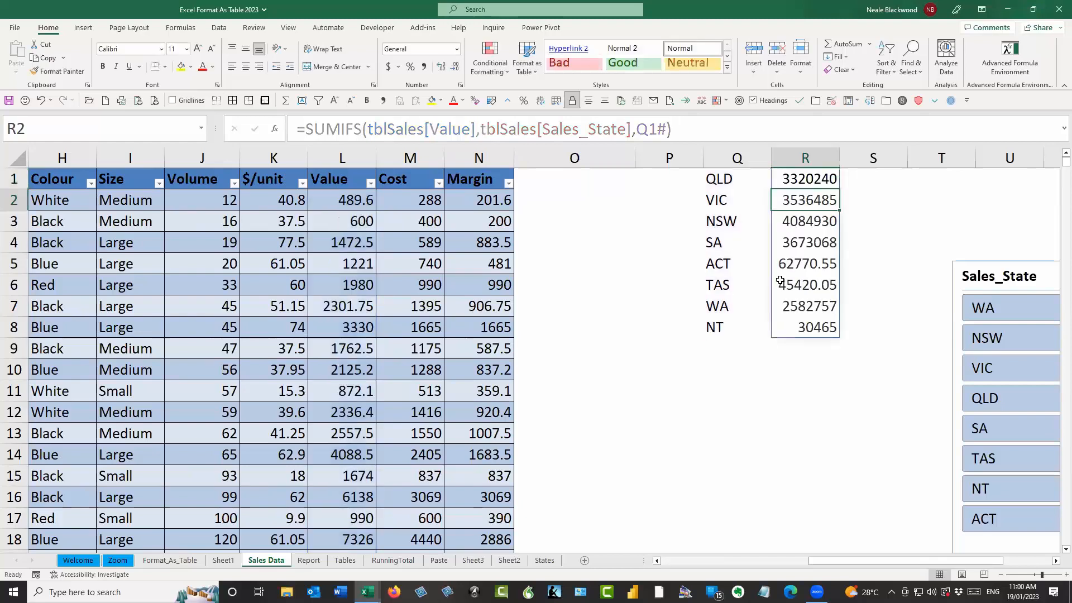
click(810, 180)
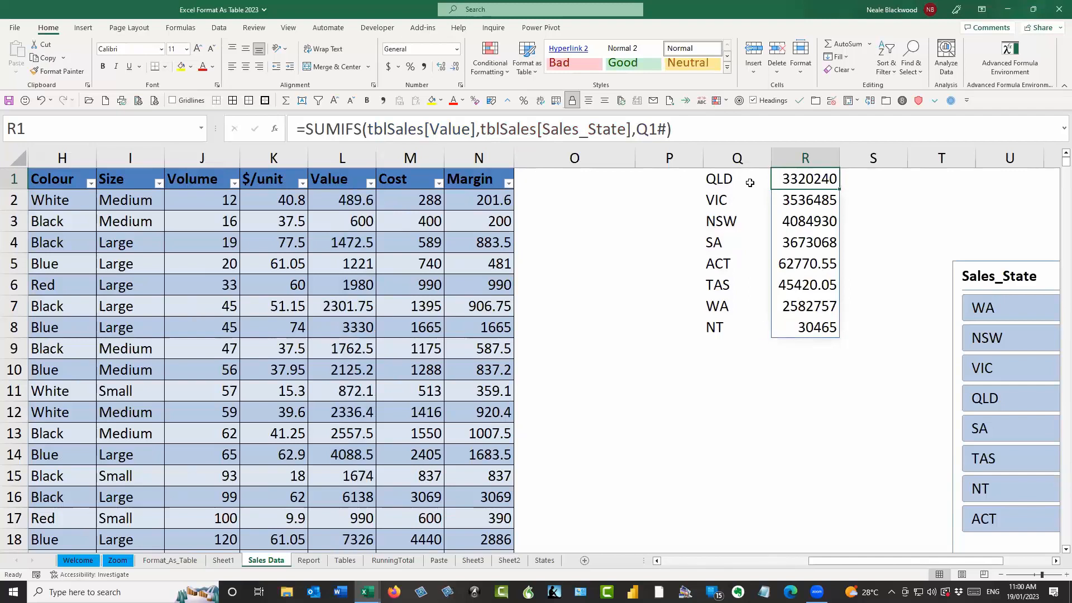
Step: Enter a SUM formula in S1 that totals the tblSales[Value] column
click(881, 183)
text(=sum)
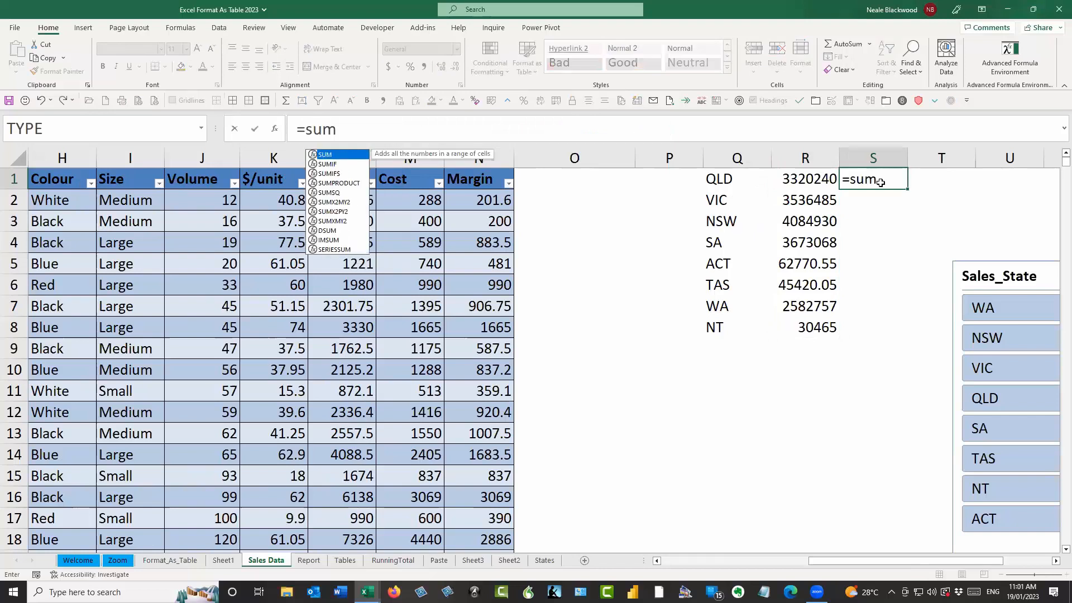
key(Tab)
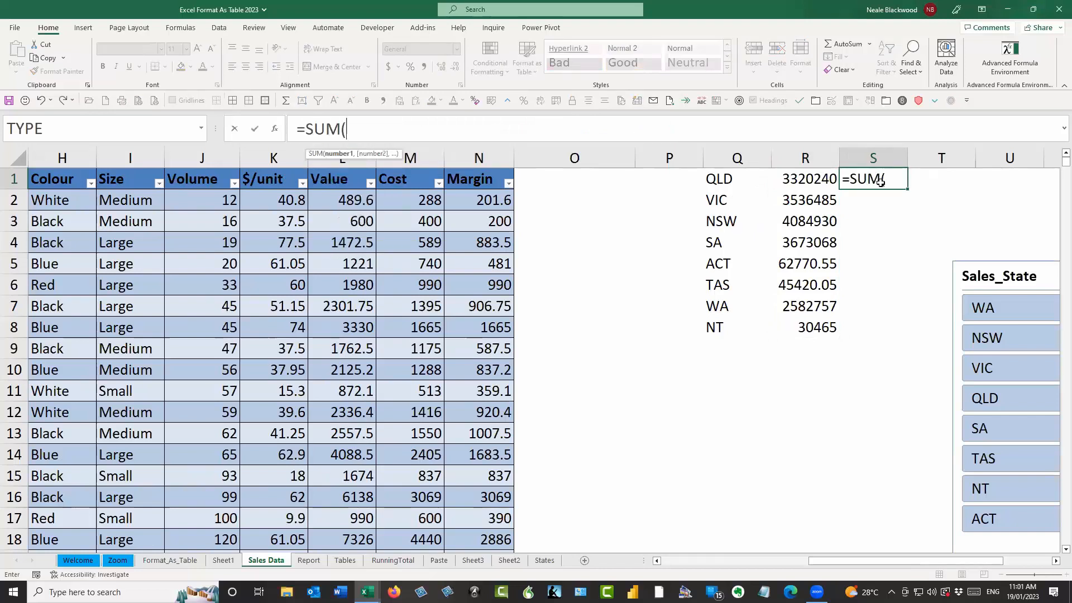
click(337, 228)
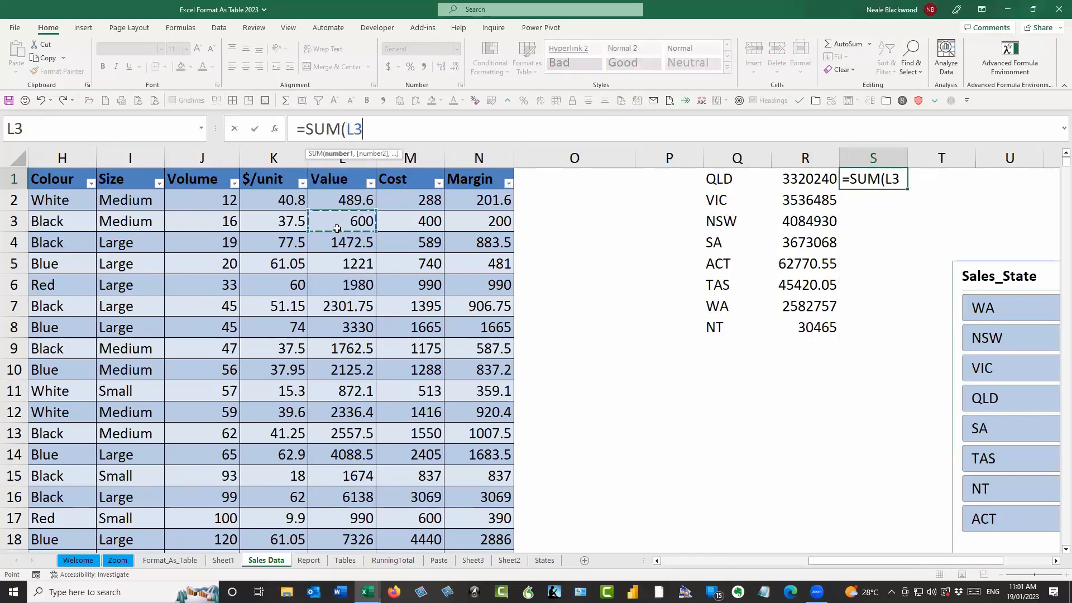
key(ctrl+space)
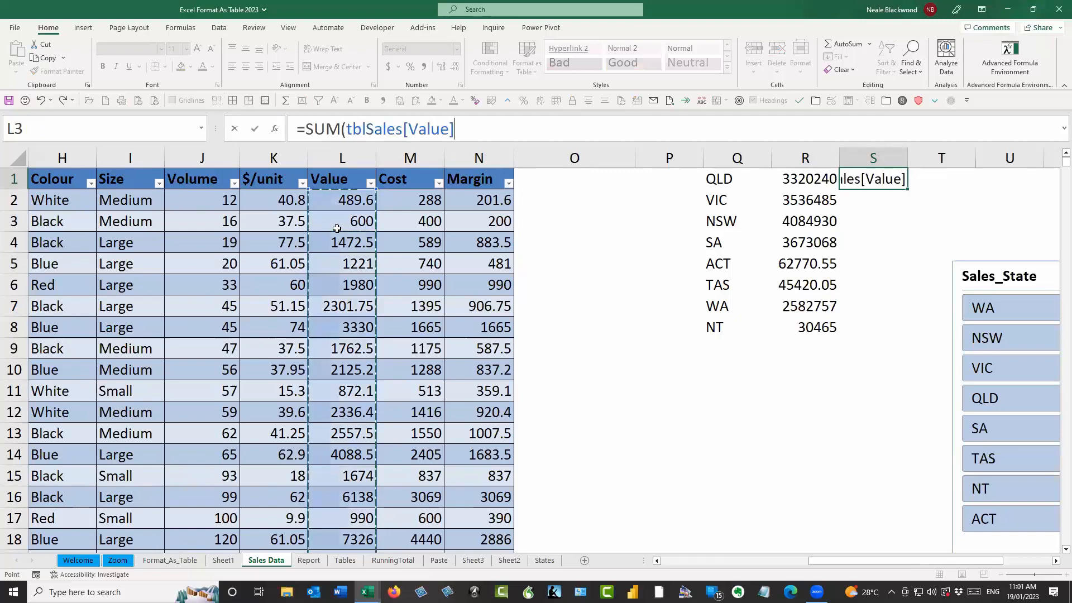
key(Return)
key(Down)
key(Down)
key(Down)
key(Down)
key(Down)
key(Down)
key(Down)
key(Left)
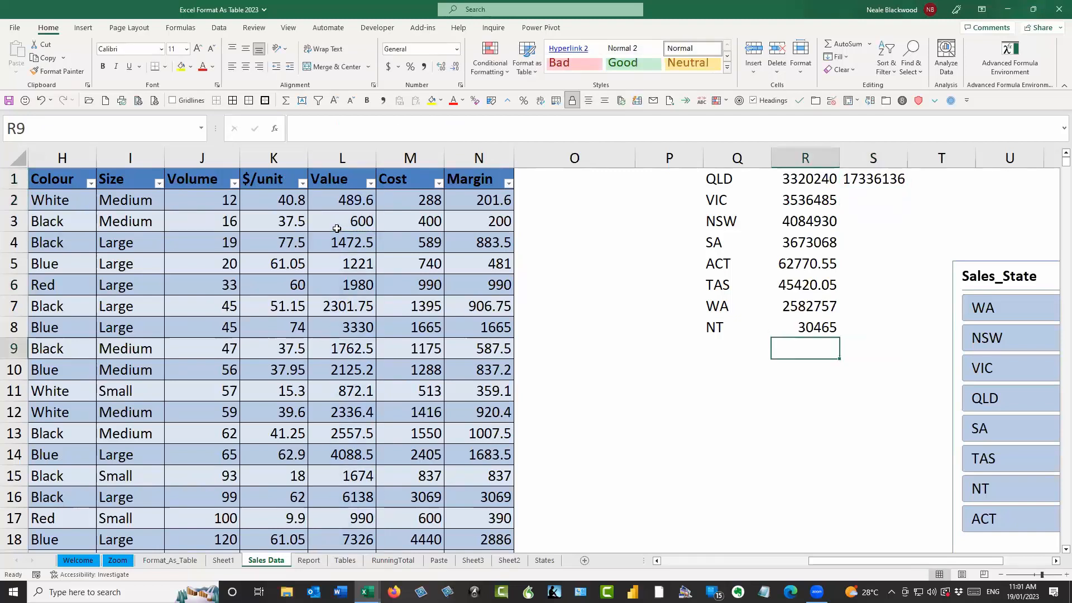
Step: Move the table total formula from S1 to T1
click(862, 201)
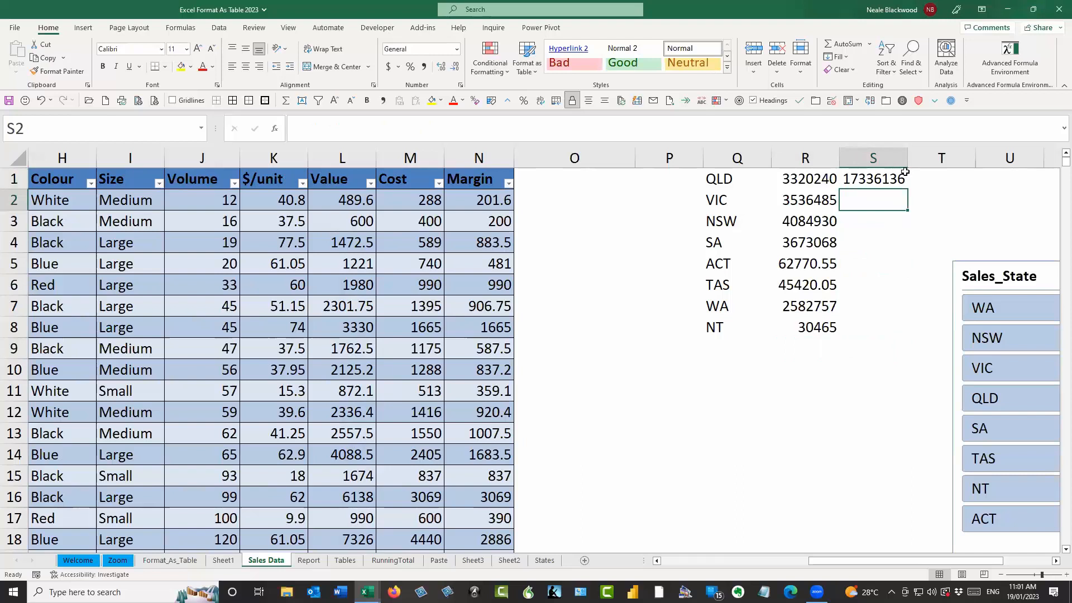
click(886, 184)
drag(886, 184, 954, 187)
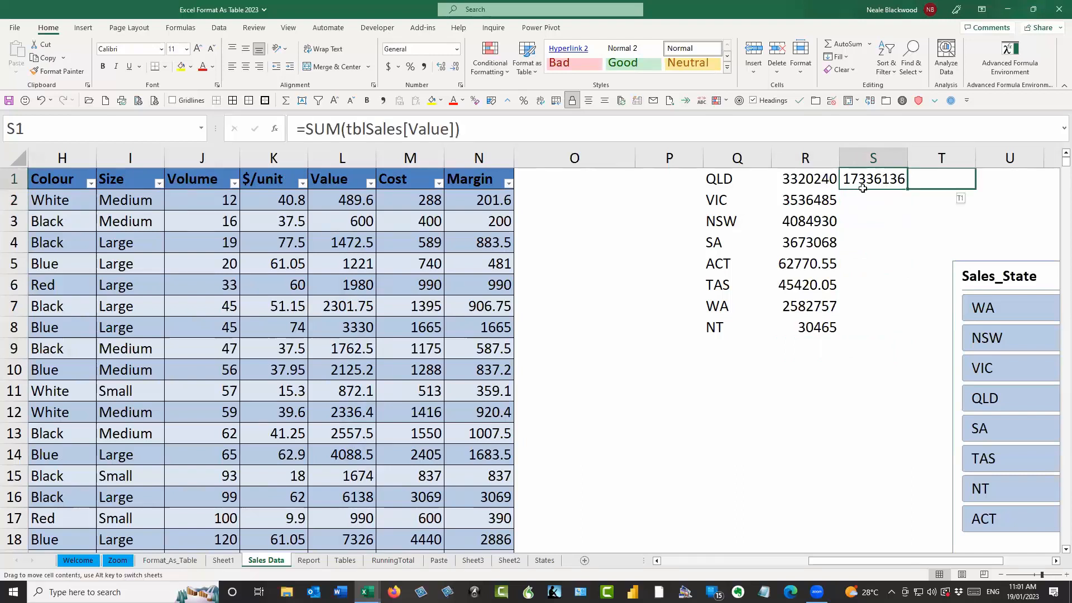
click(881, 177)
text(=su)
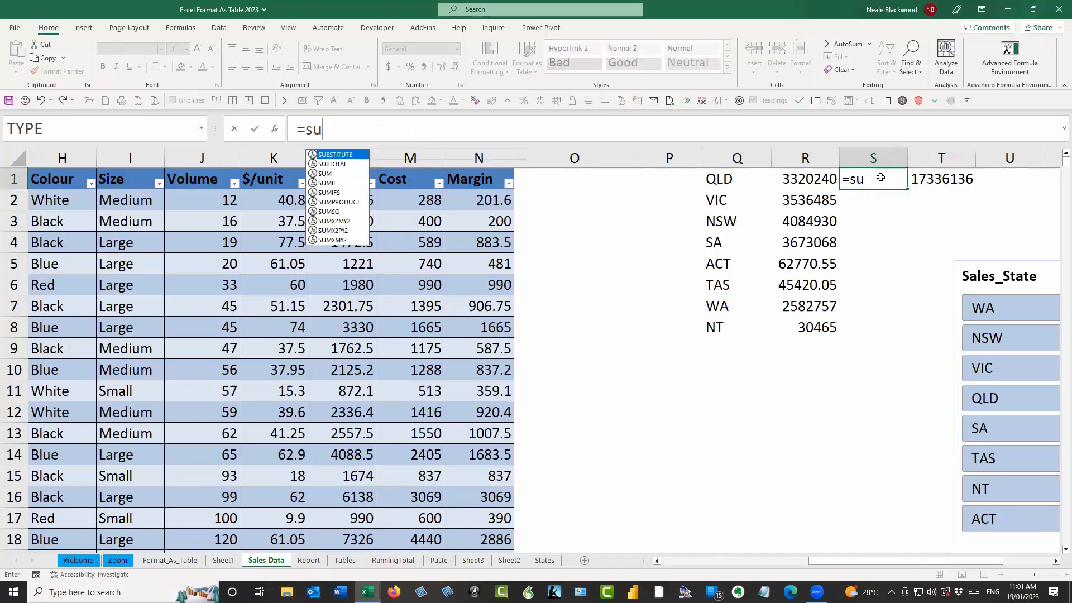
key(Right)
Step: Enter =SUM(R1#) in S1 to total the spilled SUMIFS results
click(866, 178)
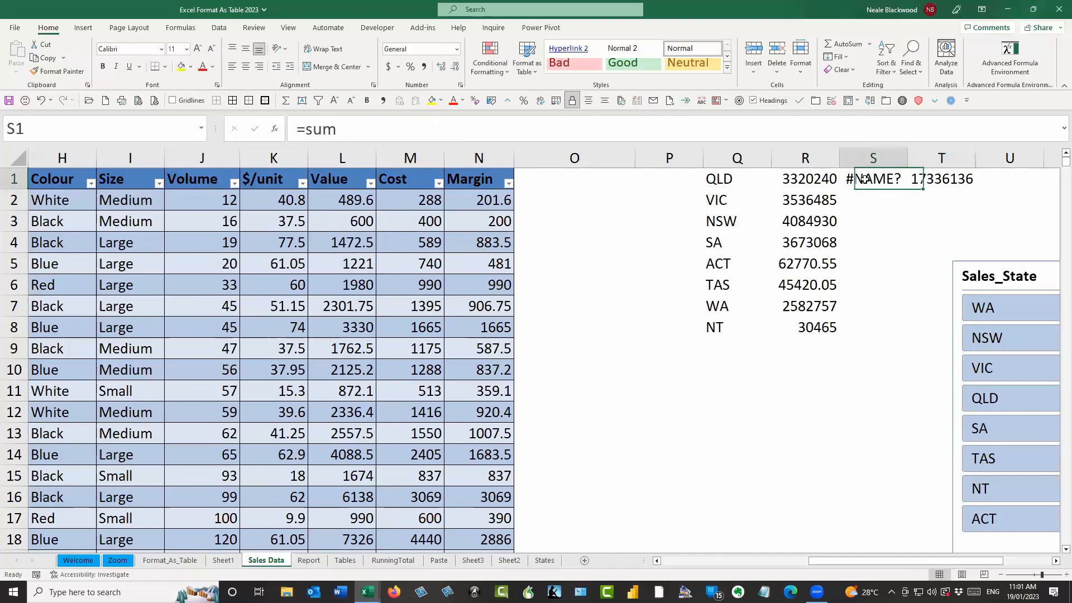
text(=sum)
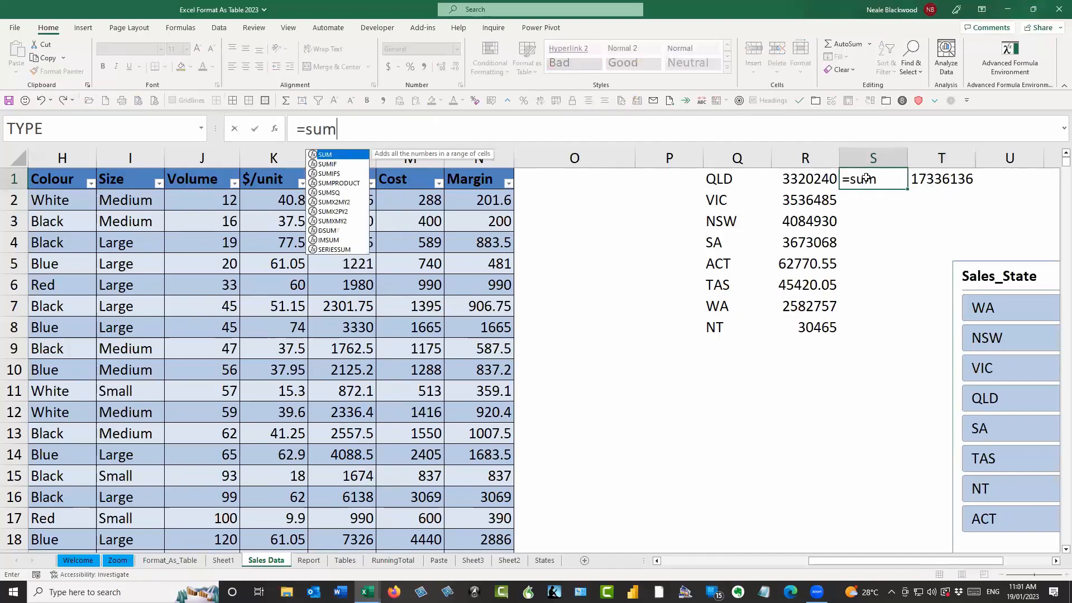
key(Tab)
click(812, 179)
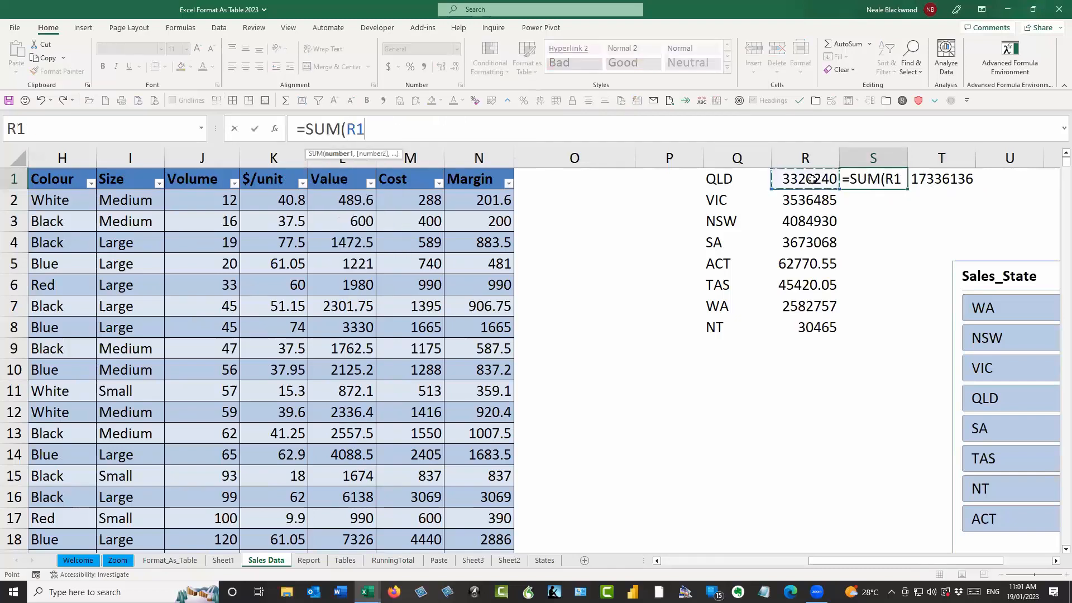
text(#))
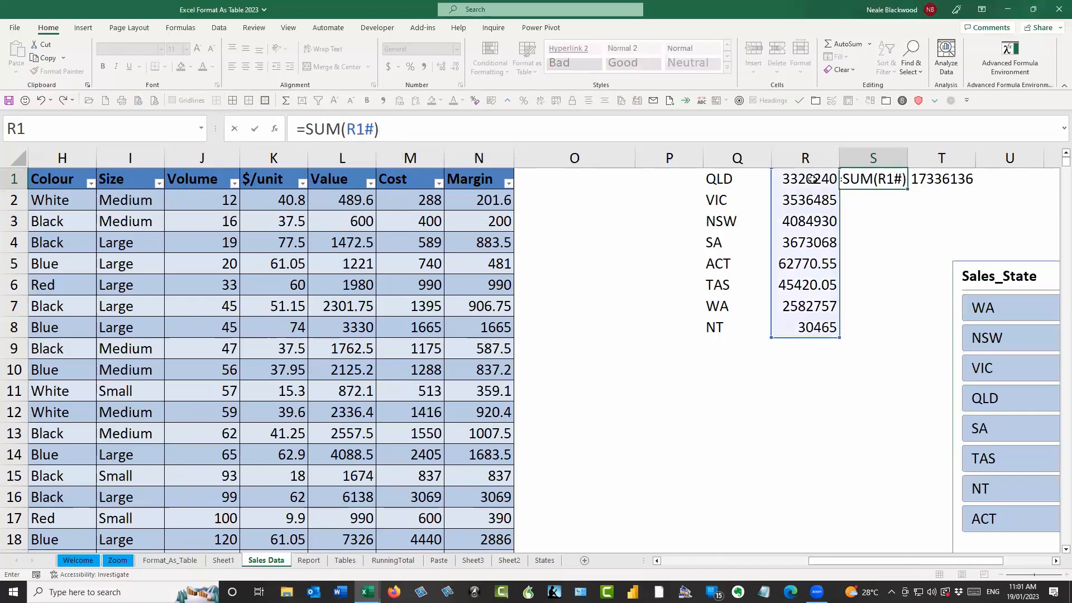
key(Return)
key(Up)
key(Right)
Step: Examine the SUMIFS formula in R1 and the UNIQUE formula in Q1 alongside the sales table's numeric columns
click(812, 178)
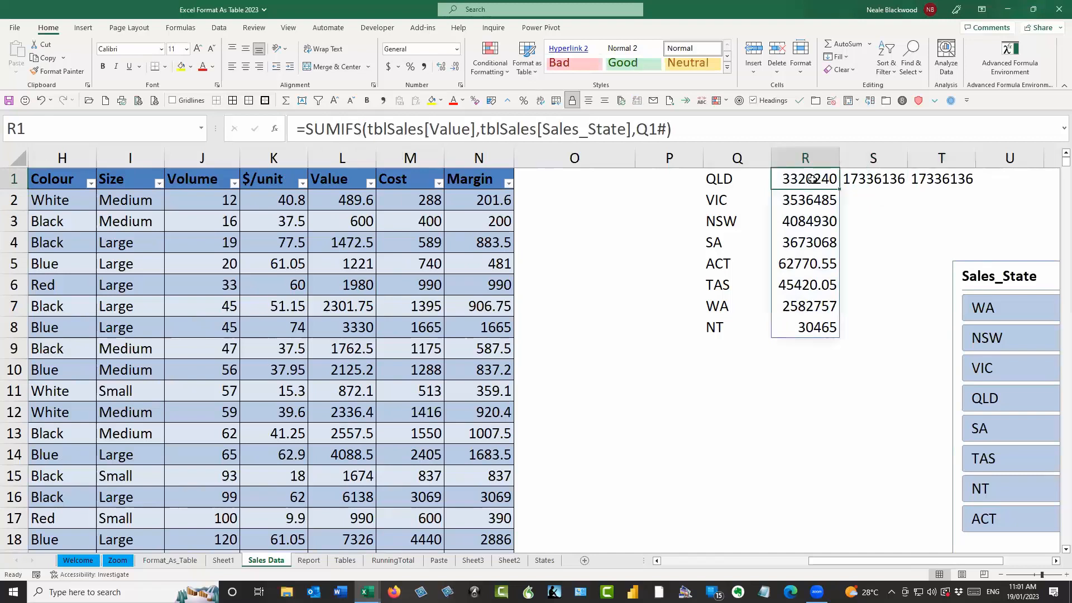
click(728, 178)
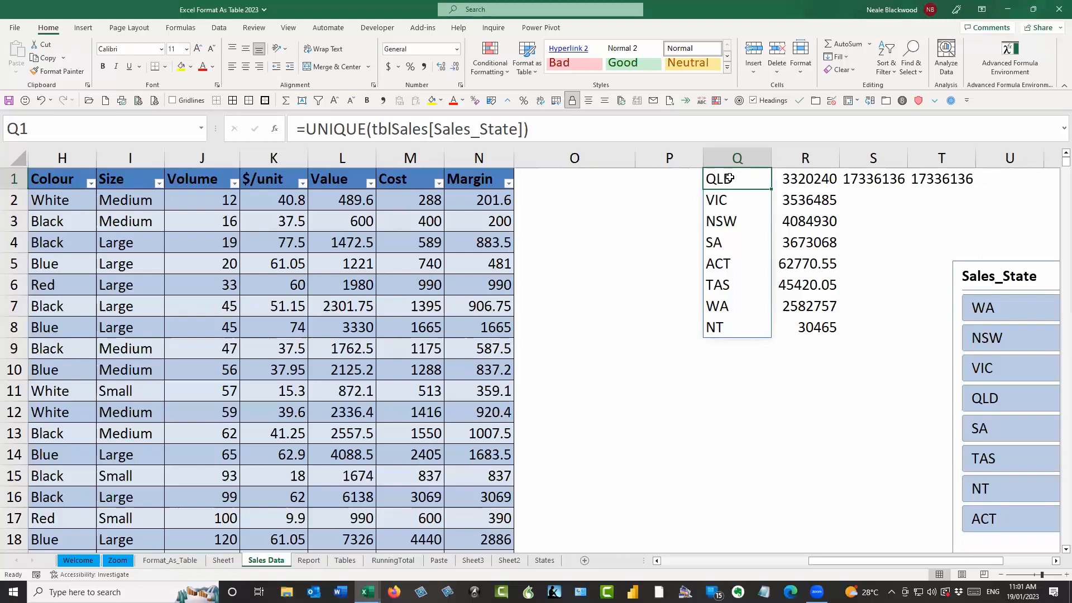
click(476, 222)
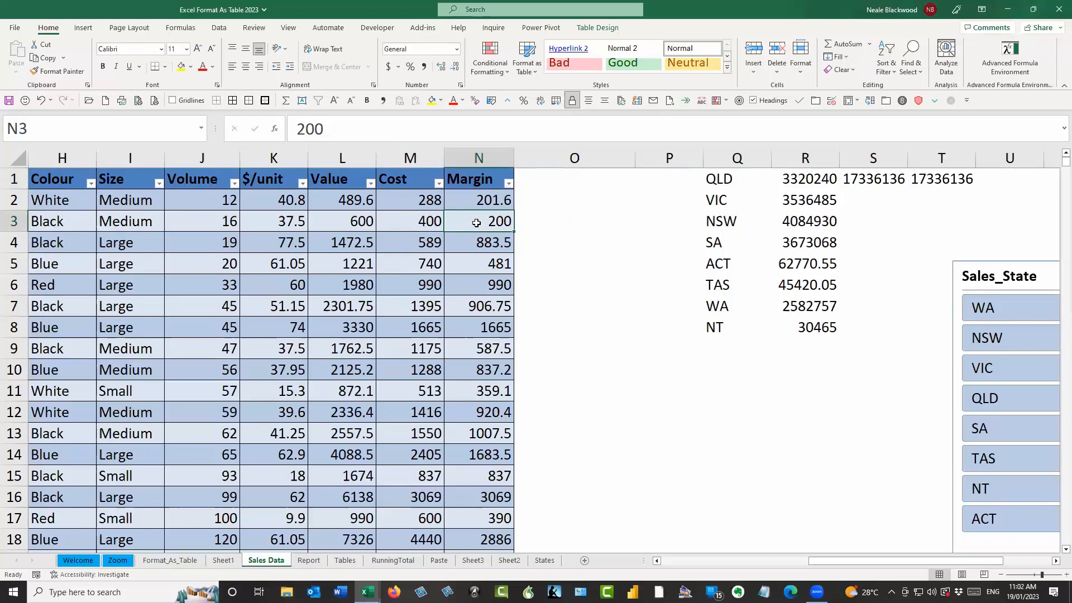
key(Left)
key(Left)
key(Left)
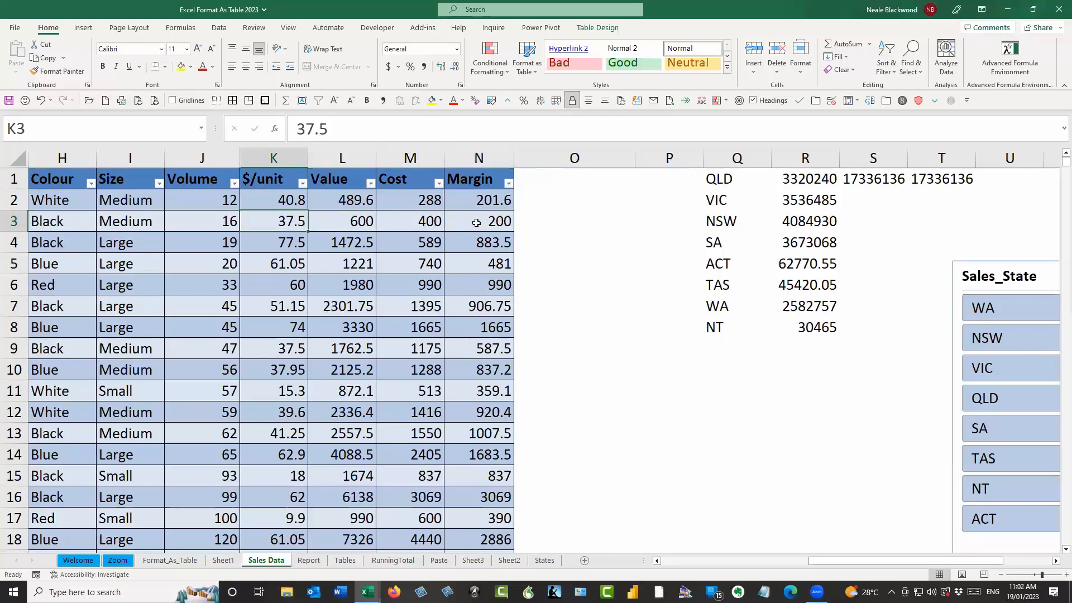
click(476, 223)
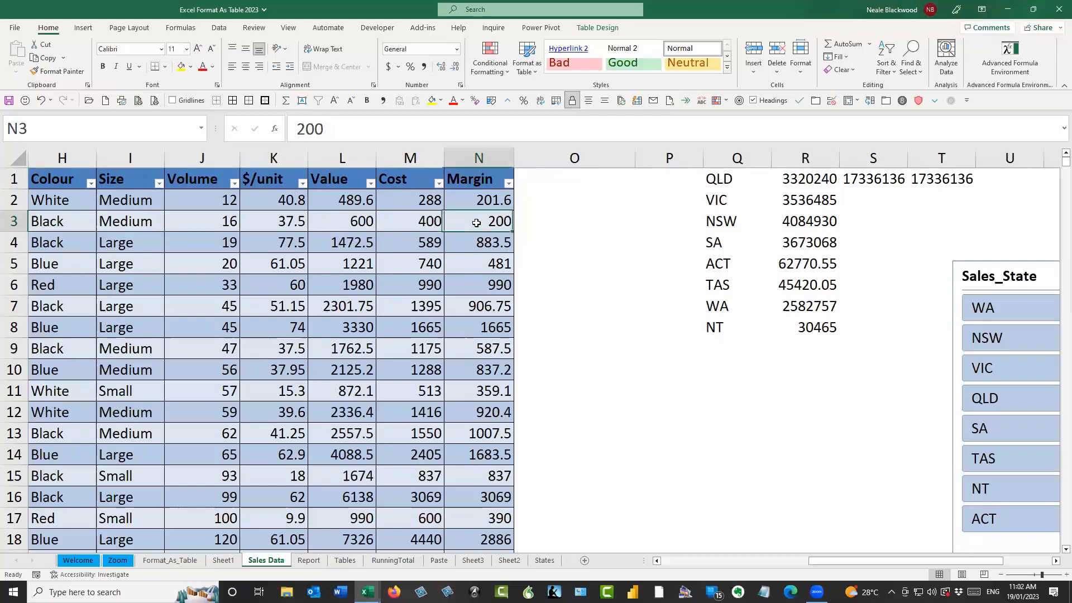
click(736, 223)
click(732, 180)
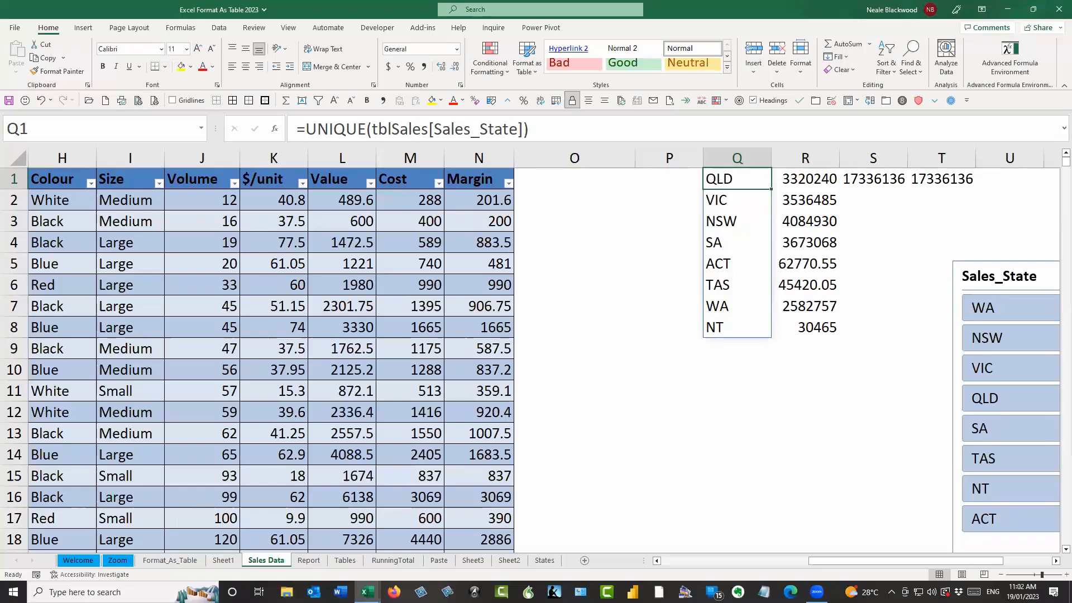
Step: Return to the start of the sales table and save a copy of the workbook as Excel Format As Table 2023 completed
click(586, 249)
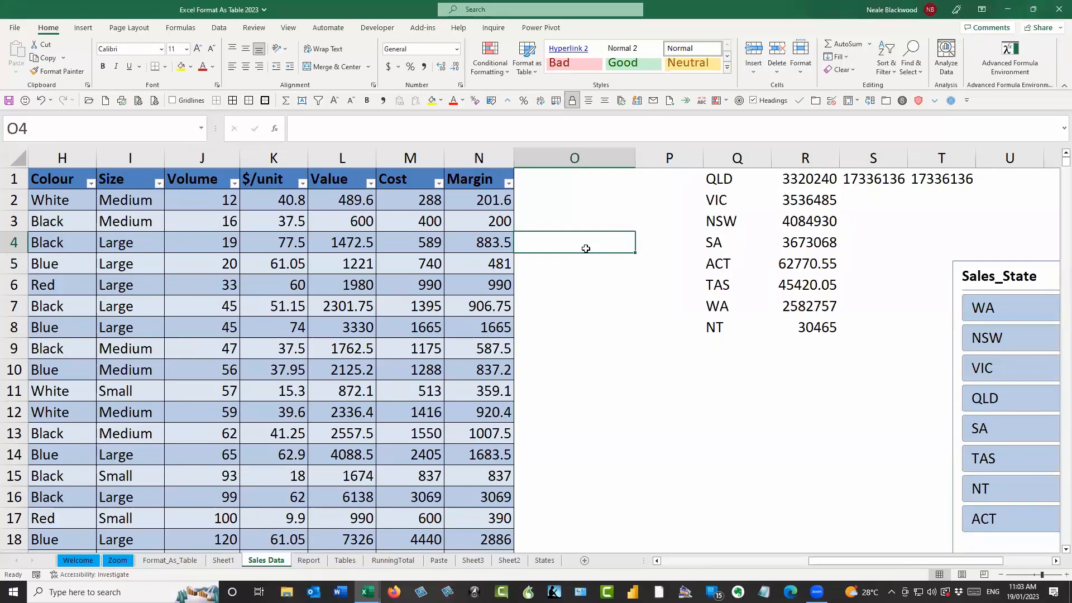
key(ctrl+Left)
key(ctrl+Left)
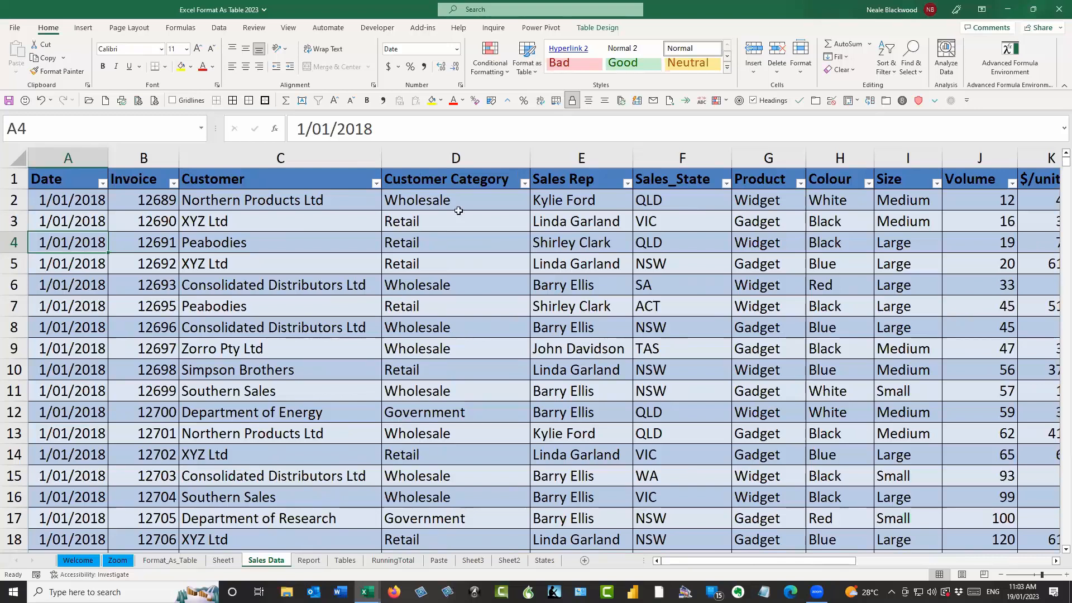
click(461, 229)
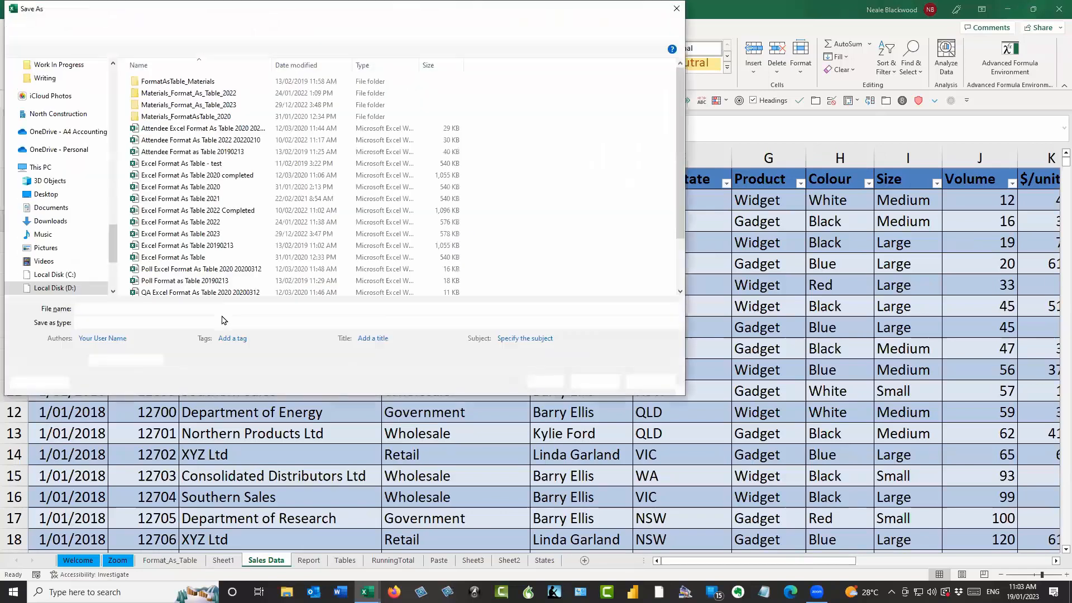
click(218, 308)
text(completed)
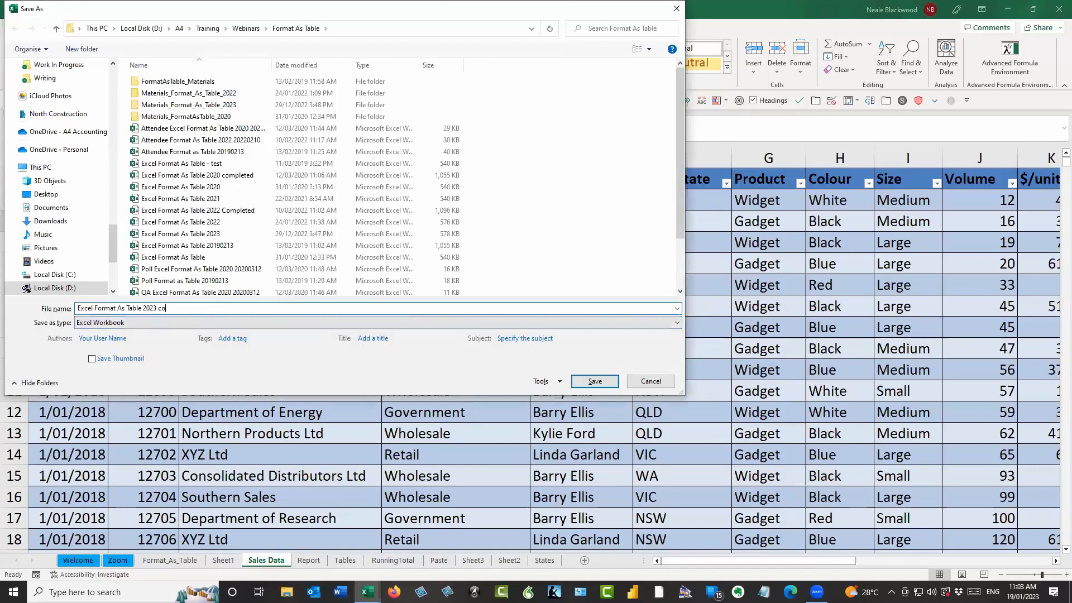